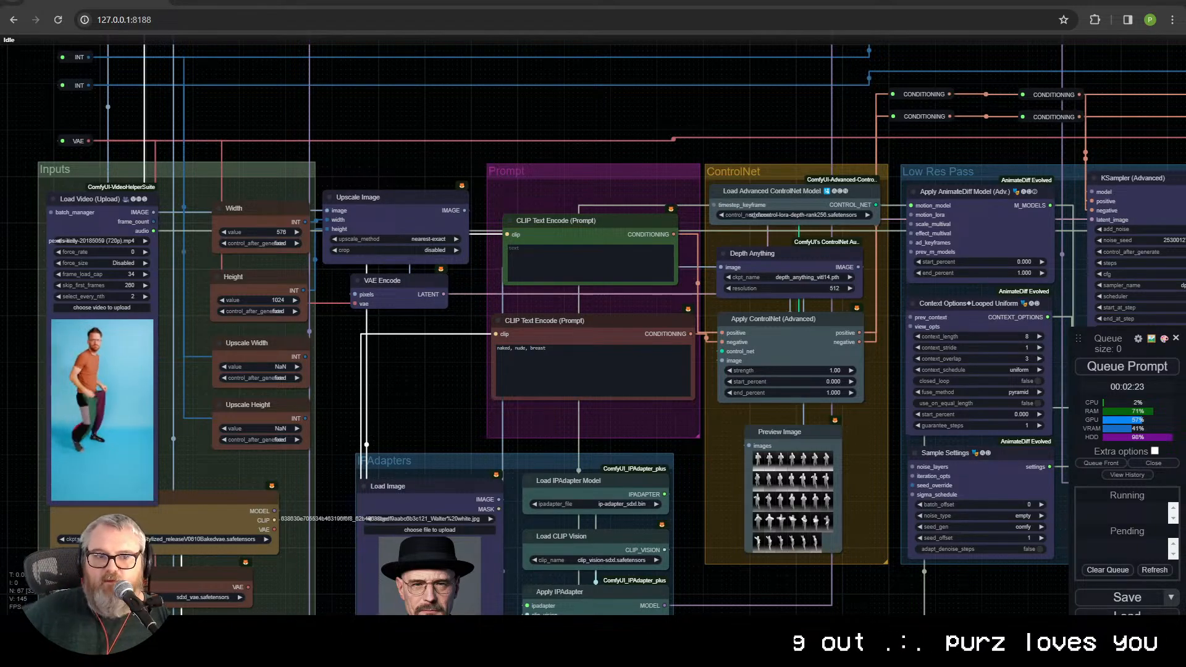
Step: Survey the vid2vid workflow from the Inputs group through IPAdapters and ControlNet to the Outputs and Upscale groups
{"action": "scroll", "coordinate": [361, 373], "scroll_direction": "down", "scroll_amount": 2}
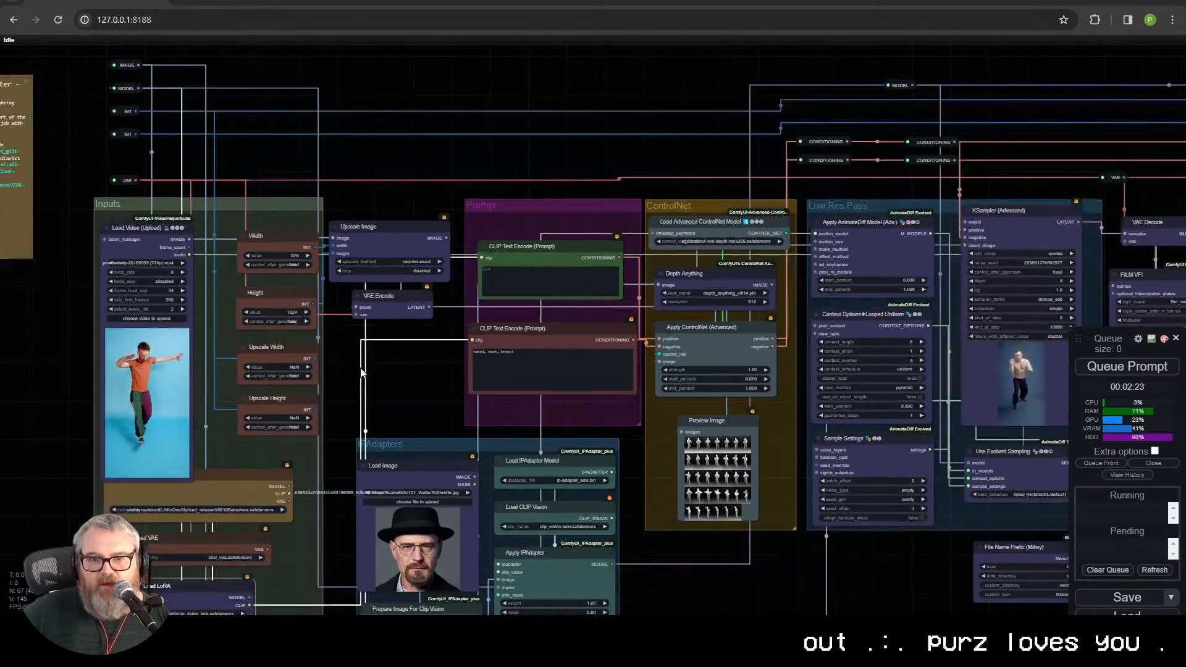
{"action": "scroll", "coordinate": [362, 373], "scroll_direction": "up", "scroll_amount": 2}
{"action": "left_click_drag", "start_coordinate": [478, 394], "coordinate": [386, 106]}
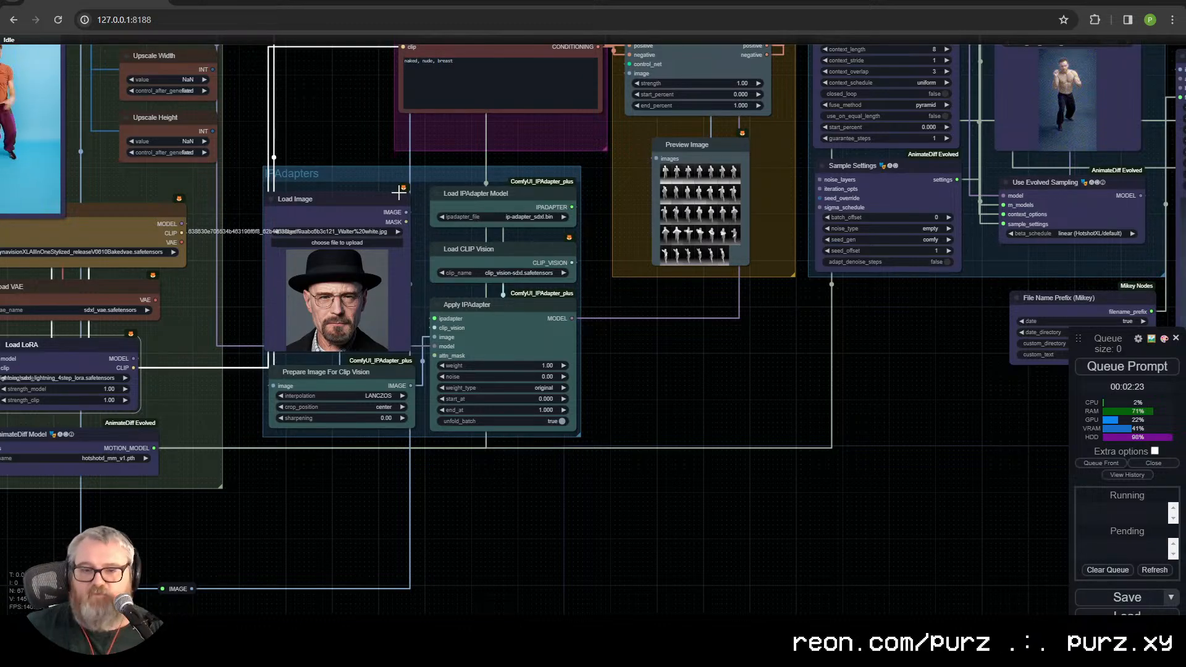
{"action": "scroll", "coordinate": [714, 460], "scroll_direction": "down", "scroll_amount": 5}
{"action": "left_click_drag", "start_coordinate": [858, 387], "coordinate": [496, 431]}
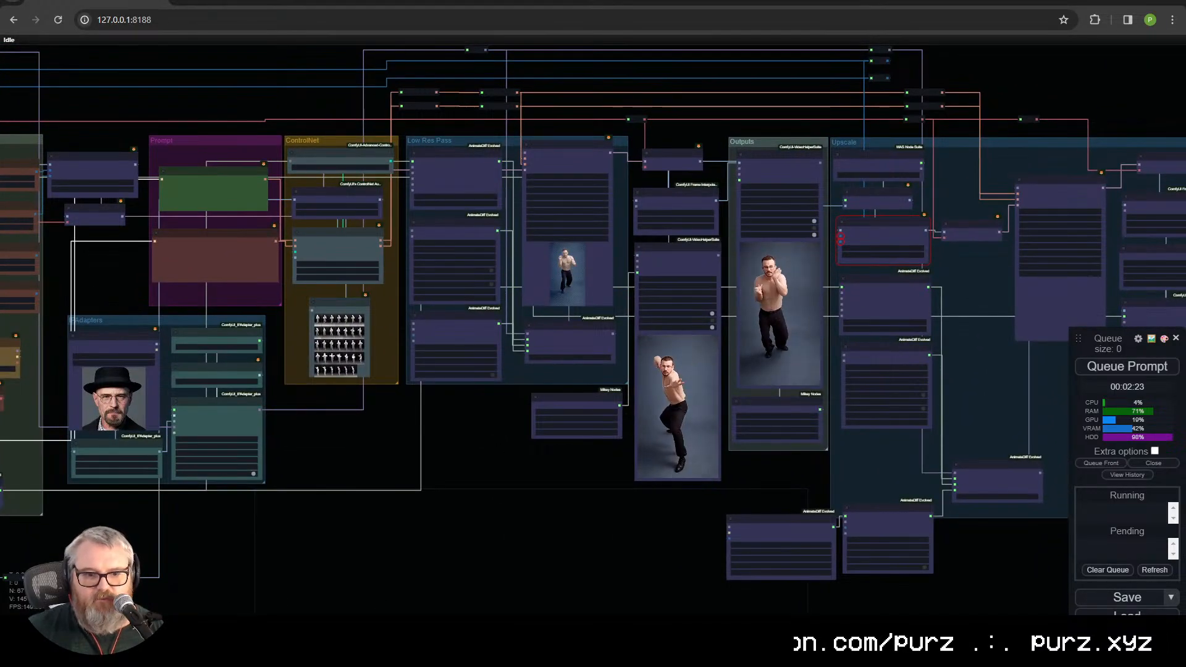
{"action": "left_click", "coordinate": [1024, 630]}
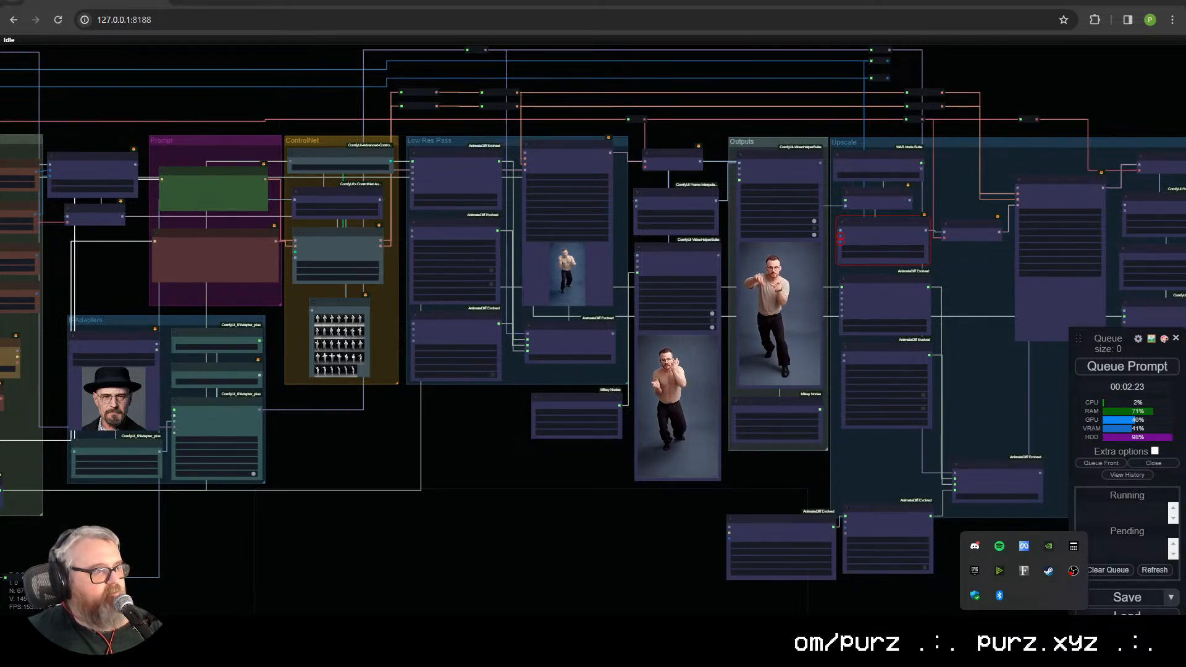
{"action": "key", "text": "Escape"}
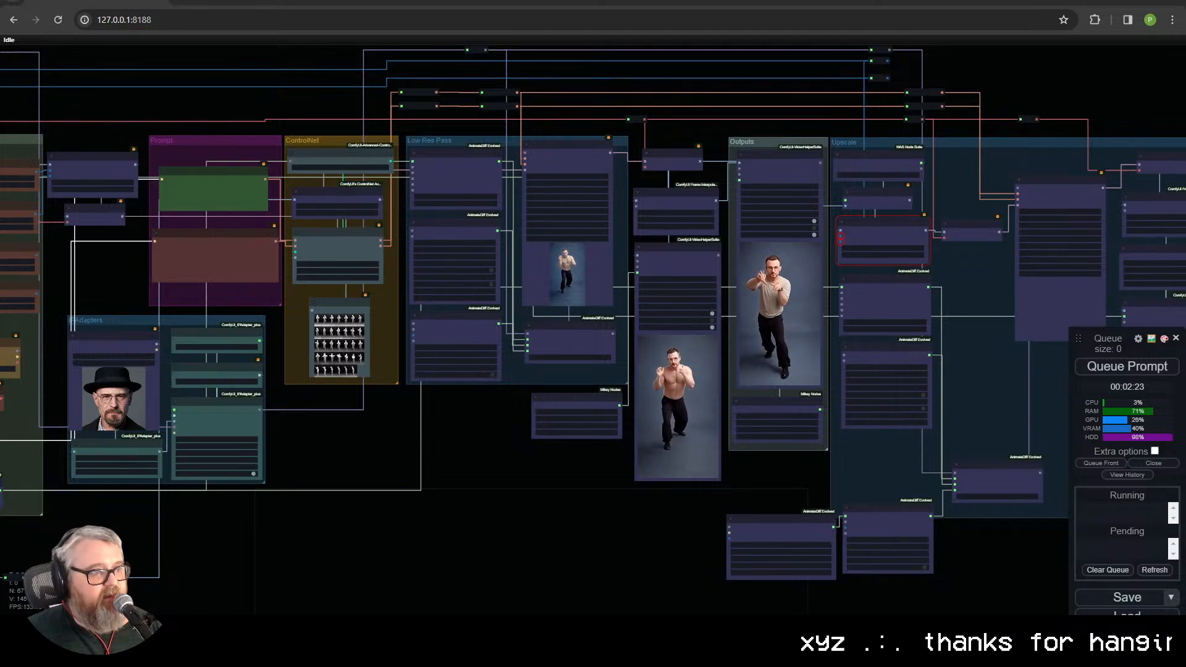
{"action": "left_click", "coordinate": [577, 509]}
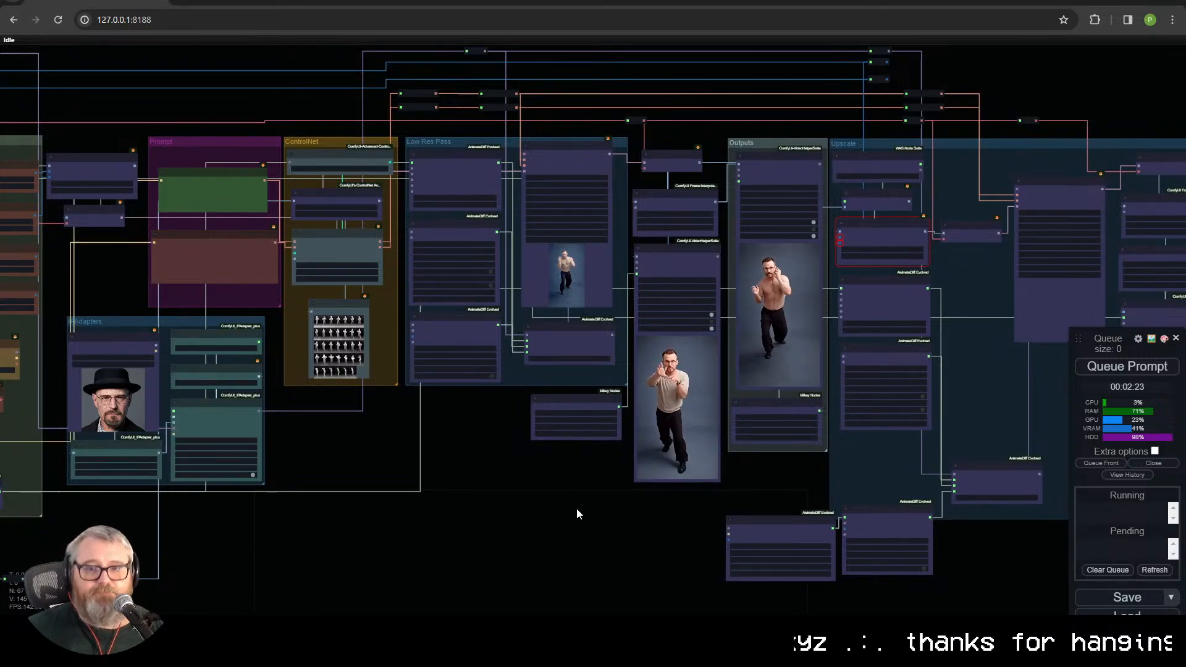
Step: Examine the workflow note beside the Inputs group for its credits, model requirements and download links
{"action": "scroll", "coordinate": [576, 514], "scroll_direction": "up", "scroll_amount": 10}
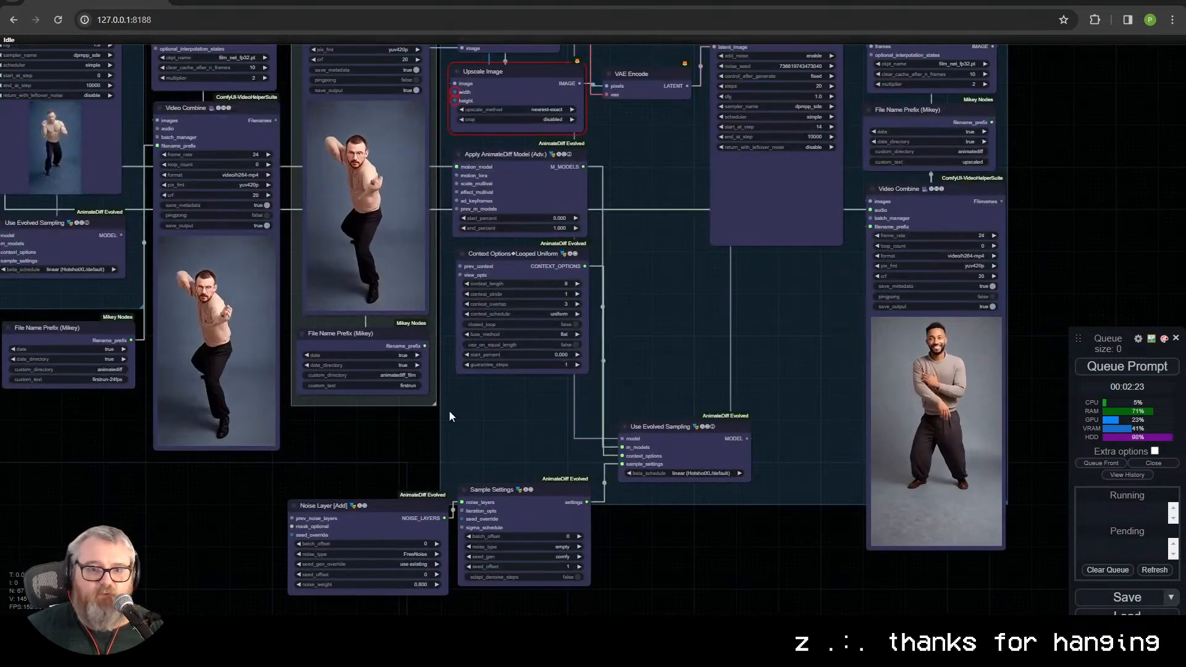
{"action": "left_click_drag", "start_coordinate": [333, 420], "coordinate": [359, 440]}
{"action": "left_click_drag", "start_coordinate": [105, 426], "coordinate": [509, 422]}
{"action": "left_click_drag", "start_coordinate": [222, 423], "coordinate": [532, 412]}
{"action": "left_click_drag", "start_coordinate": [82, 208], "coordinate": [438, 359]}
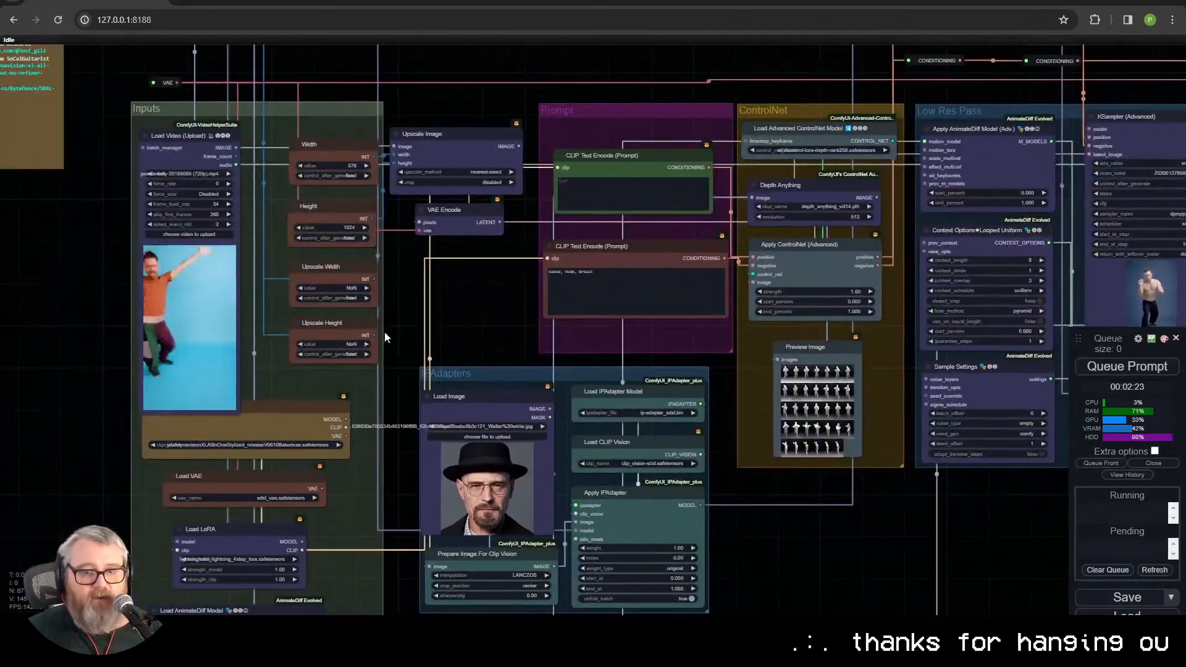
{"action": "left_click_drag", "start_coordinate": [489, 330], "coordinate": [704, 480]}
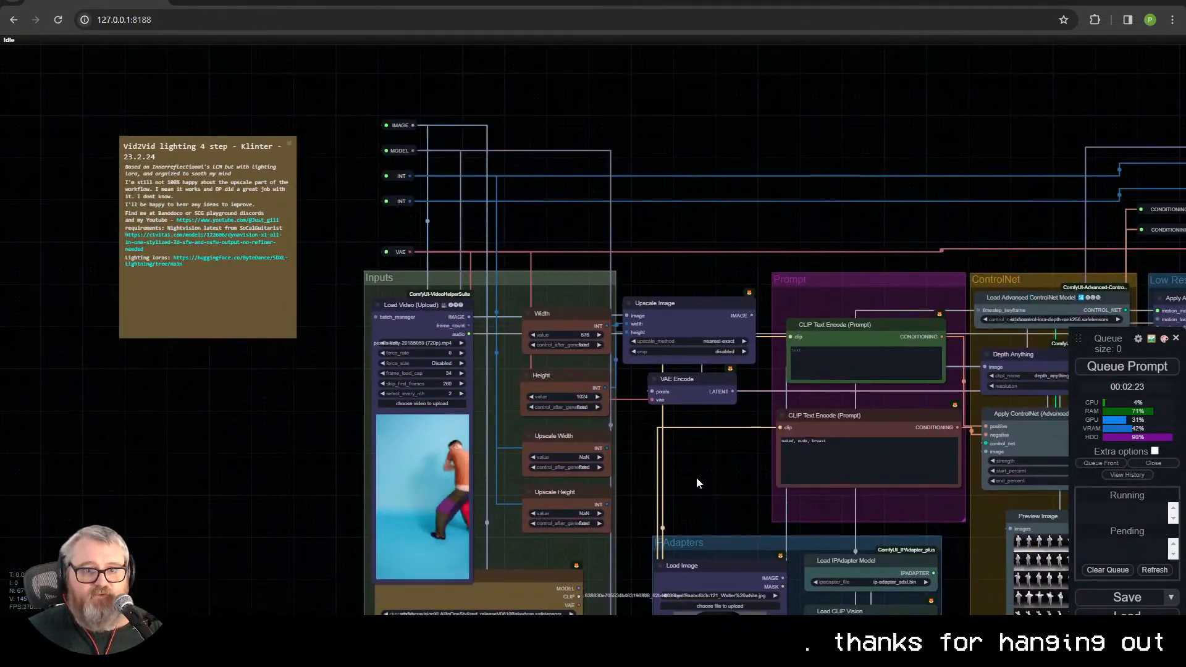
{"action": "scroll", "coordinate": [97, 380], "scroll_direction": "up", "scroll_amount": 5}
{"action": "scroll", "coordinate": [334, 380], "scroll_direction": "up", "scroll_amount": 3}
{"action": "left_click_drag", "start_coordinate": [333, 380], "coordinate": [525, 645]}
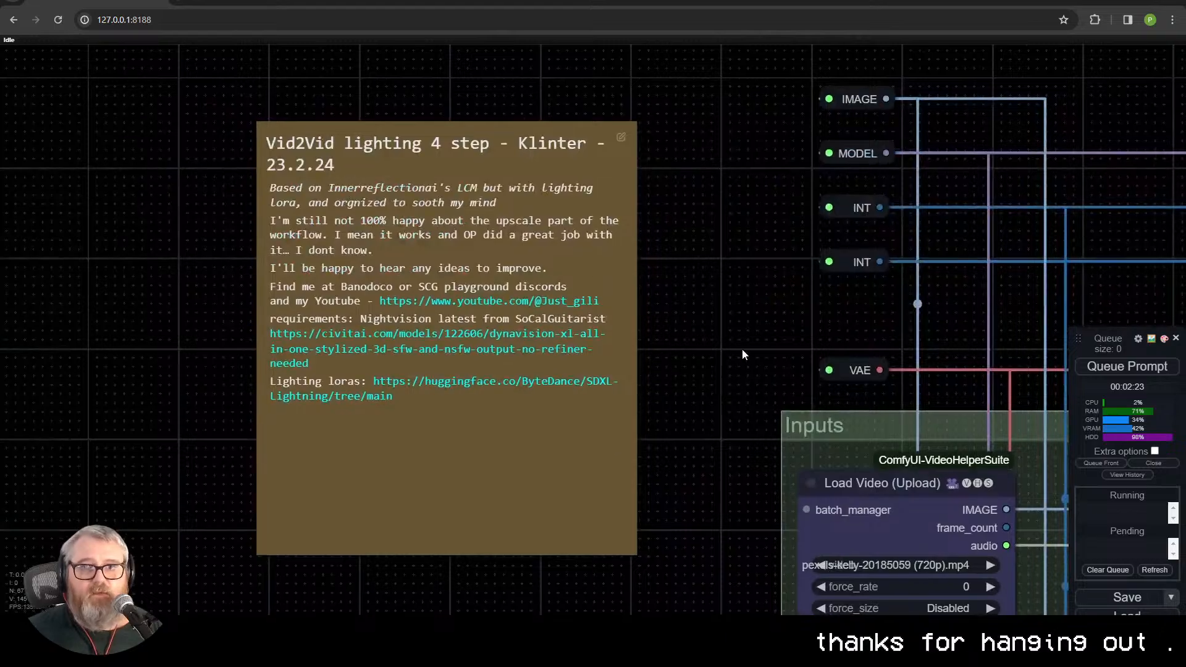
{"action": "left_click_drag", "start_coordinate": [743, 352], "coordinate": [738, 320]}
{"action": "scroll", "coordinate": [739, 320], "scroll_direction": "up", "scroll_amount": 1}
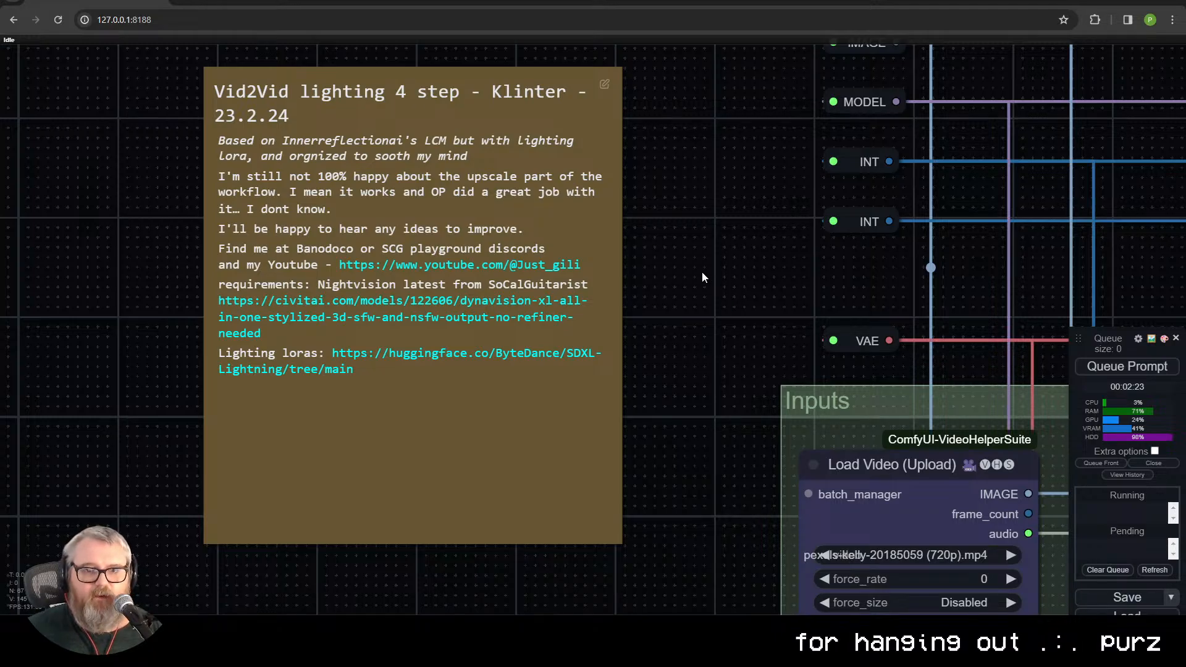
Step: Check the note's linked DynaVision XL page on Civitai and the SDXL-Lightning file list on Hugging Face
{"action": "left_click", "coordinate": [508, 316]}
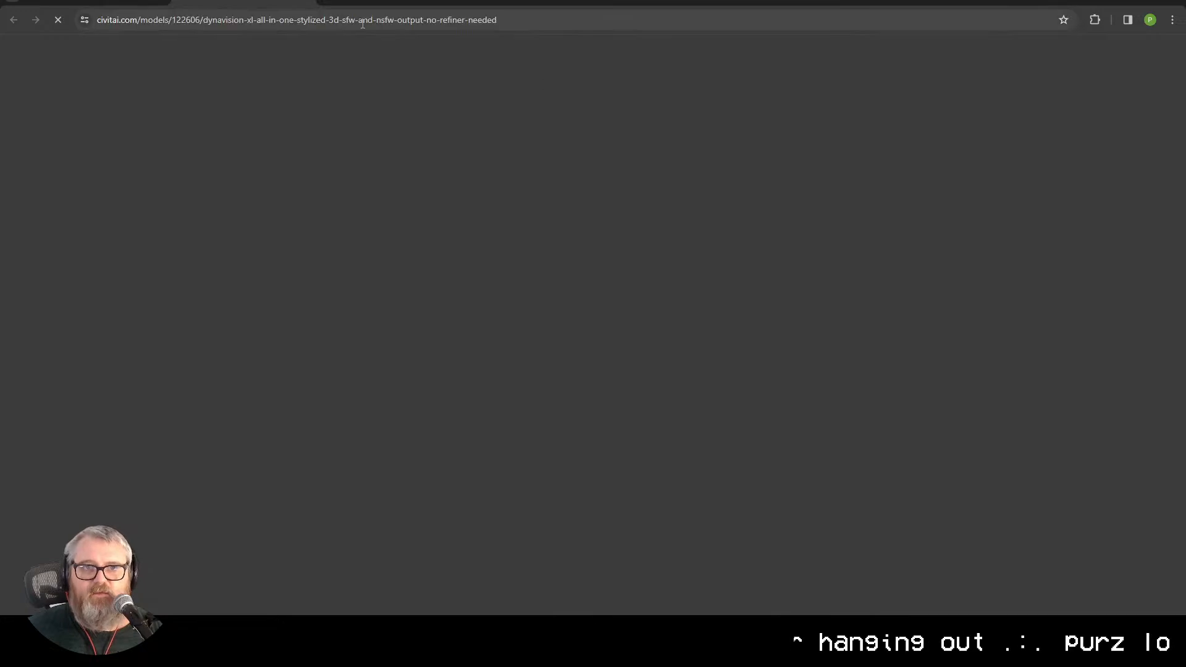
{"action": "key", "text": "ctrl+w"}
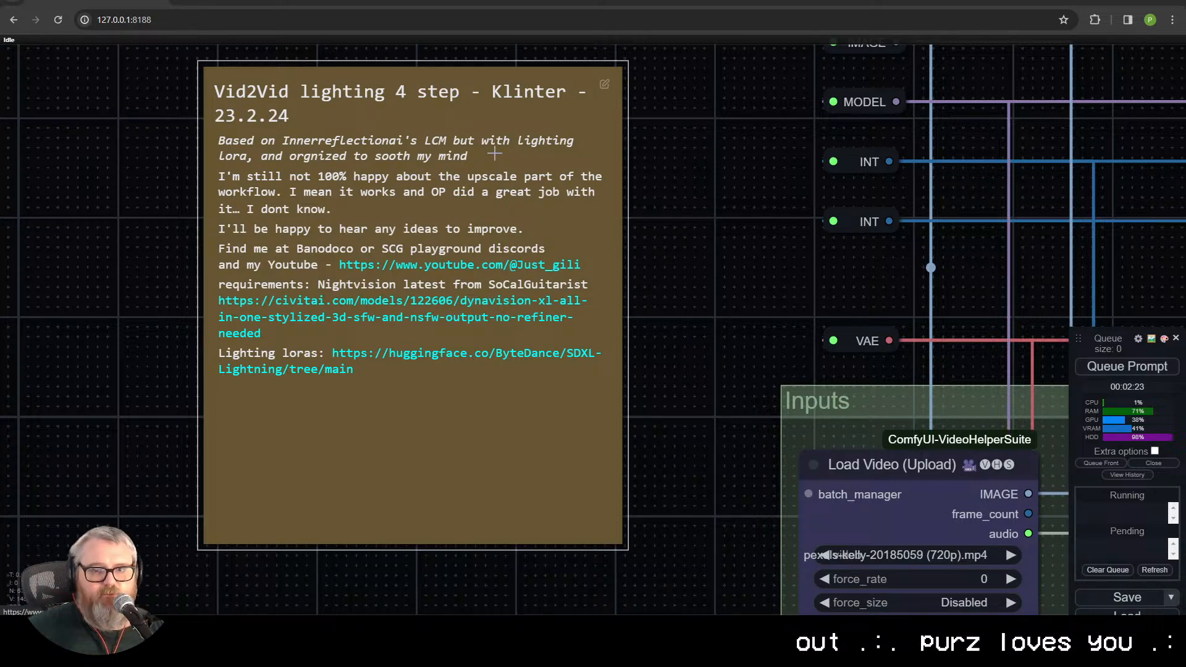
{"action": "left_click", "coordinate": [428, 361]}
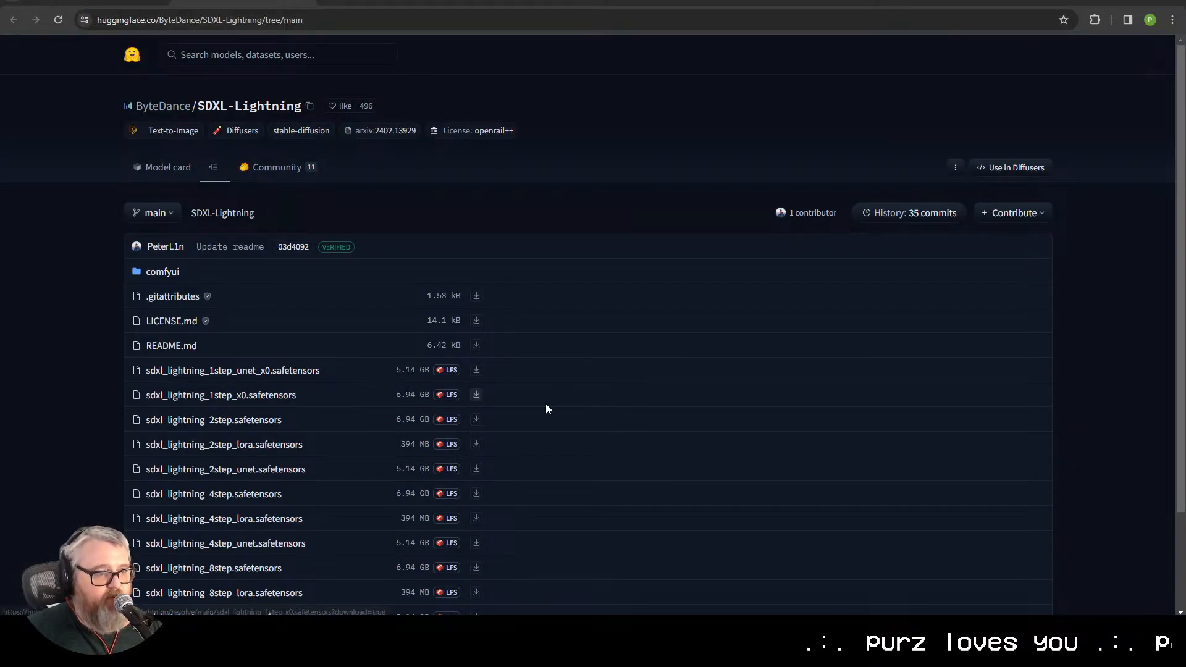
{"action": "scroll", "coordinate": [253, 451], "scroll_direction": "down", "scroll_amount": 1}
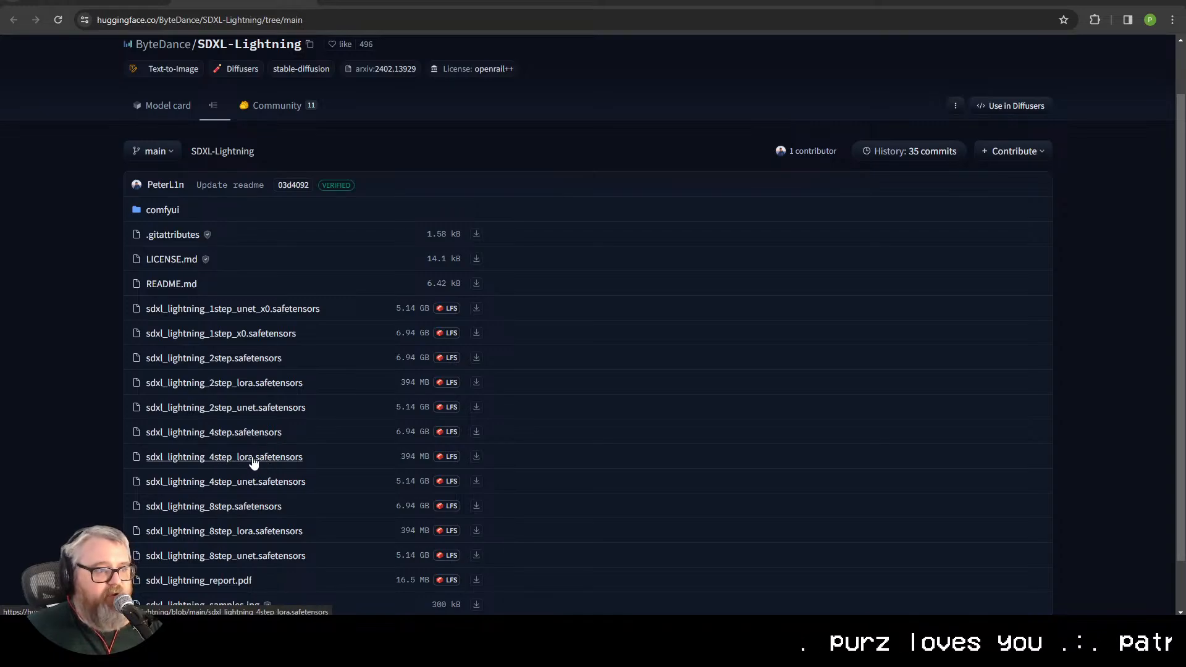
Step: Switch back to ComfyUI and examine the Load LoRA node and the AnimateDiff model loader in the Inputs group
{"action": "left_click", "coordinate": [99, 1]}
{"action": "left_click_drag", "start_coordinate": [1063, 360], "coordinate": [531, 10]}
{"action": "left_click_drag", "start_coordinate": [635, 512], "coordinate": [463, 11]}
{"action": "left_click_drag", "start_coordinate": [760, 500], "coordinate": [746, 293]}
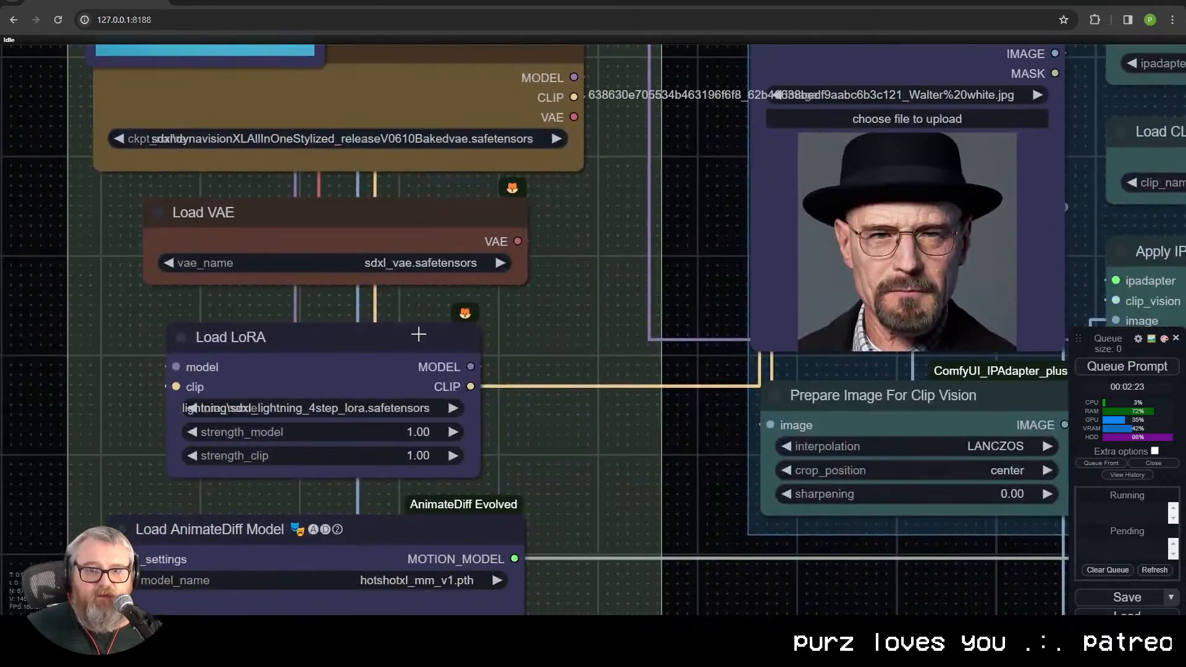
{"action": "scroll", "coordinate": [538, 465], "scroll_direction": "up", "scroll_amount": 1}
{"action": "left_click_drag", "start_coordinate": [540, 466], "coordinate": [691, 272]}
{"action": "scroll", "coordinate": [499, 427], "scroll_direction": "up", "scroll_amount": 1}
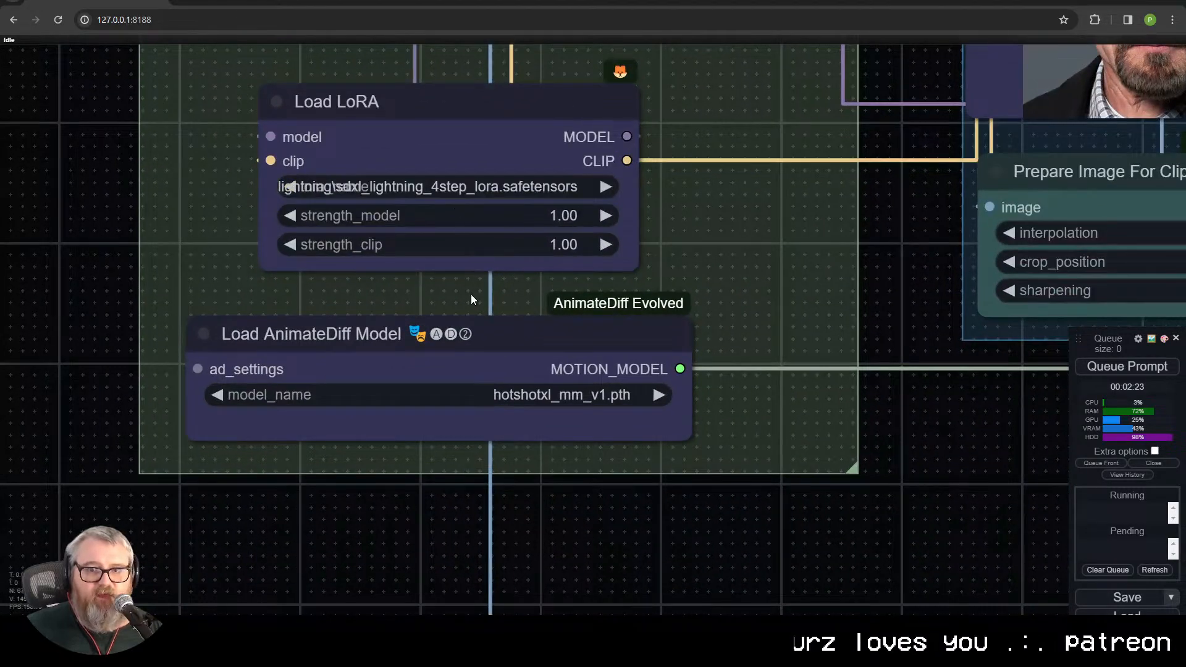
{"action": "left_click_drag", "start_coordinate": [489, 118], "coordinate": [503, 275]}
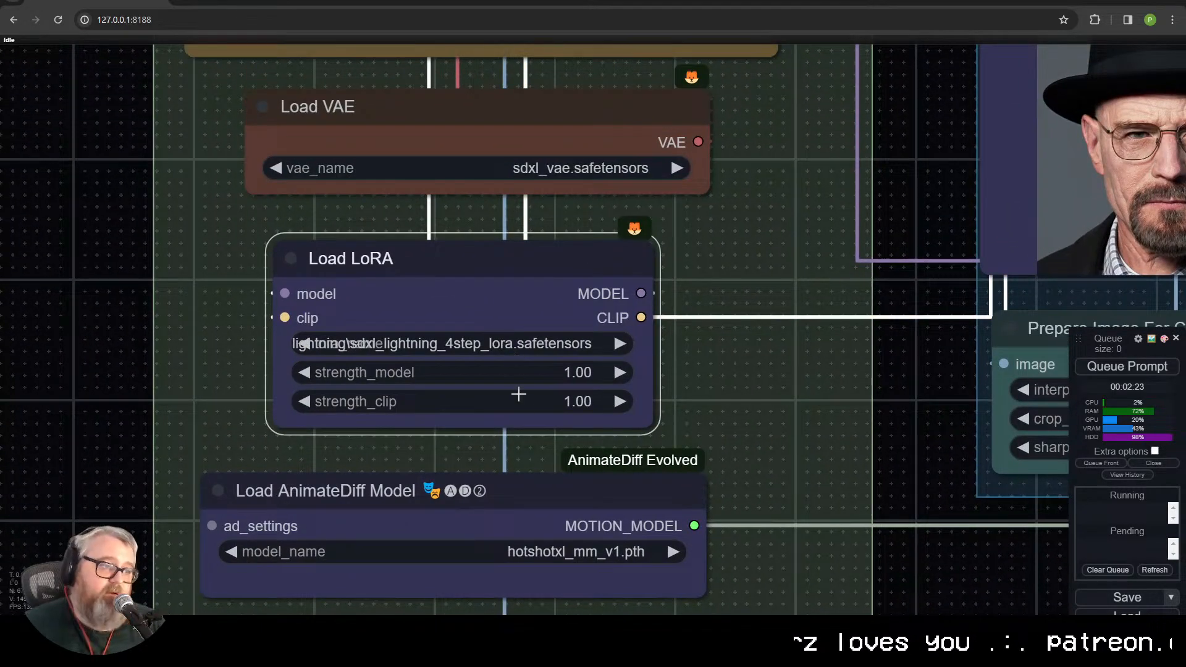
Step: Examine the node chain from the Inputs group through IPAdapters, ControlNet and the low-res pass to the video outputs
{"action": "scroll", "coordinate": [603, 394], "scroll_direction": "down", "scroll_amount": 8}
{"action": "left_click_drag", "start_coordinate": [728, 397], "coordinate": [42, 528]}
{"action": "scroll", "coordinate": [860, 439], "scroll_direction": "down", "scroll_amount": 1}
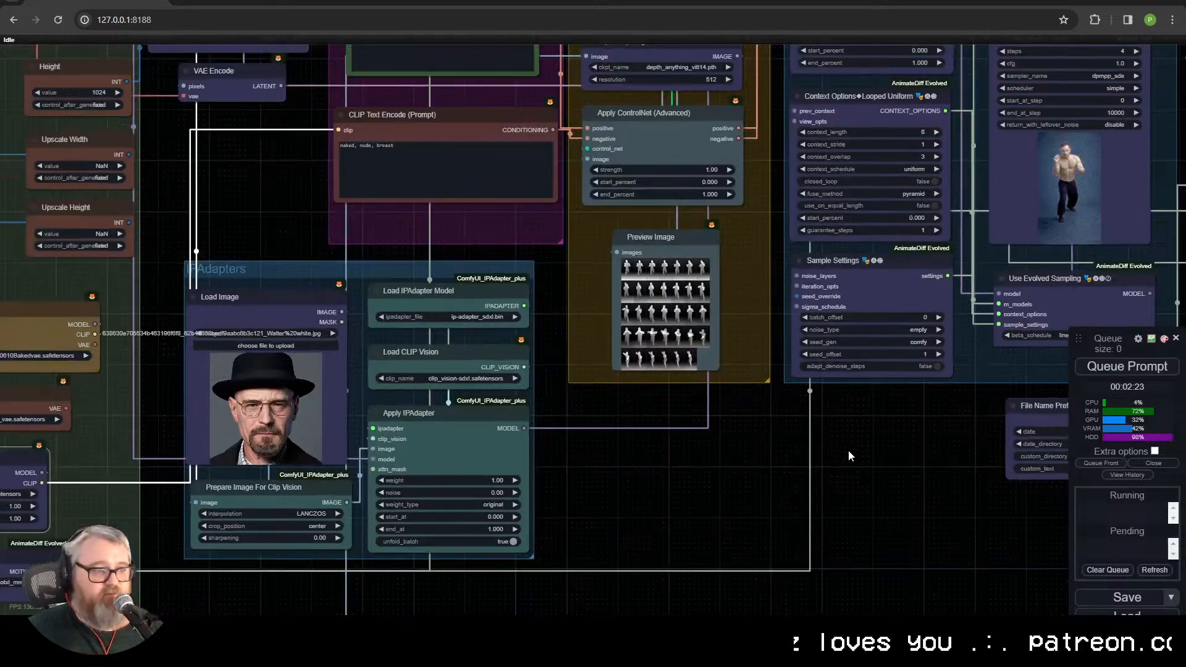
{"action": "left_click_drag", "start_coordinate": [617, 449], "coordinate": [528, 487]}
{"action": "scroll", "coordinate": [527, 487], "scroll_direction": "down", "scroll_amount": 1}
{"action": "left_click_drag", "start_coordinate": [711, 478], "coordinate": [952, 468]}
{"action": "scroll", "coordinate": [525, 531], "scroll_direction": "down", "scroll_amount": 1}
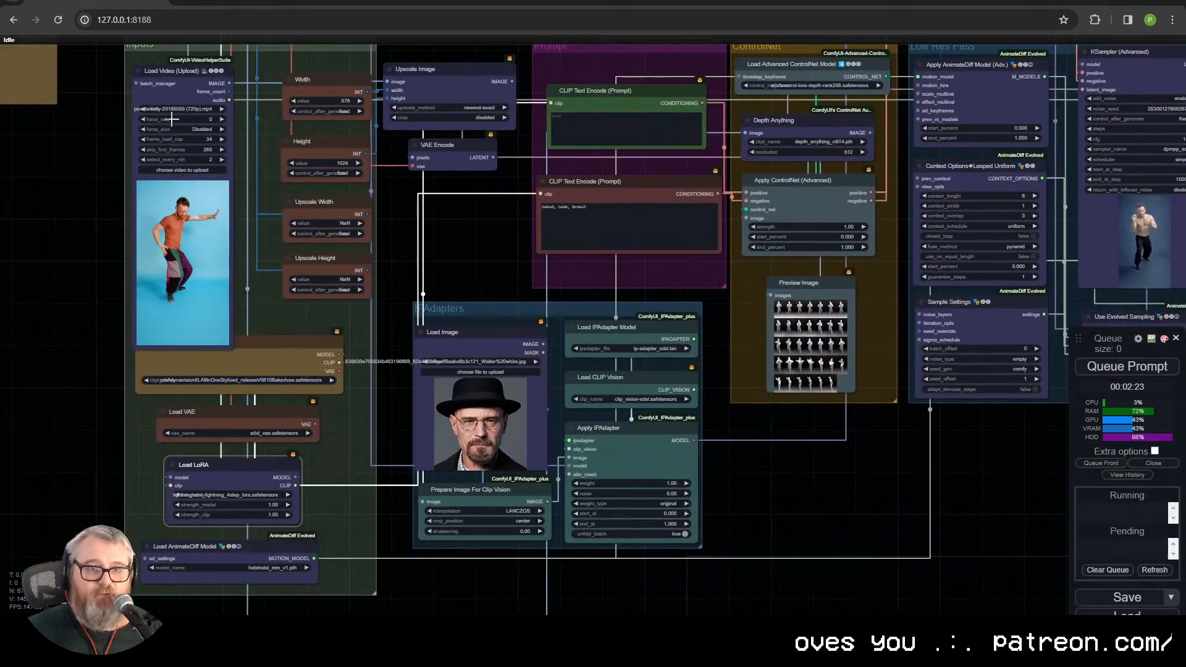
{"action": "left_click_drag", "start_coordinate": [609, 280], "coordinate": [912, 455]}
{"action": "left_click_drag", "start_coordinate": [749, 393], "coordinate": [790, 423]}
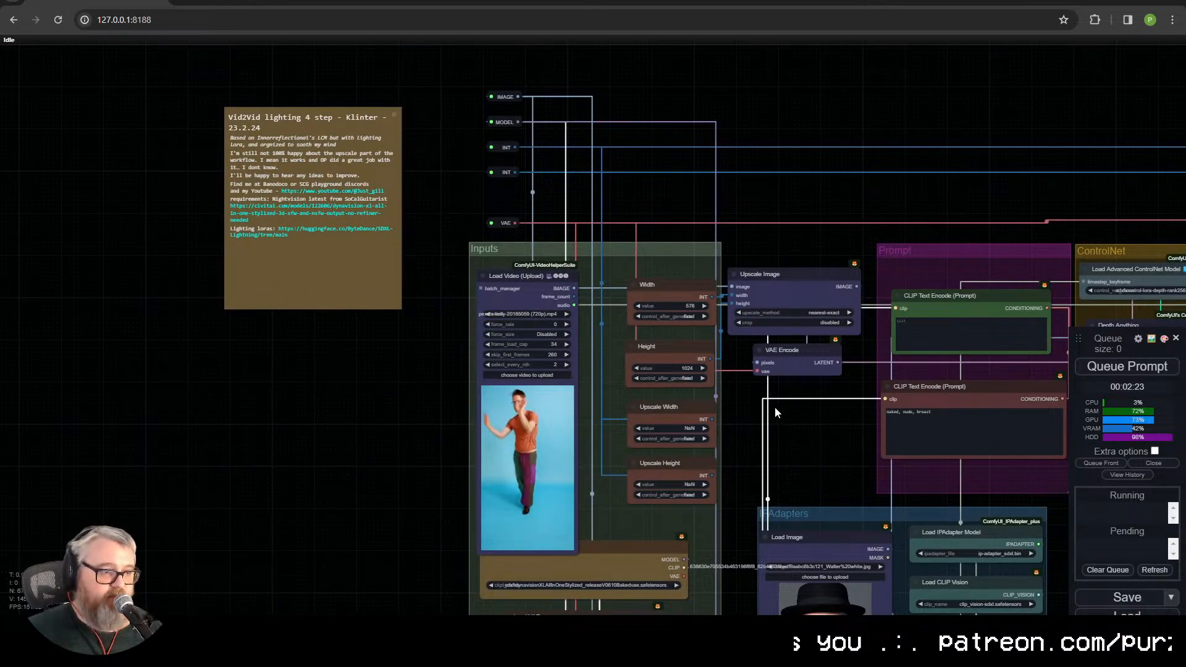
{"action": "left_click_drag", "start_coordinate": [774, 433], "coordinate": [92, 191]}
{"action": "left_click_drag", "start_coordinate": [916, 505], "coordinate": [502, 530]}
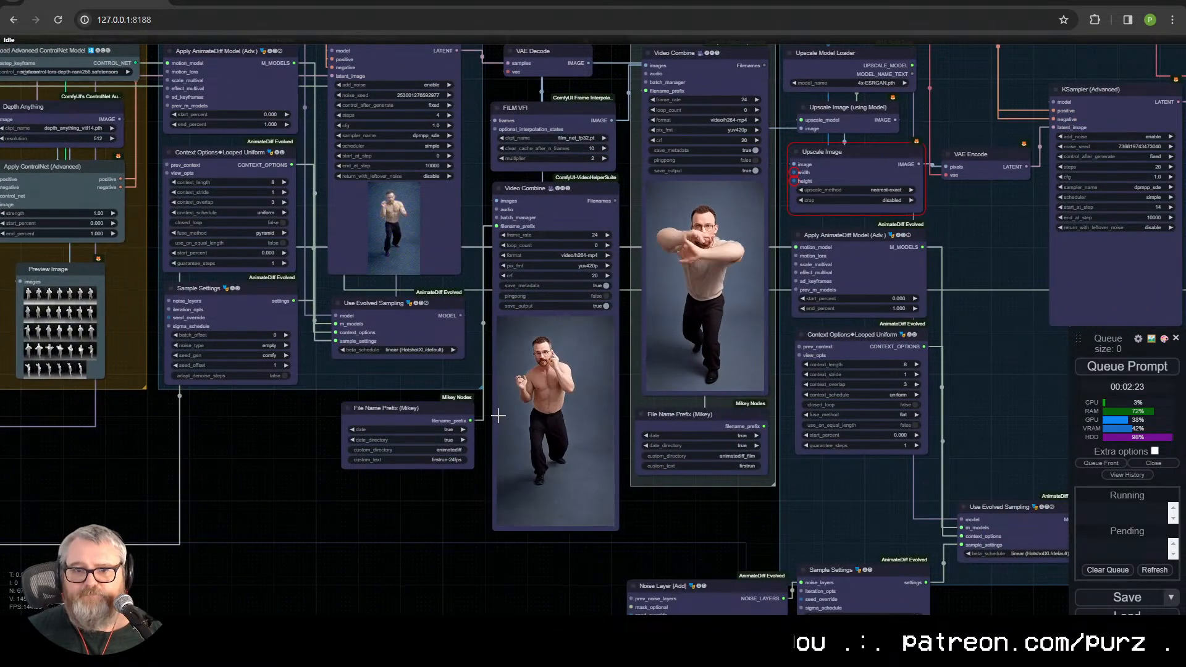
{"action": "left_click_drag", "start_coordinate": [488, 403], "coordinate": [1026, 467]}
Step: Inspect the negative prompt text, the Low Res Pass sampler settings and the Video Combine previews
{"action": "triple_click", "coordinate": [370, 265]}
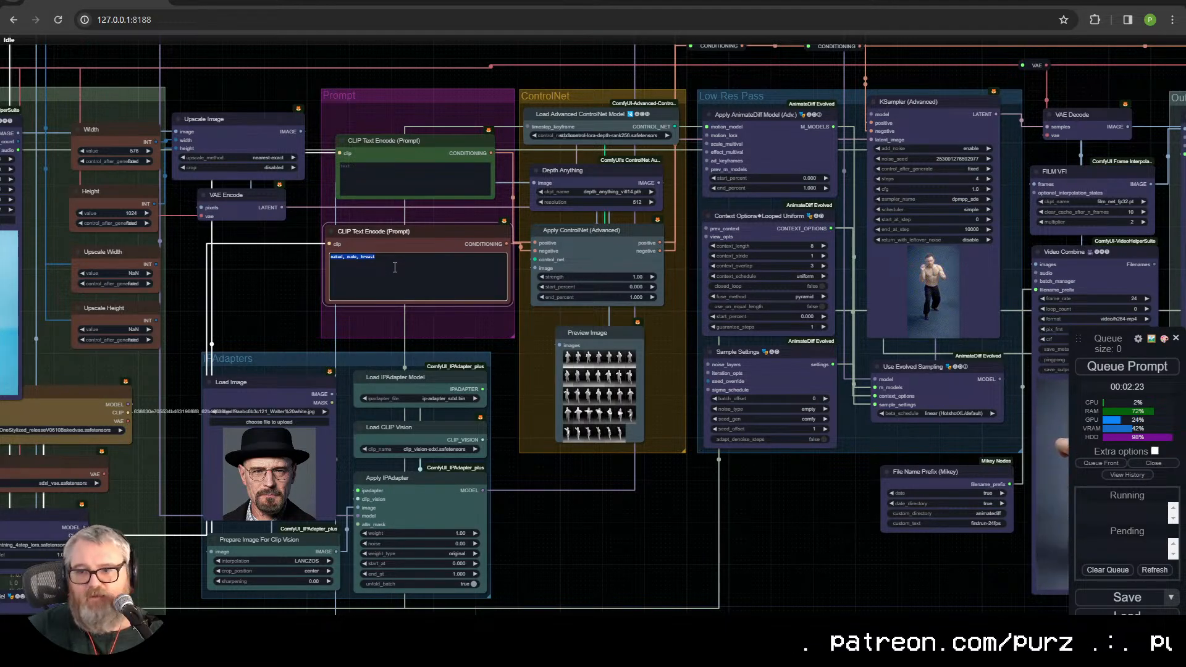
{"action": "left_click_drag", "start_coordinate": [643, 506], "coordinate": [285, 541]}
{"action": "left_click_drag", "start_coordinate": [435, 568], "coordinate": [160, 392]}
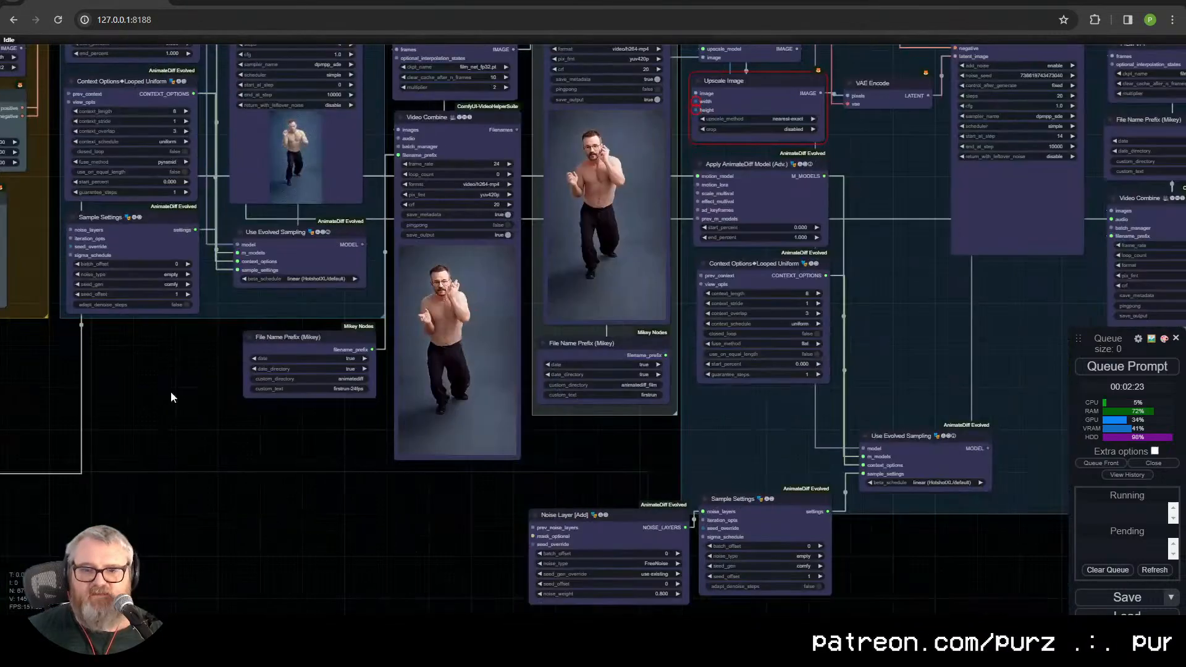
{"action": "scroll", "coordinate": [408, 358], "scroll_direction": "up", "scroll_amount": 4}
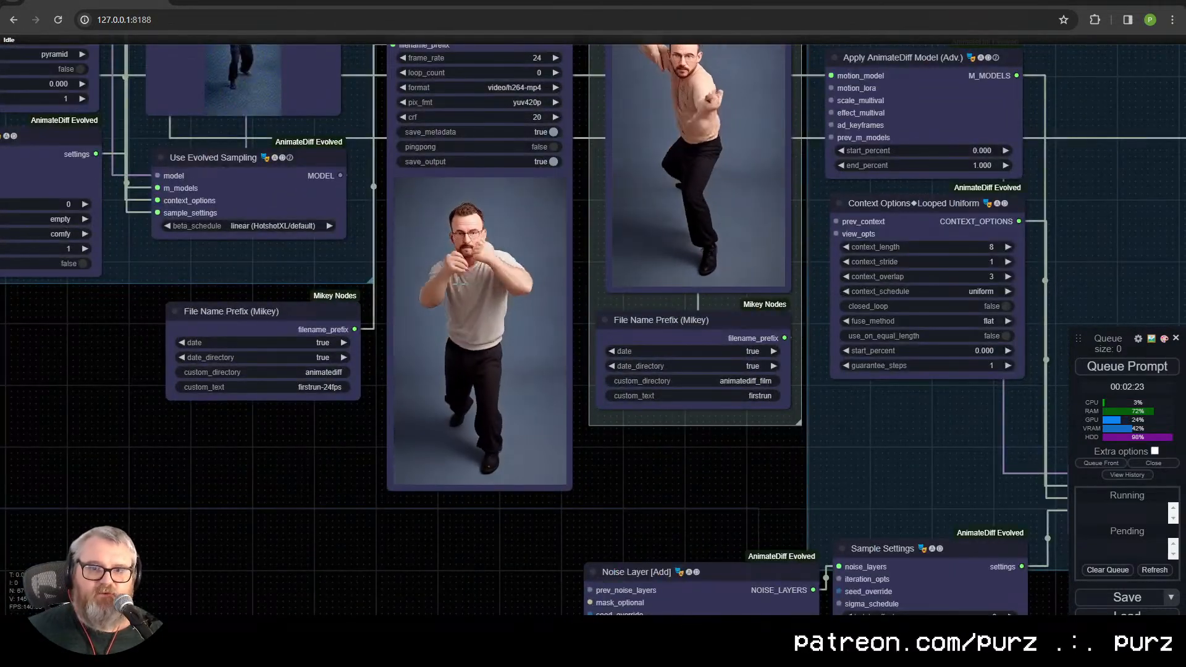
{"action": "left_click_drag", "start_coordinate": [159, 299], "coordinate": [541, 397]}
{"action": "left_click_drag", "start_coordinate": [659, 375], "coordinate": [575, 504]}
{"action": "scroll", "coordinate": [472, 524], "scroll_direction": "down", "scroll_amount": 1}
{"action": "left_click_drag", "start_coordinate": [472, 526], "coordinate": [673, 539]}
{"action": "scroll", "coordinate": [673, 540], "scroll_direction": "down", "scroll_amount": 1}
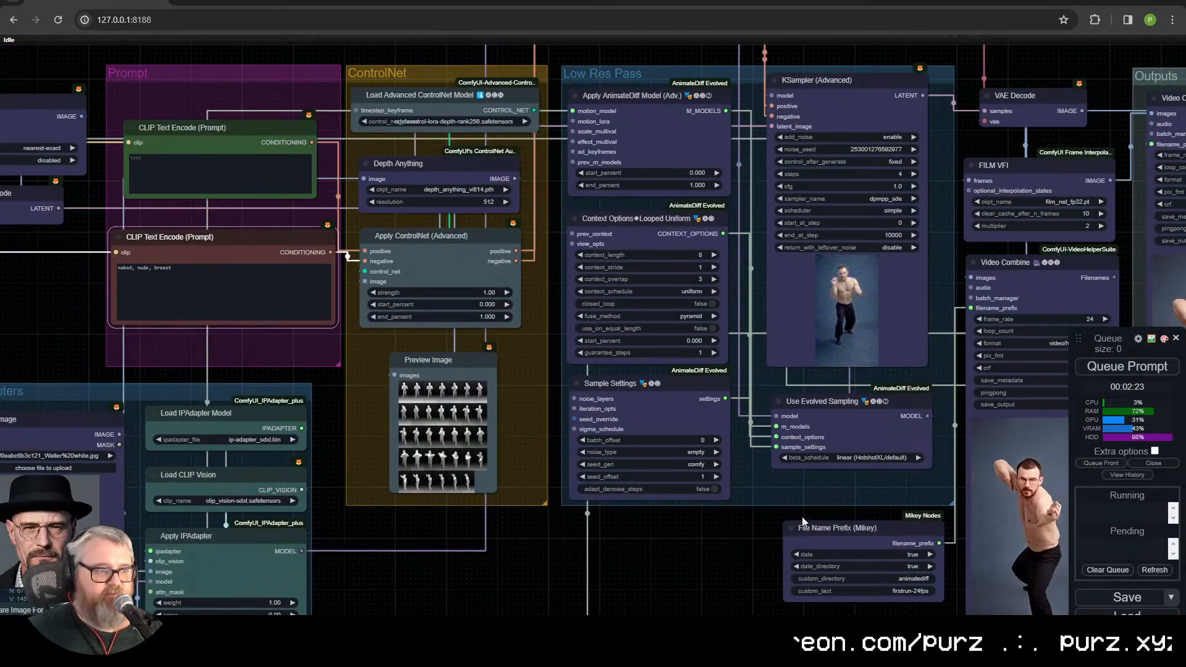
{"action": "left_click_drag", "start_coordinate": [777, 525], "coordinate": [530, 478]}
{"action": "scroll", "coordinate": [530, 478], "scroll_direction": "down", "scroll_amount": 1}
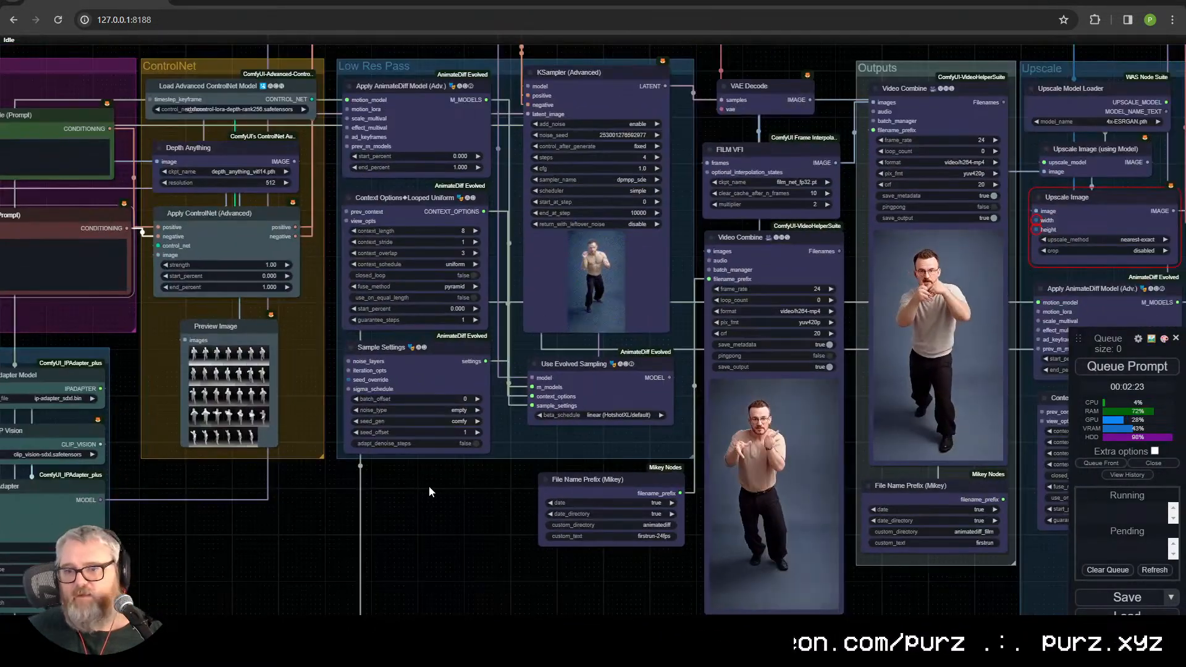
Step: Set the frame load cap of the Load Video node to 16
{"action": "left_click_drag", "start_coordinate": [429, 486], "coordinate": [727, 494]}
{"action": "left_click_drag", "start_coordinate": [85, 298], "coordinate": [683, 286]}
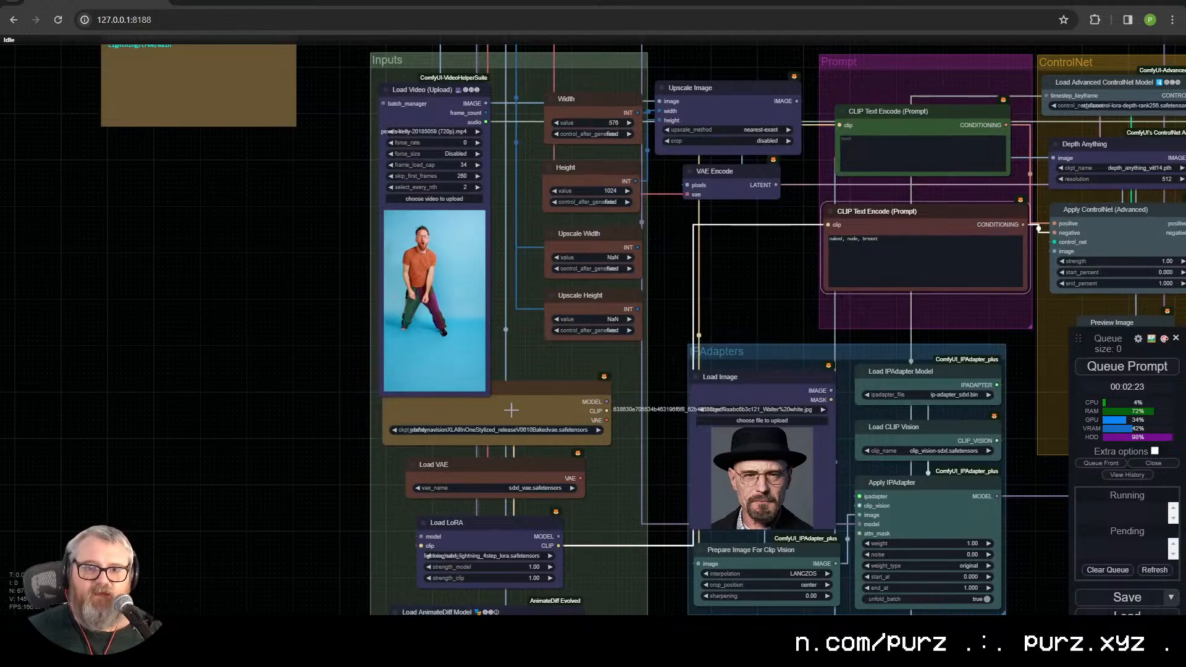
{"action": "left_click_drag", "start_coordinate": [198, 220], "coordinate": [187, 393]}
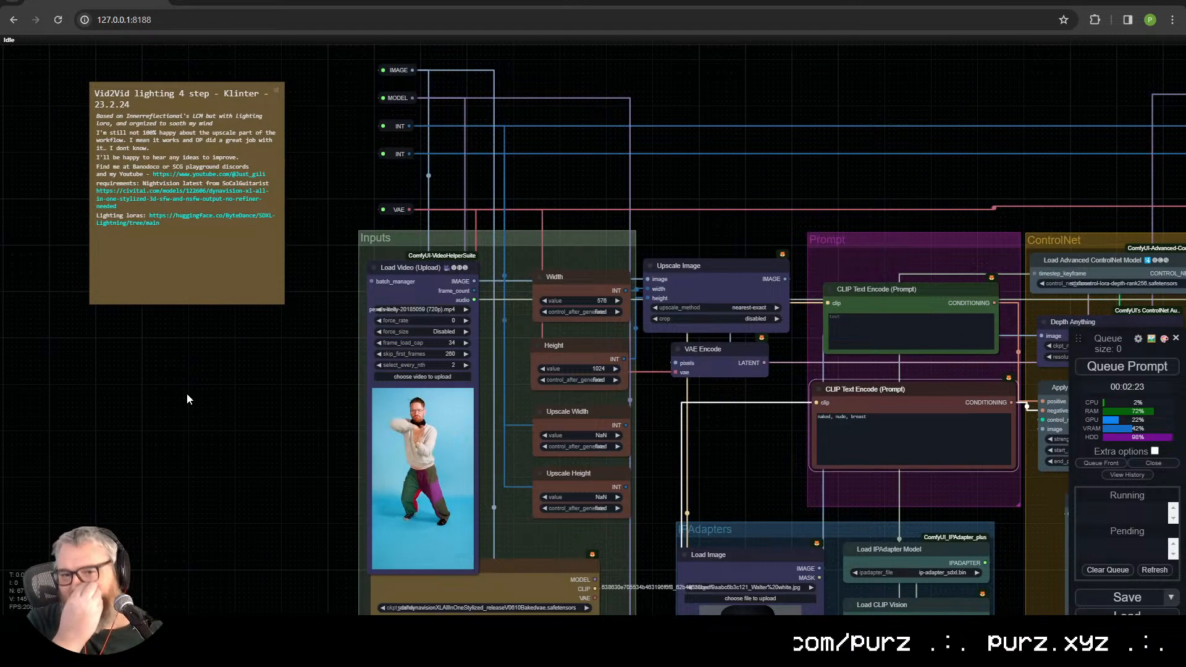
{"action": "left_click", "coordinate": [426, 342]}
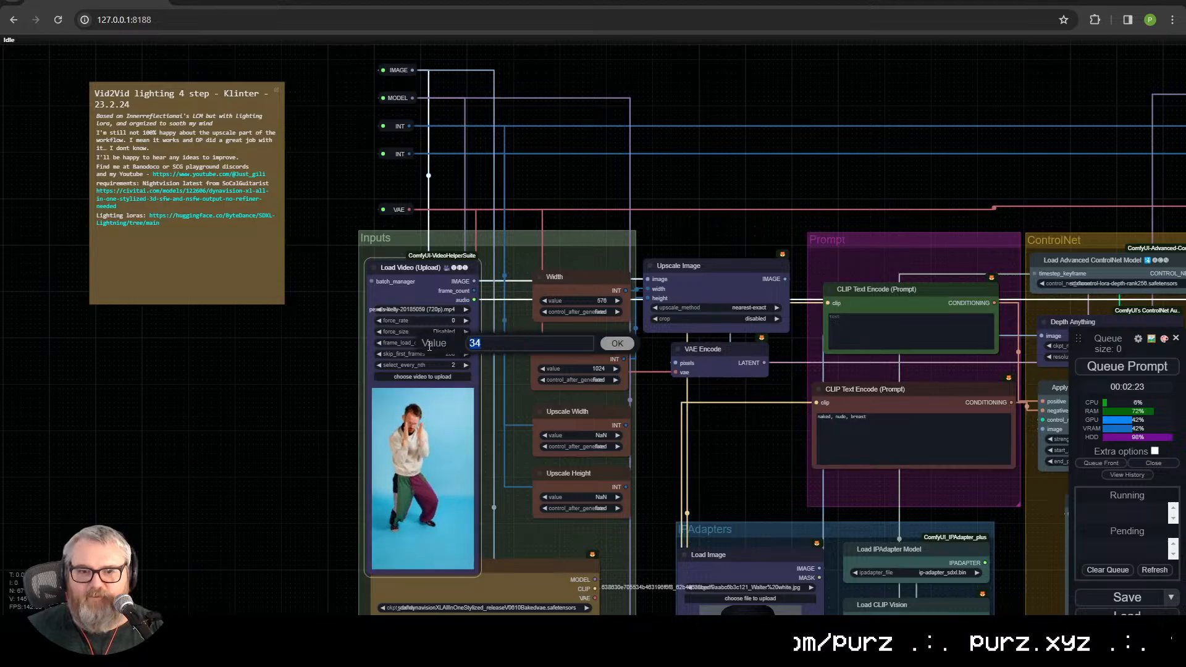
{"action": "type", "text": "15"}
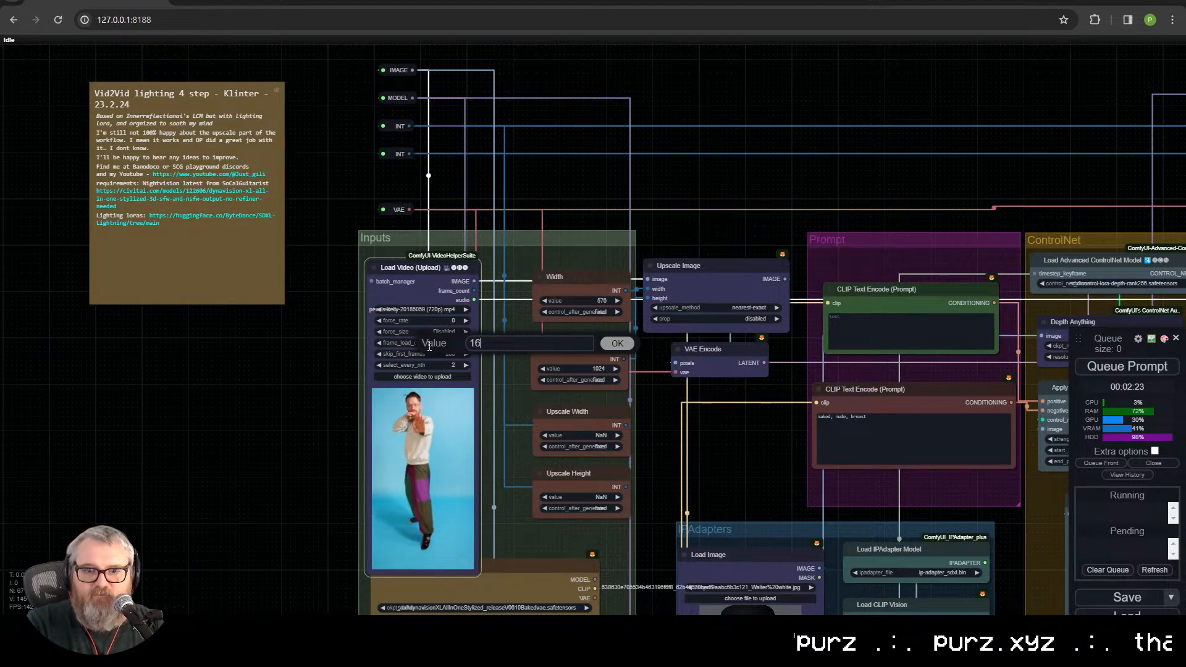
{"action": "key", "text": "Return"}
Step: Set the Load Video node to skip the first 140 frames
{"action": "scroll", "coordinate": [429, 347], "scroll_direction": "up", "scroll_amount": 3}
{"action": "scroll", "coordinate": [395, 254], "scroll_direction": "up", "scroll_amount": 2}
{"action": "left_click_drag", "start_coordinate": [395, 255], "coordinate": [296, 391]}
{"action": "left_click", "coordinate": [441, 210]}
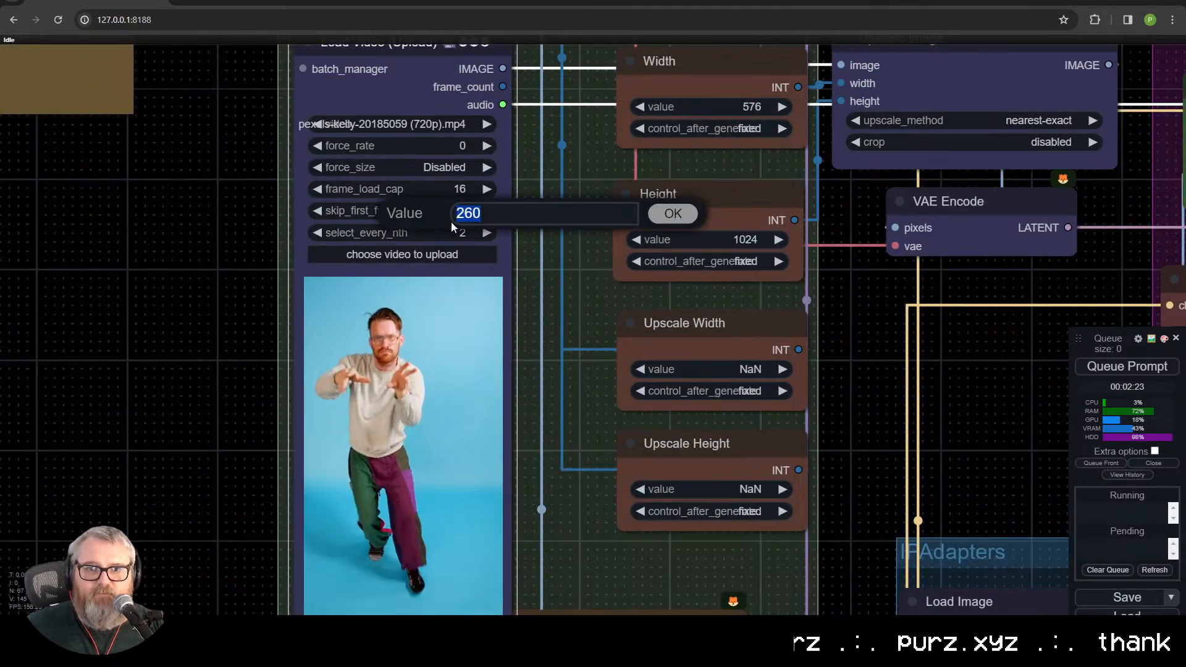
{"action": "type", "text": "140"}
{"action": "key", "text": "Return"}
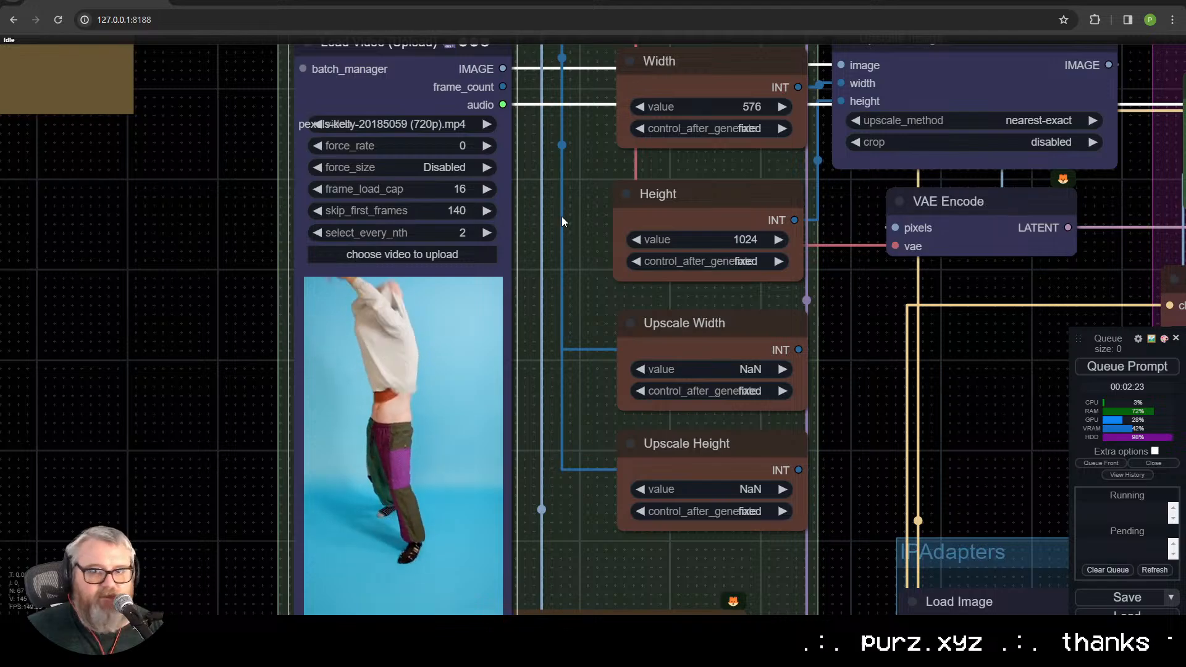
Step: Examine the two Video Combine previews and the neighbouring upscale nodes
{"action": "scroll", "coordinate": [561, 215], "scroll_direction": "down", "scroll_amount": 2}
{"action": "left_click_drag", "start_coordinate": [552, 221], "coordinate": [358, 227]}
{"action": "scroll", "coordinate": [254, 235], "scroll_direction": "down", "scroll_amount": 2}
{"action": "left_click_drag", "start_coordinate": [729, 376], "coordinate": [230, 341]}
{"action": "scroll", "coordinate": [417, 353], "scroll_direction": "down", "scroll_amount": 3}
{"action": "left_click_drag", "start_coordinate": [847, 527], "coordinate": [114, 426]}
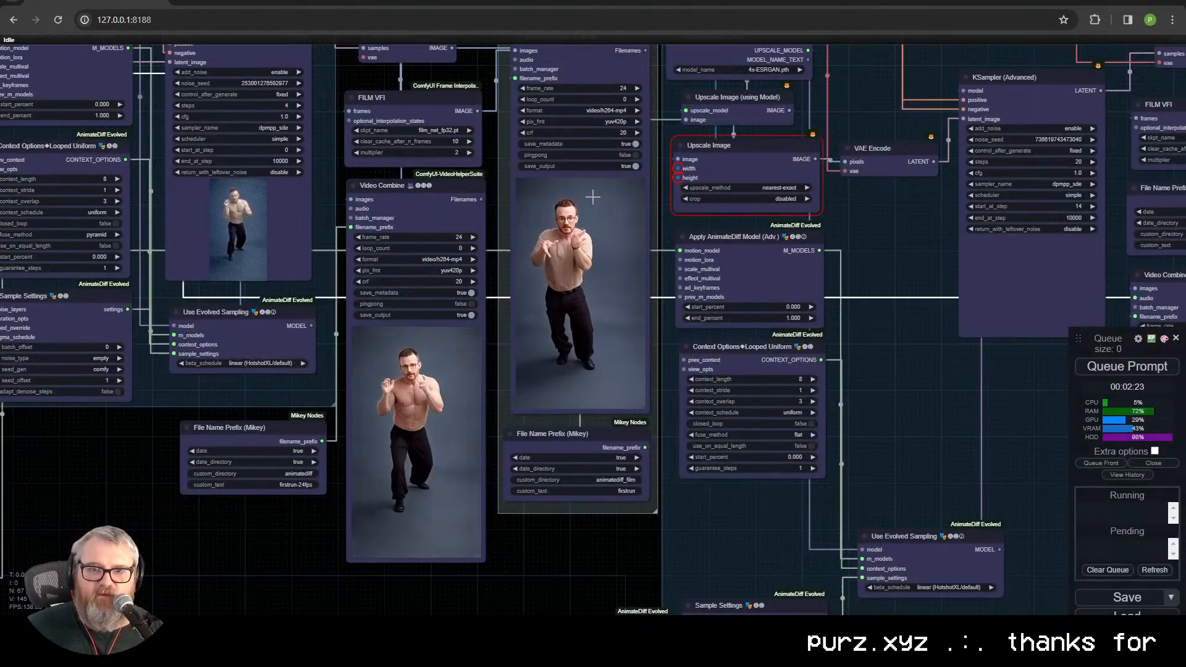
{"action": "scroll", "coordinate": [588, 313], "scroll_direction": "up", "scroll_amount": 3}
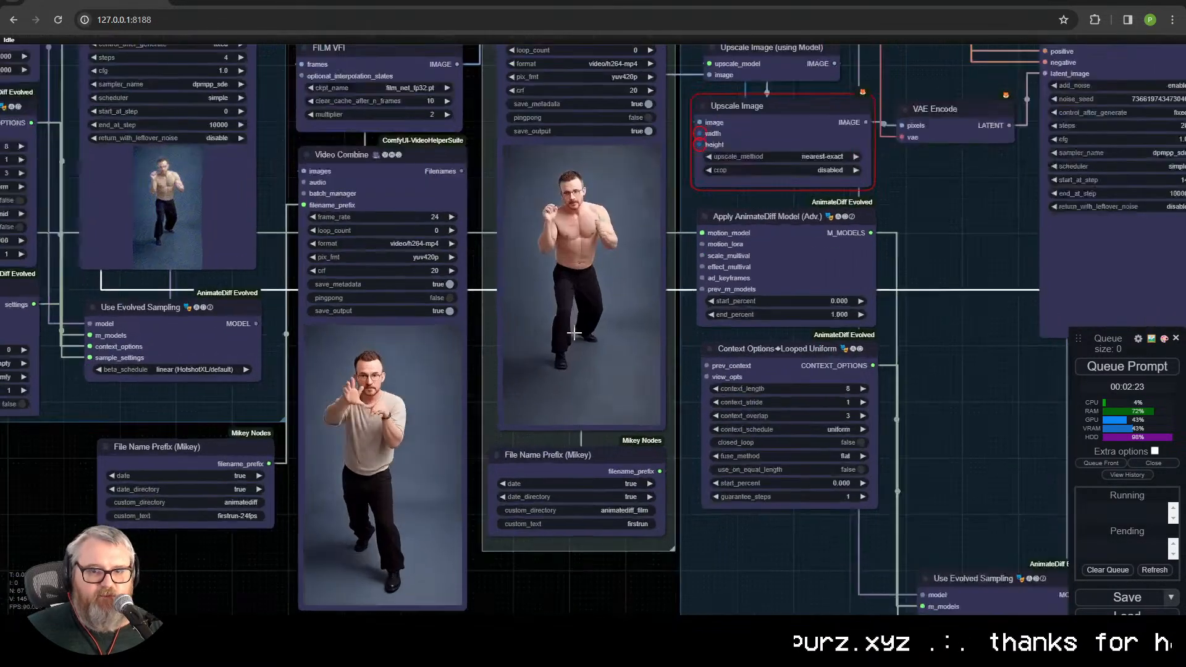
{"action": "scroll", "coordinate": [549, 217], "scroll_direction": "down", "scroll_amount": 5}
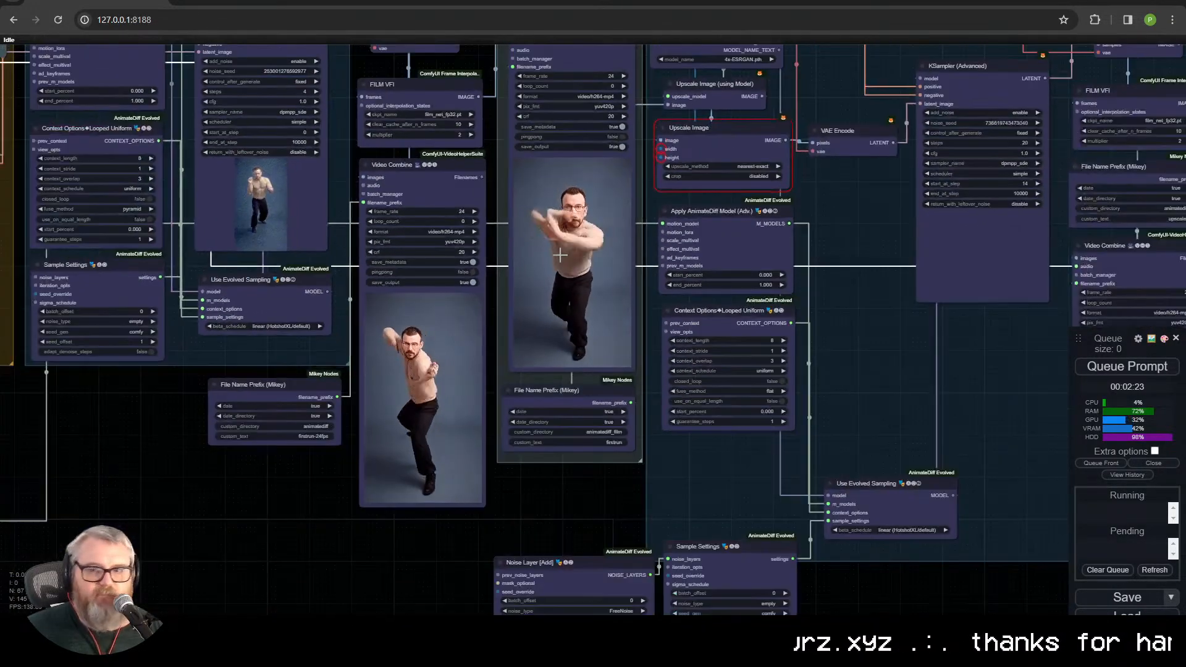
{"action": "scroll", "coordinate": [560, 255], "scroll_direction": "up", "scroll_amount": 2}
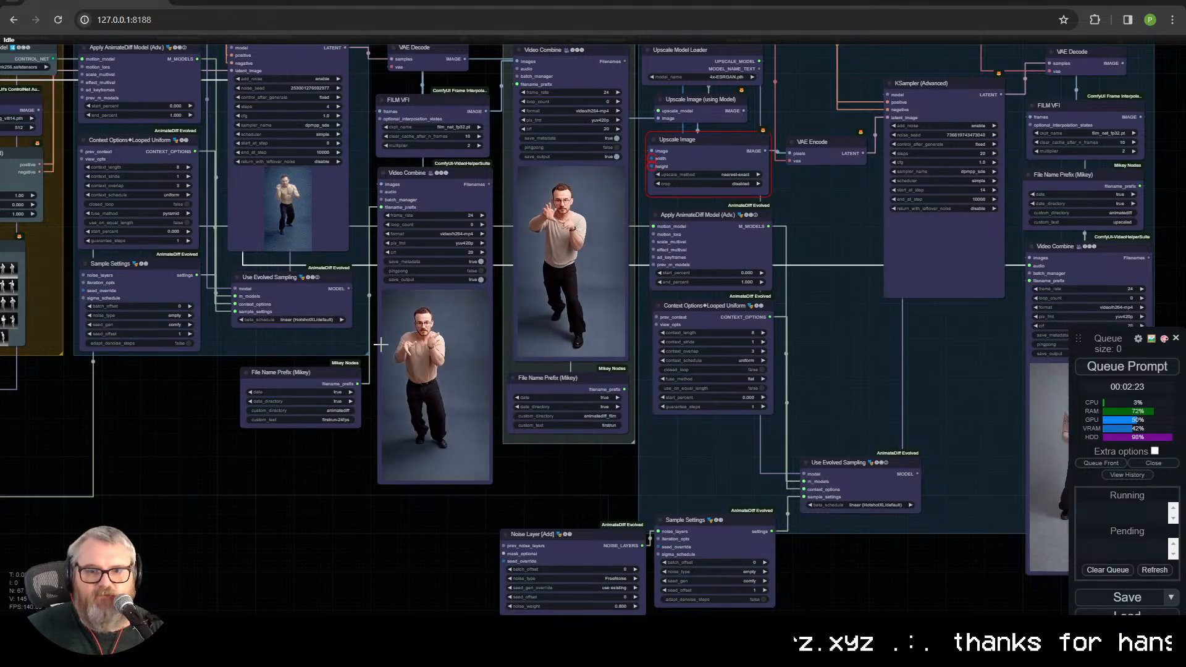
{"action": "left_click_drag", "start_coordinate": [217, 416], "coordinate": [977, 461]}
{"action": "scroll", "coordinate": [977, 461], "scroll_direction": "down", "scroll_amount": 2}
{"action": "scroll", "coordinate": [891, 476], "scroll_direction": "up", "scroll_amount": 1}
{"action": "left_click_drag", "start_coordinate": [853, 469], "coordinate": [624, 459]}
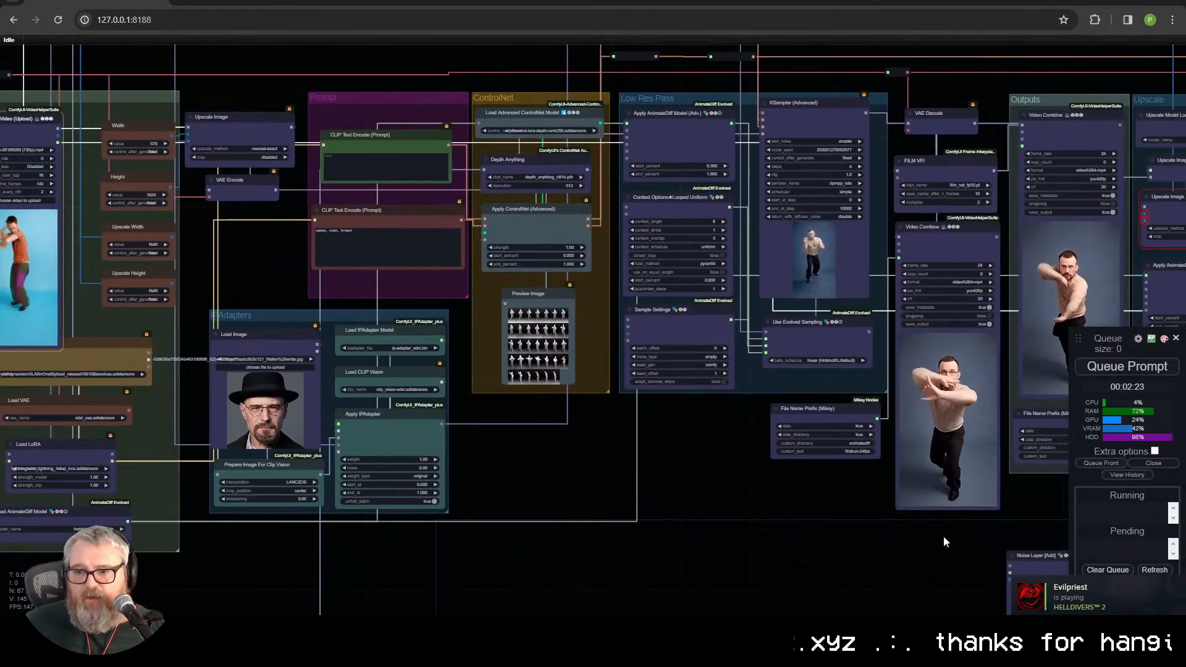
Step: Exit the Steam client running in the background
{"action": "left_click", "coordinate": [1024, 630]}
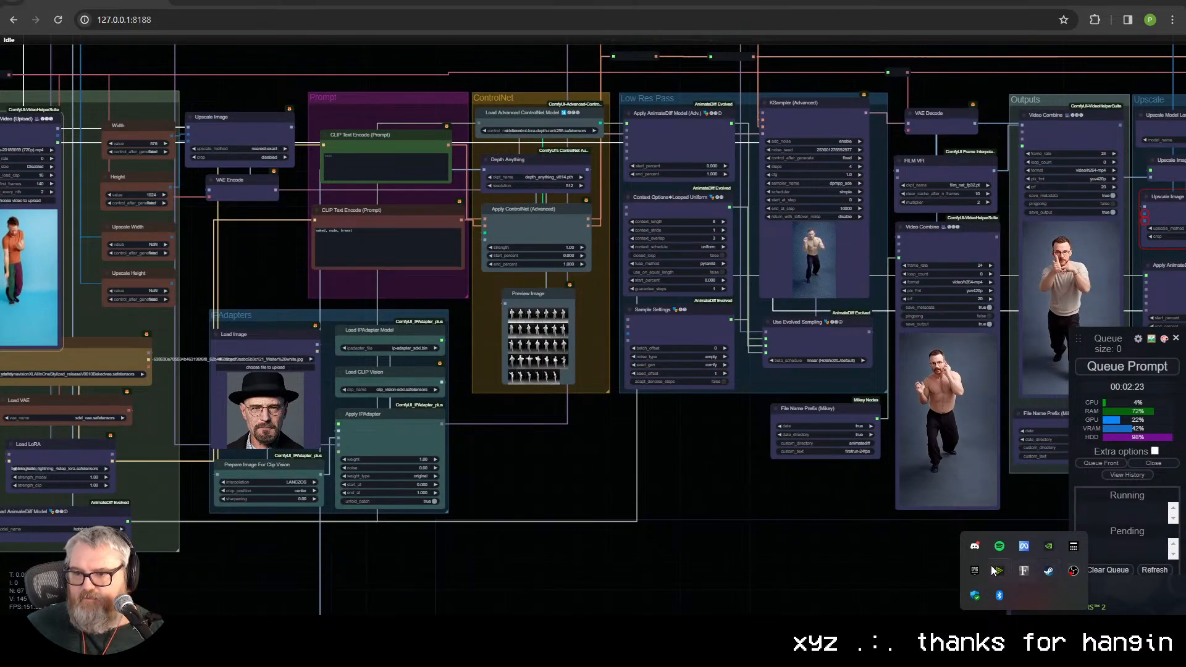
{"action": "right_click", "coordinate": [1047, 571]}
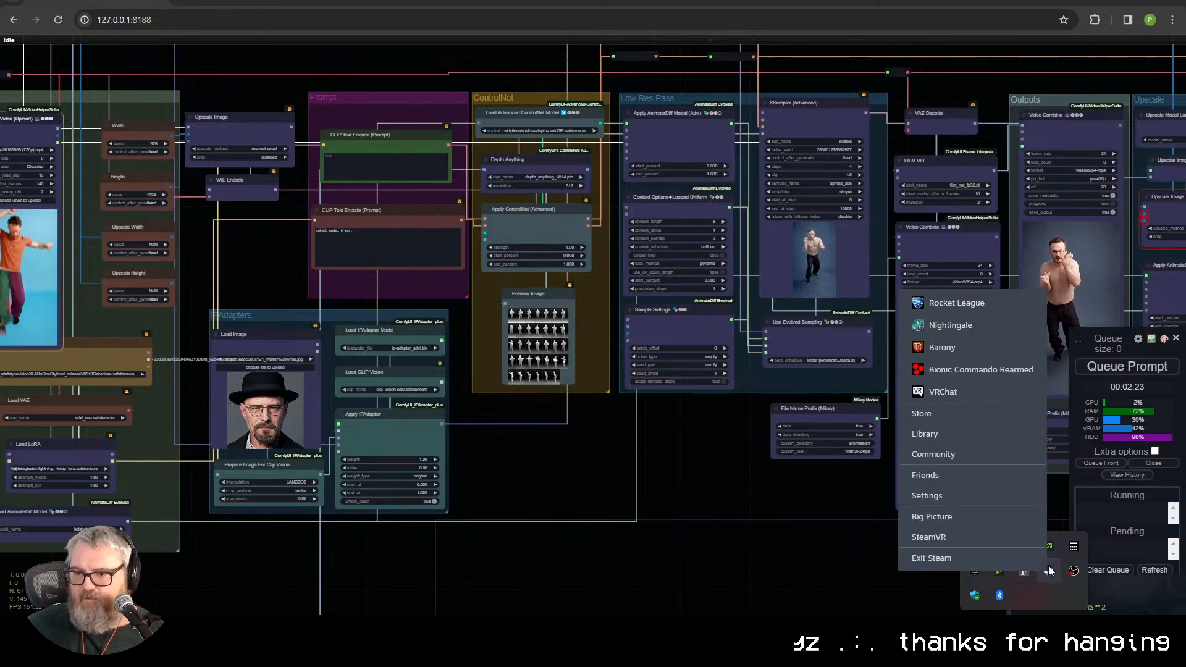
{"action": "left_click", "coordinate": [926, 556]}
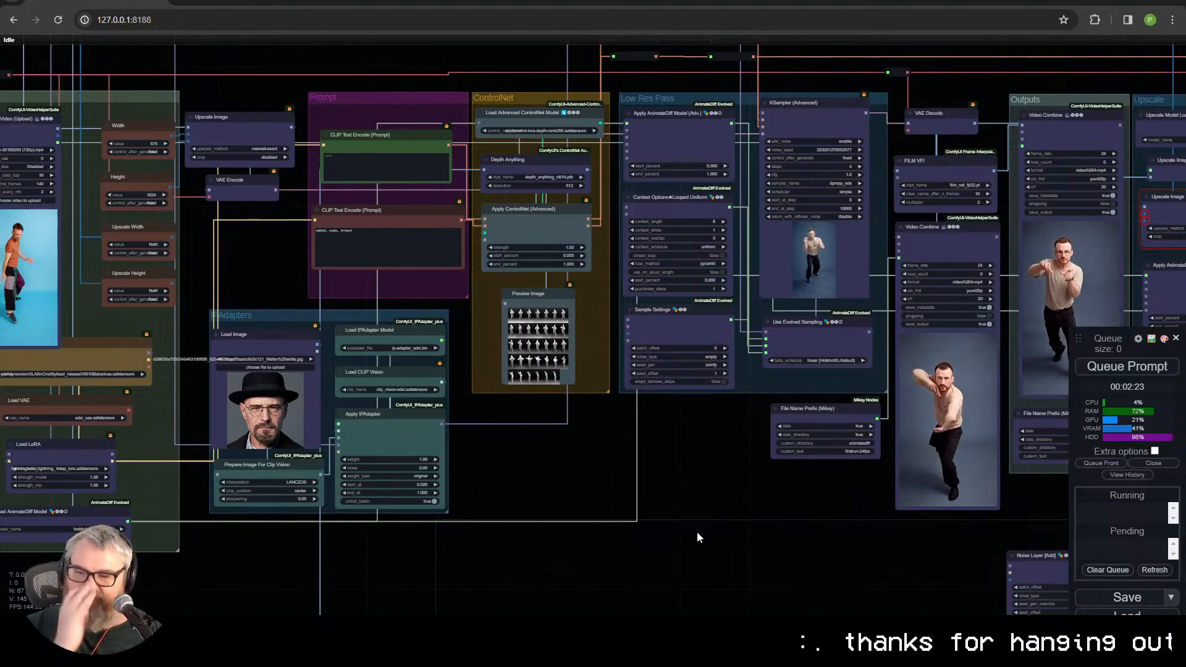
Step: Inspect the Load Video node and the Height, Upscale Width and Upscale Height nodes in the Inputs group
{"action": "scroll", "coordinate": [576, 503], "scroll_direction": "down", "scroll_amount": 1}
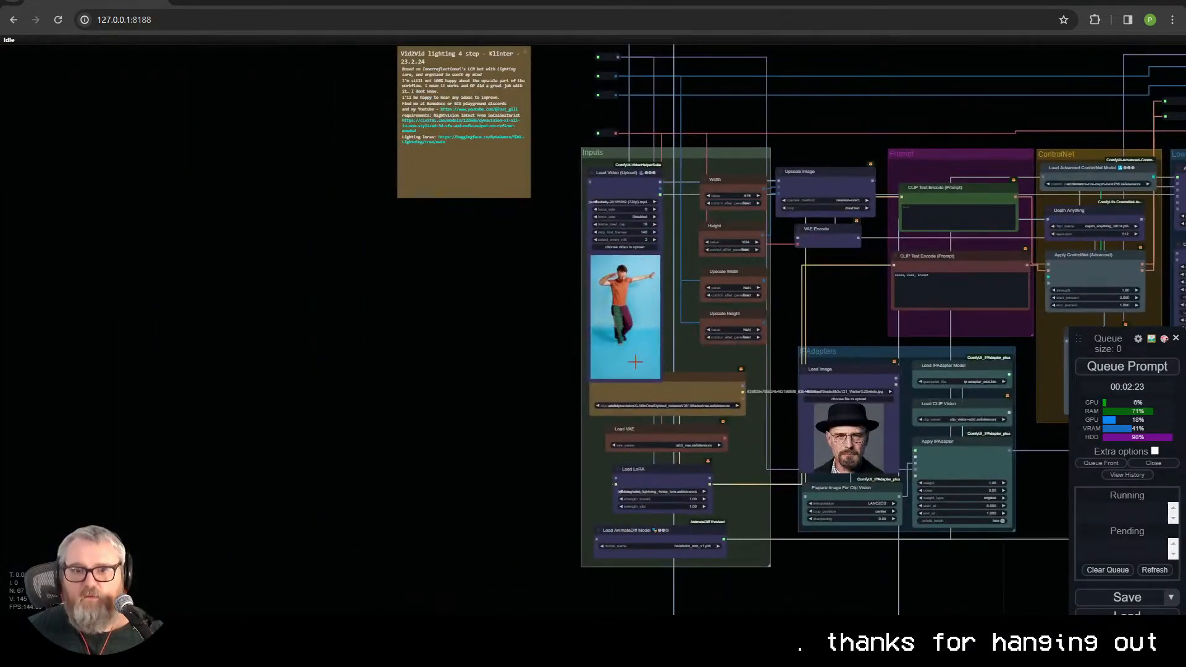
{"action": "left_click_drag", "start_coordinate": [479, 238], "coordinate": [80, 202]}
{"action": "scroll", "coordinate": [372, 325], "scroll_direction": "up", "scroll_amount": 6}
{"action": "scroll", "coordinate": [373, 325], "scroll_direction": "down", "scroll_amount": 1}
{"action": "left_click", "coordinate": [299, 91]}
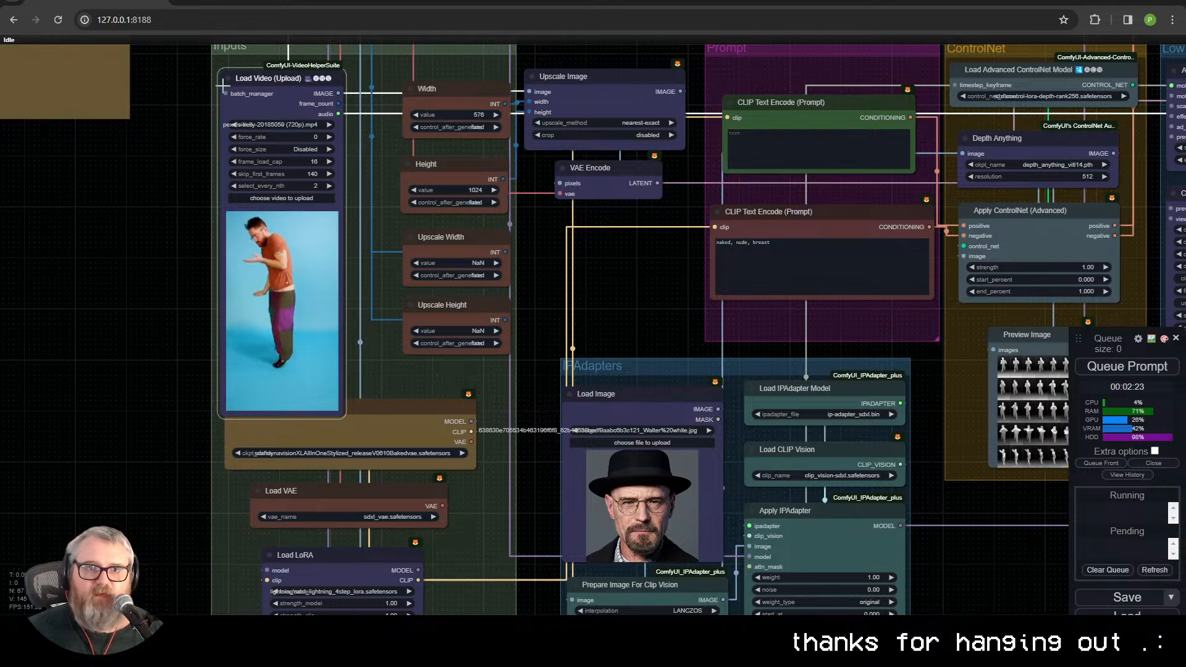
{"action": "left_click", "coordinate": [475, 173]}
{"action": "left_click", "coordinate": [452, 242]}
{"action": "left_click", "coordinate": [442, 312]}
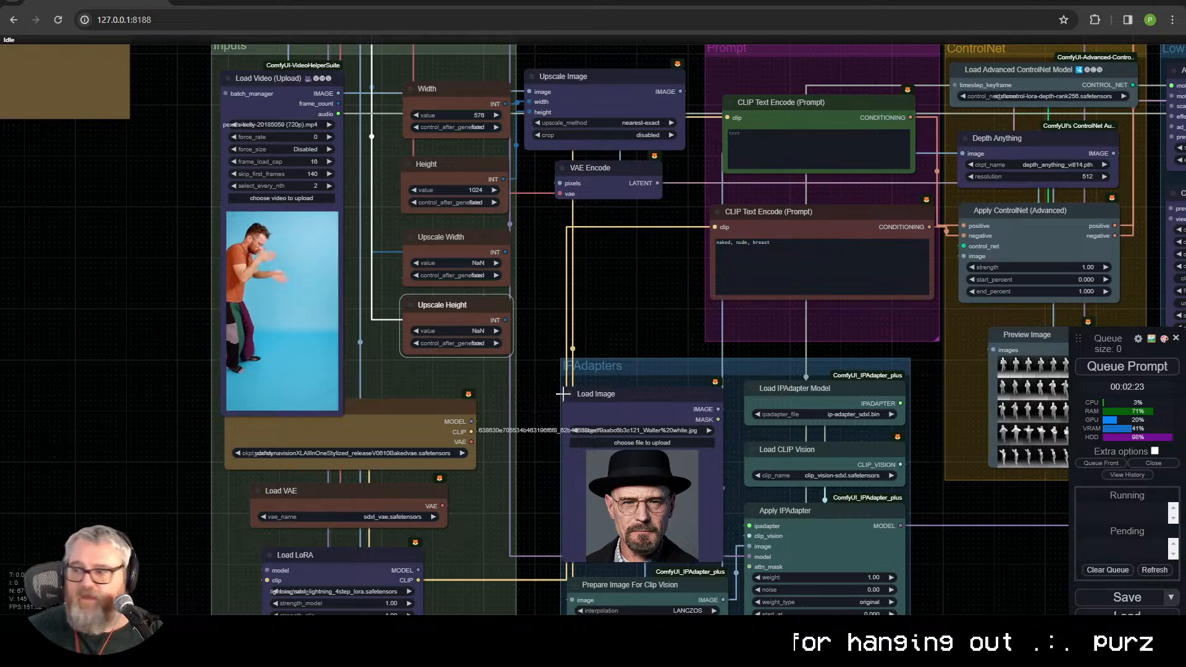
Step: Follow the size connections to the Upscale Image node in the Upscale group and review the neighbouring Outputs previews
{"action": "left_click_drag", "start_coordinate": [677, 309], "coordinate": [2, 267]}
{"action": "left_click_drag", "start_coordinate": [555, 446], "coordinate": [126, 550]}
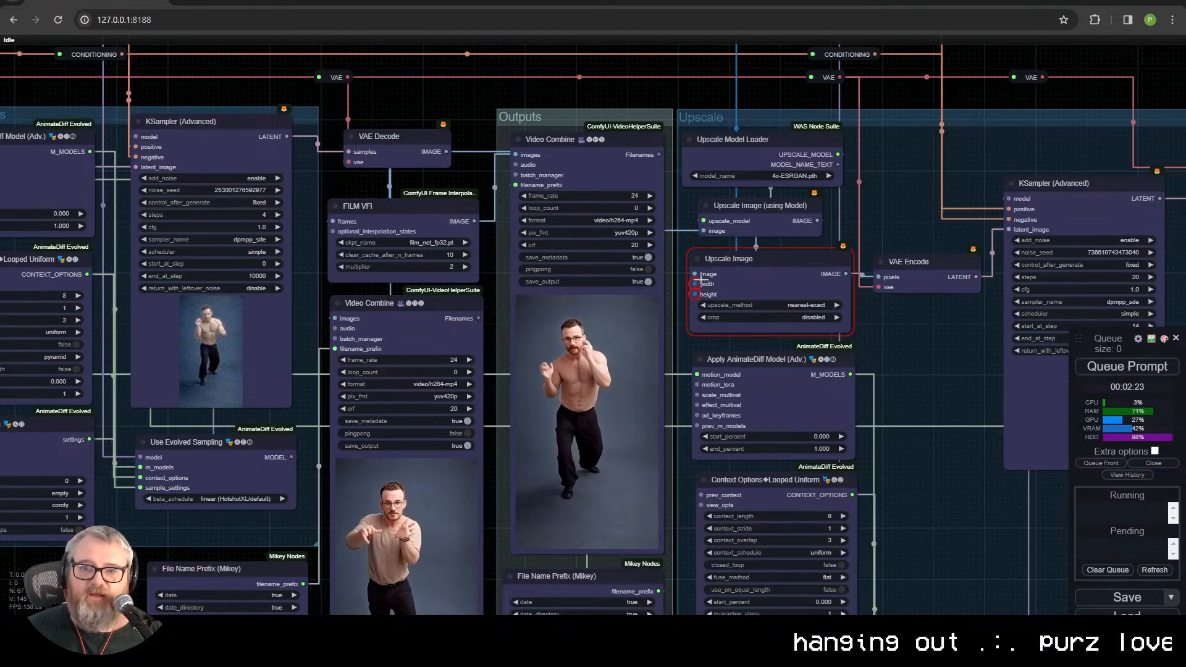
{"action": "left_click_drag", "start_coordinate": [133, 597], "coordinate": [1070, 438]}
{"action": "left_click_drag", "start_coordinate": [784, 484], "coordinate": [283, 524]}
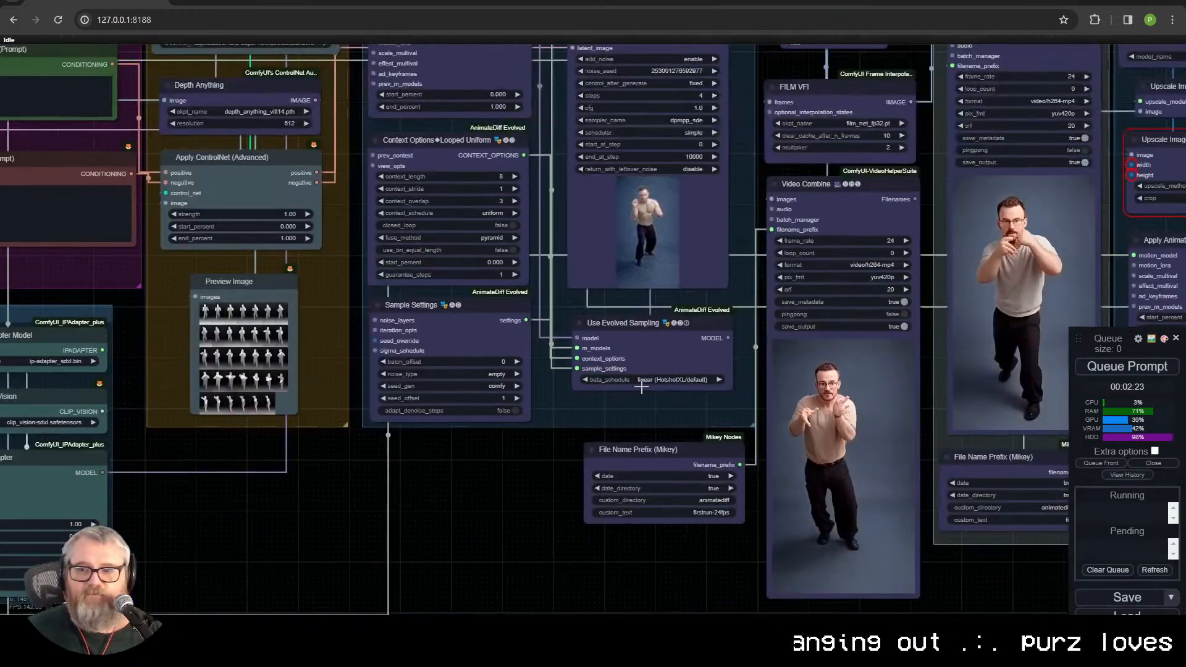
Step: Examine the model loaders in the Inputs group: Load Checkpoint, Load VAE, Load LoRA and Load AnimateDiff Model
{"action": "left_click_drag", "start_coordinate": [214, 549], "coordinate": [958, 541]}
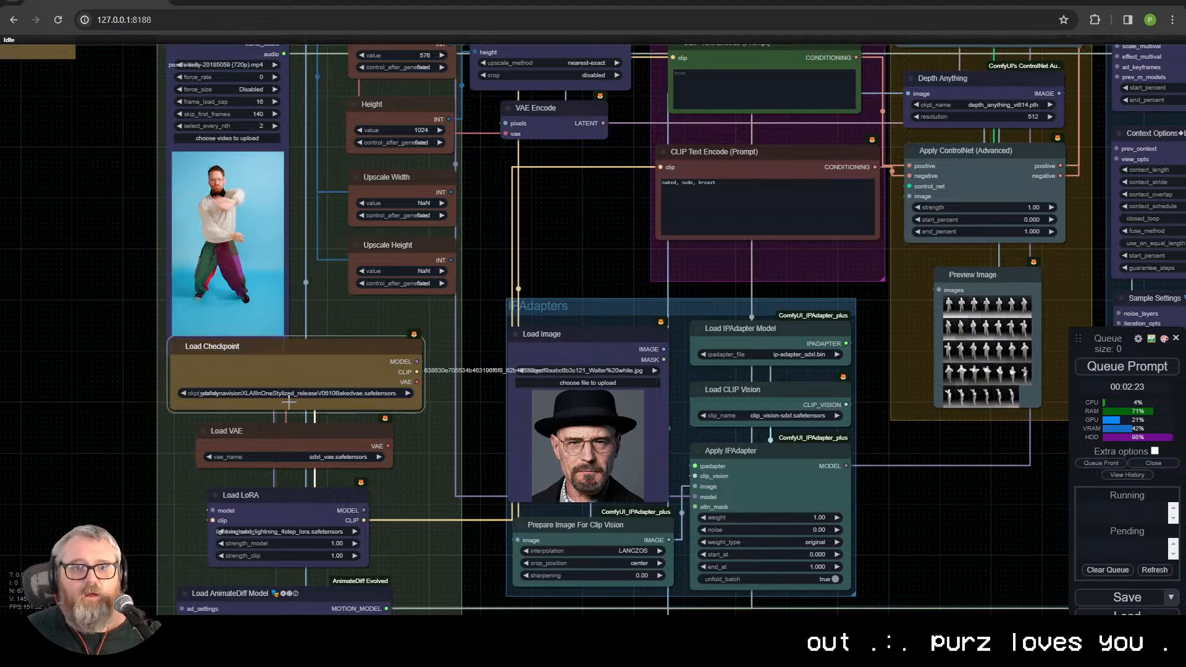
{"action": "left_click", "coordinate": [293, 439]}
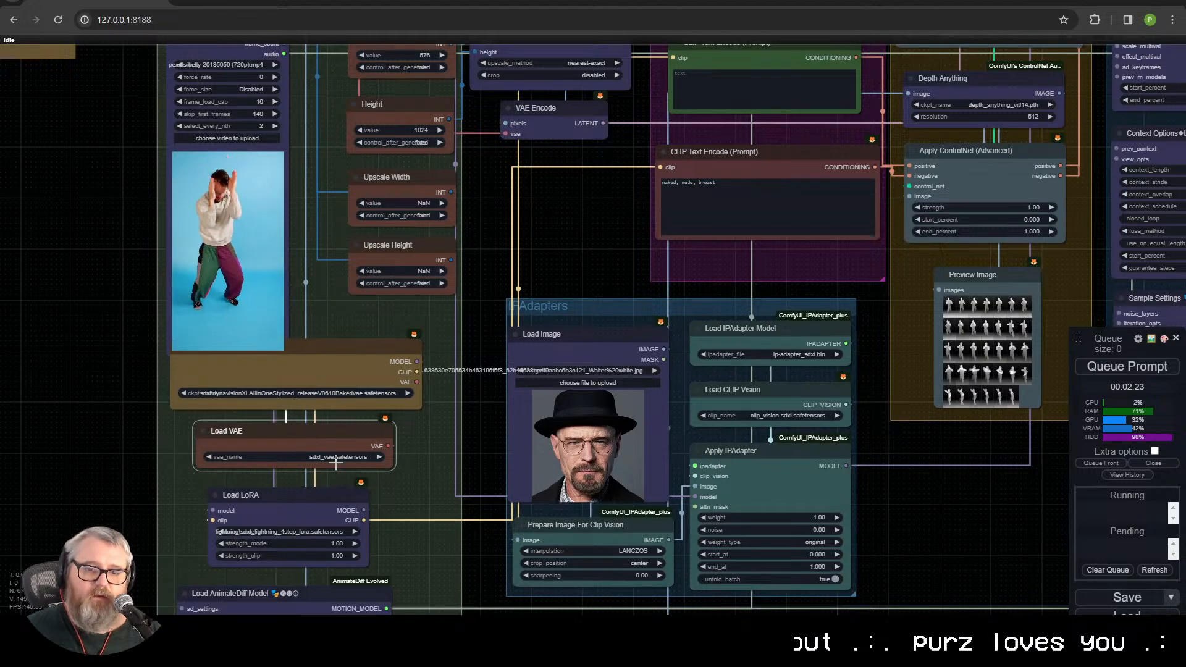
{"action": "left_click_drag", "start_coordinate": [418, 507], "coordinate": [479, 196]}
{"action": "left_click", "coordinate": [368, 211]}
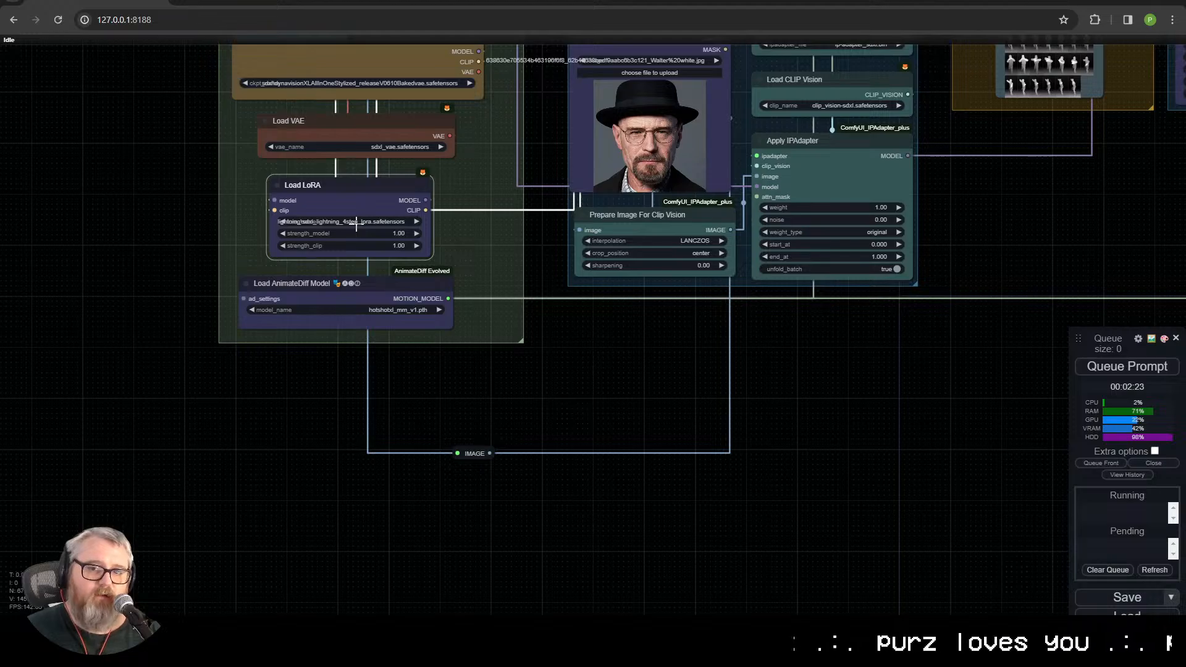
{"action": "left_click", "coordinate": [383, 291]}
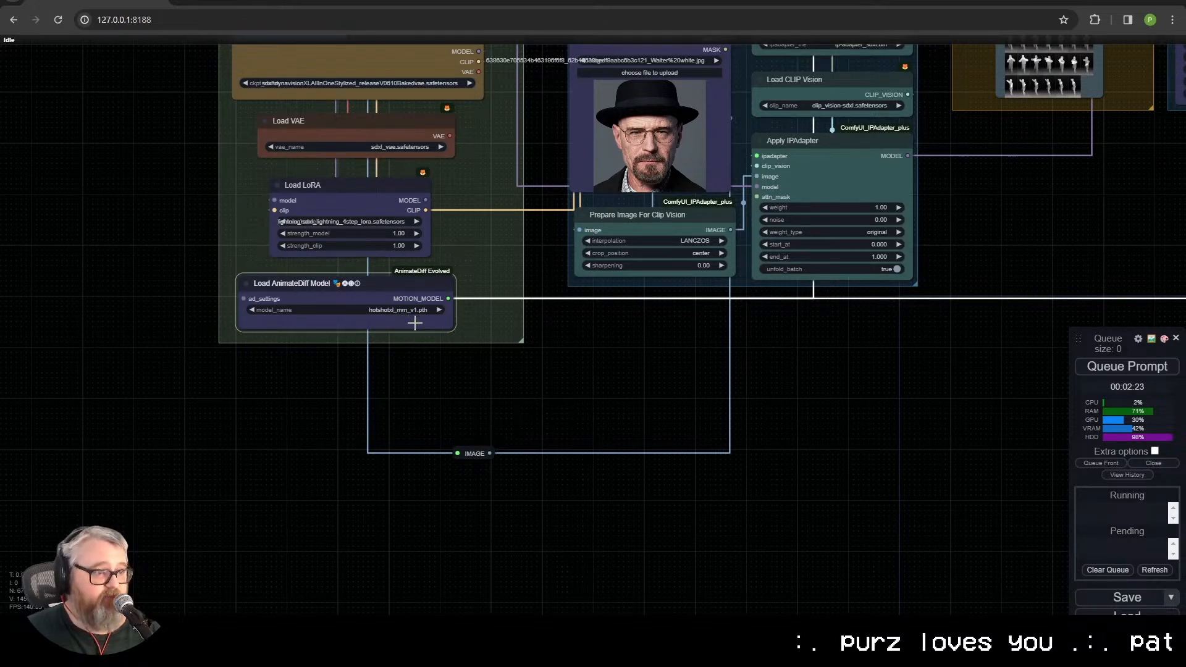
Step: Examine the IPAdapters group, including the reference image, Prepare Image For Clip Vision, Load CLIP Vision and Apply IPAdapter nodes
{"action": "left_click_drag", "start_coordinate": [865, 443], "coordinate": [459, 538]}
{"action": "scroll", "coordinate": [402, 435], "scroll_direction": "down", "scroll_amount": 4}
{"action": "left_click_drag", "start_coordinate": [402, 435], "coordinate": [472, 583]}
{"action": "scroll", "coordinate": [448, 492], "scroll_direction": "up", "scroll_amount": 9}
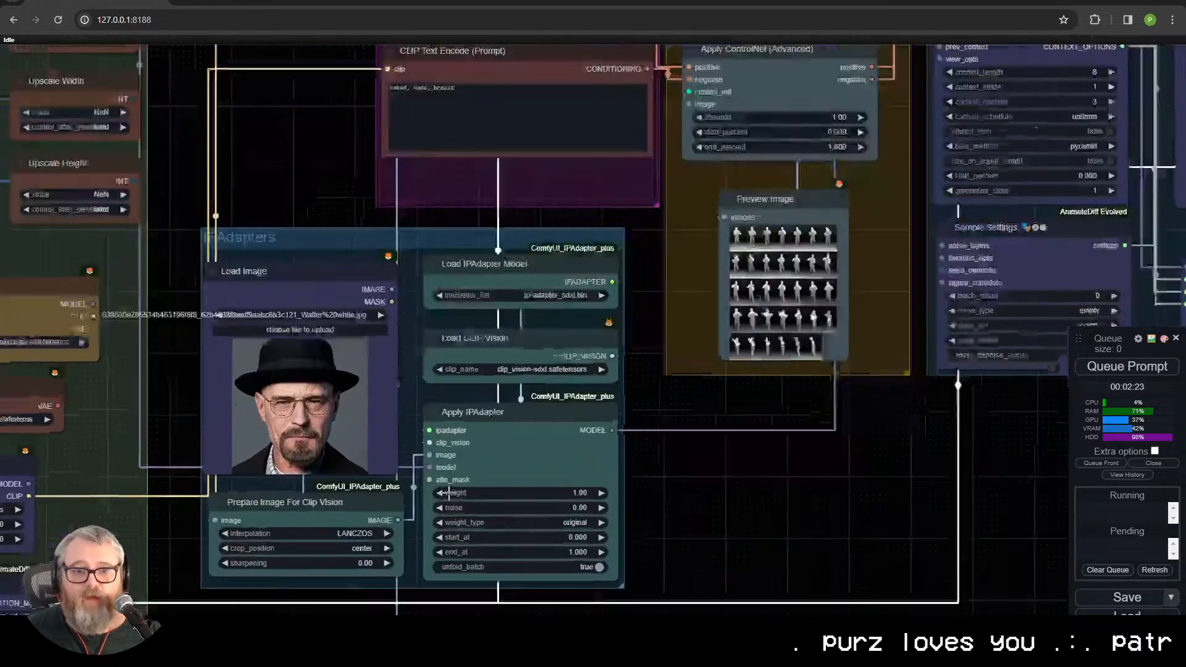
{"action": "left_click_drag", "start_coordinate": [283, 157], "coordinate": [316, 145]}
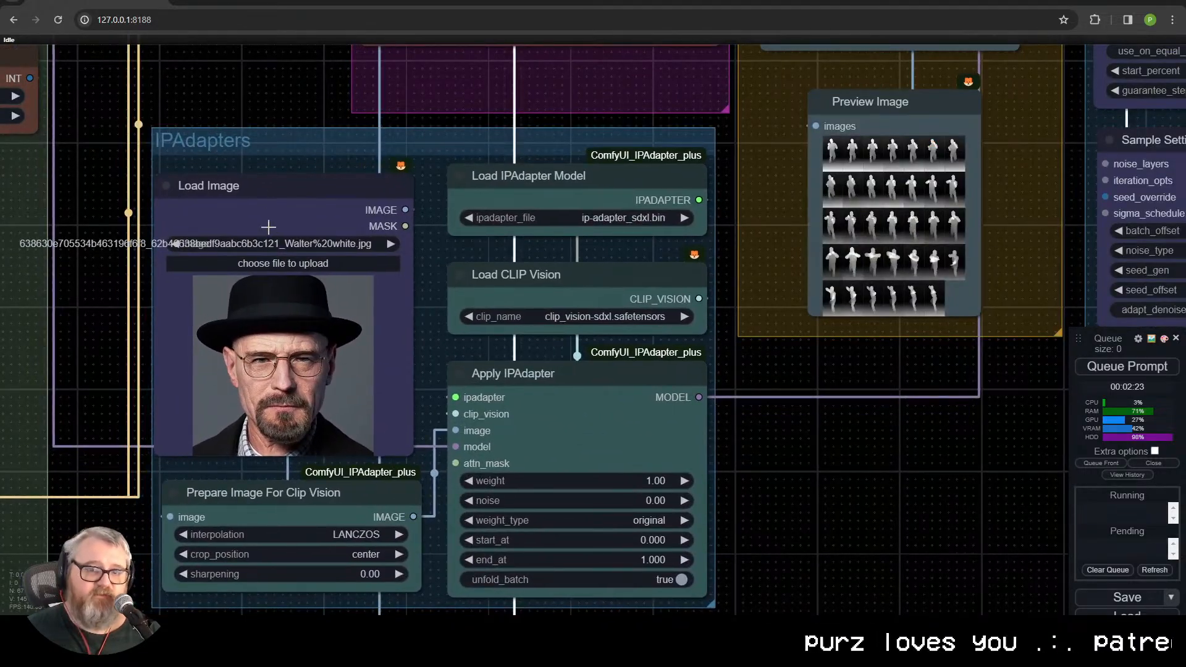
{"action": "left_click_drag", "start_coordinate": [113, 229], "coordinate": [196, 178]}
{"action": "scroll", "coordinate": [197, 181], "scroll_direction": "up", "scroll_amount": 1}
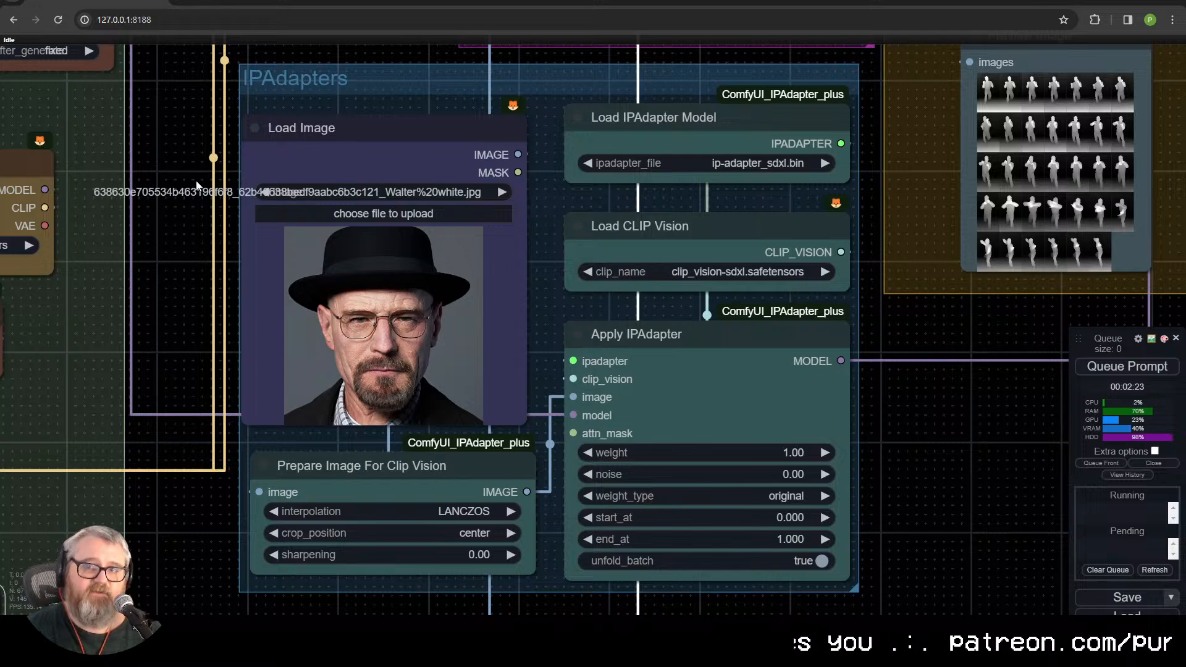
{"action": "left_click", "coordinate": [372, 460]}
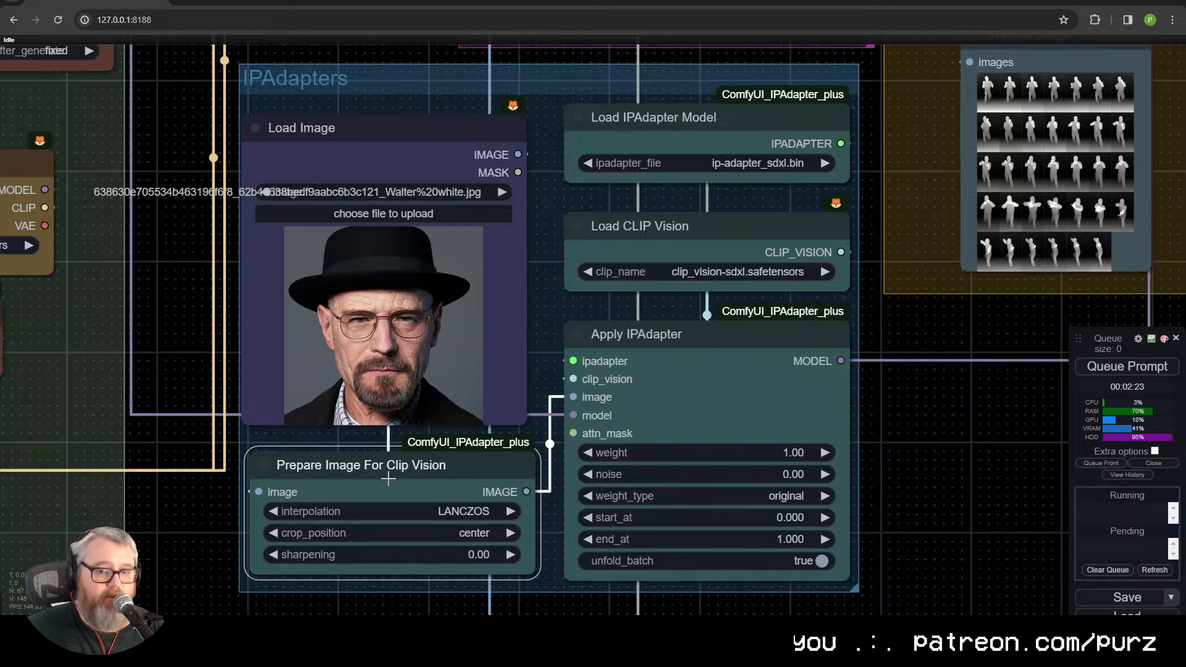
{"action": "left_click", "coordinate": [780, 390]}
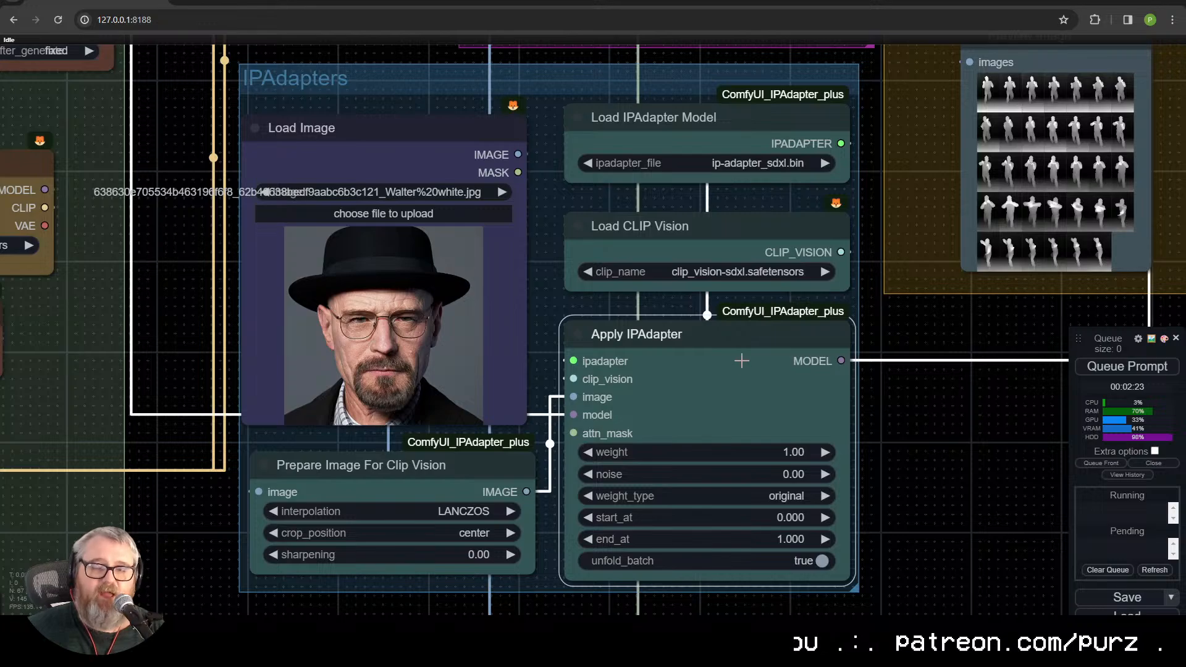
{"action": "left_click", "coordinate": [730, 249]}
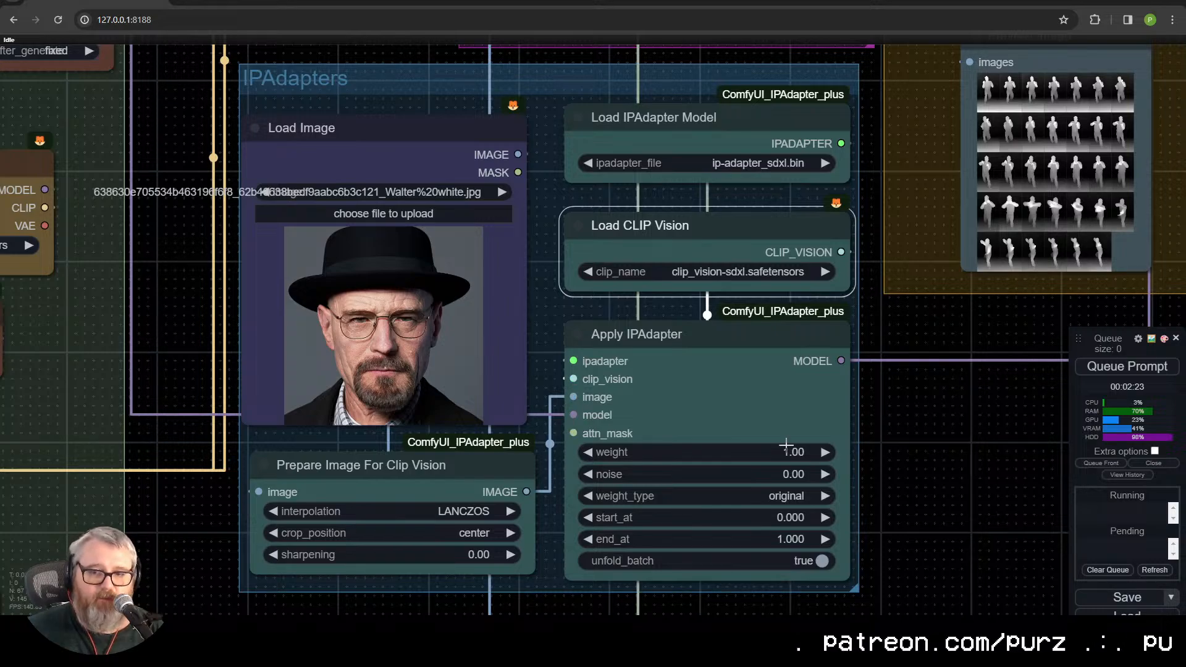
{"action": "left_click_drag", "start_coordinate": [569, 438], "coordinate": [607, 423]}
{"action": "left_click", "coordinate": [809, 398]}
Step: Set the positive prompt to "50 year old, walter white, dancing in a meth lab" and queue the generation
{"action": "scroll", "coordinate": [775, 402], "scroll_direction": "down", "scroll_amount": 4}
{"action": "left_click_drag", "start_coordinate": [985, 426], "coordinate": [622, 593]}
{"action": "scroll", "coordinate": [606, 493], "scroll_direction": "down", "scroll_amount": 2}
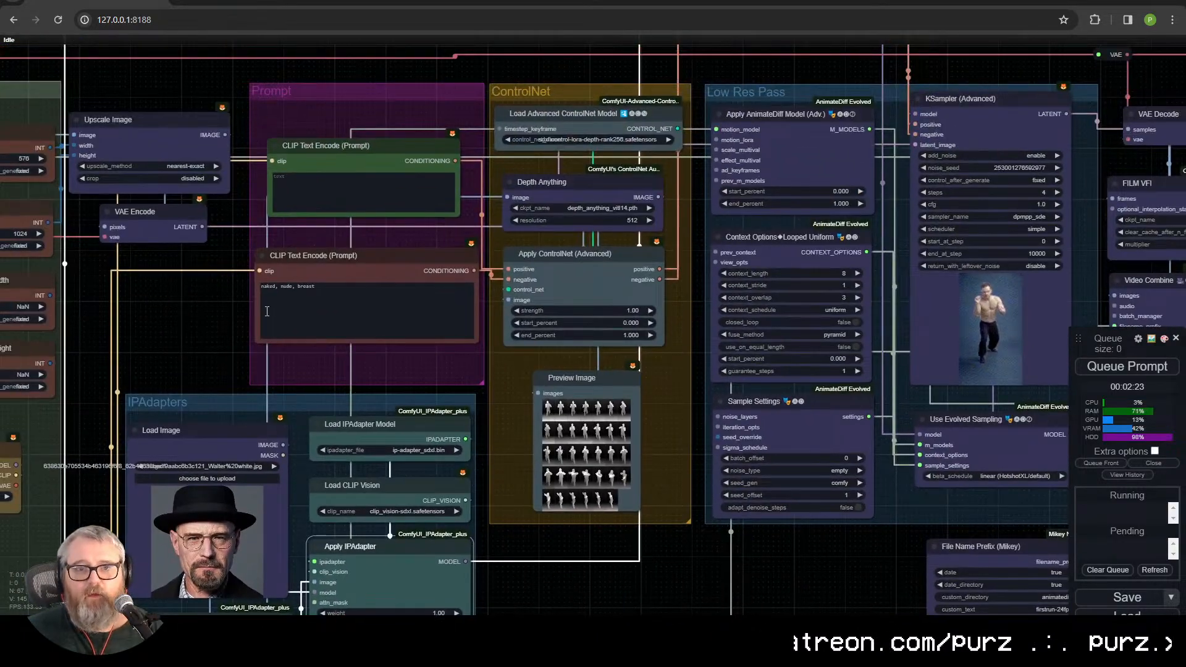
{"action": "left_click_drag", "start_coordinate": [191, 287], "coordinate": [344, 173]}
{"action": "left_click_drag", "start_coordinate": [436, 86], "coordinate": [445, 131]}
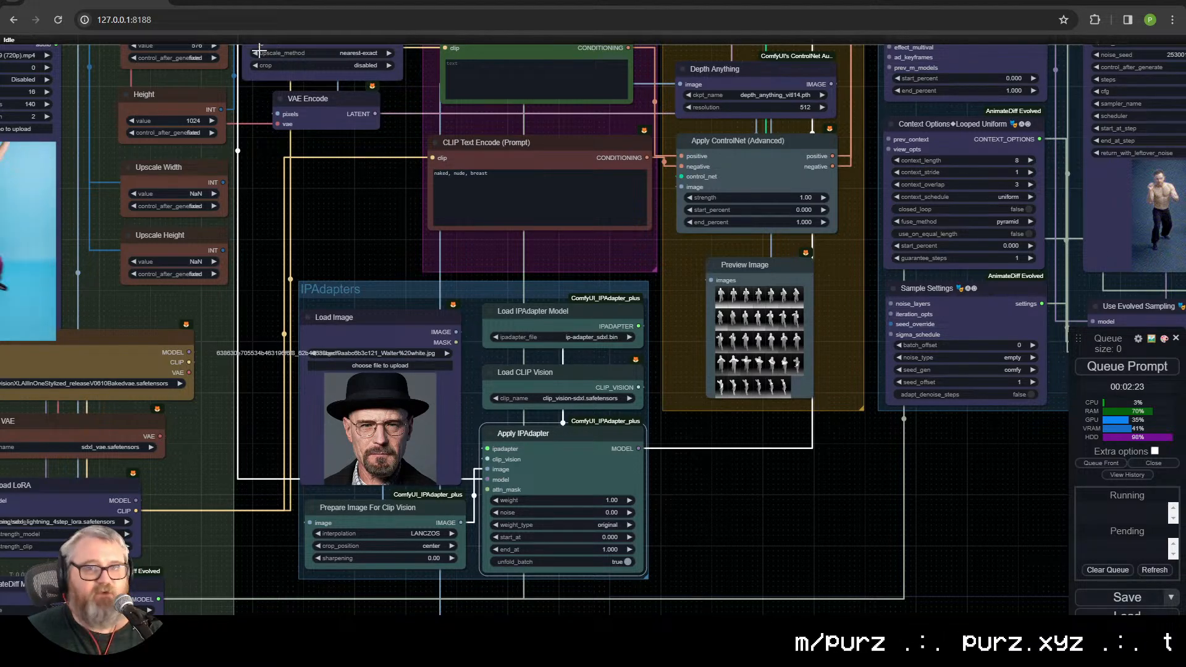
{"action": "left_click_drag", "start_coordinate": [456, 124], "coordinate": [411, 184]}
{"action": "left_click", "coordinate": [446, 138]}
{"action": "type", "text": "se"}
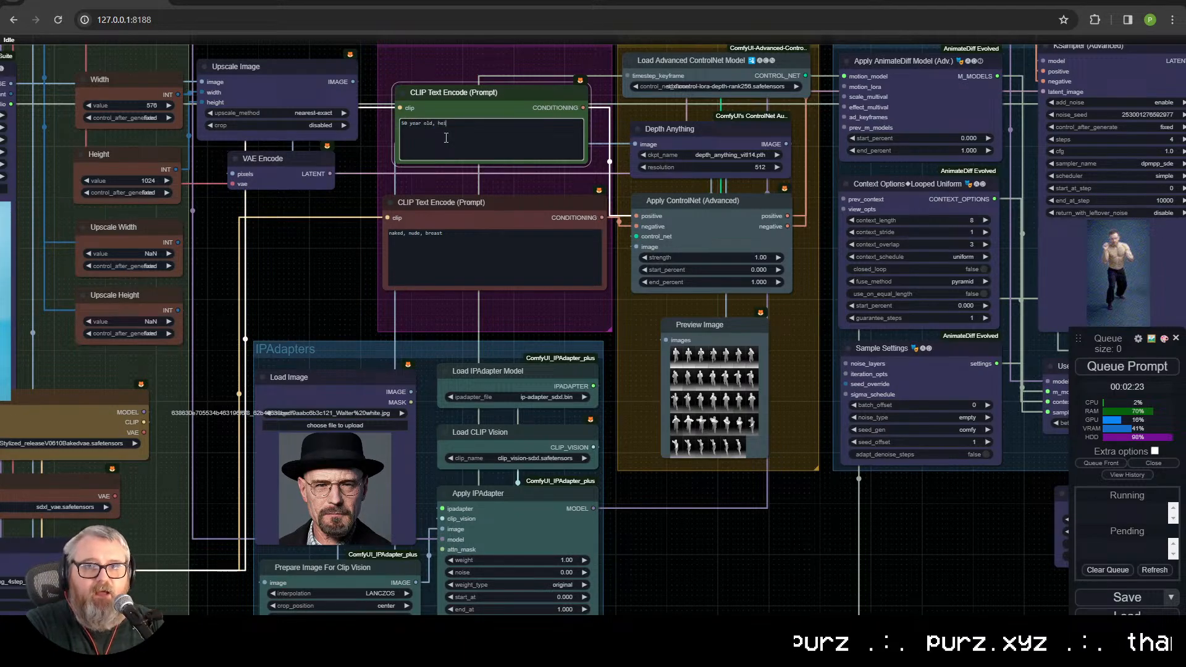
{"action": "type", "text": " dancing in a meth lab"}
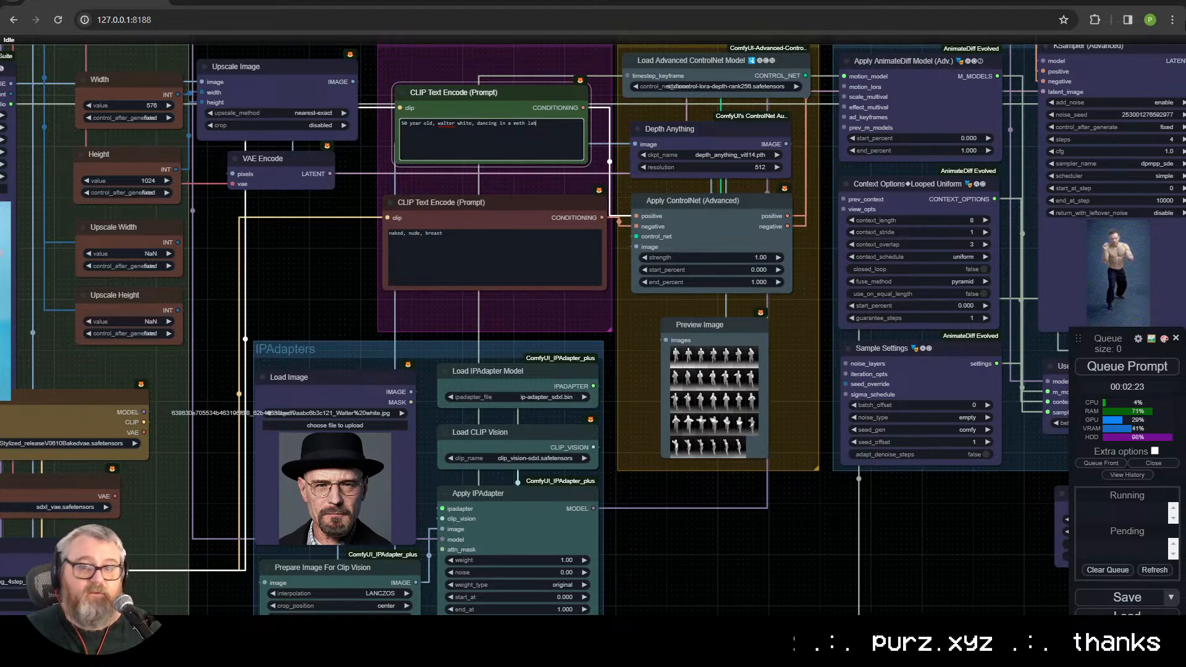
{"action": "left_click", "coordinate": [1160, 367]}
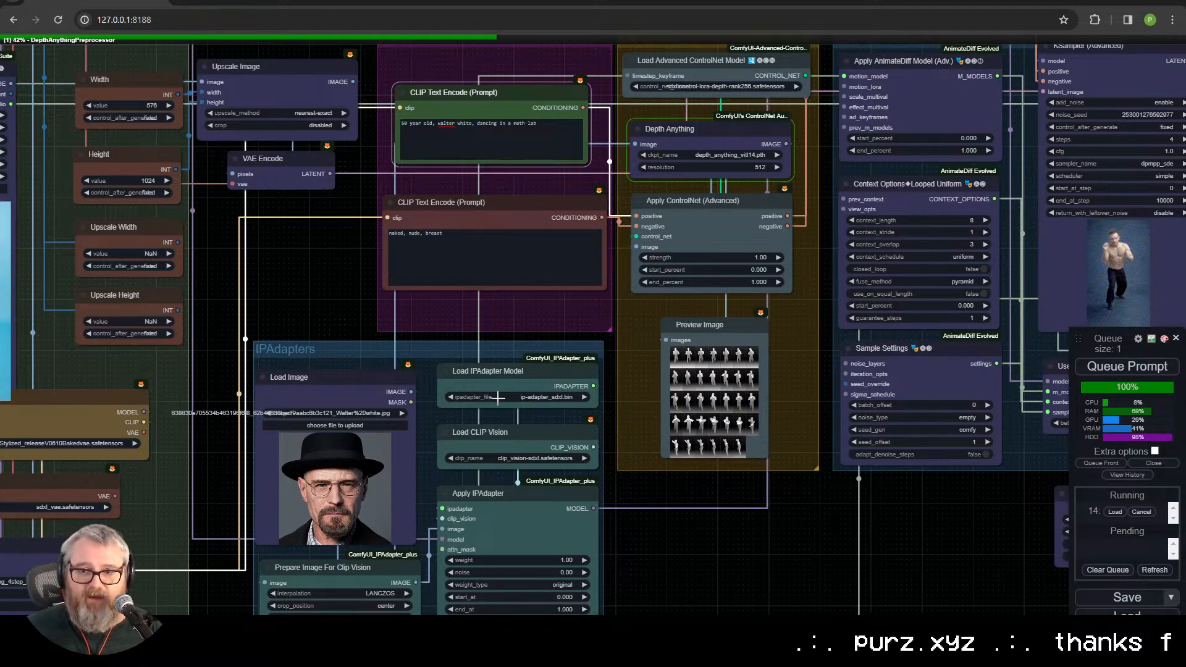
Step: Review the IPAdapter and prompt nodes and look closely at the Depth Anything and Apply ControlNet settings during the run
{"action": "left_click_drag", "start_coordinate": [813, 501], "coordinate": [899, 389]}
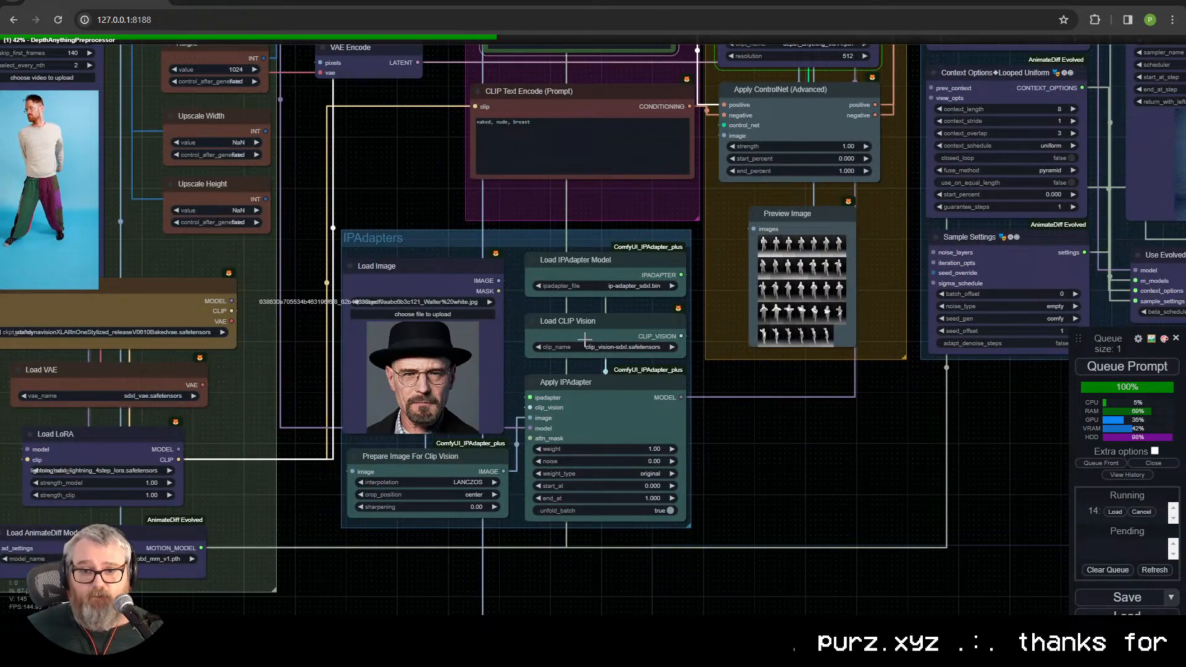
{"action": "left_click_drag", "start_coordinate": [762, 425], "coordinate": [674, 549]}
{"action": "left_click_drag", "start_coordinate": [376, 235], "coordinate": [564, 214]}
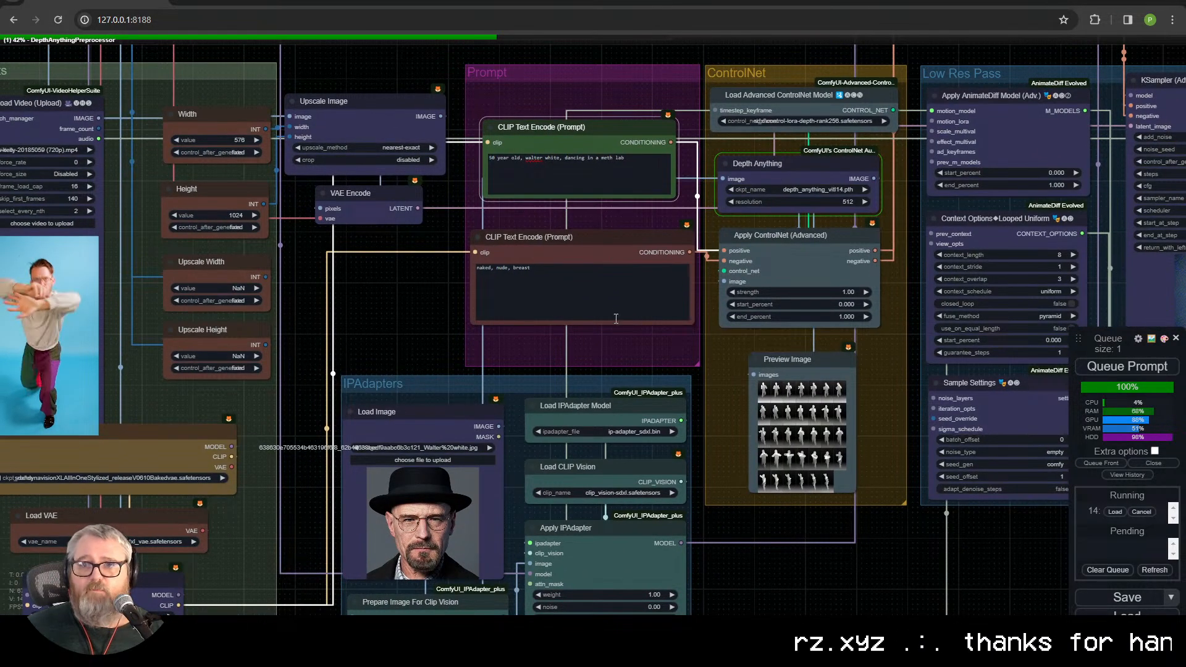
{"action": "left_click_drag", "start_coordinate": [823, 218], "coordinate": [522, 283]}
{"action": "scroll", "coordinate": [522, 283], "scroll_direction": "up", "scroll_amount": 5}
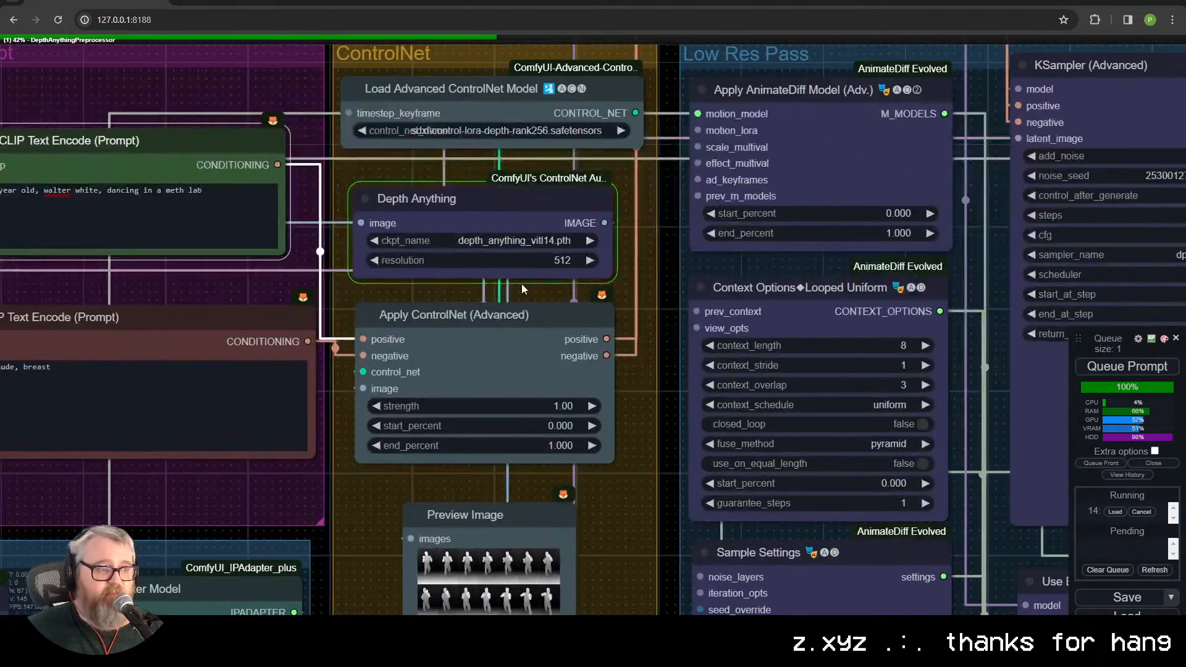
Step: Step through the individual depth map frames in the ControlNet group's Preview Image node
{"action": "scroll", "coordinate": [522, 284], "scroll_direction": "down", "scroll_amount": 5}
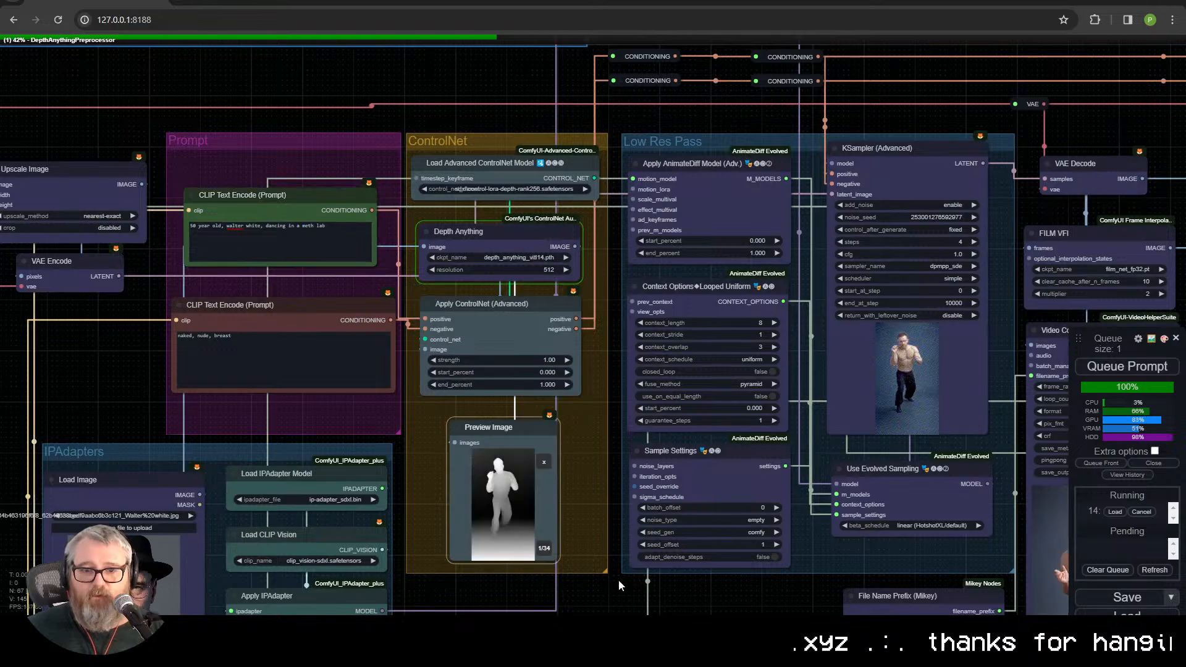
{"action": "scroll", "coordinate": [579, 410], "scroll_direction": "up", "scroll_amount": 3}
{"action": "left_click", "coordinate": [454, 360]}
{"action": "key", "text": "Right"}
{"action": "key", "text": "Right"}
{"action": "key", "text": "Right"}
{"action": "key", "text": "Right"}
{"action": "key", "text": "Right"}
{"action": "key", "text": "Right"}
{"action": "key", "text": "Right"}
{"action": "key", "text": "Right"}
{"action": "key", "text": "Right"}
{"action": "key", "text": "Right"}
{"action": "key", "text": "Right"}
{"action": "key", "text": "Right"}
{"action": "key", "text": "Right"}
{"action": "key", "text": "Right"}
{"action": "key", "text": "Right"}
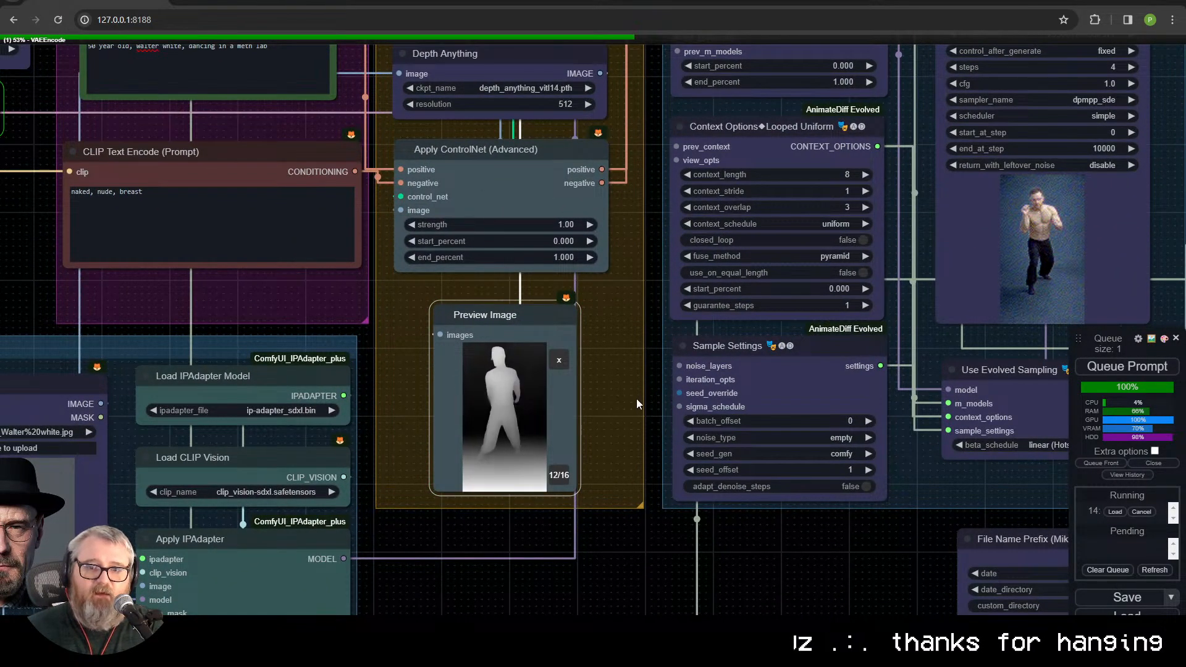
{"action": "key", "text": "Left"}
{"action": "key", "text": "Right"}
{"action": "key", "text": "Left"}
{"action": "key", "text": "Left"}
Step: Examine the Low Res Pass group's KSampler preview, Context Options, Use Evolved Sampling and Sample Settings nodes
{"action": "left_click_drag", "start_coordinate": [647, 303], "coordinate": [557, 435]}
{"action": "scroll", "coordinate": [541, 450], "scroll_direction": "down", "scroll_amount": 3}
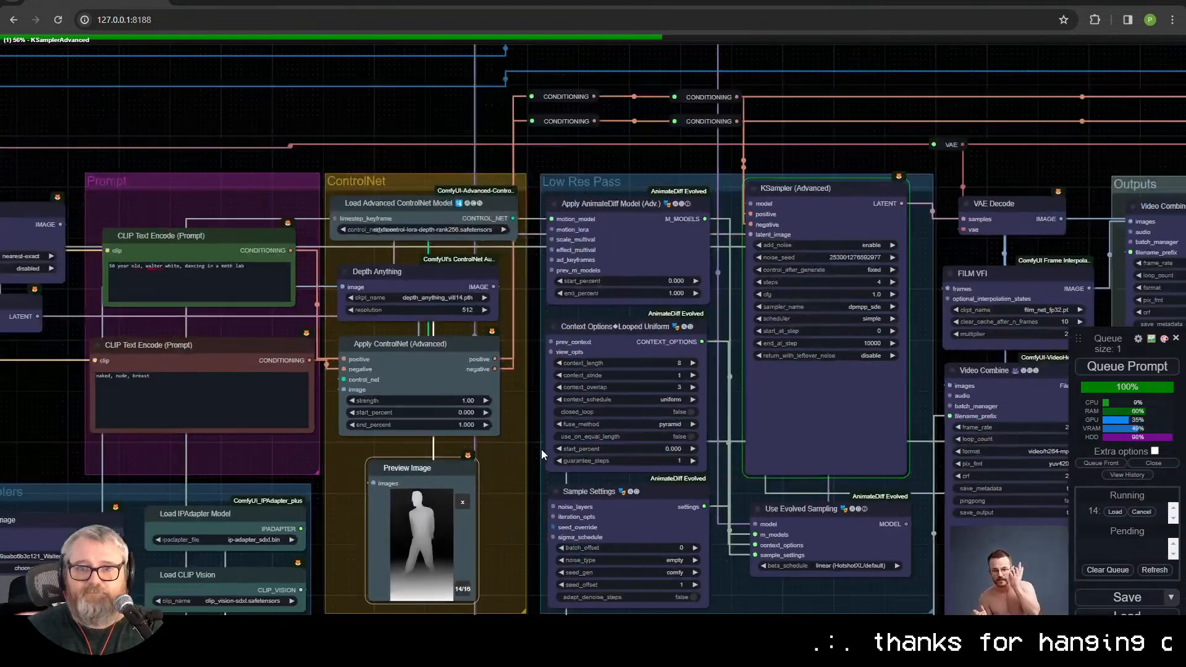
{"action": "scroll", "coordinate": [525, 297], "scroll_direction": "up", "scroll_amount": 2}
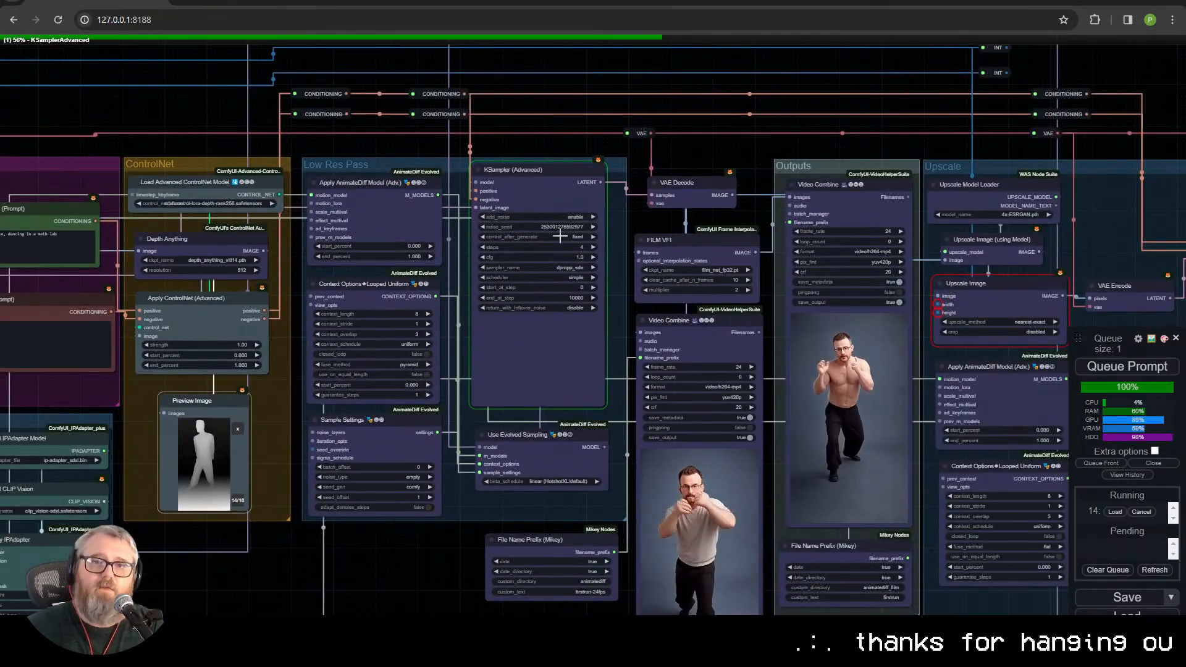
{"action": "left_click_drag", "start_coordinate": [441, 518], "coordinate": [489, 475]}
{"action": "scroll", "coordinate": [491, 402], "scroll_direction": "up", "scroll_amount": 3}
{"action": "scroll", "coordinate": [489, 400], "scroll_direction": "up", "scroll_amount": 1}
{"action": "left_click_drag", "start_coordinate": [566, 512], "coordinate": [619, 593]}
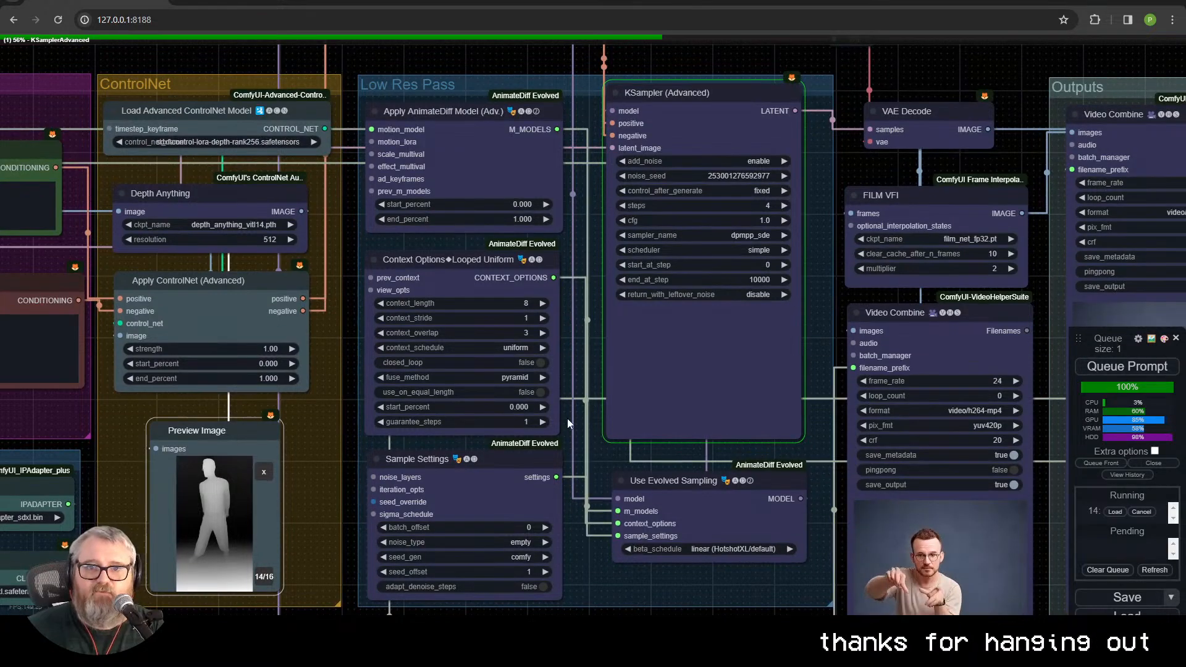
{"action": "left_click_drag", "start_coordinate": [567, 521], "coordinate": [546, 323]}
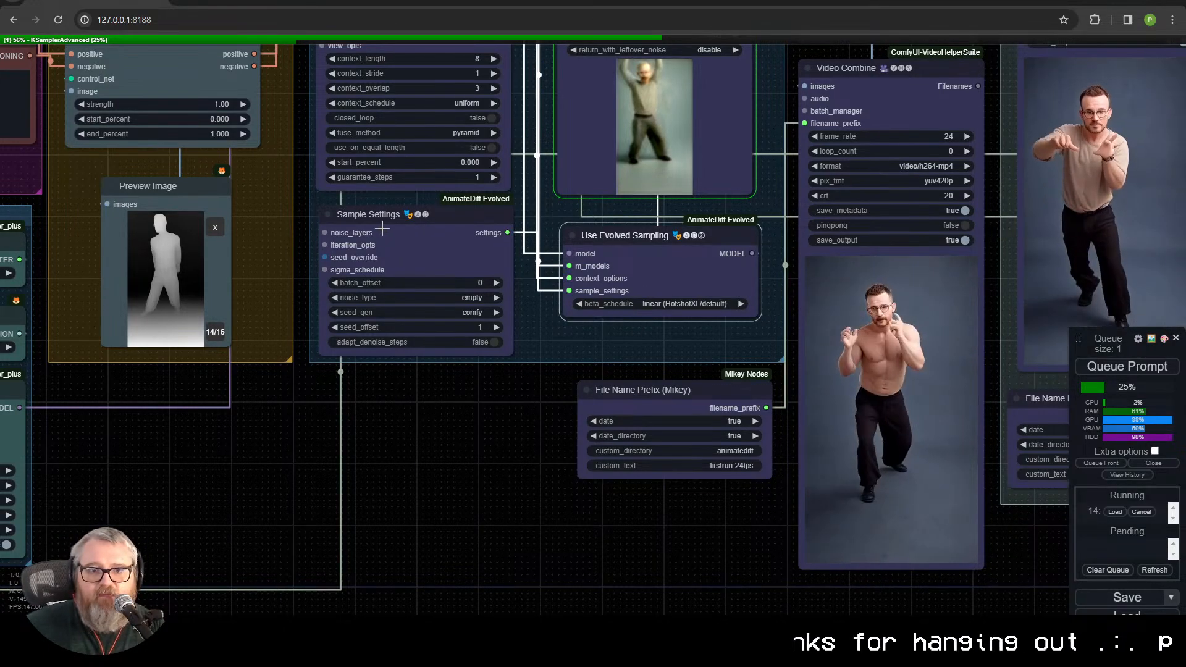
{"action": "left_click", "coordinate": [472, 269]}
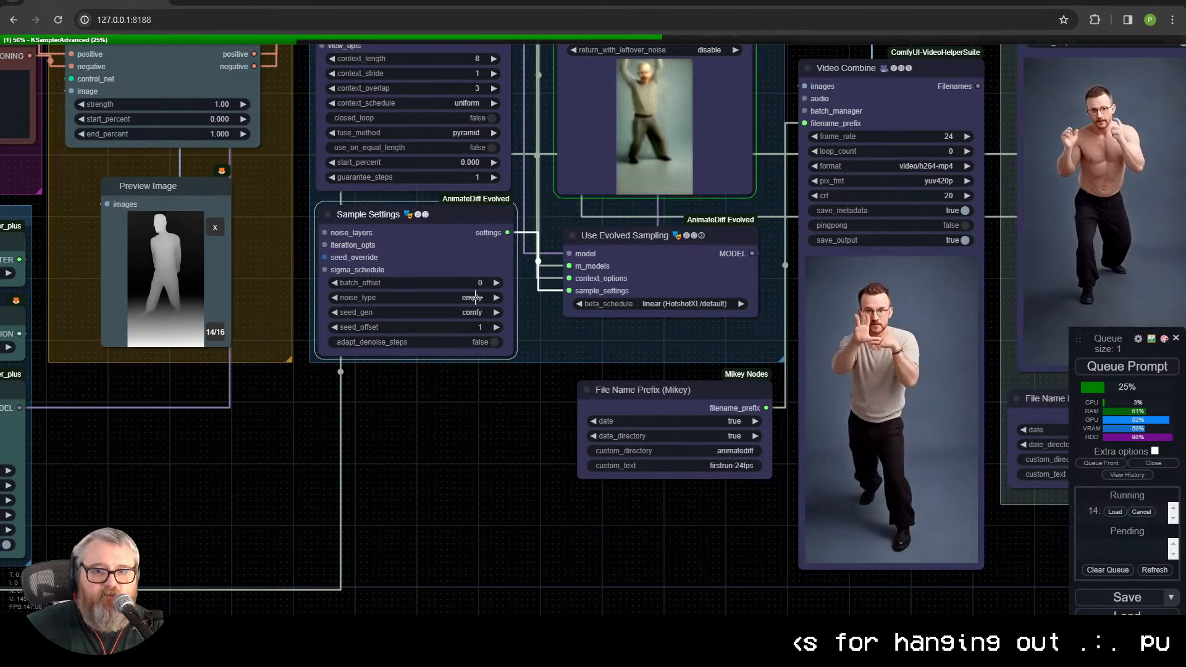
{"action": "left_click_drag", "start_coordinate": [467, 369], "coordinate": [447, 522]}
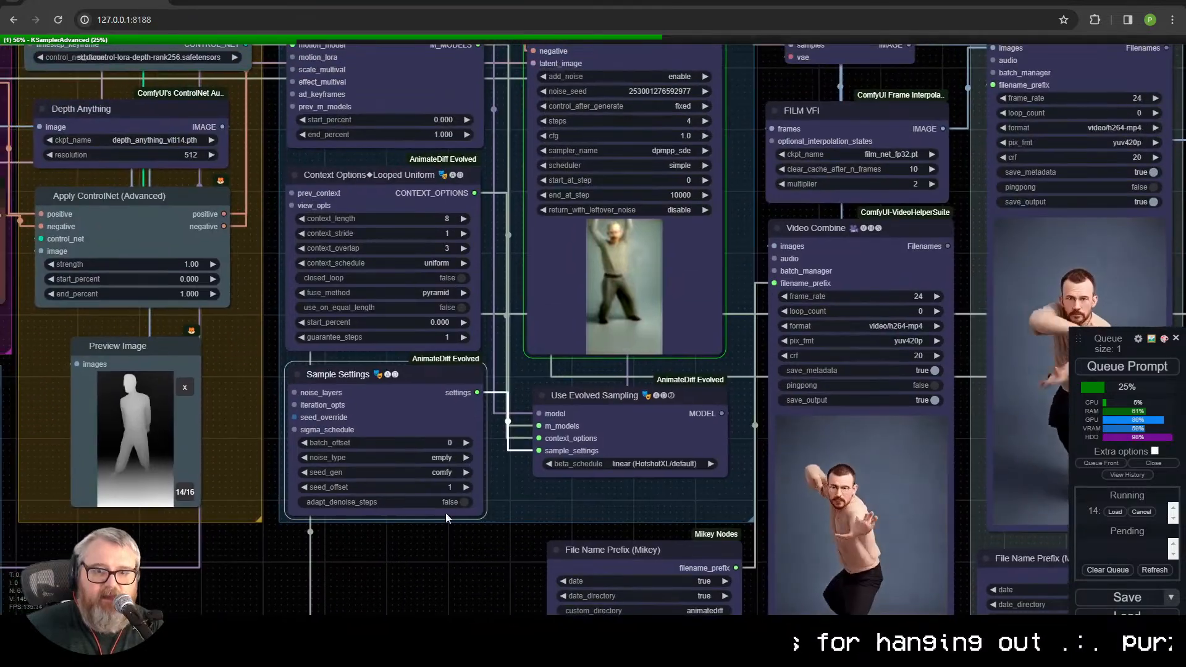
Step: Examine the Context Options Looped Uniform and Apply AnimateDiff Model nodes in the Low Res Pass group, nudging each slightly
{"action": "left_click_drag", "start_coordinate": [415, 175], "coordinate": [417, 167]}
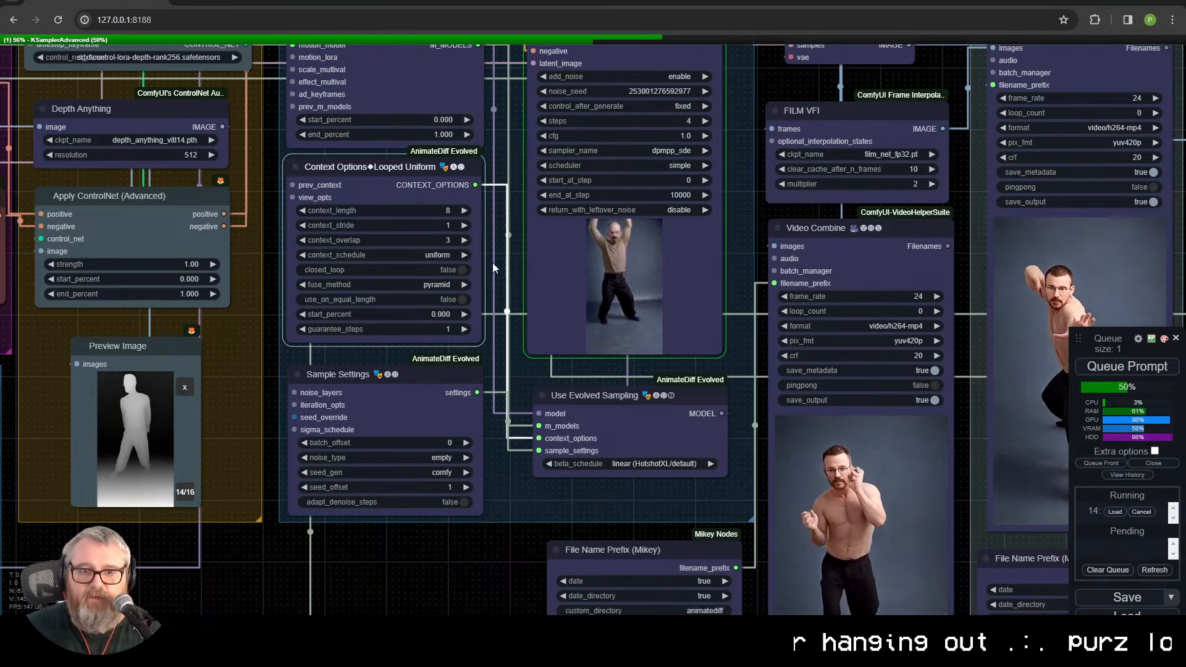
{"action": "left_click_drag", "start_coordinate": [512, 263], "coordinate": [552, 446]}
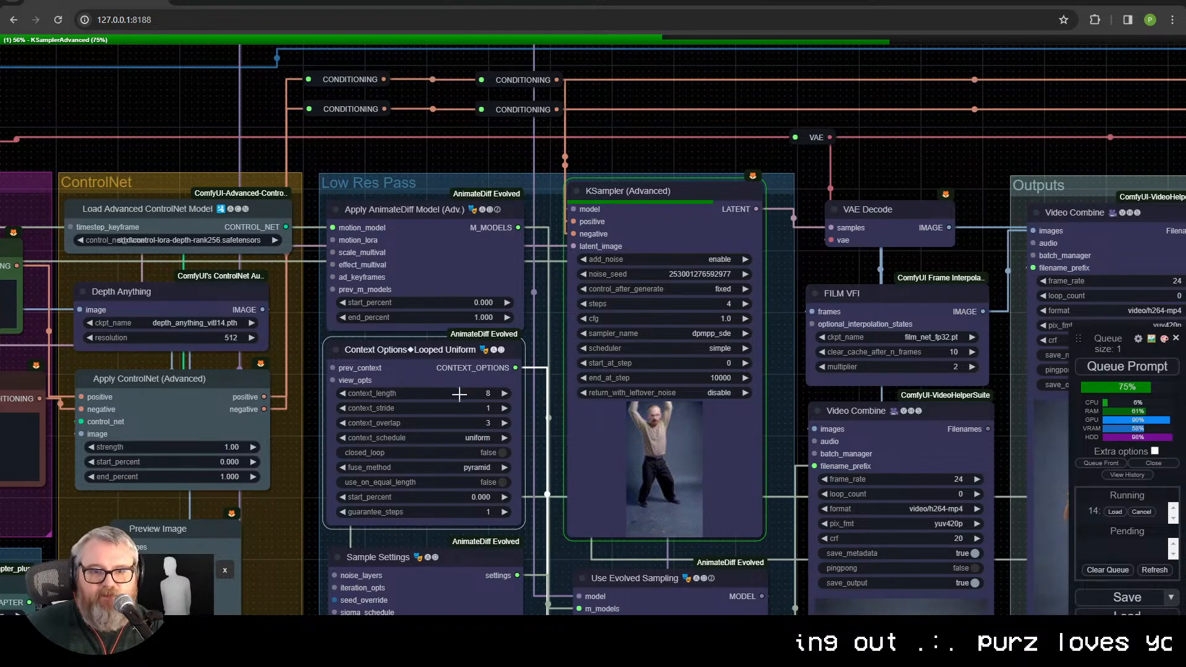
{"action": "left_click_drag", "start_coordinate": [537, 411], "coordinate": [551, 347]}
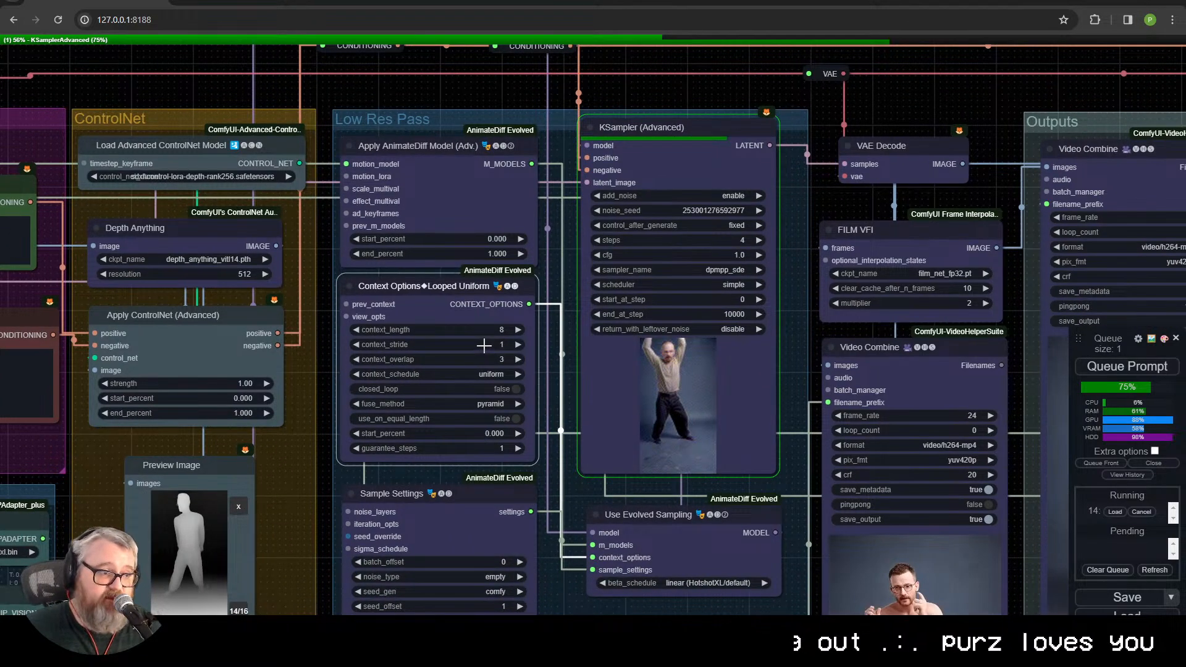
{"action": "left_click_drag", "start_coordinate": [570, 490], "coordinate": [562, 424]}
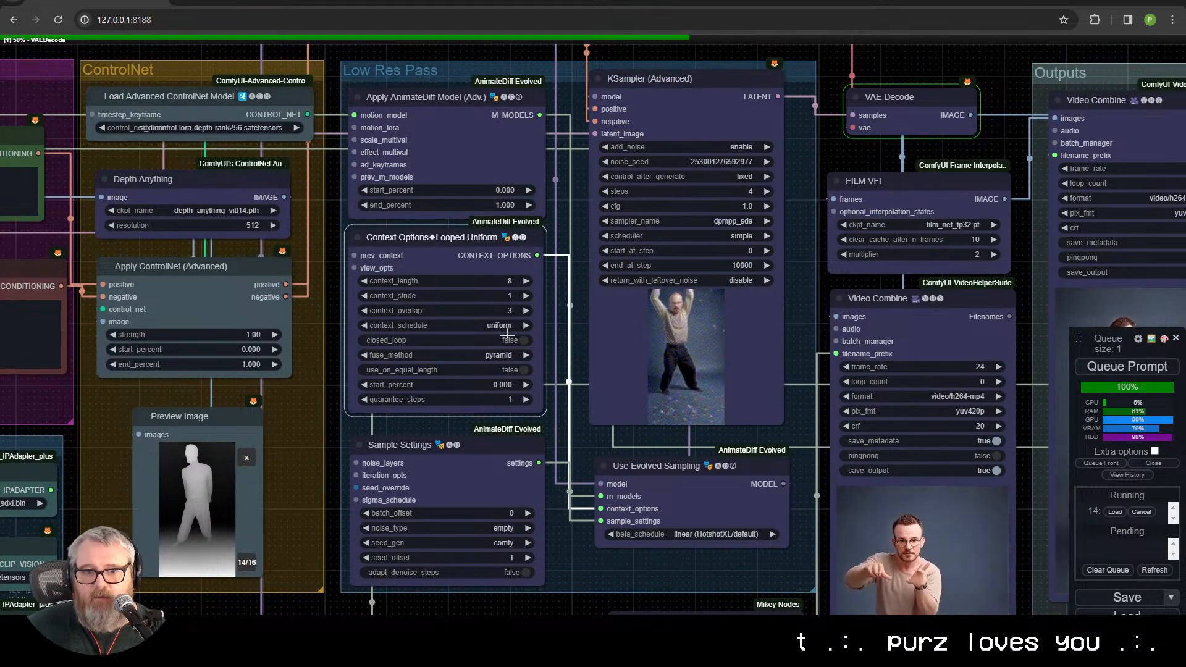
{"action": "left_click_drag", "start_coordinate": [562, 241], "coordinate": [562, 283]}
{"action": "left_click", "coordinate": [476, 179]}
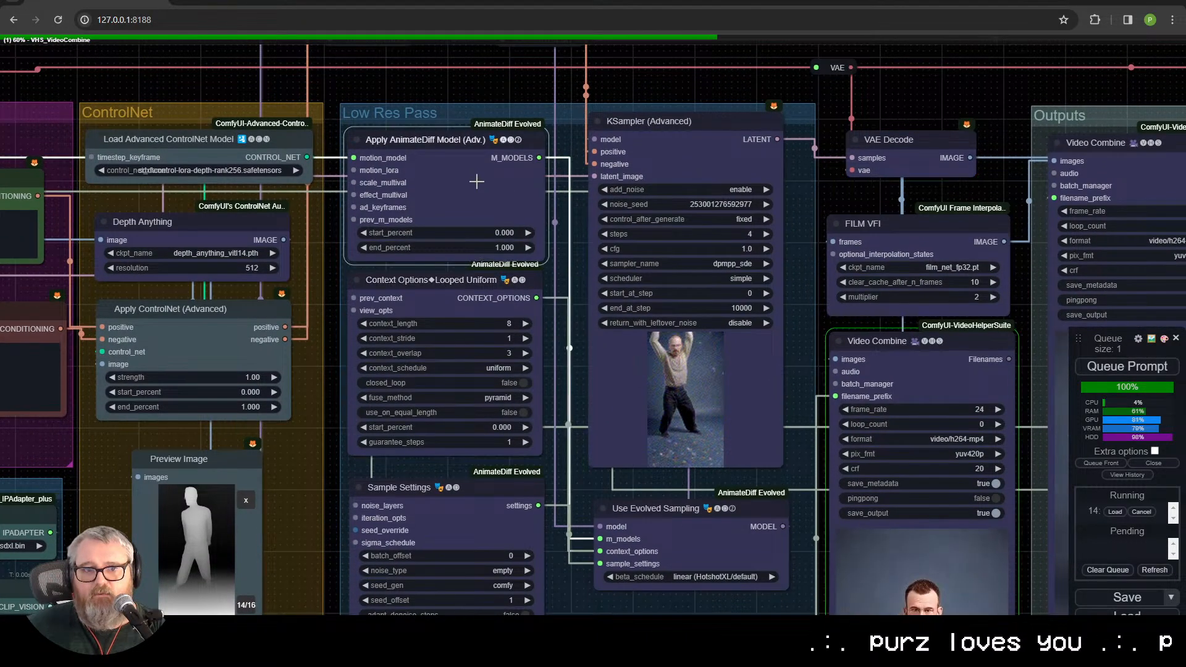
{"action": "left_click_drag", "start_coordinate": [574, 371], "coordinate": [471, 361]}
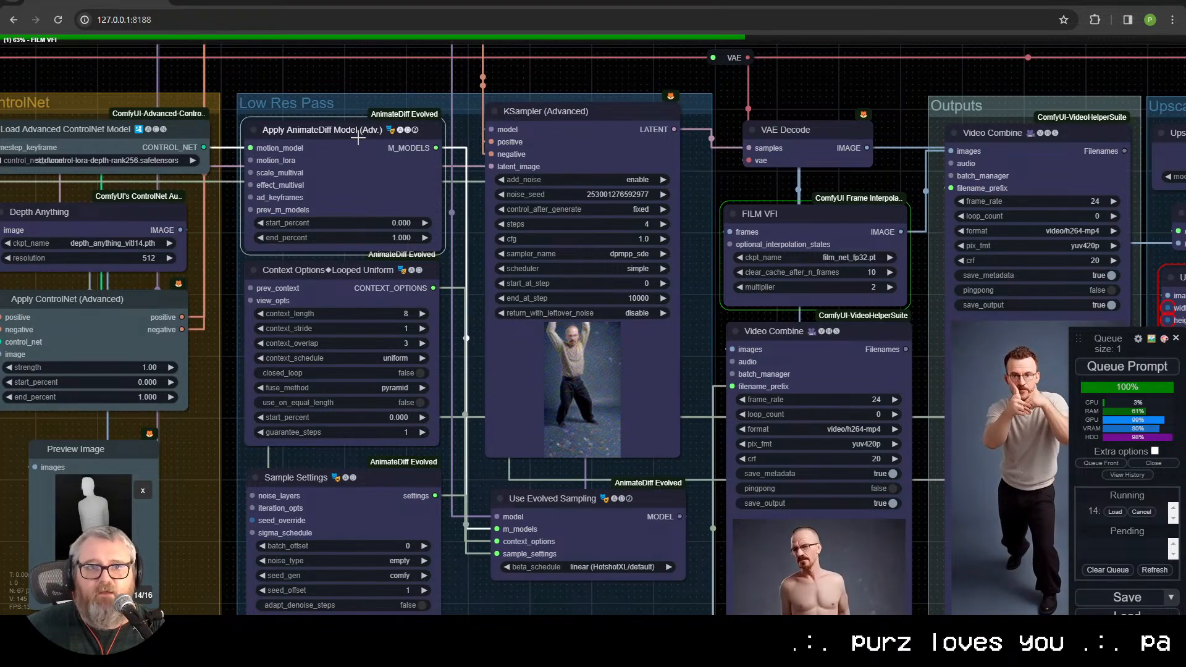
{"action": "mouse_move", "coordinate": [332, 129]}
{"action": "left_mouse_down"}
{"action": "mouse_move", "coordinate": [346, 119]}
{"action": "mouse_move", "coordinate": [339, 126]}
{"action": "left_mouse_up"}
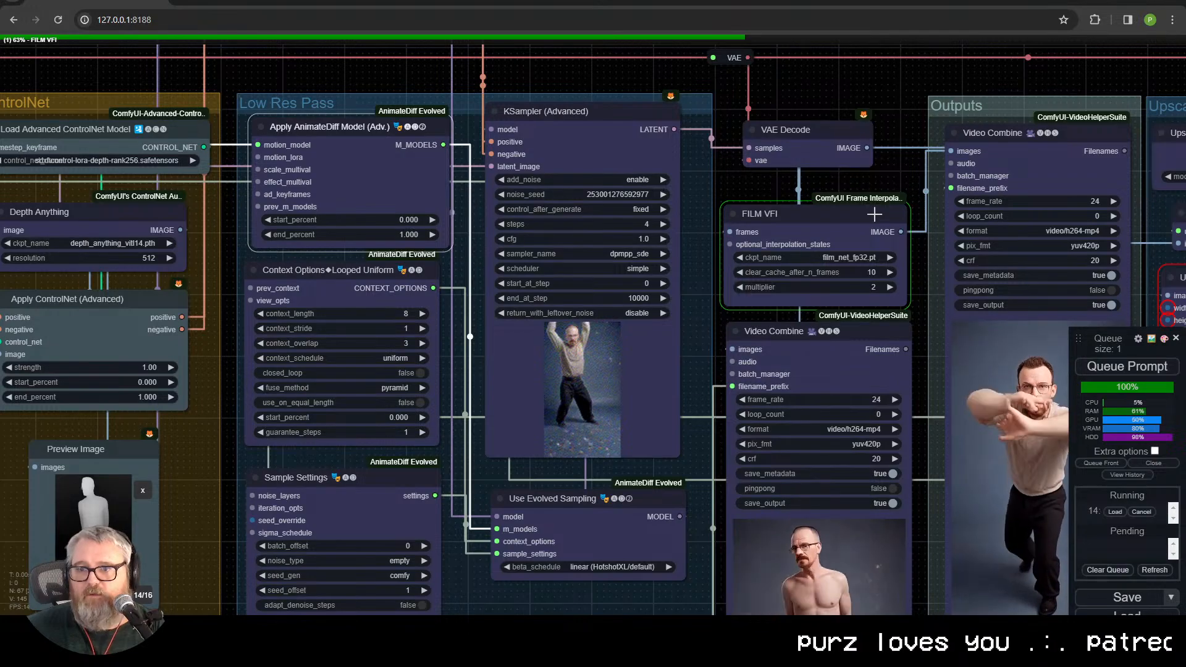
Step: Look over the FILM VFI node and read the Low Res Pass KSampler (Advanced) settings up close
{"action": "left_click_drag", "start_coordinate": [701, 203], "coordinate": [512, 124]}
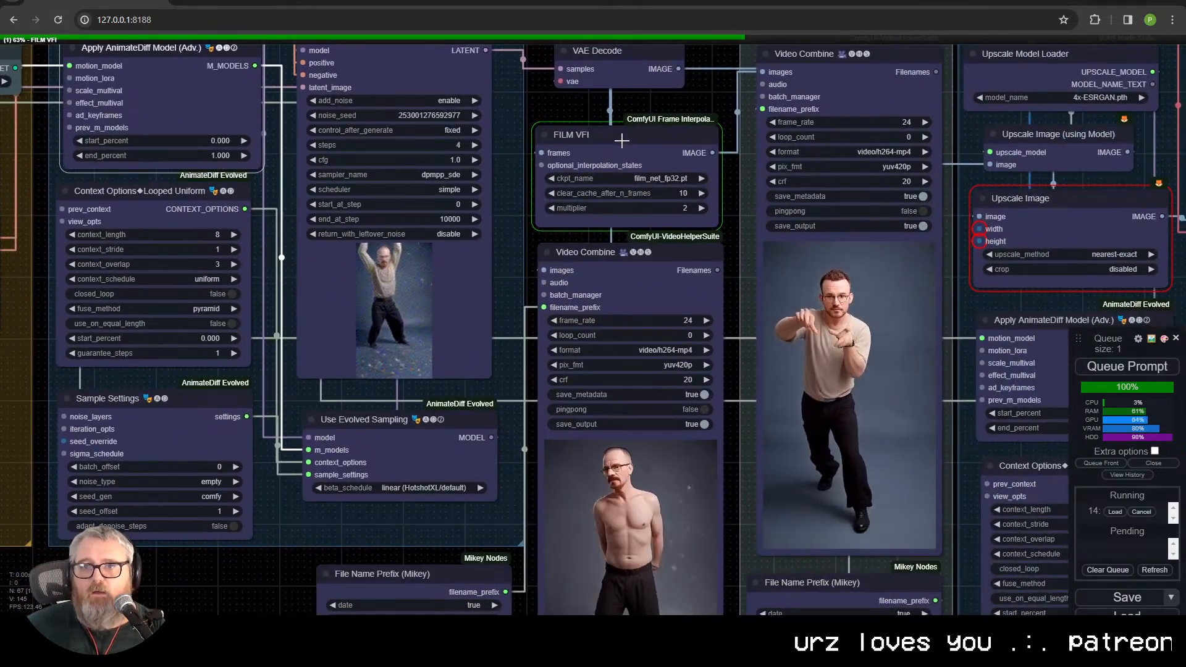
{"action": "left_click", "coordinate": [416, 66]}
{"action": "left_click_drag", "start_coordinate": [543, 102], "coordinate": [636, 203]}
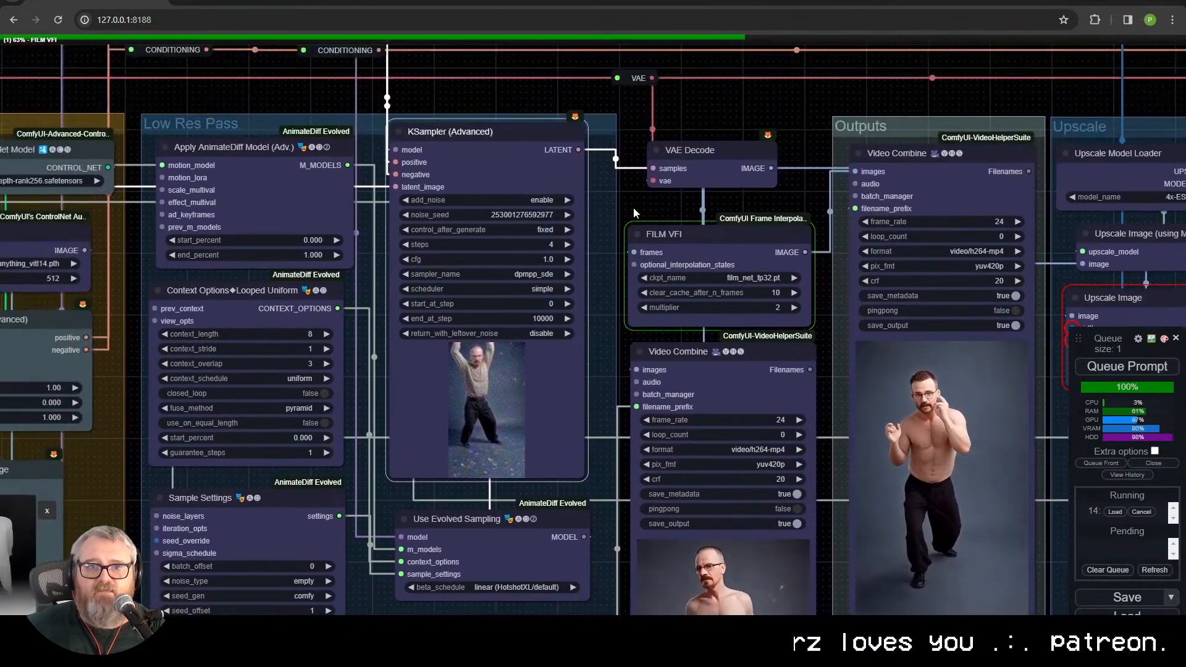
{"action": "scroll", "coordinate": [518, 253], "scroll_direction": "up", "scroll_amount": 2}
{"action": "scroll", "coordinate": [518, 254], "scroll_direction": "up", "scroll_amount": 8}
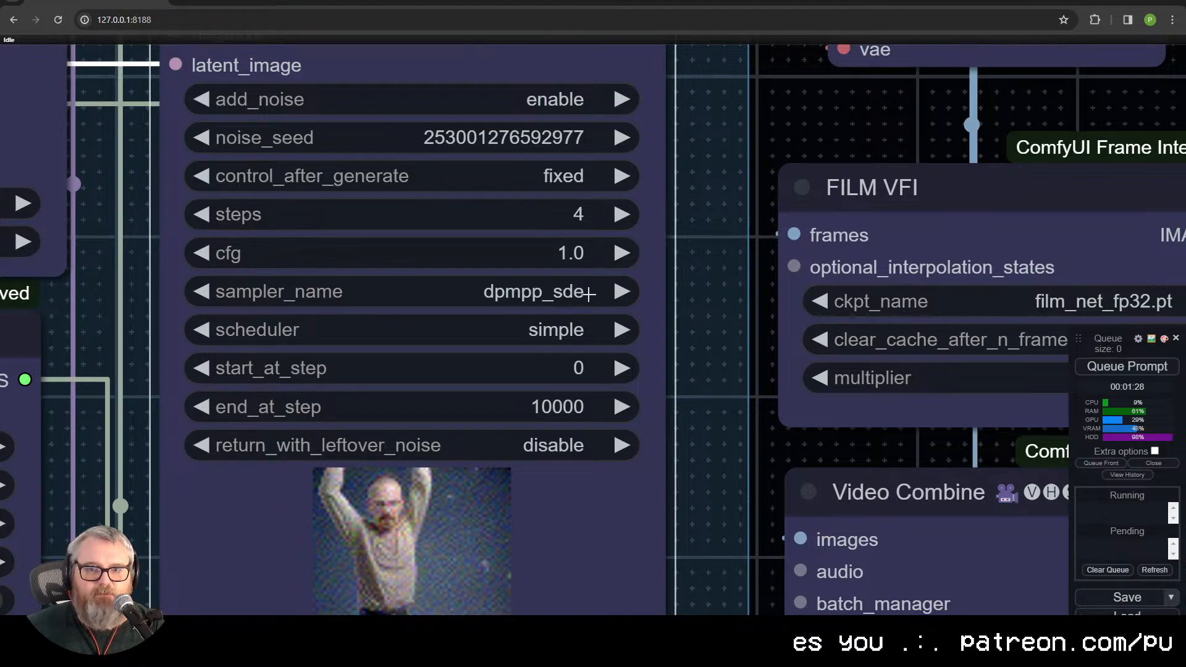
Step: Compare the two Video Combine results and check their File Name Prefix nodes and the surrounding Upscale group
{"action": "scroll", "coordinate": [719, 347], "scroll_direction": "down", "scroll_amount": 7}
{"action": "left_click_drag", "start_coordinate": [720, 494], "coordinate": [492, 68]}
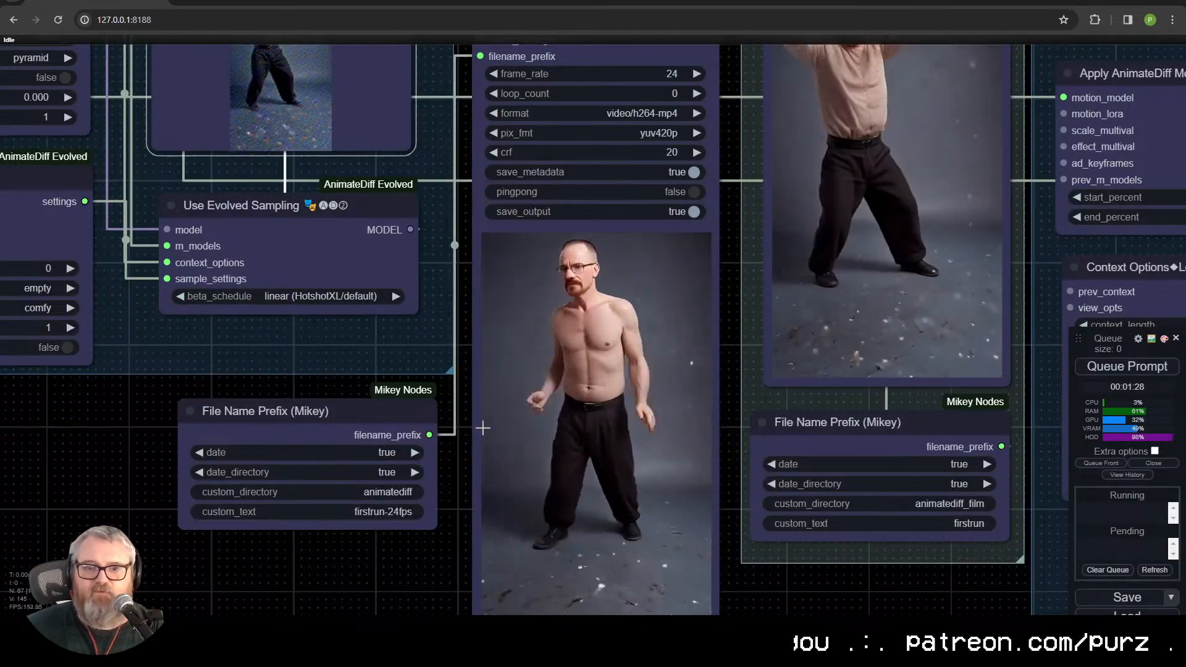
{"action": "scroll", "coordinate": [310, 505], "scroll_direction": "down", "scroll_amount": 5}
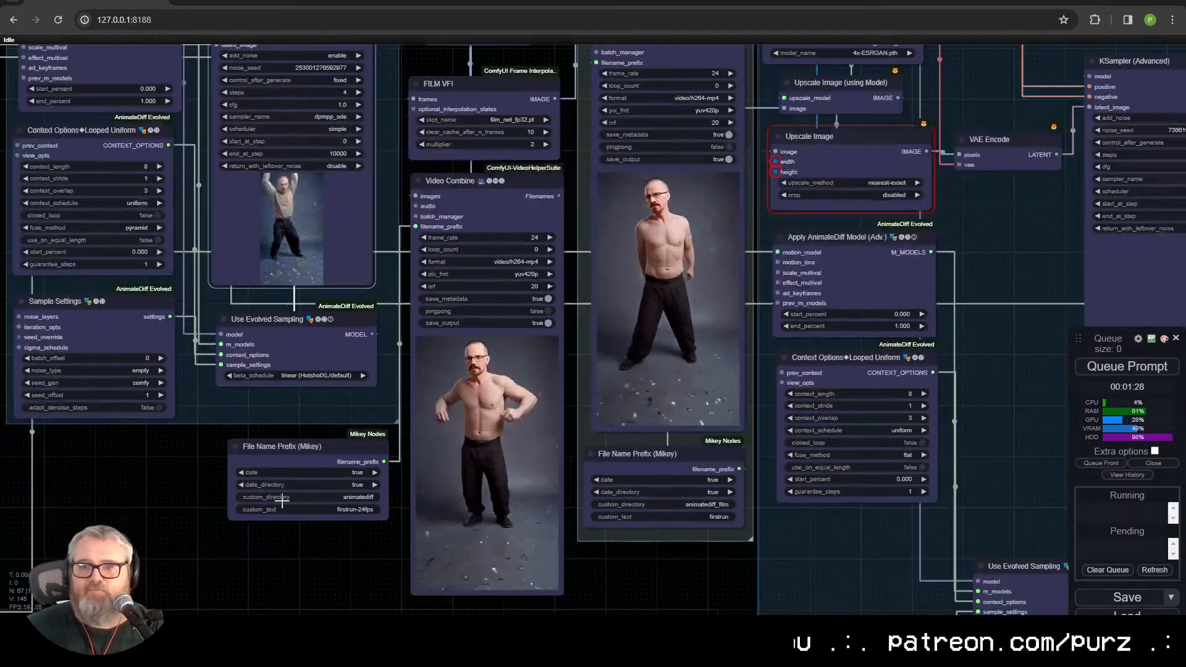
{"action": "scroll", "coordinate": [262, 497], "scroll_direction": "up", "scroll_amount": 3}
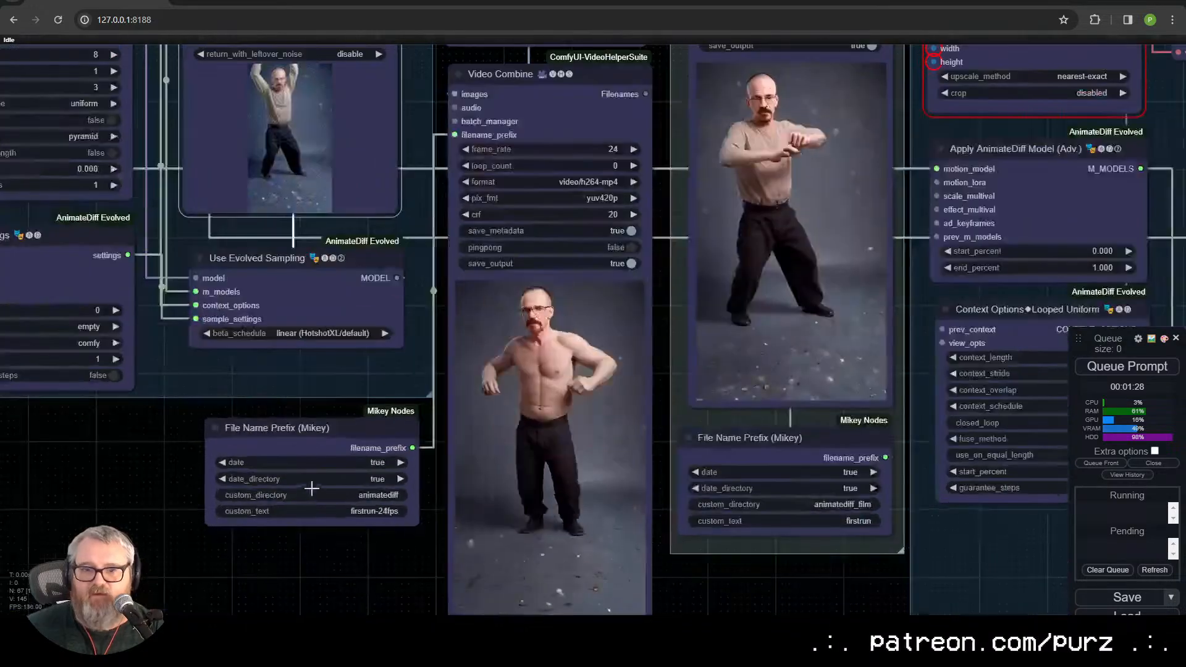
{"action": "scroll", "coordinate": [370, 537], "scroll_direction": "down", "scroll_amount": 3}
{"action": "scroll", "coordinate": [476, 577], "scroll_direction": "up", "scroll_amount": 4}
{"action": "scroll", "coordinate": [476, 576], "scroll_direction": "up", "scroll_amount": 3}
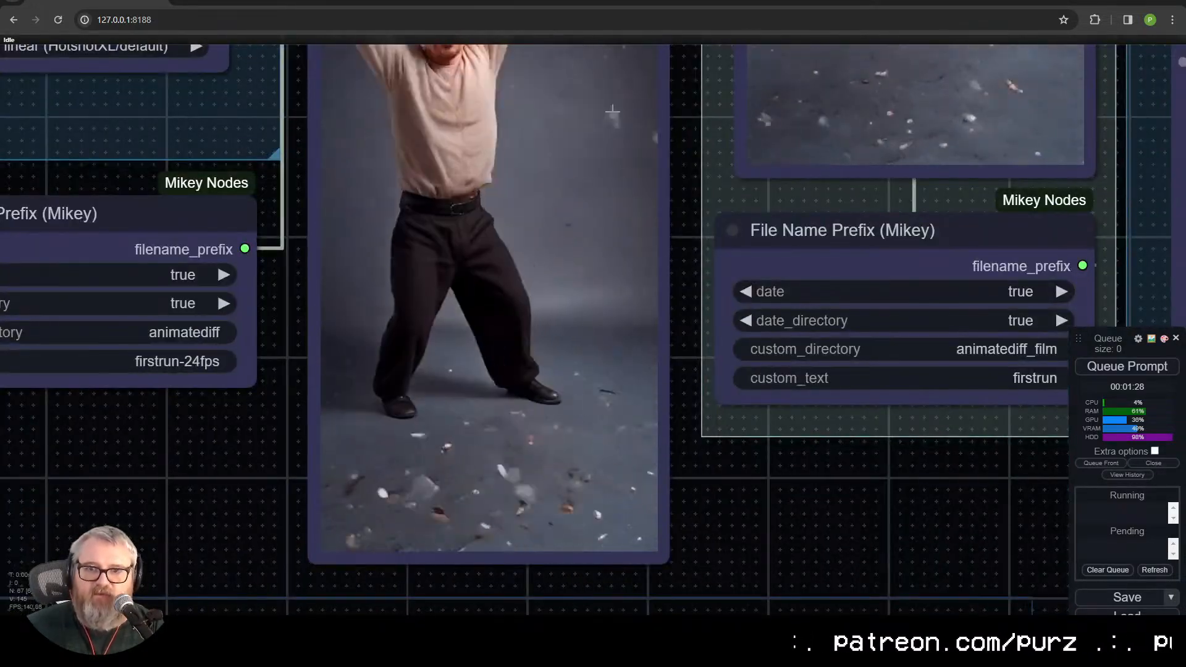
{"action": "left_click_drag", "start_coordinate": [585, 198], "coordinate": [418, 511]}
{"action": "scroll", "coordinate": [816, 346], "scroll_direction": "down", "scroll_amount": 3}
{"action": "scroll", "coordinate": [599, 518], "scroll_direction": "up", "scroll_amount": 3}
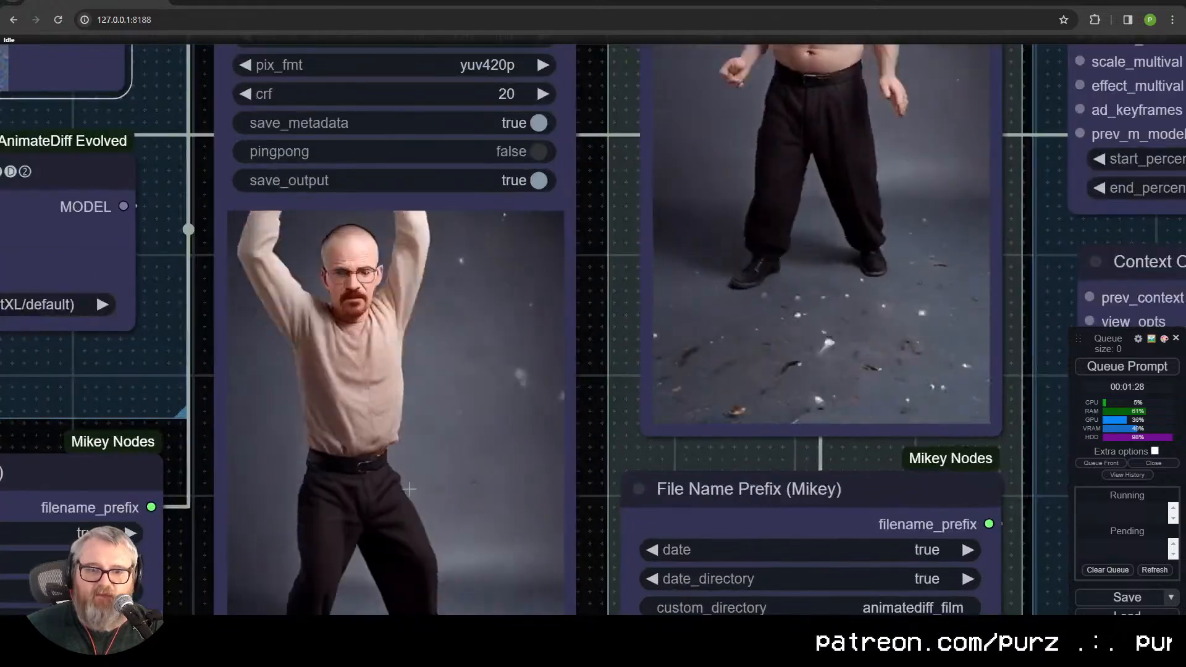
{"action": "scroll", "coordinate": [435, 446], "scroll_direction": "down", "scroll_amount": 8}
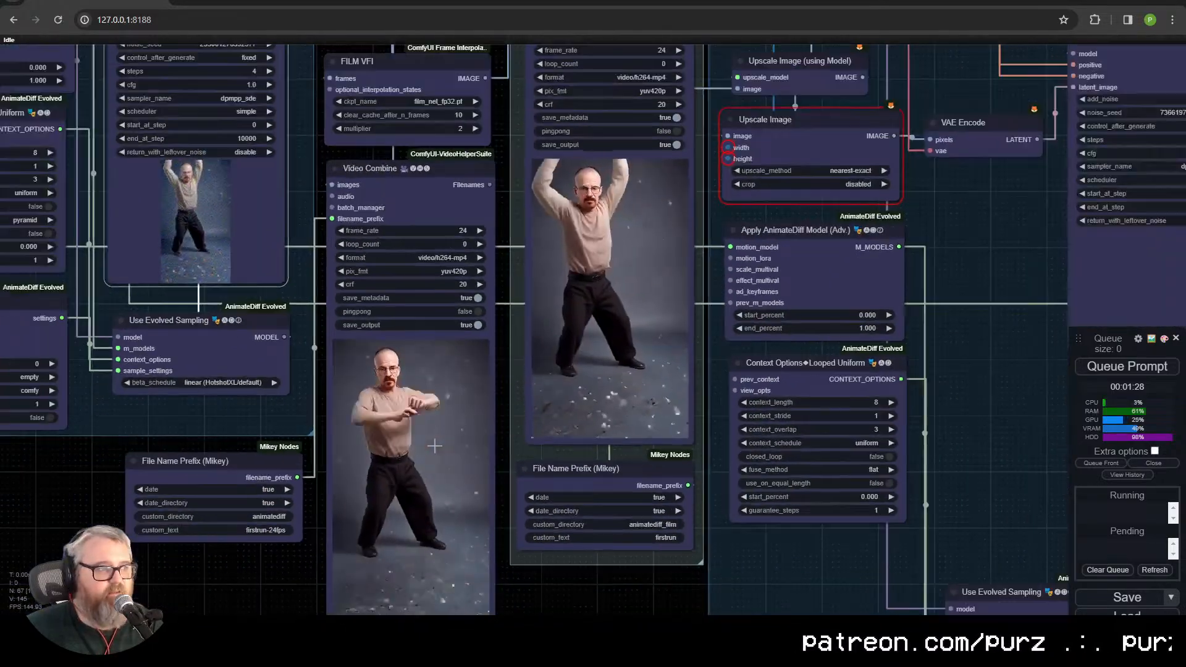
{"action": "left_click_drag", "start_coordinate": [434, 446], "coordinate": [419, 399]}
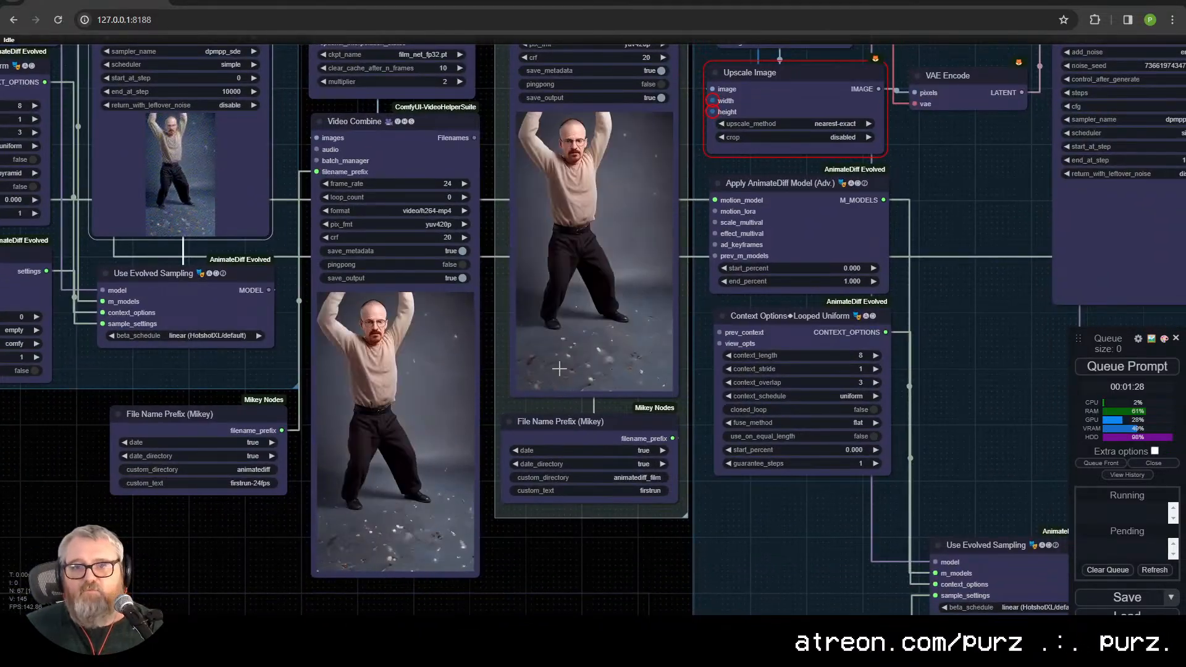
{"action": "scroll", "coordinate": [537, 419], "scroll_direction": "down", "scroll_amount": 3}
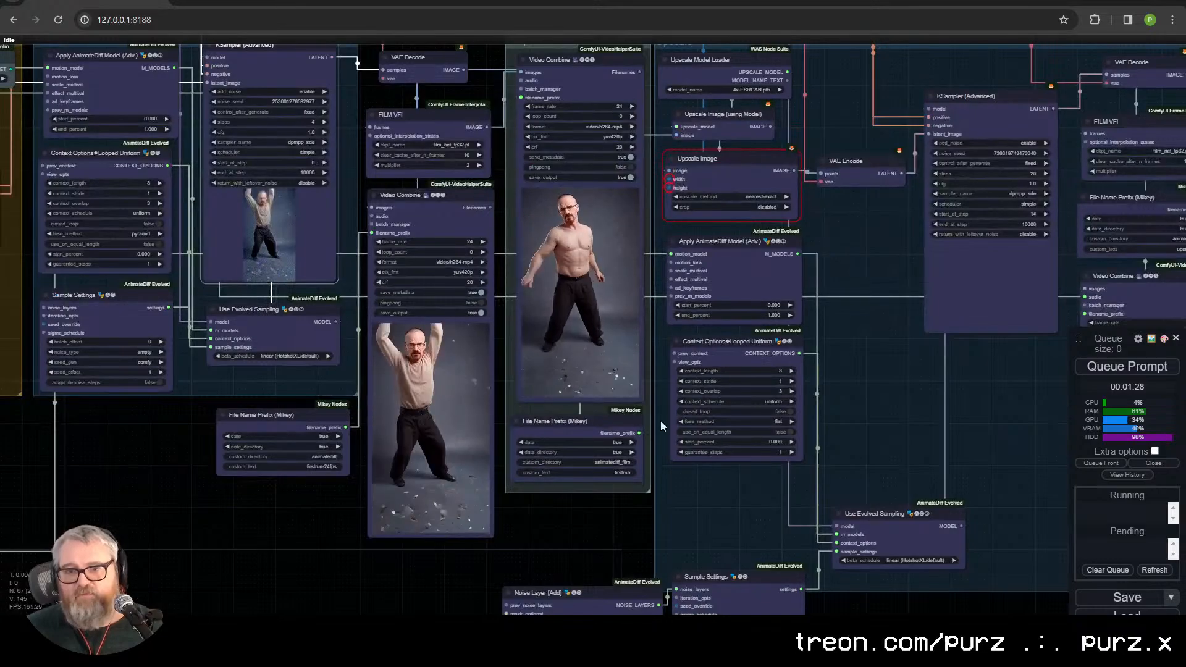
{"action": "left_click_drag", "start_coordinate": [594, 412], "coordinate": [674, 454]}
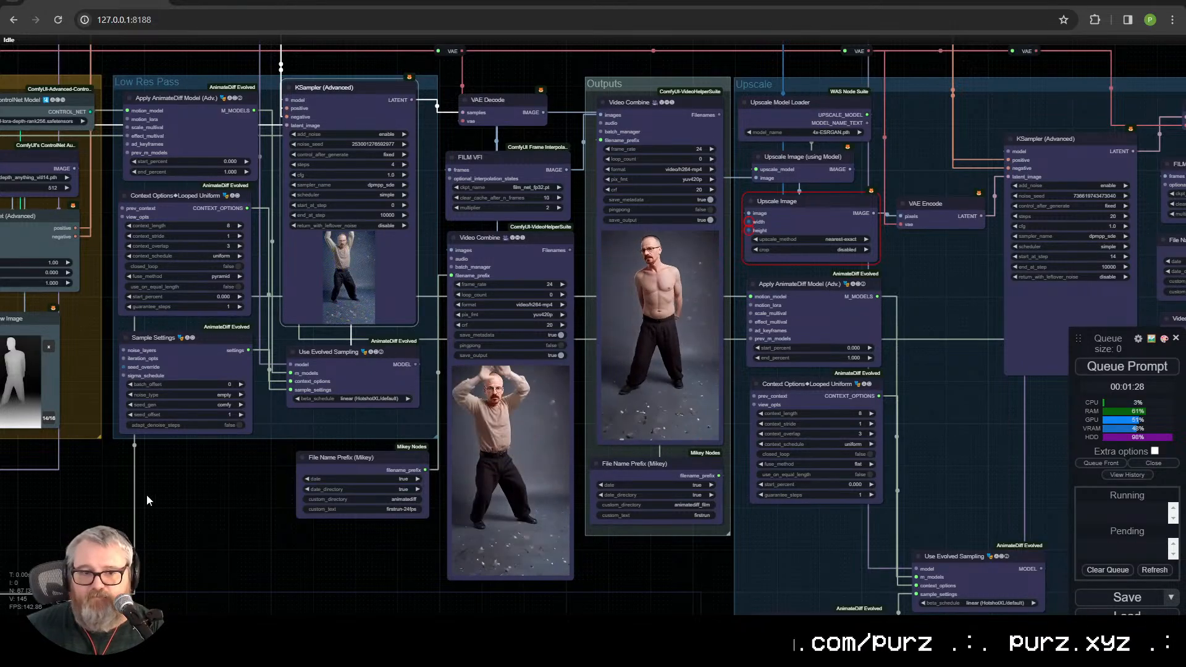
{"action": "left_click_drag", "start_coordinate": [149, 496], "coordinate": [679, 472]}
{"action": "left_click_drag", "start_coordinate": [521, 498], "coordinate": [708, 576]}
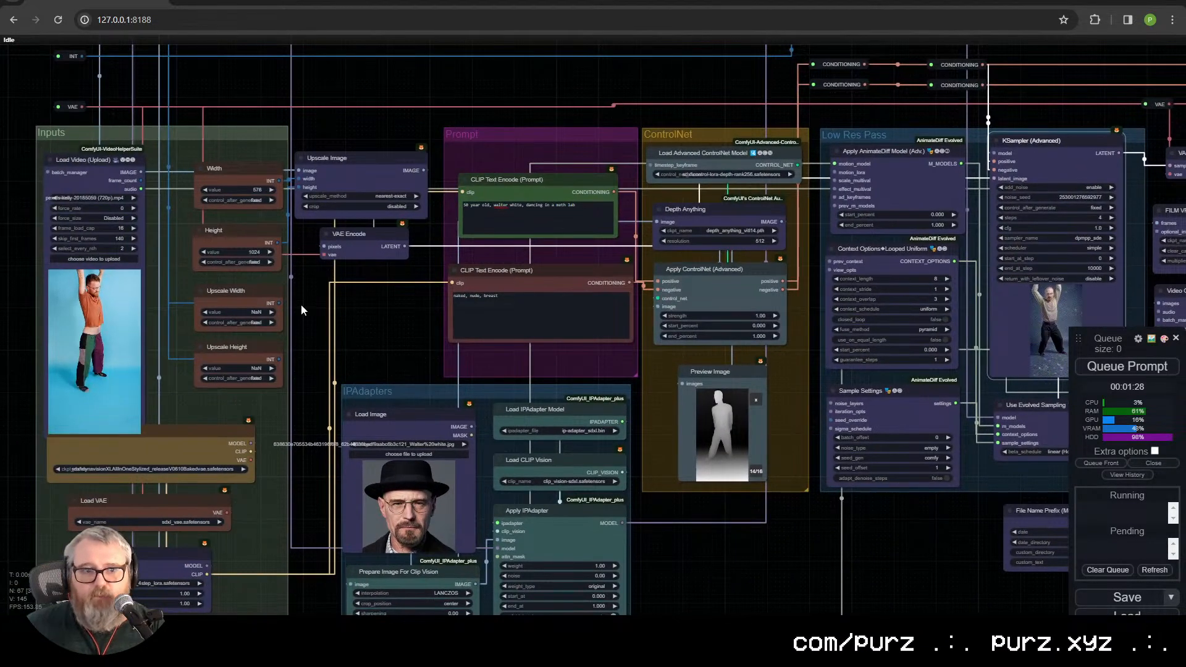
{"action": "left_click_drag", "start_coordinate": [313, 318], "coordinate": [756, 490]}
{"action": "scroll", "coordinate": [492, 428], "scroll_direction": "up", "scroll_amount": 4}
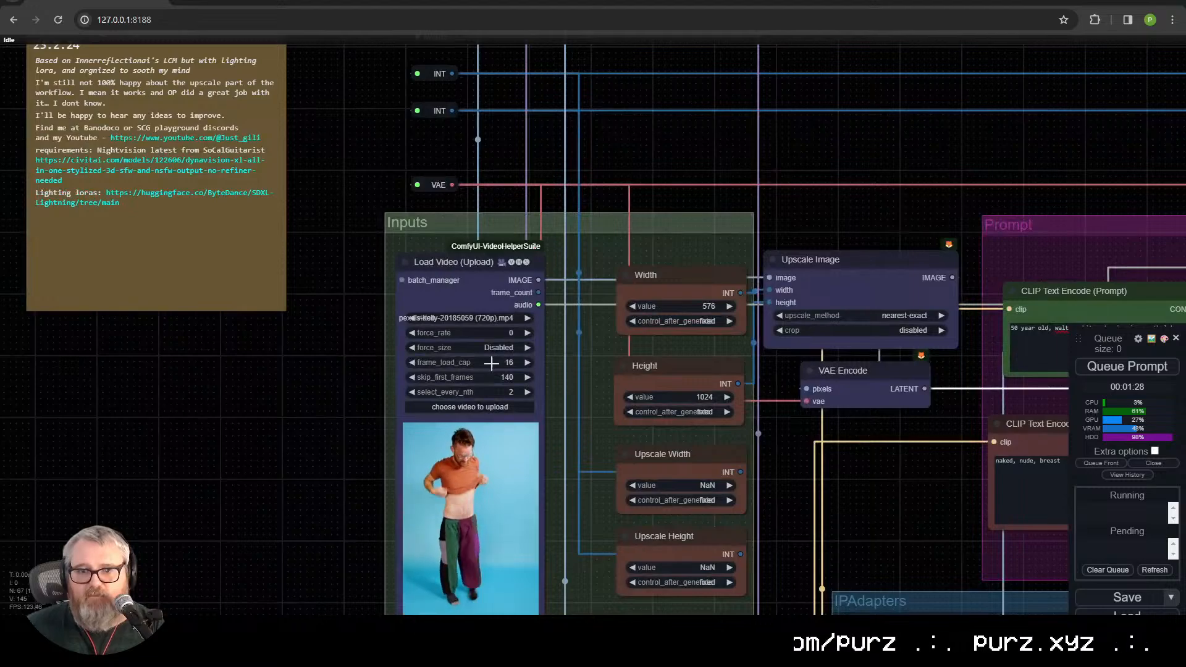
{"action": "left_click", "coordinate": [488, 408]}
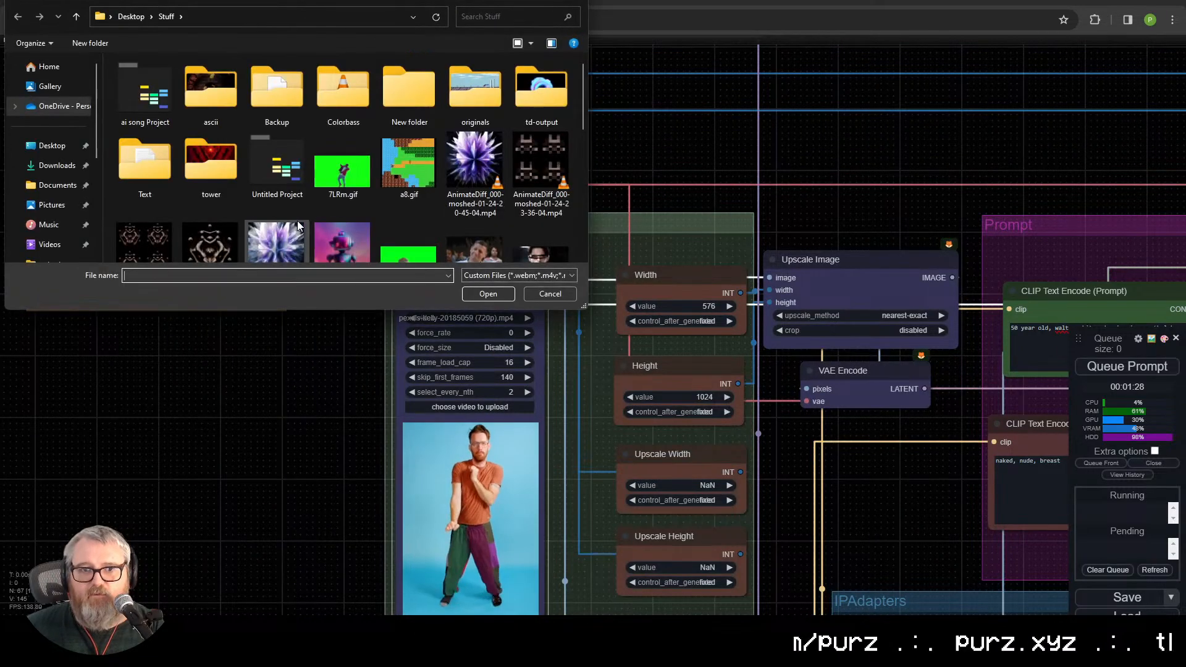
{"action": "left_click", "coordinate": [31, 166]}
{"action": "scroll", "coordinate": [308, 191], "scroll_direction": "down", "scroll_amount": 6}
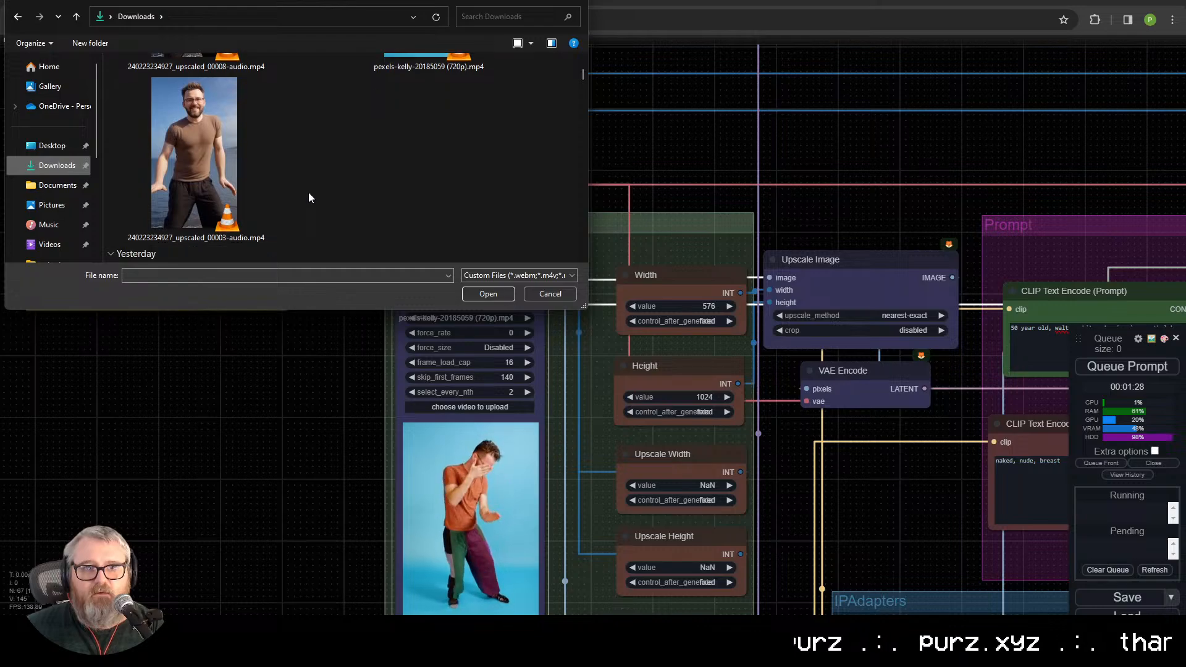
{"action": "scroll", "coordinate": [309, 192], "scroll_direction": "down", "scroll_amount": 4}
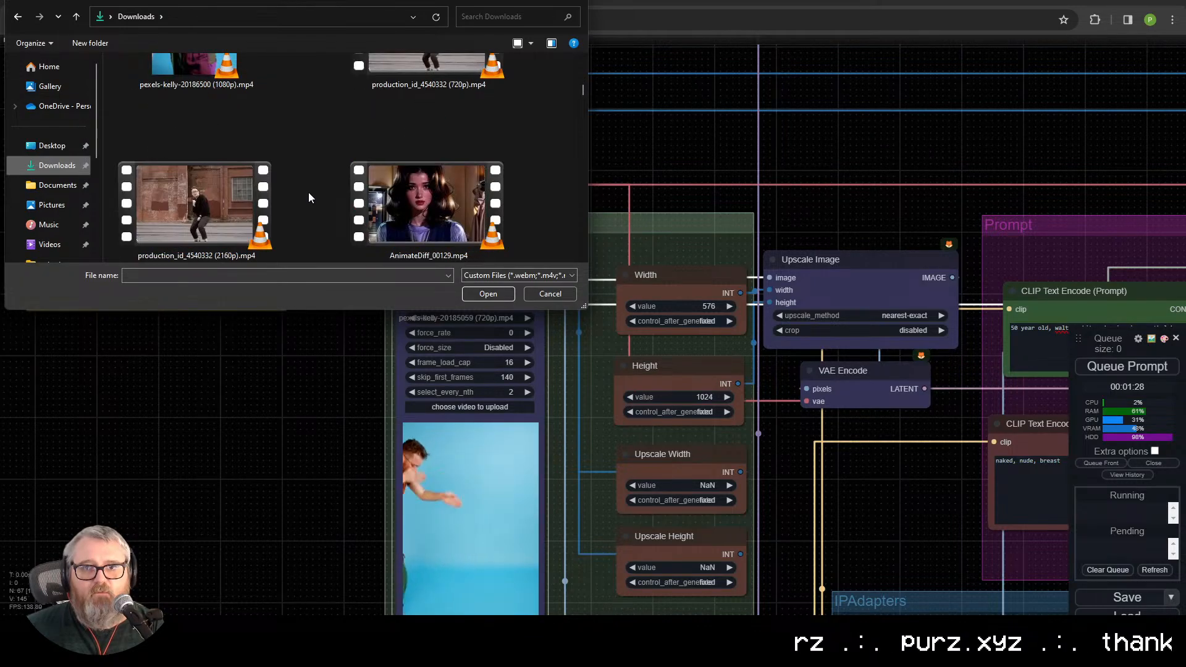
{"action": "scroll", "coordinate": [308, 191], "scroll_direction": "up", "scroll_amount": 2}
{"action": "double_click", "coordinate": [421, 162]}
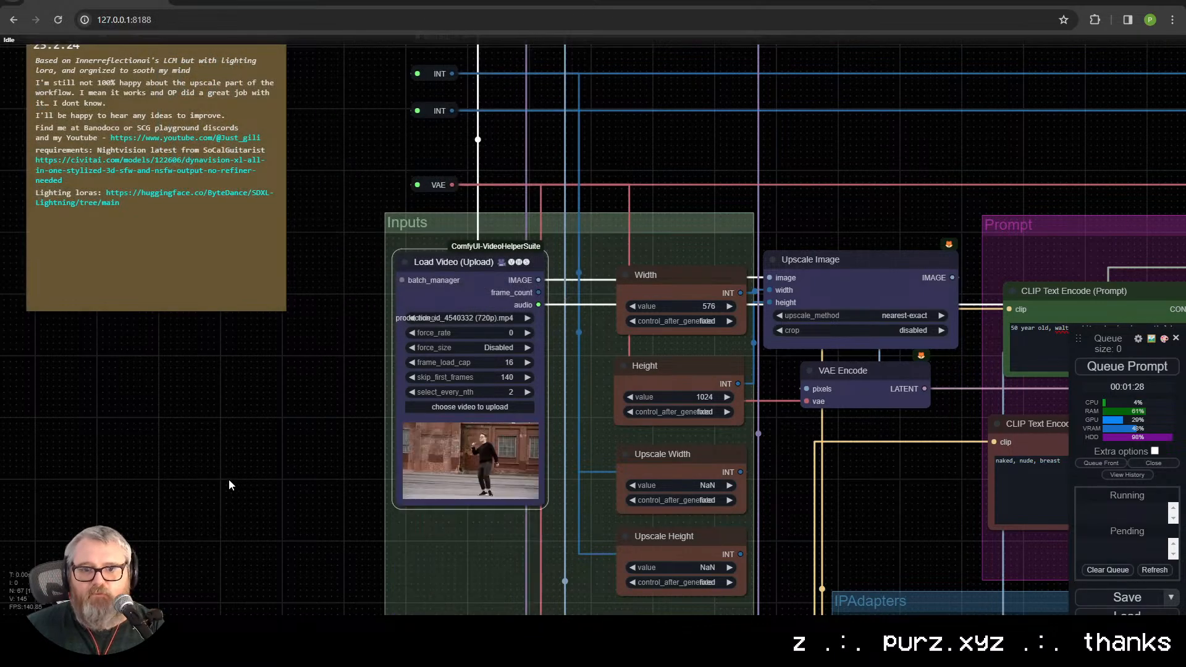
Step: Set the Width node to 1024 and the Height node to 576 in the Inputs group
{"action": "left_click_drag", "start_coordinate": [354, 435], "coordinate": [56, 299]}
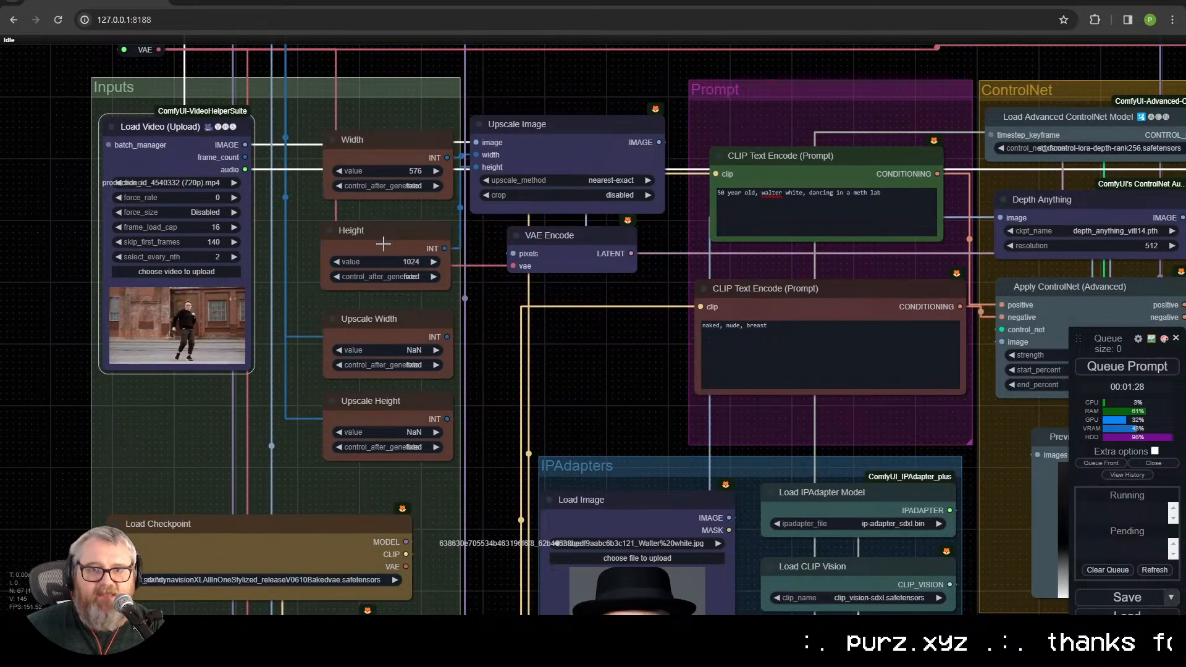
{"action": "left_click", "coordinate": [413, 171]}
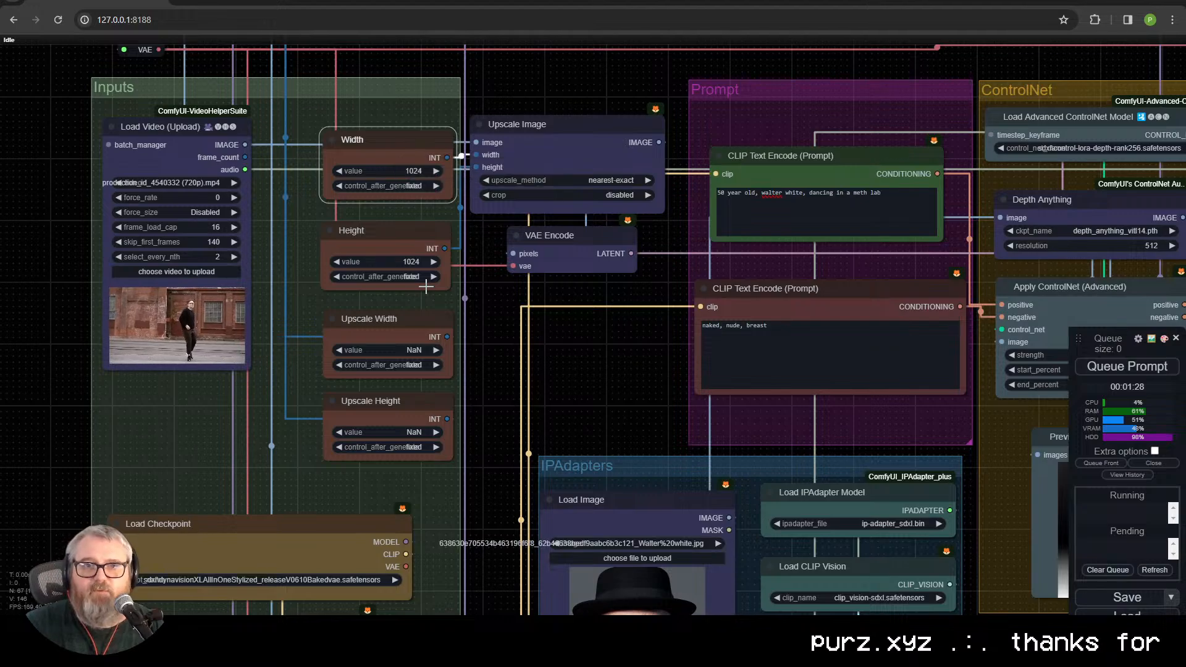
{"action": "left_click", "coordinate": [417, 260]}
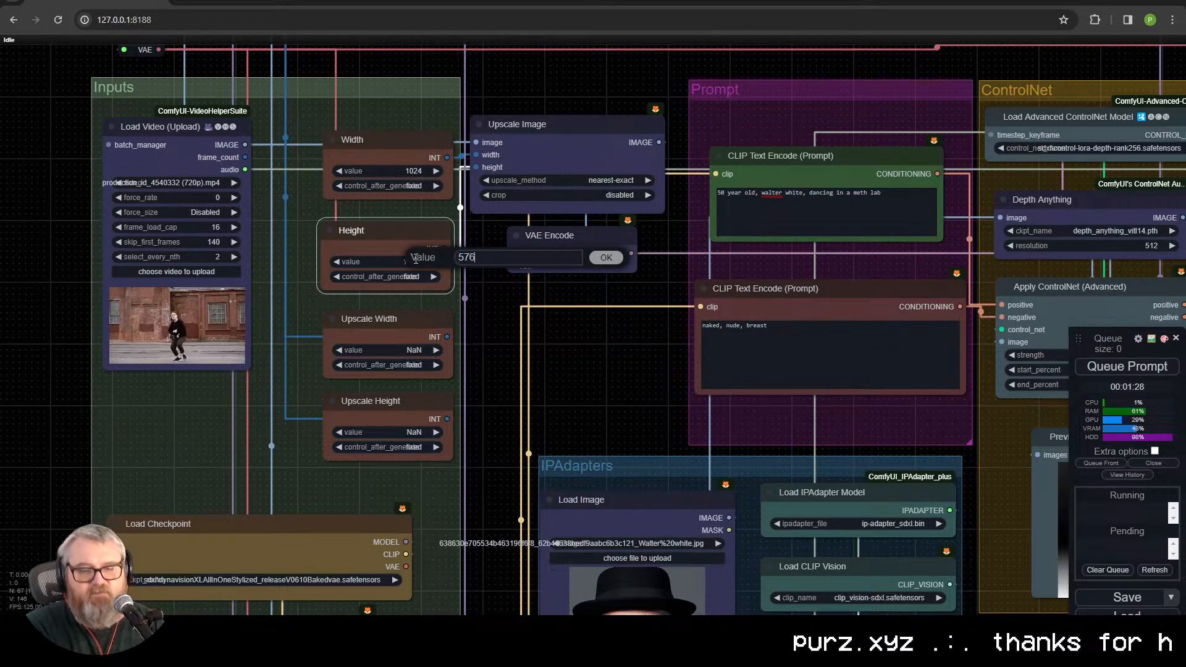
Step: Trace the prompt conditioning wires through Apply ControlNet to the Low Res Pass group, nudging the negative prompt node down
{"action": "left_click_drag", "start_coordinate": [612, 321], "coordinate": [3, 288]}
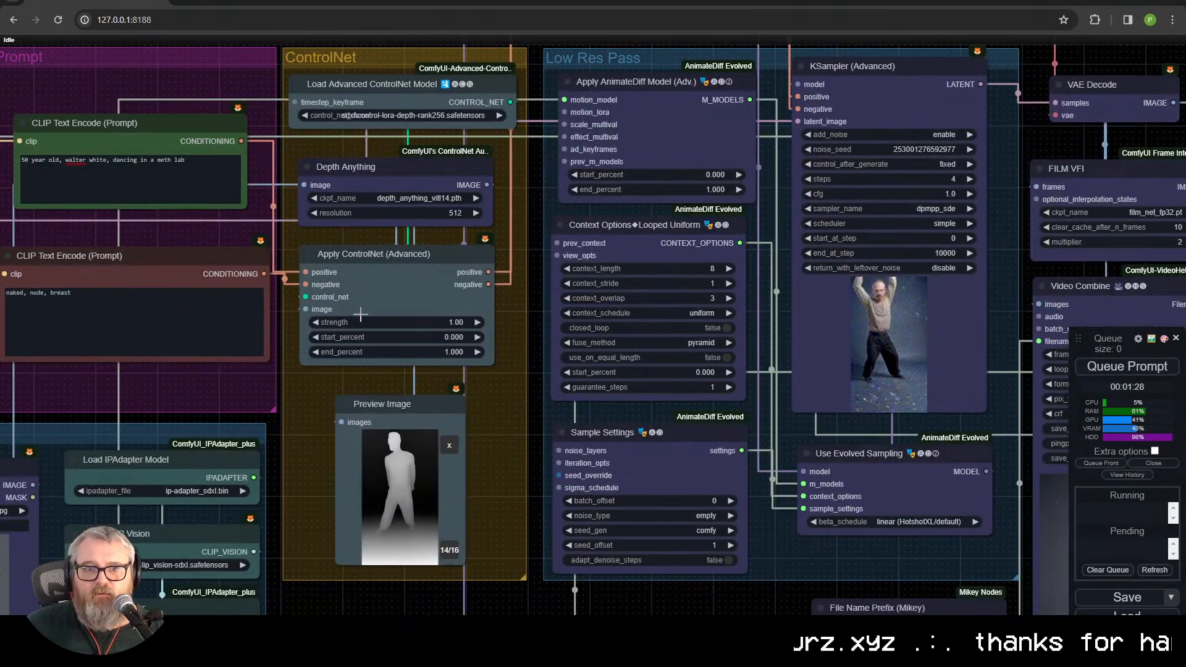
{"action": "left_click_drag", "start_coordinate": [305, 284], "coordinate": [306, 284]}
{"action": "left_click_drag", "start_coordinate": [233, 257], "coordinate": [231, 272]}
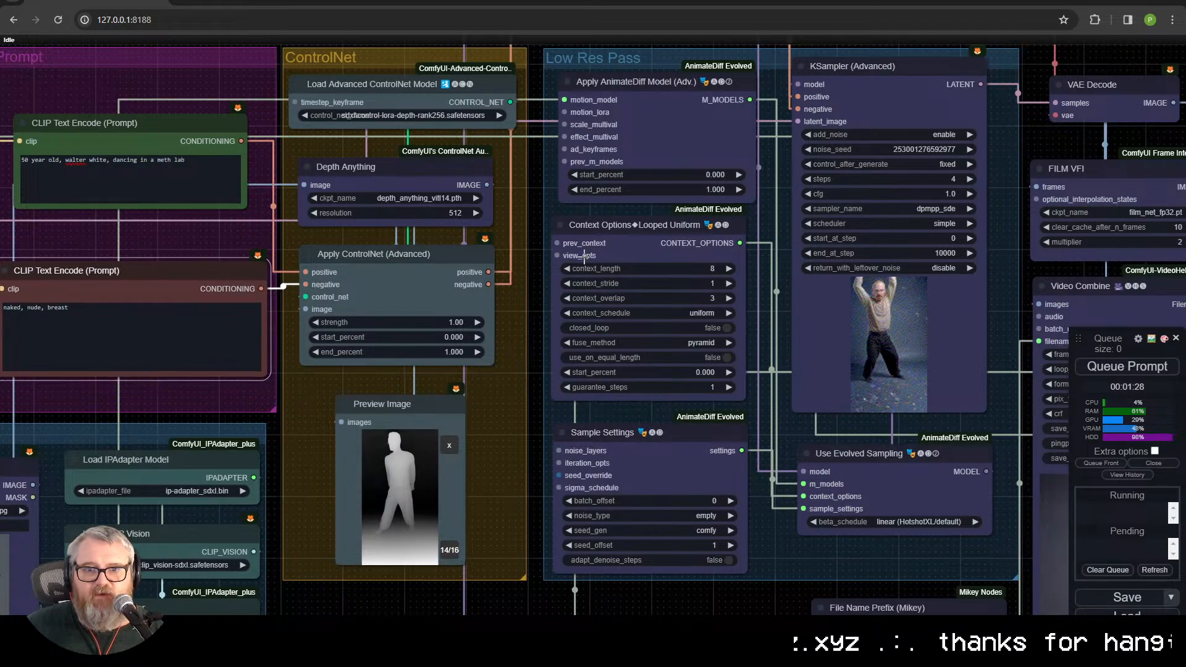
{"action": "left_click_drag", "start_coordinate": [557, 196], "coordinate": [379, 289]}
{"action": "left_click_drag", "start_coordinate": [554, 242], "coordinate": [160, 168]}
{"action": "left_click_drag", "start_coordinate": [193, 114], "coordinate": [273, 102]}
{"action": "left_click_drag", "start_coordinate": [210, 255], "coordinate": [298, 113]}
{"action": "left_click_drag", "start_coordinate": [80, 187], "coordinate": [485, 184]}
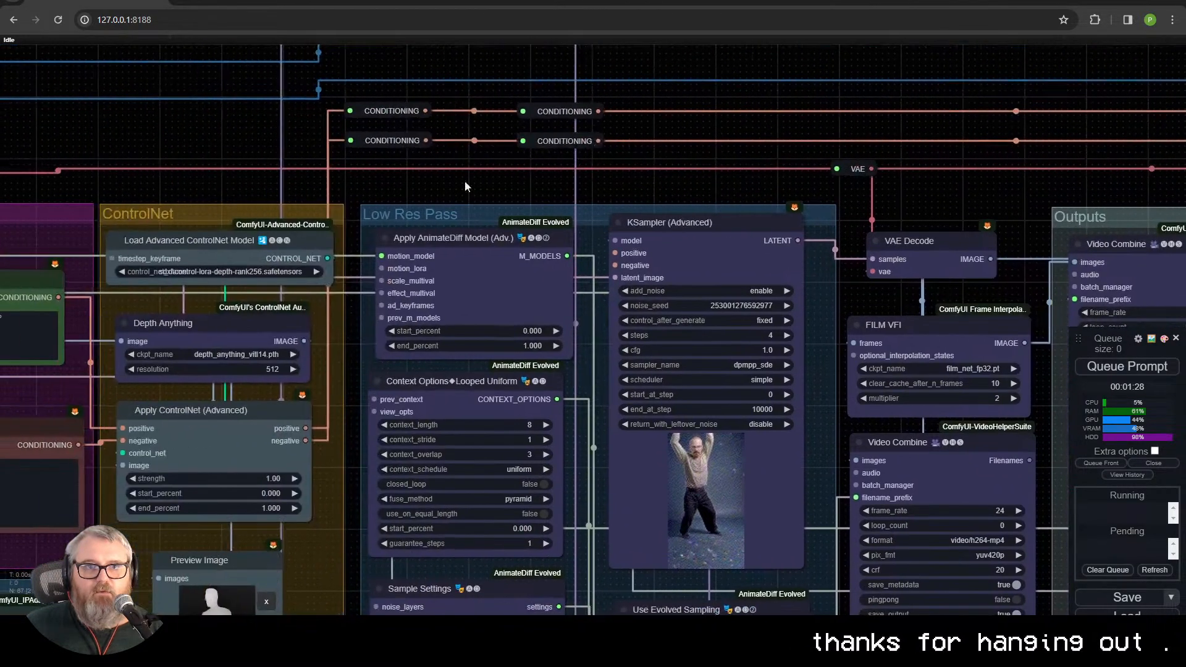
Step: Wire the Apply ControlNet conditioning outputs through the reroutes to the positive and negative inputs of the Low Res Pass KSampler
{"action": "left_click_drag", "start_coordinate": [306, 428], "coordinate": [343, 404]}
{"action": "left_click_drag", "start_coordinate": [351, 140], "coordinate": [351, 111]}
{"action": "left_click_drag", "start_coordinate": [602, 142], "coordinate": [620, 162]}
{"action": "left_click_drag", "start_coordinate": [620, 250], "coordinate": [618, 253]}
{"action": "left_click_drag", "start_coordinate": [598, 112], "coordinate": [640, 122]}
{"action": "left_click_drag", "start_coordinate": [615, 264], "coordinate": [615, 265]}
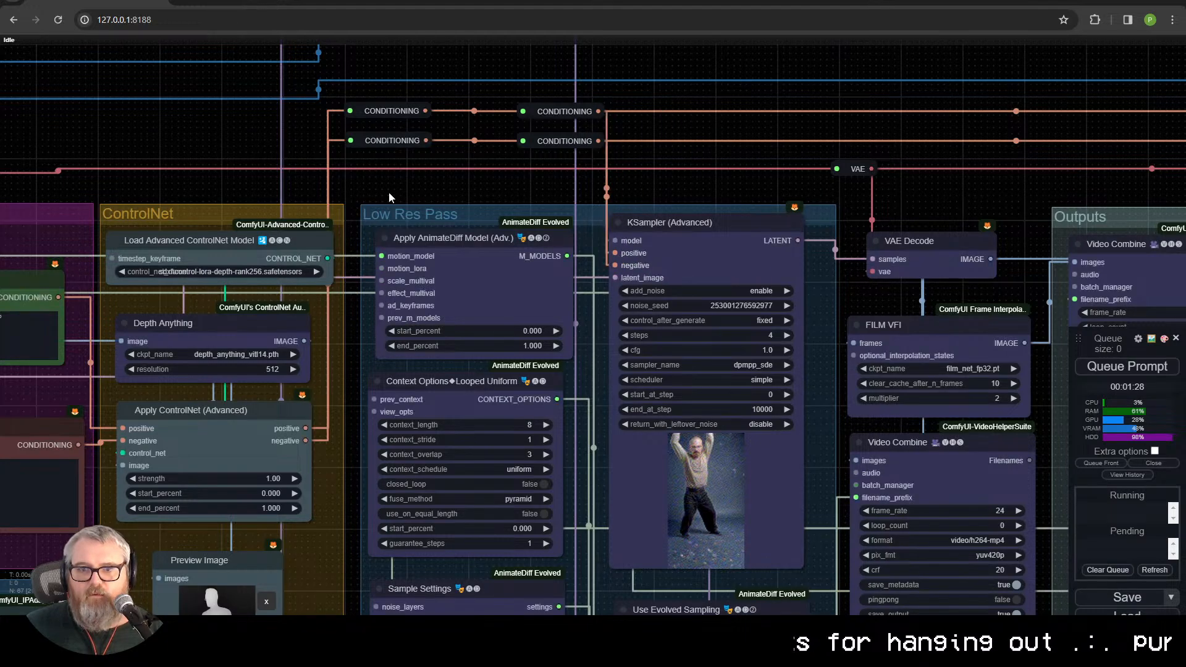
{"action": "mouse_move", "coordinate": [352, 143]}
{"action": "left_mouse_down"}
{"action": "mouse_move", "coordinate": [350, 159]}
{"action": "mouse_move", "coordinate": [351, 141]}
{"action": "left_mouse_up"}
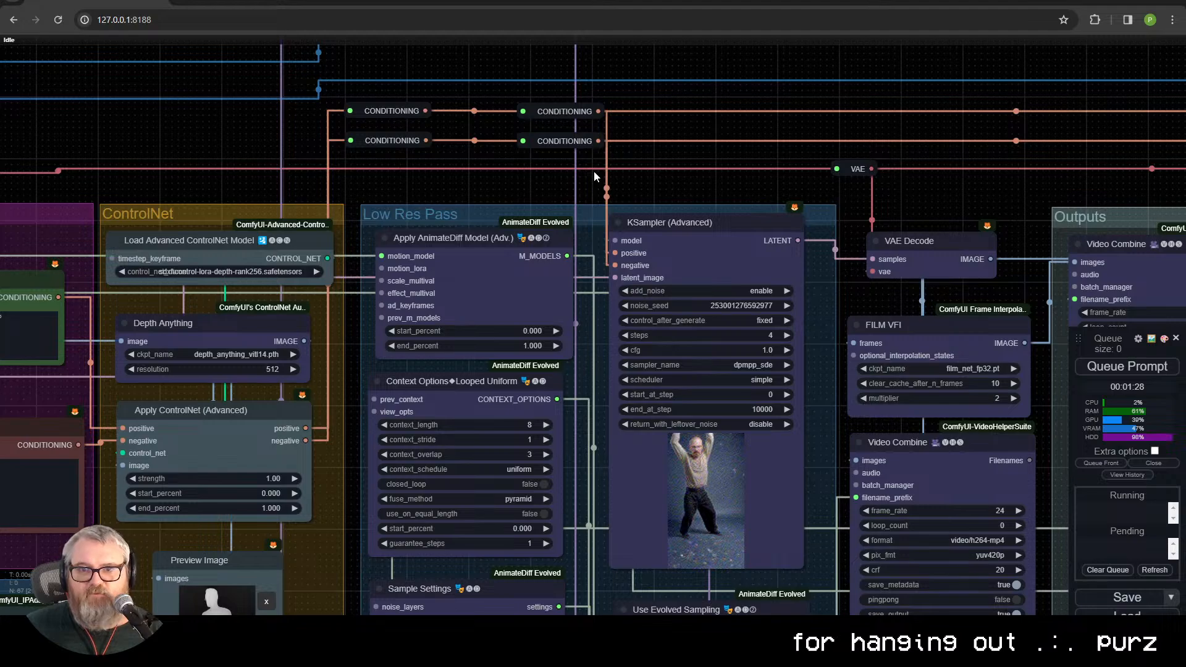
{"action": "left_click_drag", "start_coordinate": [615, 265], "coordinate": [436, 116]}
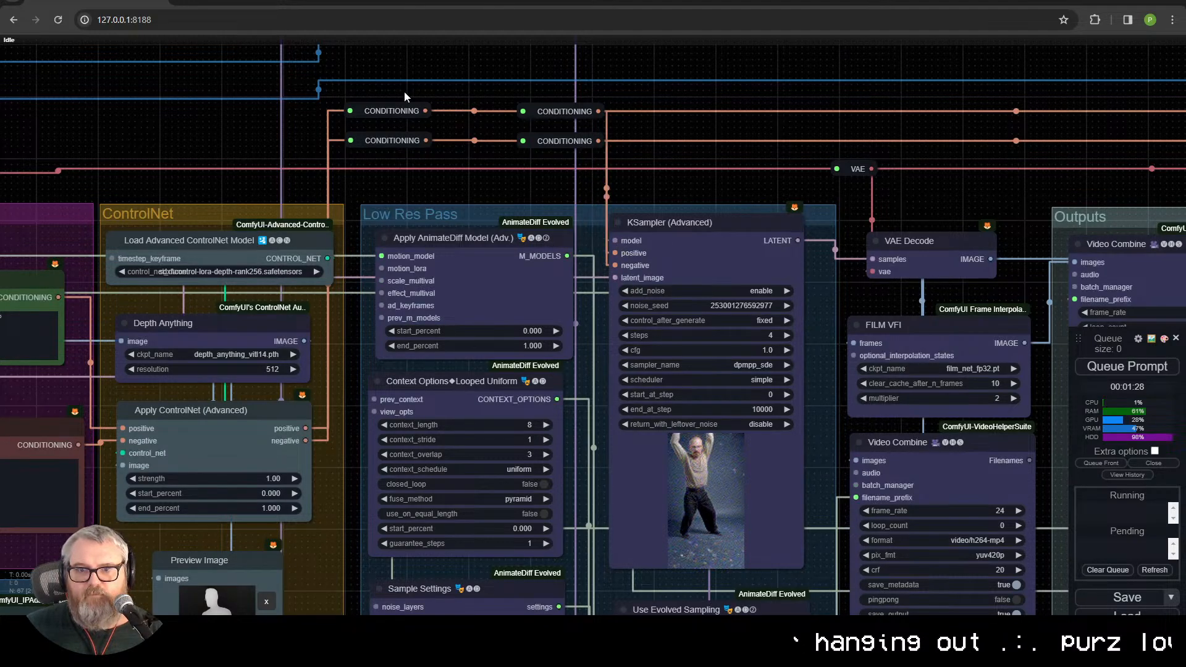
Step: Clear all text from the negative CLIP Text Encode prompt
{"action": "left_click_drag", "start_coordinate": [632, 143], "coordinate": [390, 63]}
{"action": "left_click_drag", "start_coordinate": [571, 220], "coordinate": [501, 131]}
{"action": "left_click_drag", "start_coordinate": [330, 268], "coordinate": [636, 517]}
{"action": "left_click_drag", "start_coordinate": [221, 494], "coordinate": [645, 185]}
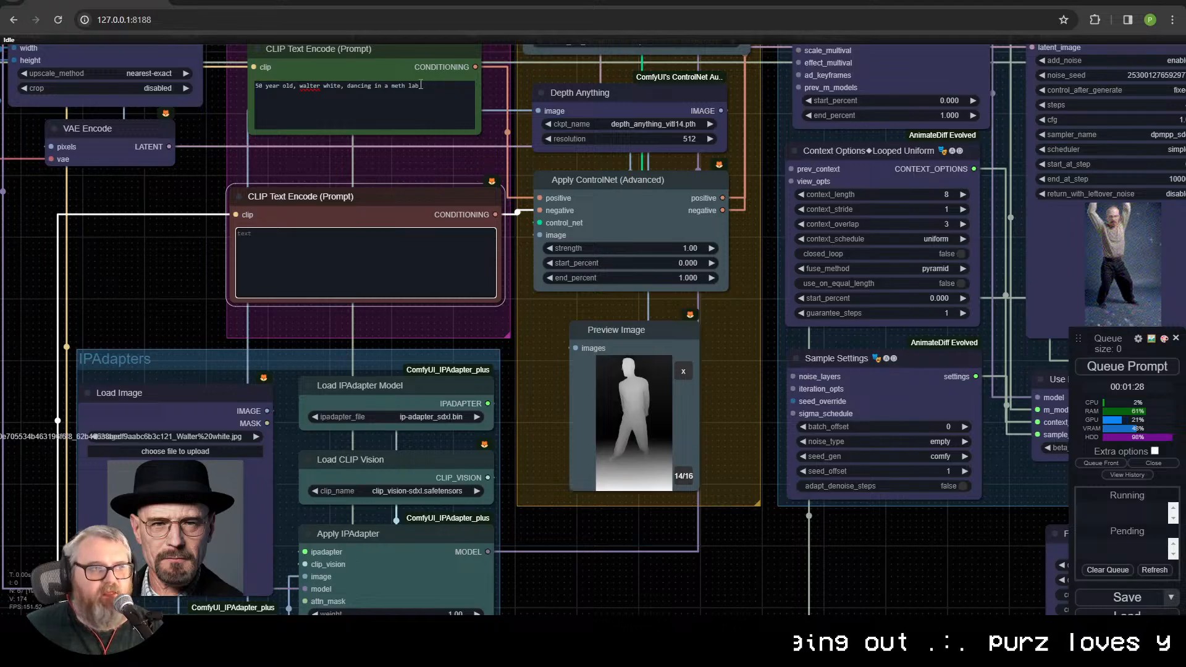
{"action": "left_click_drag", "start_coordinate": [774, 358], "coordinate": [229, 331]}
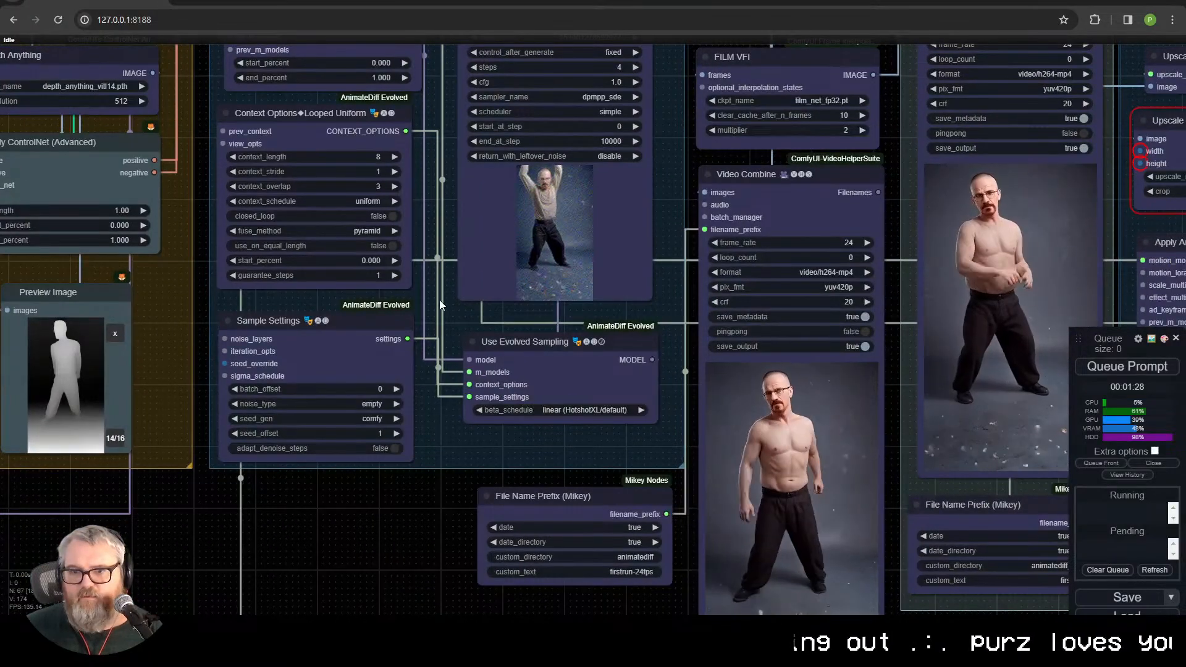
Step: Queue a new generation using the landscape video and the rewired ControlNet conditioning
{"action": "left_click_drag", "start_coordinate": [334, 333], "coordinate": [703, 493]}
{"action": "scroll", "coordinate": [217, 409], "scroll_direction": "down", "scroll_amount": 2}
{"action": "scroll", "coordinate": [655, 326], "scroll_direction": "up", "scroll_amount": 2}
{"action": "scroll", "coordinate": [654, 324], "scroll_direction": "up", "scroll_amount": 1}
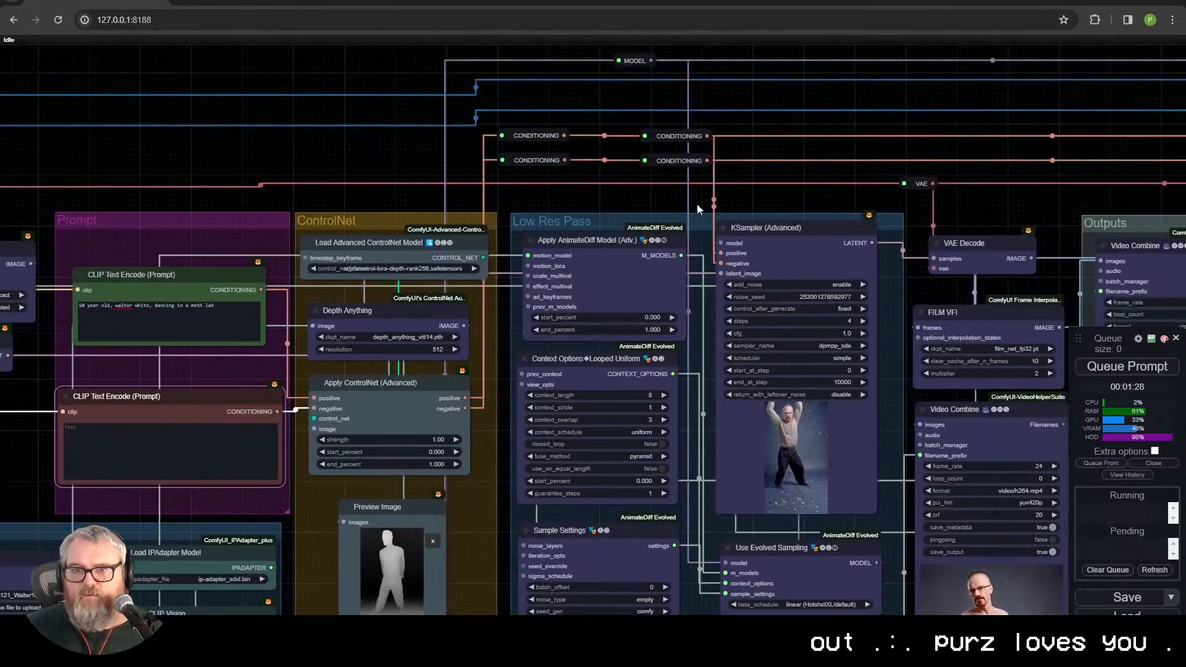
{"action": "left_click_drag", "start_coordinate": [440, 270], "coordinate": [704, 153]}
{"action": "left_click_drag", "start_coordinate": [647, 275], "coordinate": [658, 277]}
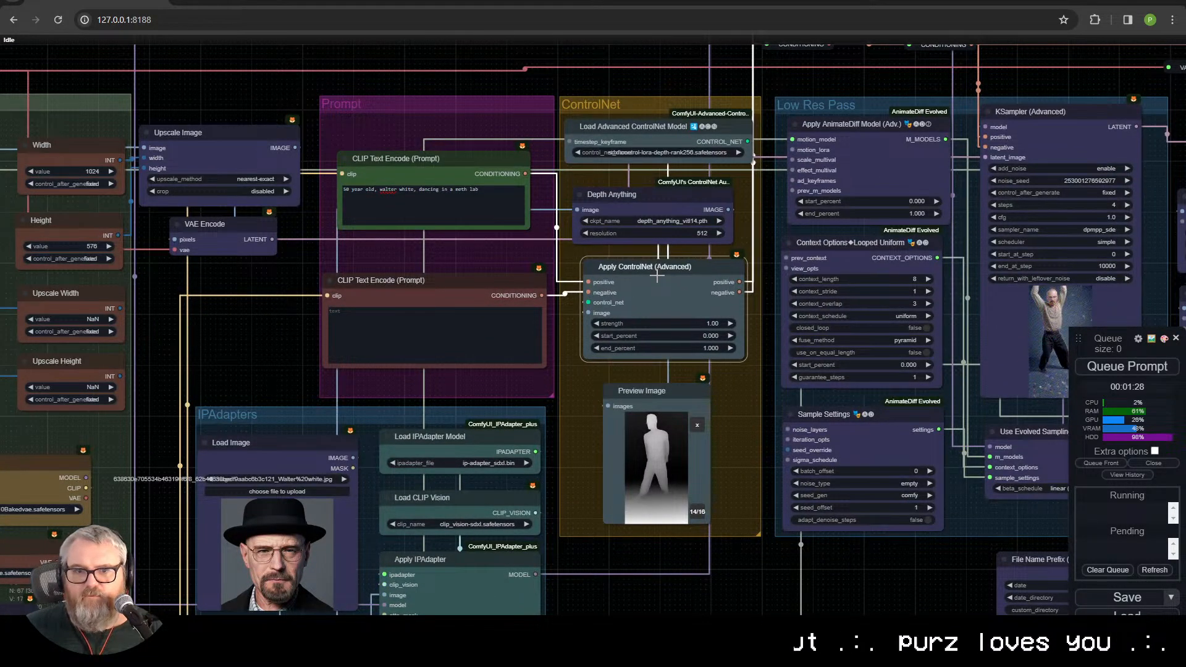
{"action": "left_click_drag", "start_coordinate": [266, 321], "coordinate": [505, 442]}
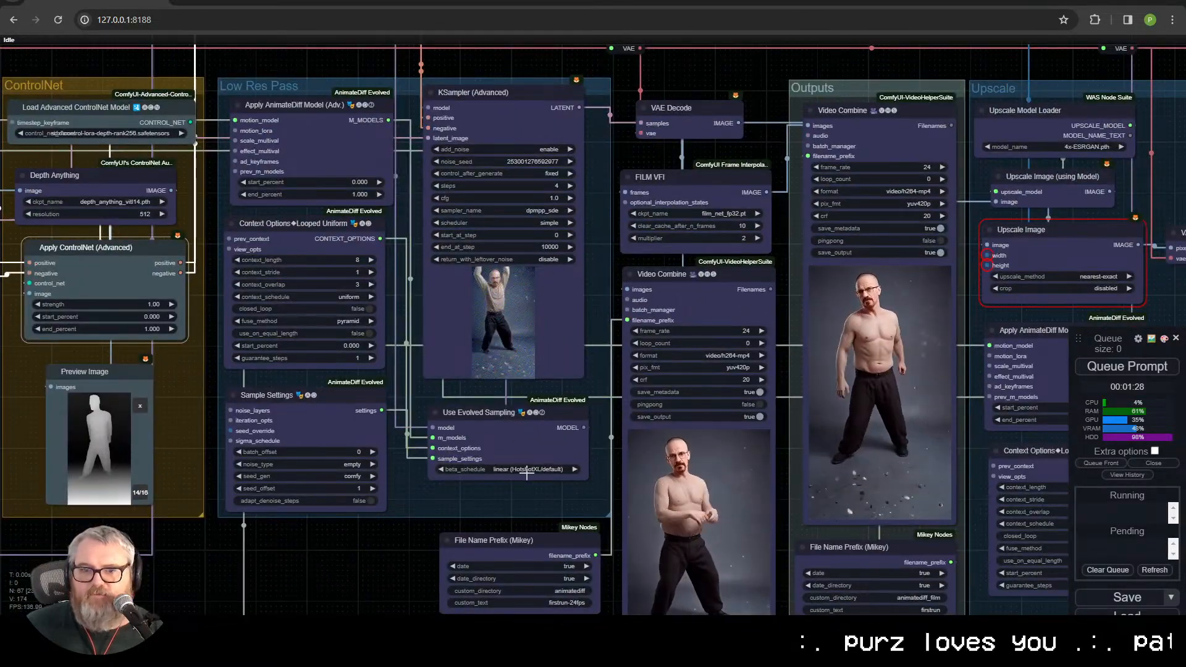
{"action": "scroll", "coordinate": [538, 219], "scroll_direction": "up", "scroll_amount": 3}
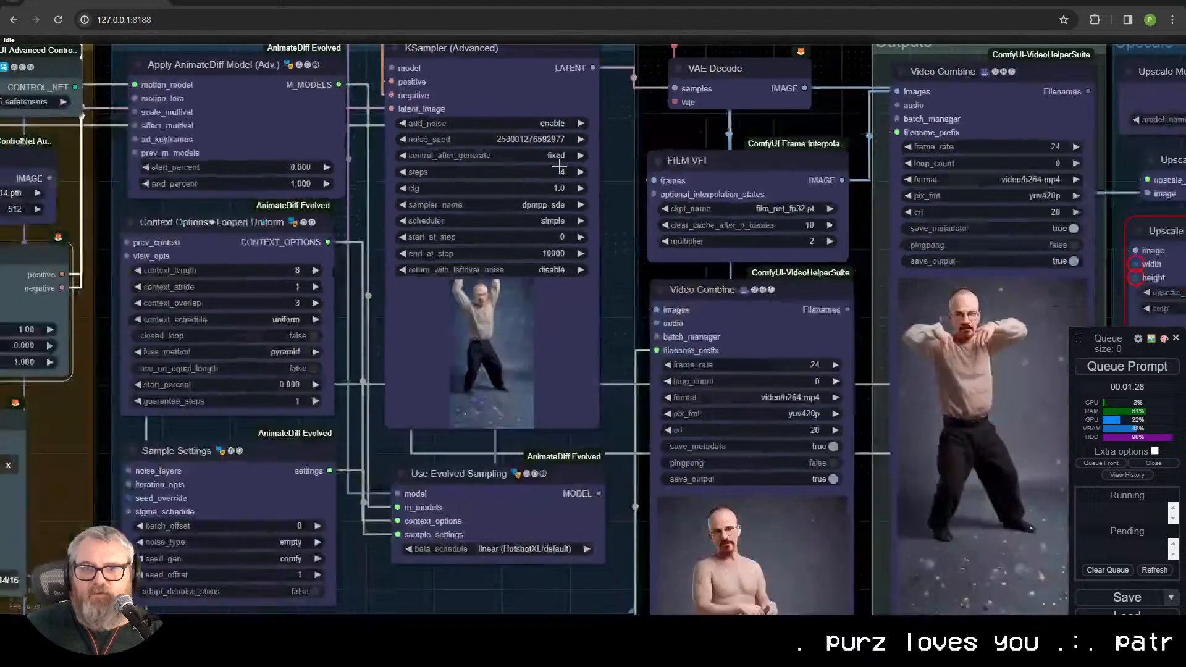
{"action": "scroll", "coordinate": [559, 165], "scroll_direction": "down", "scroll_amount": 3}
{"action": "left_click", "coordinate": [1109, 366]}
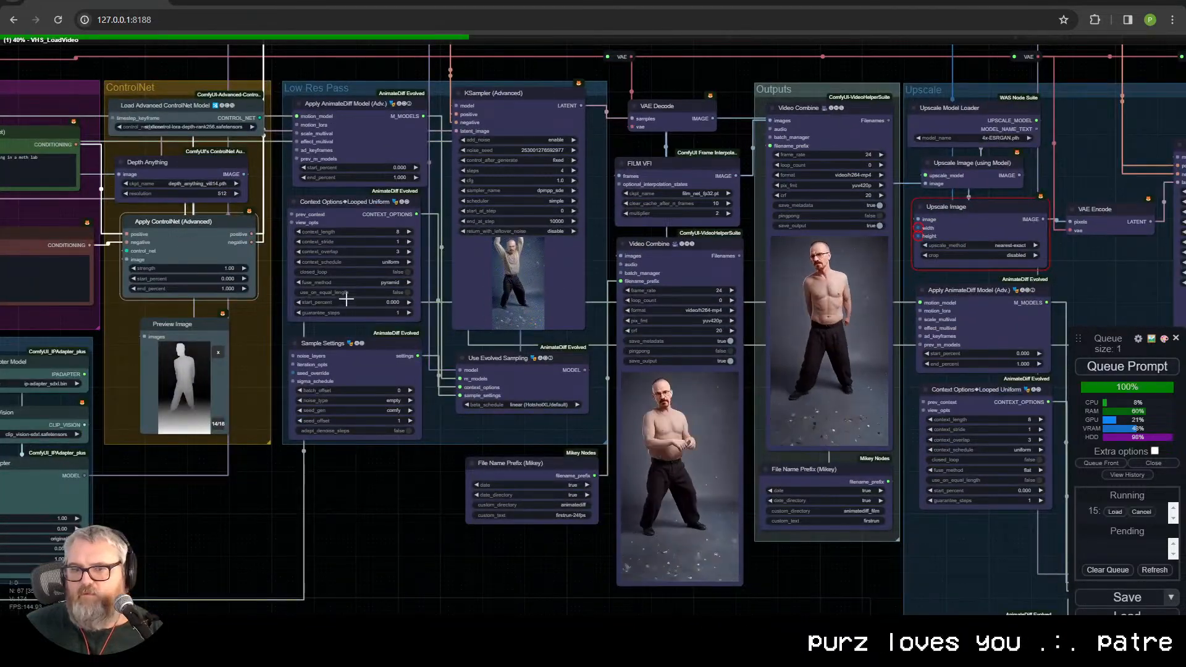
Step: Review the Load Video, Width and Height nodes in the Inputs group while the generation runs
{"action": "scroll", "coordinate": [346, 301], "scroll_direction": "down", "scroll_amount": 4}
{"action": "left_click_drag", "start_coordinate": [344, 460], "coordinate": [487, 508]}
{"action": "scroll", "coordinate": [751, 455], "scroll_direction": "up", "scroll_amount": 2}
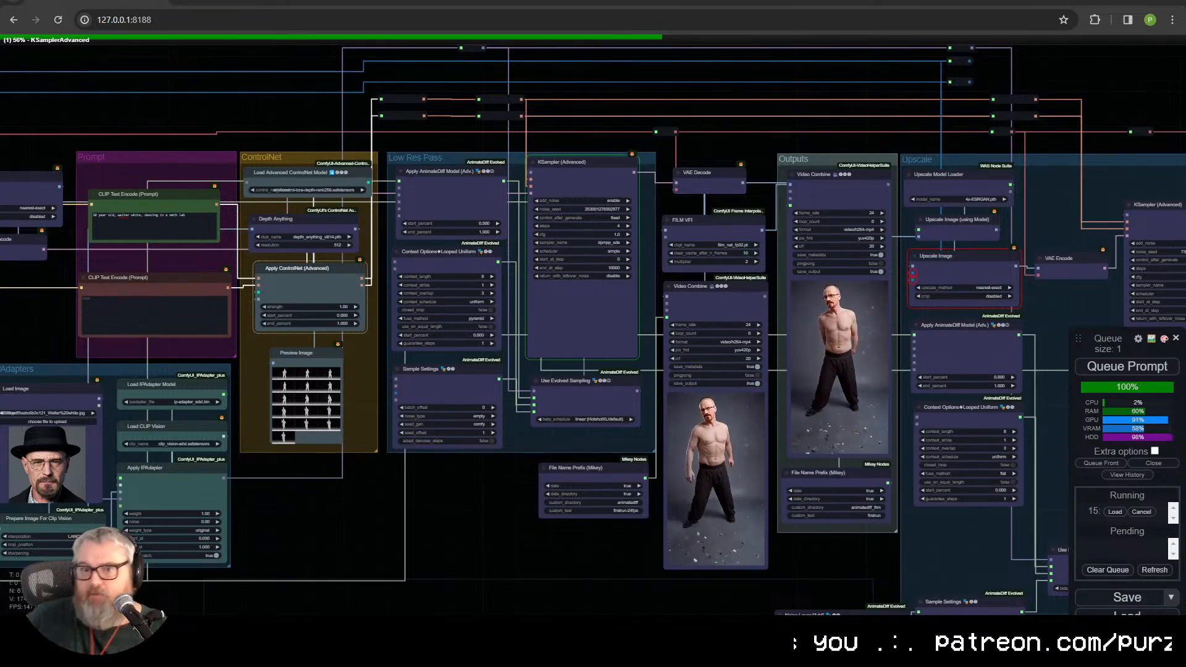
{"action": "left_click_drag", "start_coordinate": [432, 529], "coordinate": [895, 562]}
{"action": "scroll", "coordinate": [363, 270], "scroll_direction": "up", "scroll_amount": 8}
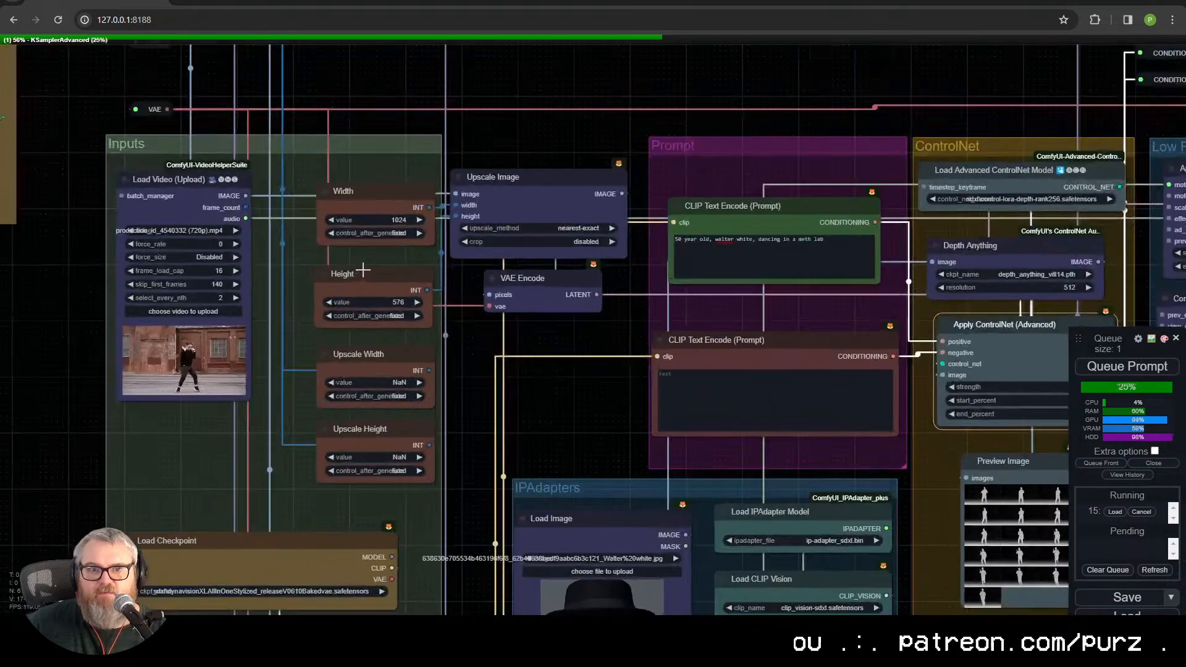
{"action": "scroll", "coordinate": [363, 270], "scroll_direction": "up", "scroll_amount": 3}
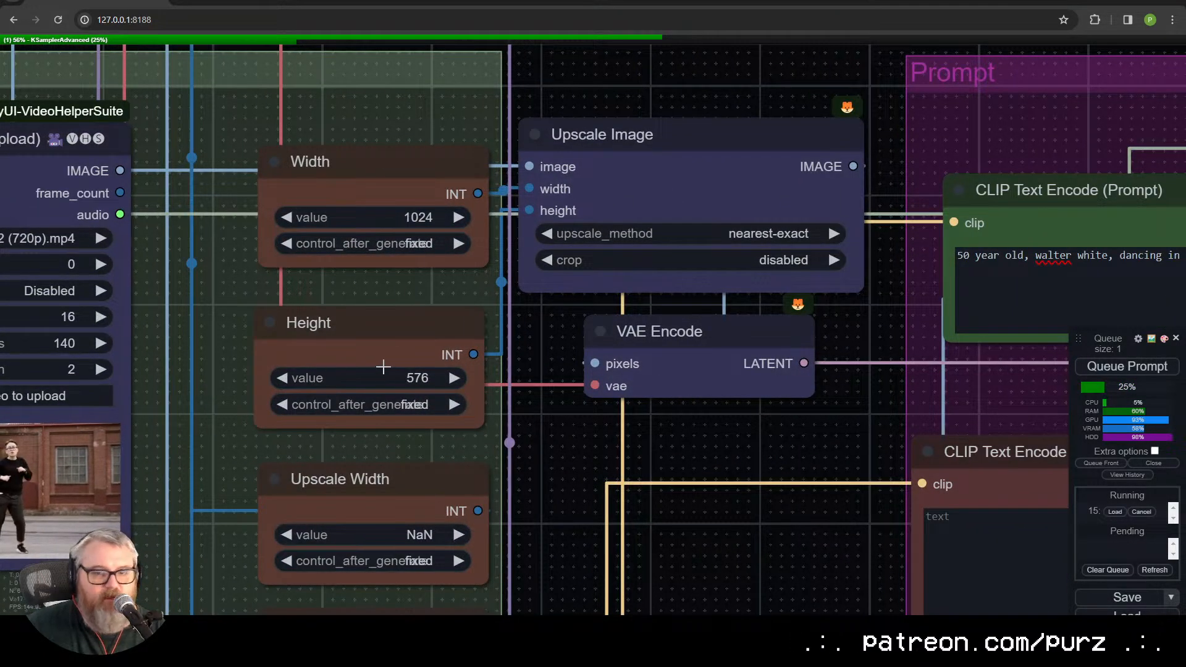
{"action": "scroll", "coordinate": [488, 402], "scroll_direction": "down", "scroll_amount": 4}
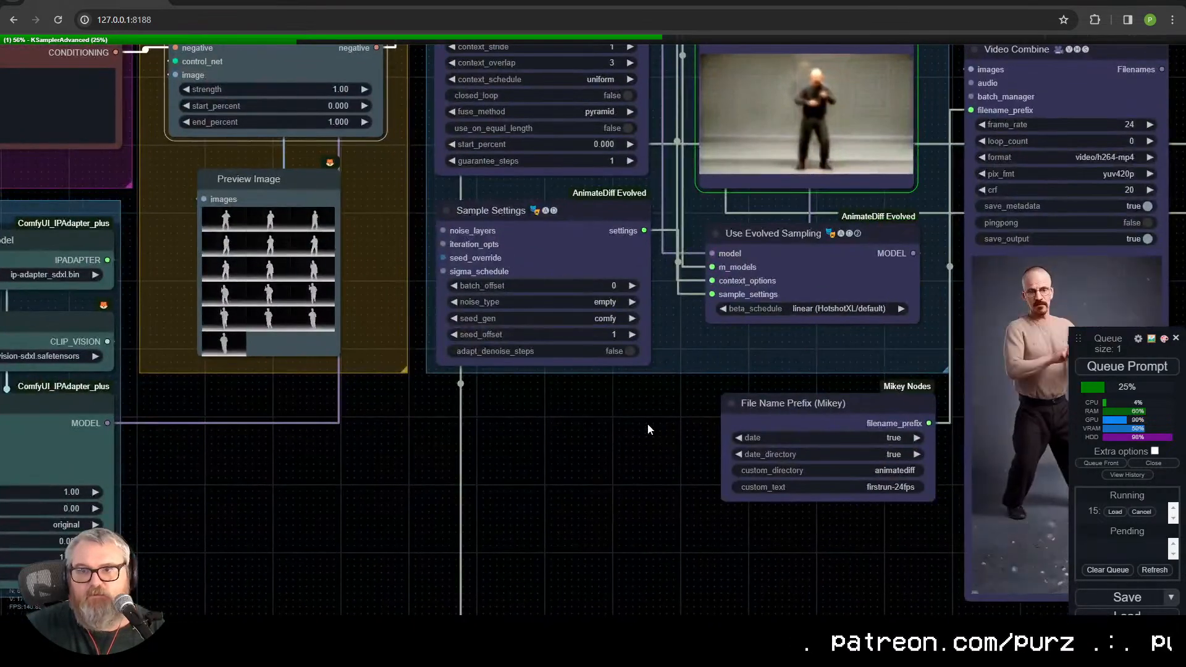
{"action": "scroll", "coordinate": [617, 371], "scroll_direction": "up", "scroll_amount": 5}
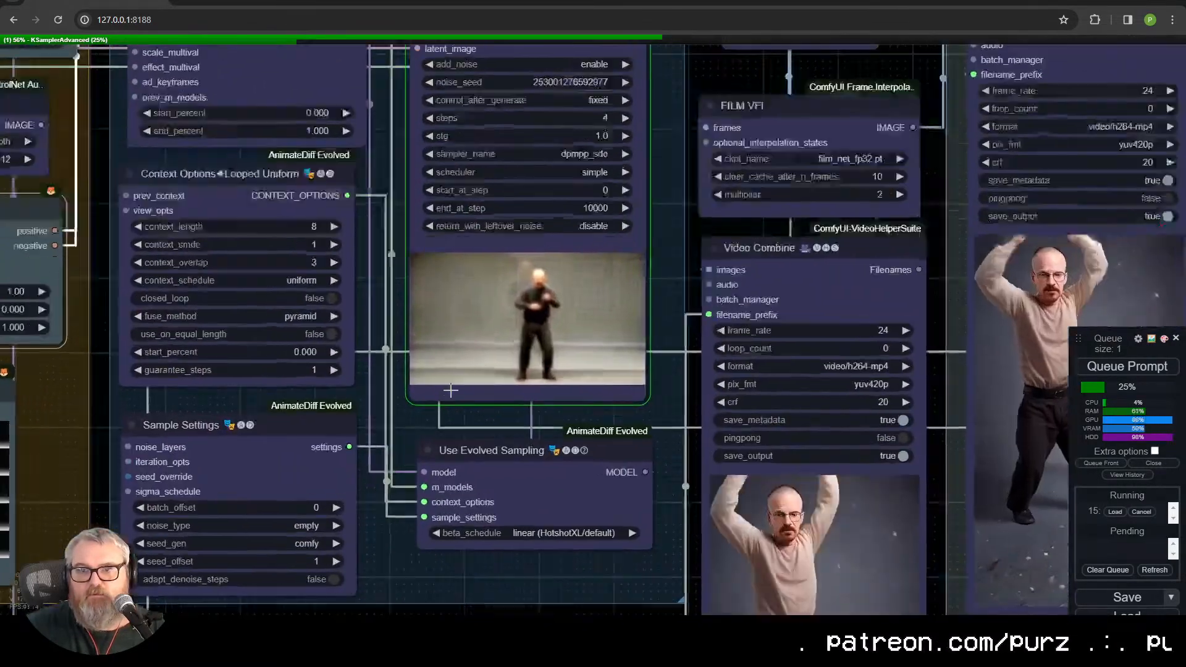
Step: Examine the live sampling preview on the Low Res Pass KSampler
{"action": "scroll", "coordinate": [611, 360], "scroll_direction": "up", "scroll_amount": 2}
{"action": "left_click_drag", "start_coordinate": [640, 439], "coordinate": [467, 618]}
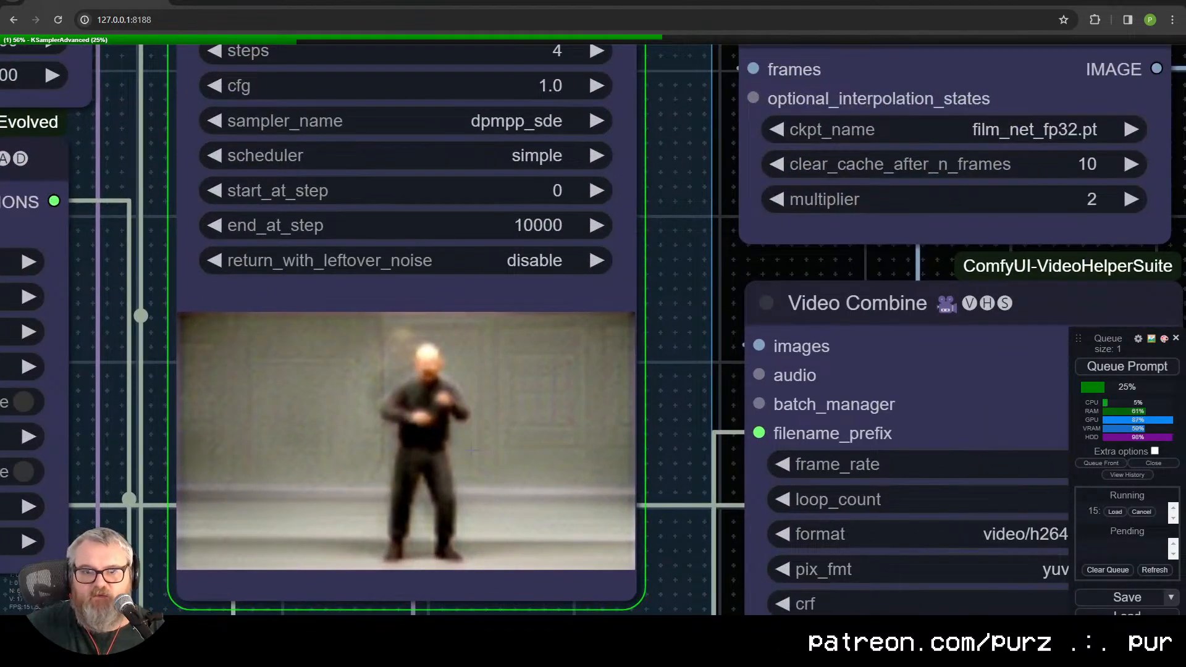
{"action": "scroll", "coordinate": [471, 450], "scroll_direction": "down", "scroll_amount": 8}
{"action": "left_click_drag", "start_coordinate": [646, 496], "coordinate": [1026, 353]}
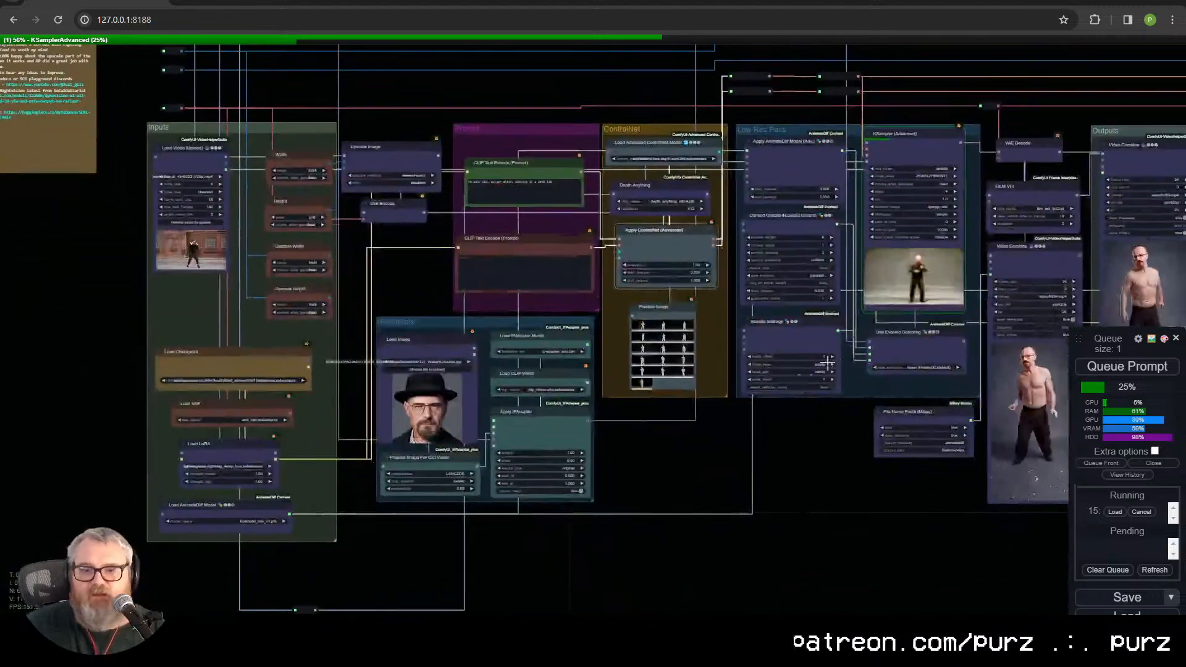
Step: Select the VAE Encode node beside the Inputs group and trace its latent output to the Low Res Pass KSampler
{"action": "left_click_drag", "start_coordinate": [803, 501], "coordinate": [858, 556]}
{"action": "scroll", "coordinate": [290, 256], "scroll_direction": "up", "scroll_amount": 8}
{"action": "left_click", "coordinate": [643, 256]}
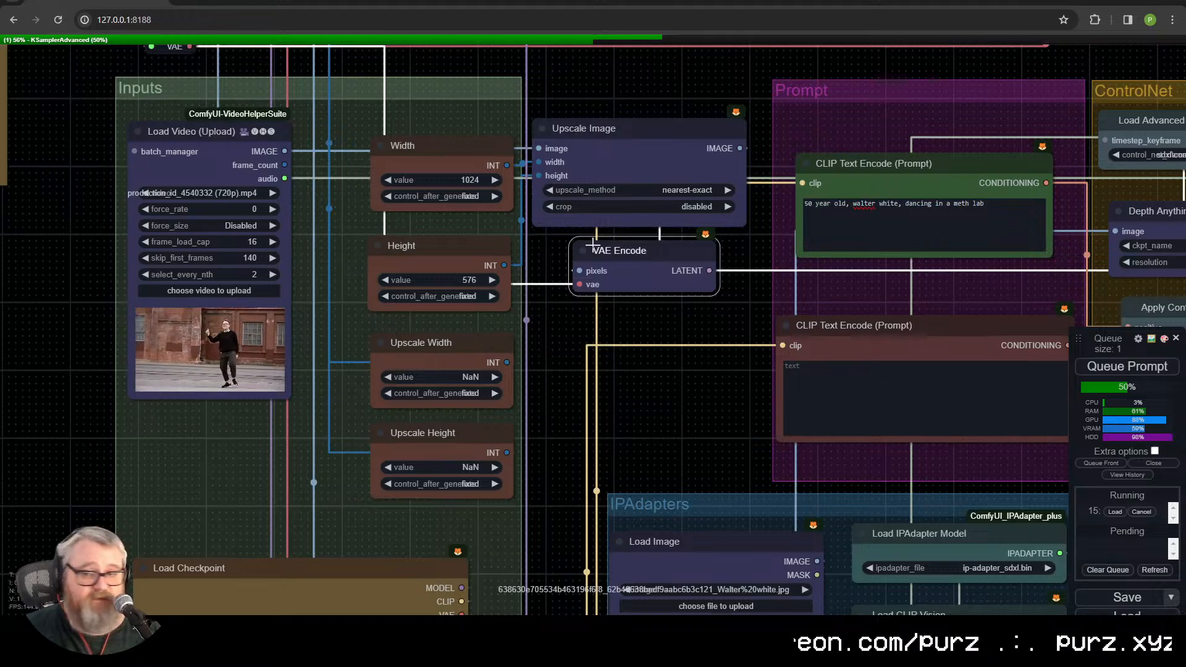
{"action": "left_click_drag", "start_coordinate": [633, 365], "coordinate": [185, 261]}
{"action": "scroll", "coordinate": [339, 314], "scroll_direction": "down", "scroll_amount": 5}
{"action": "left_click_drag", "start_coordinate": [705, 556], "coordinate": [438, 558]}
{"action": "scroll", "coordinate": [247, 353], "scroll_direction": "up", "scroll_amount": 5}
{"action": "scroll", "coordinate": [482, 417], "scroll_direction": "down", "scroll_amount": 3}
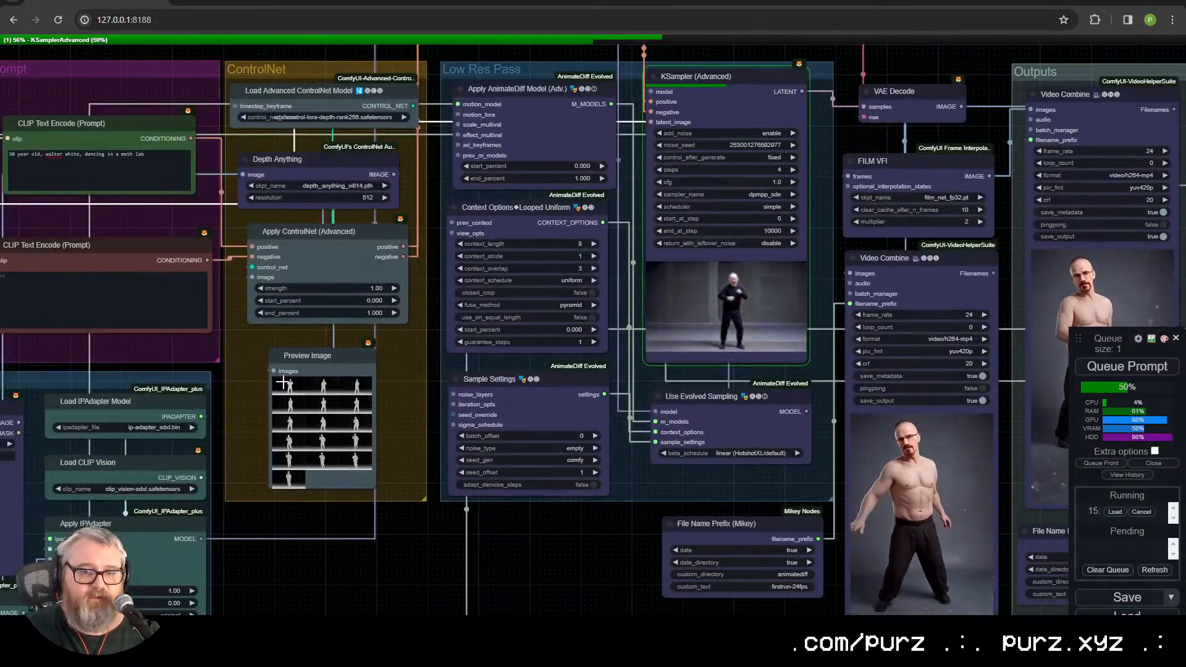
Step: Enlarge a depth frame in Preview Image and inspect the Load Advanced ControlNet Model and Depth Anything settings
{"action": "left_click", "coordinate": [325, 461]}
{"action": "key", "text": "Left"}
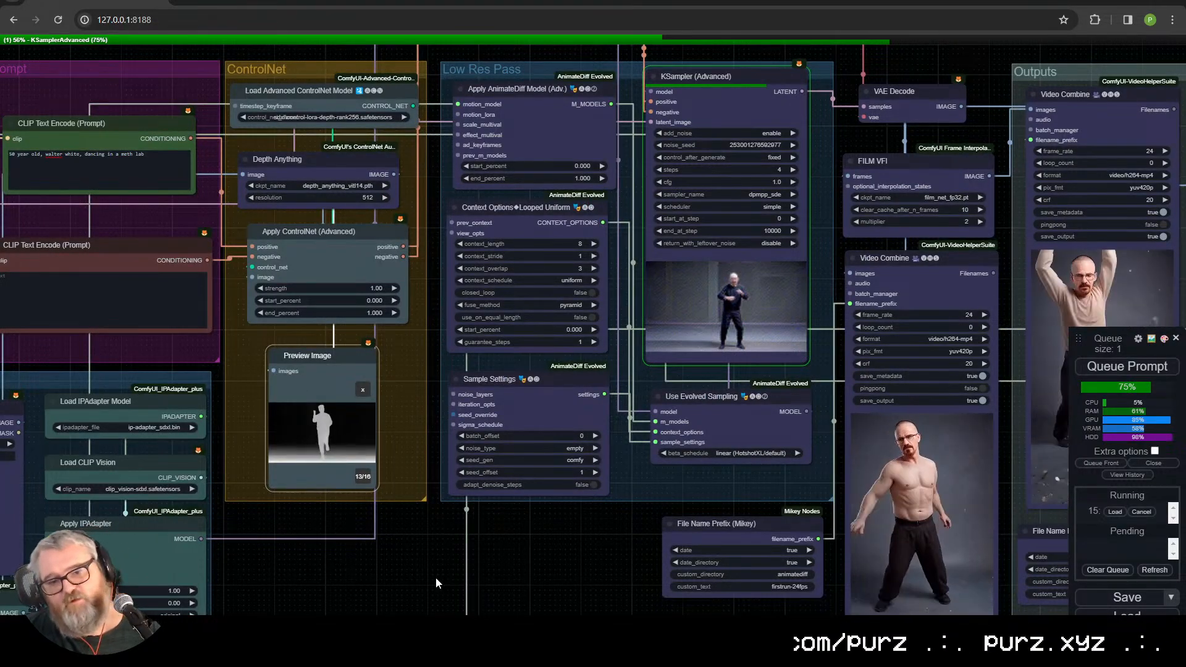
{"action": "scroll", "coordinate": [279, 143], "scroll_direction": "up", "scroll_amount": 5}
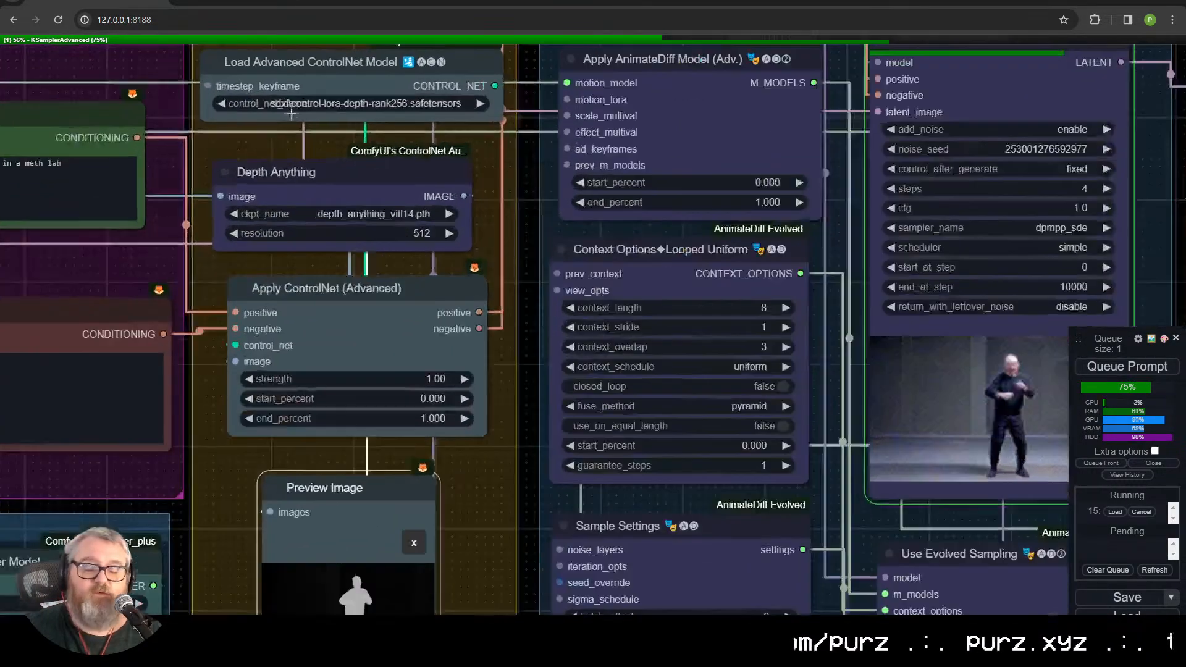
{"action": "left_click_drag", "start_coordinate": [280, 143], "coordinate": [307, 495]}
{"action": "scroll", "coordinate": [356, 426], "scroll_direction": "up", "scroll_amount": 5}
{"action": "left_click_drag", "start_coordinate": [284, 563], "coordinate": [377, 310]}
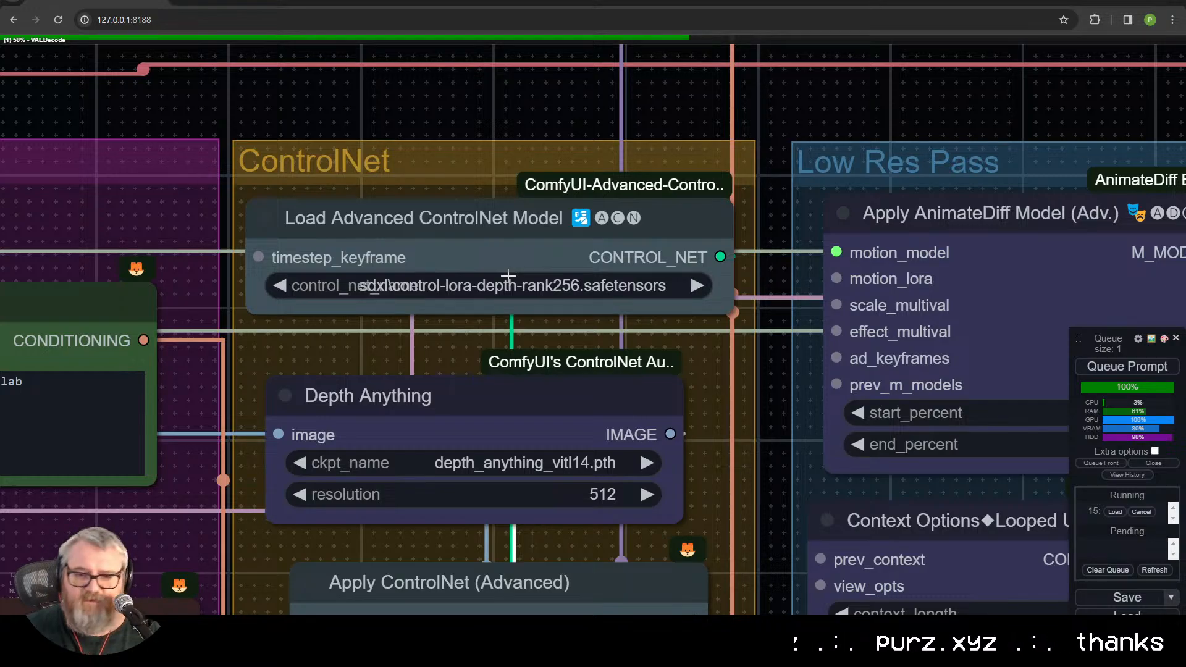
{"action": "scroll", "coordinate": [517, 334], "scroll_direction": "down", "scroll_amount": 2}
{"action": "left_click_drag", "start_coordinate": [517, 351], "coordinate": [510, 226]}
{"action": "scroll", "coordinate": [508, 226], "scroll_direction": "down", "scroll_amount": 1}
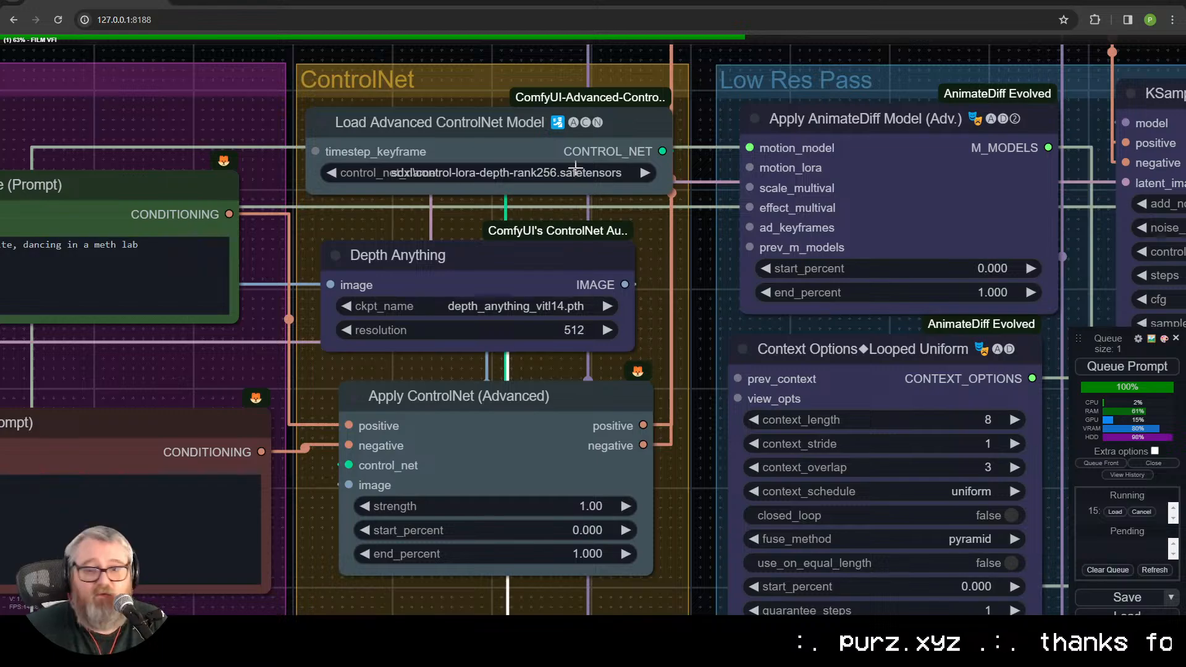
Step: Examine the generated landscape video in the Video Combine node below FILM VFI
{"action": "left_click_drag", "start_coordinate": [497, 366], "coordinate": [670, 136]}
{"action": "scroll", "coordinate": [704, 530], "scroll_direction": "down", "scroll_amount": 3}
{"action": "left_click_drag", "start_coordinate": [798, 483], "coordinate": [320, 354]}
{"action": "scroll", "coordinate": [555, 454], "scroll_direction": "down", "scroll_amount": 2}
{"action": "scroll", "coordinate": [488, 476], "scroll_direction": "down", "scroll_amount": 1}
{"action": "scroll", "coordinate": [354, 451], "scroll_direction": "down", "scroll_amount": 1}
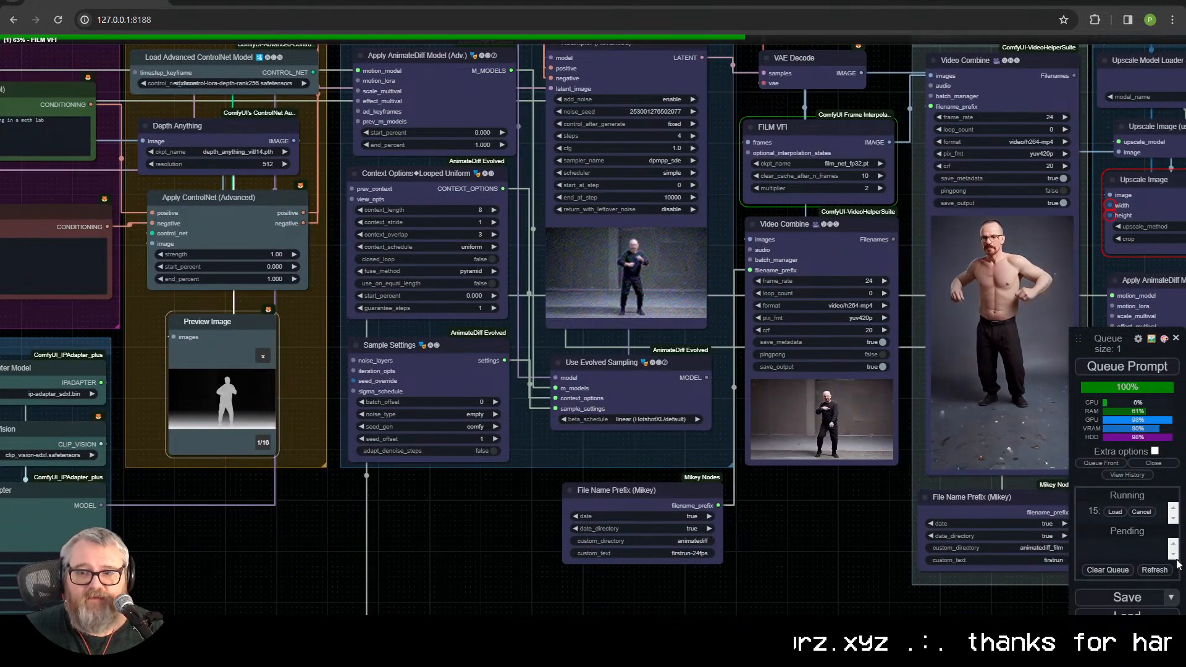
{"action": "scroll", "coordinate": [840, 444], "scroll_direction": "up", "scroll_amount": 11}
{"action": "scroll", "coordinate": [840, 441], "scroll_direction": "up", "scroll_amount": 5}
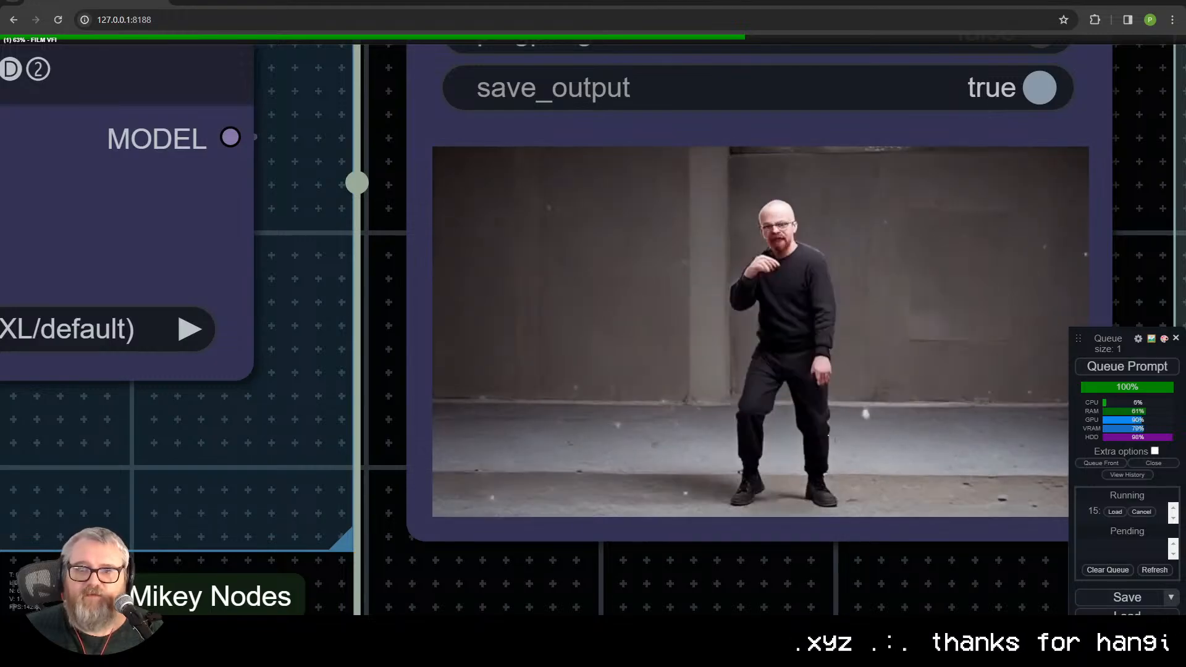
{"action": "scroll", "coordinate": [837, 446], "scroll_direction": "down", "scroll_amount": 10}
{"action": "left_click_drag", "start_coordinate": [857, 510], "coordinate": [491, 536]}
{"action": "scroll", "coordinate": [91, 537], "scroll_direction": "down", "scroll_amount": 7}
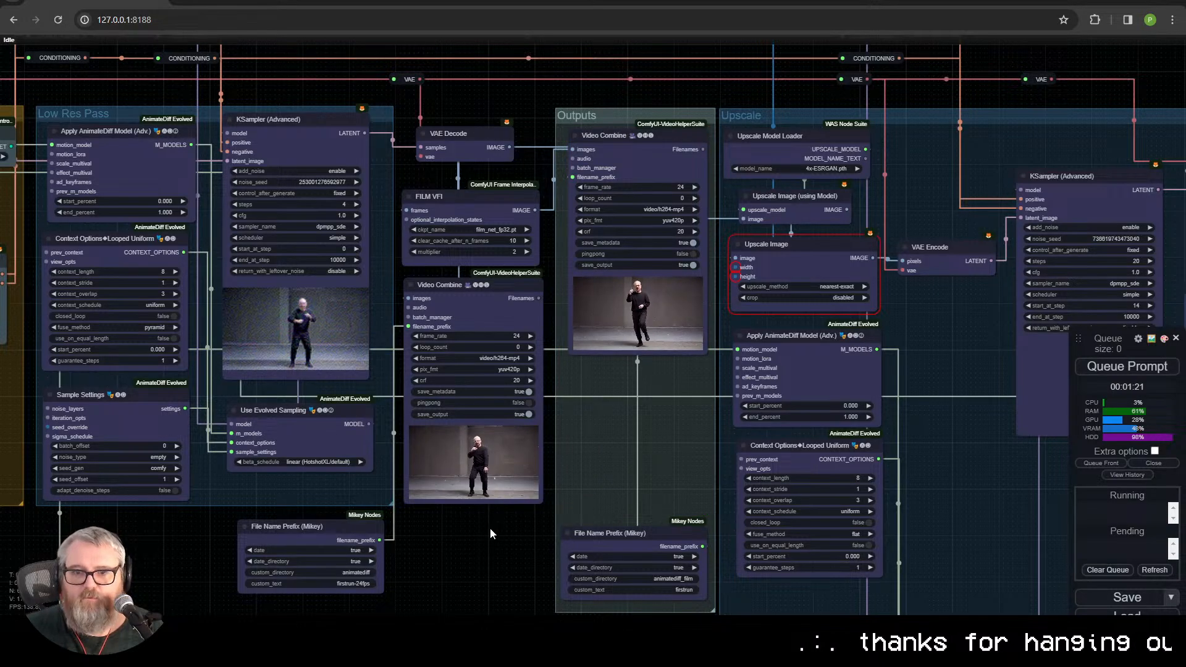
Step: Move the VAE Encode node out to the empty space above the Prompt group
{"action": "left_click_drag", "start_coordinate": [488, 530], "coordinate": [781, 474]}
{"action": "left_click_drag", "start_coordinate": [256, 532], "coordinate": [744, 636]}
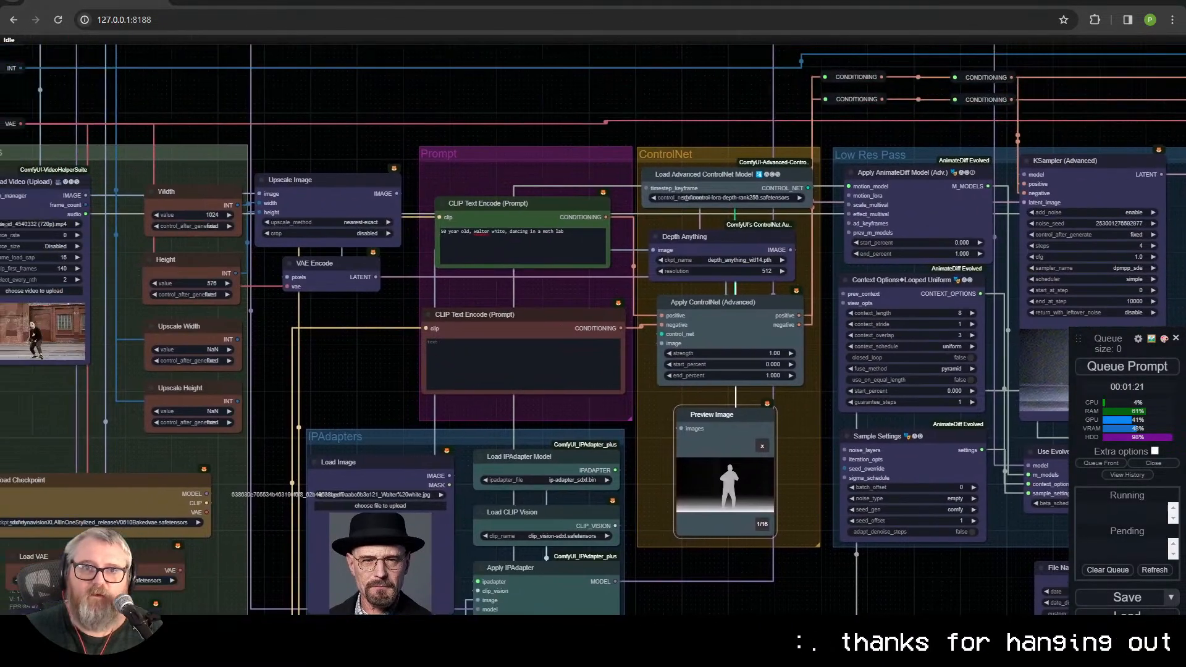
{"action": "left_click_drag", "start_coordinate": [294, 340], "coordinate": [542, 513]}
{"action": "left_click_drag", "start_coordinate": [562, 453], "coordinate": [809, 153]}
{"action": "left_click_drag", "start_coordinate": [666, 281], "coordinate": [11, 280]}
{"action": "left_click_drag", "start_coordinate": [156, 144], "coordinate": [186, 92]}
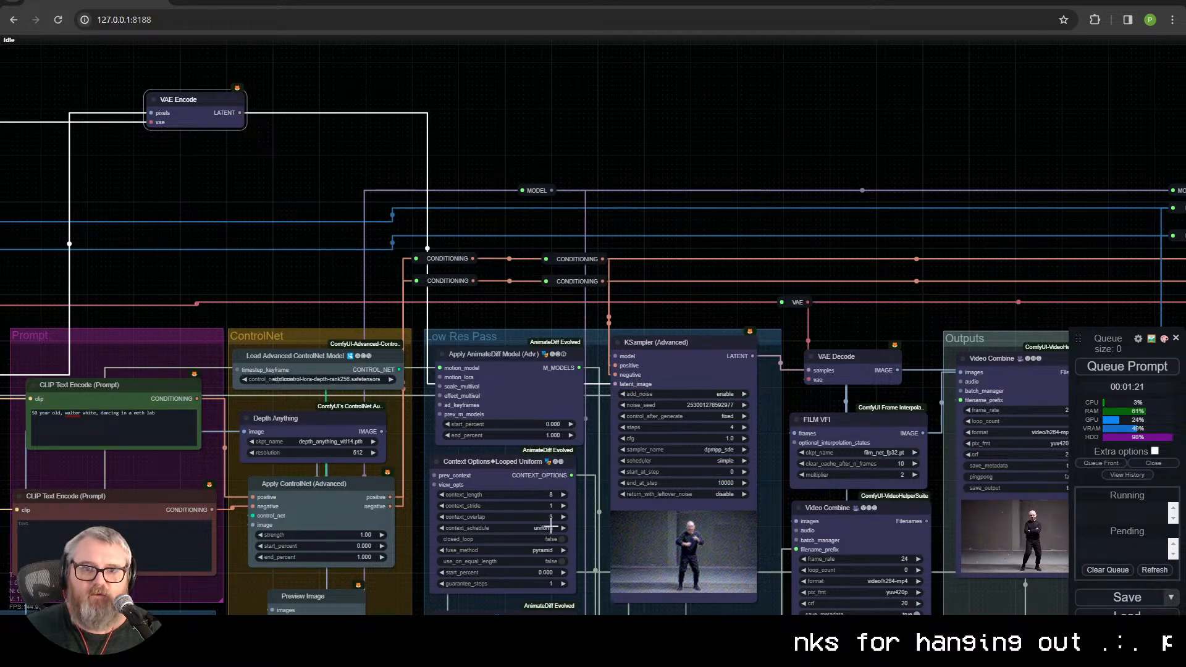
Step: Detach VAE Encode from the KSampler's latent_image and connect its LATENT output to a new Reroute node beside the KSampler
{"action": "left_click_drag", "start_coordinate": [616, 383], "coordinate": [455, 14]}
{"action": "left_click_drag", "start_coordinate": [342, 111], "coordinate": [331, 90]}
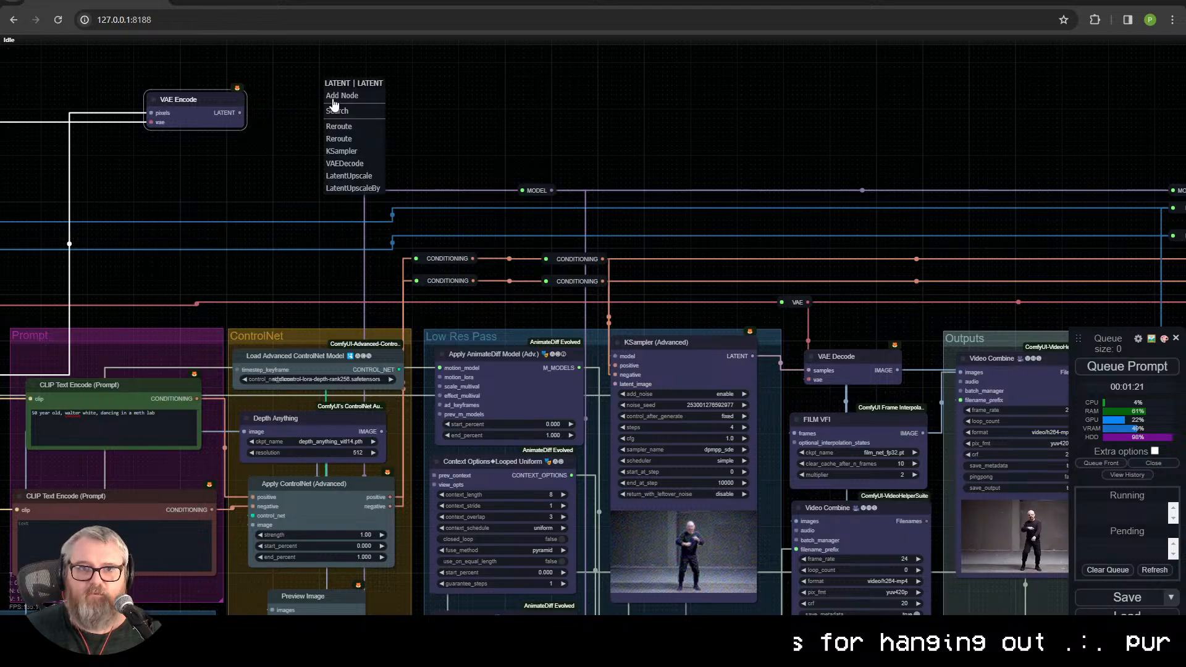
{"action": "left_click", "coordinate": [339, 127]}
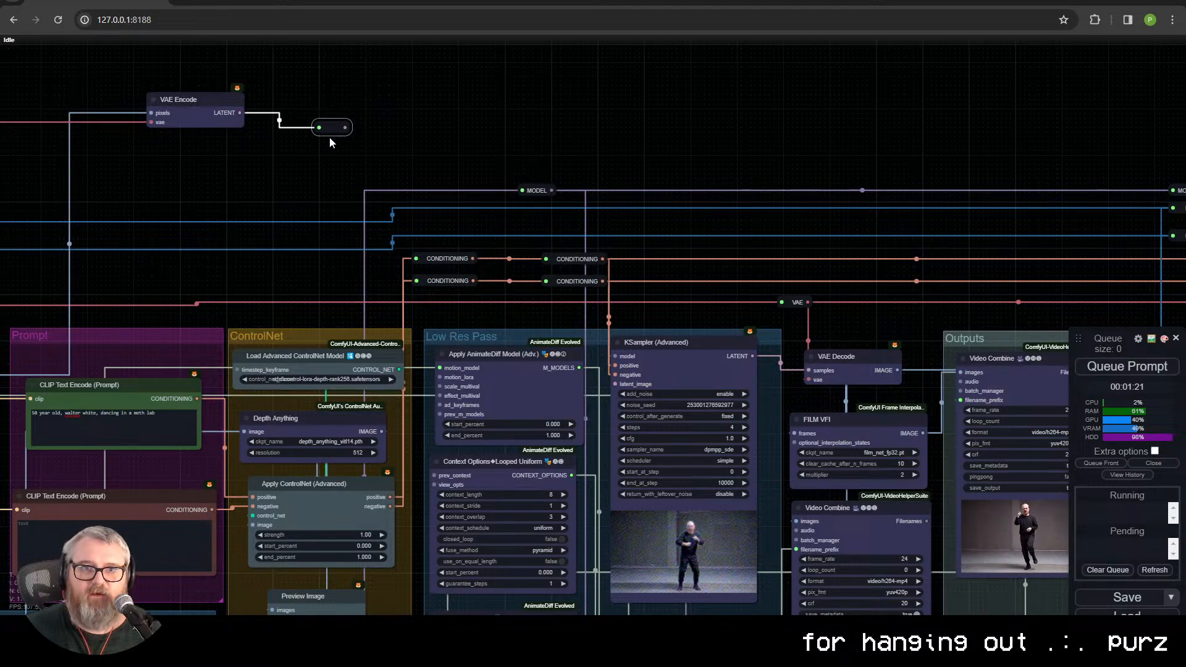
{"action": "left_click_drag", "start_coordinate": [286, 166], "coordinate": [215, 62]}
{"action": "left_click_drag", "start_coordinate": [272, 146], "coordinate": [272, 147]}
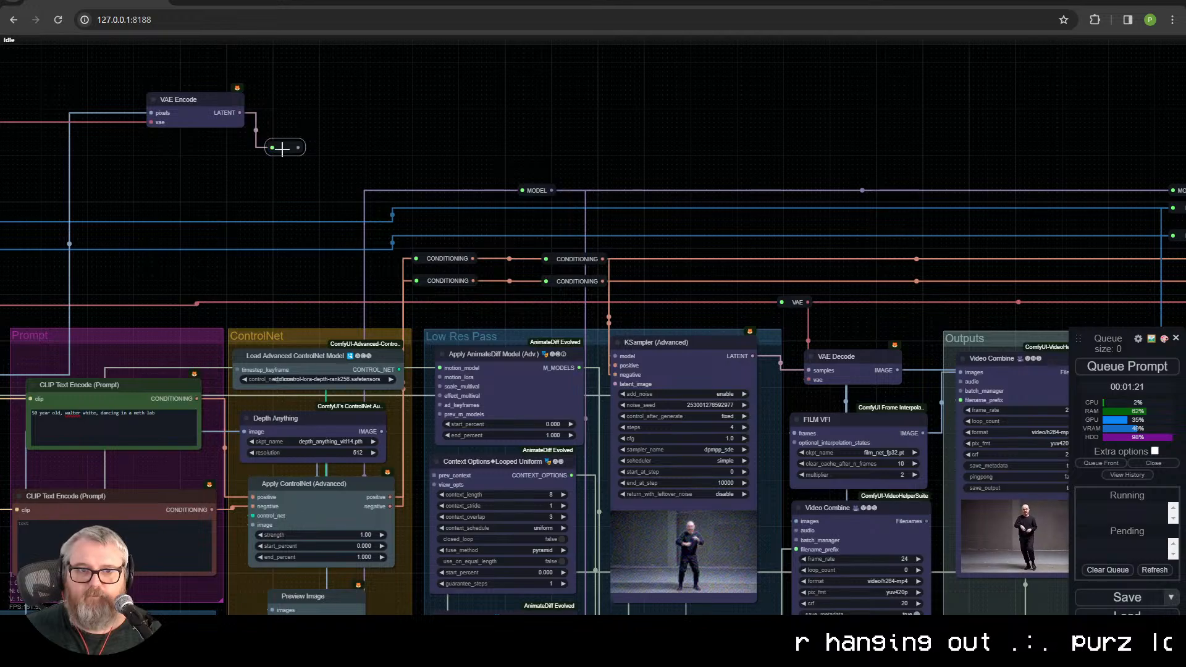
{"action": "left_click_drag", "start_coordinate": [322, 262], "coordinate": [578, 318]}
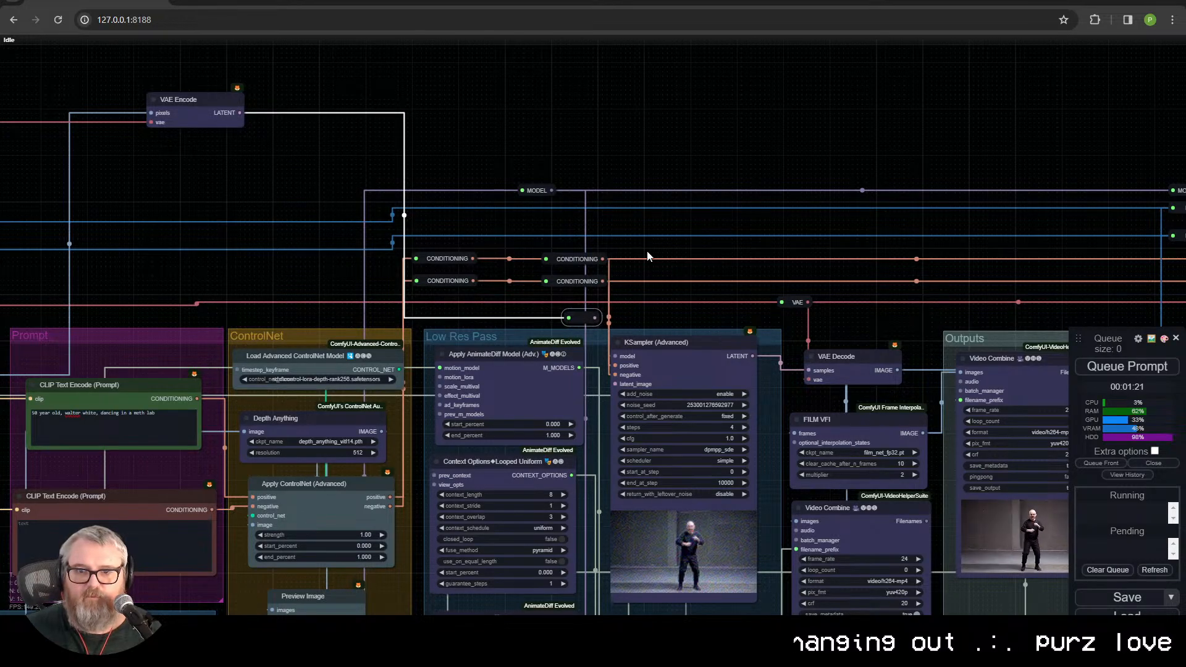
{"action": "double_click", "coordinate": [664, 97]}
{"action": "left_click", "coordinate": [668, 140]}
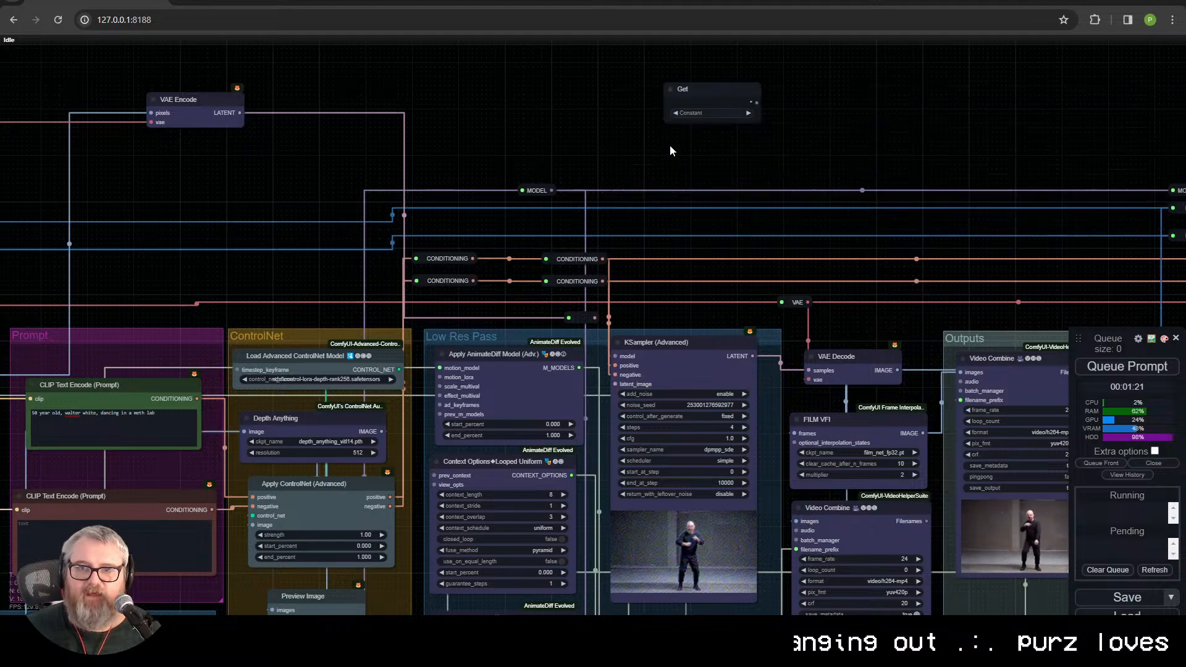
{"action": "key", "text": "Delete"}
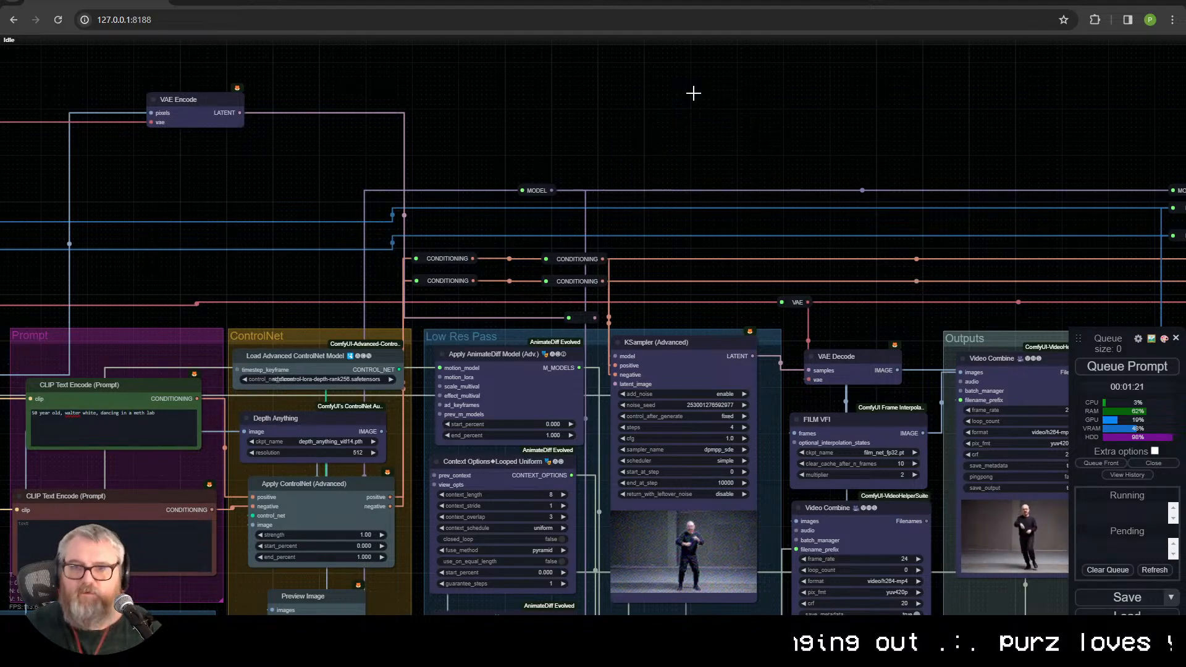
Step: Add an Empty Latent Image node above the Low Res Pass group and connect its LATENT output to the KSampler's latent_image
{"action": "double_click", "coordinate": [695, 94]}
{"action": "type", "text": "empty la"}
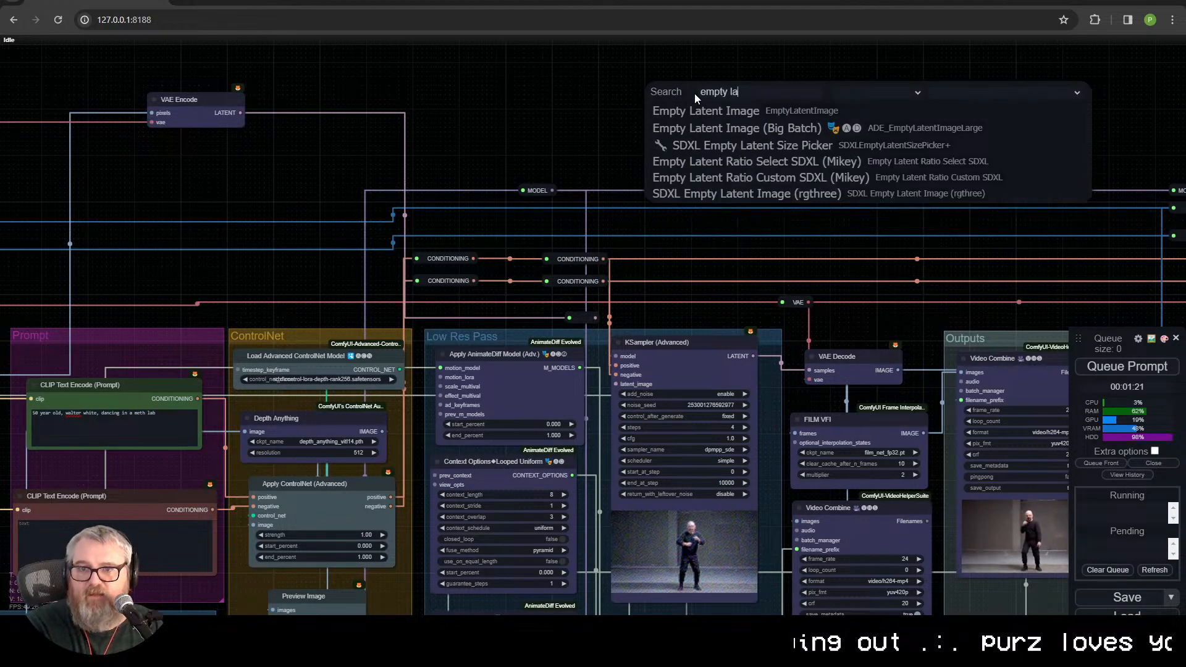
{"action": "left_click", "coordinate": [748, 113]}
{"action": "left_click_drag", "start_coordinate": [777, 79], "coordinate": [821, 258]}
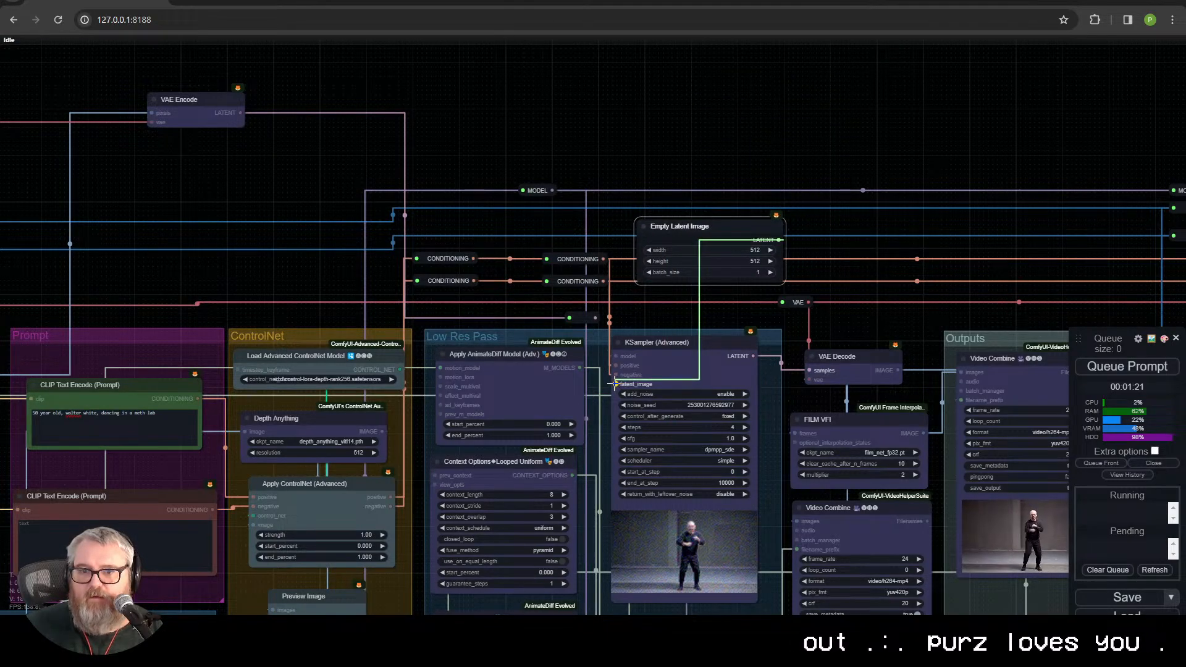
{"action": "left_click_drag", "start_coordinate": [615, 384], "coordinate": [614, 384]}
Step: Convert the Empty Latent Image node's width and height to inputs
{"action": "right_click", "coordinate": [702, 232]}
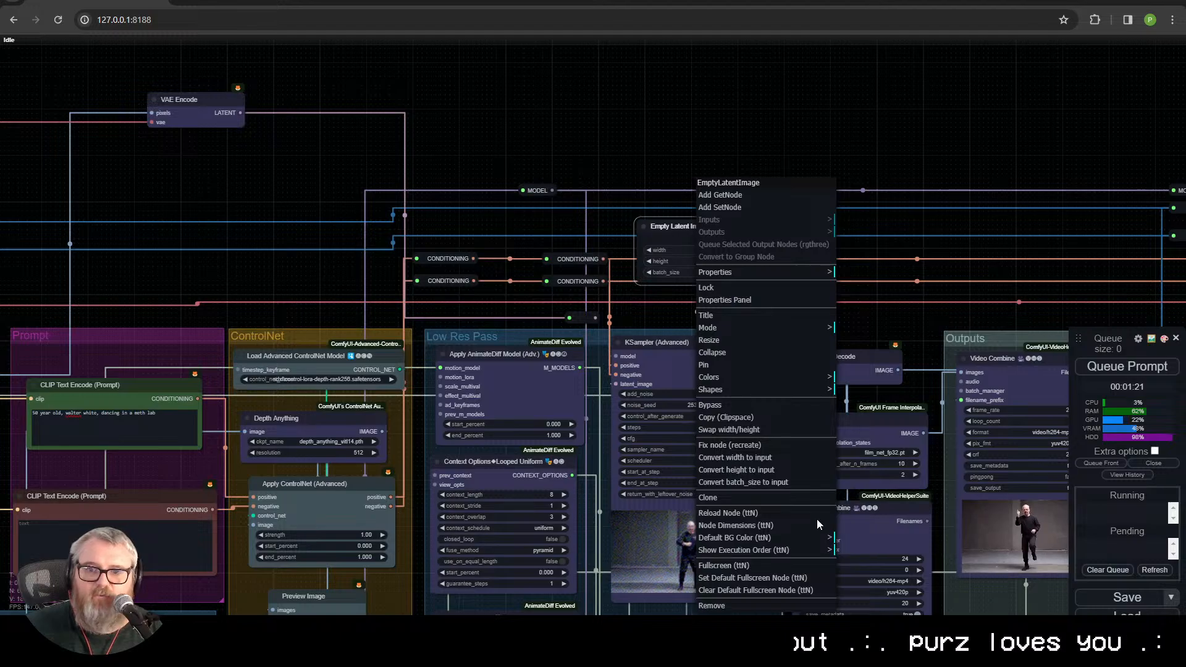
{"action": "left_click", "coordinate": [790, 460]}
{"action": "right_click", "coordinate": [706, 231]}
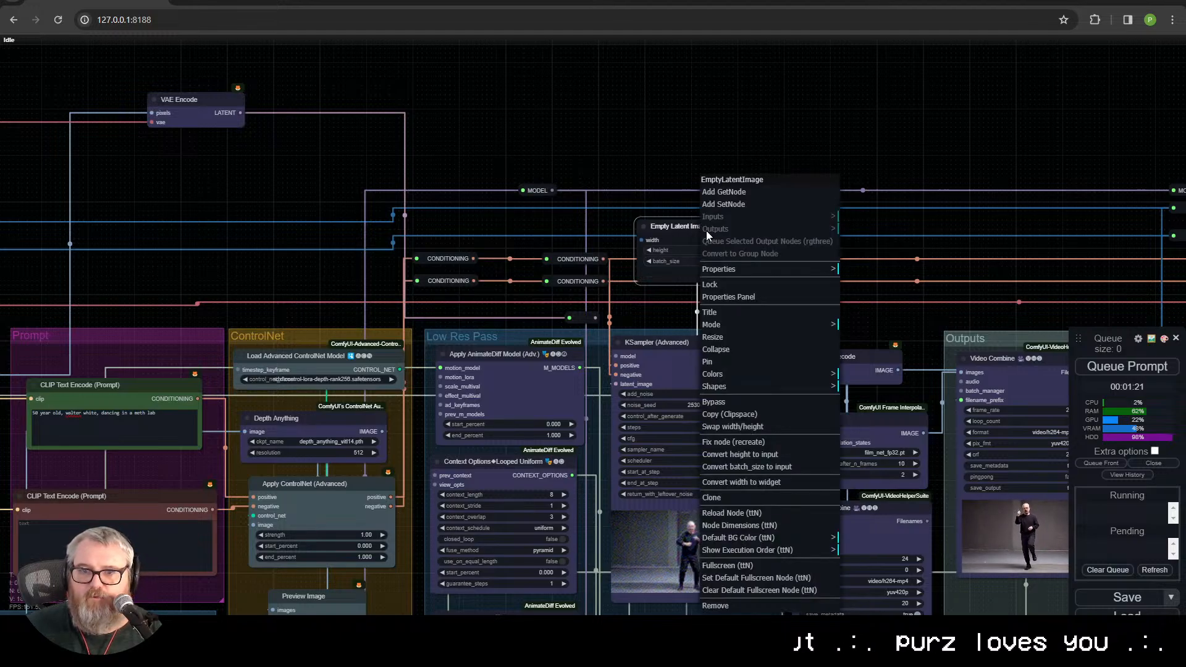
{"action": "left_click", "coordinate": [774, 454]}
Step: Move the Empty Latent Image node near the Inputs group and wire the Width and Height nodes to its width and height inputs
{"action": "scroll", "coordinate": [499, 268], "scroll_direction": "down", "scroll_amount": 2}
{"action": "left_click_drag", "start_coordinate": [499, 268], "coordinate": [858, 306]}
{"action": "left_click_drag", "start_coordinate": [1035, 275], "coordinate": [395, 301]}
{"action": "left_click_drag", "start_coordinate": [386, 355], "coordinate": [572, 307]}
{"action": "scroll", "coordinate": [543, 358], "scroll_direction": "up", "scroll_amount": 6}
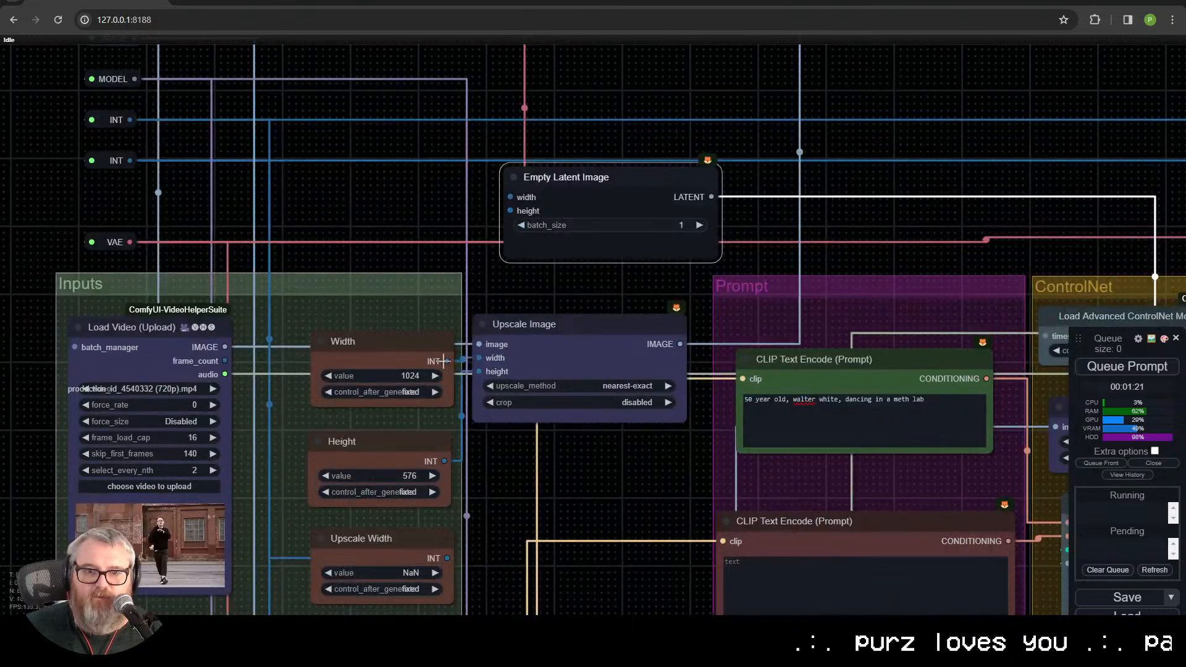
{"action": "left_click_drag", "start_coordinate": [516, 194], "coordinate": [526, 211]}
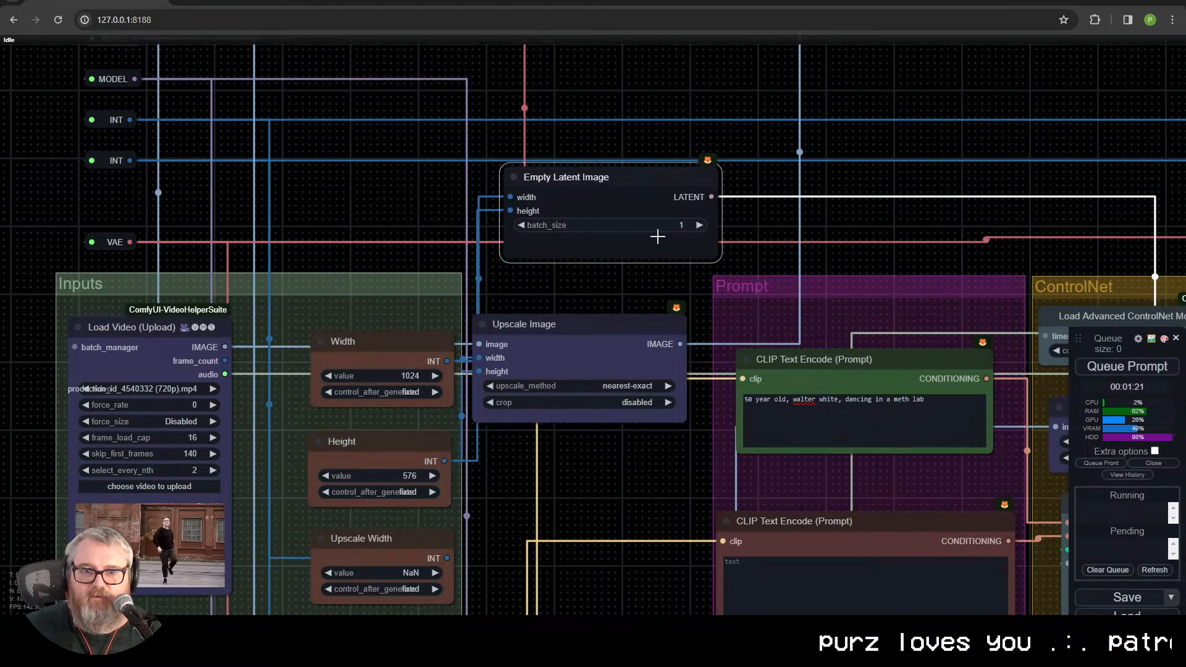
Step: Convert the Empty Latent Image node's batch_size to an input and connect the Load Video node's frame_count output to it
{"action": "left_click", "coordinate": [159, 362]}
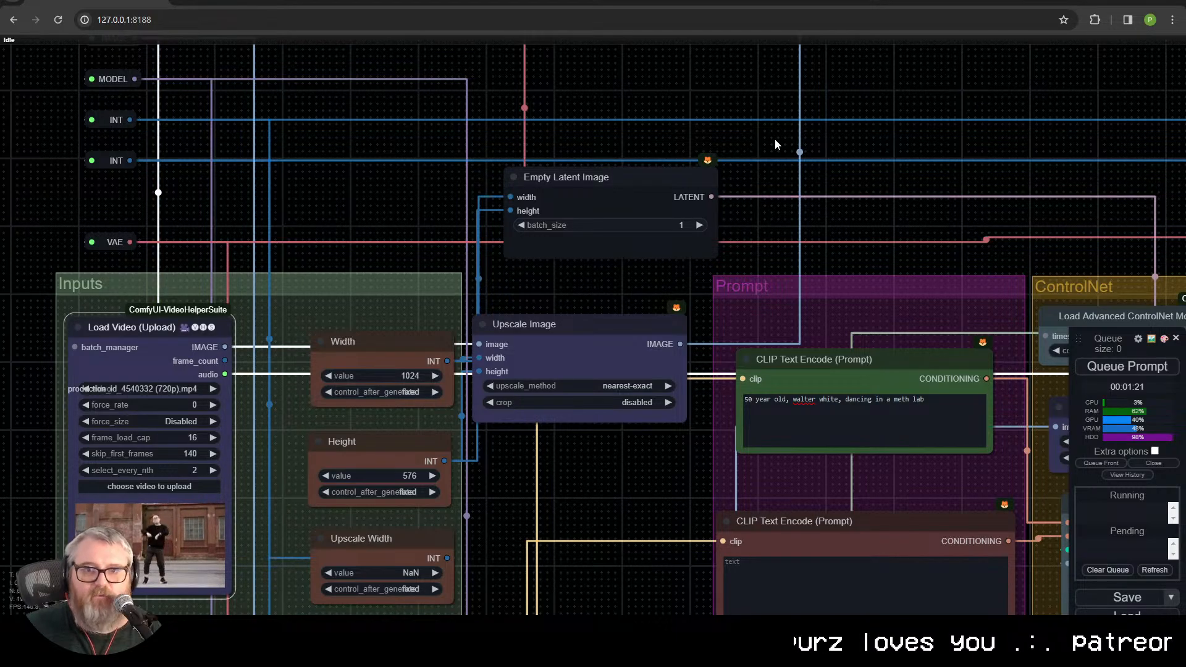
{"action": "right_click", "coordinate": [610, 195]}
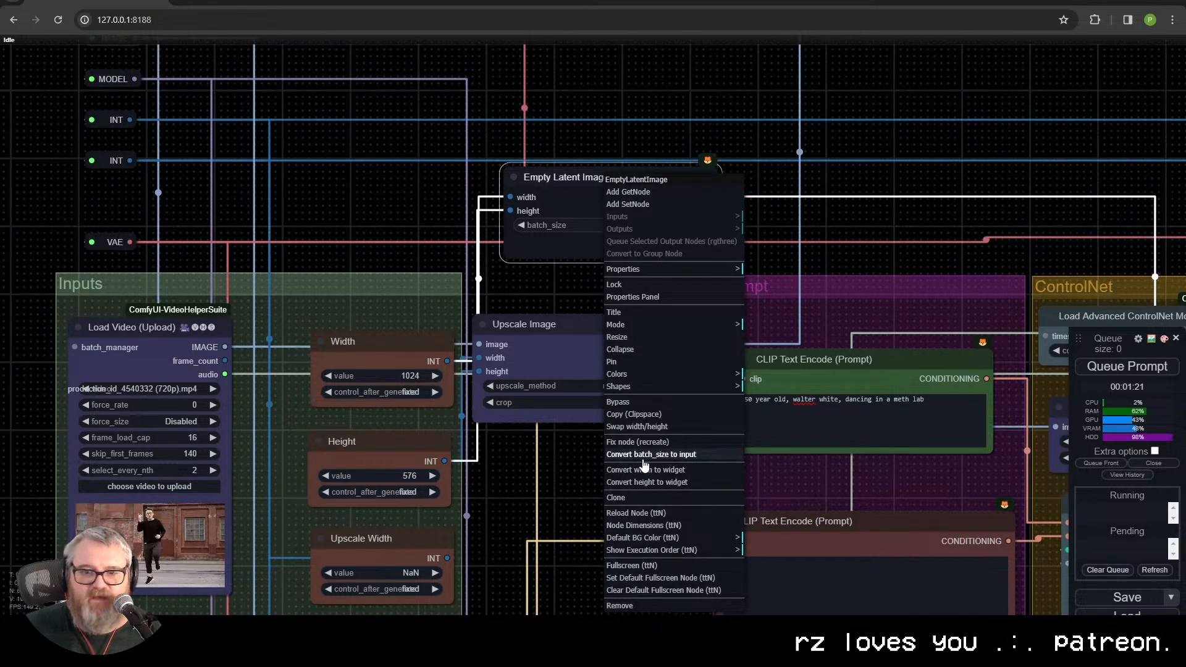
{"action": "left_click", "coordinate": [674, 457]}
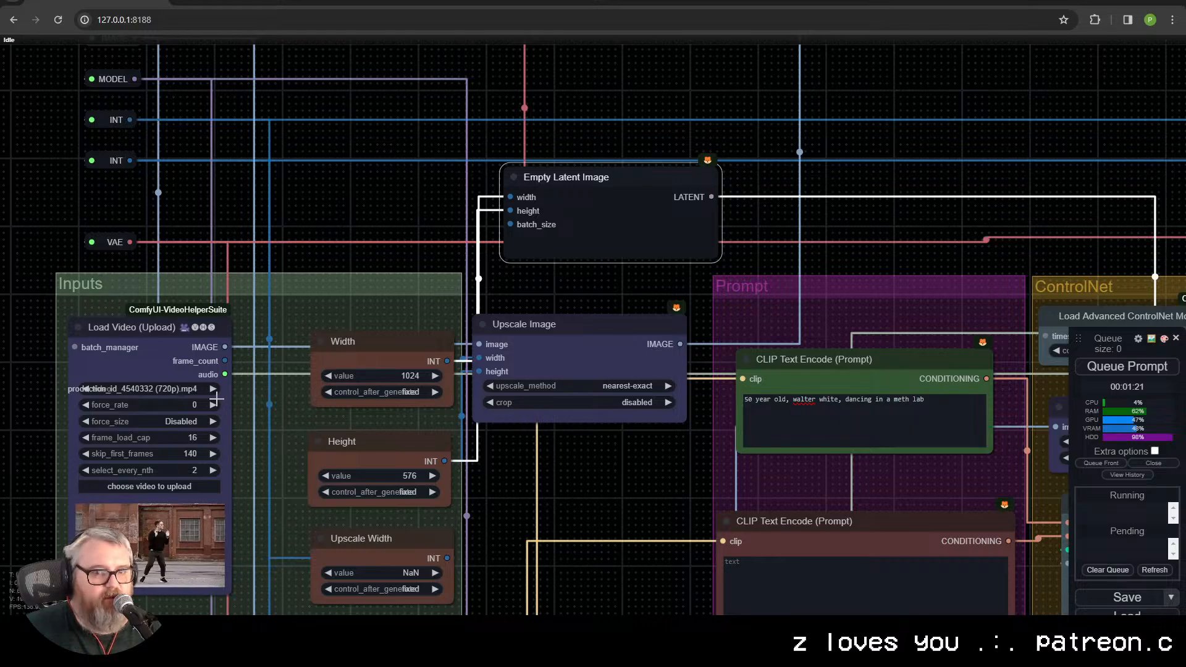
{"action": "left_click_drag", "start_coordinate": [224, 363], "coordinate": [535, 228]}
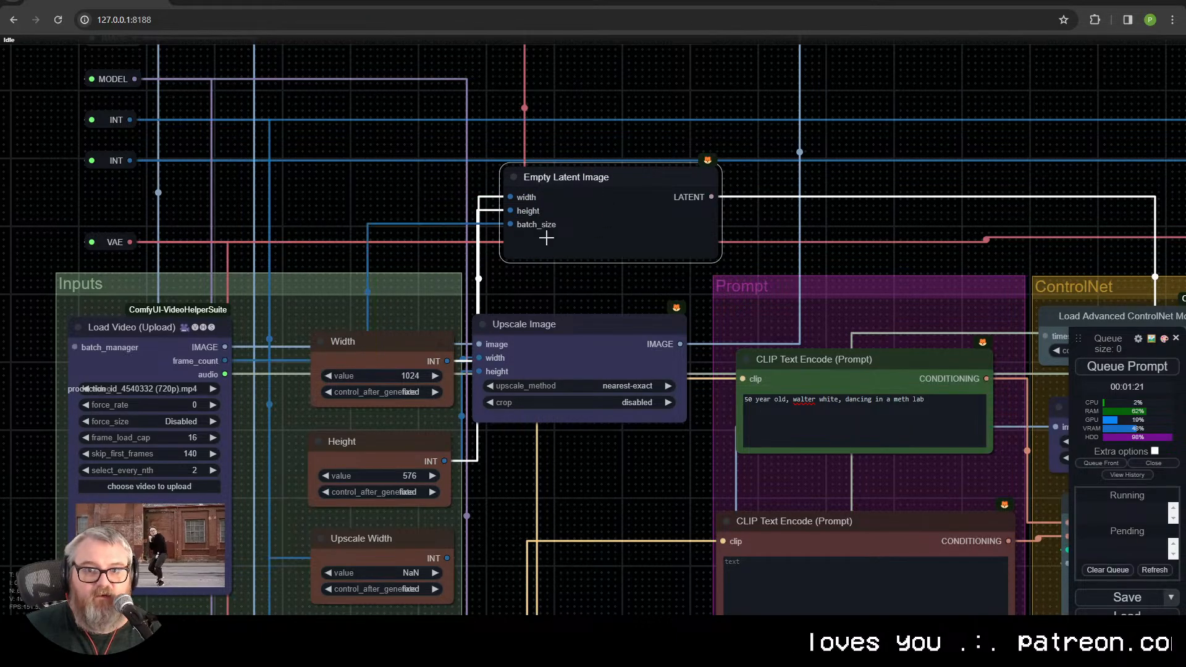
Step: Move the Empty Latent Image node back above the KSampler (Advanced) node of the Low Res Pass group
{"action": "left_click_drag", "start_coordinate": [621, 186], "coordinate": [713, 182]}
{"action": "left_click_drag", "start_coordinate": [726, 211], "coordinate": [236, 194]}
{"action": "left_click_drag", "start_coordinate": [194, 158], "coordinate": [758, 185]}
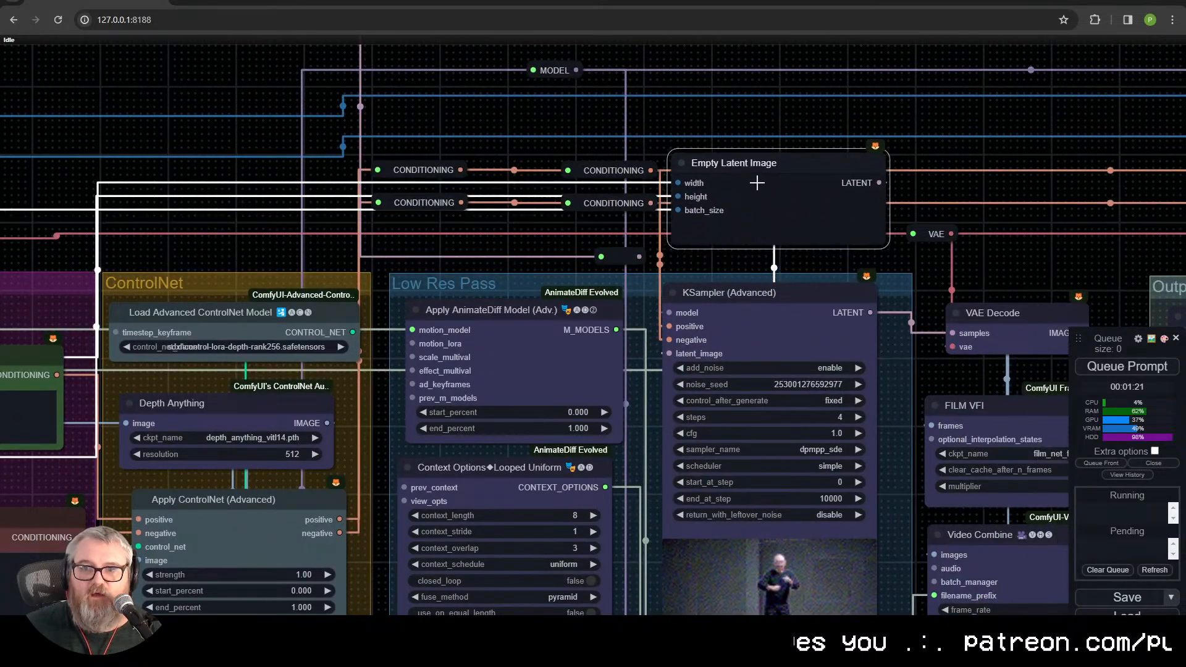
Step: Queue the prompt to generate the video with the empty latent wired in
{"action": "scroll", "coordinate": [694, 432], "scroll_direction": "down", "scroll_amount": 3}
{"action": "scroll", "coordinate": [837, 560], "scroll_direction": "down", "scroll_amount": 1}
{"action": "left_click_drag", "start_coordinate": [732, 558], "coordinate": [351, 359]}
{"action": "scroll", "coordinate": [497, 307], "scroll_direction": "down", "scroll_amount": 1}
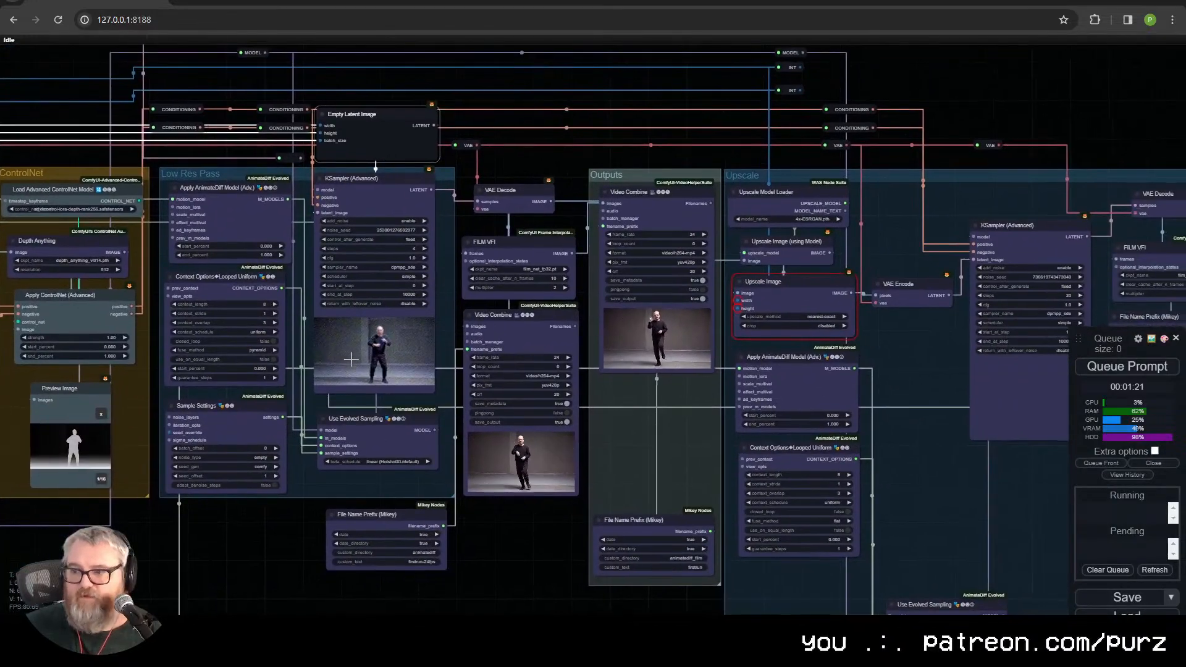
{"action": "left_click", "coordinate": [1142, 369]}
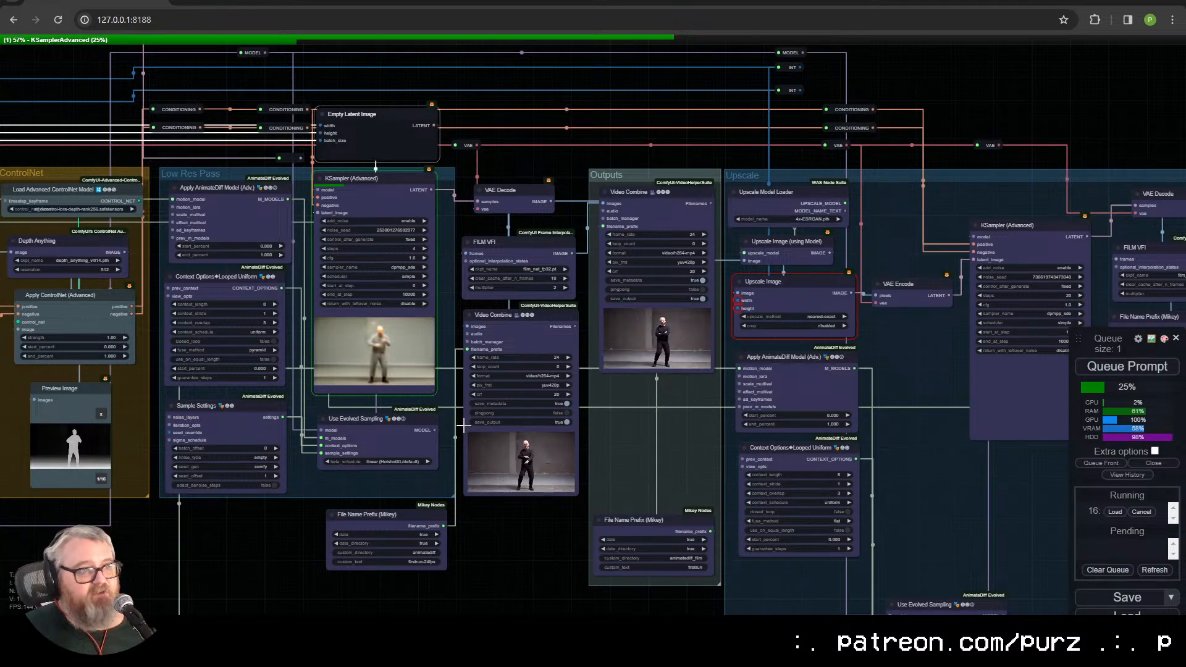
Step: Examine the Low Res Pass KSampler preview during generation and compare it with the previous Video Combine result
{"action": "scroll", "coordinate": [387, 352], "scroll_direction": "up", "scroll_amount": 4}
{"action": "scroll", "coordinate": [388, 353], "scroll_direction": "up", "scroll_amount": 8}
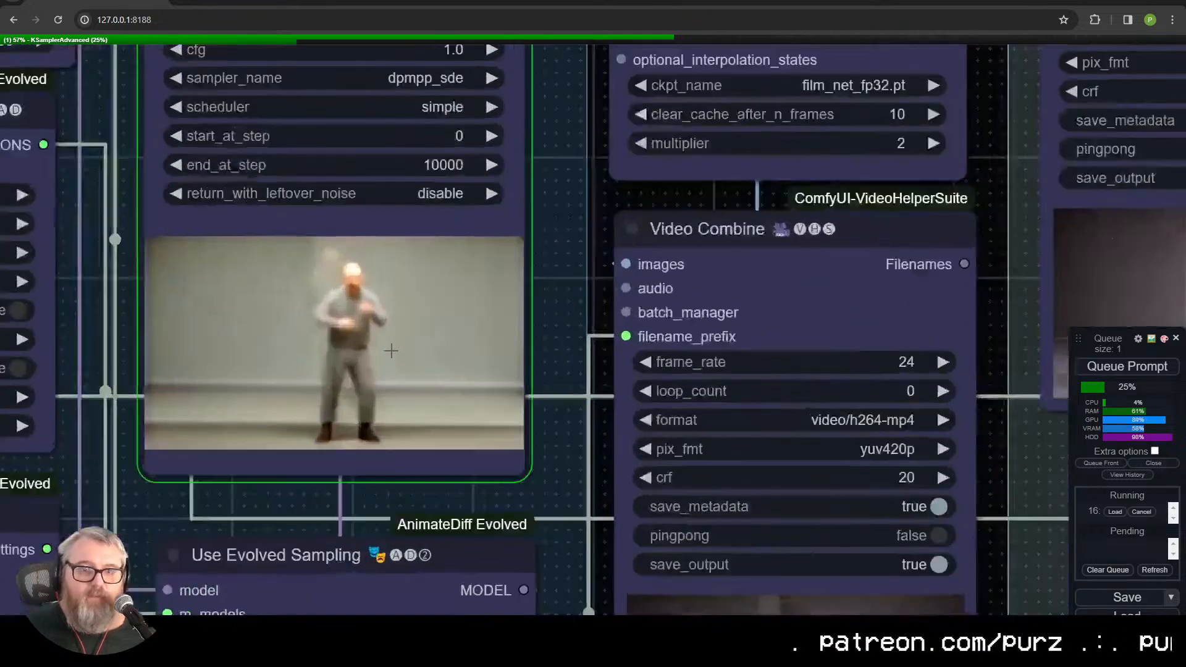
{"action": "scroll", "coordinate": [389, 333], "scroll_direction": "down", "scroll_amount": 10}
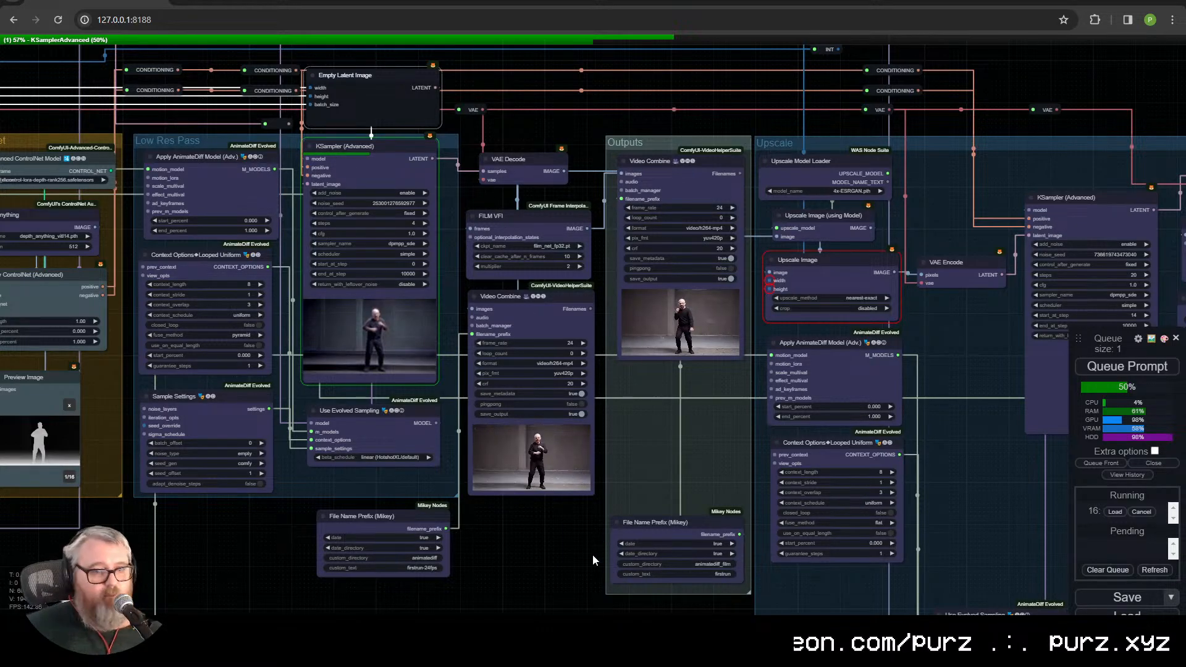
{"action": "scroll", "coordinate": [588, 541], "scroll_direction": "up", "scroll_amount": 15}
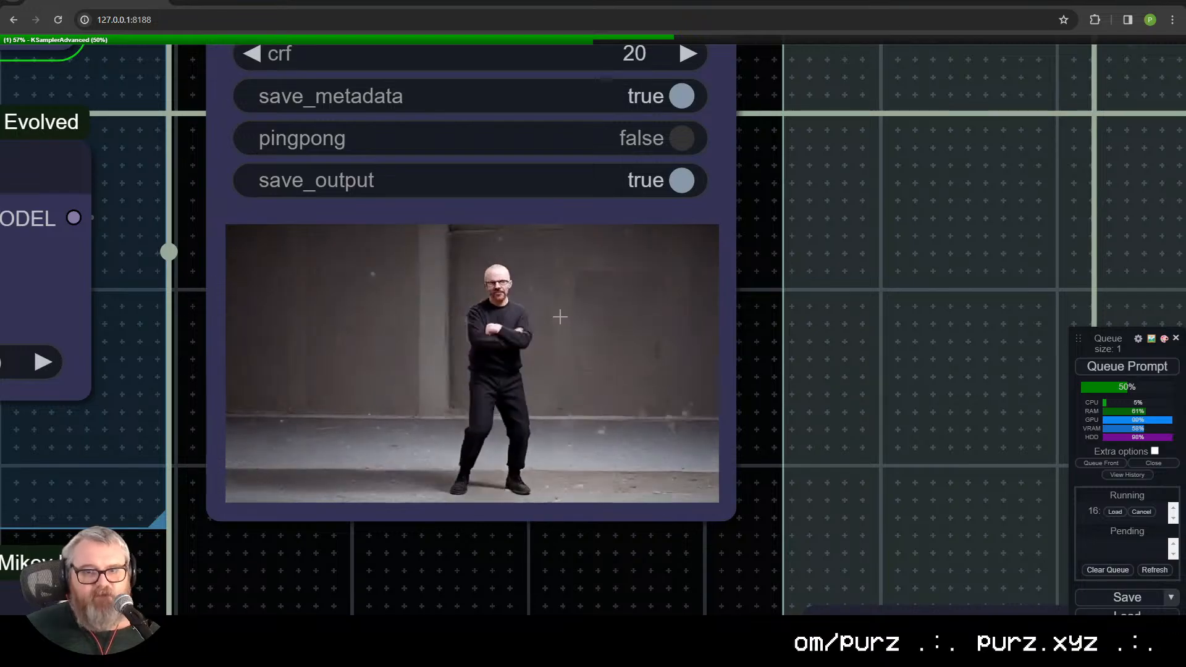
{"action": "scroll", "coordinate": [559, 318], "scroll_direction": "down", "scroll_amount": 12}
{"action": "scroll", "coordinate": [440, 463], "scroll_direction": "up", "scroll_amount": 5}
{"action": "scroll", "coordinate": [440, 464], "scroll_direction": "up", "scroll_amount": 8}
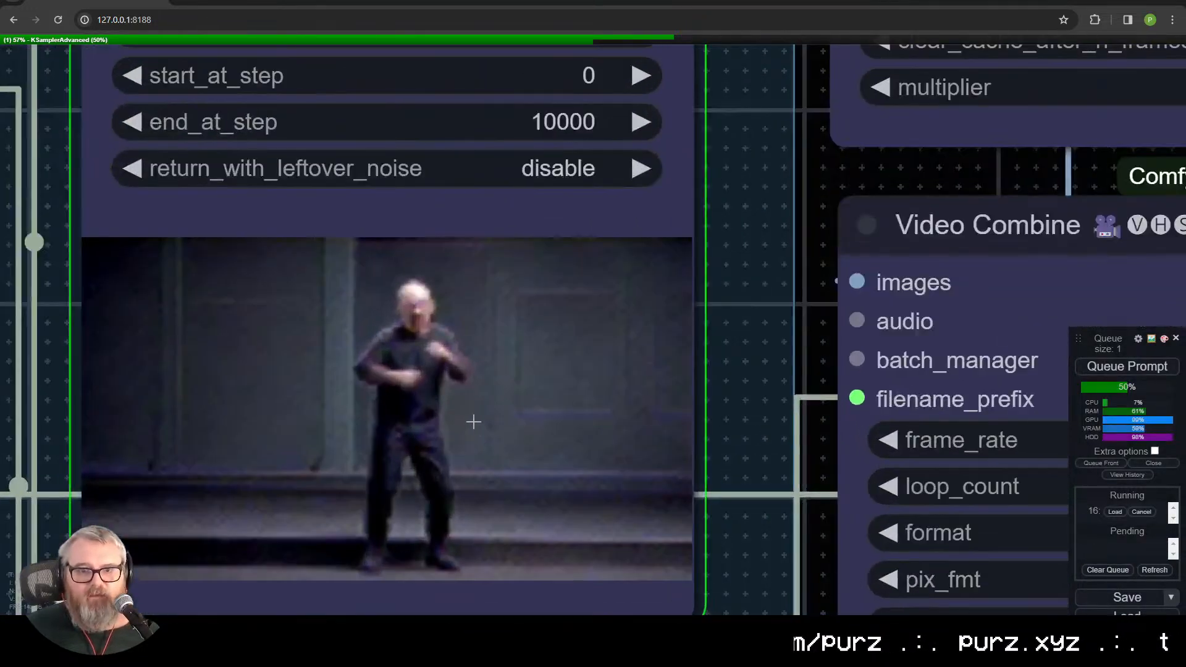
{"action": "scroll", "coordinate": [569, 293], "scroll_direction": "down", "scroll_amount": 8}
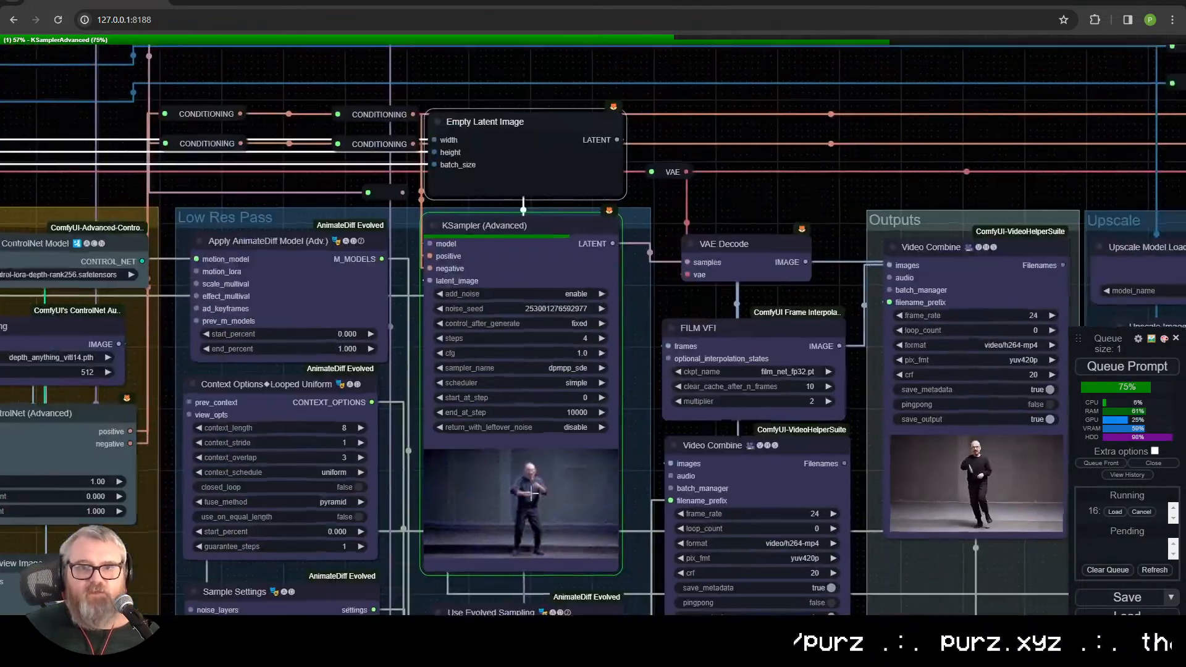
{"action": "scroll", "coordinate": [392, 208], "scroll_direction": "down", "scroll_amount": 2}
{"action": "left_click_drag", "start_coordinate": [334, 209], "coordinate": [817, 116]}
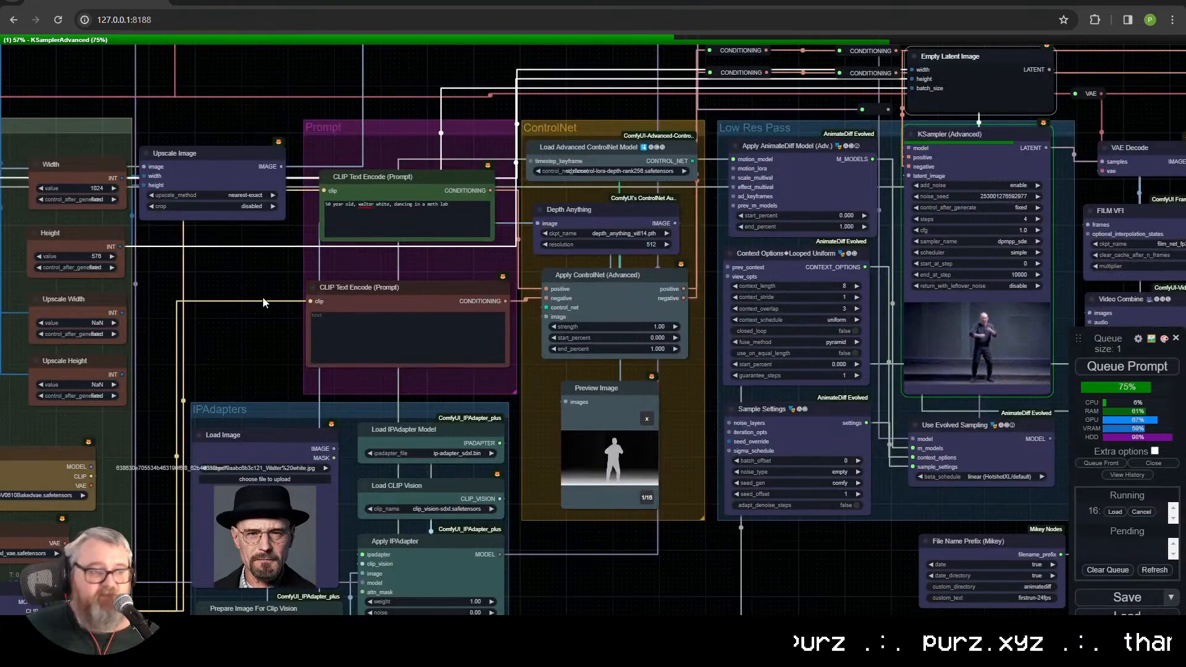
{"action": "scroll", "coordinate": [506, 378], "scroll_direction": "down", "scroll_amount": 5}
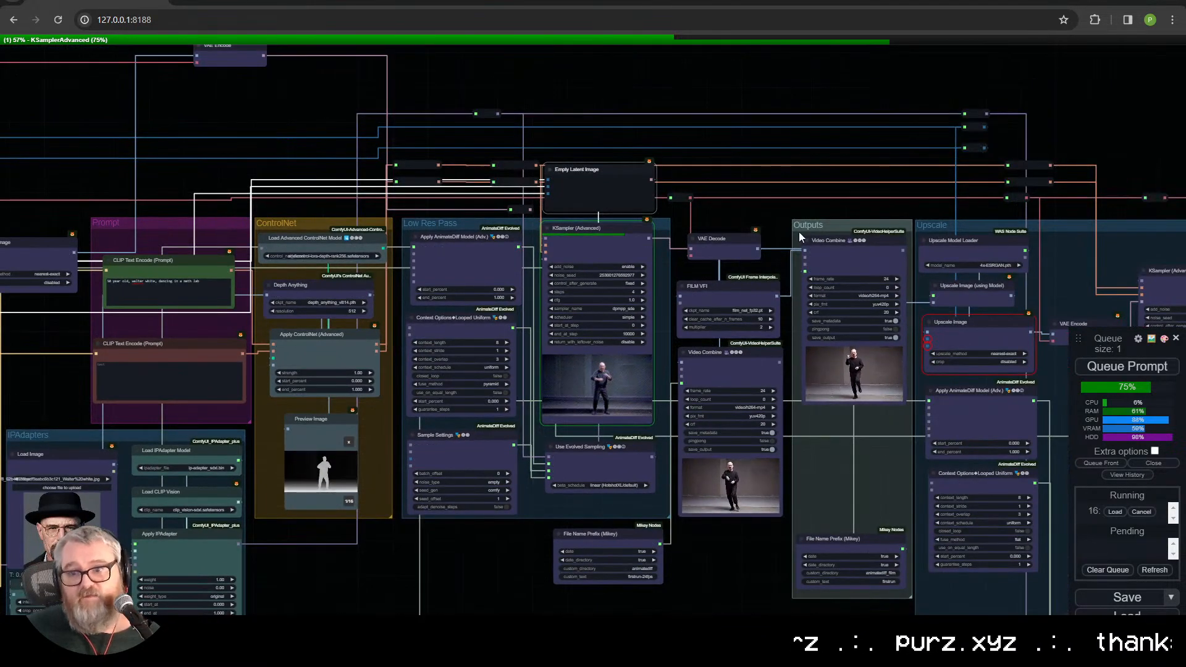
{"action": "left_click_drag", "start_coordinate": [798, 232], "coordinate": [562, 109]}
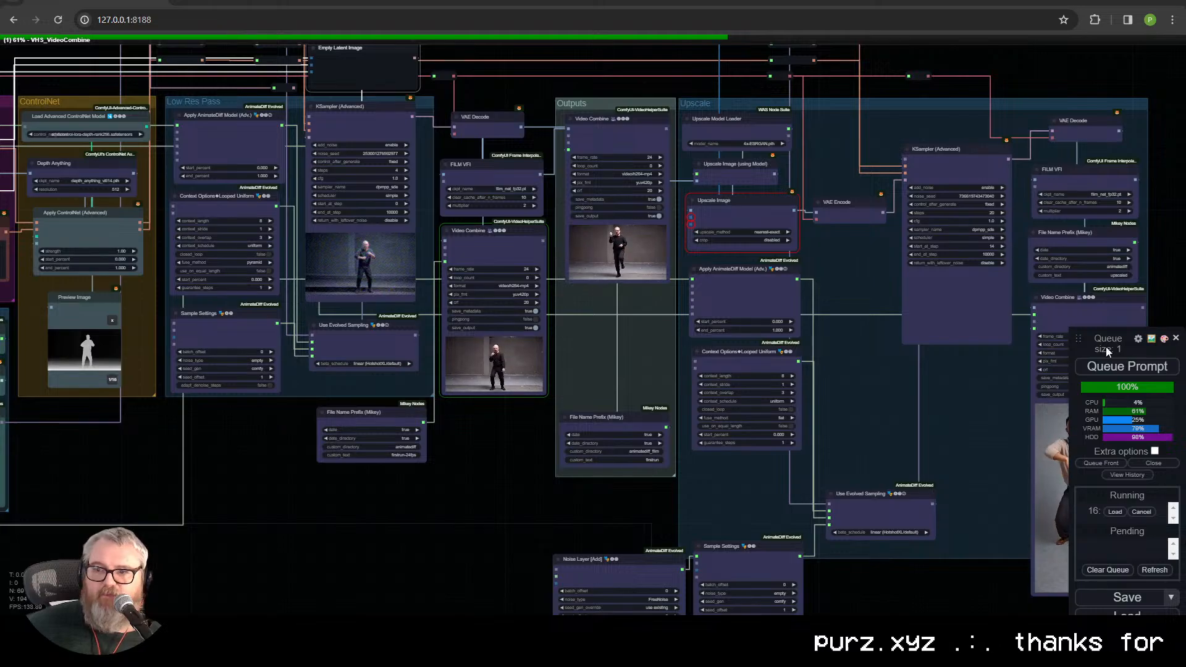
Step: Move the queue menu so all its entries fit on screen, and search the Manager's custom nodes for "crys"
{"action": "left_click_drag", "start_coordinate": [1105, 347], "coordinate": [1089, 56]}
{"action": "left_click", "coordinate": [1112, 448]}
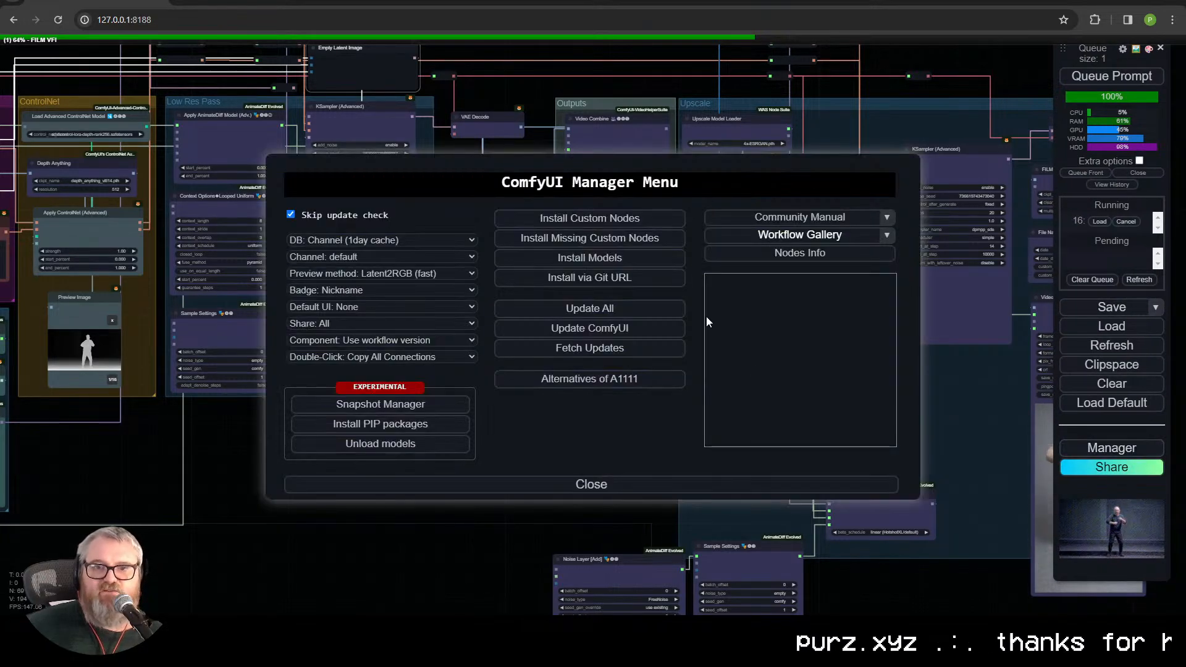
{"action": "left_click", "coordinate": [590, 218]}
{"action": "left_click", "coordinate": [918, 115]}
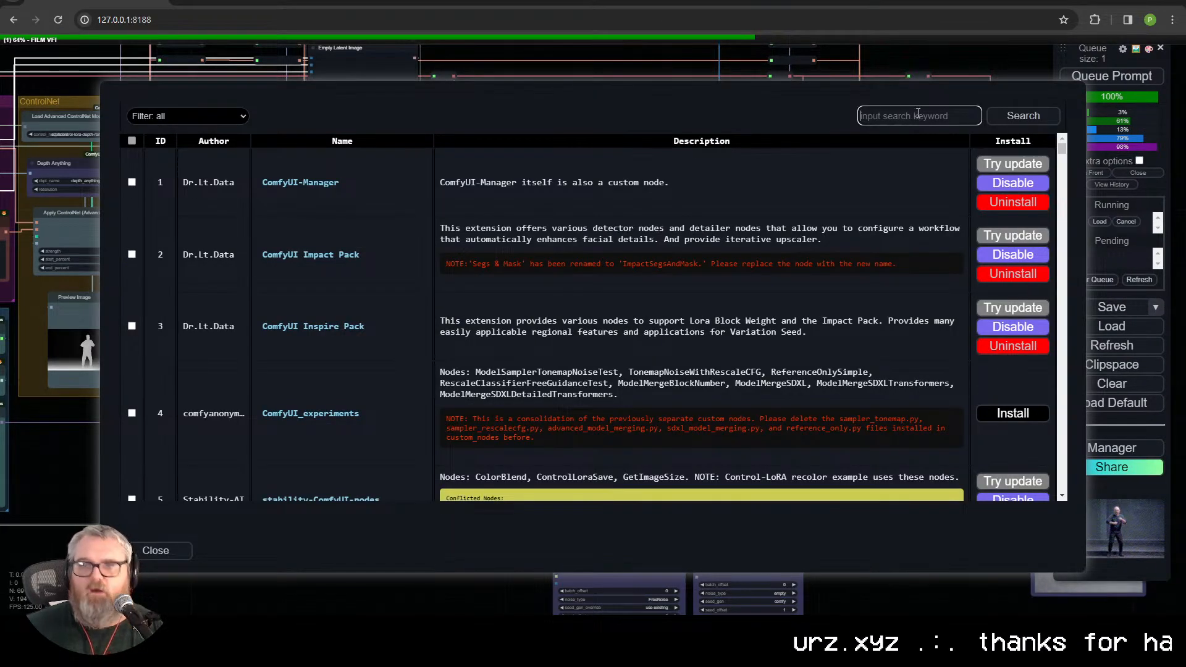
{"action": "type", "text": "chry"}
{"action": "key", "text": "Return"}
{"action": "key", "text": "BackSpace"}
{"action": "key", "text": "BackSpace"}
{"action": "key", "text": "BackSpace"}
{"action": "key", "text": "Return"}
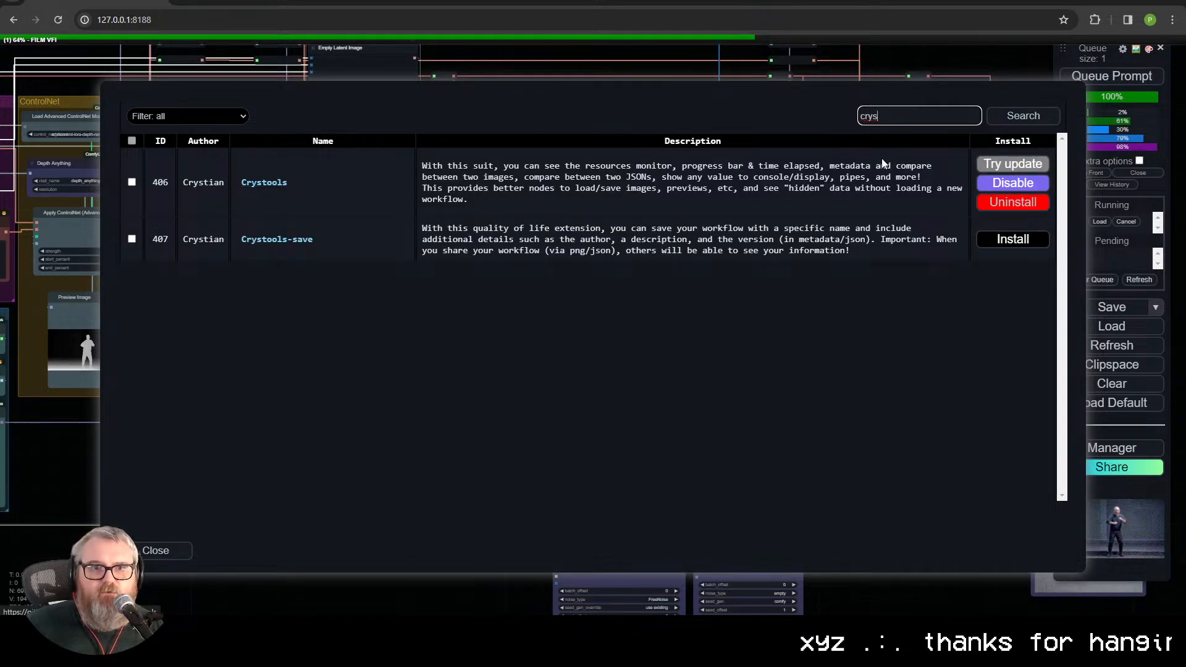
Step: View the Crystools repository page, then return and close the ComfyUI Manager
{"action": "left_click", "coordinate": [264, 183]}
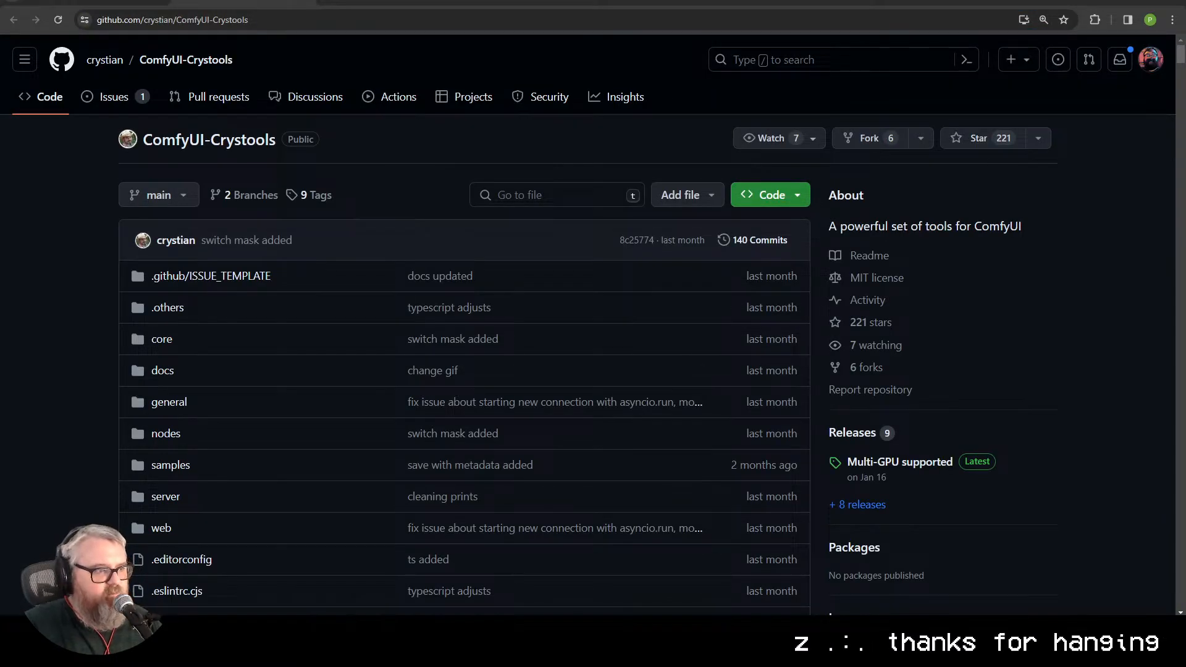
{"action": "key", "text": "ctrl+w"}
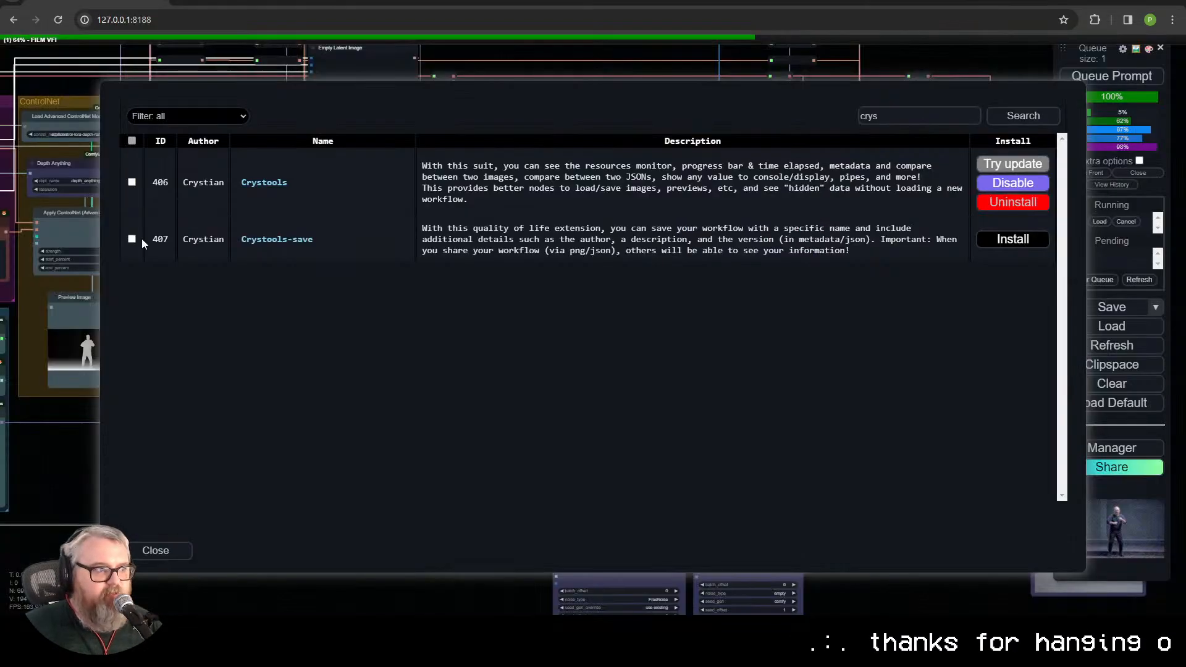
{"action": "left_click", "coordinate": [170, 549]}
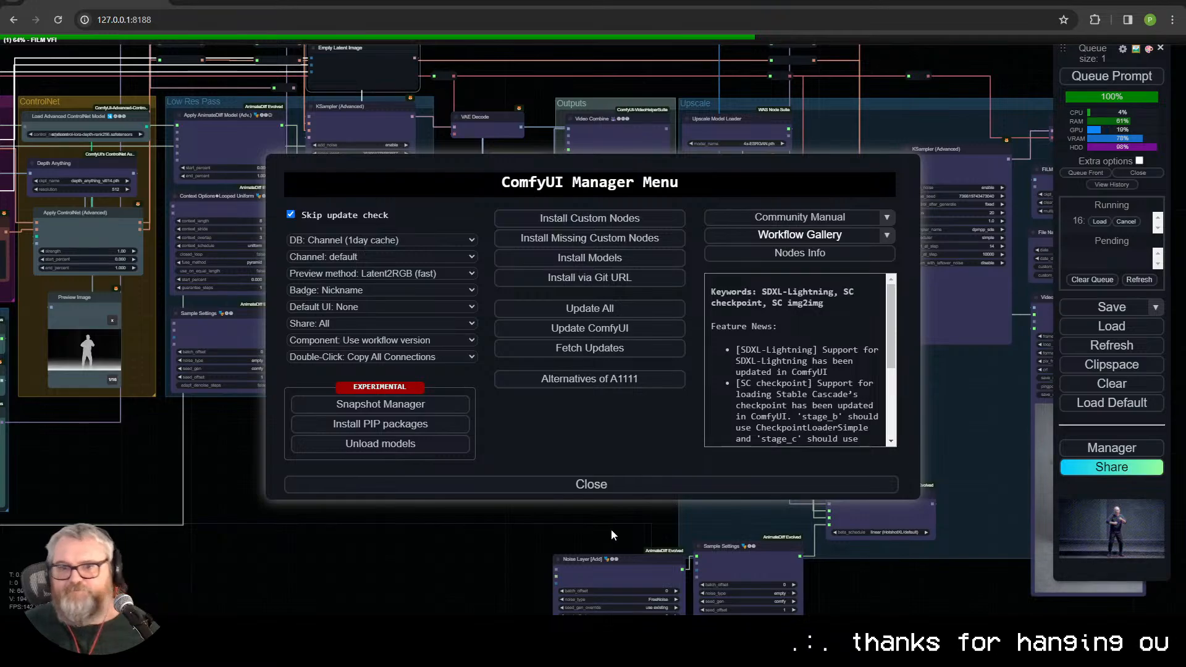
{"action": "left_click", "coordinate": [586, 484]}
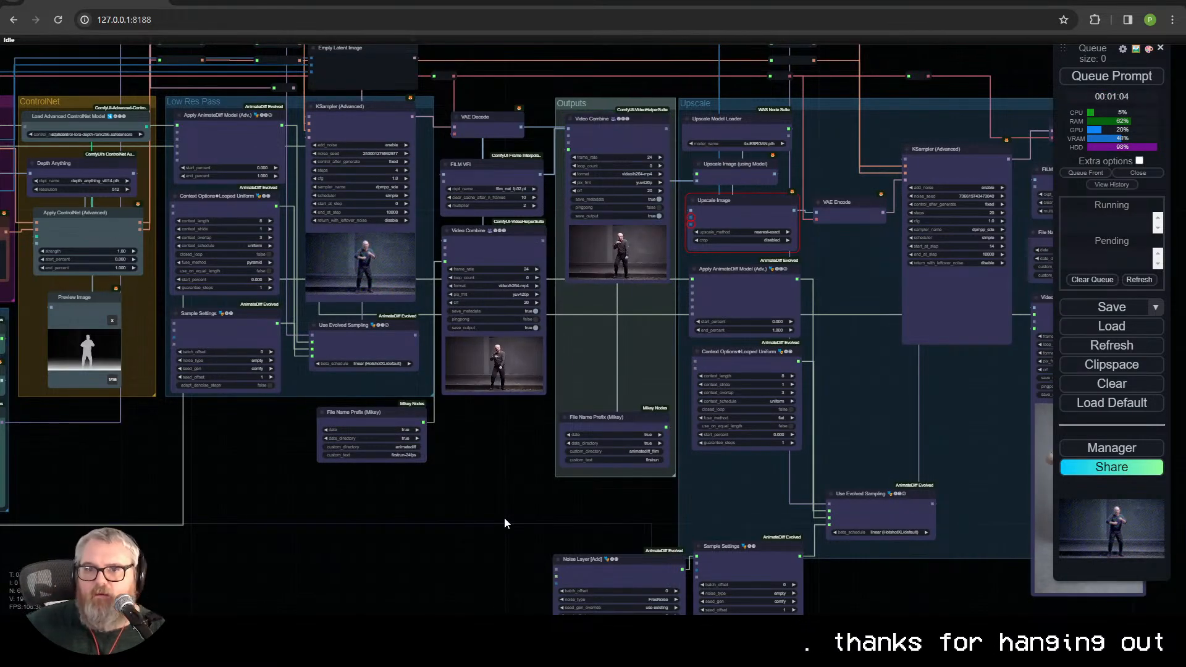
Step: Set the Load Video node's select_every_nth to 1 and frame_load_cap to 32
{"action": "scroll", "coordinate": [505, 416], "scroll_direction": "up", "scroll_amount": 5}
{"action": "scroll", "coordinate": [638, 537], "scroll_direction": "up", "scroll_amount": 6}
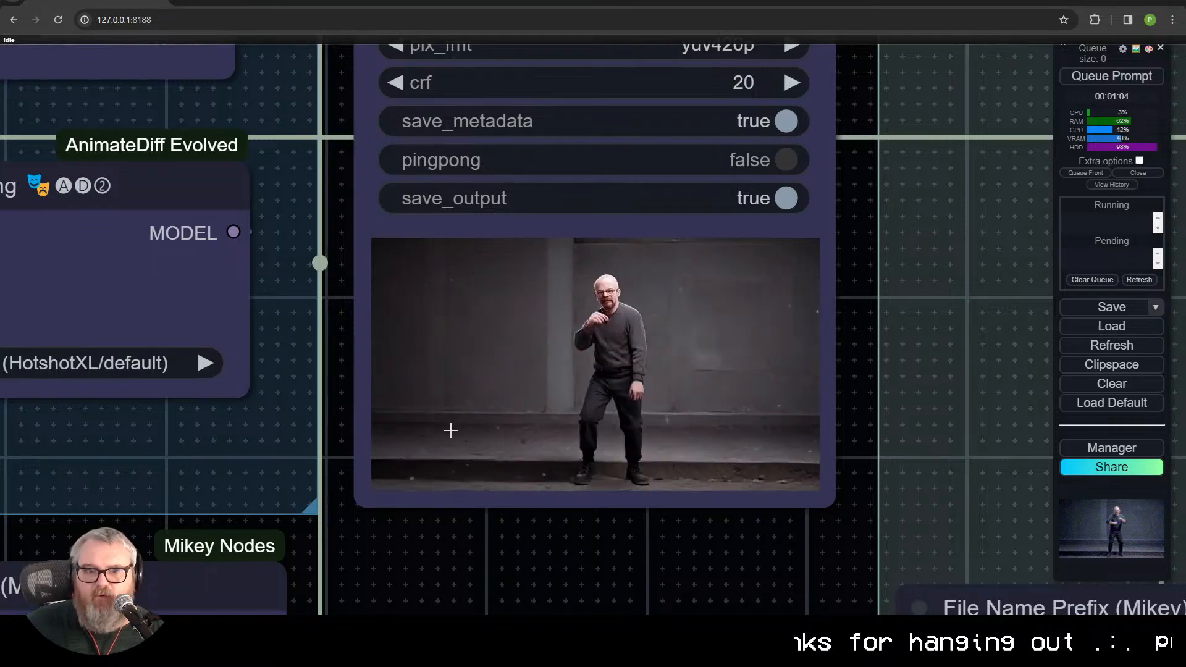
{"action": "scroll", "coordinate": [441, 456], "scroll_direction": "down", "scroll_amount": 5}
{"action": "scroll", "coordinate": [442, 456], "scroll_direction": "down", "scroll_amount": 6}
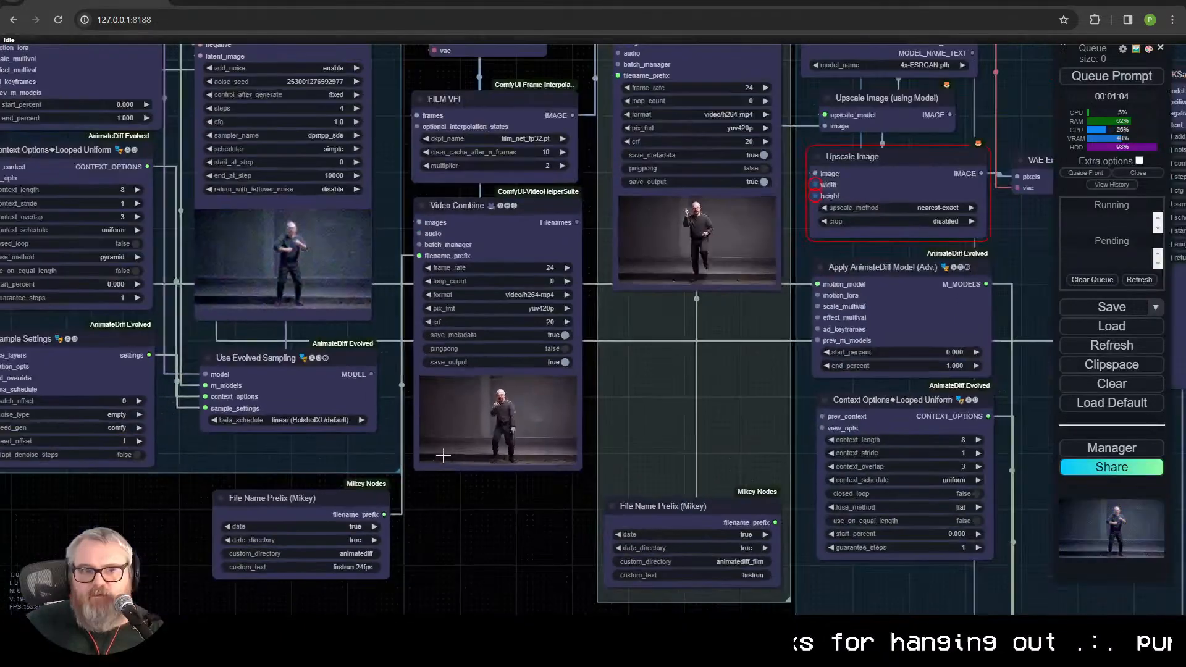
{"action": "left_click_drag", "start_coordinate": [454, 489], "coordinate": [1086, 494]}
{"action": "left_click_drag", "start_coordinate": [389, 433], "coordinate": [524, 576]}
{"action": "left_click_drag", "start_coordinate": [150, 364], "coordinate": [769, 363]}
{"action": "left_click", "coordinate": [335, 295]}
{"action": "left_click", "coordinate": [423, 268]}
{"action": "type", "text": "32"}
{"action": "key", "text": "Return"}
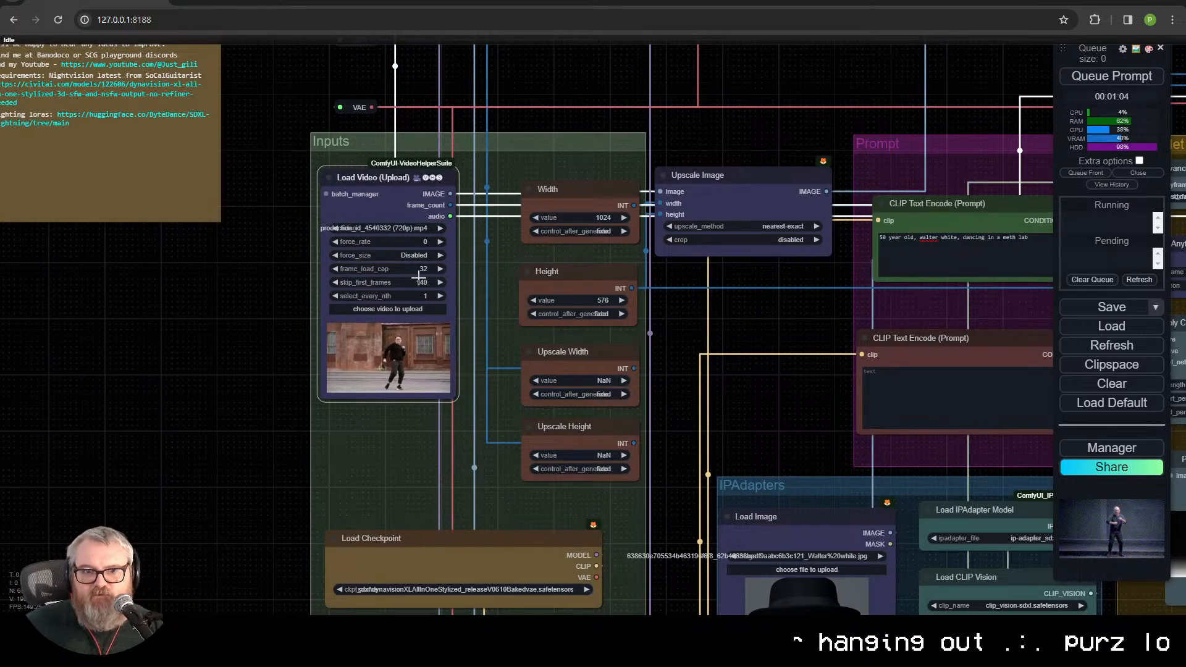
Step: Set the Load Video node's frame_load_cap to 64 and queue the prompt
{"action": "left_click", "coordinate": [423, 272]}
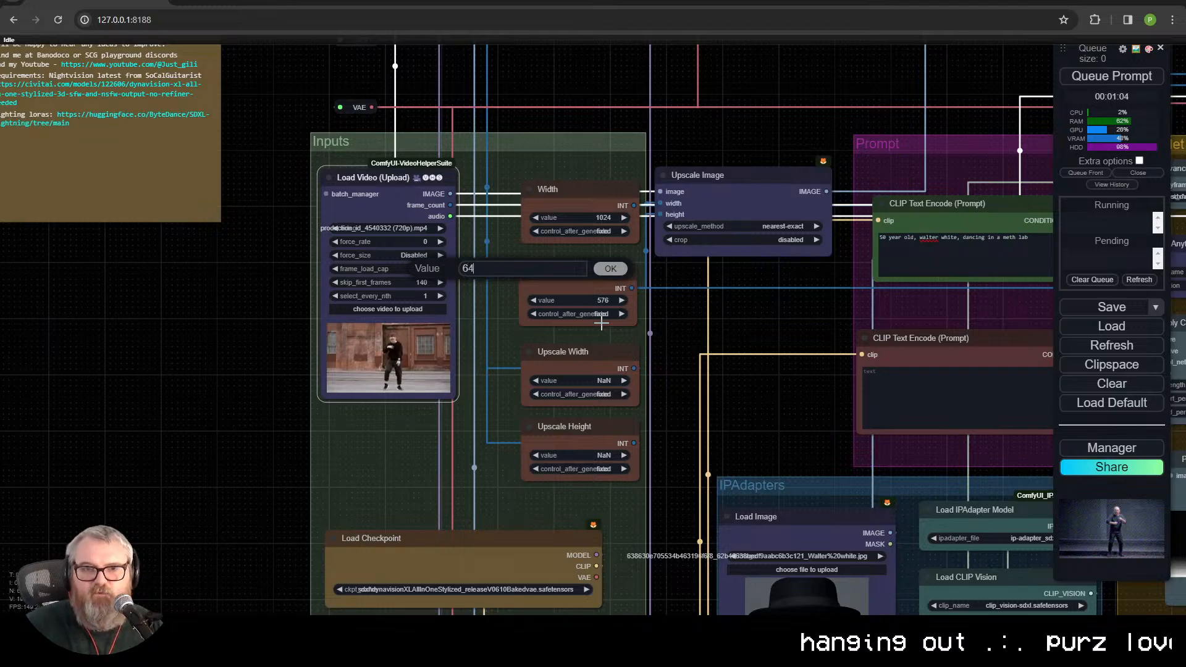
{"action": "type", "text": "64"}
{"action": "key", "text": "Return"}
{"action": "key", "text": "ctrl+Return"}
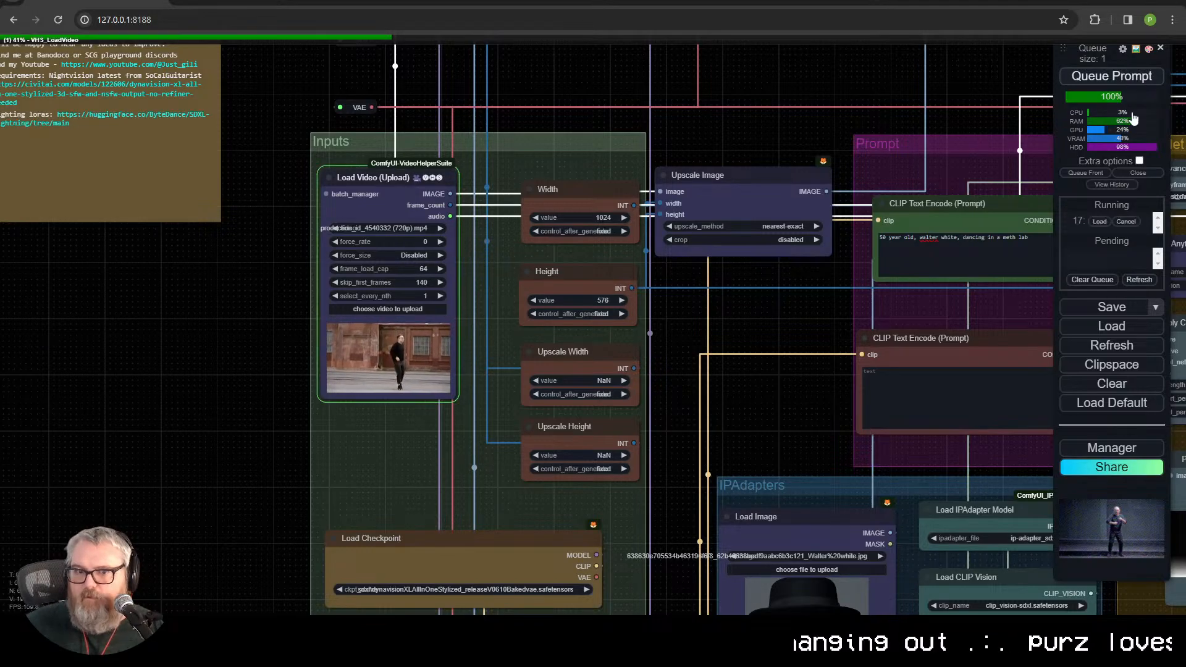
Step: Inspect the finished video in the Video Combine node below FILM VFI up close for motion and facial detail
{"action": "scroll", "coordinate": [783, 371], "scroll_direction": "down", "scroll_amount": 2}
{"action": "left_click_drag", "start_coordinate": [784, 368], "coordinate": [436, 554]}
{"action": "left_click_drag", "start_coordinate": [789, 534], "coordinate": [433, 525]}
{"action": "scroll", "coordinate": [459, 518], "scroll_direction": "up", "scroll_amount": 16}
{"action": "left_click_drag", "start_coordinate": [395, 414], "coordinate": [723, 610]}
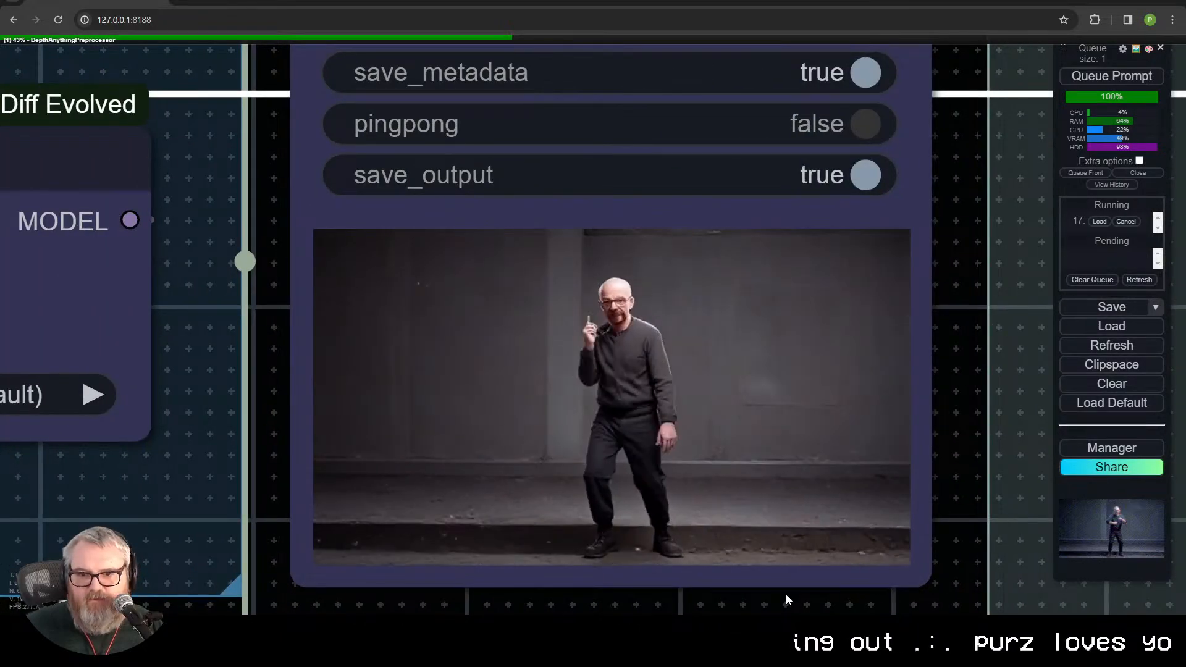
{"action": "scroll", "coordinate": [777, 572], "scroll_direction": "up", "scroll_amount": 2}
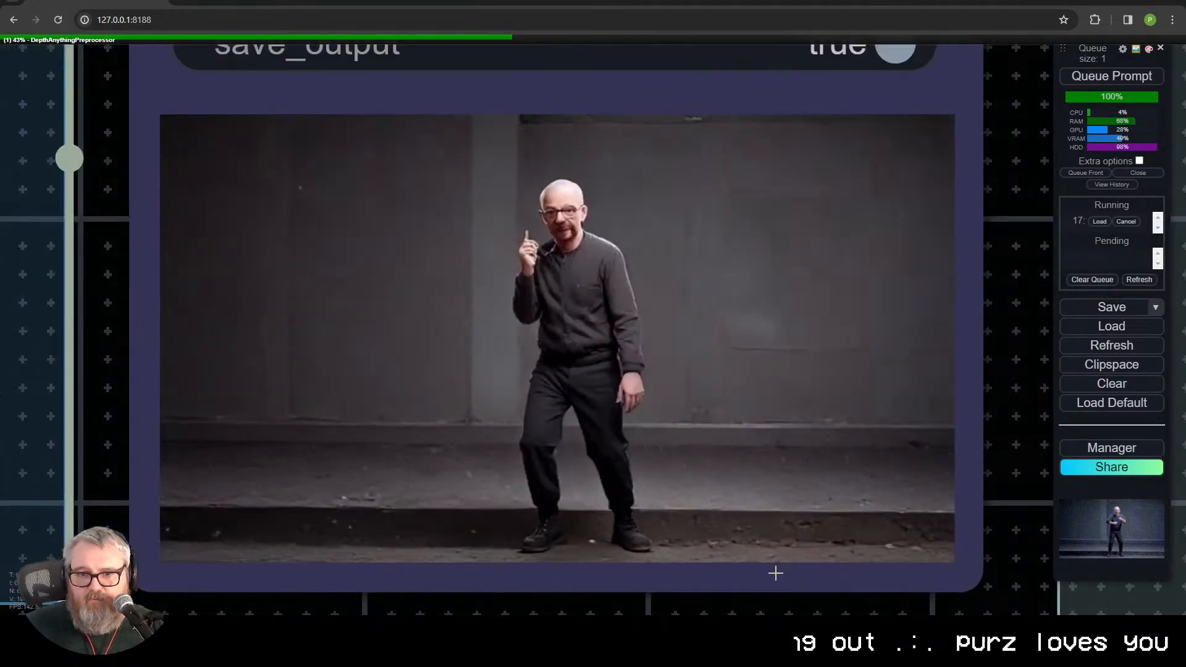
{"action": "scroll", "coordinate": [735, 516], "scroll_direction": "down", "scroll_amount": 1}
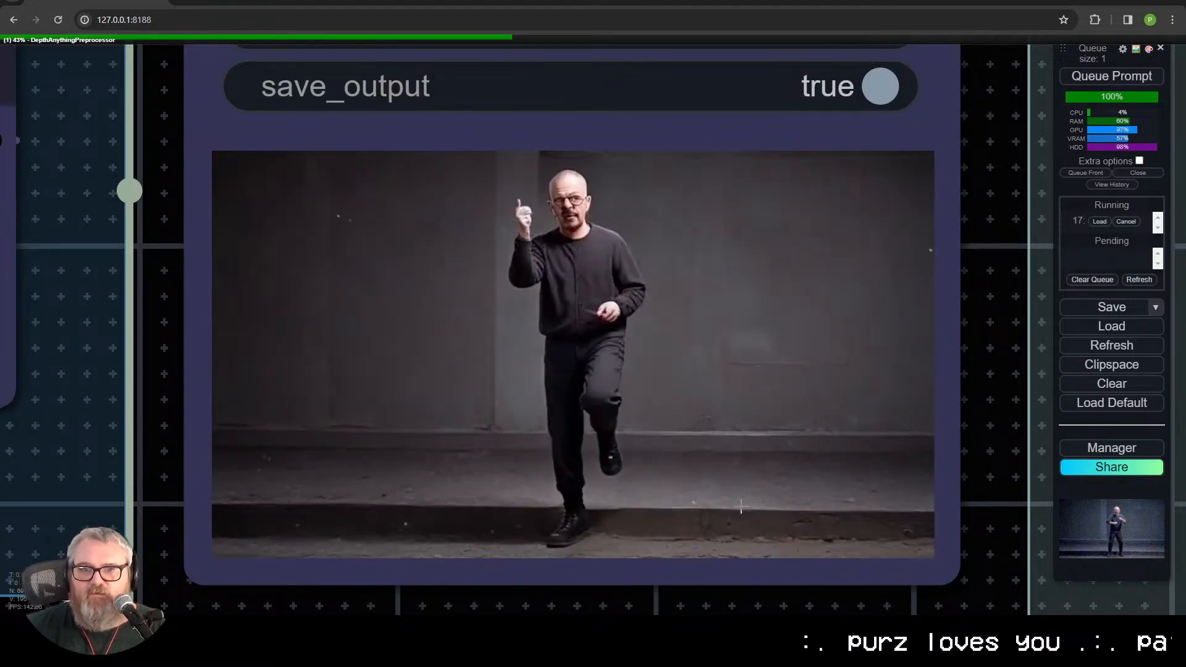
{"action": "scroll", "coordinate": [977, 221], "scroll_direction": "down", "scroll_amount": 9}
{"action": "scroll", "coordinate": [637, 450], "scroll_direction": "down", "scroll_amount": 5}
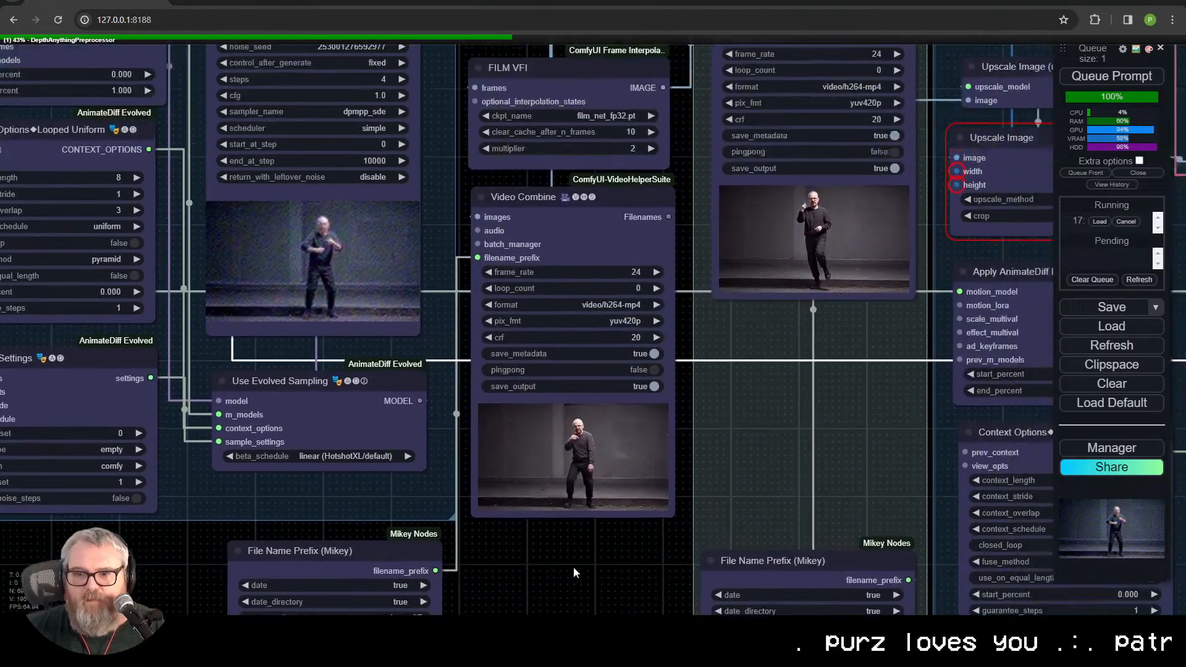
{"action": "left_click_drag", "start_coordinate": [573, 567], "coordinate": [560, 587]}
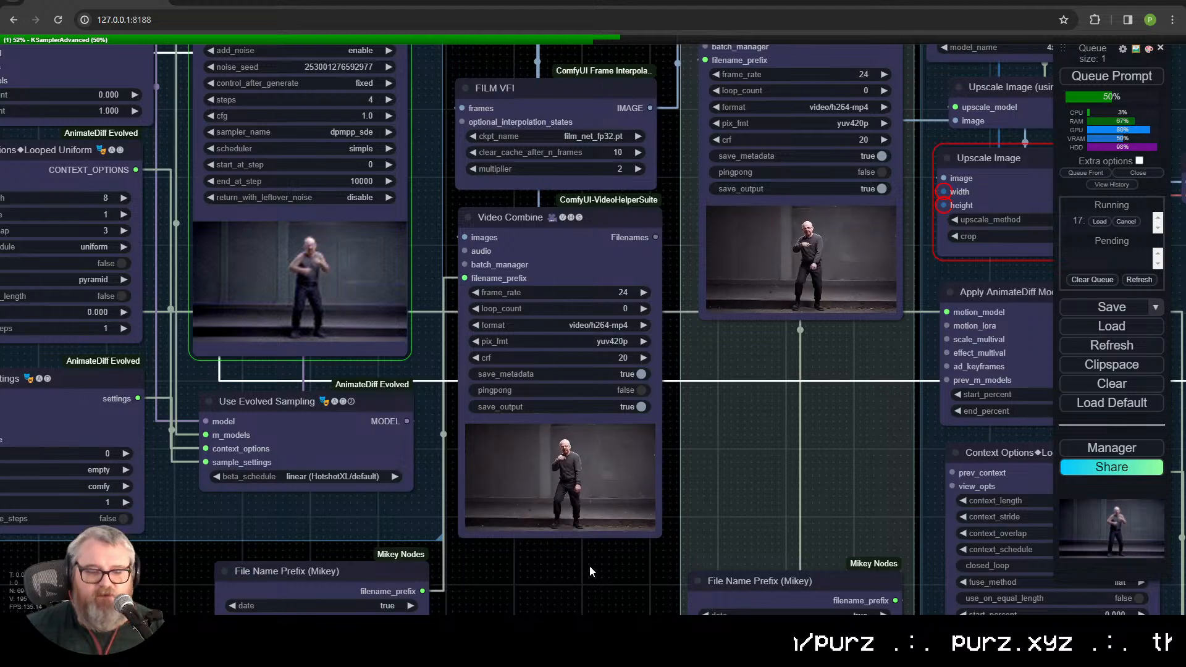
Step: Open the ByteDance SDXL-Lightning repository on Hugging Face in a new browser tab and go to its model card
{"action": "key", "text": "ctrl+t"}
{"action": "type", "text": "sdxl"}
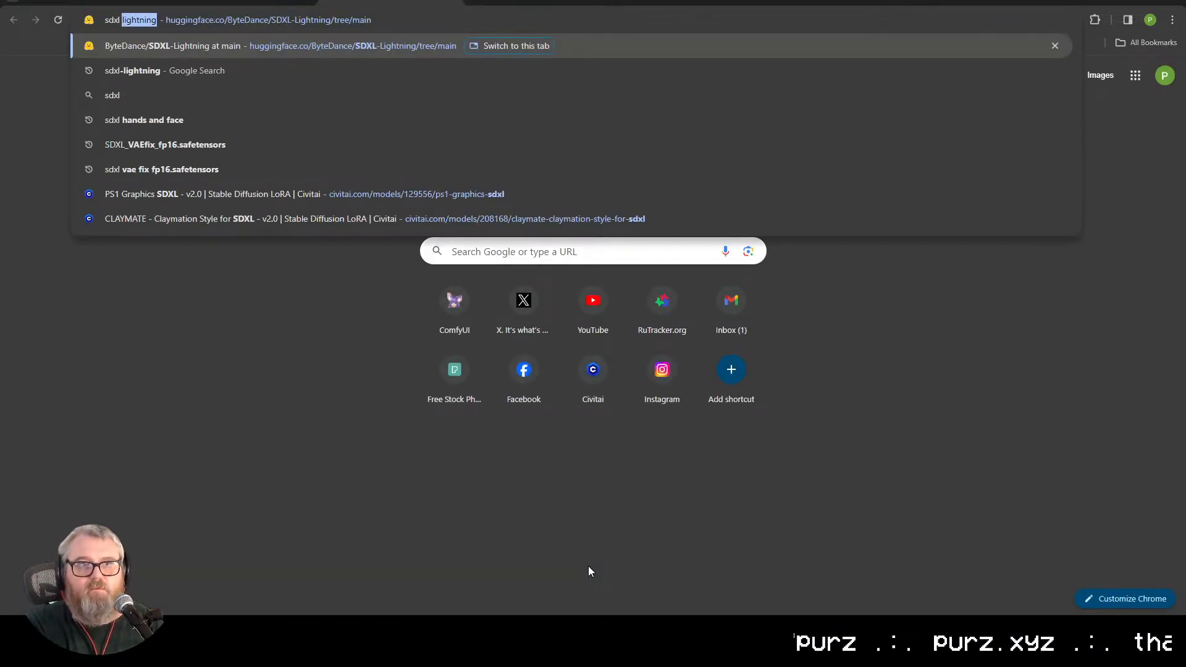
{"action": "key", "text": "Return"}
{"action": "key", "text": "ctrl+l"}
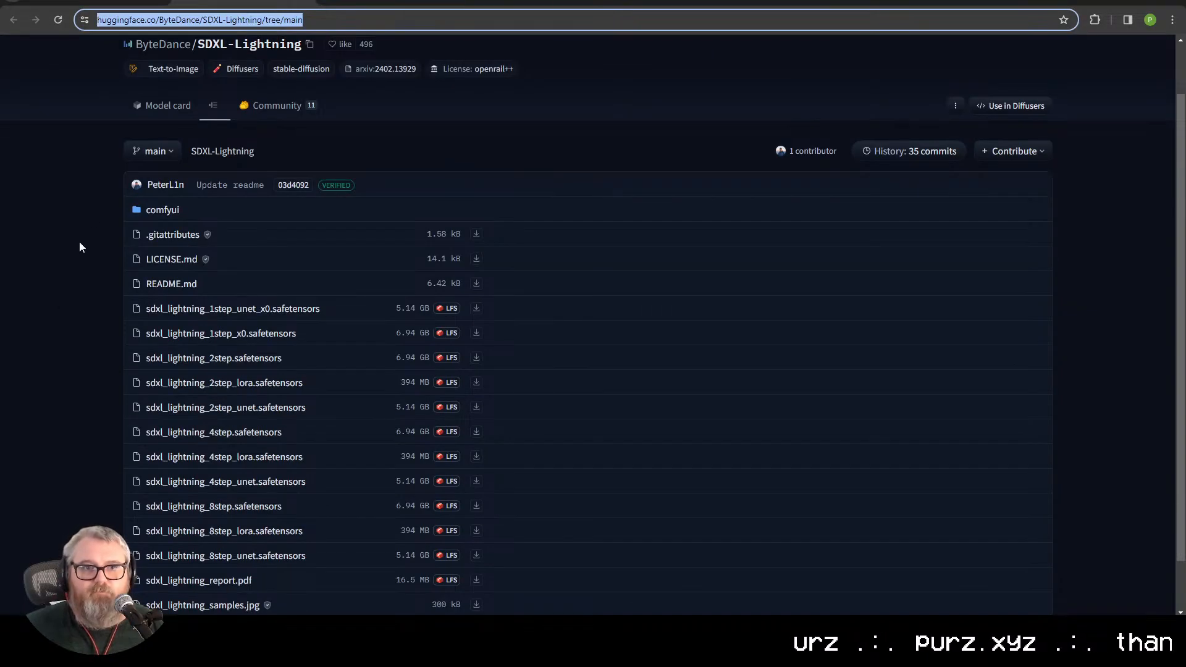
{"action": "scroll", "coordinate": [171, 164], "scroll_direction": "down", "scroll_amount": 1}
{"action": "scroll", "coordinate": [209, 147], "scroll_direction": "up", "scroll_amount": 2}
{"action": "left_click", "coordinate": [150, 165]}
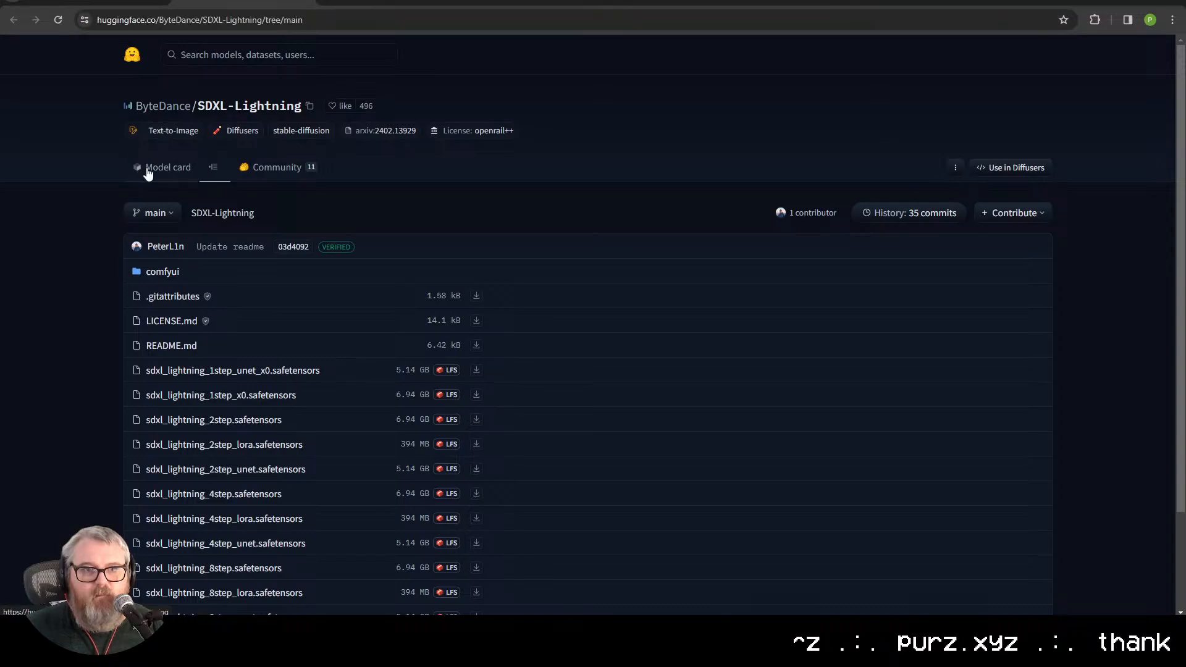
Step: Read through the SDXL-Lightning model card, covering the model description, Diffusers usage and ComfyUI usage sections
{"action": "scroll", "coordinate": [242, 429], "scroll_direction": "down", "scroll_amount": 5}
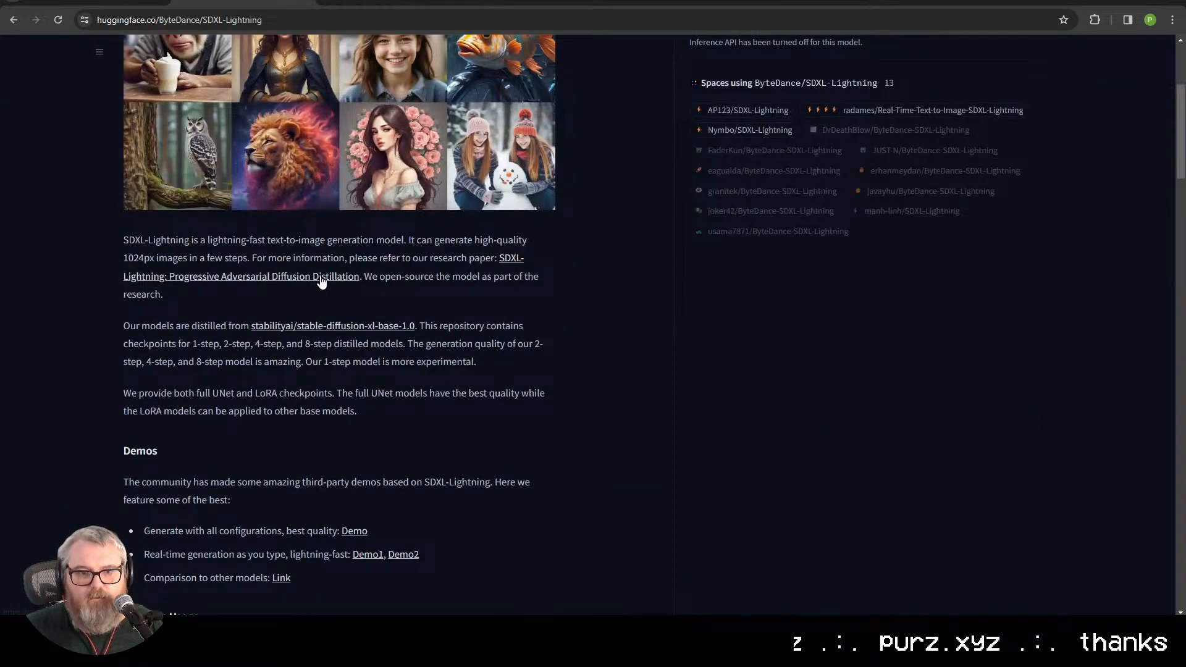
{"action": "scroll", "coordinate": [272, 391], "scroll_direction": "down", "scroll_amount": 15}
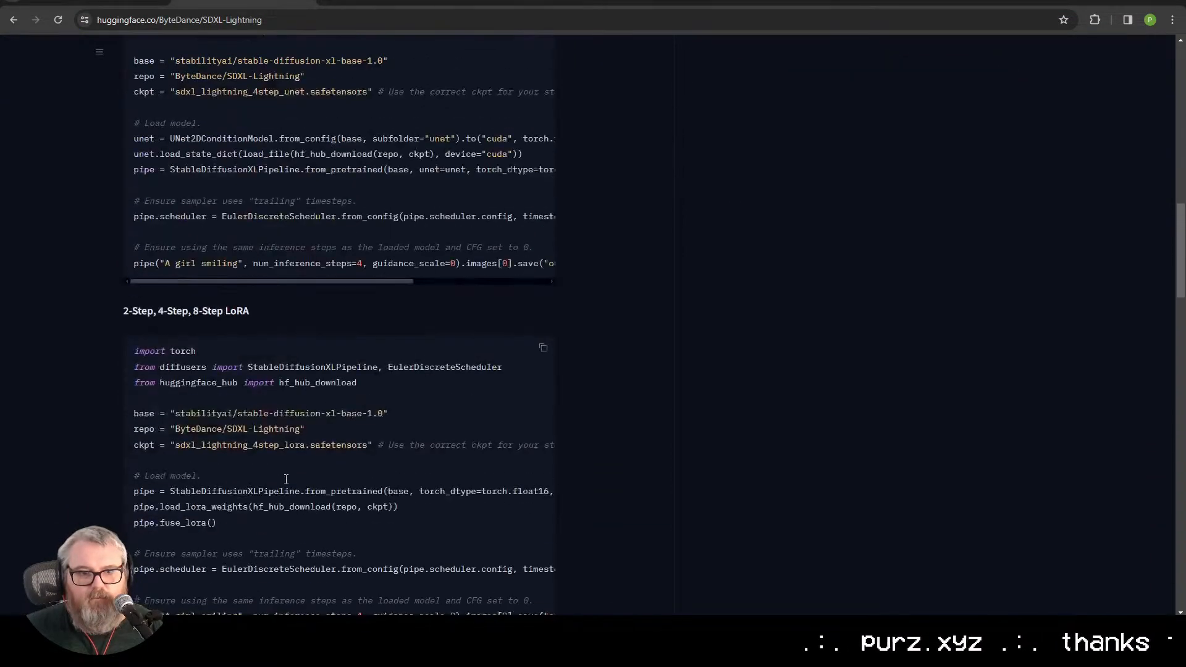
{"action": "scroll", "coordinate": [286, 476], "scroll_direction": "down", "scroll_amount": 15}
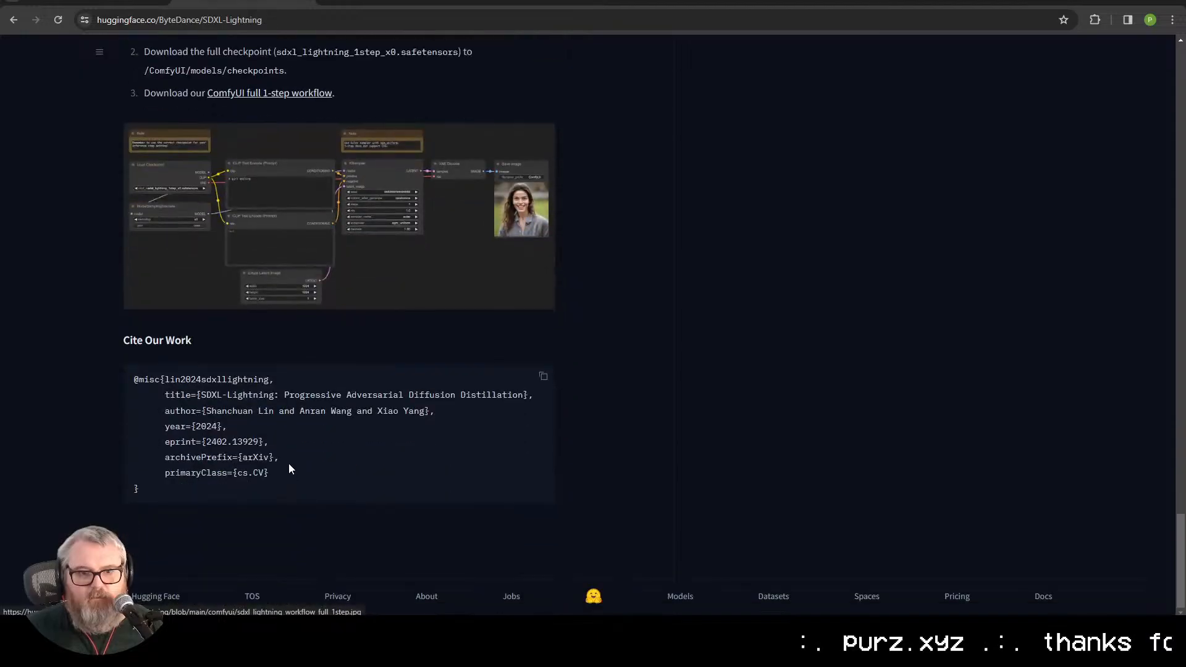
{"action": "scroll", "coordinate": [287, 470], "scroll_direction": "up", "scroll_amount": 5}
{"action": "scroll", "coordinate": [284, 463], "scroll_direction": "up", "scroll_amount": 15}
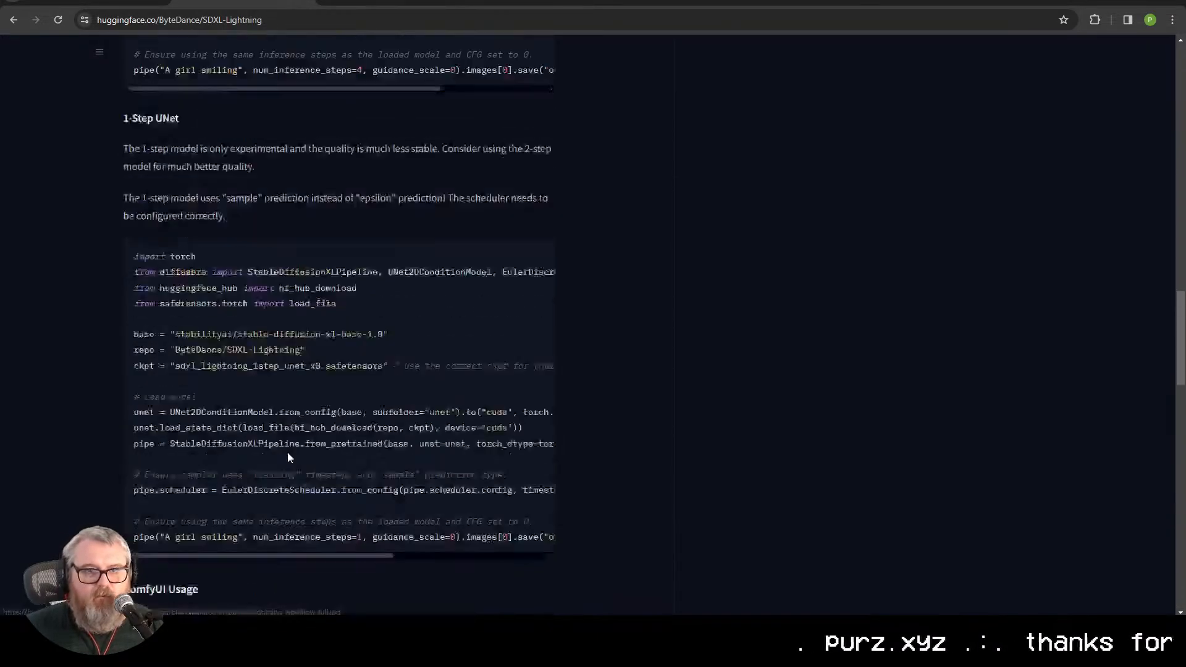
{"action": "scroll", "coordinate": [286, 452], "scroll_direction": "up", "scroll_amount": 15}
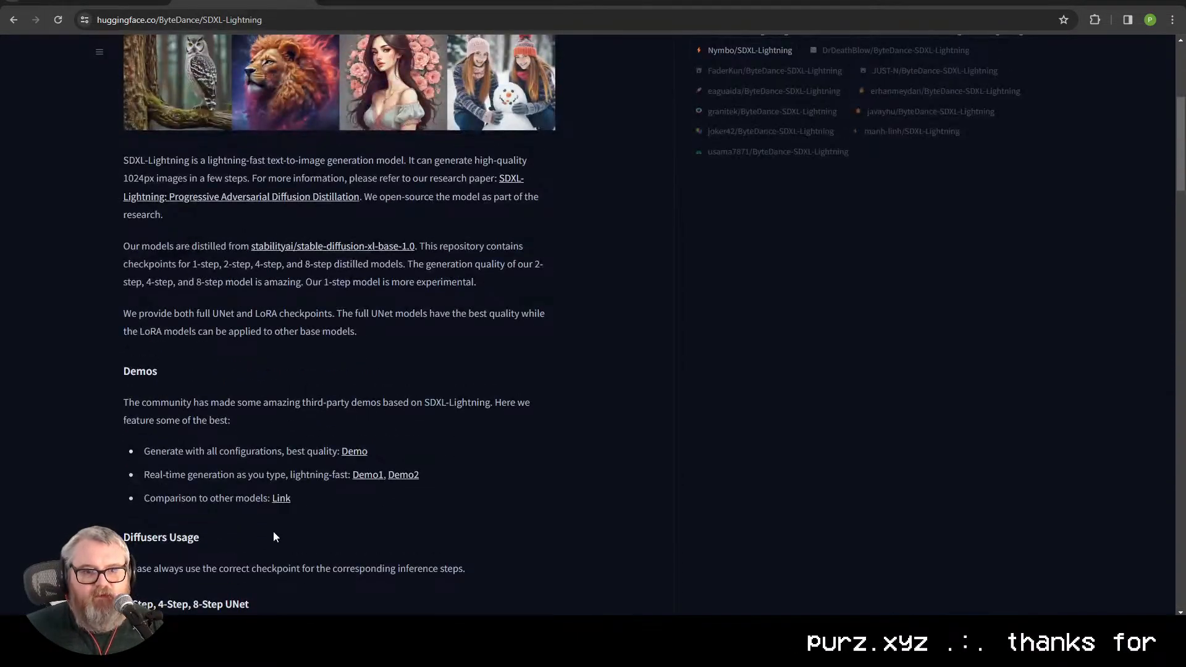
{"action": "scroll", "coordinate": [284, 564], "scroll_direction": "up", "scroll_amount": 1}
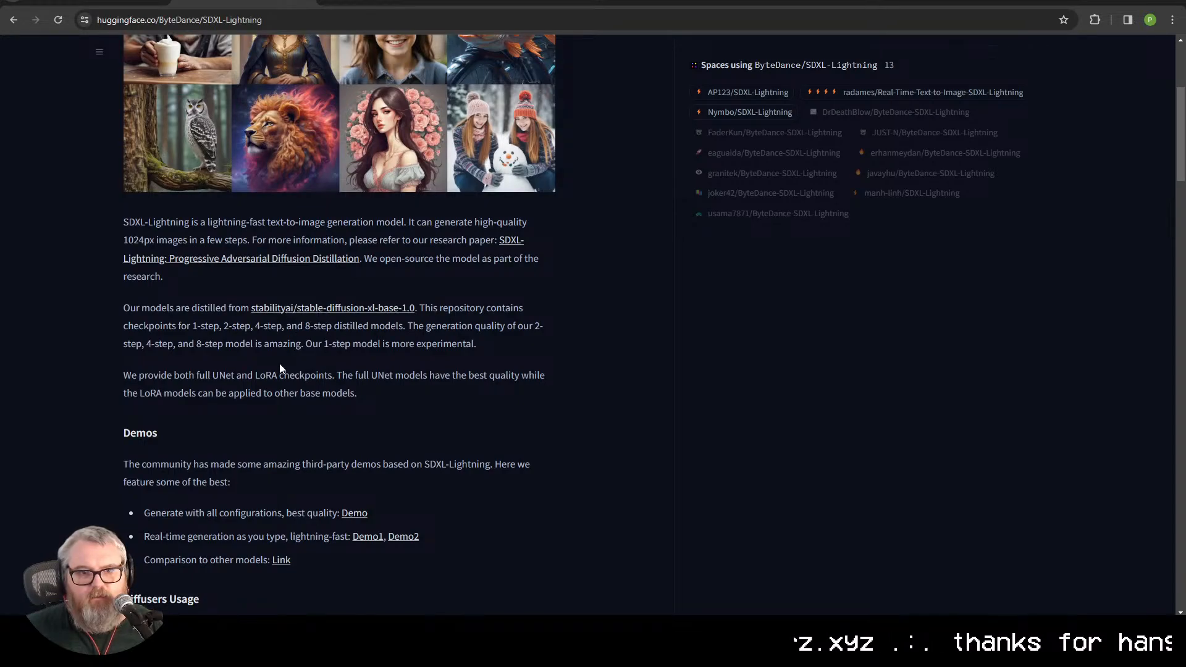
{"action": "scroll", "coordinate": [278, 398], "scroll_direction": "up", "scroll_amount": 4}
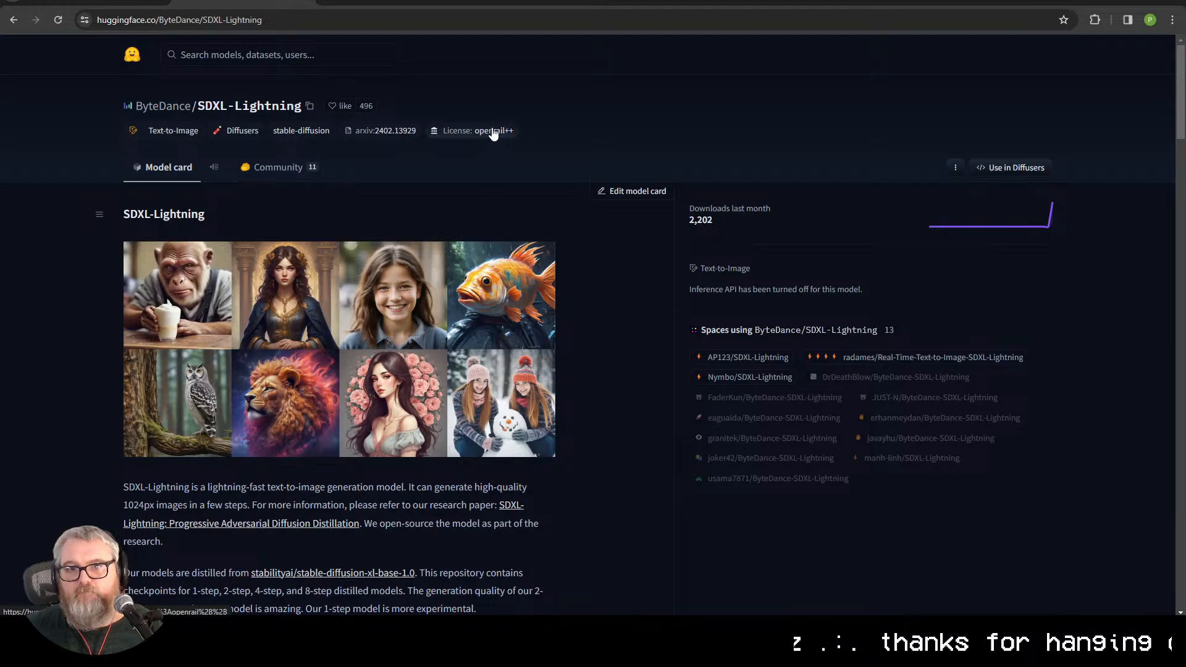
Step: Open the full text of the model's openrail++ license, search it for "commercial", and return to the SDXL-Lightning model card
{"action": "mouse_move", "coordinate": [492, 137]}
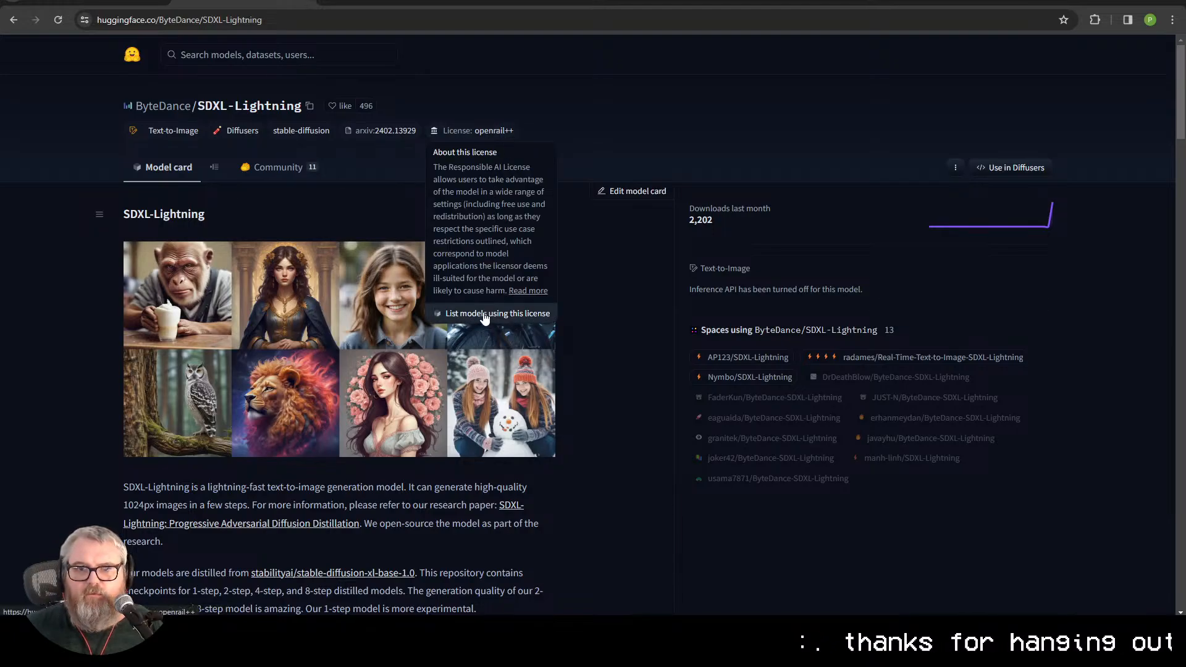
{"action": "left_click", "coordinate": [526, 290]}
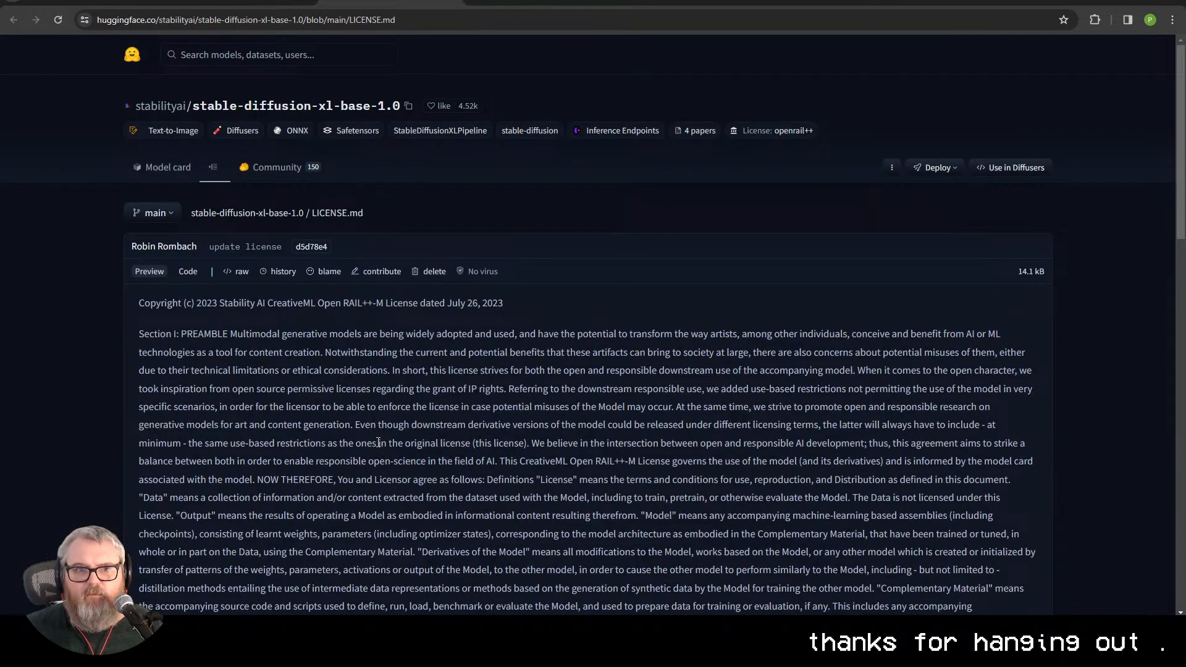
{"action": "scroll", "coordinate": [378, 442], "scroll_direction": "down", "scroll_amount": 20}
{"action": "key", "text": "ctrl+f"}
{"action": "type", "text": "co"}
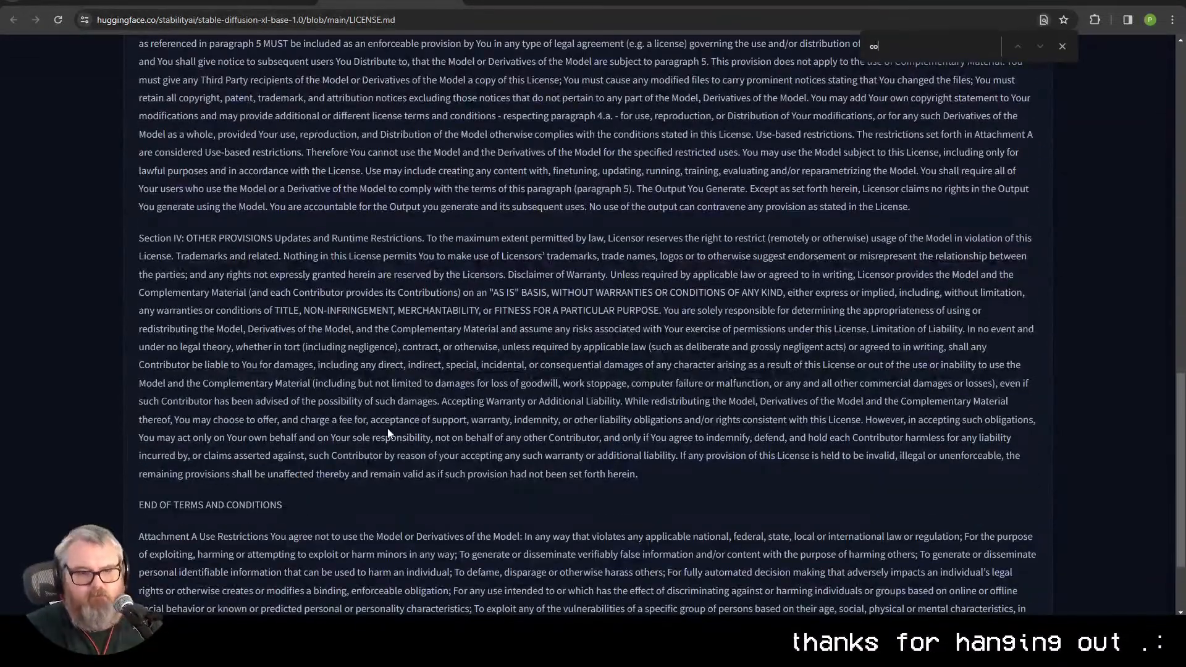
{"action": "type", "text": "mmercia"}
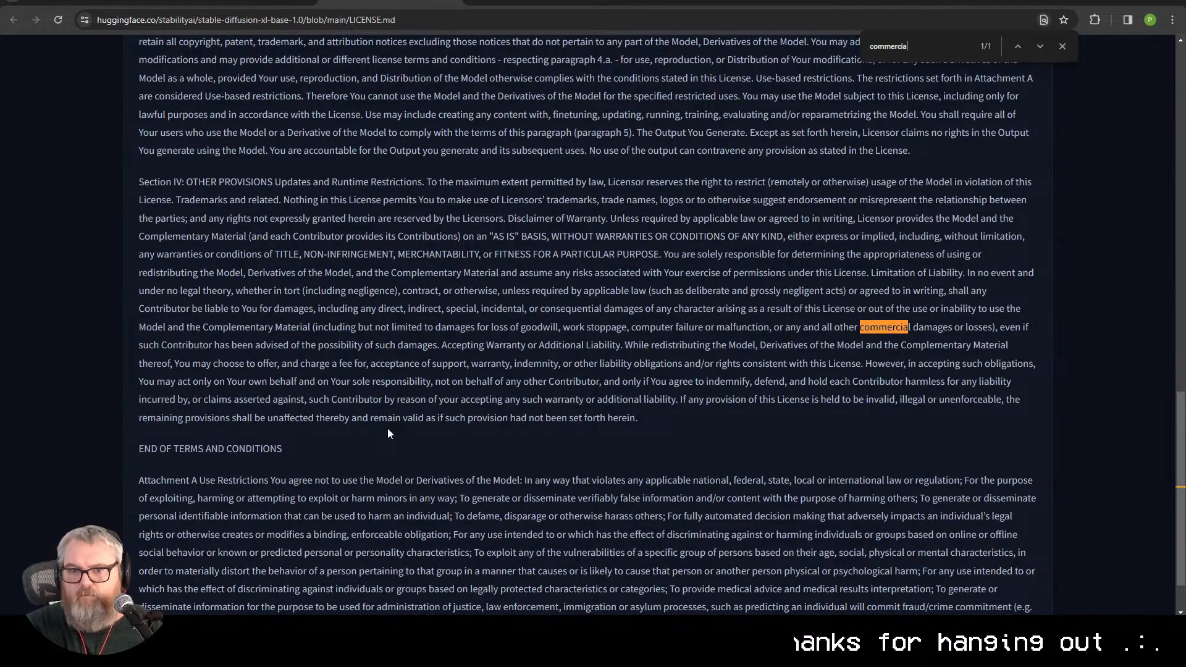
{"action": "key", "text": "alt+Left"}
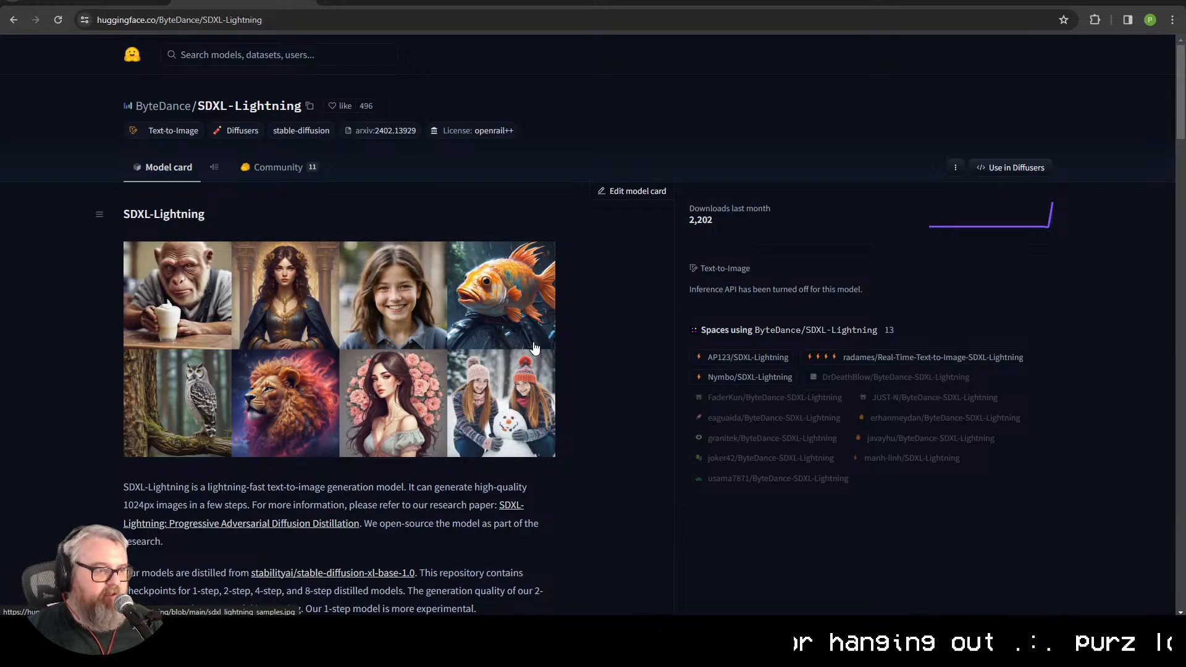
Step: Switch back to the ComfyUI workflow and inspect the video in the Video Combine node below FILM VFI and the surrounding groups
{"action": "key", "text": "ctrl+shift+Tab"}
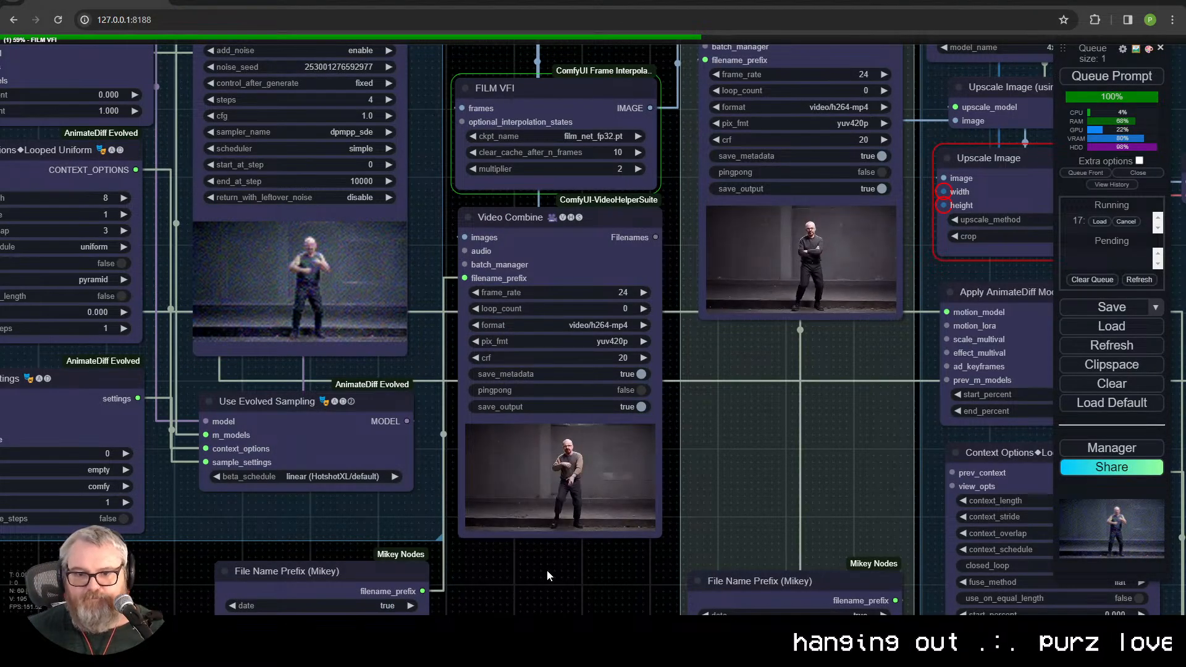
{"action": "left_click_drag", "start_coordinate": [545, 576], "coordinate": [563, 503]}
{"action": "scroll", "coordinate": [574, 506], "scroll_direction": "up", "scroll_amount": 9}
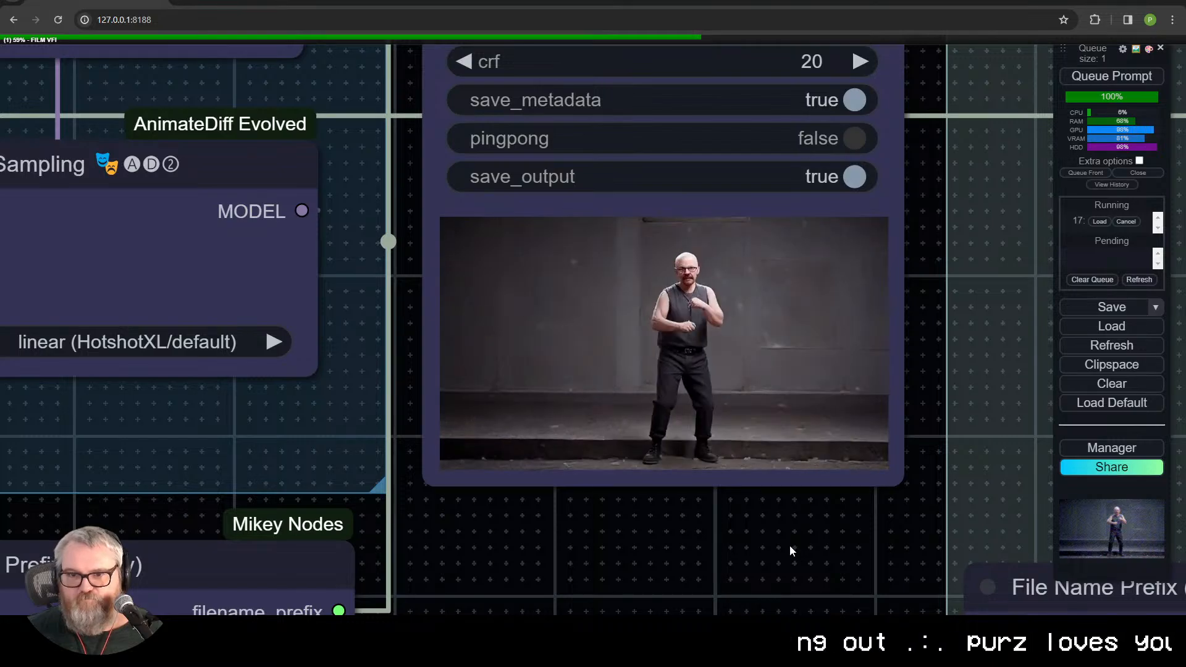
{"action": "scroll", "coordinate": [591, 566], "scroll_direction": "down", "scroll_amount": 7}
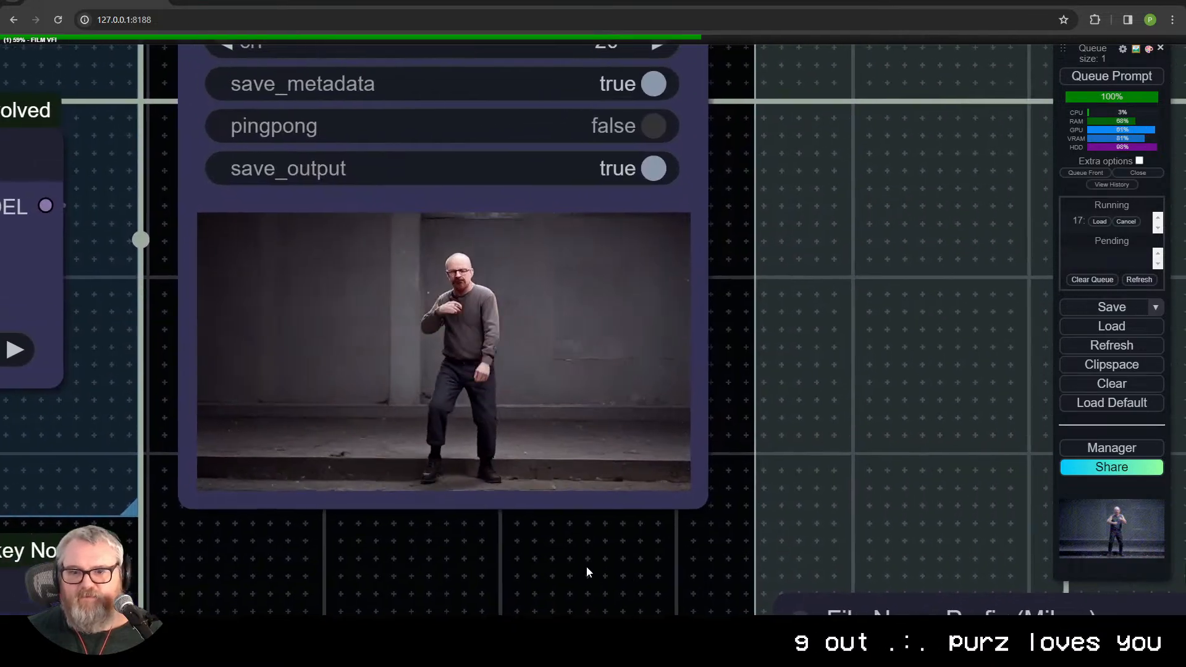
{"action": "scroll", "coordinate": [627, 469], "scroll_direction": "down", "scroll_amount": 5}
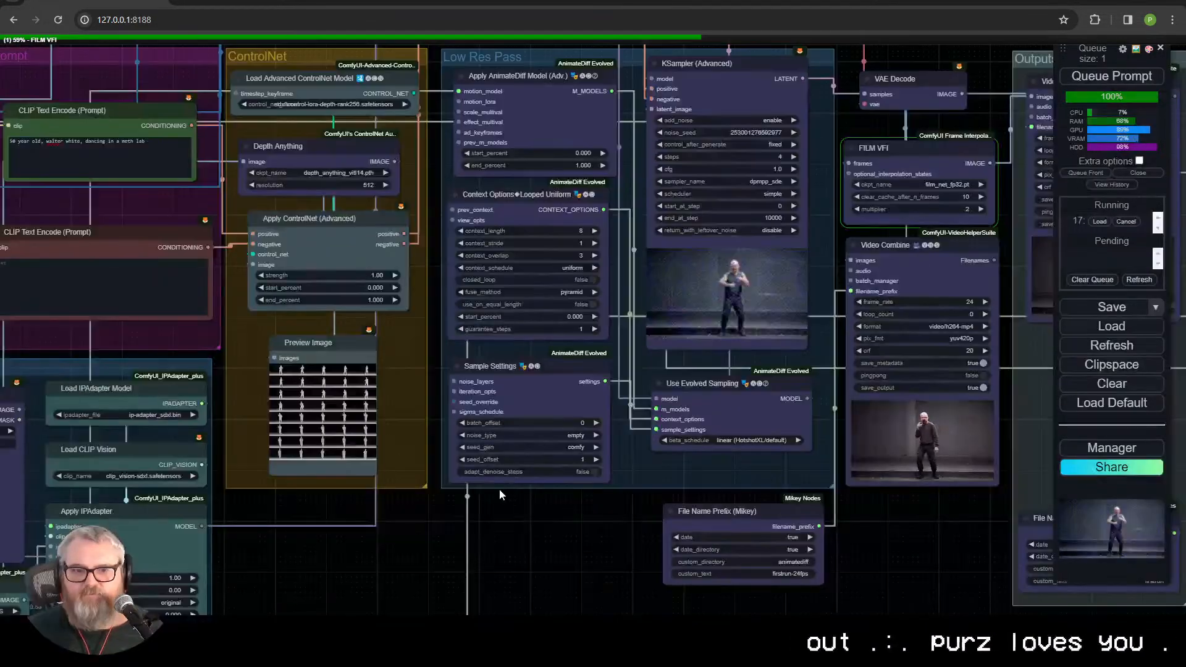
{"action": "left_click_drag", "start_coordinate": [502, 487], "coordinate": [678, 483]}
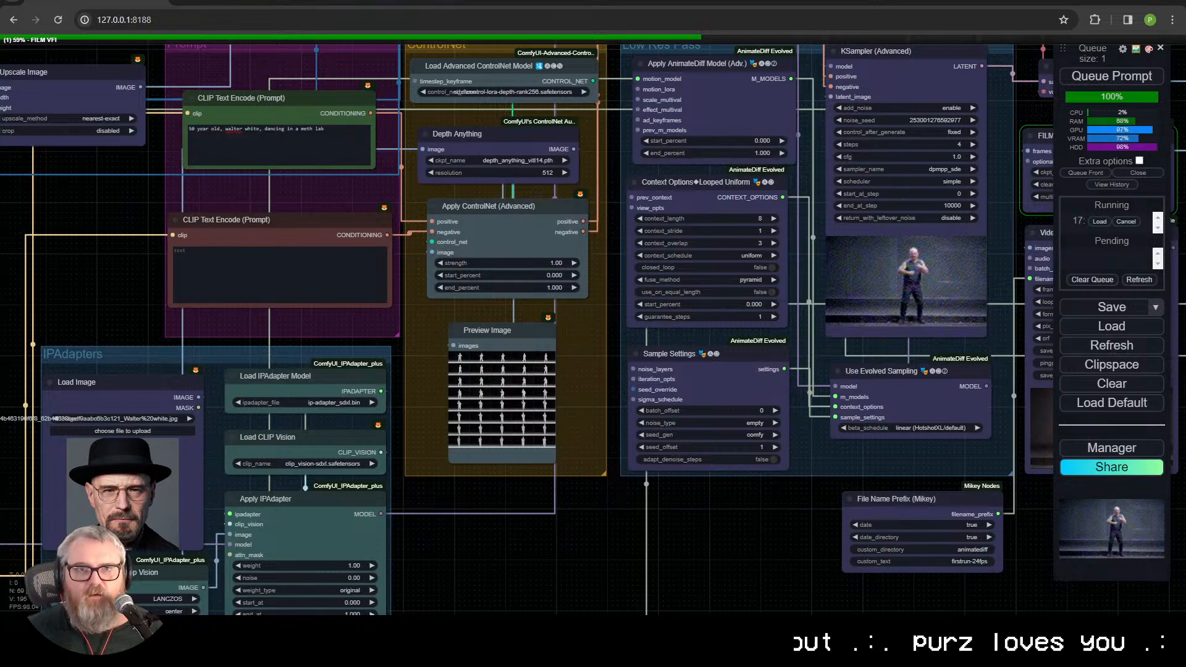
Step: Open the Pexels site in a new browser tab
{"action": "left_click", "coordinate": [391, 1]}
{"action": "key", "text": "ctrl+t"}
{"action": "type", "text": "pexels.com"}
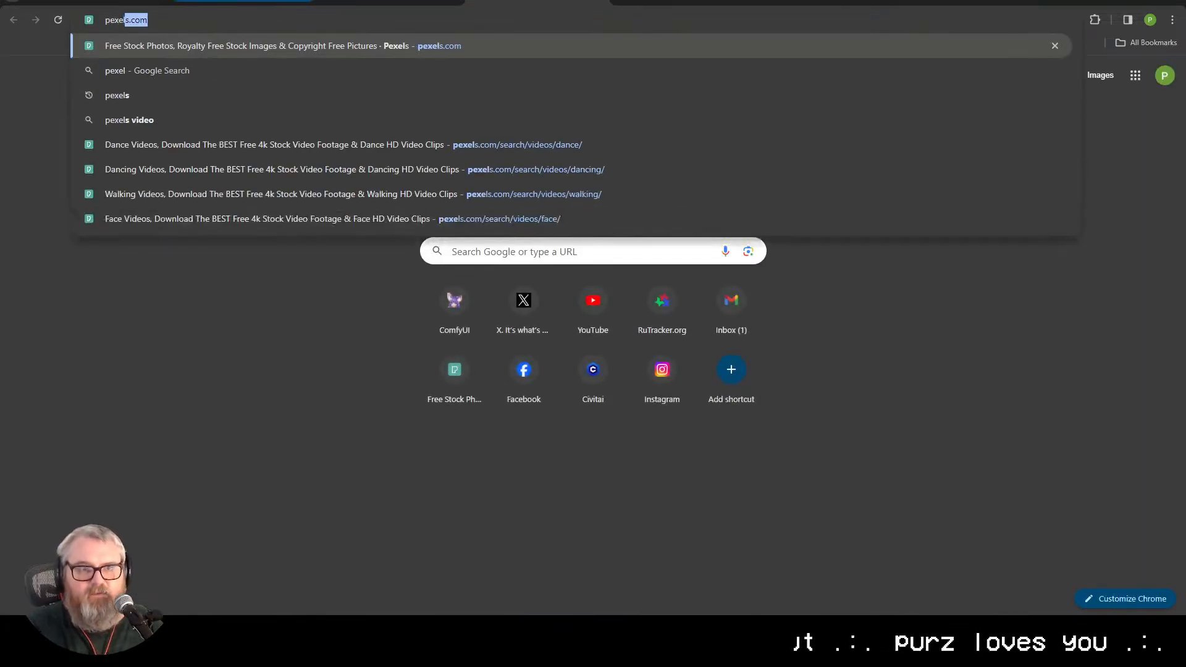
{"action": "key", "text": "Return"}
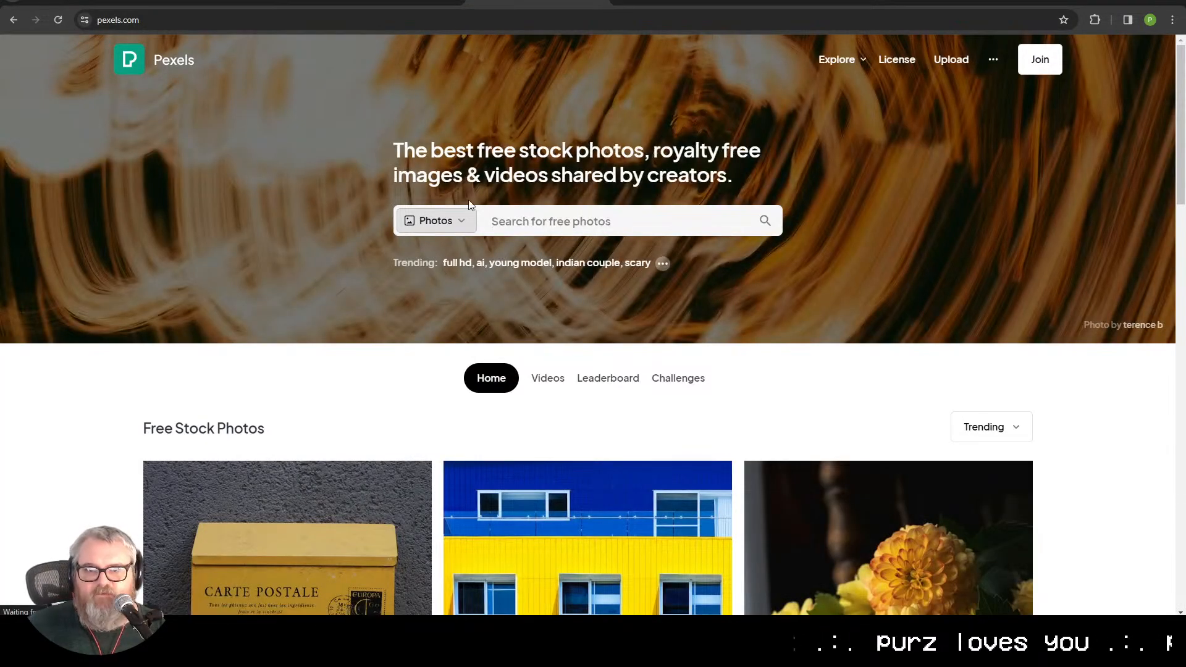
Step: Set the Pexels search to videos and search for "race"
{"action": "left_click", "coordinate": [436, 221]}
{"action": "left_click", "coordinate": [438, 279]}
{"action": "left_click", "coordinate": [561, 223]}
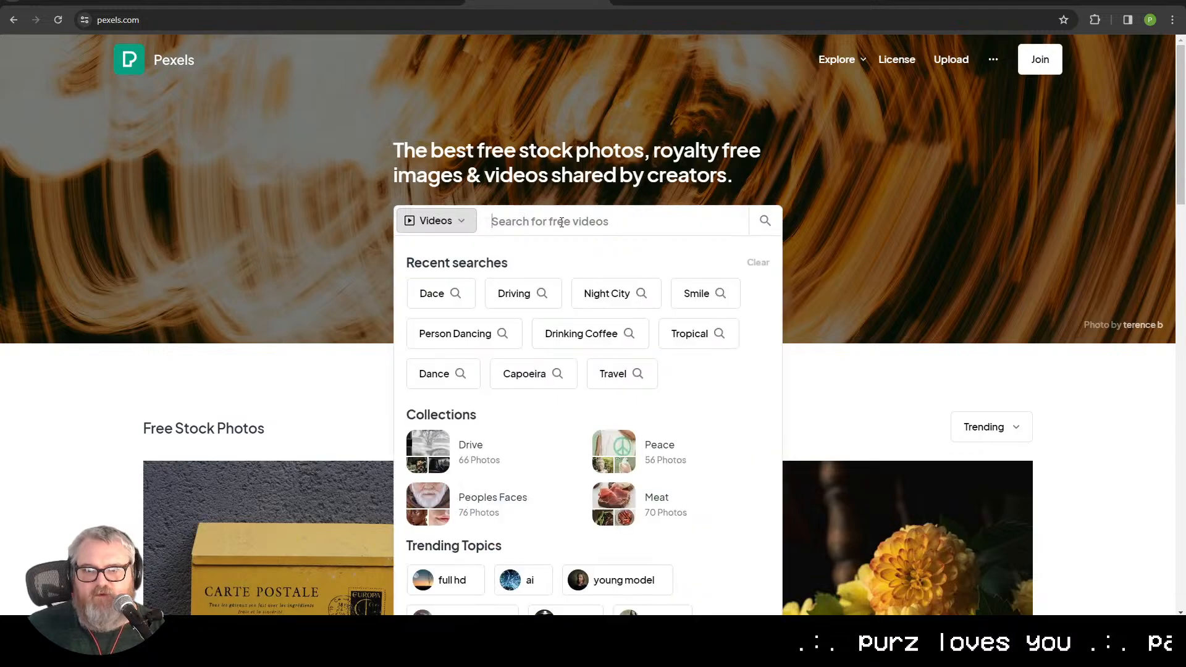
{"action": "type", "text": "race"}
{"action": "key", "text": "Return"}
Step: Browse the race clips, download the single-trail mountain bike race video, and preview it in the detail view
{"action": "scroll", "coordinate": [309, 359], "scroll_direction": "down", "scroll_amount": 1}
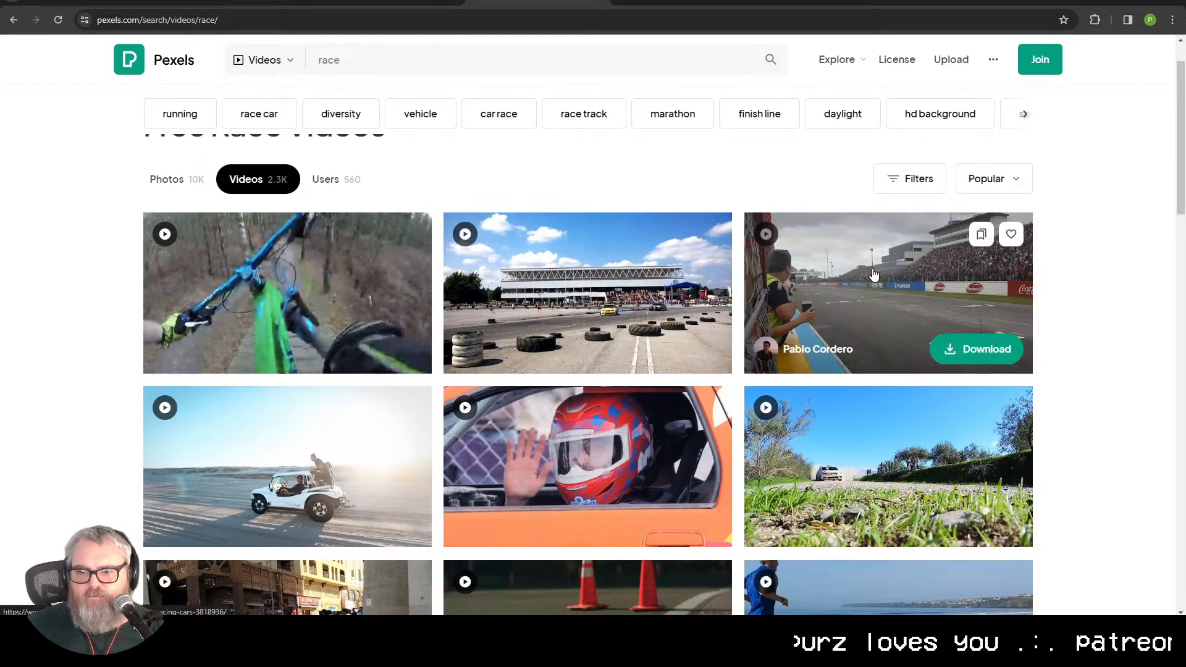
{"action": "scroll", "coordinate": [320, 376], "scroll_direction": "down", "scroll_amount": 4}
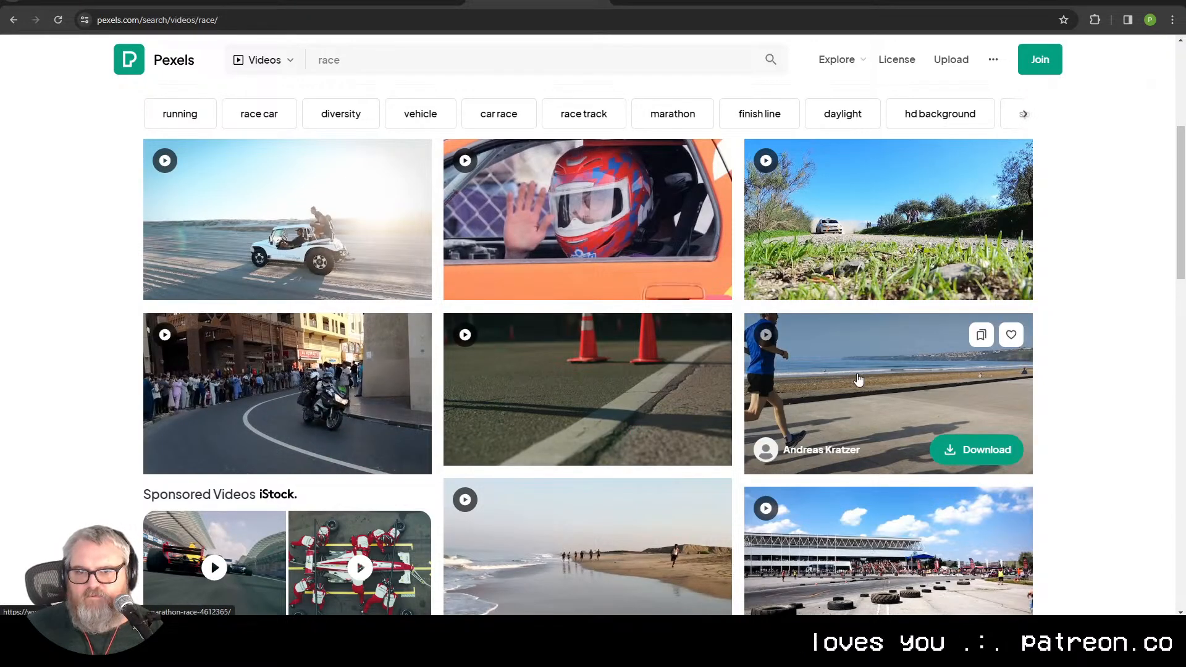
{"action": "scroll", "coordinate": [577, 336], "scroll_direction": "down", "scroll_amount": 3}
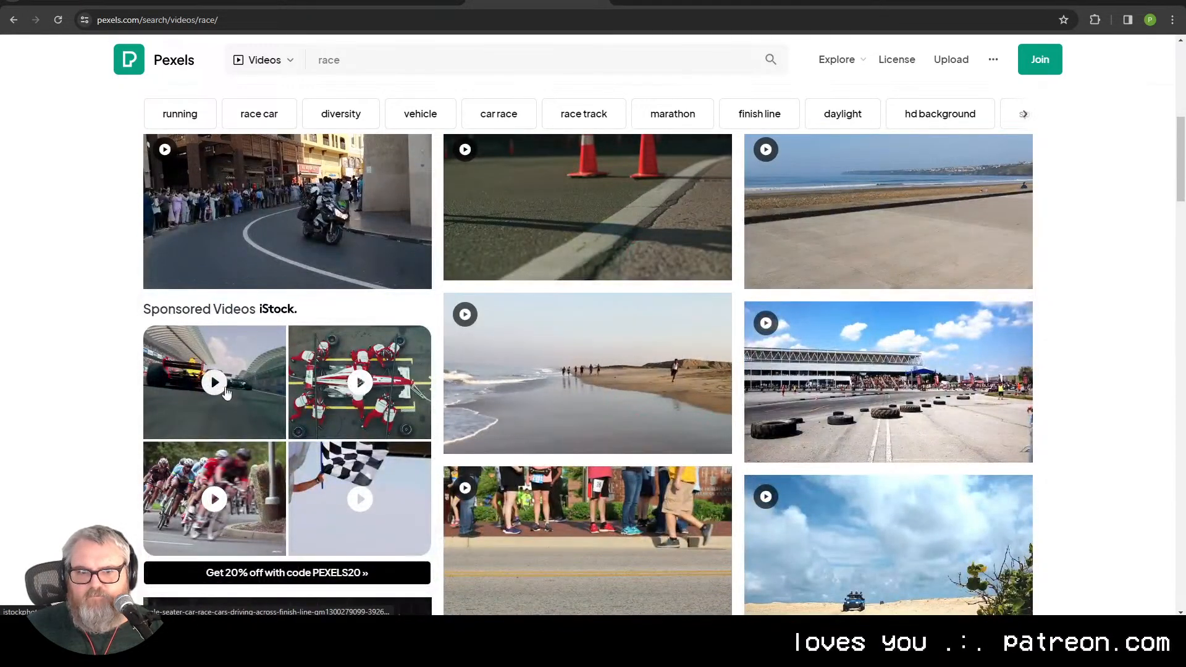
{"action": "scroll", "coordinate": [446, 332], "scroll_direction": "up", "scroll_amount": 4}
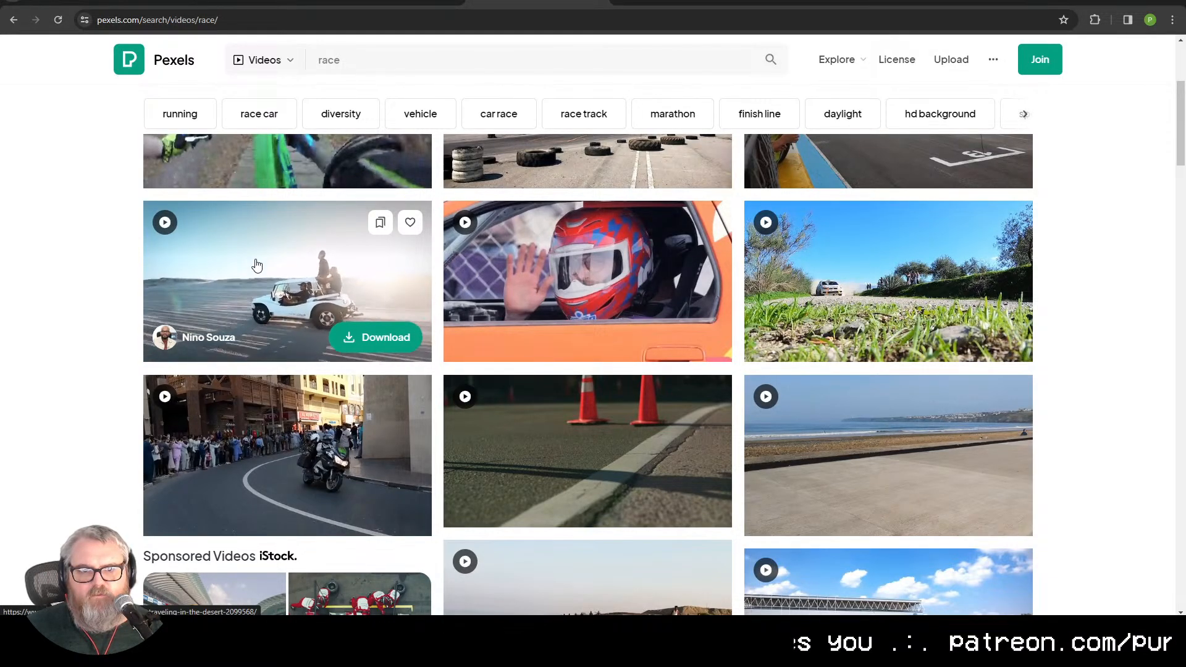
{"action": "scroll", "coordinate": [260, 267], "scroll_direction": "up", "scroll_amount": 3}
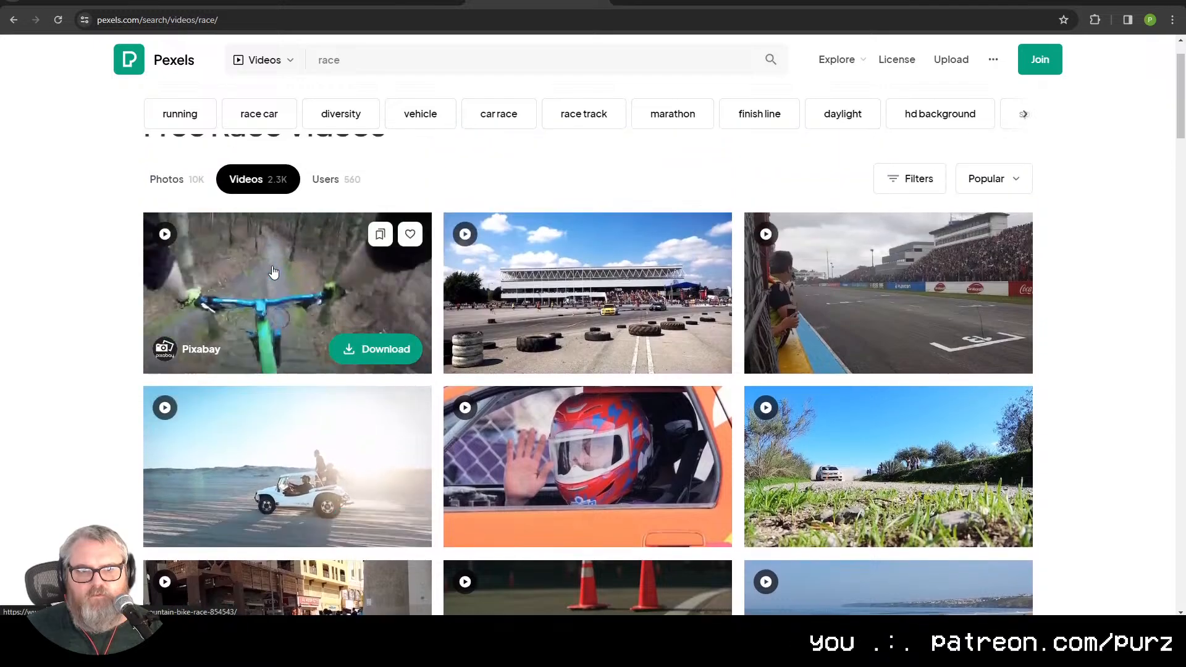
{"action": "left_click", "coordinate": [349, 349]}
{"action": "left_click", "coordinate": [184, 284]}
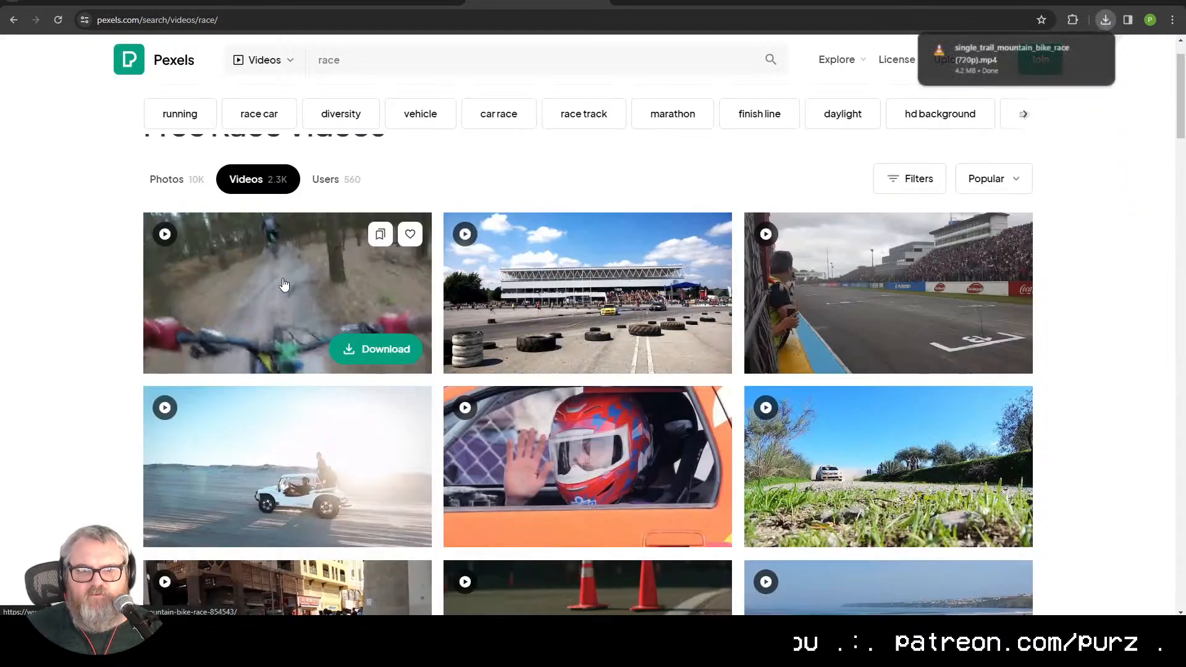
{"action": "left_click", "coordinate": [284, 284]}
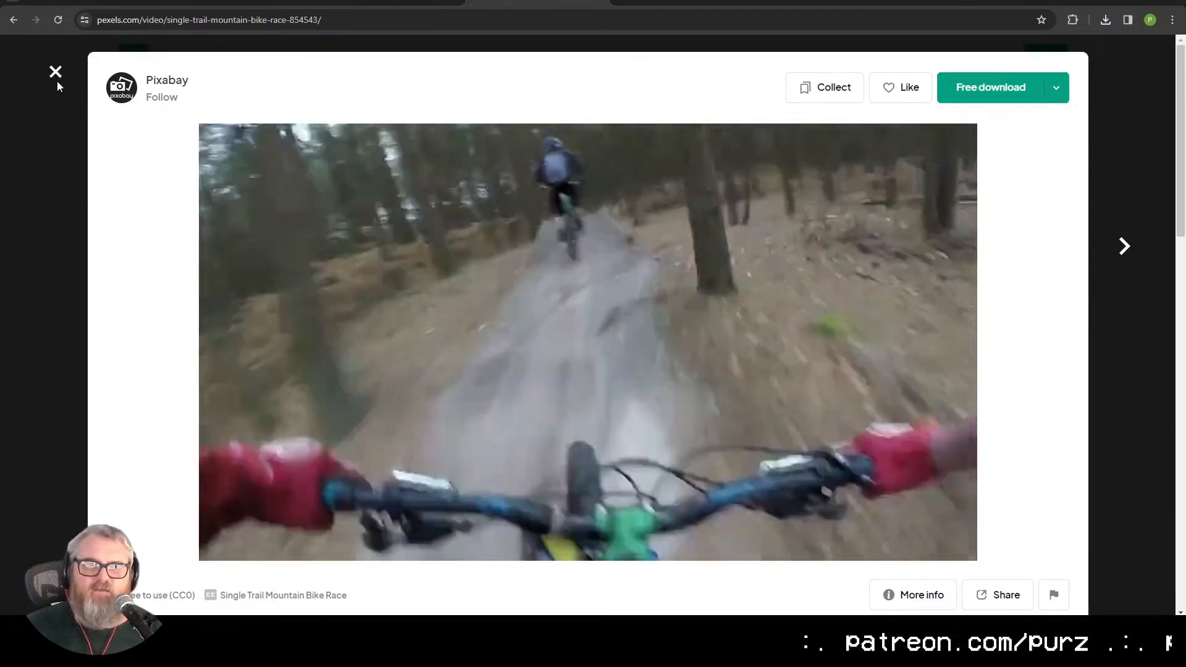
{"action": "left_click", "coordinate": [56, 72]}
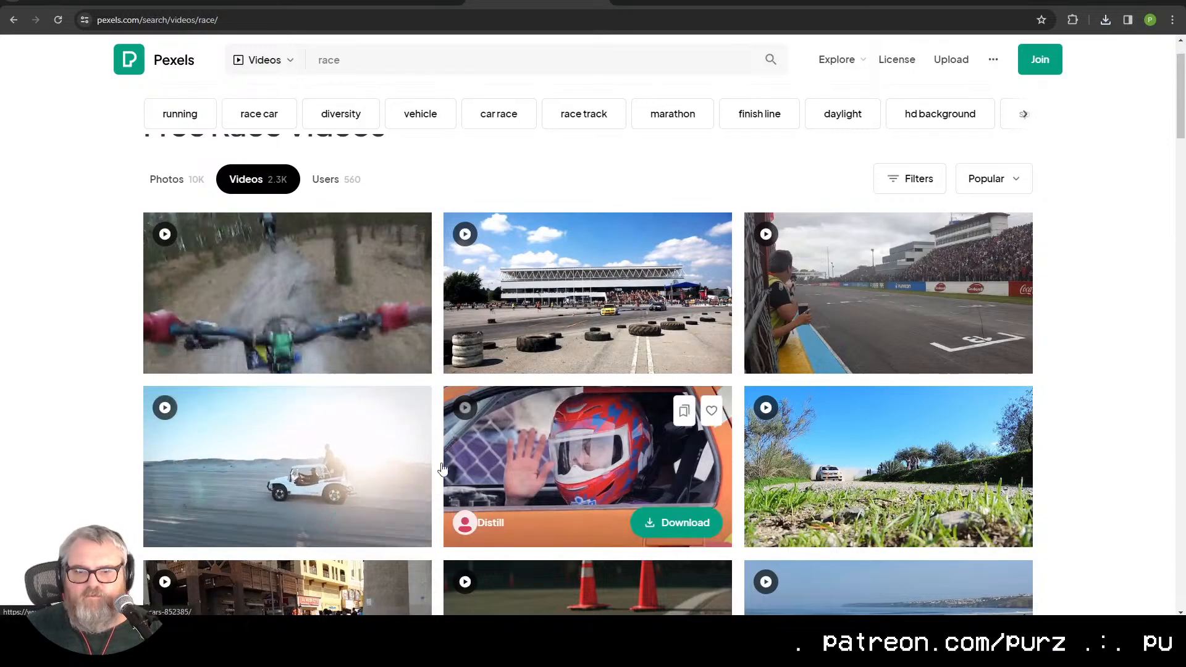
Step: Open the clip of the white buggy traveling in the desert and download it in HD 1280x720
{"action": "left_click", "coordinate": [402, 451]}
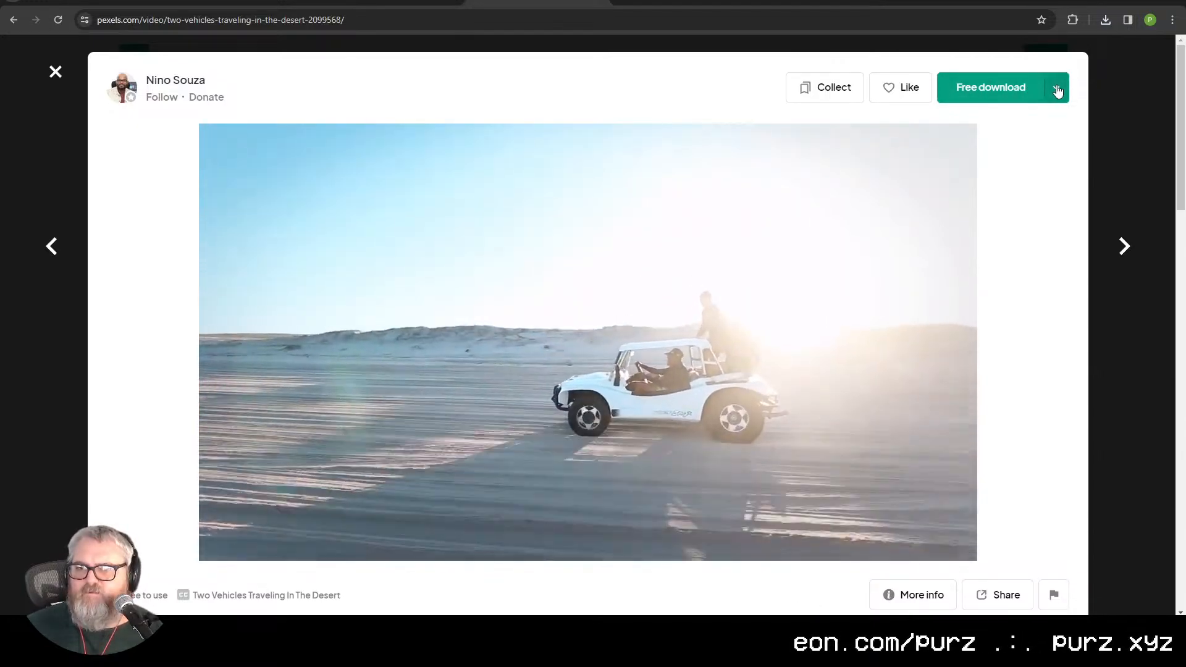
{"action": "left_click", "coordinate": [1056, 89]}
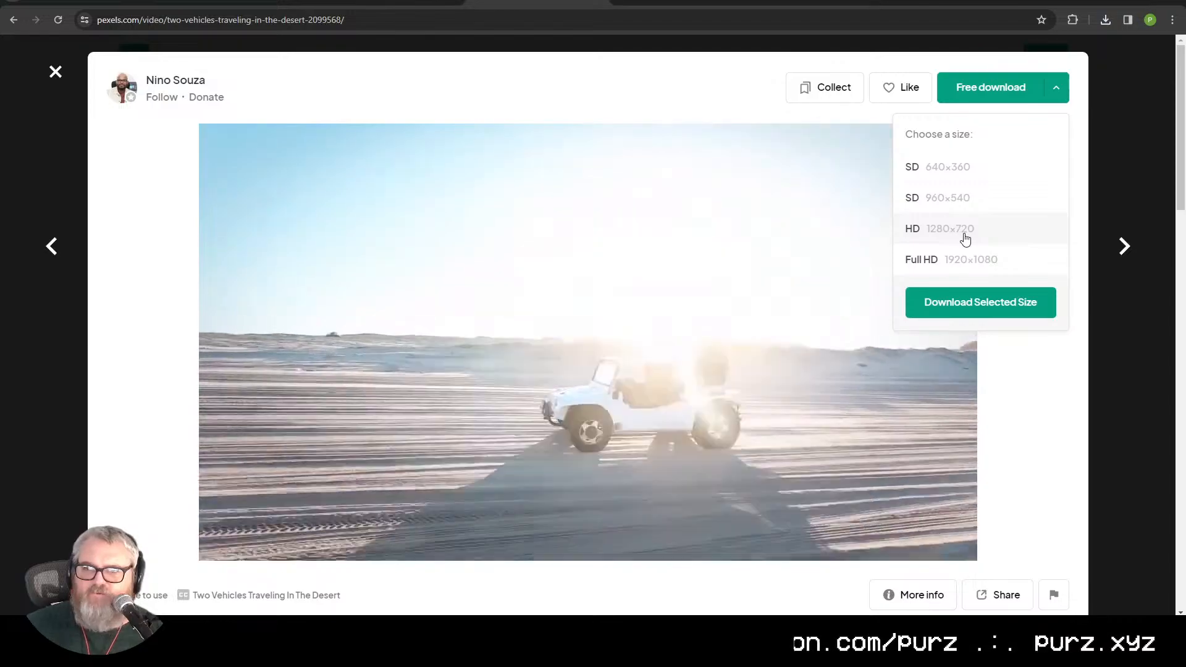
{"action": "left_click", "coordinate": [951, 234]}
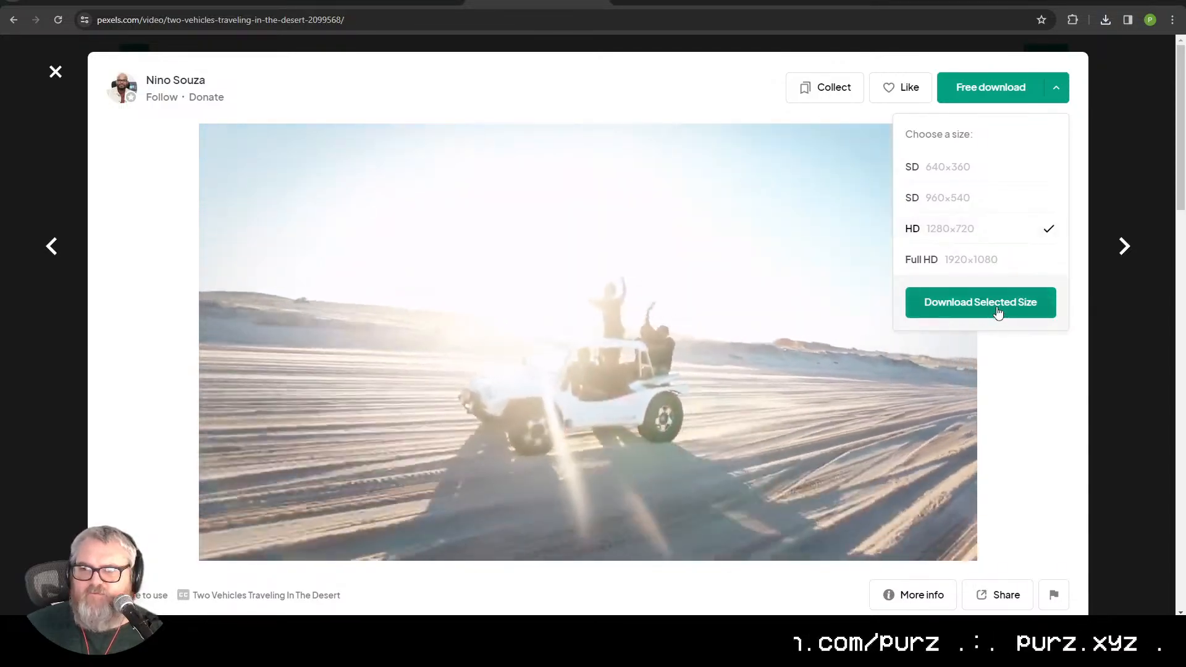
{"action": "left_click", "coordinate": [992, 306]}
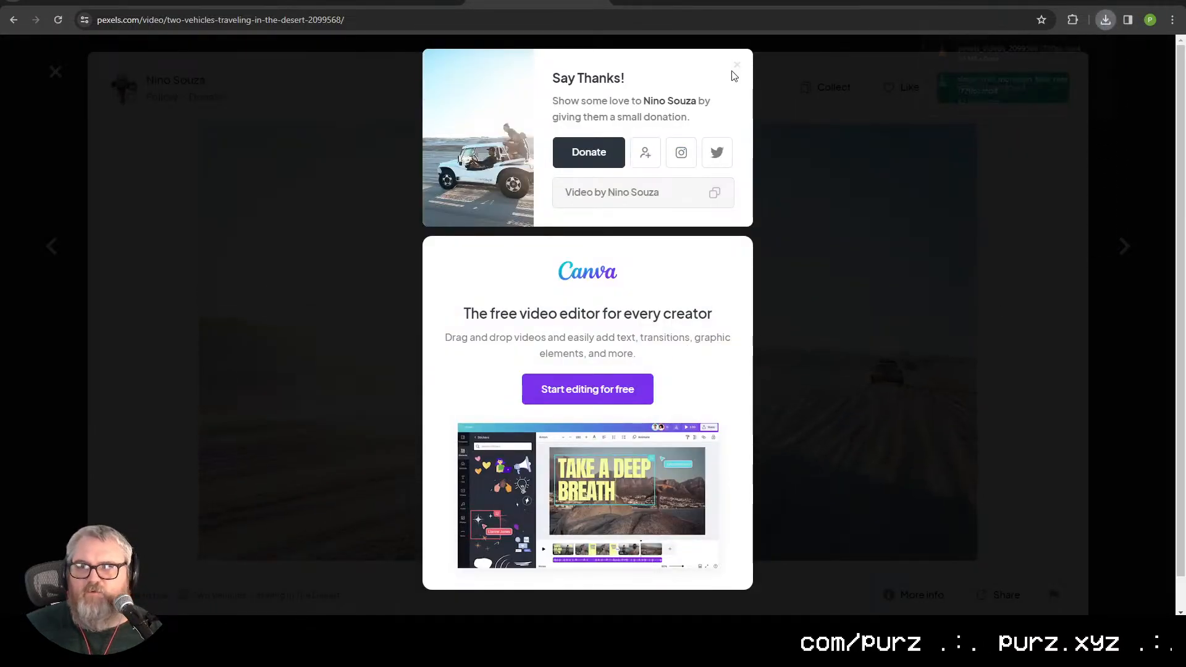
{"action": "left_click", "coordinate": [140, 2]}
{"action": "left_click_drag", "start_coordinate": [84, 320], "coordinate": [1031, 457]}
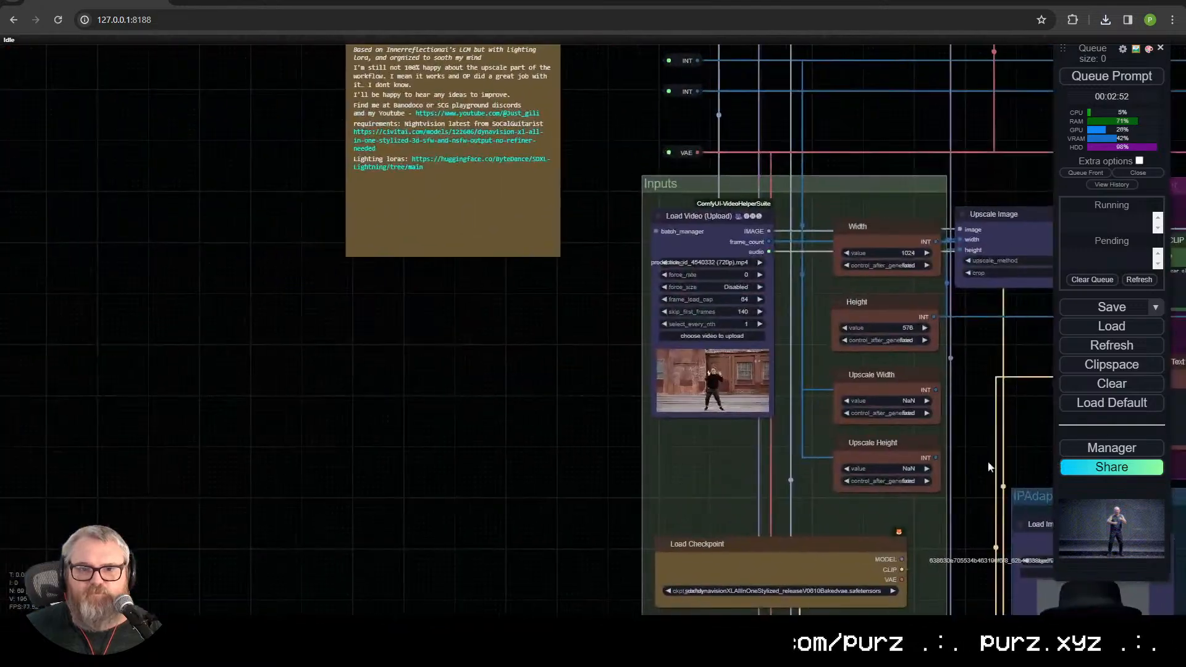
{"action": "left_click", "coordinate": [712, 336]}
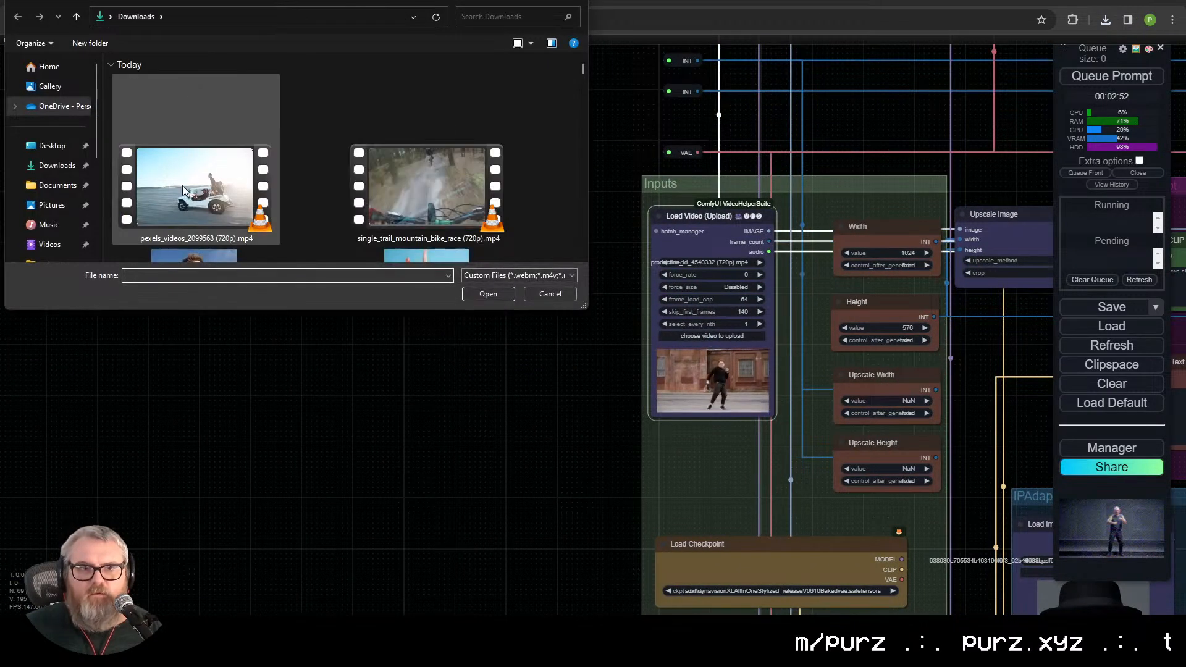
{"action": "double_click", "coordinate": [197, 192]}
{"action": "left_click_drag", "start_coordinate": [607, 397], "coordinate": [314, 446]}
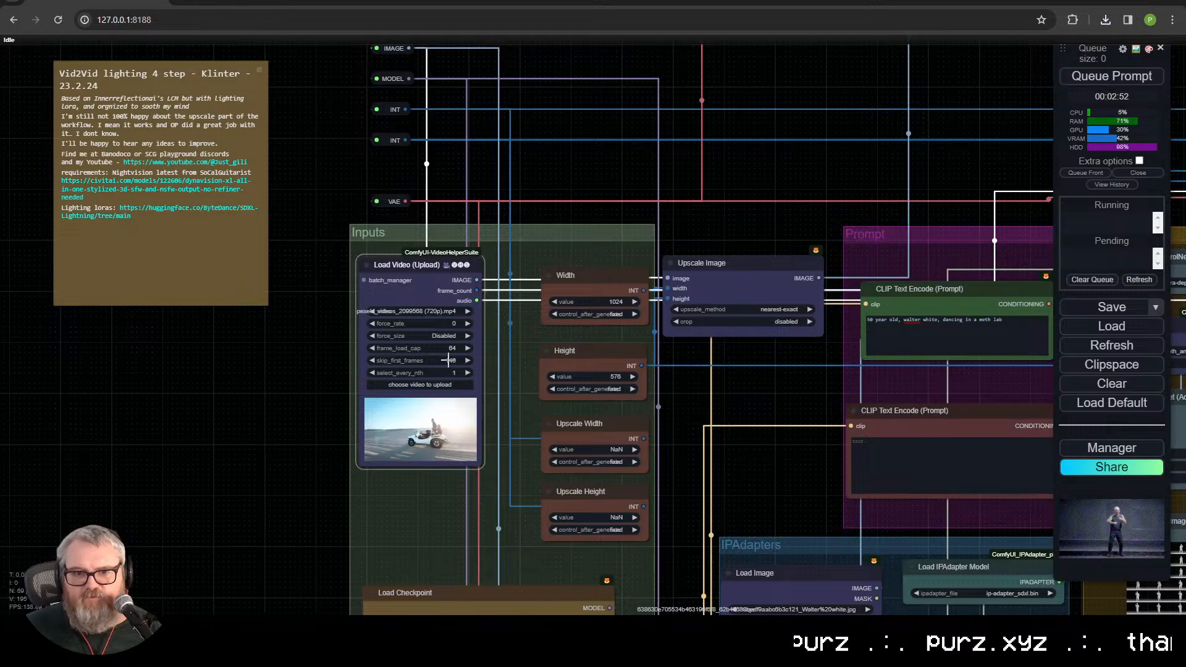
Step: Replace the positive prompt text with "hovercraft gliding across a alien desert"
{"action": "left_click_drag", "start_coordinate": [821, 470], "coordinate": [350, 408]}
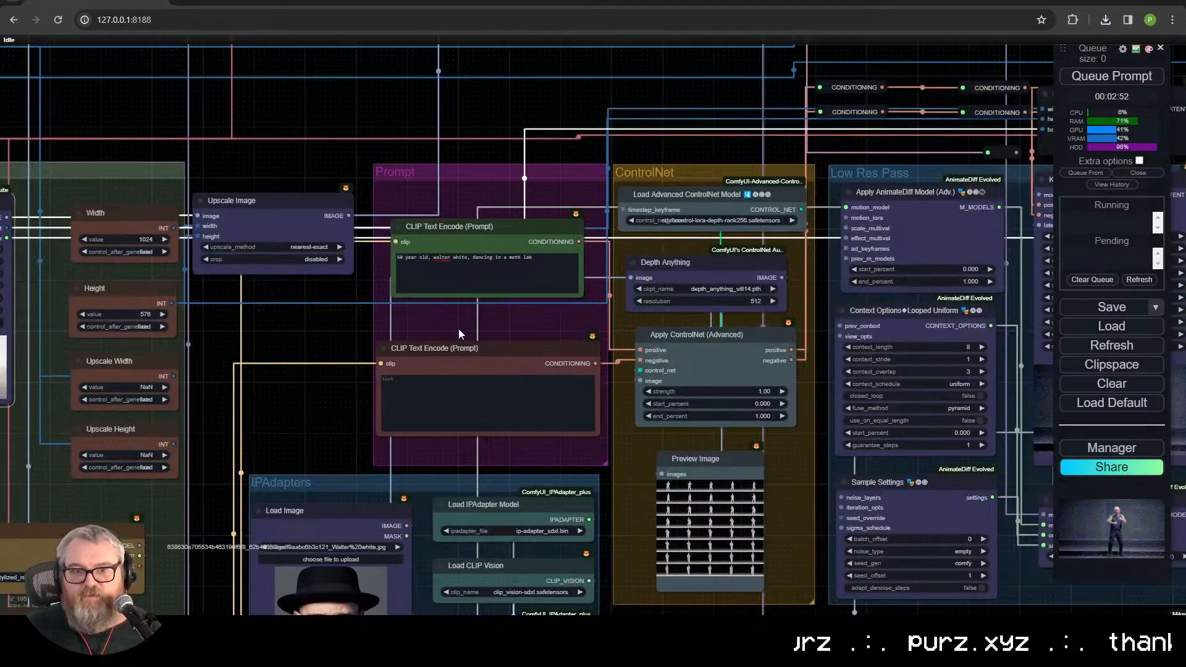
{"action": "triple_click", "coordinate": [455, 260]}
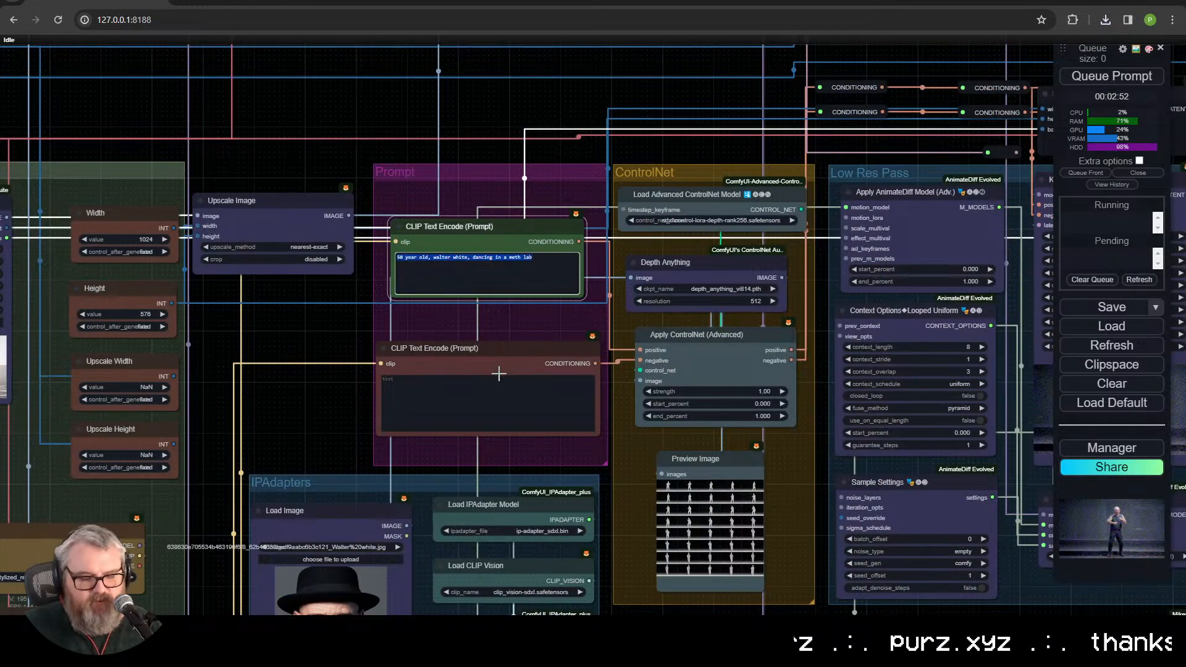
{"action": "type", "text": "hover"}
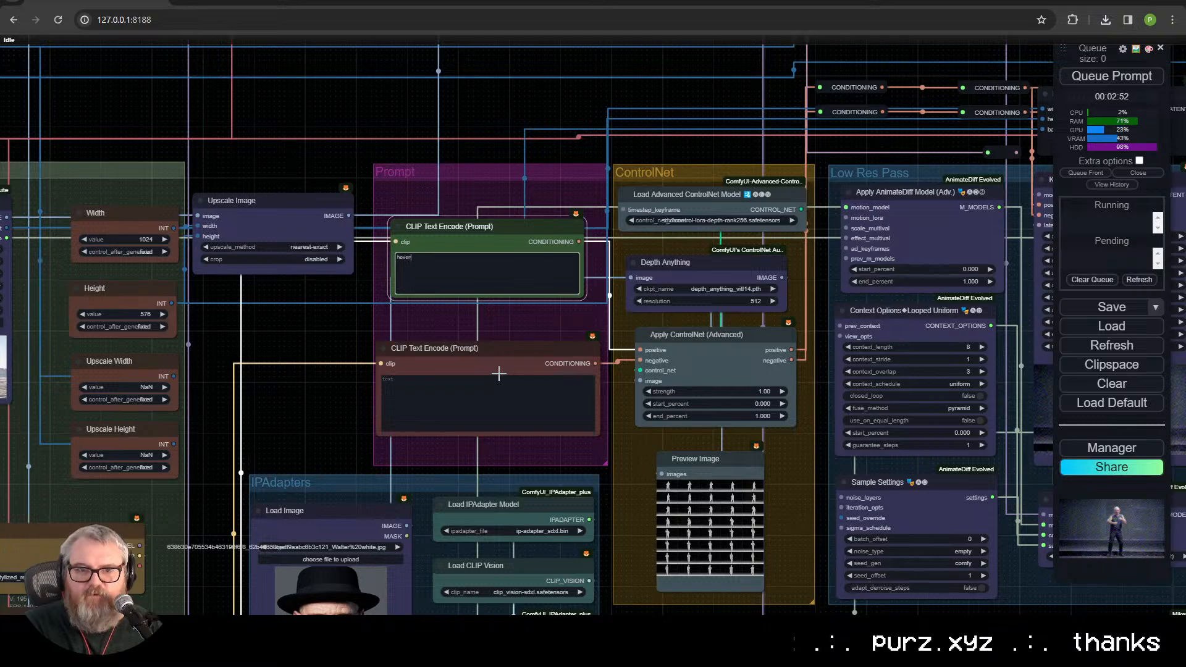
{"action": "type", "text": "craft,"}
{"action": "key", "text": "BackSpace"}
{"action": "key", "text": "BackSpace"}
{"action": "type", "text": "glit"}
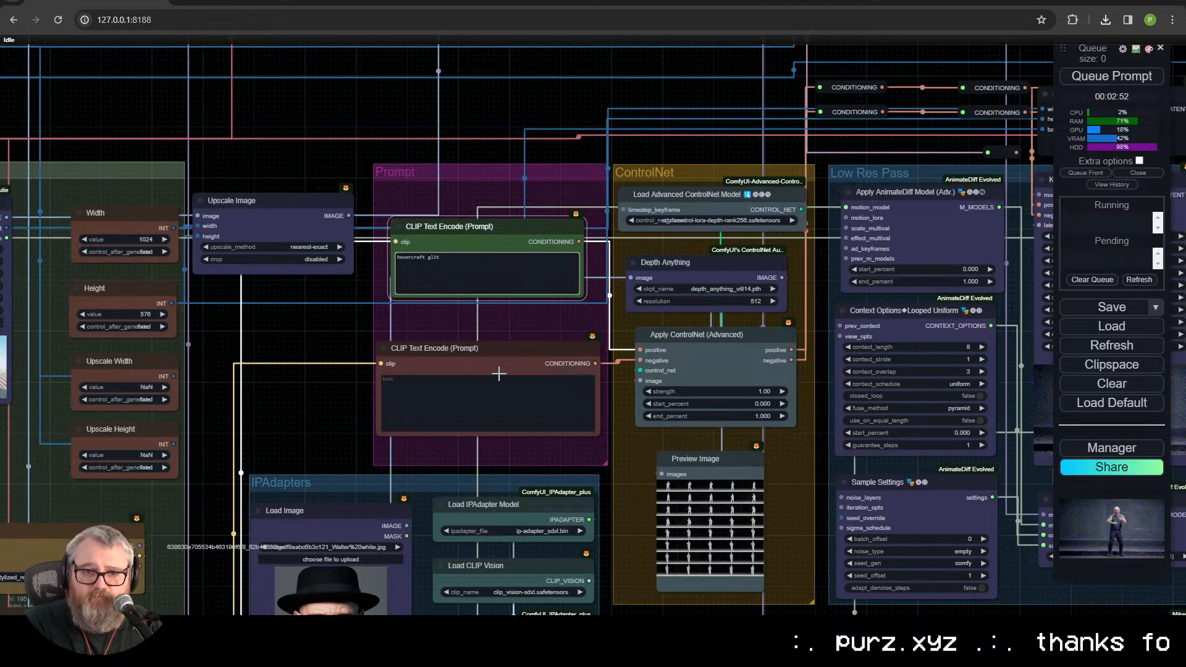
{"action": "type", "text": "diding across a"}
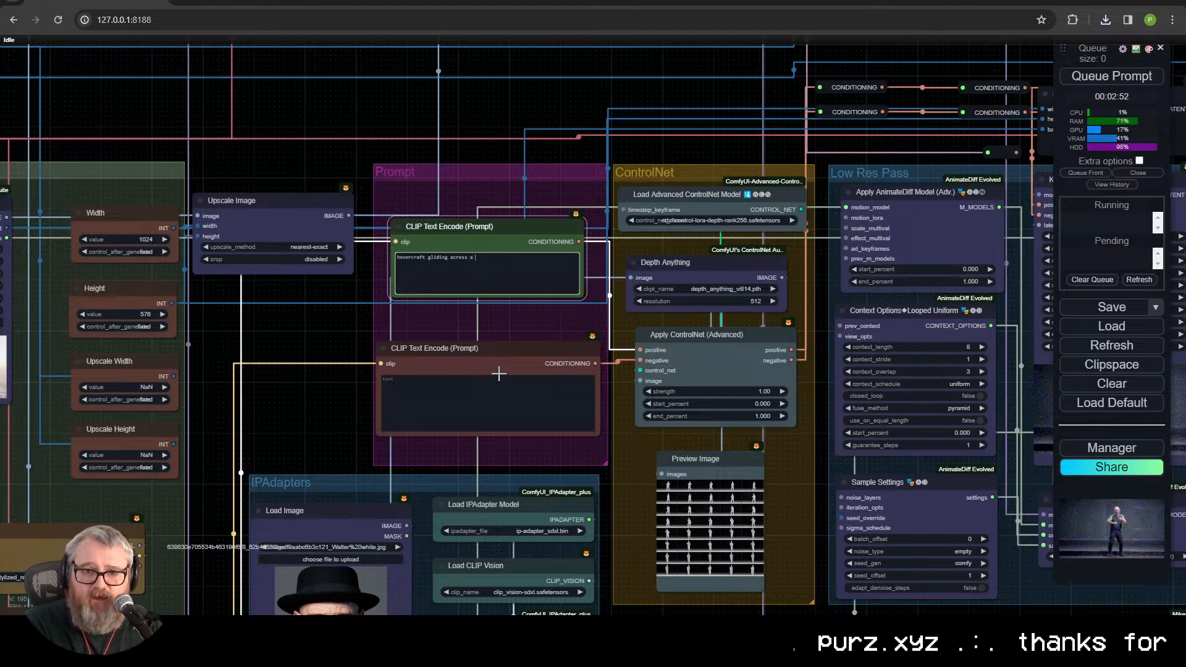
{"action": "type", "text": " alien desert"}
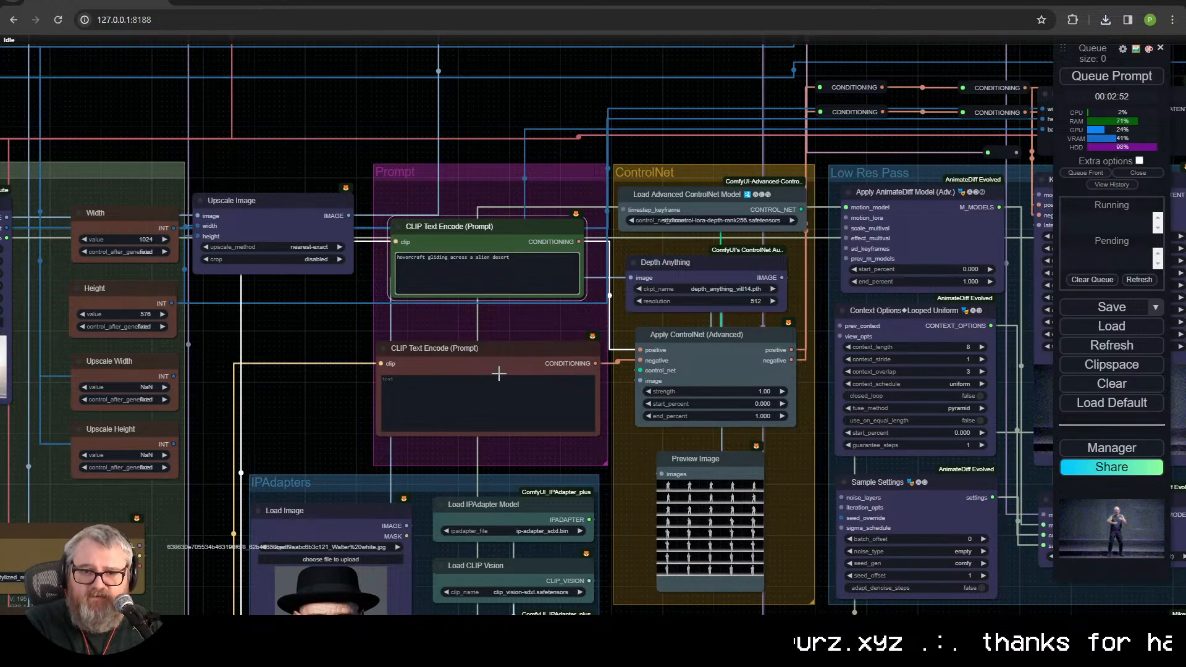
Step: Look up "desert" with a web search in a new tab, close it, and return to the prompt without adding text
{"action": "key", "text": "ctrl+t"}
{"action": "type", "text": "desert"}
{"action": "key", "text": "Return"}
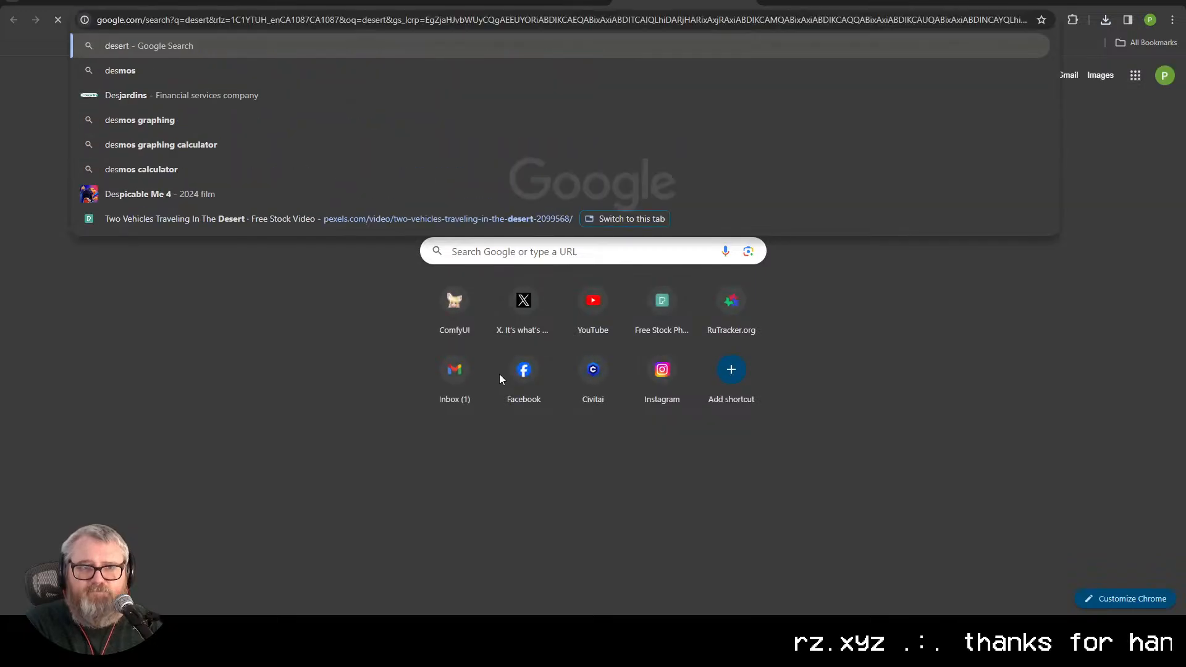
{"action": "key", "text": "ctrl+w"}
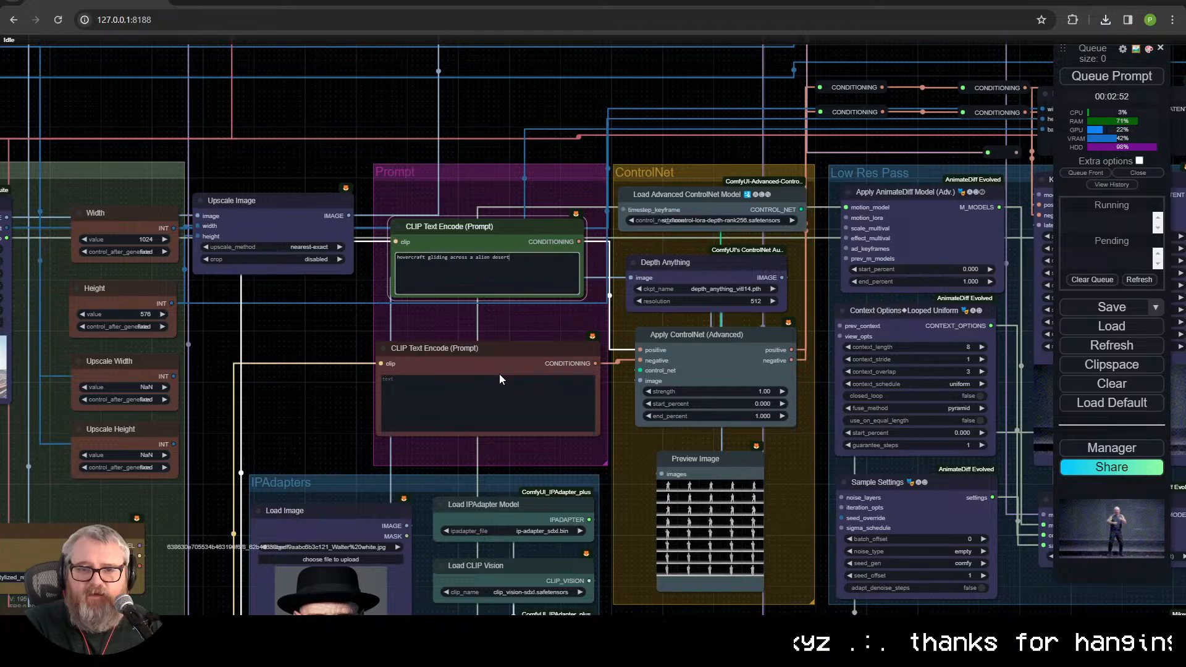
{"action": "type", "text": ","}
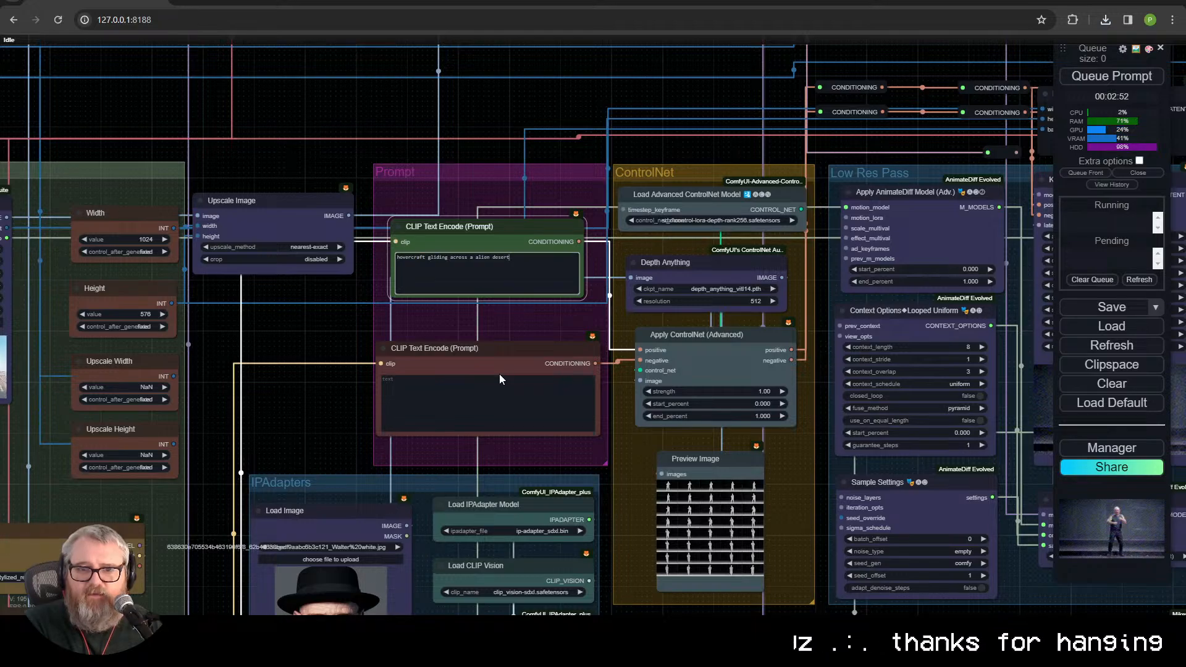
{"action": "key", "text": "BackSpace"}
{"action": "key", "text": "BackSpace"}
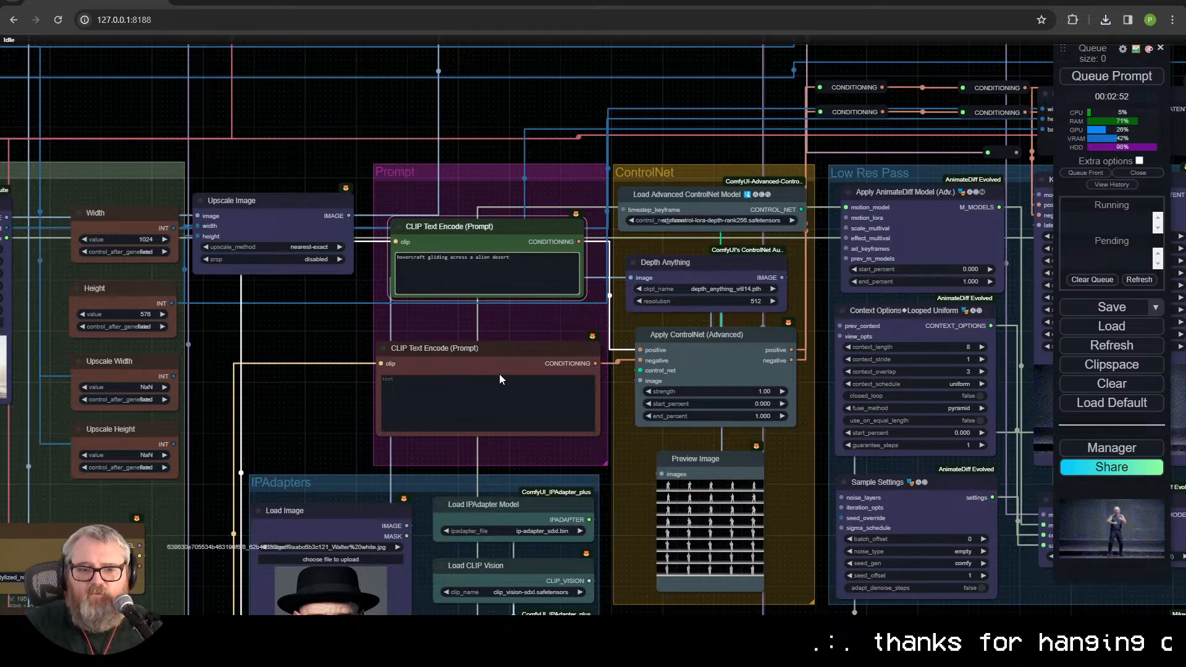
Step: Set the weight of the Apply IPAdapter node to 0
{"action": "left_click_drag", "start_coordinate": [267, 390], "coordinate": [308, 198]}
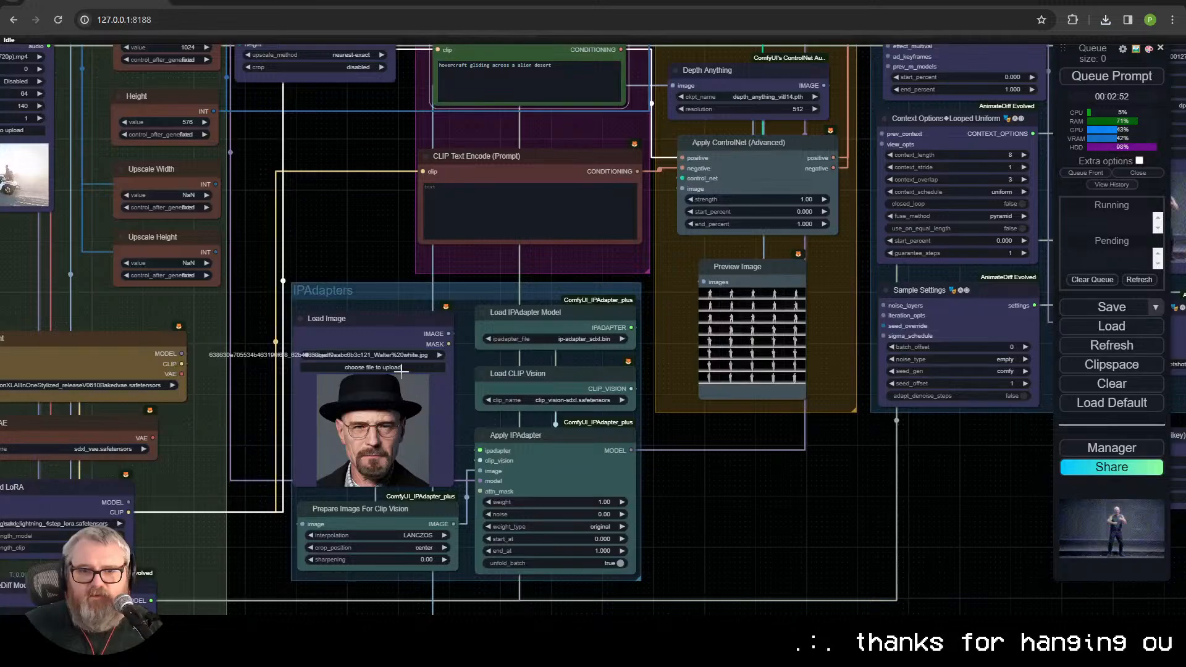
{"action": "left_click", "coordinate": [596, 502]}
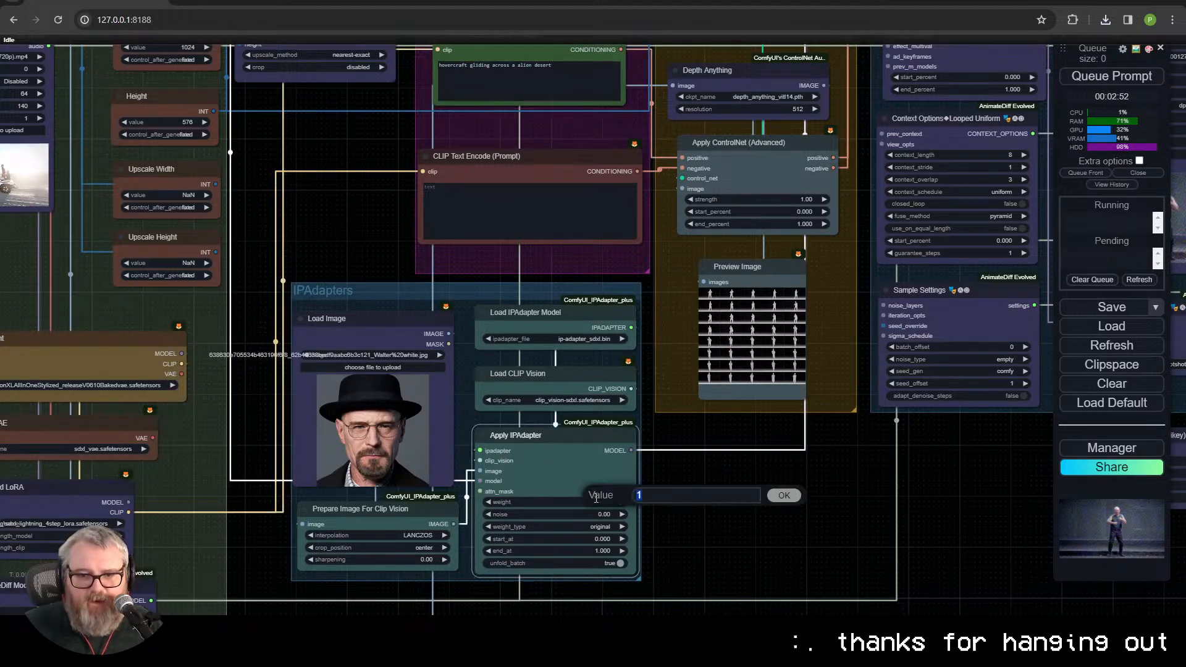
{"action": "type", "text": ".5"}
{"action": "key", "text": "Return"}
Step: Enter "nsfw, nude" as the negative prompt and queue the workflow
{"action": "left_click_drag", "start_coordinate": [846, 483], "coordinate": [531, 639]}
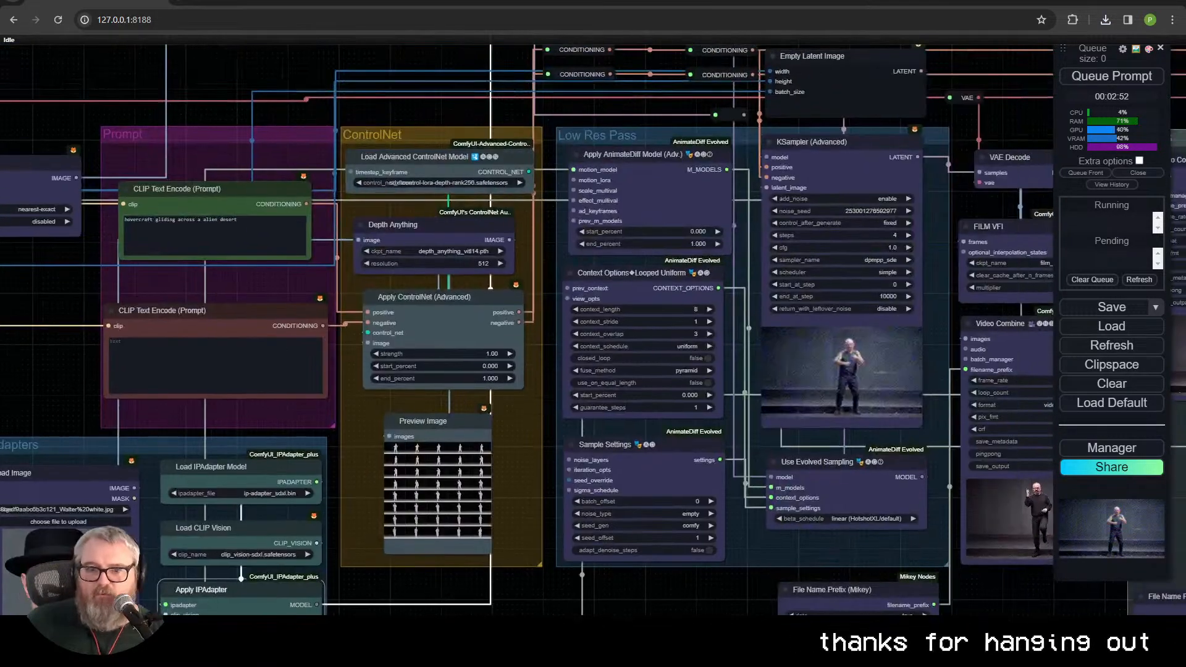
{"action": "scroll", "coordinate": [142, 302], "scroll_direction": "down", "scroll_amount": 1}
{"action": "left_click_drag", "start_coordinate": [146, 302], "coordinate": [362, 329]}
{"action": "left_click", "coordinate": [417, 399]}
{"action": "type", "text": "nsfw, nude"}
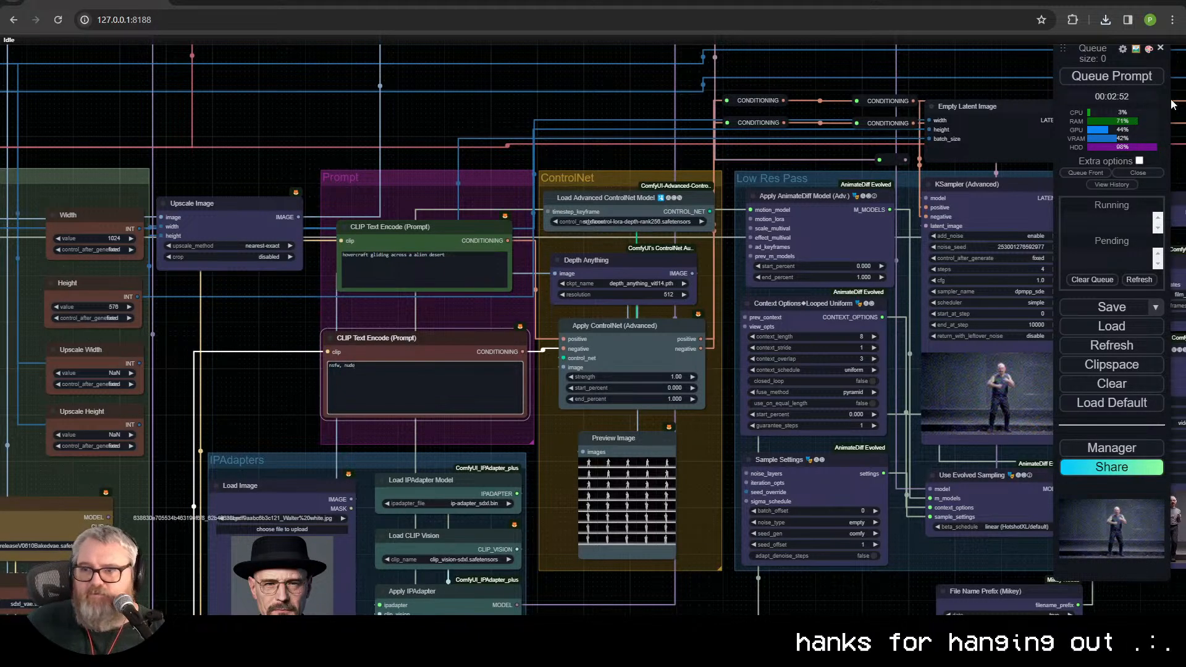
{"action": "left_click", "coordinate": [1134, 75]}
Step: Examine the buggy source footage in the Load Video node and the IPAdapters group while the workflow runs
{"action": "left_click_drag", "start_coordinate": [285, 303], "coordinate": [60, 302]}
{"action": "scroll", "coordinate": [509, 252], "scroll_direction": "down", "scroll_amount": 1}
{"action": "left_click_drag", "start_coordinate": [165, 184], "coordinate": [196, 224]}
{"action": "left_click_drag", "start_coordinate": [344, 231], "coordinate": [525, 50]}
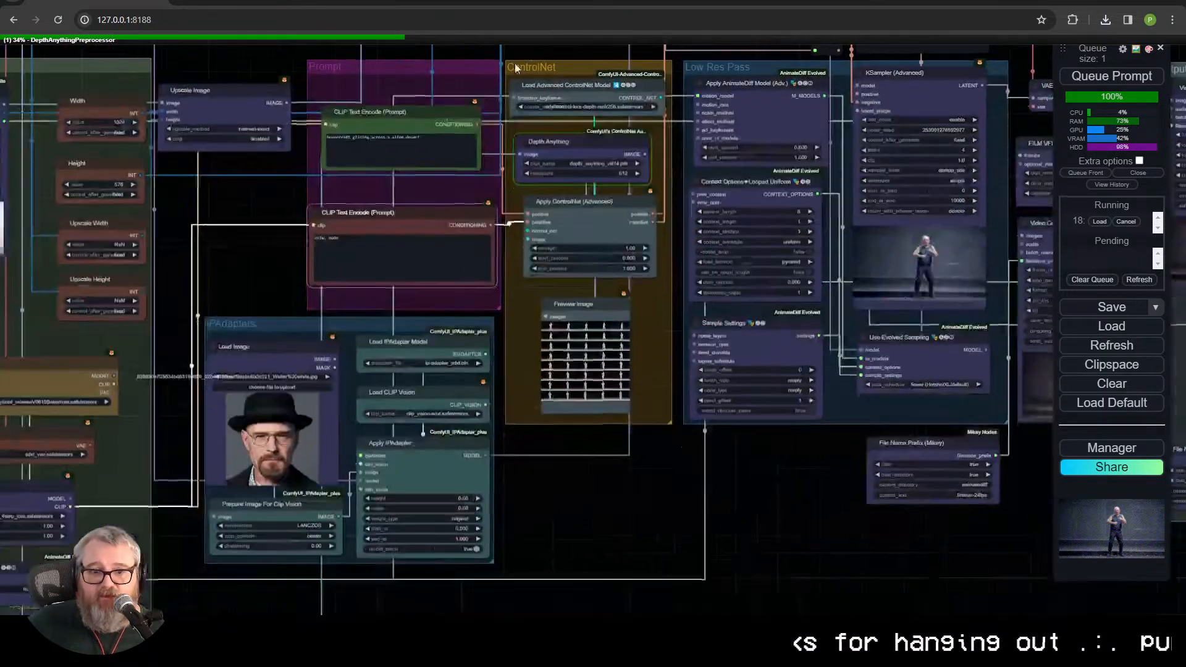
{"action": "scroll", "coordinate": [212, 209], "scroll_direction": "up", "scroll_amount": 5}
{"action": "left_click_drag", "start_coordinate": [211, 213], "coordinate": [476, 199]}
{"action": "scroll", "coordinate": [475, 199], "scroll_direction": "up", "scroll_amount": 6}
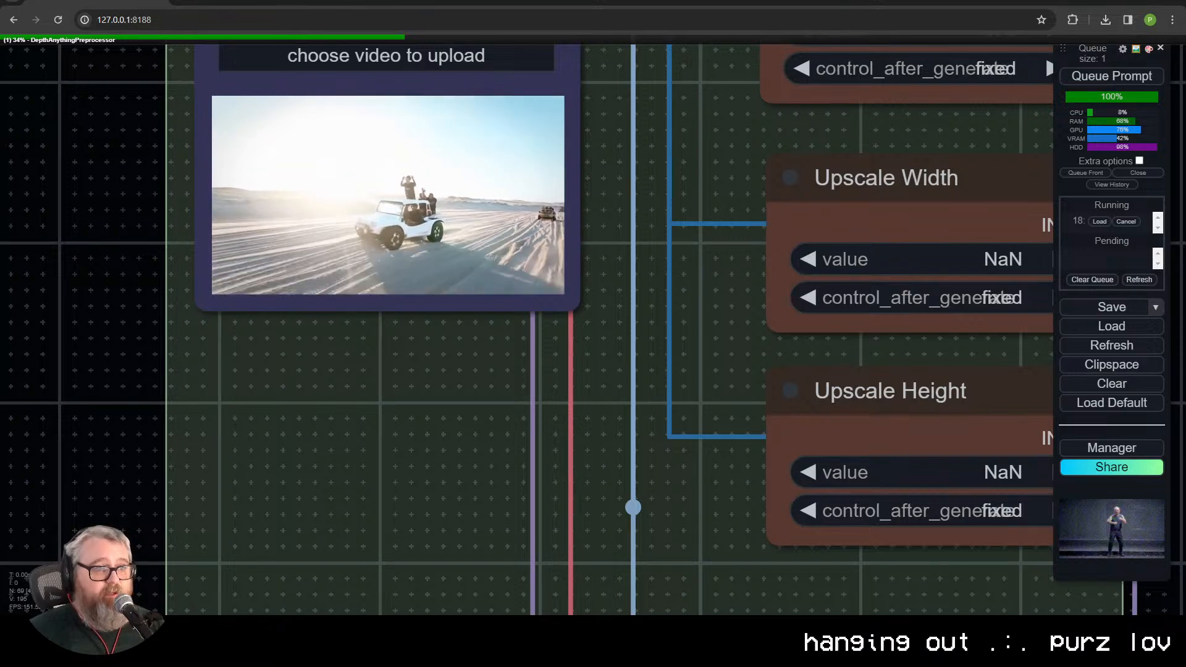
{"action": "scroll", "coordinate": [793, 379], "scroll_direction": "down", "scroll_amount": 3}
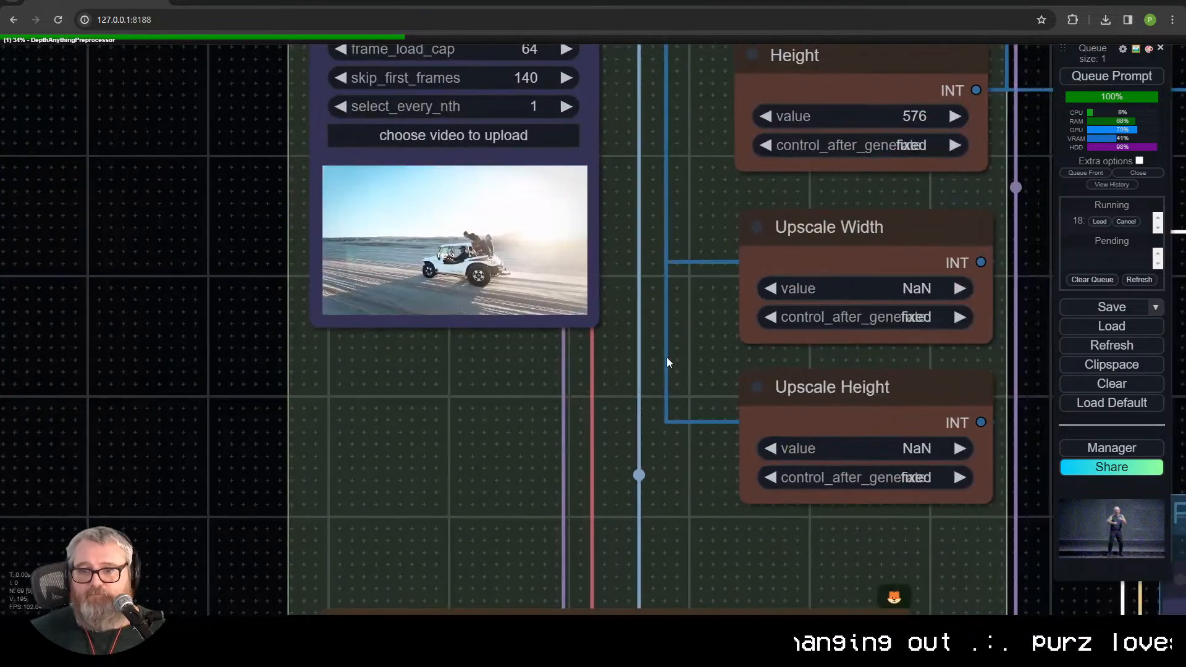
{"action": "left_click_drag", "start_coordinate": [1044, 386], "coordinate": [363, 417]}
{"action": "scroll", "coordinate": [582, 363], "scroll_direction": "down", "scroll_amount": 7}
{"action": "left_click_drag", "start_coordinate": [576, 382], "coordinate": [336, 180]}
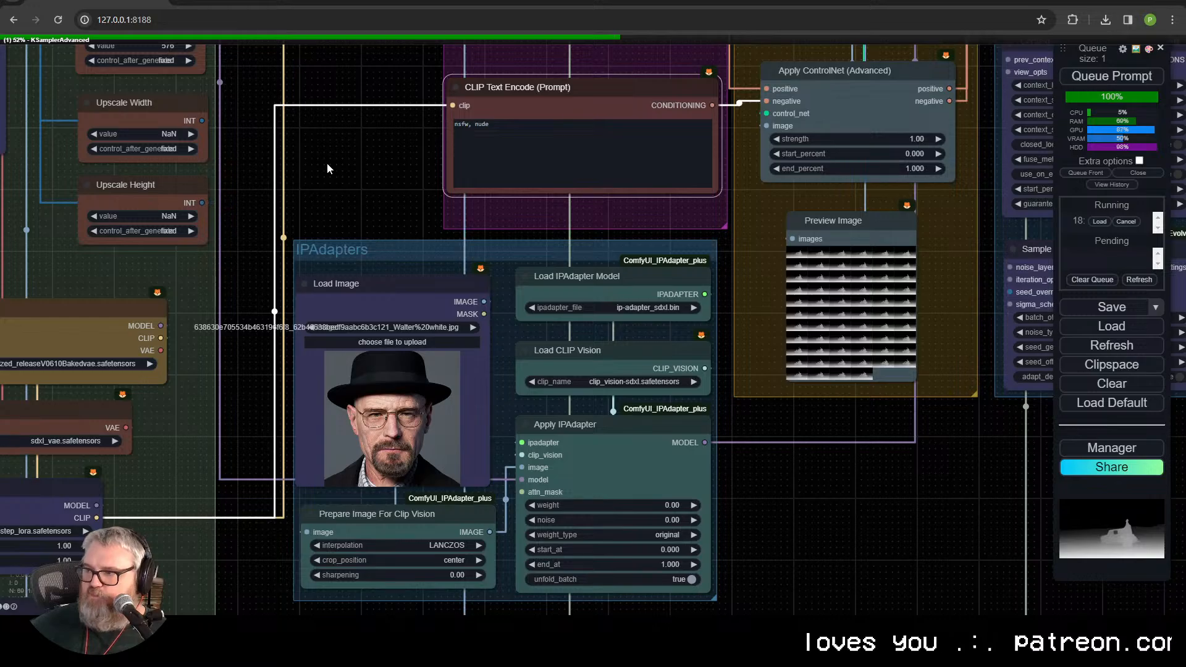
Step: Enlarge the first depth map in the ControlNet group's Preview Image node, inspect it, and return to the grid
{"action": "left_click_drag", "start_coordinate": [1001, 455], "coordinate": [310, 637]}
{"action": "left_click_drag", "start_coordinate": [231, 426], "coordinate": [585, 376]}
{"action": "scroll", "coordinate": [553, 374], "scroll_direction": "up", "scroll_amount": 5}
{"action": "scroll", "coordinate": [428, 428], "scroll_direction": "up", "scroll_amount": 4}
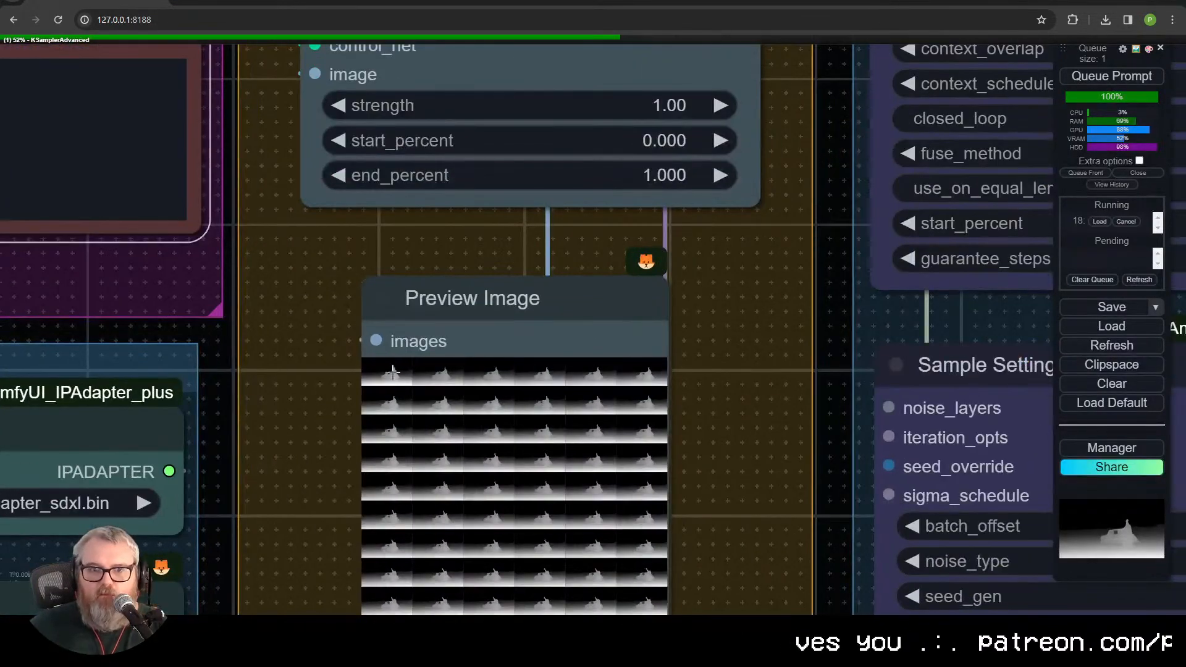
{"action": "left_click", "coordinate": [392, 372]}
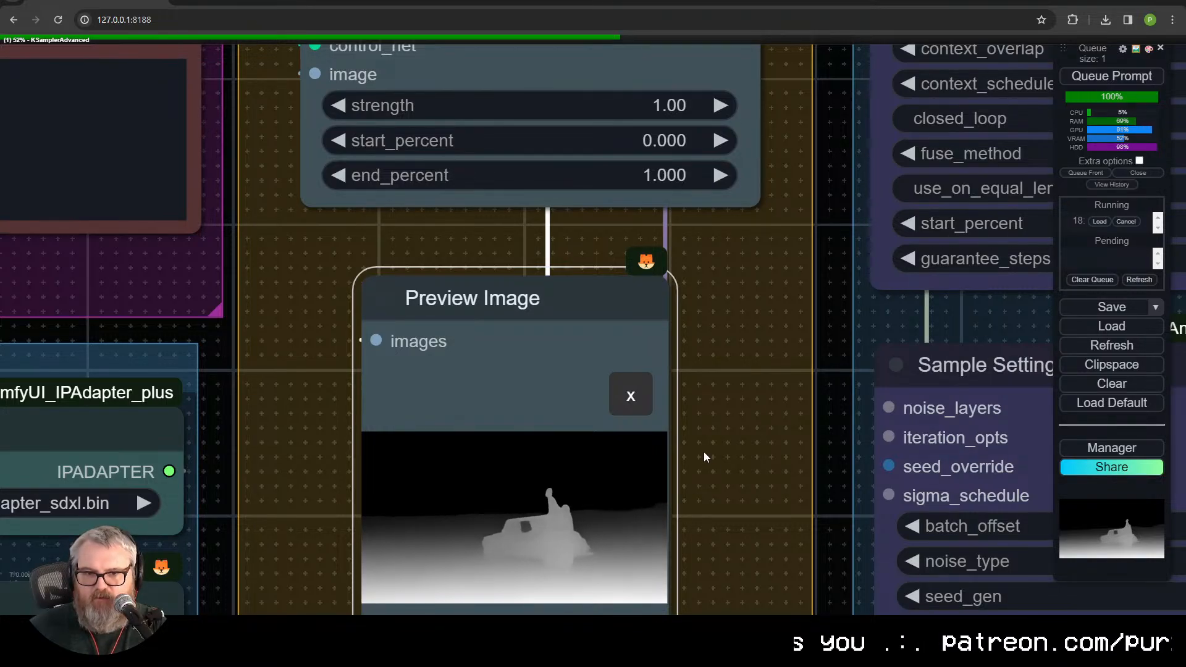
{"action": "left_click", "coordinate": [637, 403]}
{"action": "left_click_drag", "start_coordinate": [686, 458], "coordinate": [74, 149]}
{"action": "scroll", "coordinate": [559, 403], "scroll_direction": "down", "scroll_amount": 8}
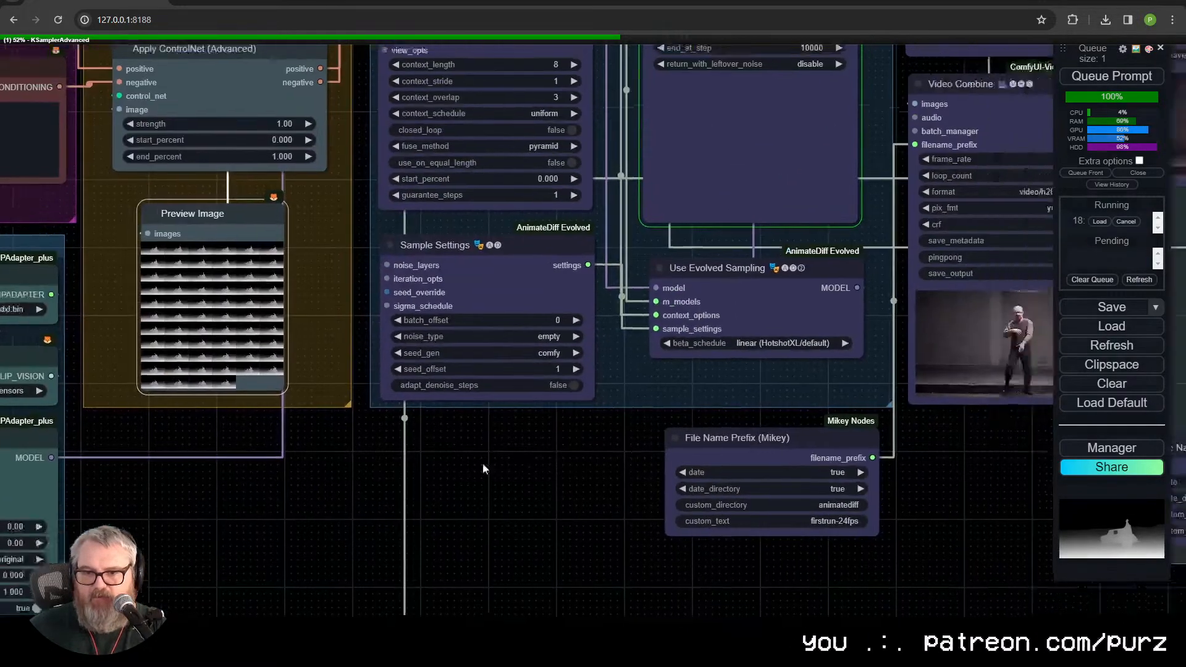
Step: Examine the KSampler (Advanced) live preview of the buggy in the Low Res Pass group during sampling
{"action": "left_click_drag", "start_coordinate": [550, 454], "coordinate": [155, 507]}
{"action": "scroll", "coordinate": [330, 461], "scroll_direction": "down", "scroll_amount": 1}
{"action": "left_click_drag", "start_coordinate": [330, 460], "coordinate": [328, 551]}
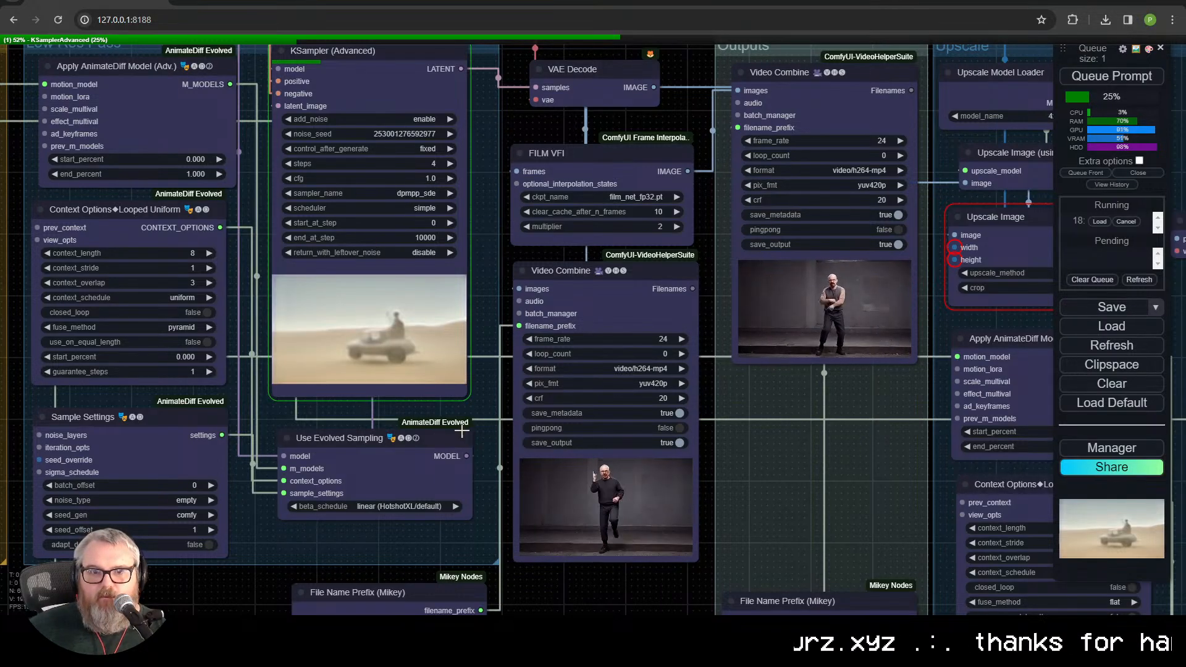
{"action": "left_click_drag", "start_coordinate": [414, 377], "coordinate": [462, 423]}
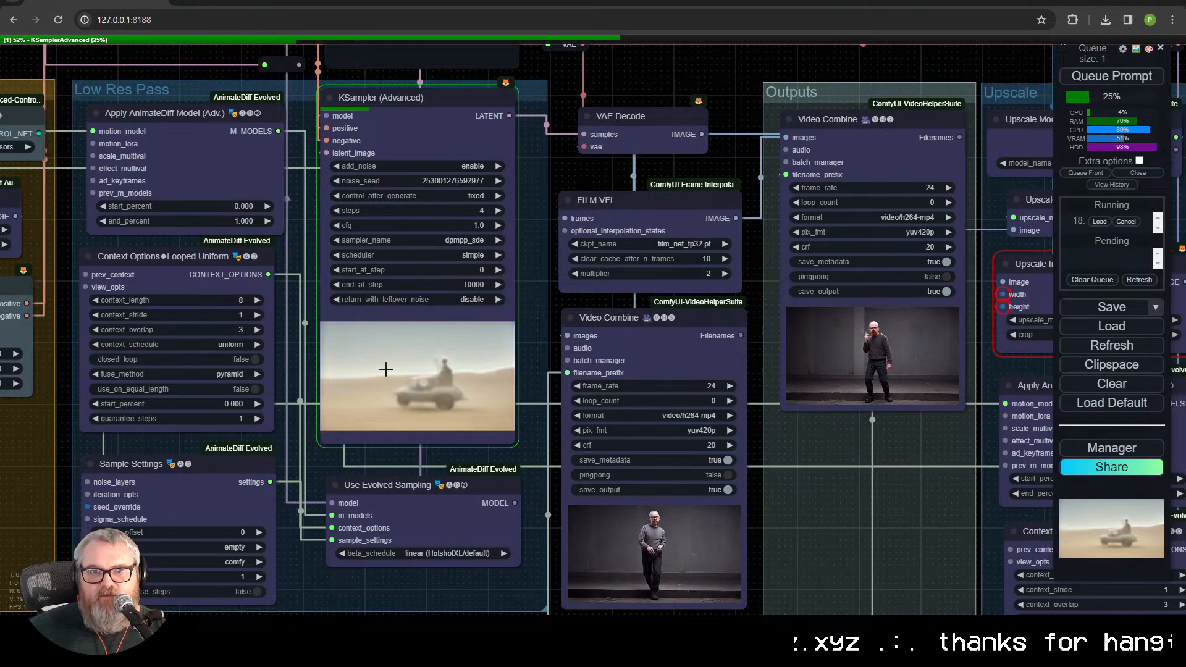
{"action": "left_click_drag", "start_coordinate": [384, 371], "coordinate": [510, 485]}
{"action": "scroll", "coordinate": [511, 484], "scroll_direction": "down", "scroll_amount": 4}
{"action": "scroll", "coordinate": [513, 482], "scroll_direction": "up", "scroll_amount": 9}
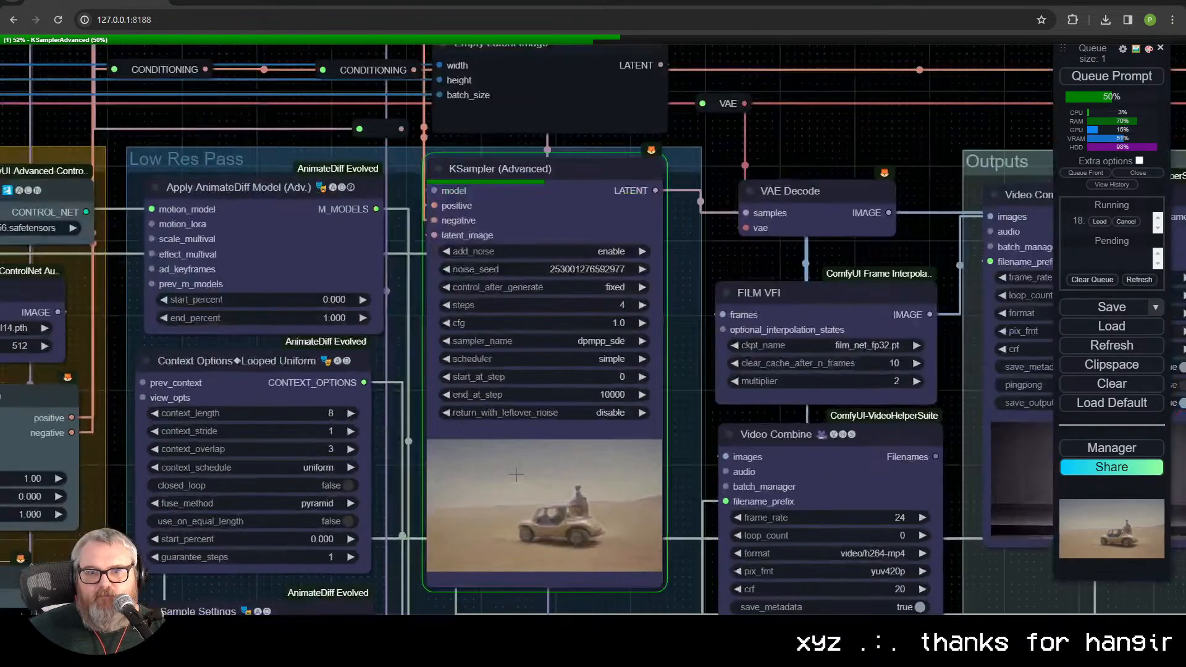
{"action": "scroll", "coordinate": [517, 475], "scroll_direction": "down", "scroll_amount": 4}
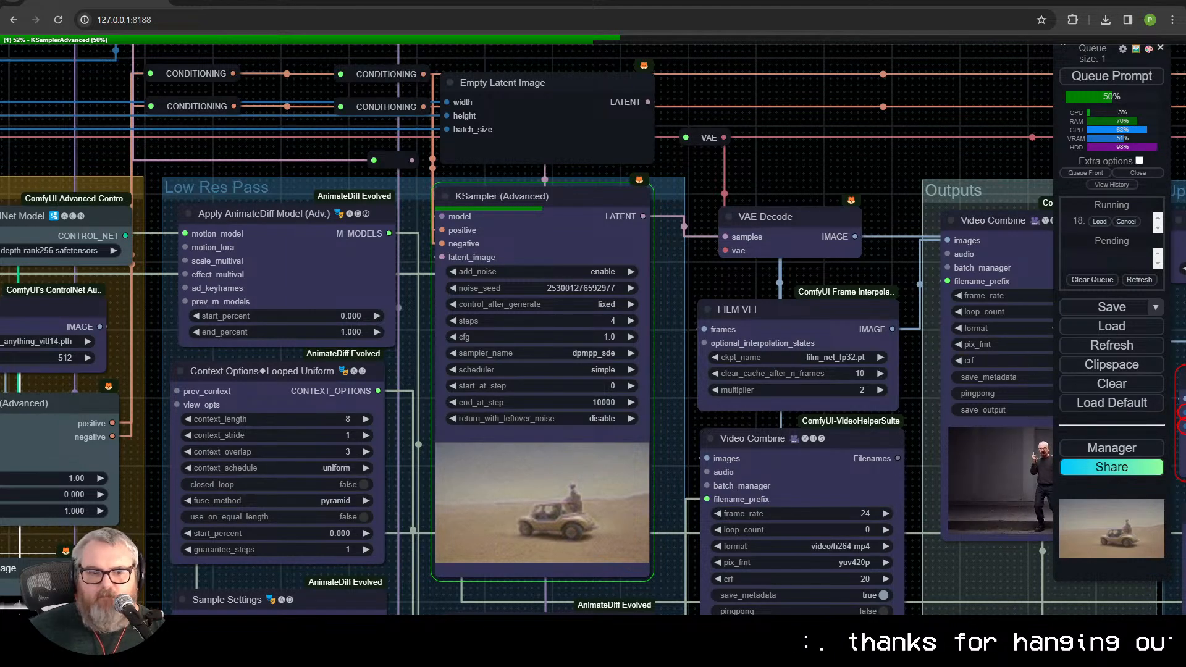
Step: Switch to the terminal, run nvitop in a new PowerShell tab to check GPU usage, and minimize the window
{"action": "key", "text": "alt+Tab"}
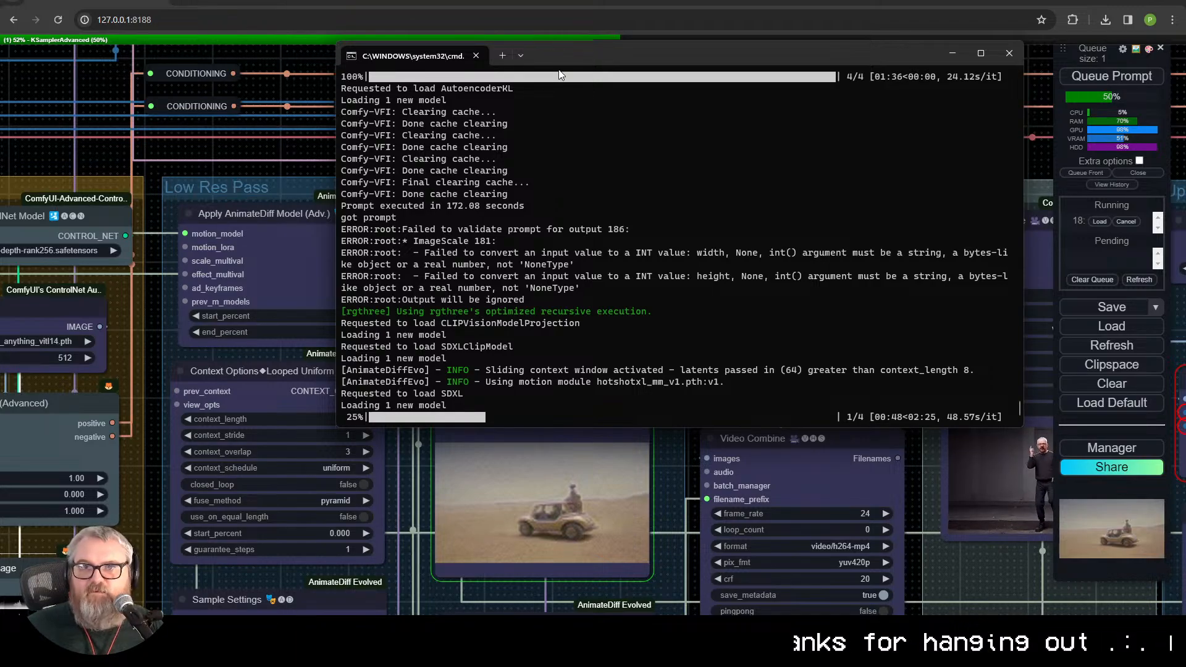
{"action": "left_click", "coordinate": [504, 56]}
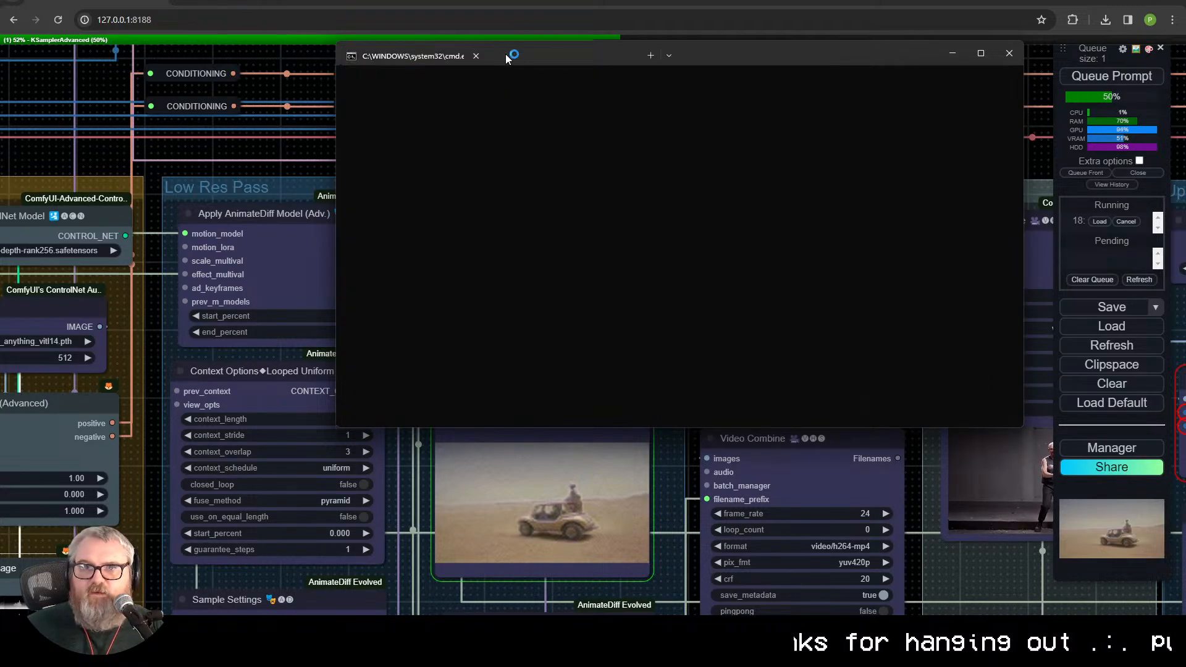
{"action": "type", "text": "nvitool"}
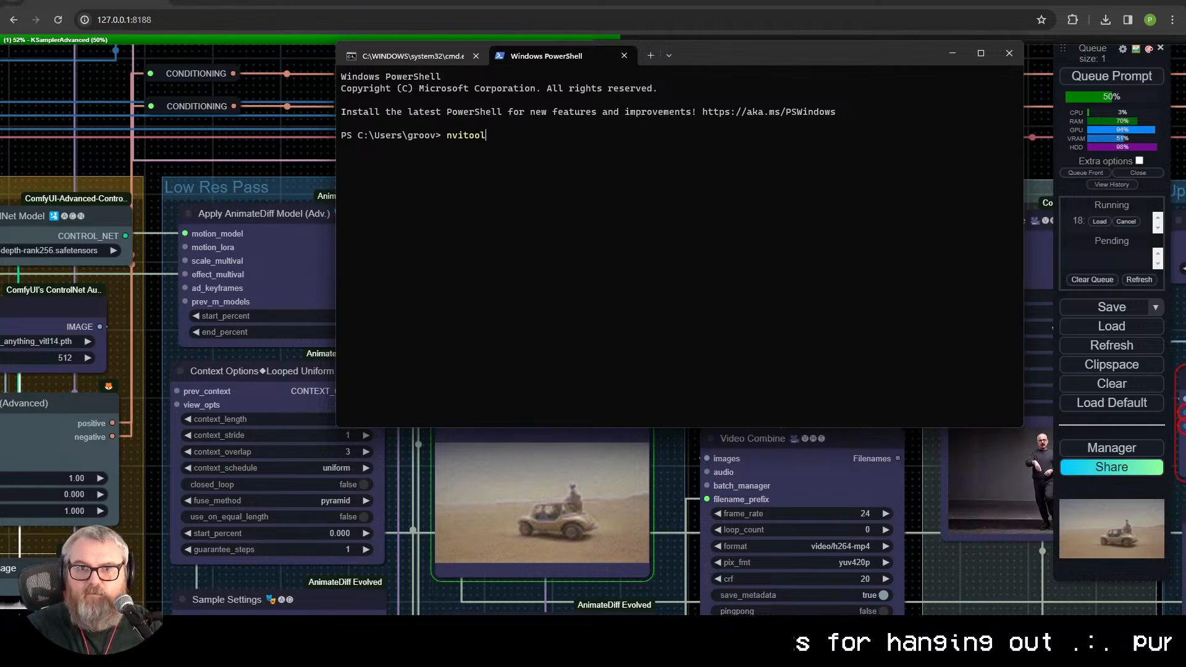
{"action": "key", "text": "Return"}
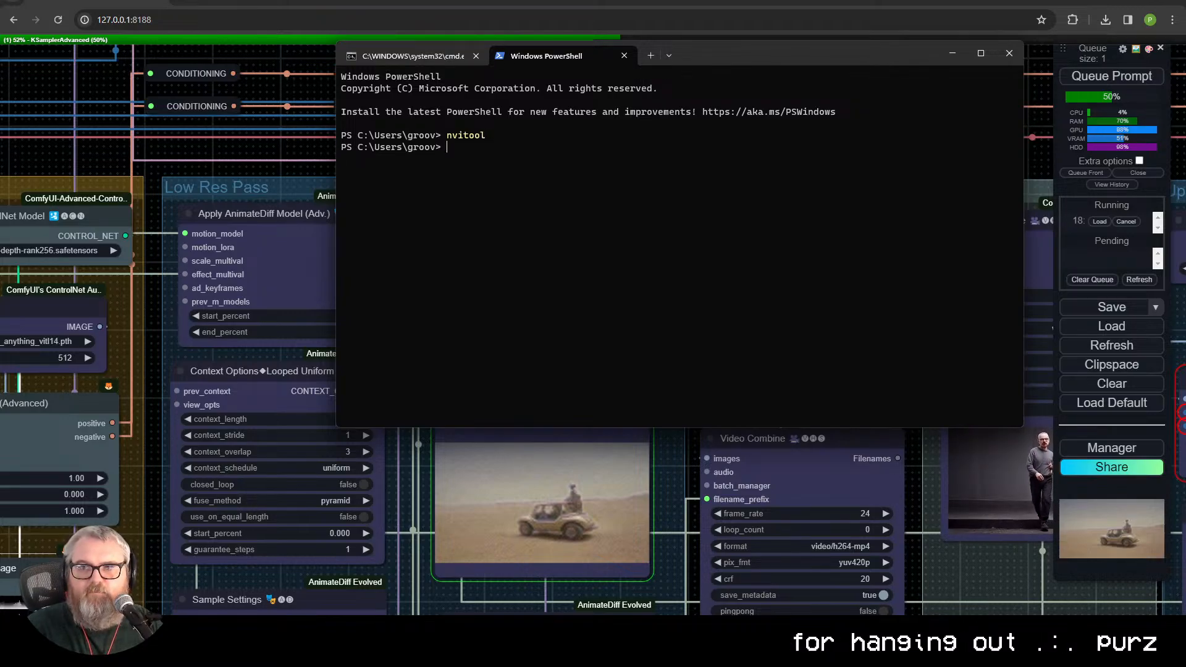
{"action": "type", "text": "nvitop"}
{"action": "key", "text": "Return"}
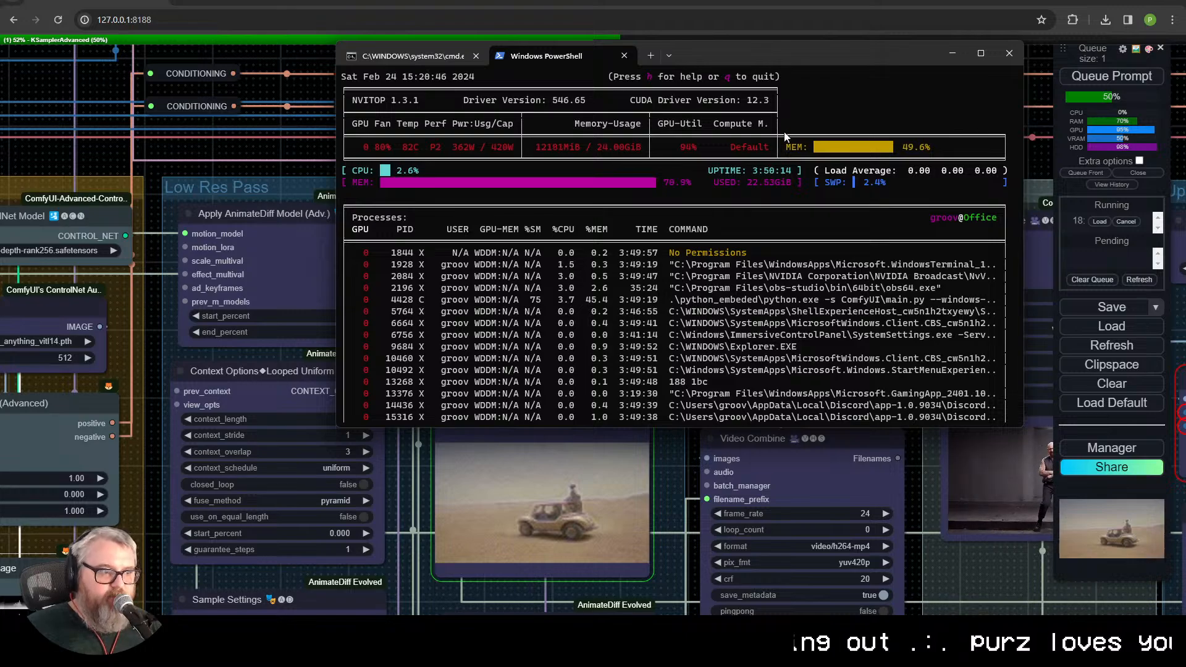
{"action": "left_click", "coordinate": [952, 54]}
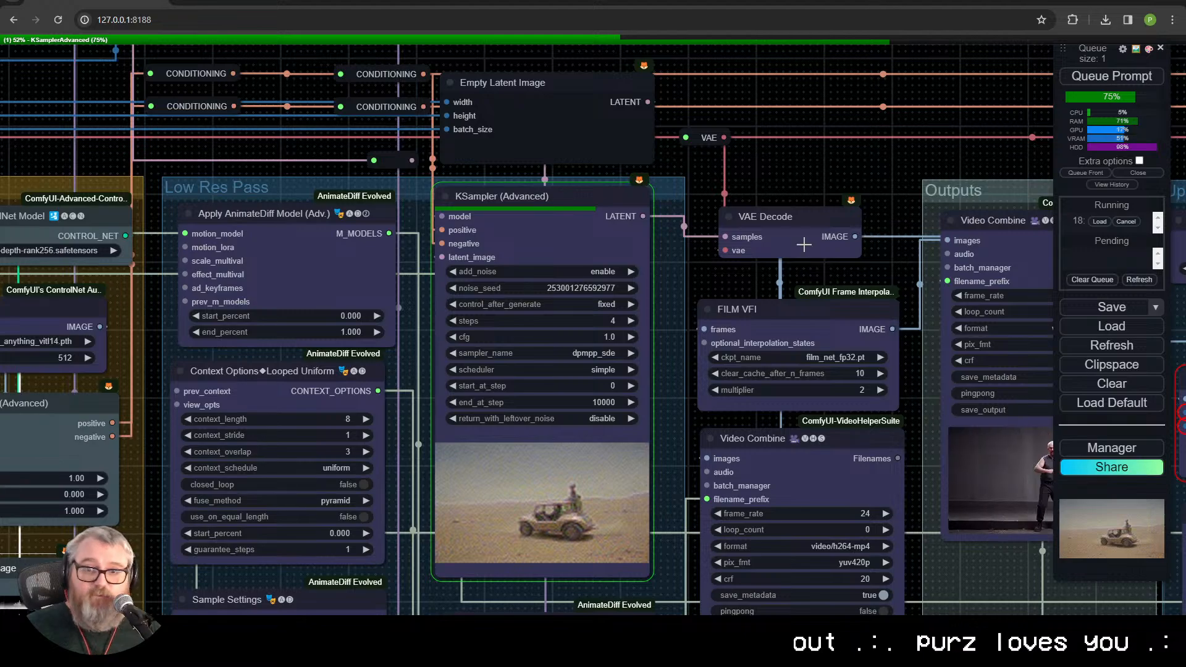
Step: Bring back the nvitop terminal window and move it lower over the node graph to monitor GPU memory and load
{"action": "left_click", "coordinate": [787, 235]}
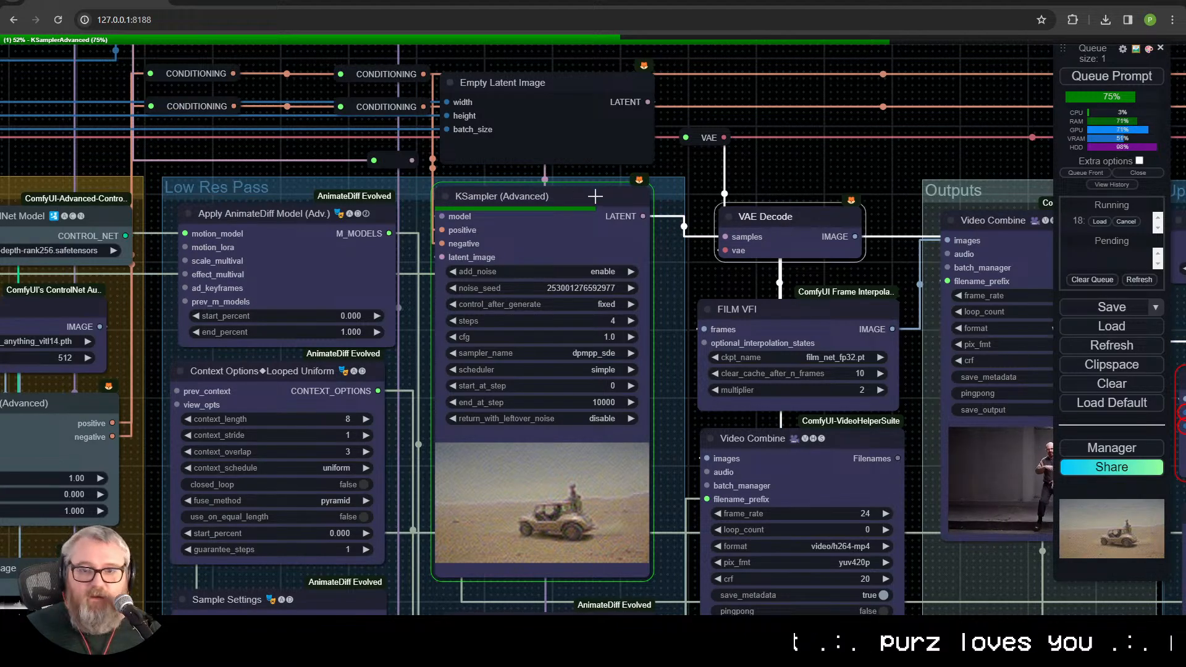
{"action": "left_click", "coordinate": [581, 241]}
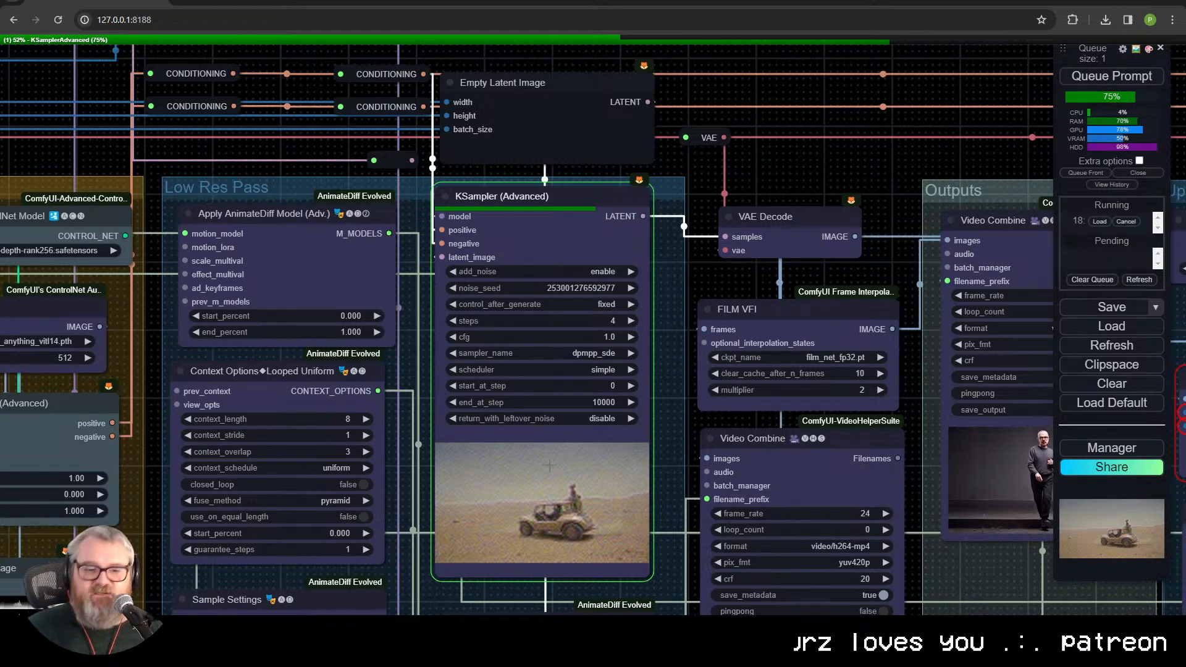
{"action": "key", "text": "alt+Tab"}
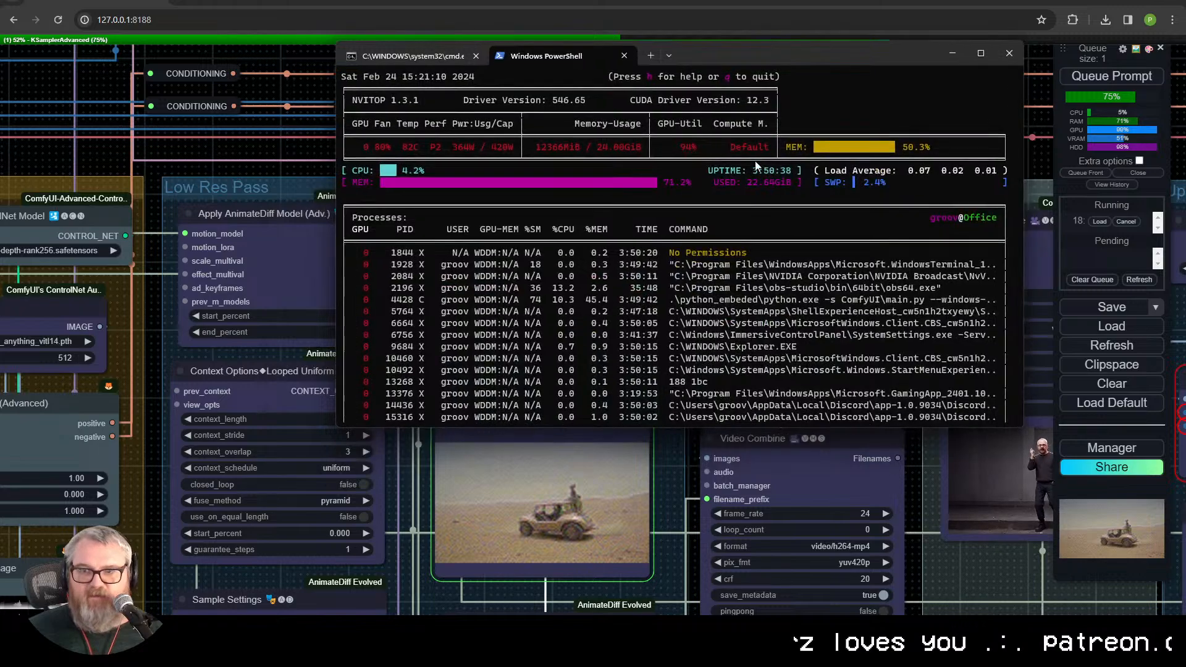
{"action": "left_click_drag", "start_coordinate": [692, 57], "coordinate": [469, 229]}
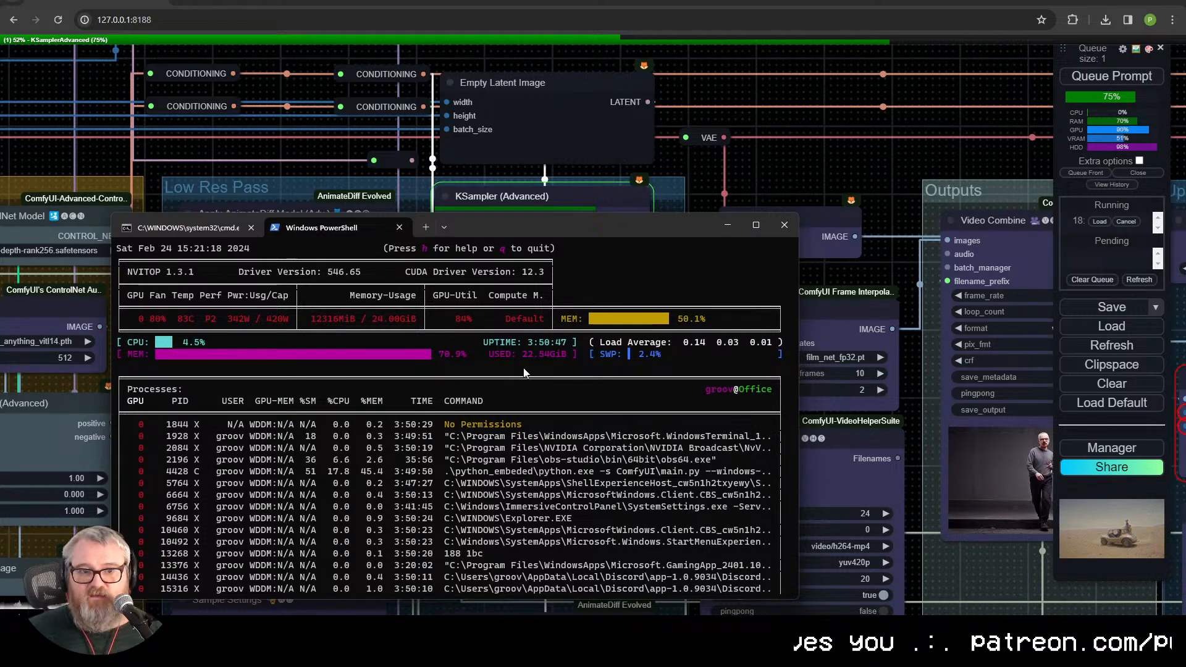
Step: Reposition the terminal window below the KSampler settings, check the ComfyUI console's sampling progress, and return to the nvitop tab
{"action": "left_click_drag", "start_coordinate": [488, 224], "coordinate": [488, 447]}
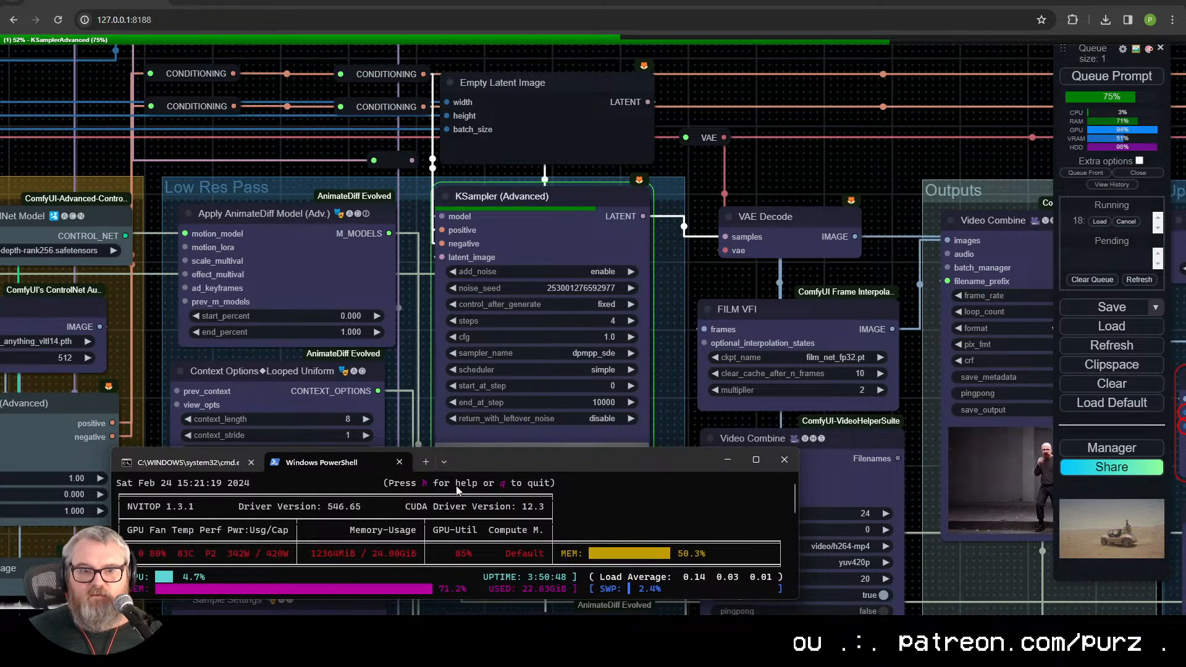
{"action": "left_click_drag", "start_coordinate": [503, 460], "coordinate": [494, 426]}
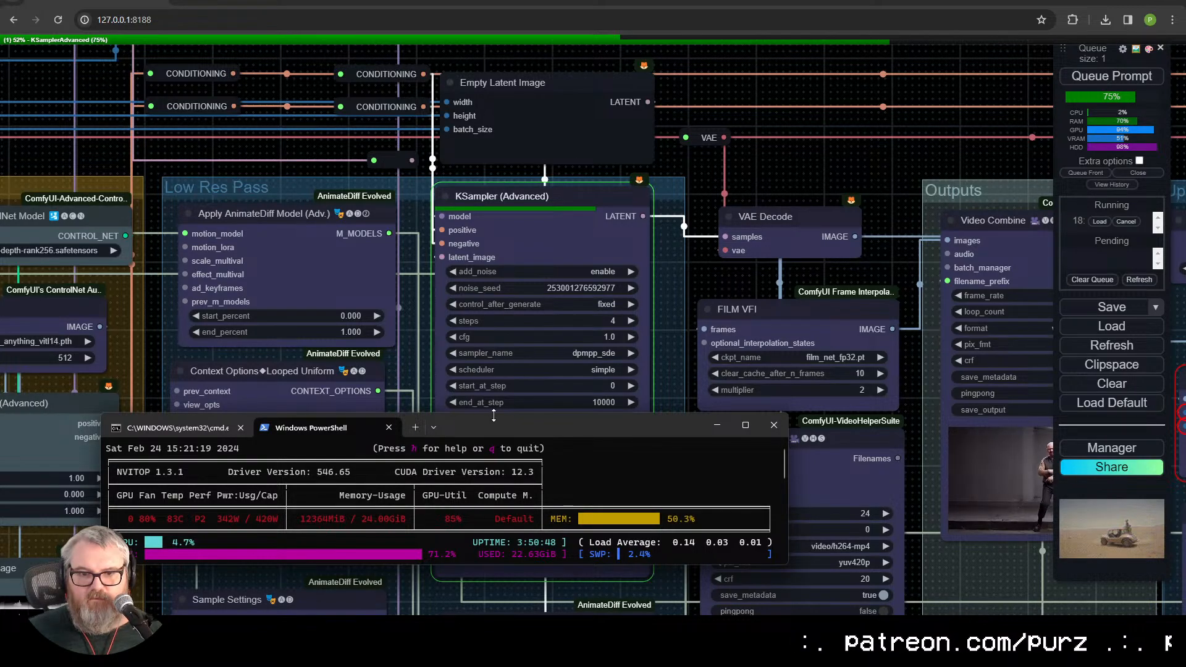
{"action": "left_click_drag", "start_coordinate": [498, 432], "coordinate": [489, 409]}
{"action": "left_click", "coordinate": [167, 404]}
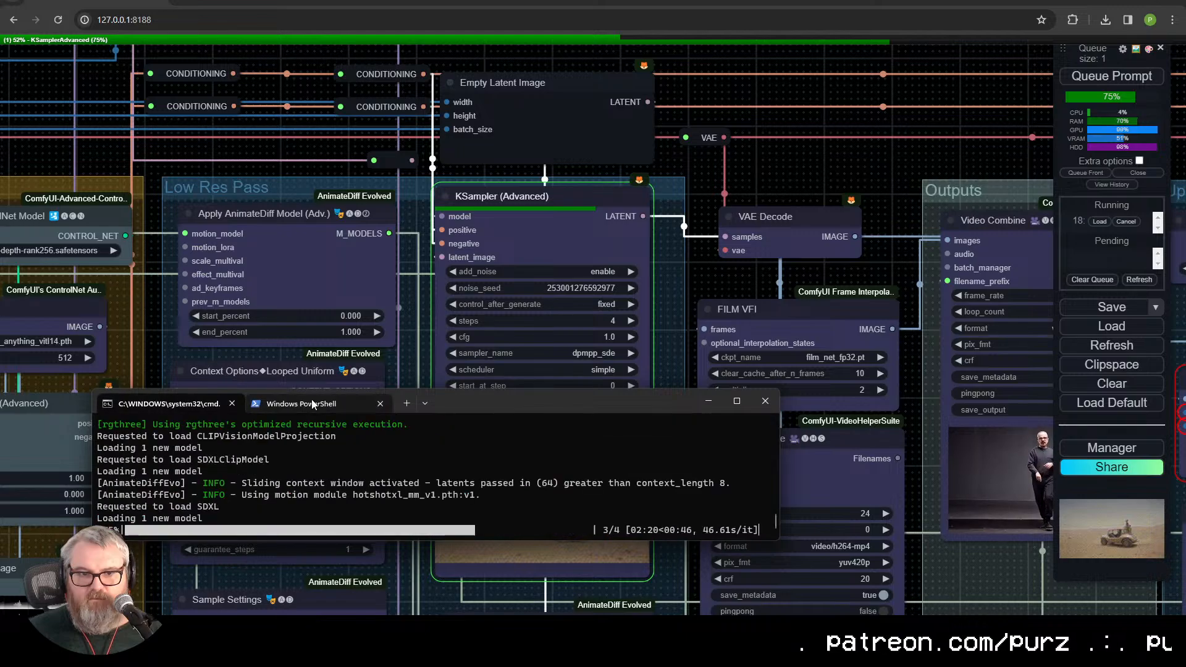
{"action": "left_click", "coordinate": [311, 405]}
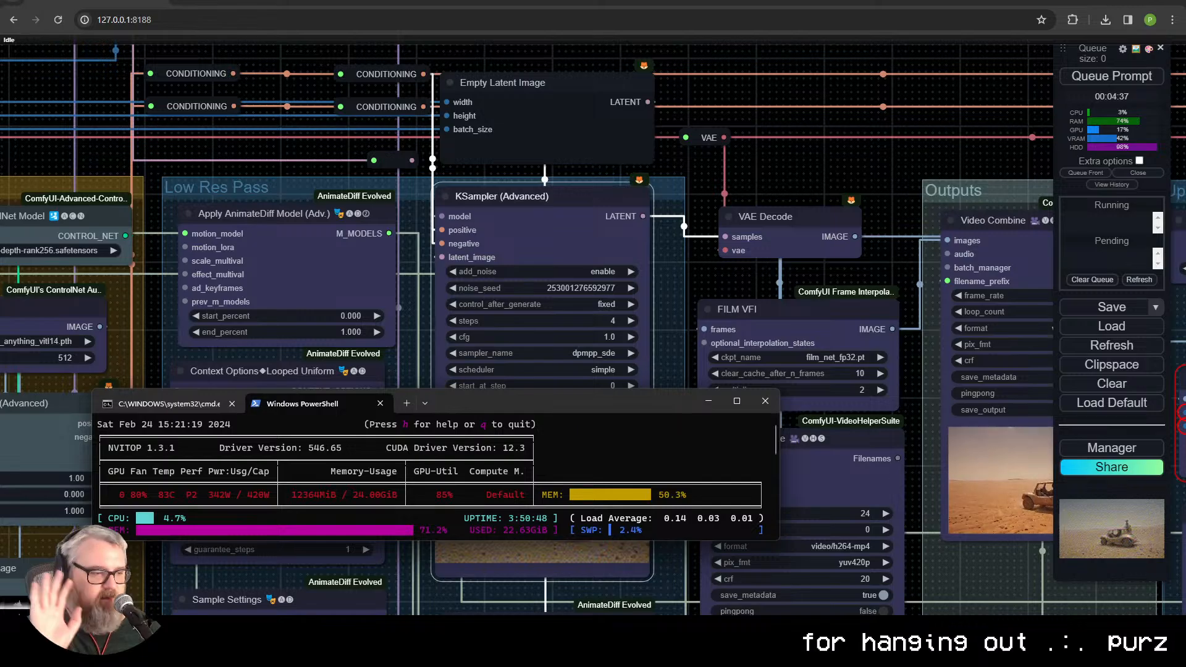
Step: Inspect the finished buggy clip in the Video Combine node below FILM VFI
{"action": "left_click_drag", "start_coordinate": [798, 262], "coordinate": [356, 78]}
{"action": "scroll", "coordinate": [343, 571], "scroll_direction": "up", "scroll_amount": 12}
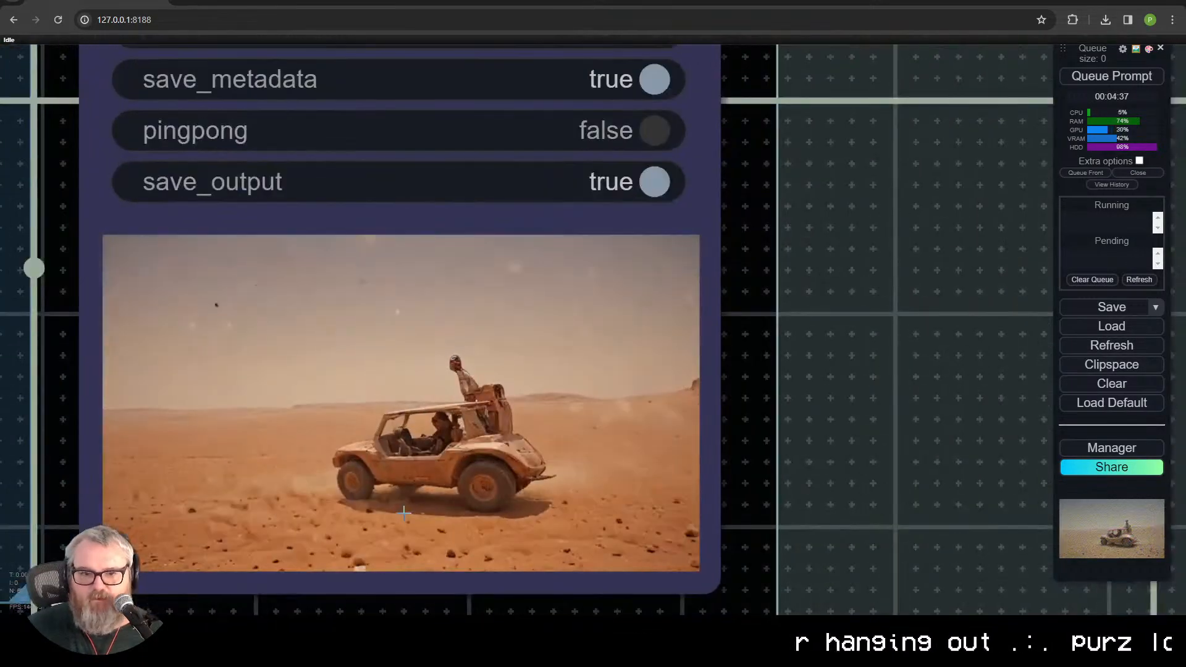
{"action": "left_click_drag", "start_coordinate": [433, 566], "coordinate": [509, 483]}
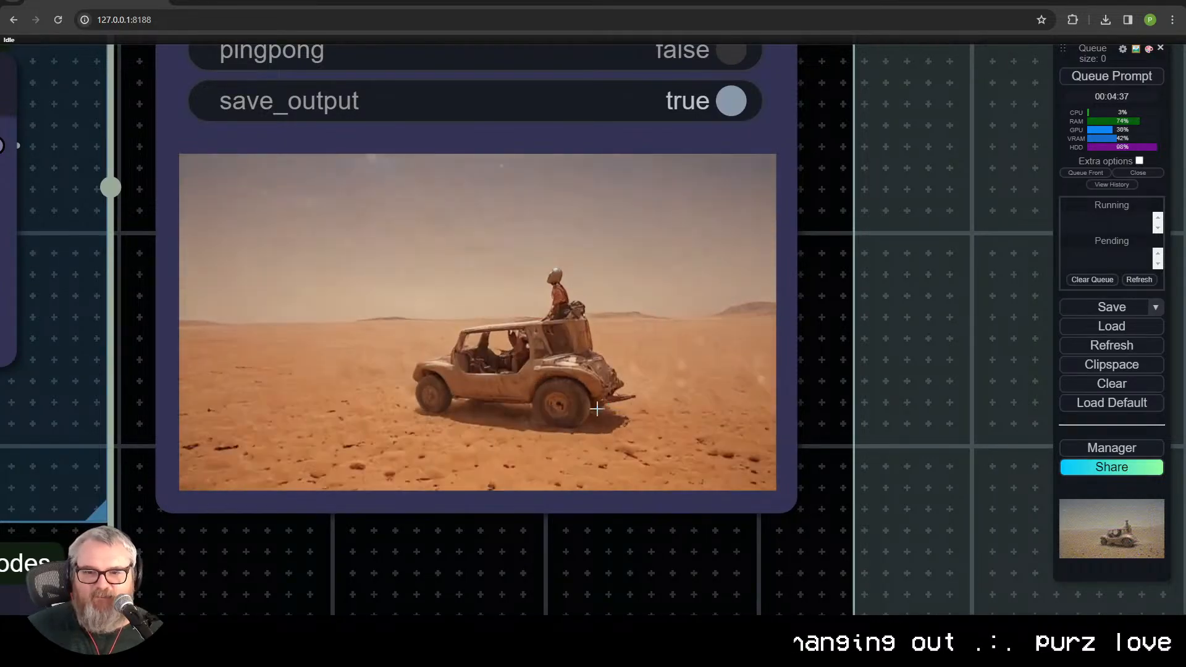
{"action": "scroll", "coordinate": [464, 424], "scroll_direction": "down", "scroll_amount": 10}
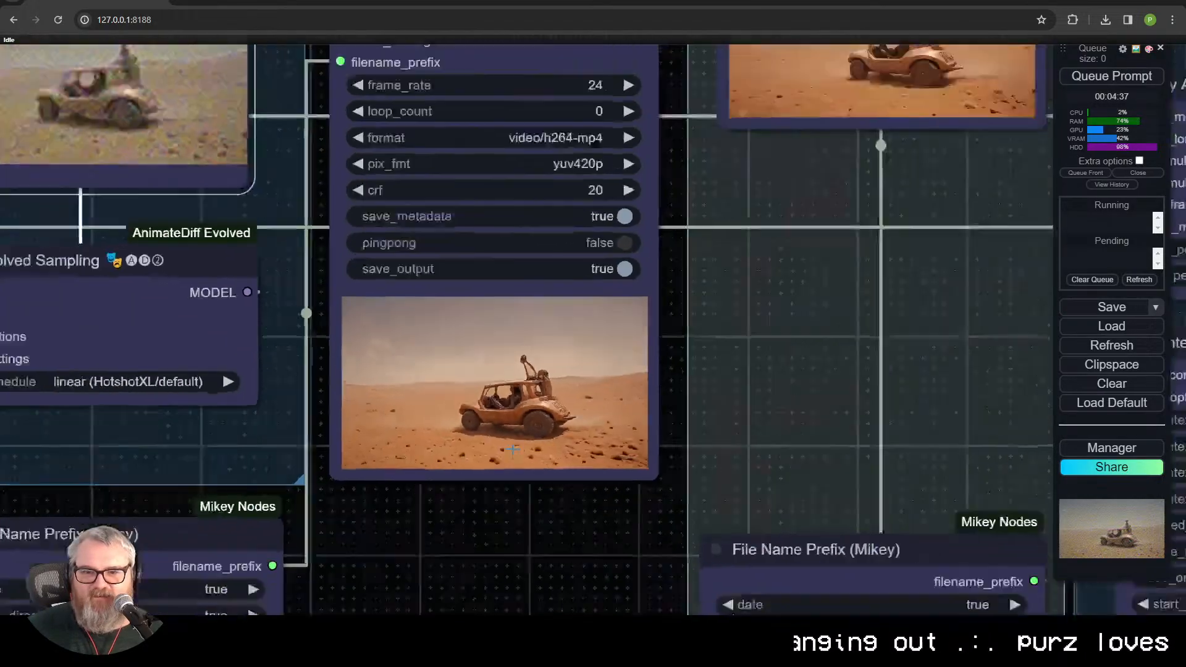
Step: Enlarge a depth map in the ControlNet group's Preview Image node and step through the frames one by one
{"action": "scroll", "coordinate": [638, 342], "scroll_direction": "up", "scroll_amount": 5}
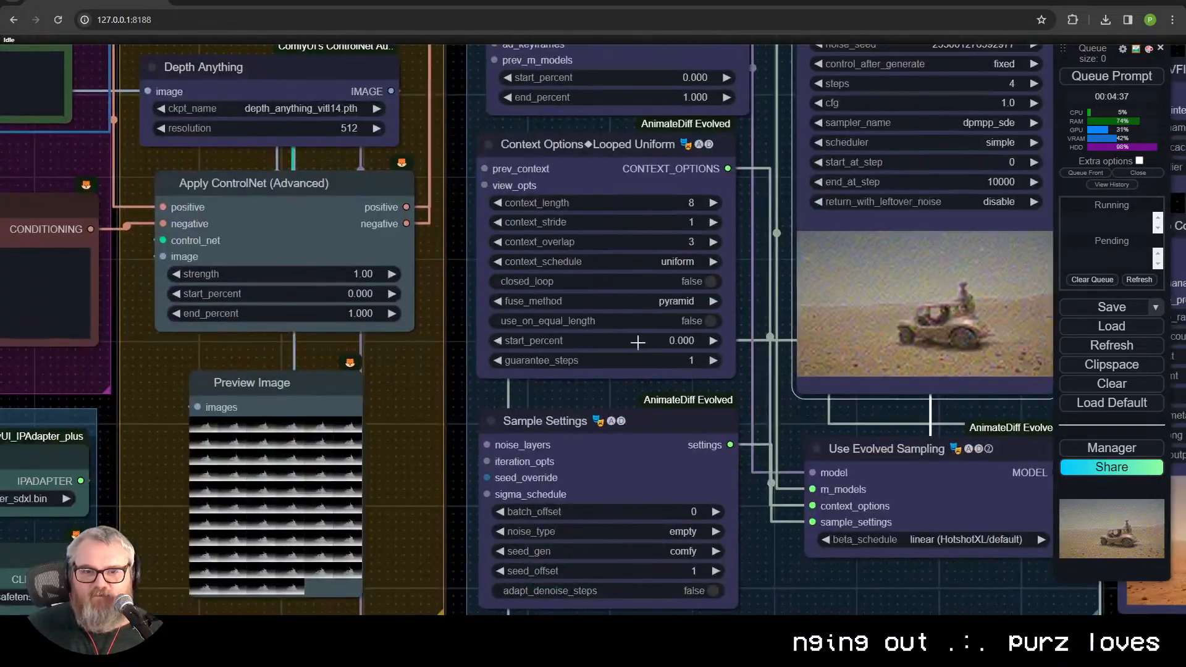
{"action": "left_click", "coordinate": [197, 438]}
{"action": "key", "text": "Right"}
{"action": "key", "text": "Right"}
{"action": "key", "text": "Right"}
{"action": "key", "text": "Right"}
{"action": "key", "text": "Right"}
{"action": "key", "text": "Right"}
{"action": "key", "text": "Right"}
{"action": "key", "text": "Right"}
{"action": "key", "text": "Right"}
{"action": "key", "text": "Right"}
{"action": "key", "text": "Right"}
{"action": "key", "text": "Right"}
{"action": "key", "text": "Right"}
{"action": "key", "text": "Right"}
{"action": "key", "text": "Right"}
{"action": "key", "text": "Right"}
{"action": "key", "text": "Right"}
{"action": "key", "text": "Right"}
{"action": "key", "text": "Right"}
{"action": "key", "text": "Right"}
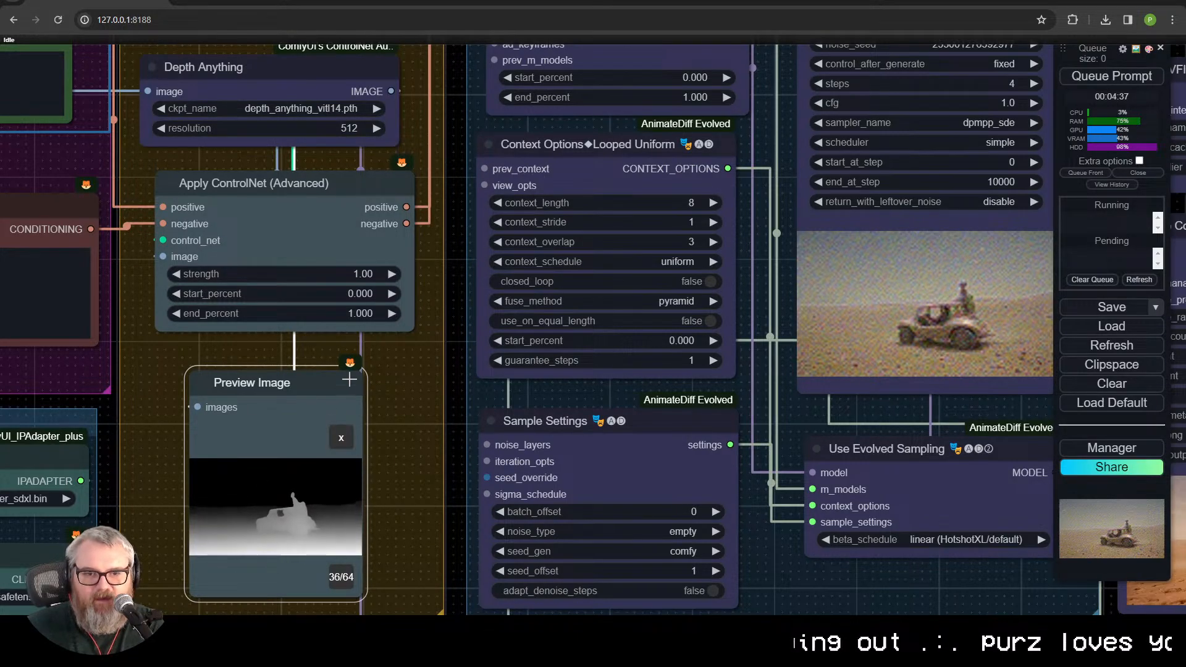
{"action": "scroll", "coordinate": [400, 427], "scroll_direction": "down", "scroll_amount": 10}
Step: Examine the buggy and rider closely in the rendered clip of the Video Combine node below FILM VFI
{"action": "scroll", "coordinate": [879, 491], "scroll_direction": "up", "scroll_amount": 10}
{"action": "left_click_drag", "start_coordinate": [879, 491], "coordinate": [565, 81]}
{"action": "scroll", "coordinate": [596, 280], "scroll_direction": "up", "scroll_amount": 9}
{"action": "left_click_drag", "start_coordinate": [596, 281], "coordinate": [565, 608]}
{"action": "scroll", "coordinate": [619, 490], "scroll_direction": "up", "scroll_amount": 3}
{"action": "left_click_drag", "start_coordinate": [619, 491], "coordinate": [648, 410]}
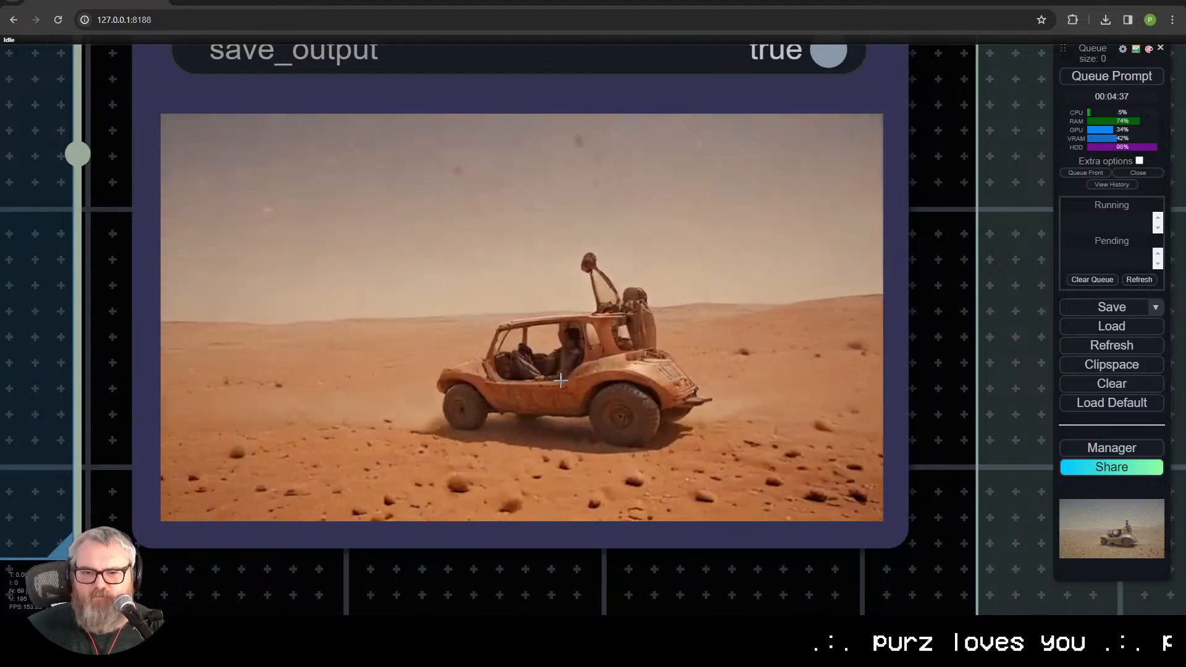
{"action": "scroll", "coordinate": [609, 318], "scroll_direction": "down", "scroll_amount": 10}
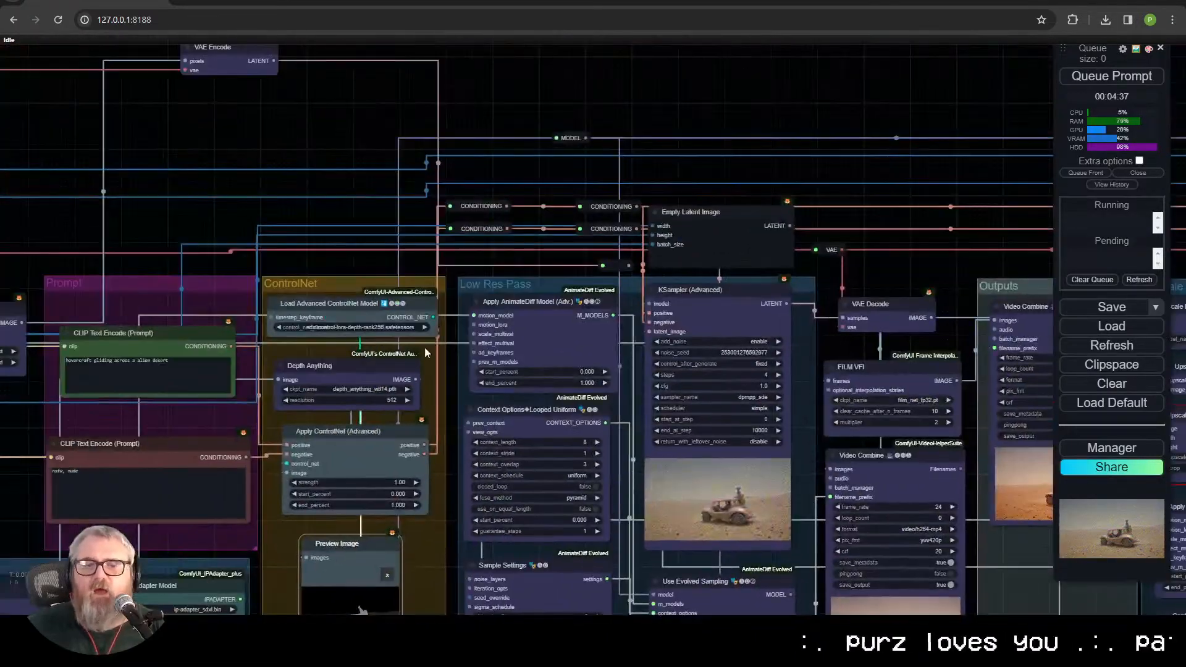
Step: Place Empty Latent Image above the VAE Encode node and connect the VAE Encode latent's reroute to the KSampler's latent_image input
{"action": "left_click_drag", "start_coordinate": [360, 233], "coordinate": [470, 322]}
{"action": "left_click_drag", "start_coordinate": [328, 157], "coordinate": [338, 237]}
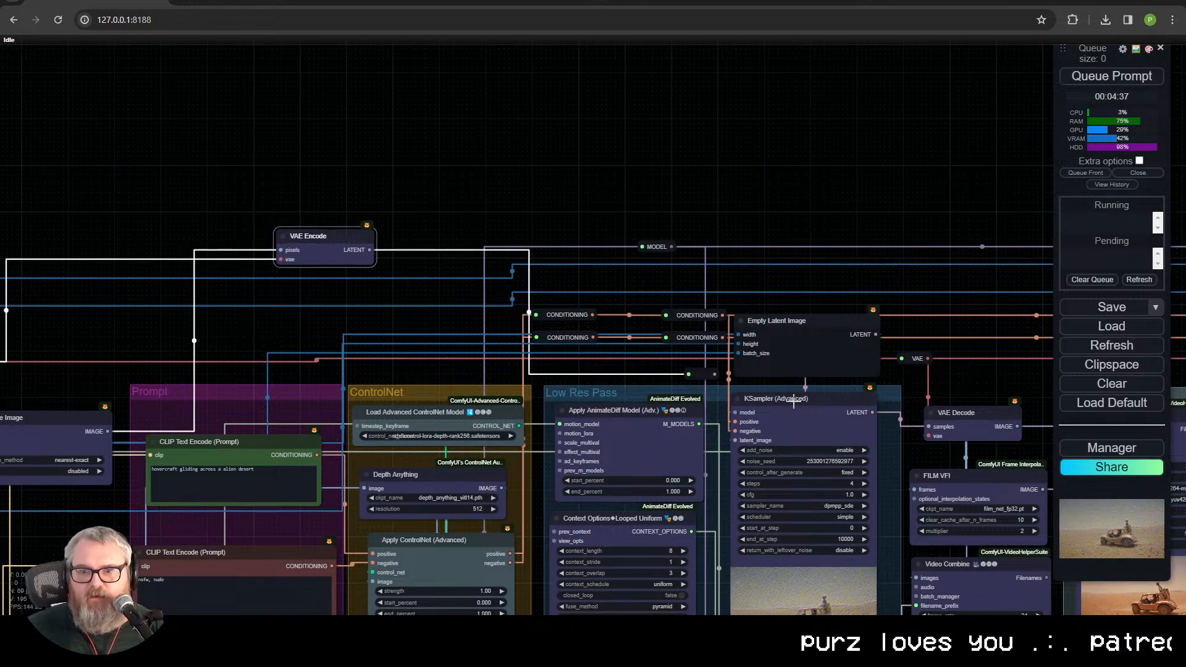
{"action": "left_click_drag", "start_coordinate": [755, 341], "coordinate": [248, 170]}
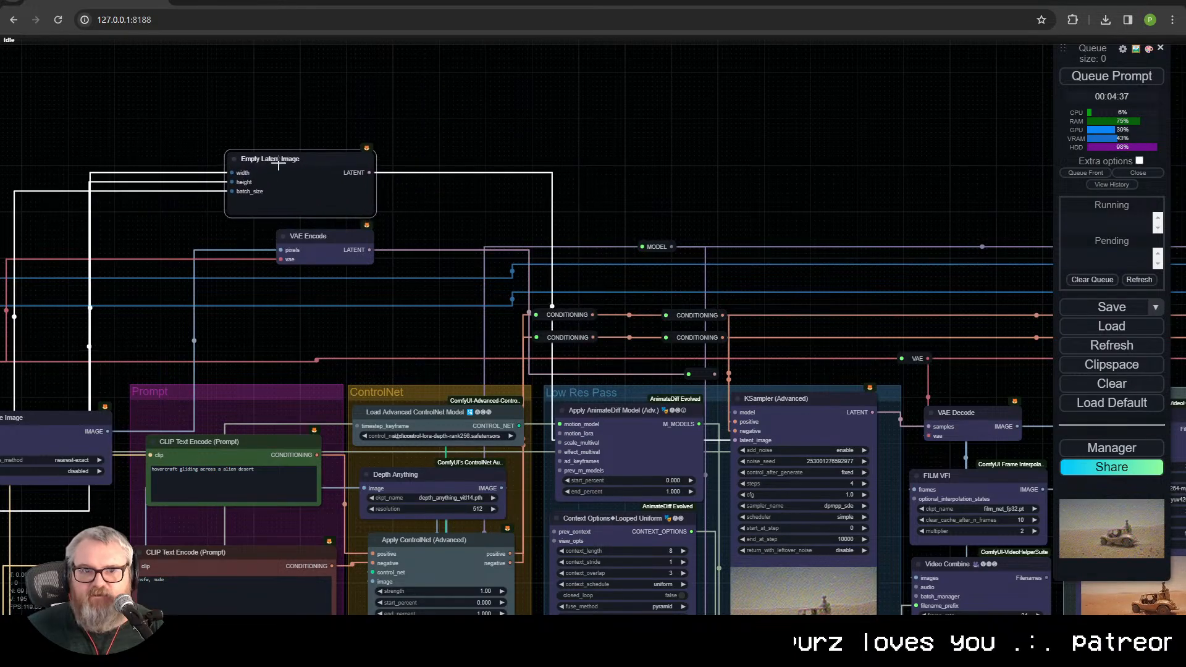
{"action": "left_click_drag", "start_coordinate": [715, 374], "coordinate": [735, 440]}
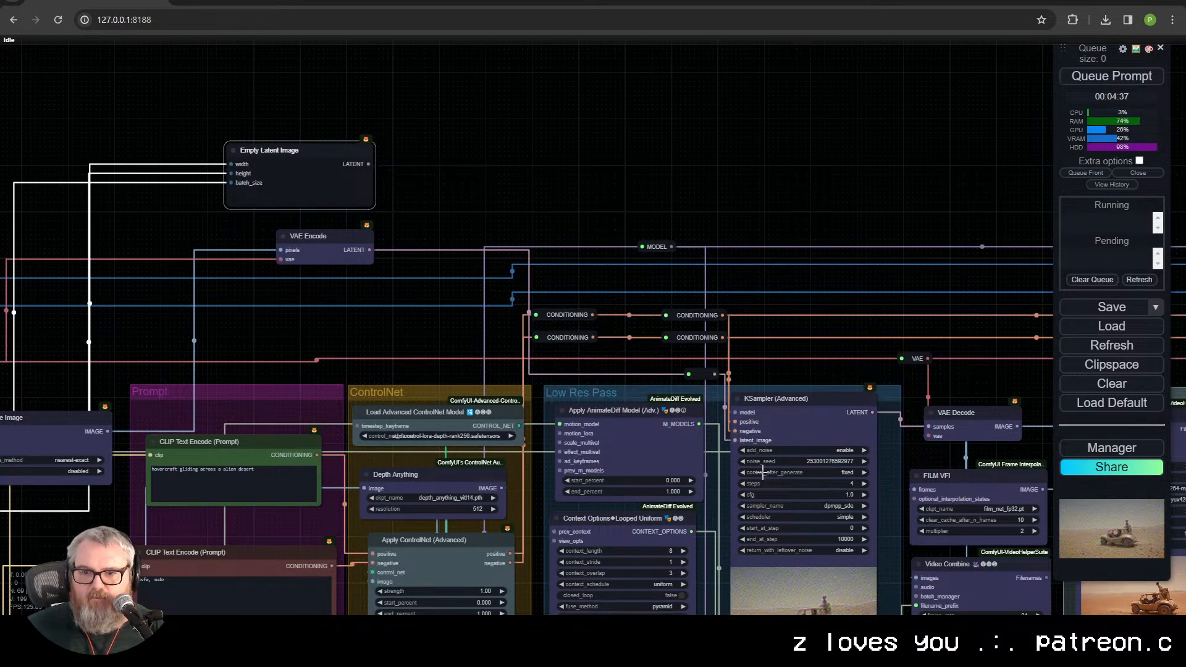
Step: Queue the prompt with the VAE-encoded video latent and review the previous Video Combine clip during sampling
{"action": "left_click_drag", "start_coordinate": [22, 339], "coordinate": [385, 205]}
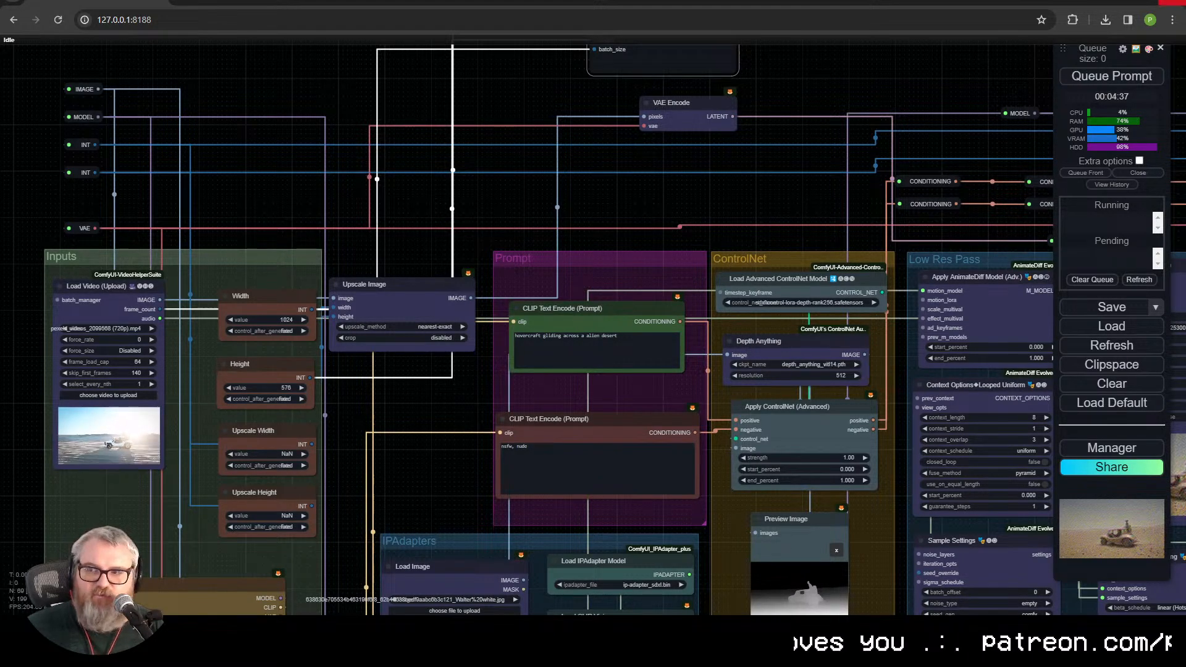
{"action": "left_click", "coordinate": [1112, 76]}
{"action": "left_click_drag", "start_coordinate": [475, 210], "coordinate": [496, 47]}
{"action": "scroll", "coordinate": [680, 562], "scroll_direction": "up", "scroll_amount": 2}
{"action": "scroll", "coordinate": [695, 548], "scroll_direction": "up", "scroll_amount": 10}
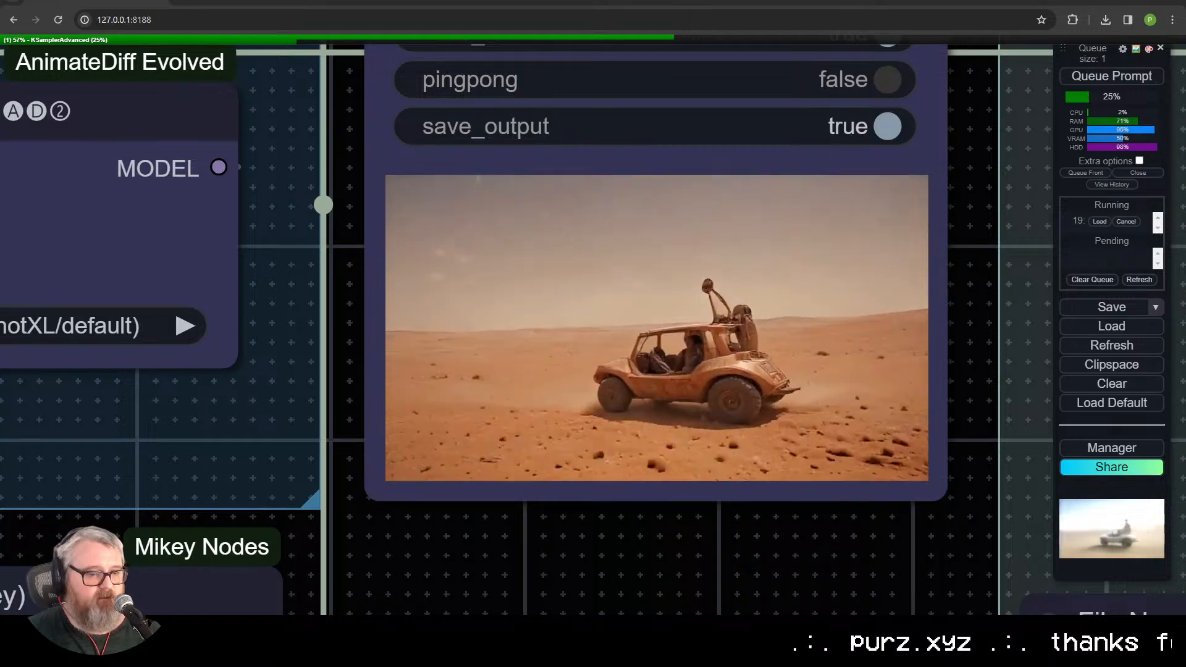
{"action": "scroll", "coordinate": [921, 490], "scroll_direction": "down", "scroll_amount": 8}
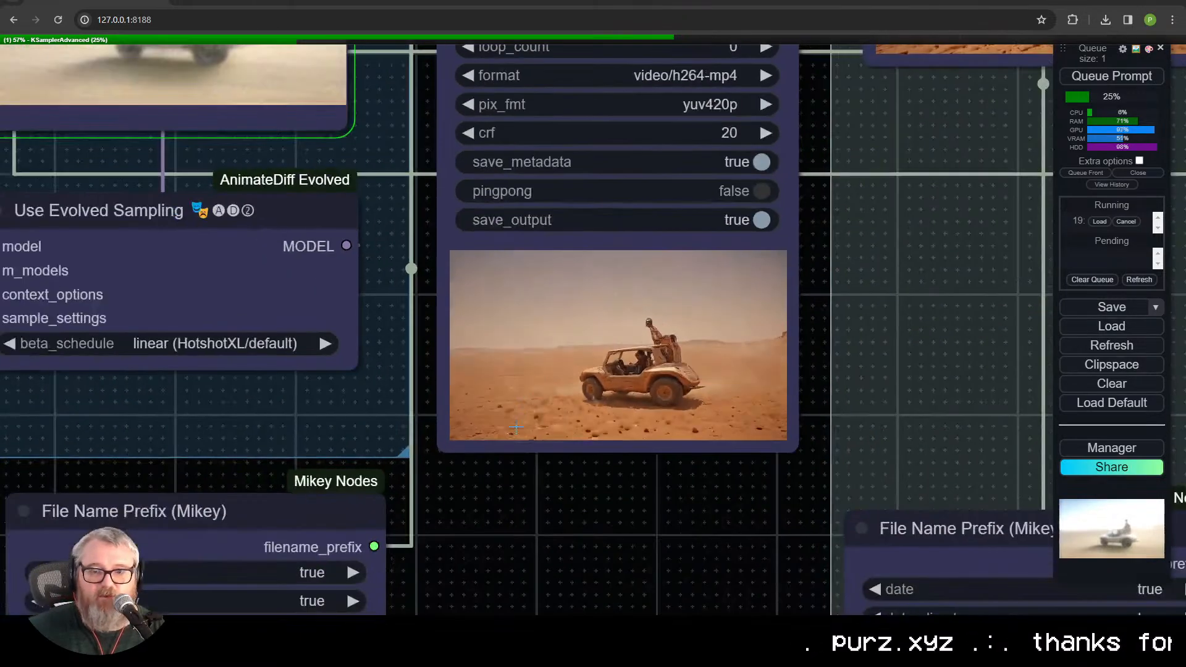
{"action": "scroll", "coordinate": [840, 438], "scroll_direction": "down", "scroll_amount": 3}
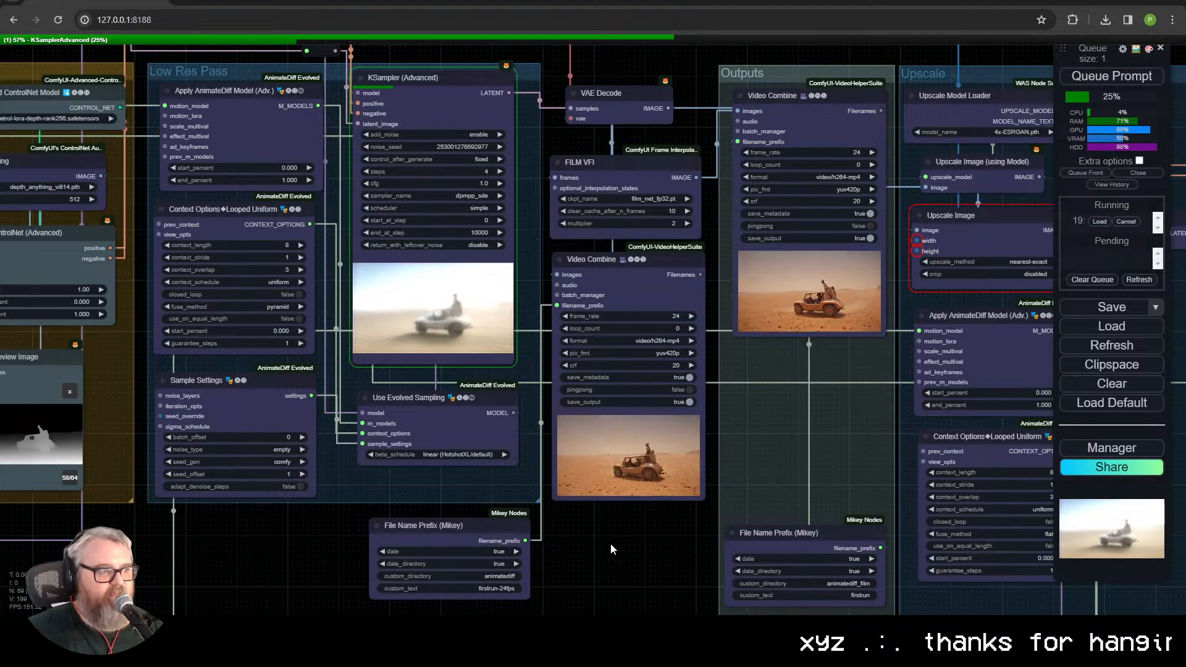
Step: Compare the KSampler (Advanced) live preview with the previous clip in the Video Combine node below FILM VFI
{"action": "scroll", "coordinate": [344, 300], "scroll_direction": "up", "scroll_amount": 6}
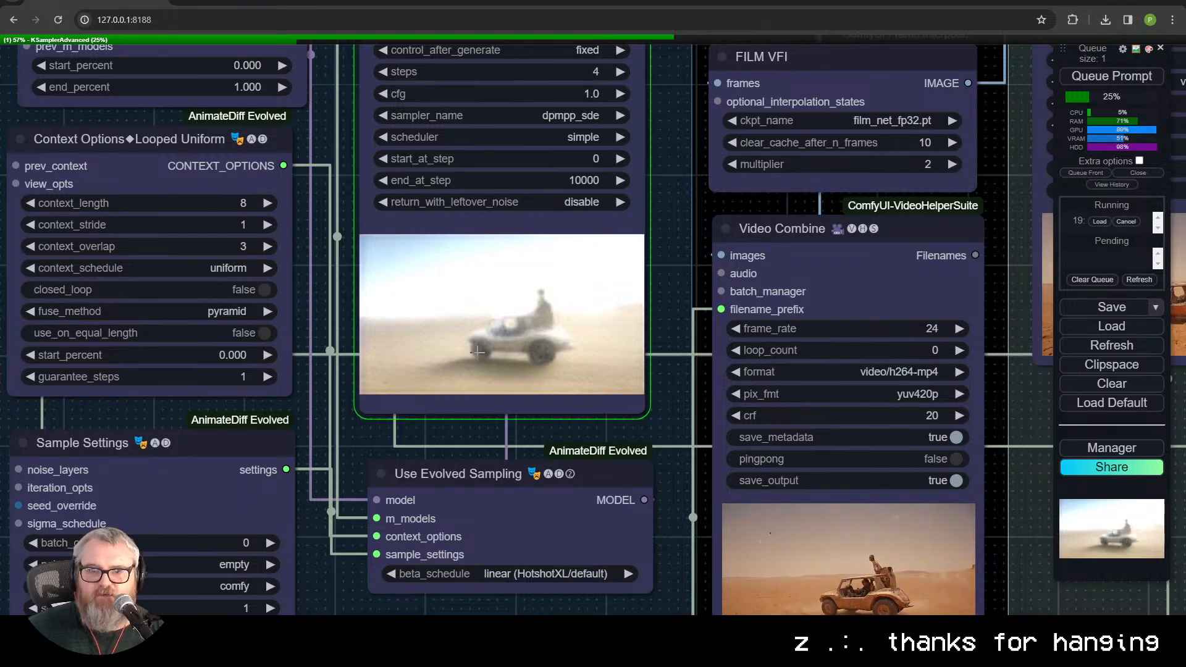
{"action": "scroll", "coordinate": [478, 358], "scroll_direction": "down", "scroll_amount": 4}
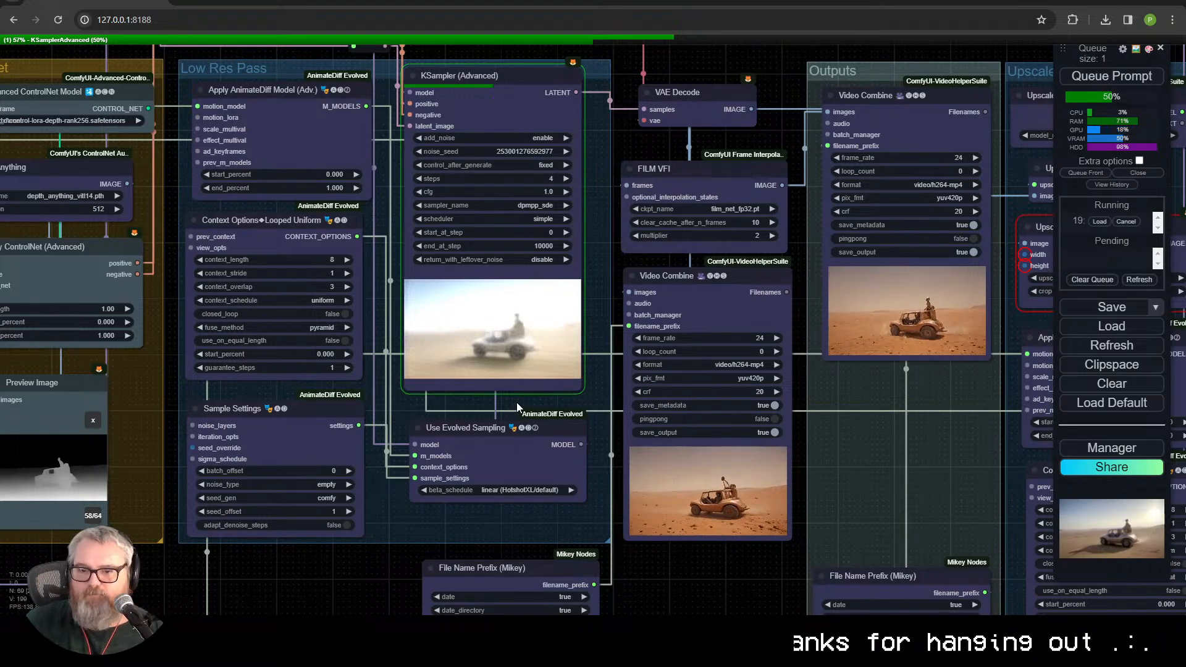
{"action": "scroll", "coordinate": [818, 525], "scroll_direction": "up", "scroll_amount": 8}
{"action": "scroll", "coordinate": [604, 588], "scroll_direction": "up", "scroll_amount": 5}
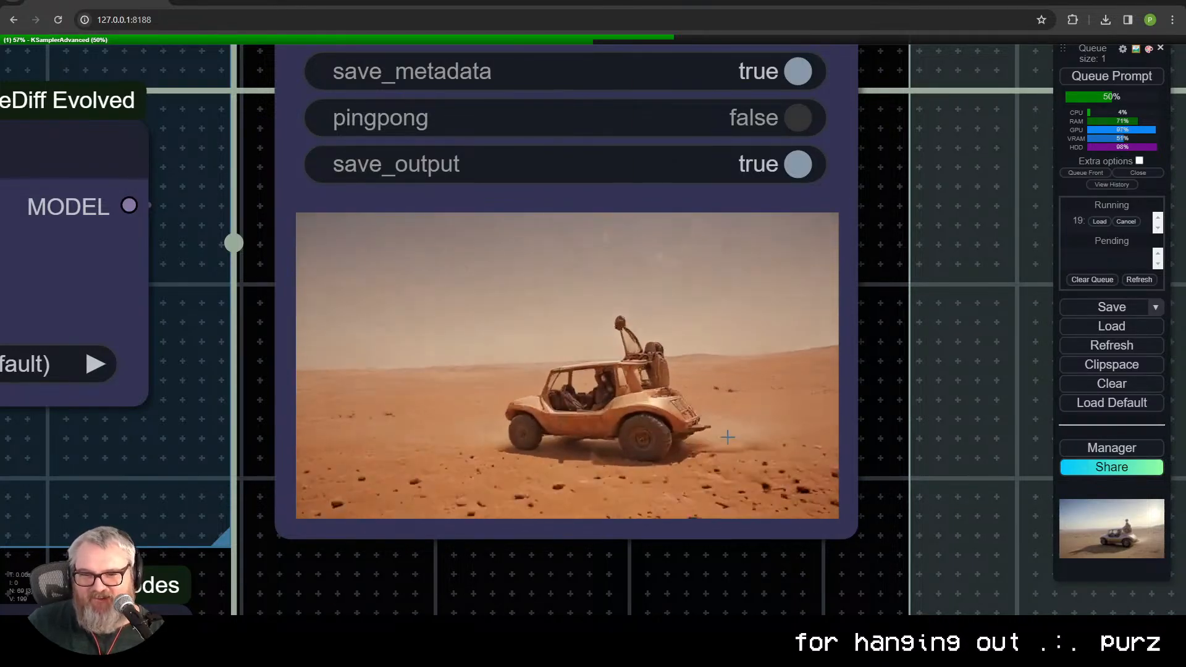
{"action": "scroll", "coordinate": [743, 471], "scroll_direction": "down", "scroll_amount": 6}
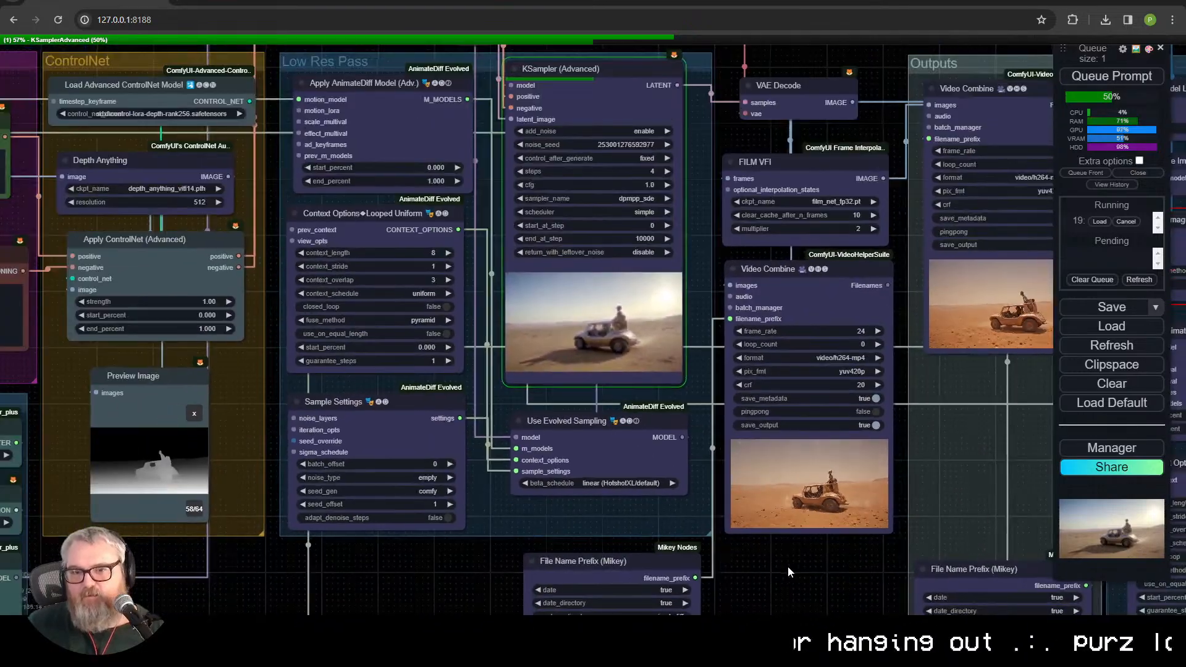
{"action": "left_click_drag", "start_coordinate": [787, 566], "coordinate": [728, 587]}
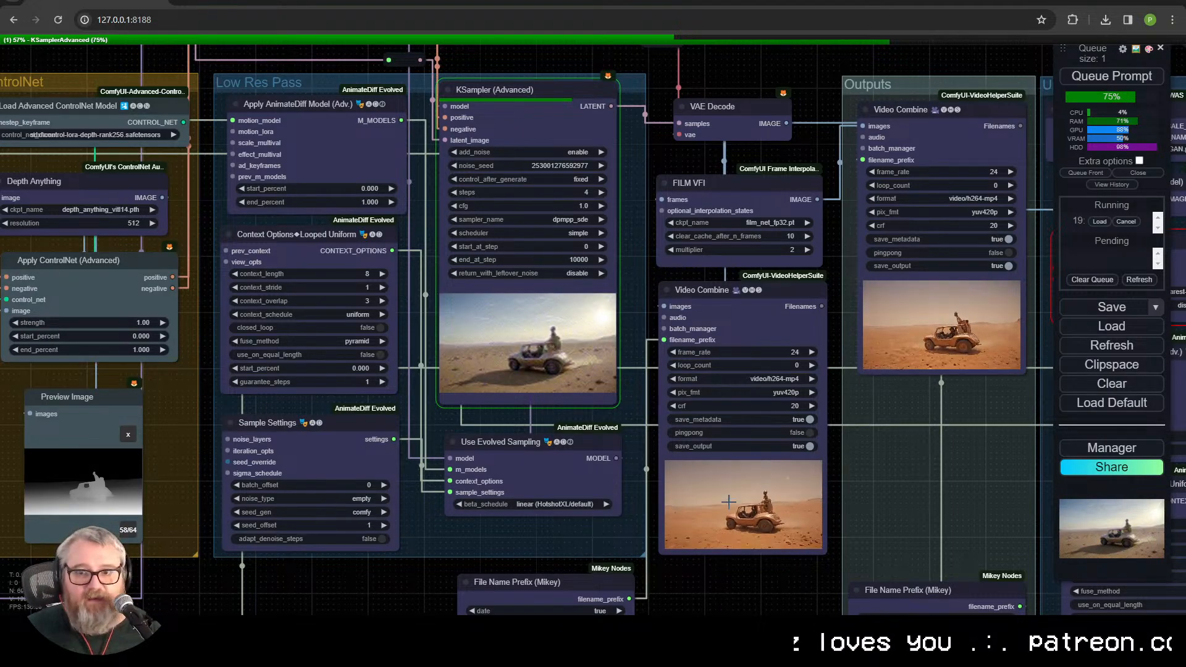
Step: Inspect the previous desert buggy clip once more at close range before the new render completes
{"action": "scroll", "coordinate": [741, 531], "scroll_direction": "up", "scroll_amount": 12}
{"action": "left_click_drag", "start_coordinate": [445, 402], "coordinate": [299, 270]}
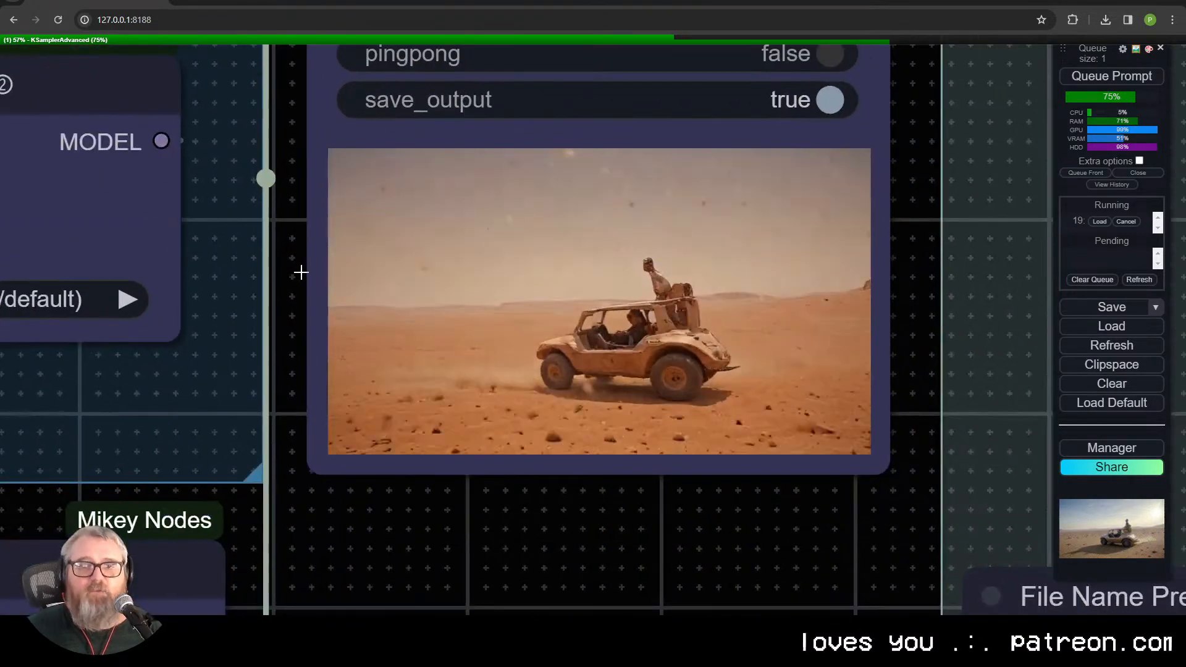
{"action": "scroll", "coordinate": [309, 326], "scroll_direction": "down", "scroll_amount": 3}
{"action": "left_click_drag", "start_coordinate": [300, 326], "coordinate": [494, 449]}
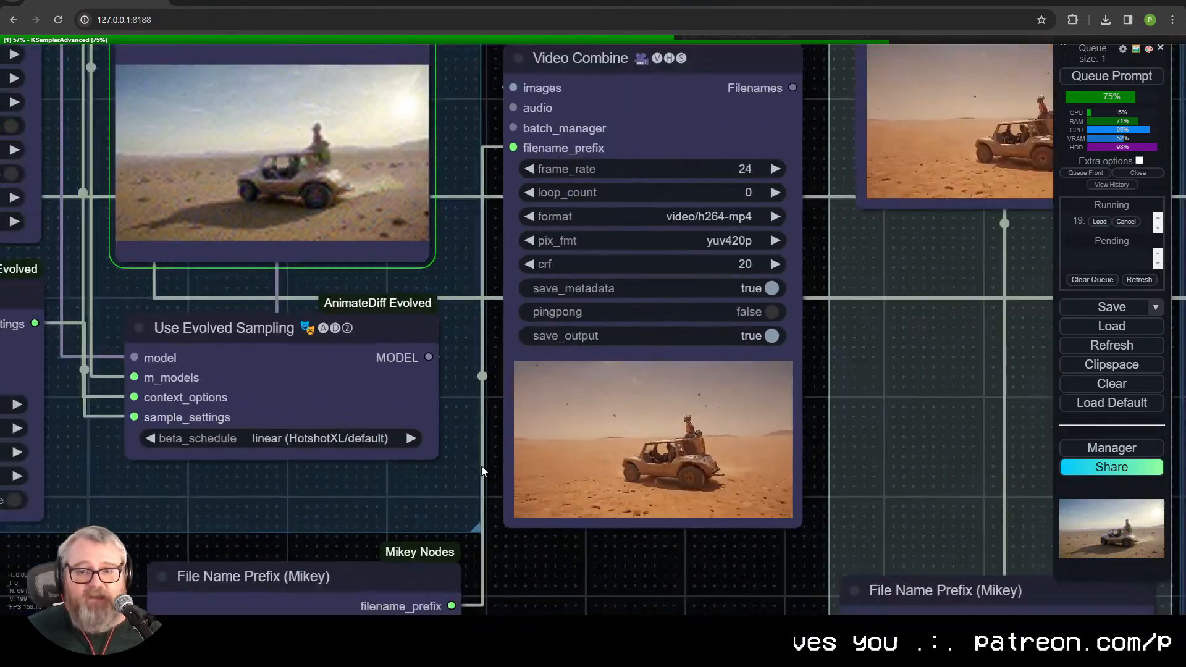
Step: Align the Video Combine node directly beneath the FILM VFI node
{"action": "scroll", "coordinate": [480, 465], "scroll_direction": "down", "scroll_amount": 5}
{"action": "left_click_drag", "start_coordinate": [526, 511], "coordinate": [539, 516]}
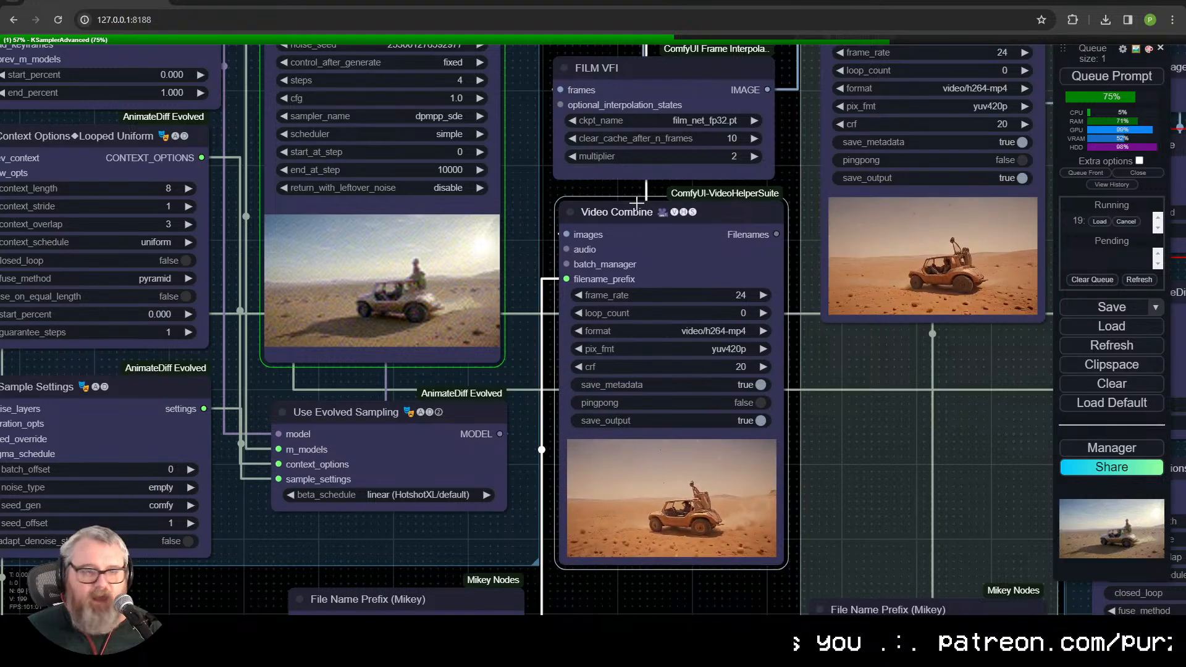
{"action": "left_click_drag", "start_coordinate": [620, 217], "coordinate": [615, 214]}
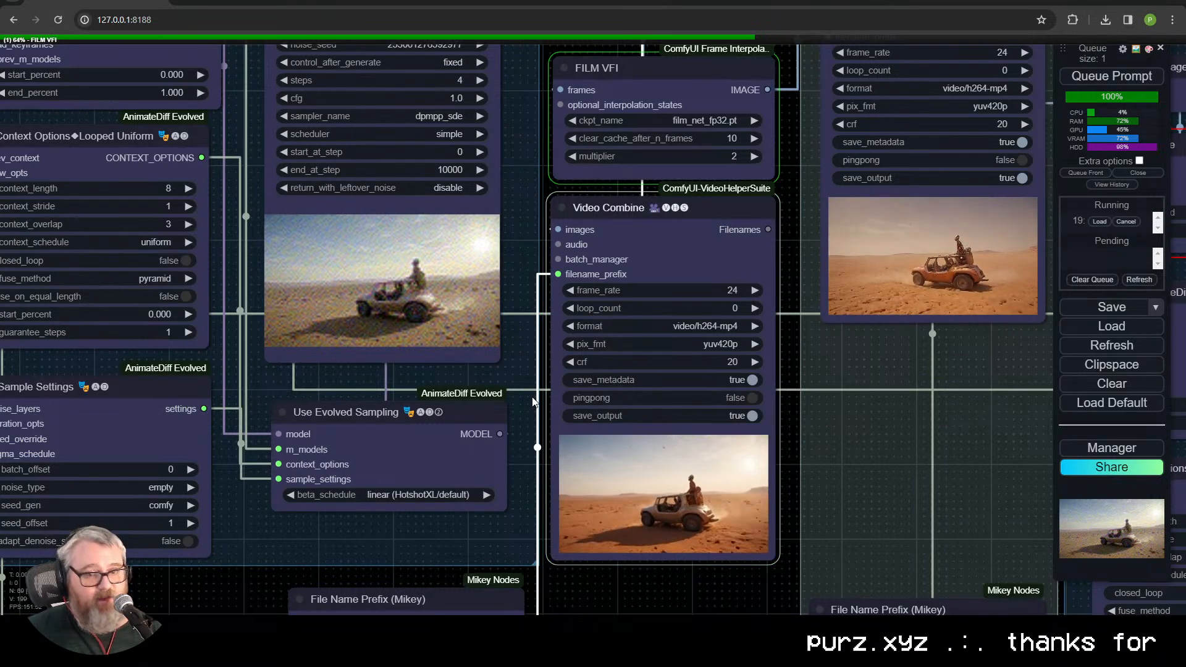
Step: Examine the new render in the Video Combine node beneath FILM VFI, checking the rider, buggy, shadows and dust
{"action": "scroll", "coordinate": [675, 530], "scroll_direction": "up", "scroll_amount": 12}
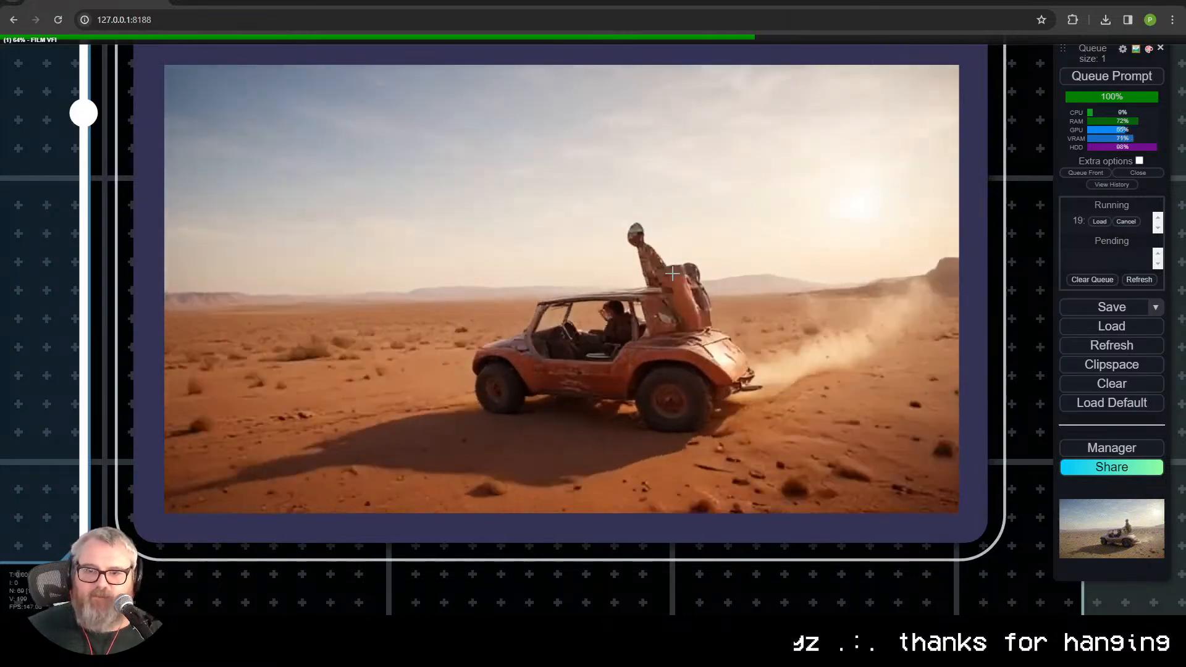
{"action": "scroll", "coordinate": [607, 396], "scroll_direction": "up", "scroll_amount": 8}
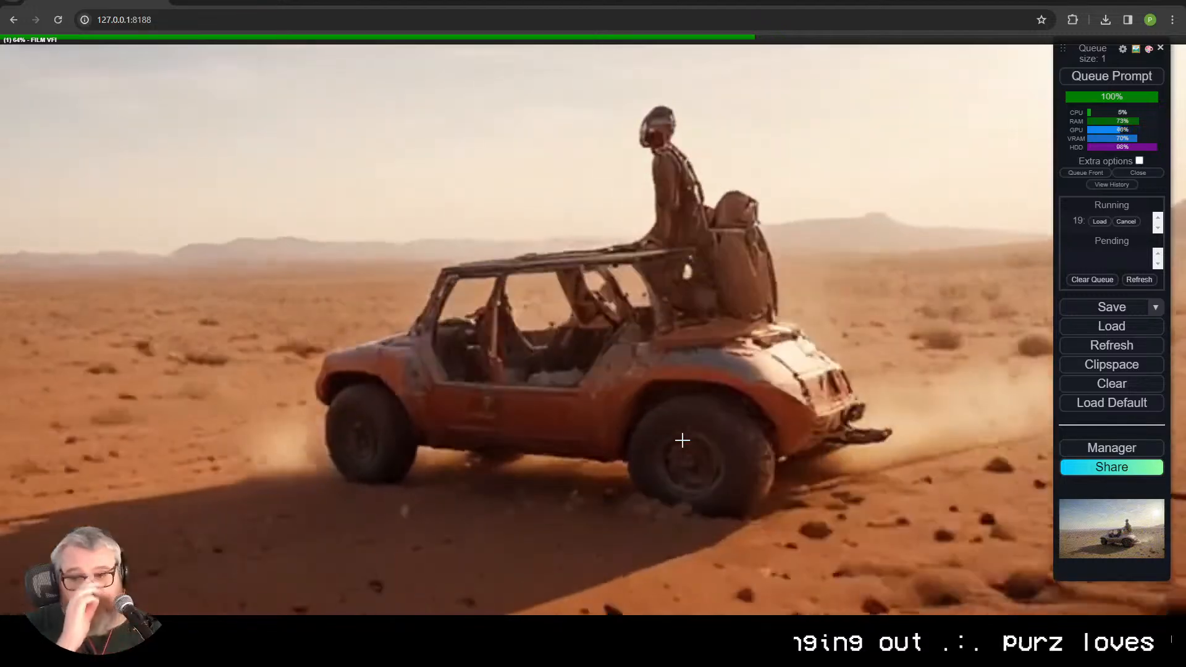
{"action": "scroll", "coordinate": [838, 319], "scroll_direction": "down", "scroll_amount": 12}
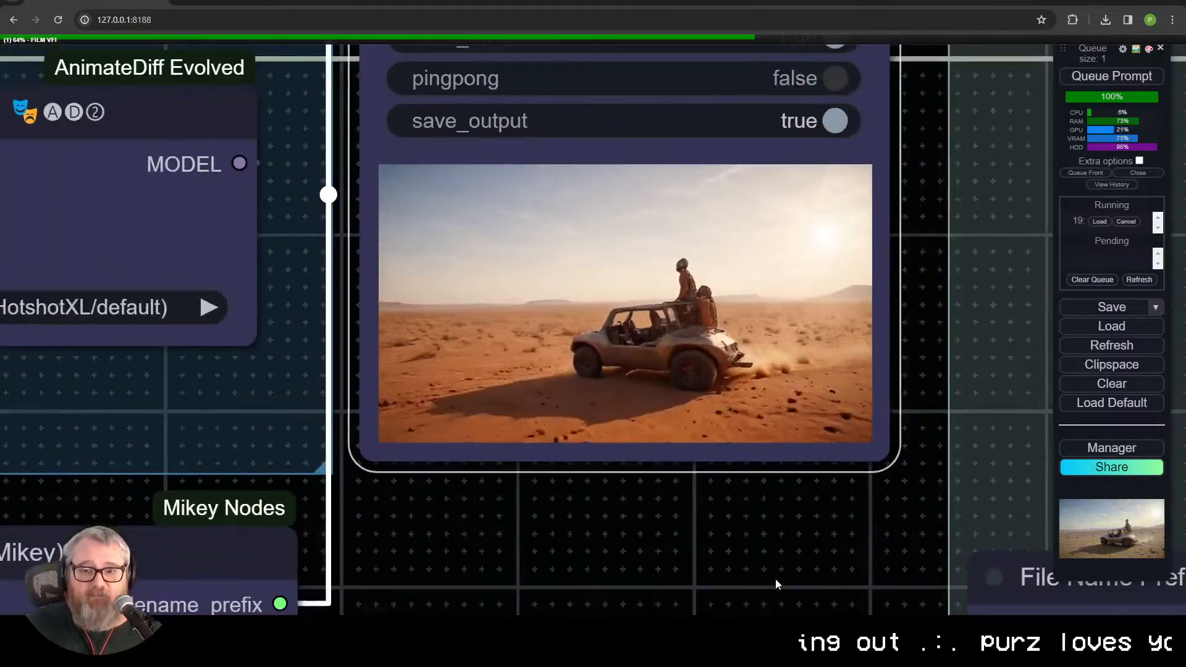
{"action": "left_click_drag", "start_coordinate": [776, 581], "coordinate": [744, 612]}
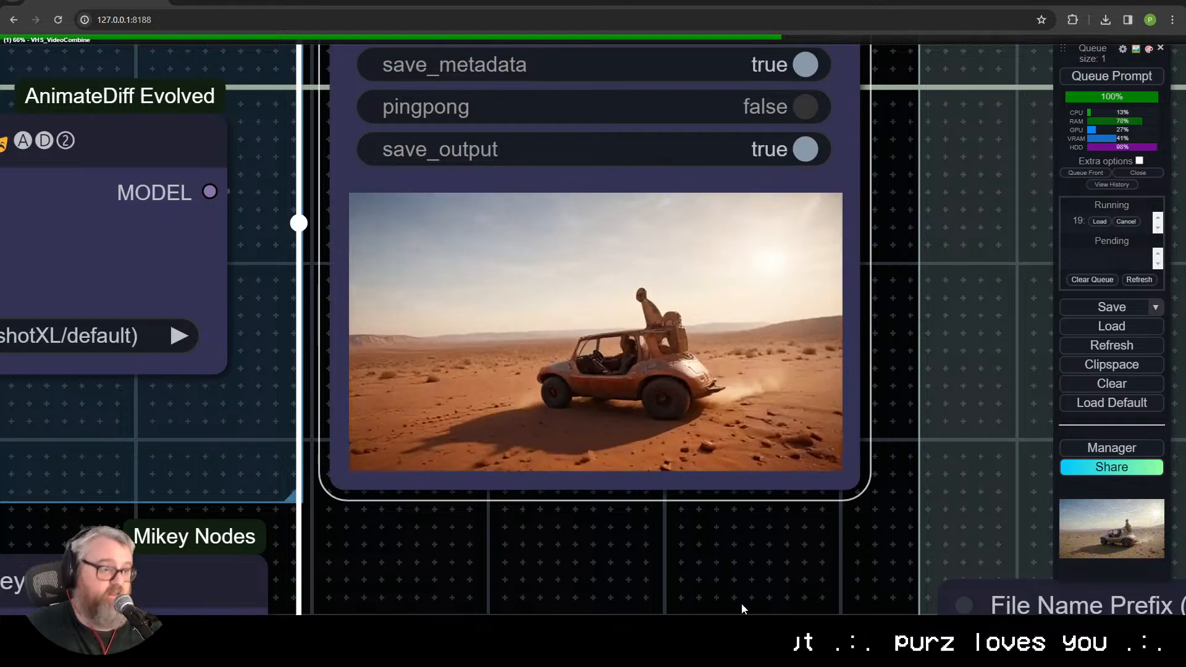
{"action": "scroll", "coordinate": [861, 376], "scroll_direction": "up", "scroll_amount": 3}
{"action": "left_click_drag", "start_coordinate": [861, 377], "coordinate": [973, 407]}
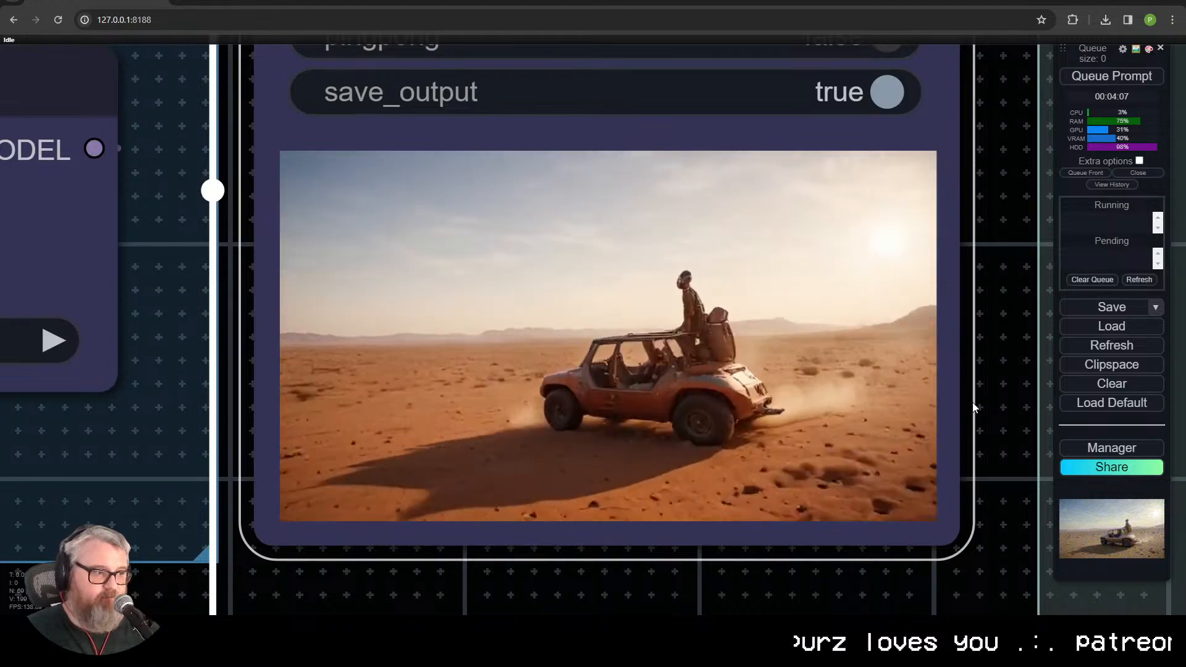
{"action": "scroll", "coordinate": [769, 280], "scroll_direction": "down", "scroll_amount": 10}
Step: Examine the frame-interpolated clip in the Outputs group's Video Combine node
{"action": "left_click_drag", "start_coordinate": [710, 411], "coordinate": [495, 595]}
{"action": "left_click_drag", "start_coordinate": [692, 328], "coordinate": [457, 505]}
{"action": "scroll", "coordinate": [545, 558], "scroll_direction": "up", "scroll_amount": 13}
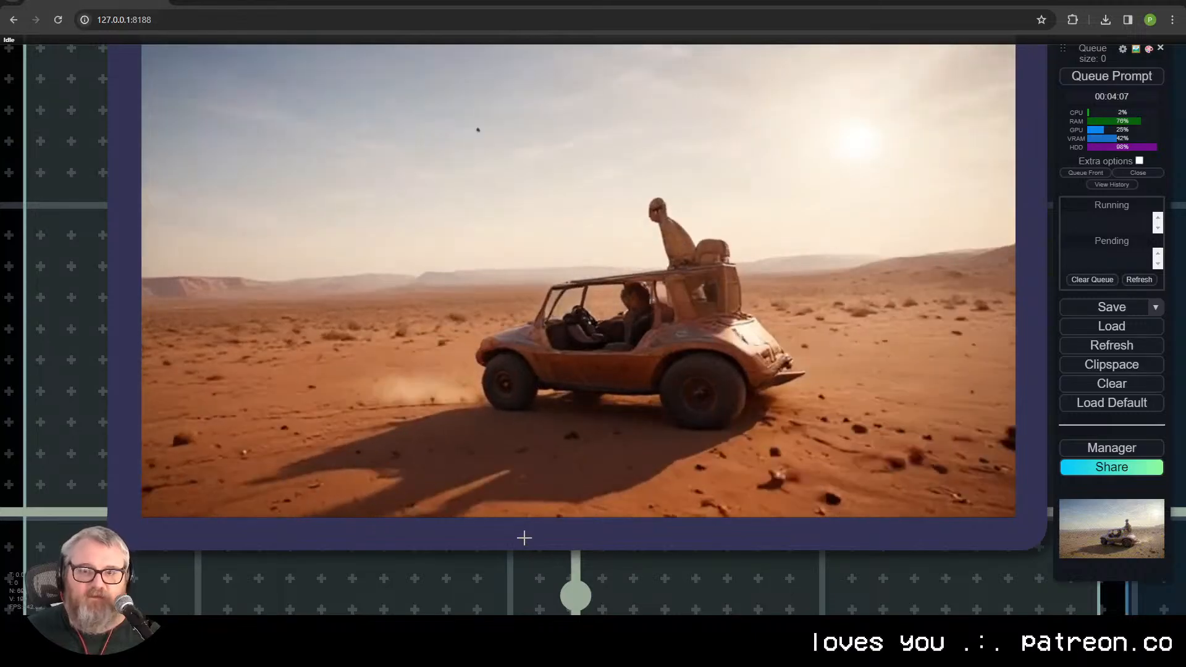
{"action": "scroll", "coordinate": [738, 411], "scroll_direction": "down", "scroll_amount": 10}
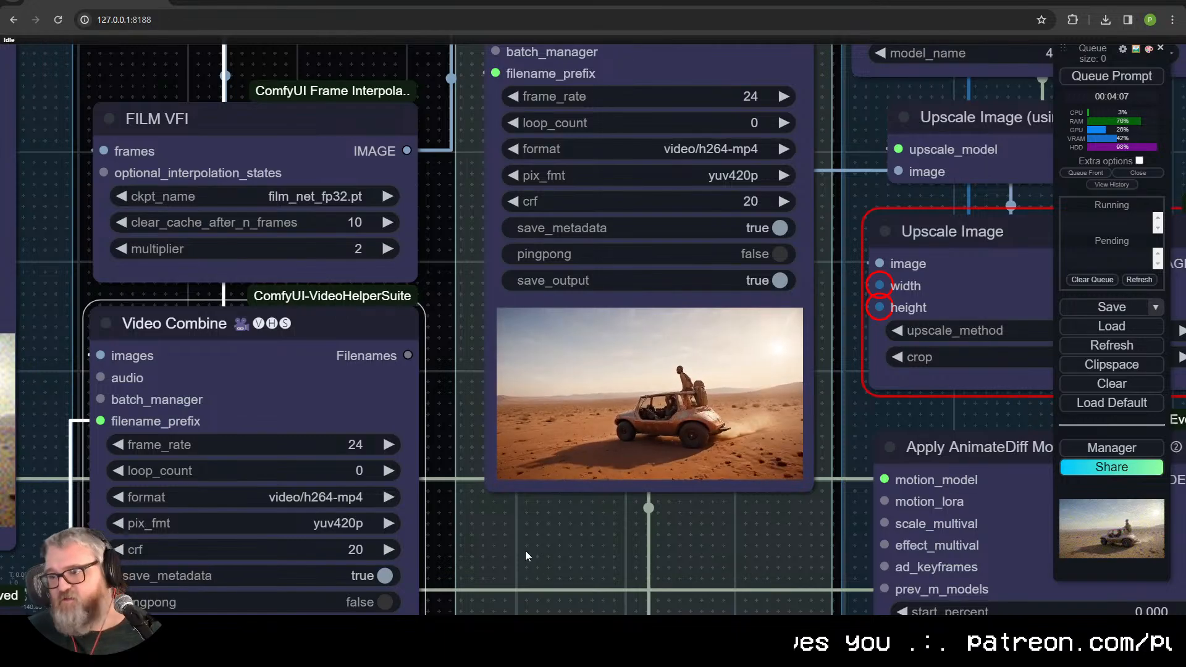
{"action": "left_click_drag", "start_coordinate": [584, 551], "coordinate": [738, 512]}
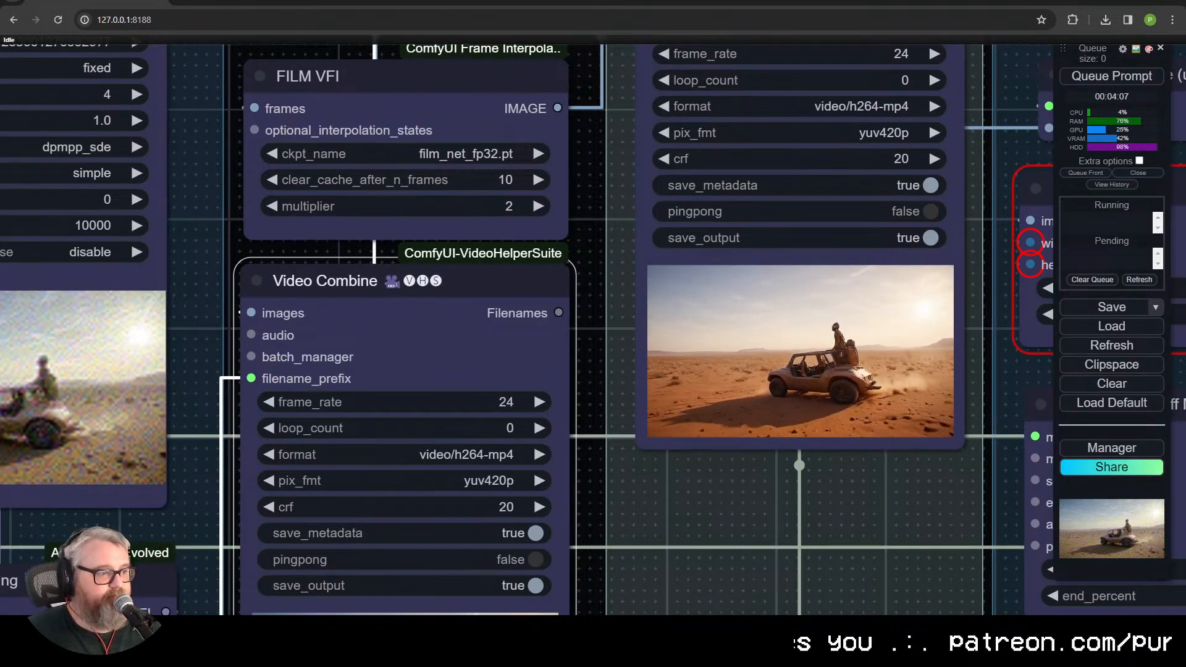
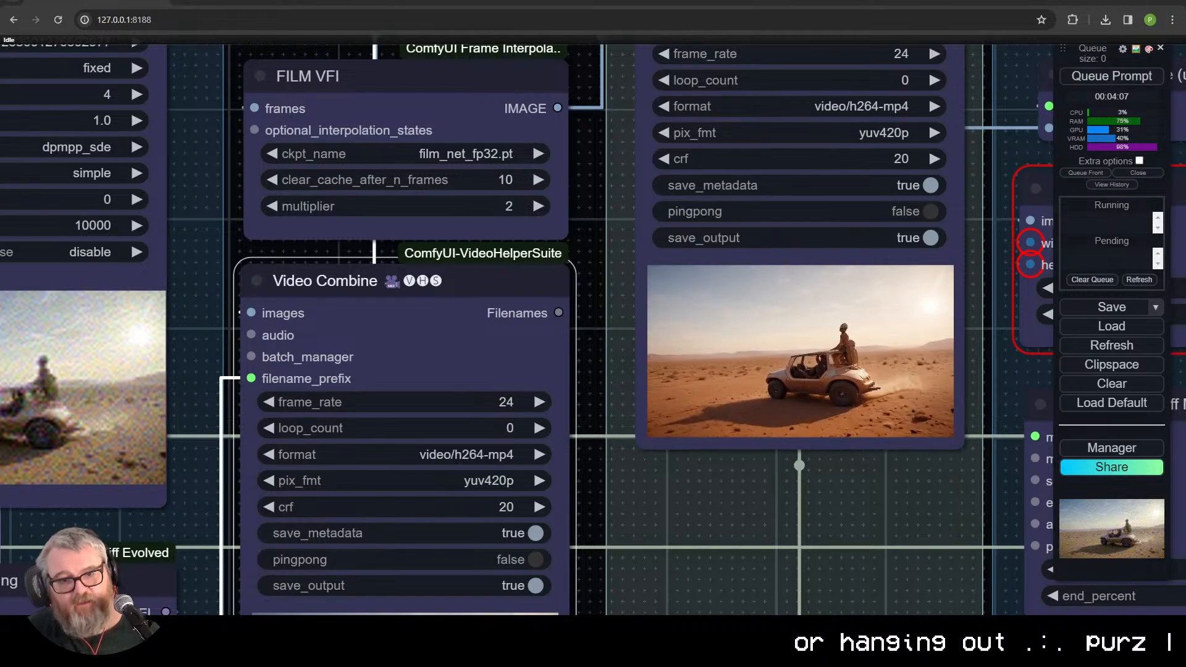
Step: Tidy the FILM VFI node and the Video Combine node beneath it into an evenly spaced, aligned column under VAE Decode
{"action": "scroll", "coordinate": [510, 310], "scroll_direction": "down", "scroll_amount": 5}
{"action": "scroll", "coordinate": [573, 344], "scroll_direction": "up", "scroll_amount": 3}
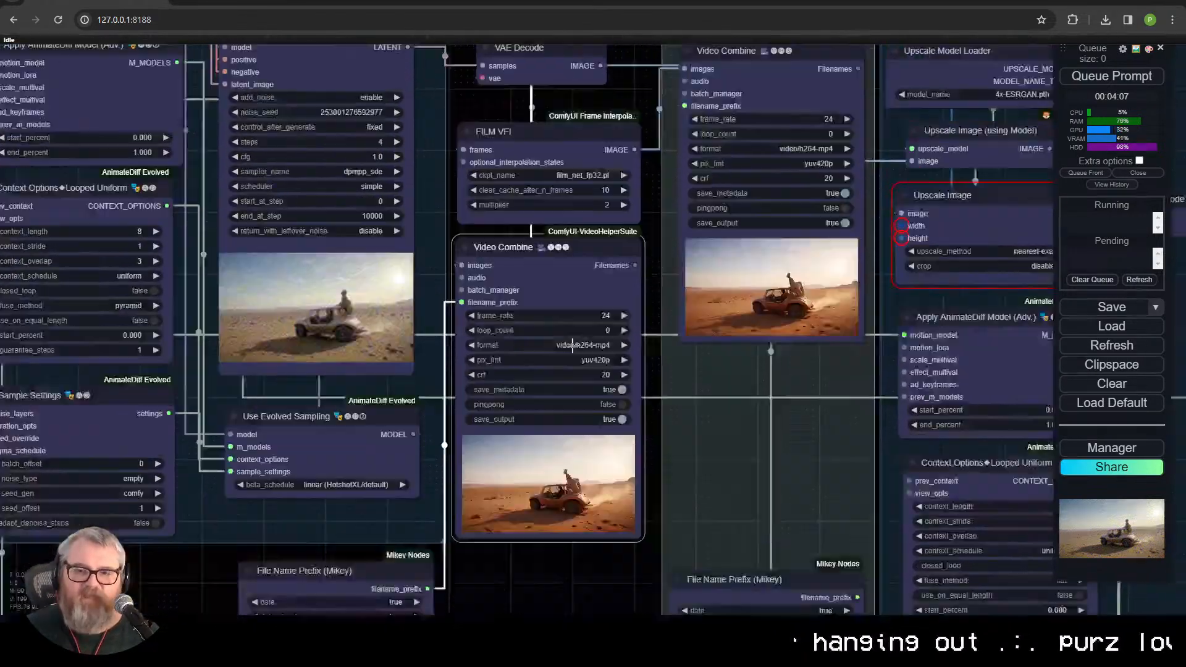
{"action": "left_click_drag", "start_coordinate": [572, 344], "coordinate": [576, 402]}
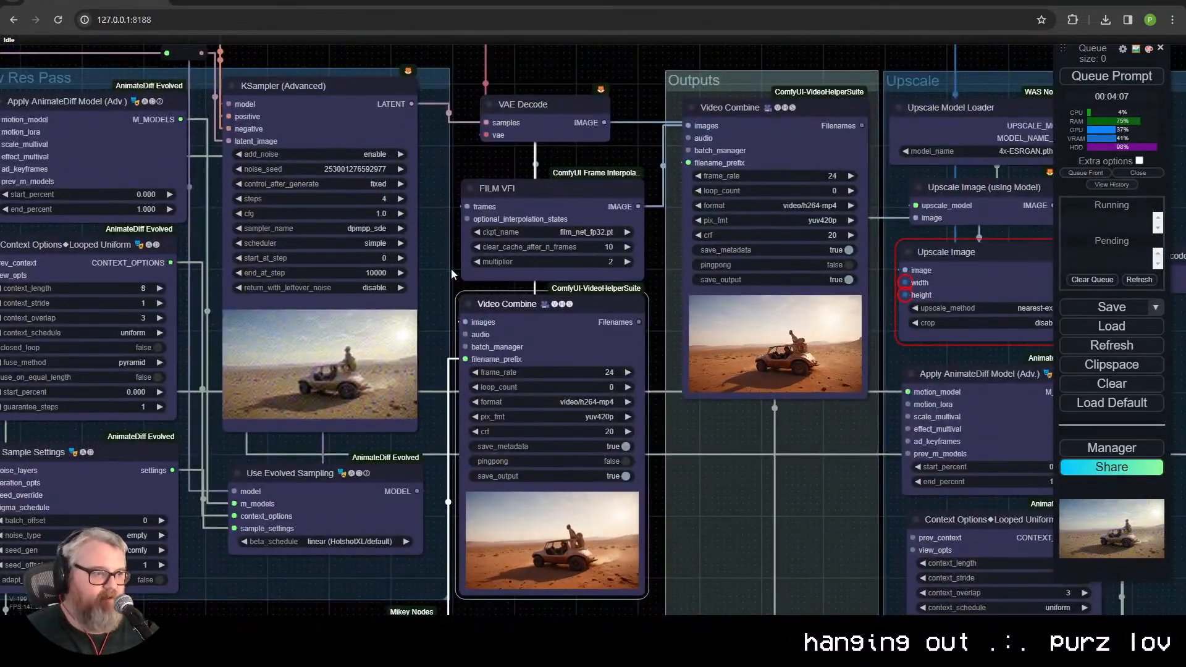
{"action": "left_click_drag", "start_coordinate": [509, 304], "coordinate": [539, 297]}
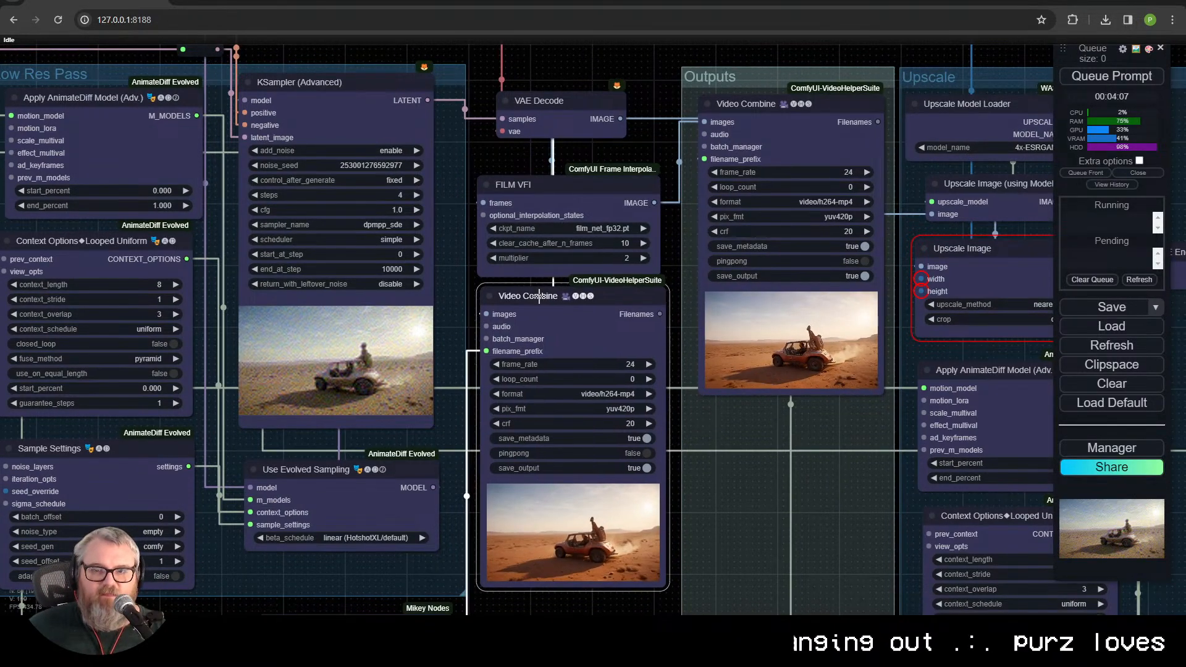
{"action": "left_click_drag", "start_coordinate": [597, 185], "coordinate": [602, 179]}
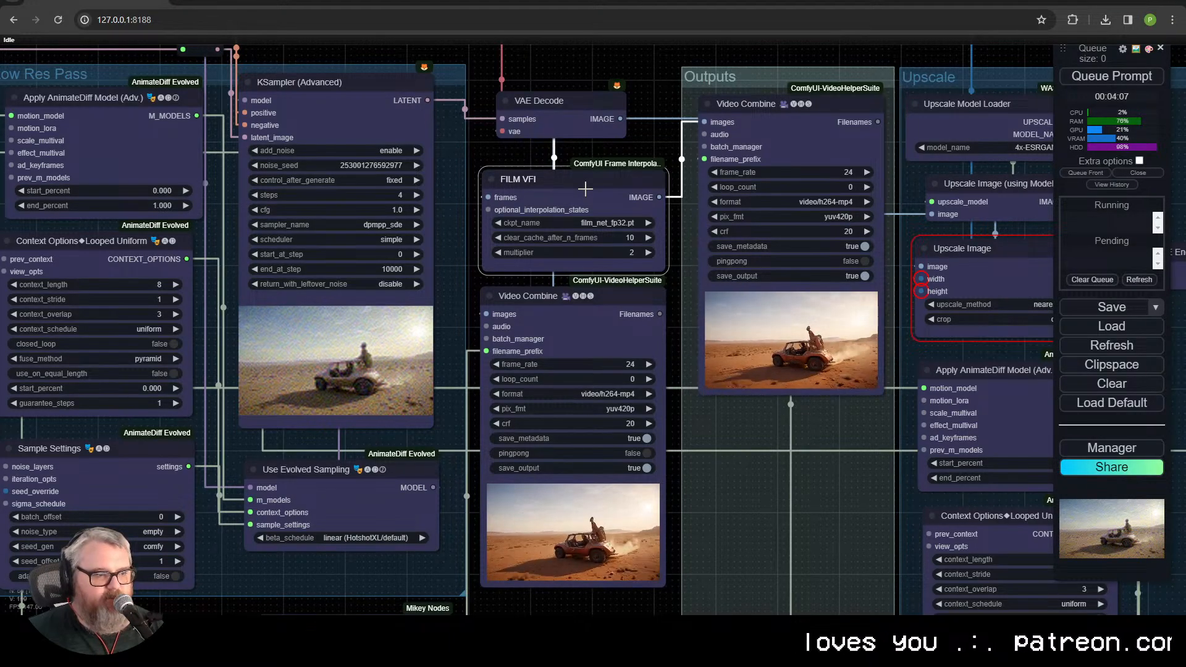
Step: Reposition and enlarge the positive CLIP Text Encode node to span the Prompt group, matching the negative prompt node's width
{"action": "scroll", "coordinate": [590, 287], "scroll_direction": "down", "scroll_amount": 2}
{"action": "left_click_drag", "start_coordinate": [599, 287], "coordinate": [890, 246]}
{"action": "scroll", "coordinate": [555, 332], "scroll_direction": "up", "scroll_amount": 1}
{"action": "scroll", "coordinate": [432, 354], "scroll_direction": "down", "scroll_amount": 3}
{"action": "left_click_drag", "start_coordinate": [413, 354], "coordinate": [859, 248]}
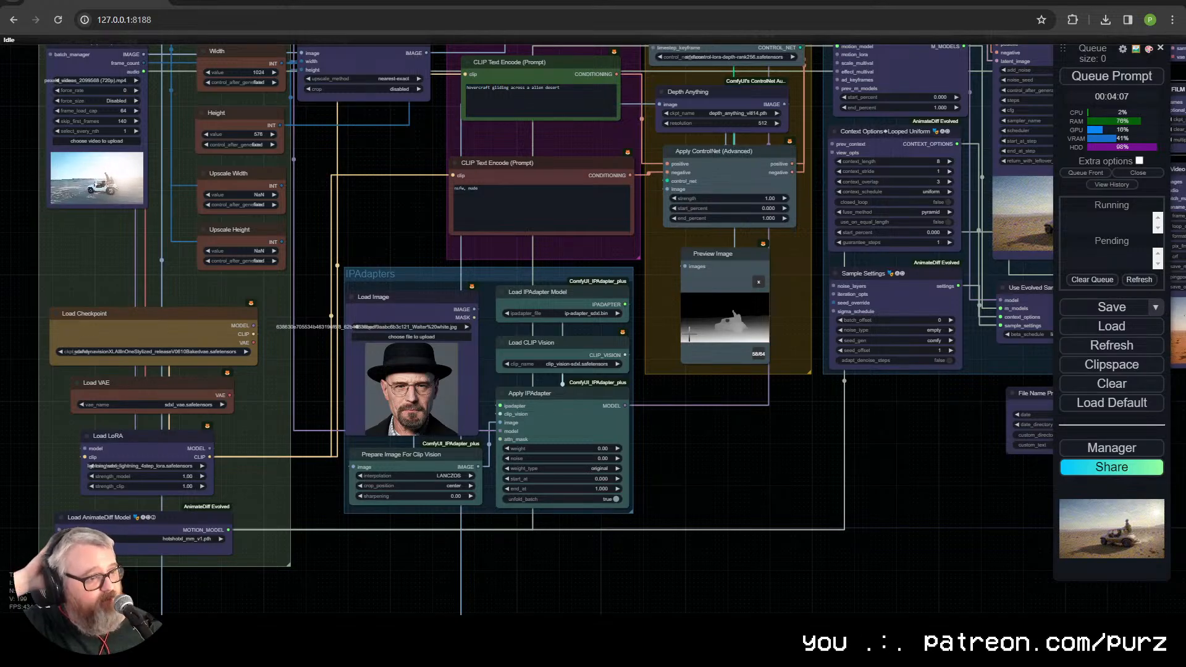
{"action": "left_click_drag", "start_coordinate": [364, 190], "coordinate": [143, 379]}
{"action": "scroll", "coordinate": [496, 345], "scroll_direction": "up", "scroll_amount": 5}
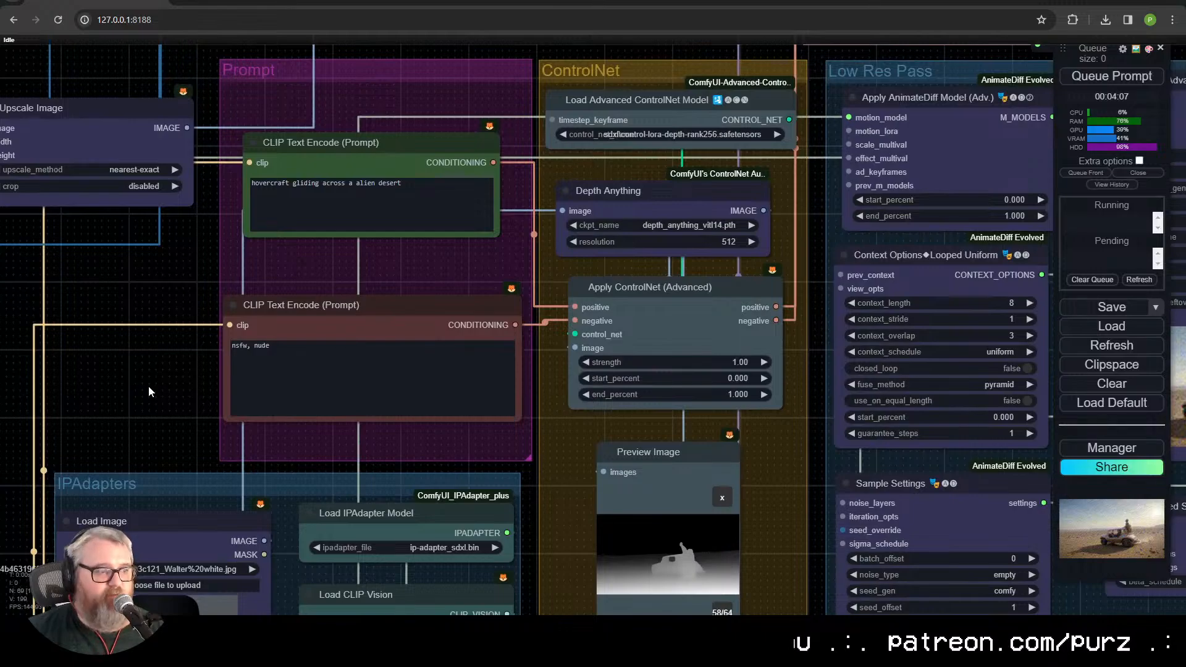
{"action": "left_click", "coordinate": [315, 399]}
{"action": "left_click_drag", "start_coordinate": [374, 236], "coordinate": [356, 222]}
{"action": "left_click_drag", "start_coordinate": [472, 223], "coordinate": [518, 264]}
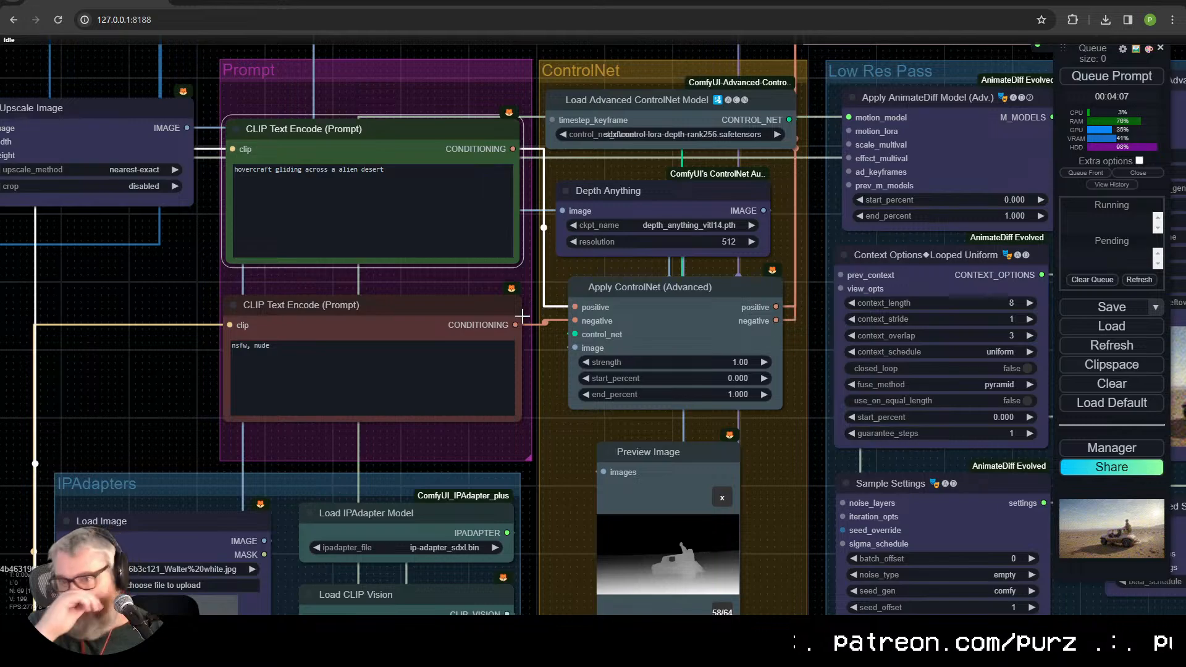
Step: Examine the File Name Prefix nodes and the rendered buggy clip in the Video Combine node at close range
{"action": "left_click_drag", "start_coordinate": [524, 426], "coordinate": [88, 240]}
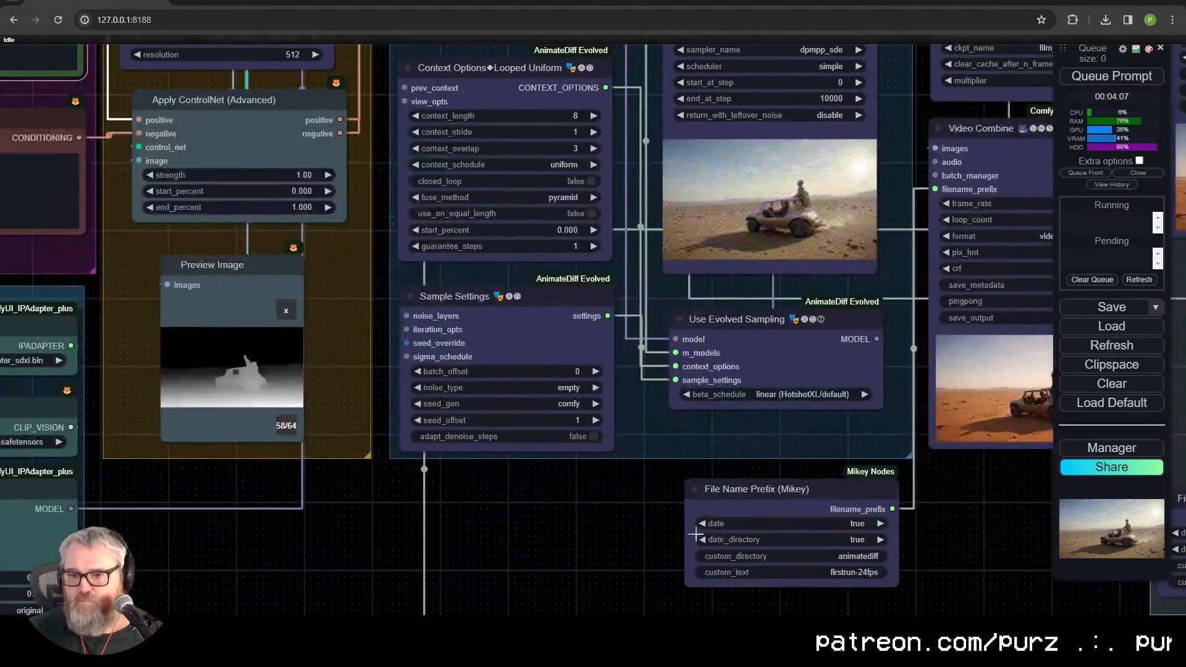
{"action": "left_click_drag", "start_coordinate": [942, 514], "coordinate": [377, 442]}
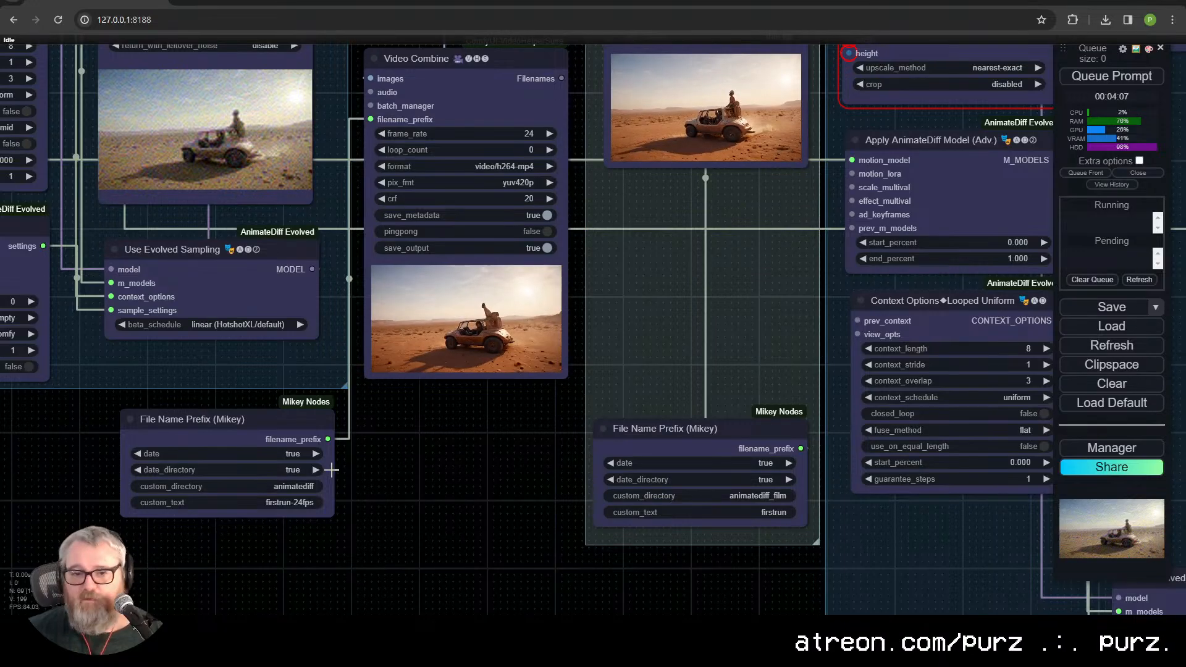
{"action": "left_click_drag", "start_coordinate": [463, 454], "coordinate": [465, 641]}
{"action": "left_click_drag", "start_coordinate": [206, 577], "coordinate": [748, 589]}
{"action": "scroll", "coordinate": [998, 576], "scroll_direction": "up", "scroll_amount": 9}
{"action": "left_click_drag", "start_coordinate": [995, 572], "coordinate": [408, 588]}
{"action": "scroll", "coordinate": [409, 586], "scroll_direction": "up", "scroll_amount": 4}
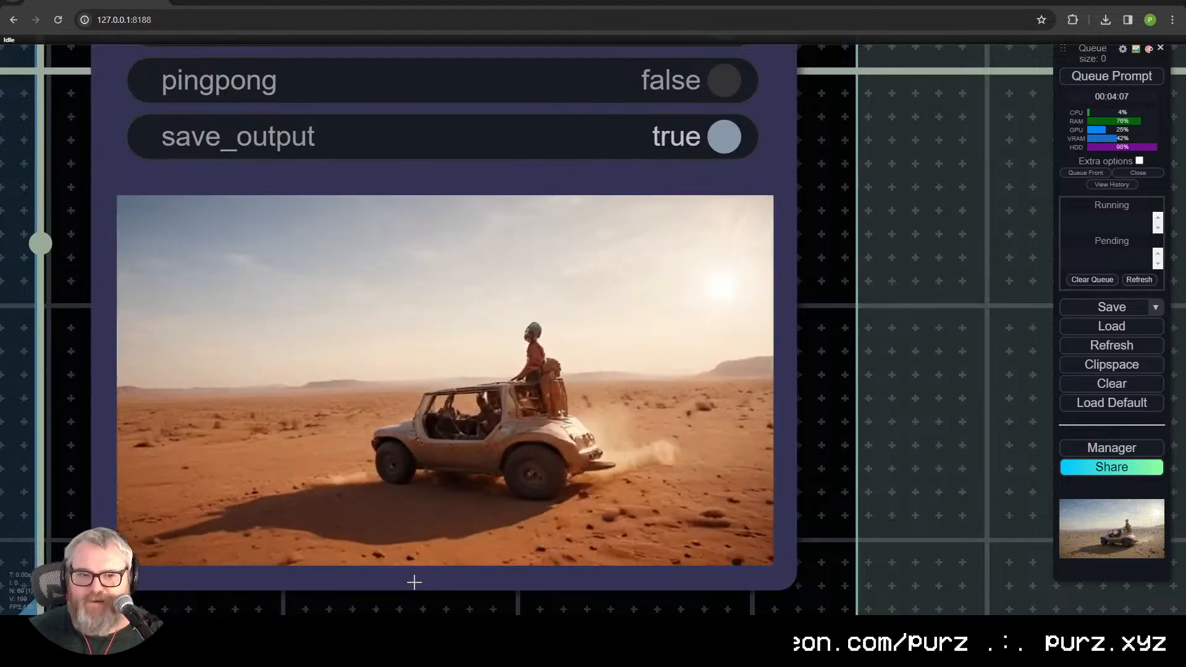
{"action": "scroll", "coordinate": [410, 581], "scroll_direction": "down", "scroll_amount": 10}
Step: Add a second Apply ControlNet (Advanced) node and place it beneath the ControlNet group
{"action": "left_click_drag", "start_coordinate": [213, 394], "coordinate": [461, 227]}
{"action": "scroll", "coordinate": [869, 495], "scroll_direction": "down", "scroll_amount": 3}
{"action": "scroll", "coordinate": [461, 227], "scroll_direction": "down", "scroll_amount": 3}
{"action": "left_click_drag", "start_coordinate": [637, 304], "coordinate": [562, 515]}
{"action": "scroll", "coordinate": [613, 401], "scroll_direction": "down", "scroll_amount": 1}
{"action": "left_click_drag", "start_coordinate": [177, 520], "coordinate": [443, 501]}
{"action": "scroll", "coordinate": [442, 500], "scroll_direction": "up", "scroll_amount": 8}
{"action": "scroll", "coordinate": [443, 501], "scroll_direction": "down", "scroll_amount": 5}
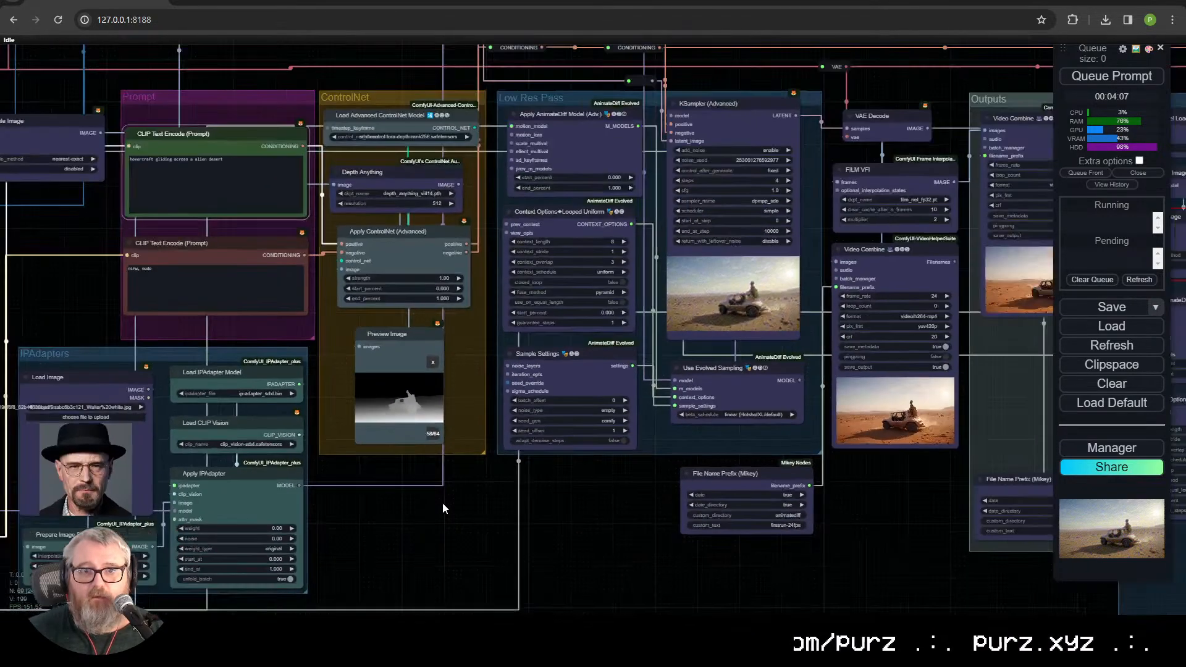
{"action": "double_click", "coordinate": [469, 522]}
{"action": "type", "text": "apply"}
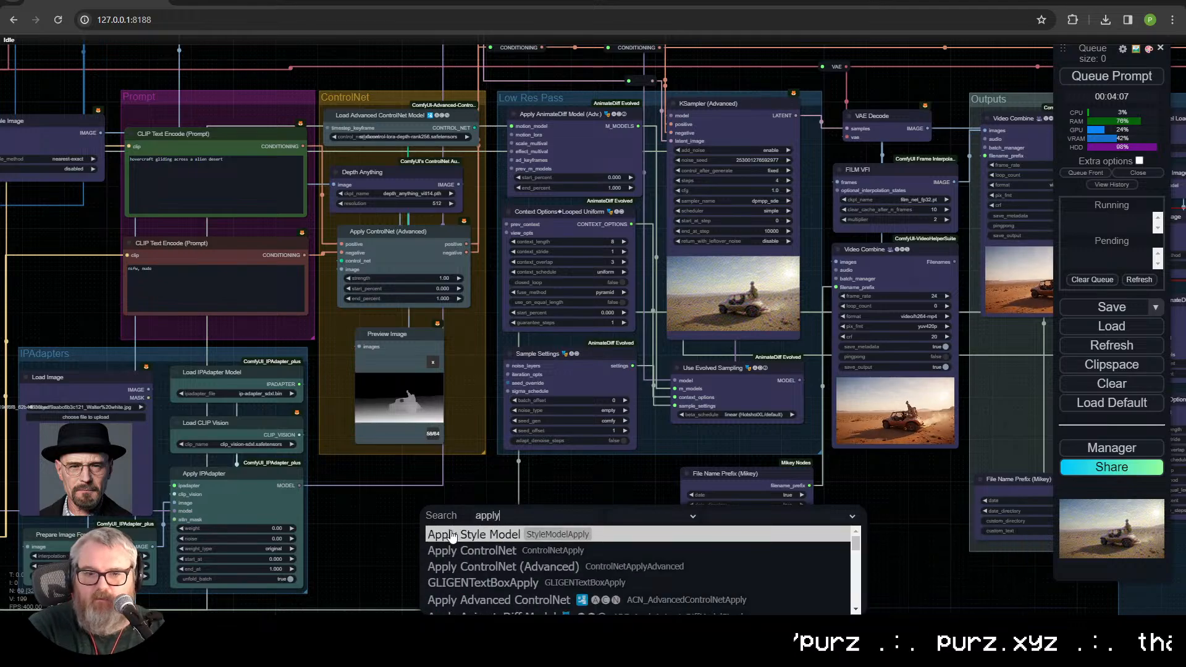
{"action": "left_click", "coordinate": [442, 566]}
{"action": "left_click_drag", "start_coordinate": [513, 511], "coordinate": [401, 516]}
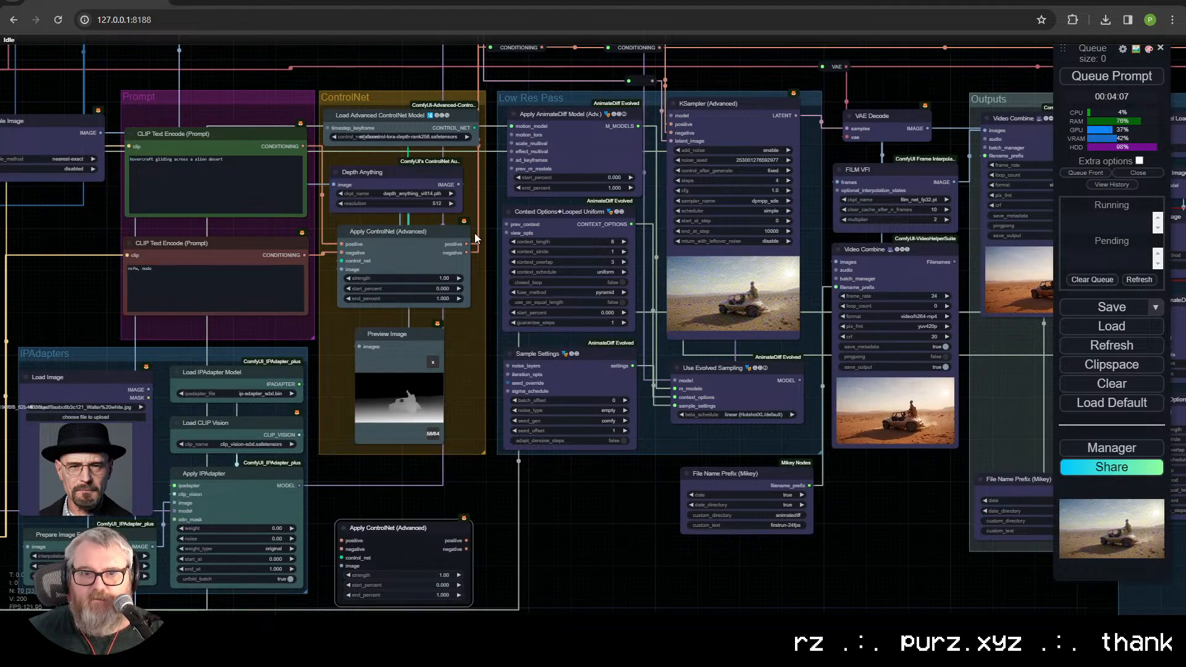
Step: Wire the first Apply ControlNet node's positive and negative outputs into the new one, and shift the new node up beneath the group
{"action": "left_click_drag", "start_coordinate": [468, 244], "coordinate": [341, 541]}
{"action": "left_click_drag", "start_coordinate": [466, 250], "coordinate": [347, 548]}
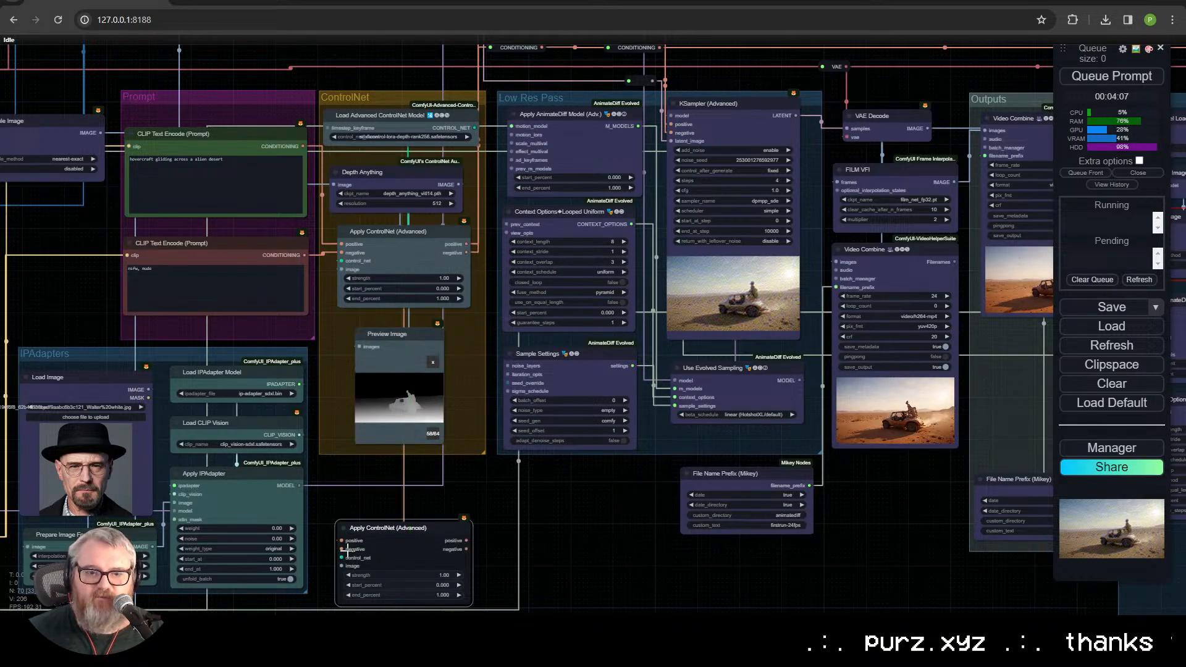
{"action": "left_click_drag", "start_coordinate": [467, 244], "coordinate": [468, 241]}
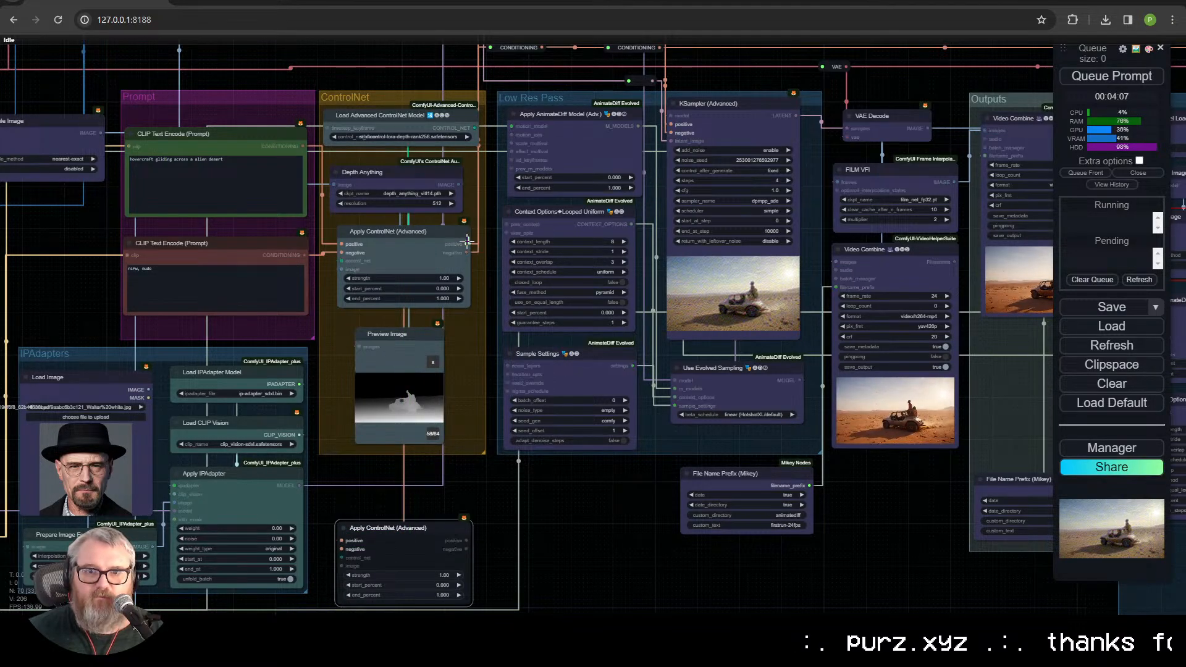
{"action": "left_click_drag", "start_coordinate": [342, 541], "coordinate": [342, 541]}
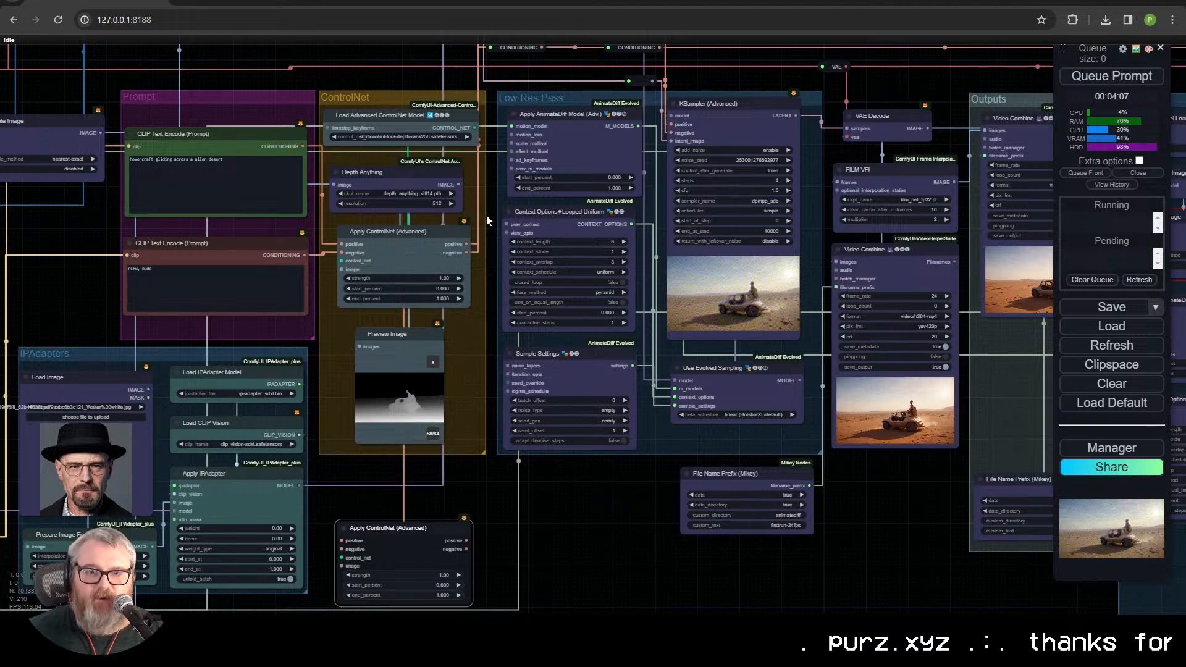
{"action": "left_click_drag", "start_coordinate": [466, 253], "coordinate": [341, 550]}
{"action": "left_click_drag", "start_coordinate": [457, 529], "coordinate": [457, 493]}
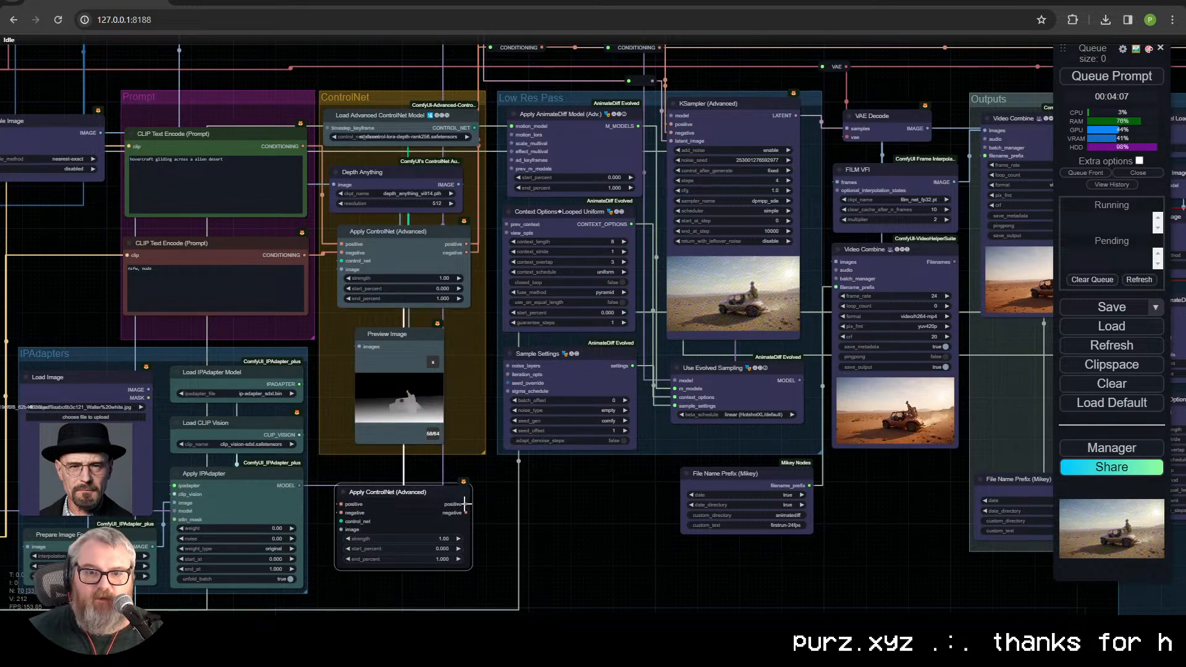
Step: Connect the second Apply ControlNet node's positive and negative outputs to the two CONDITIONING reroutes above the Low Res Pass group
{"action": "left_click_drag", "start_coordinate": [558, 488], "coordinate": [536, 520]}
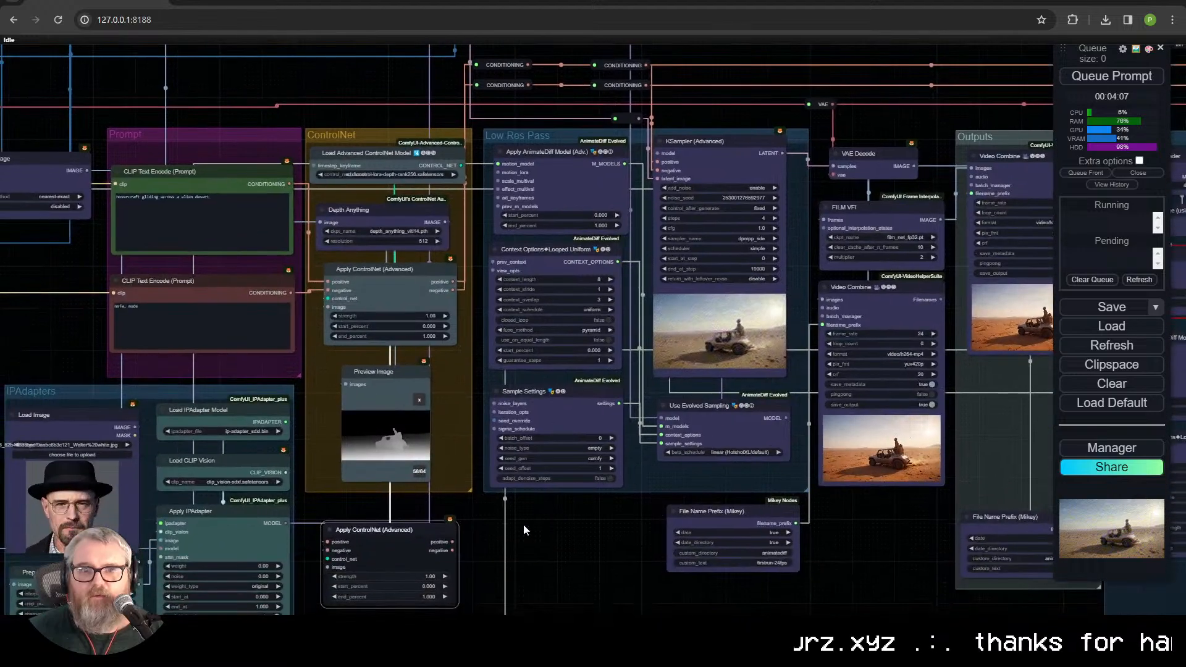
{"action": "mouse_move", "coordinate": [475, 86]}
{"action": "left_mouse_down"}
{"action": "mouse_move", "coordinate": [447, 107]}
{"action": "mouse_move", "coordinate": [477, 86]}
{"action": "left_mouse_up"}
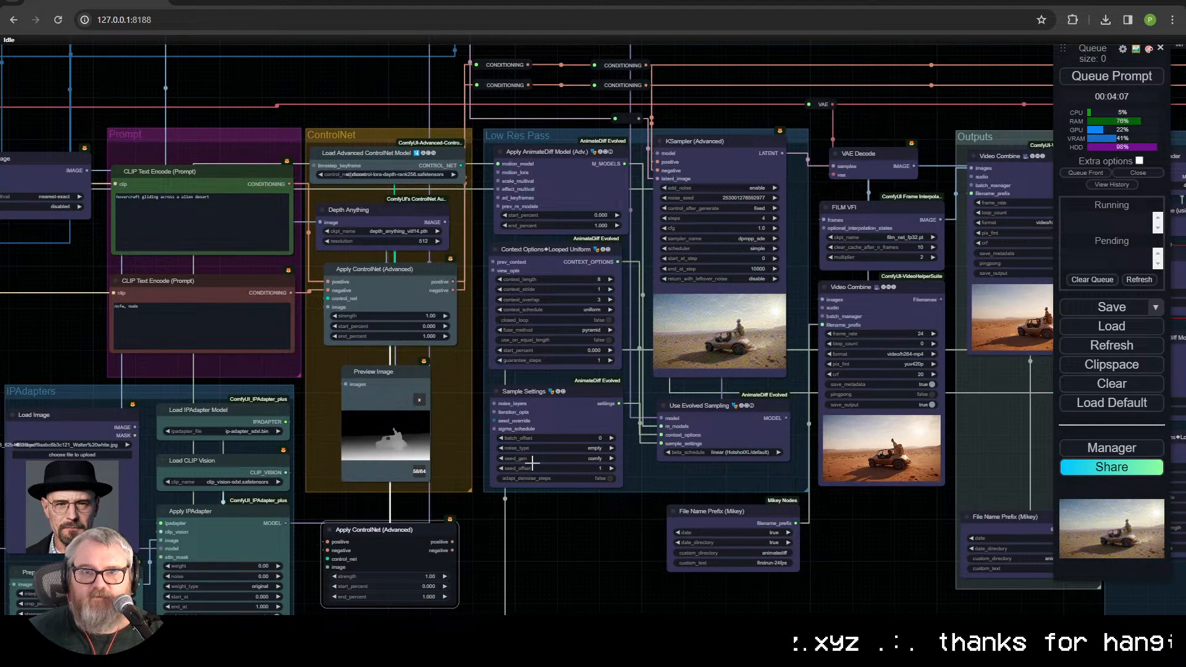
{"action": "left_click_drag", "start_coordinate": [452, 541], "coordinate": [476, 85]}
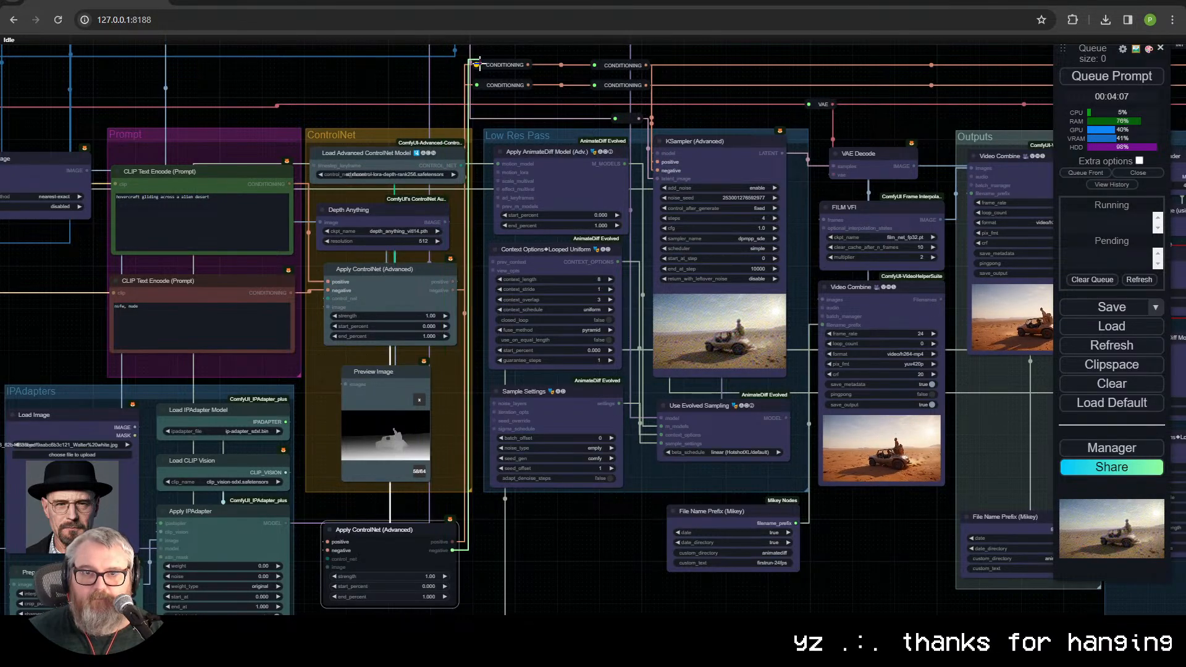
Step: Duplicate the Load Advanced ControlNet Model node, place the copy beneath the second Apply ControlNet node, and check its model choices
{"action": "left_click_drag", "start_coordinate": [403, 538], "coordinate": [479, 447]}
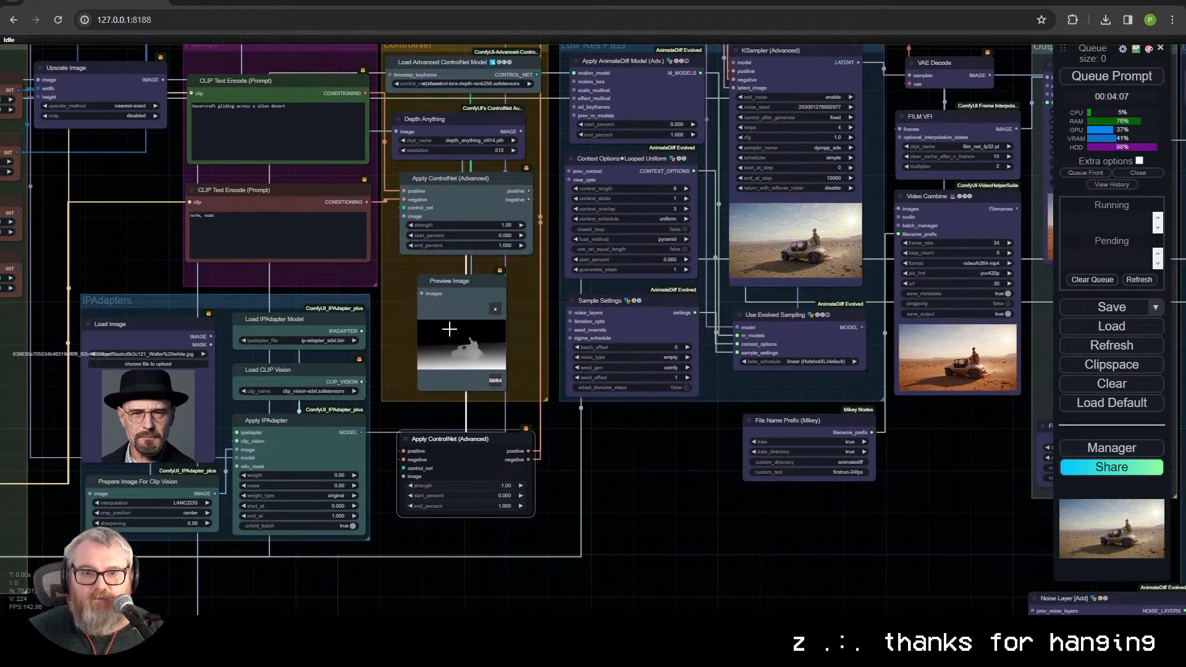
{"action": "left_click", "coordinate": [467, 62]}
{"action": "key", "text": "ctrl+c"}
{"action": "key", "text": "ctrl+v"}
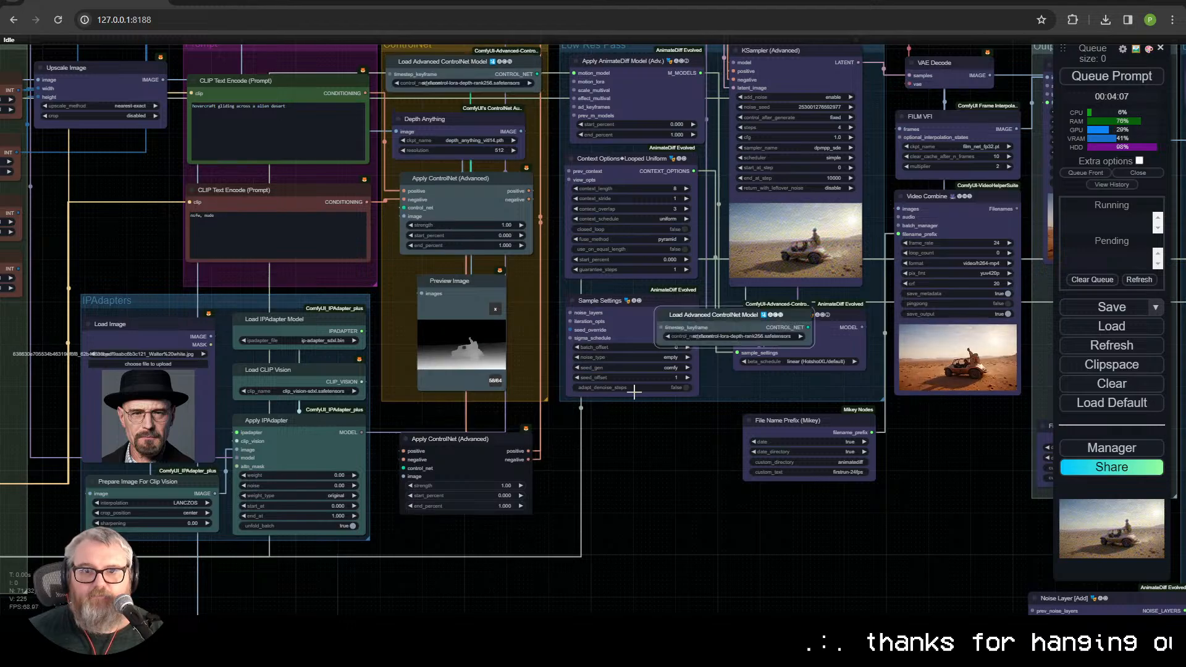
{"action": "left_click_drag", "start_coordinate": [704, 317], "coordinate": [434, 534]}
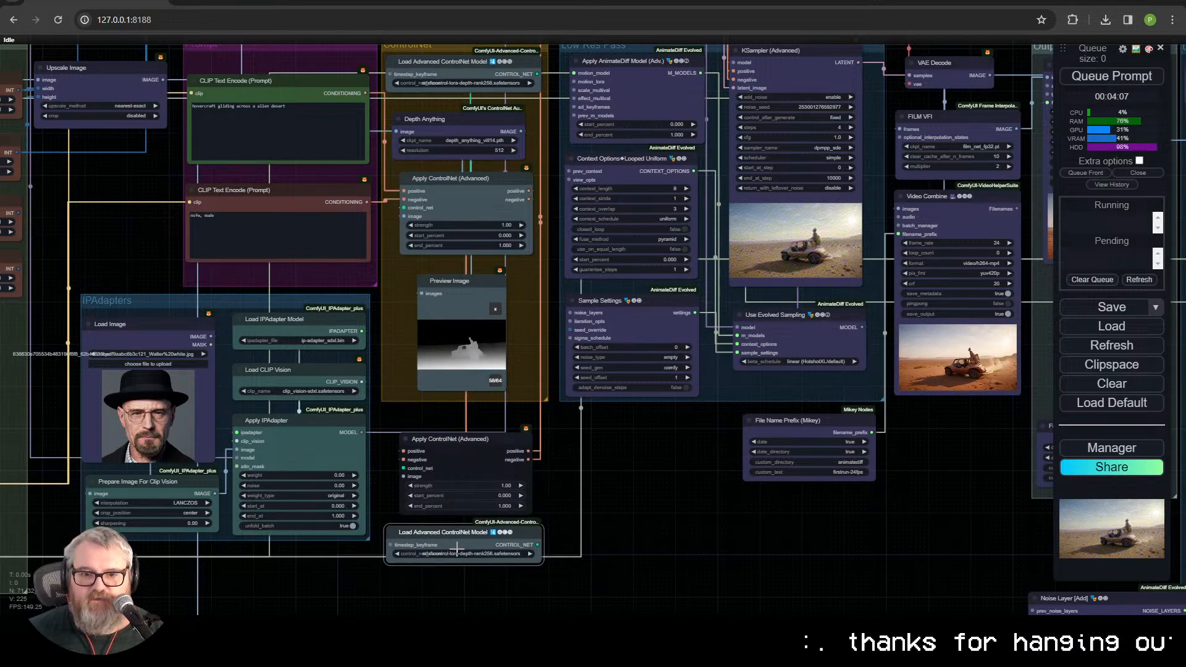
{"action": "left_click", "coordinate": [465, 554]}
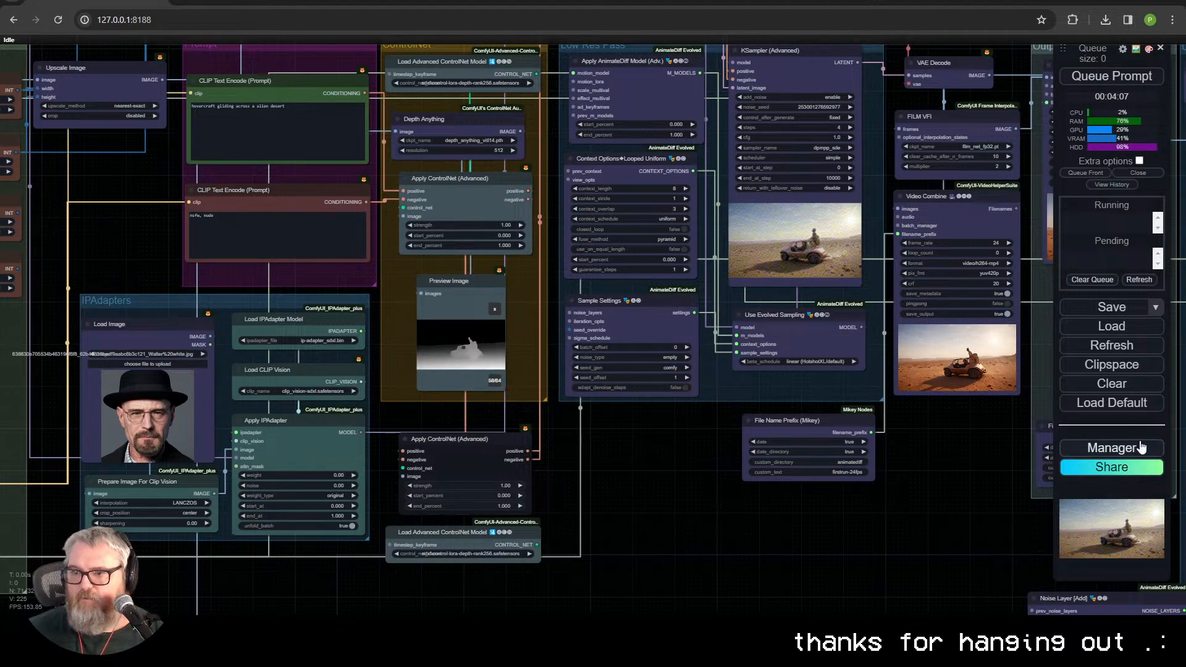
Step: Search the ComfyUI Manager's installable models for "controlnet sdxl"
{"action": "left_click", "coordinate": [1141, 448]}
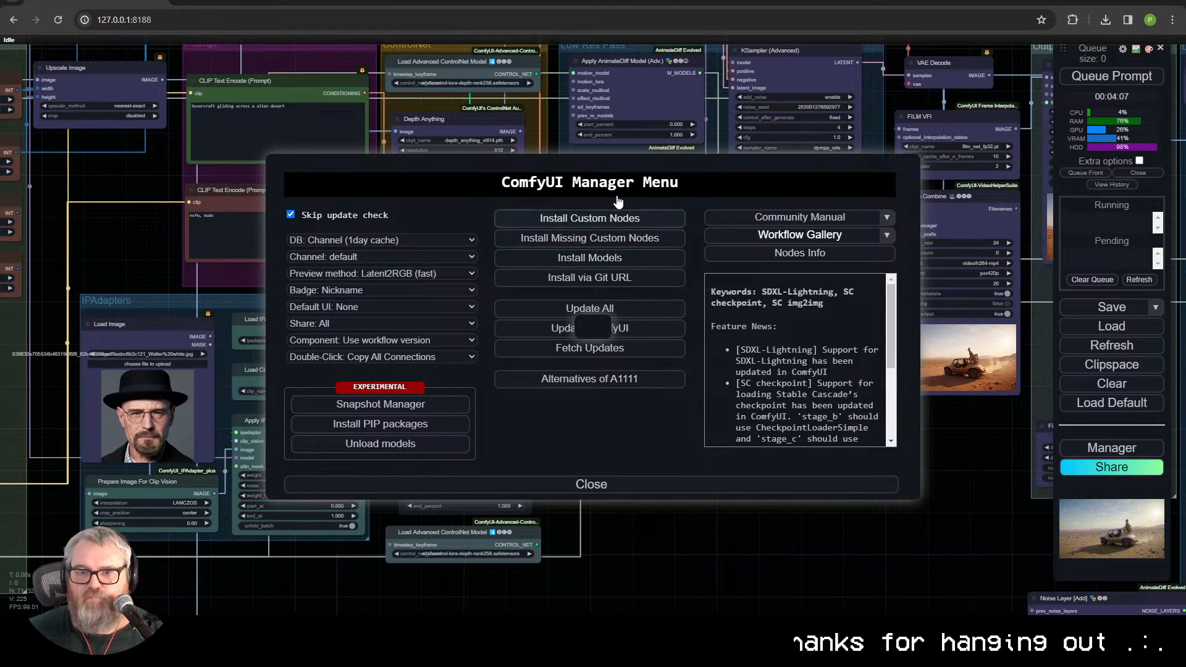
{"action": "left_click", "coordinate": [590, 257]}
{"action": "left_click", "coordinate": [905, 114]}
{"action": "type", "text": "contr"}
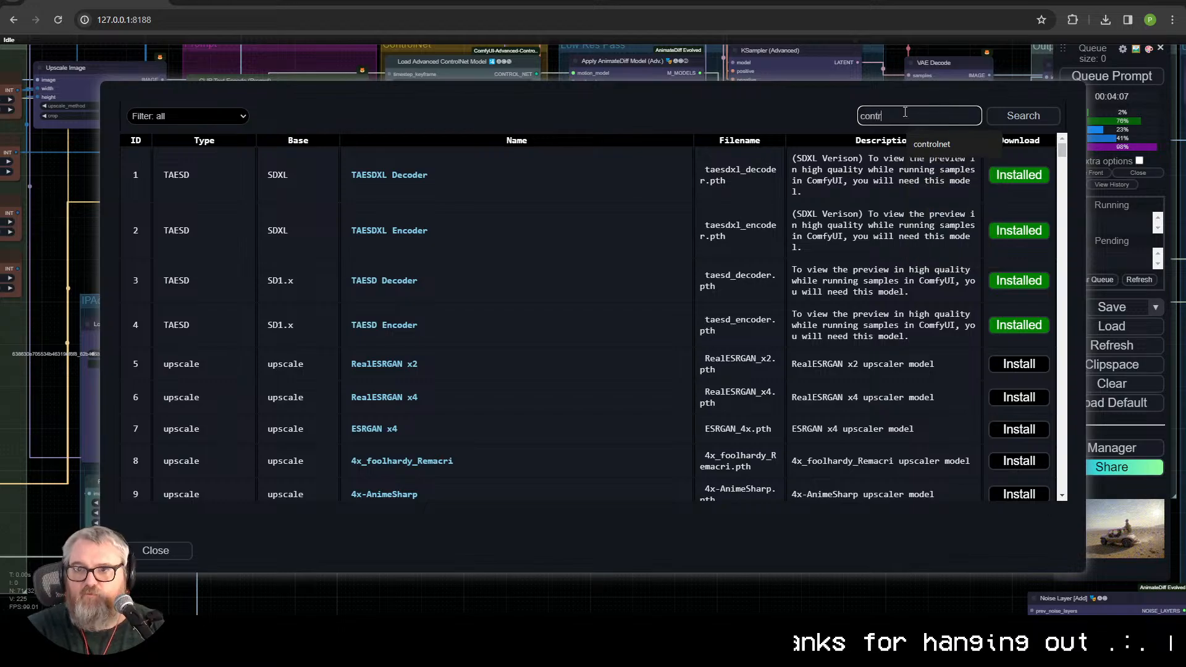
{"action": "type", "text": "olnet sdxl"}
{"action": "key", "text": "Return"}
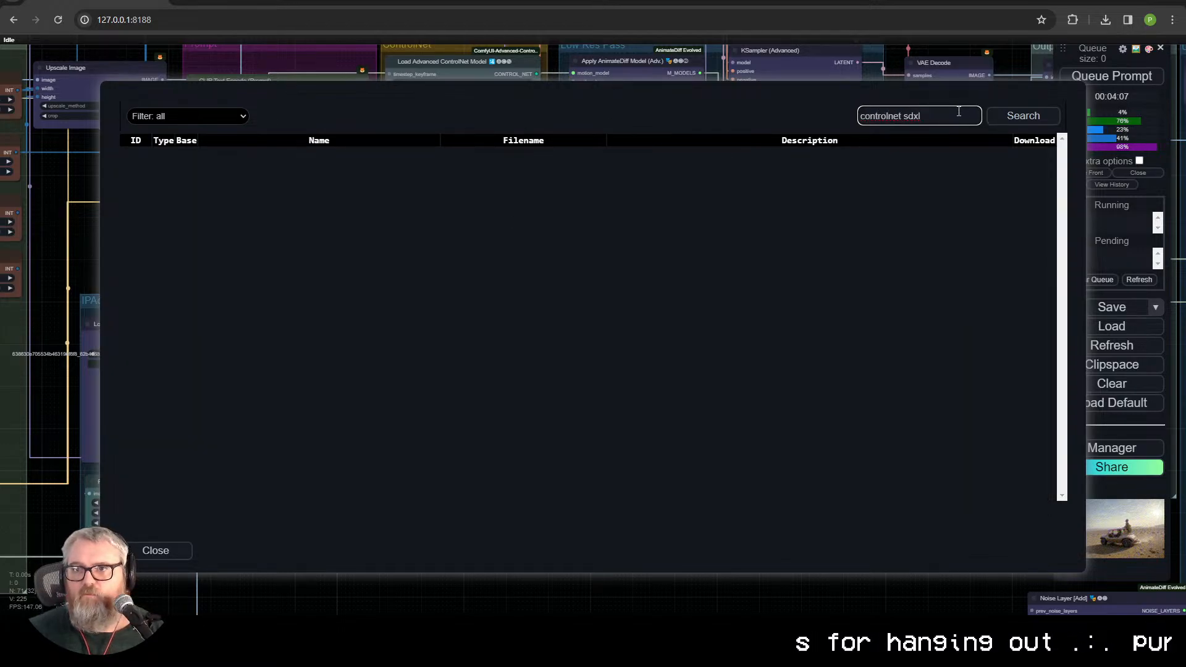
Step: Broaden the model search to "controlnet" and look through the SDXL entries for a lineart model
{"action": "type", "text": "controlnet"}
{"action": "key", "text": "Return"}
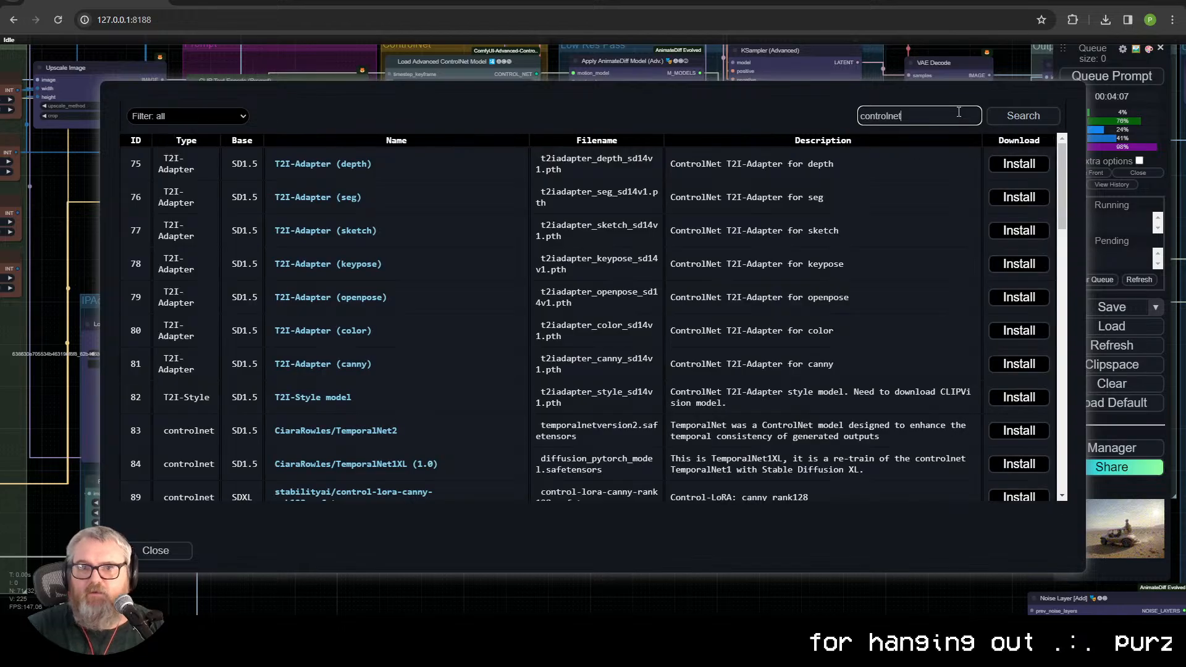
{"action": "scroll", "coordinate": [413, 420], "scroll_direction": "down", "scroll_amount": 10}
{"action": "scroll", "coordinate": [423, 414], "scroll_direction": "up", "scroll_amount": 6}
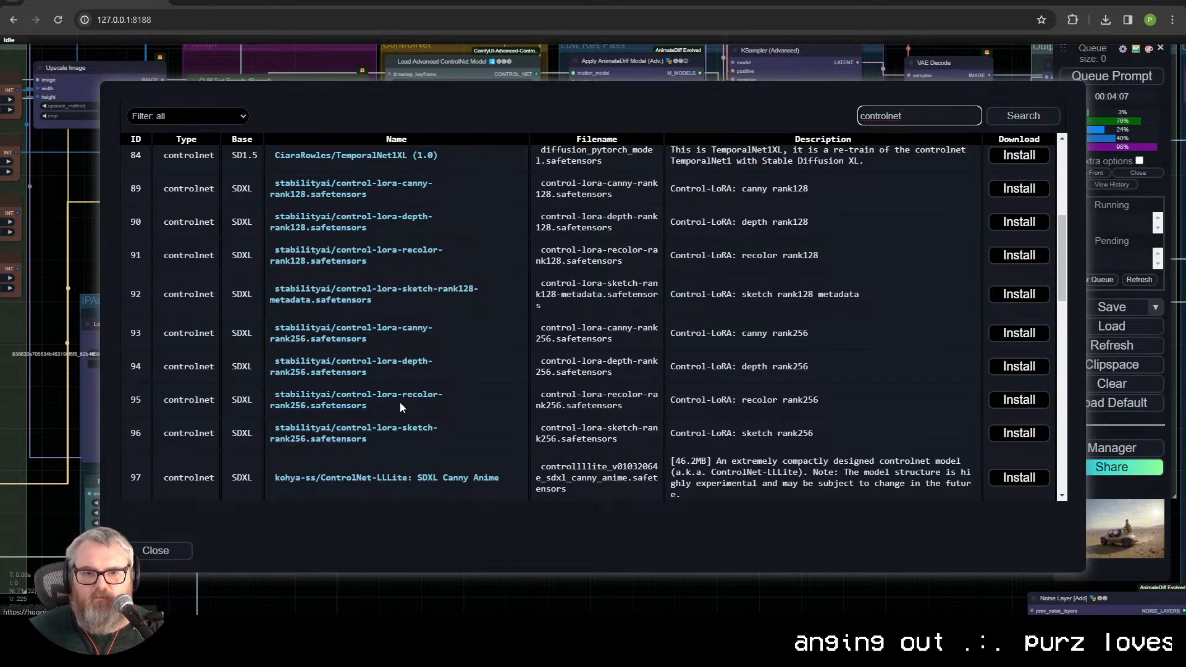
{"action": "scroll", "coordinate": [400, 396], "scroll_direction": "down", "scroll_amount": 2}
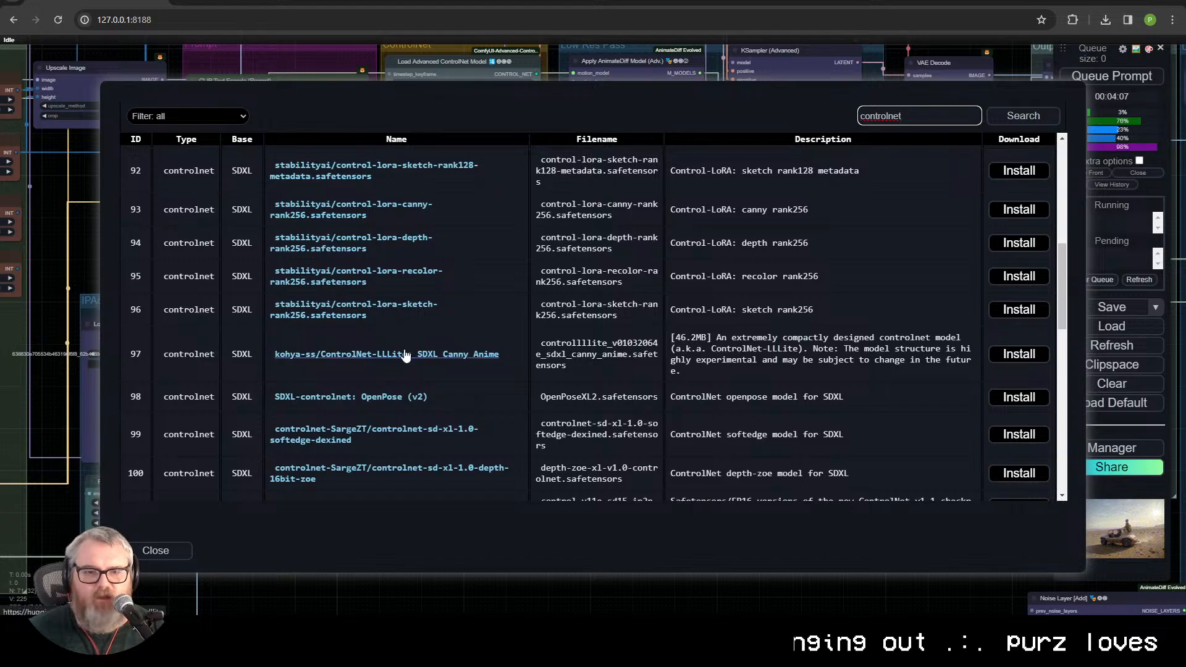
Step: Search Google in a new tab for "sdxl lineart controlnet" and look through the results for a downloadable model
{"action": "key", "text": "ctrl+t"}
{"action": "type", "text": "sdxl lineart co"}
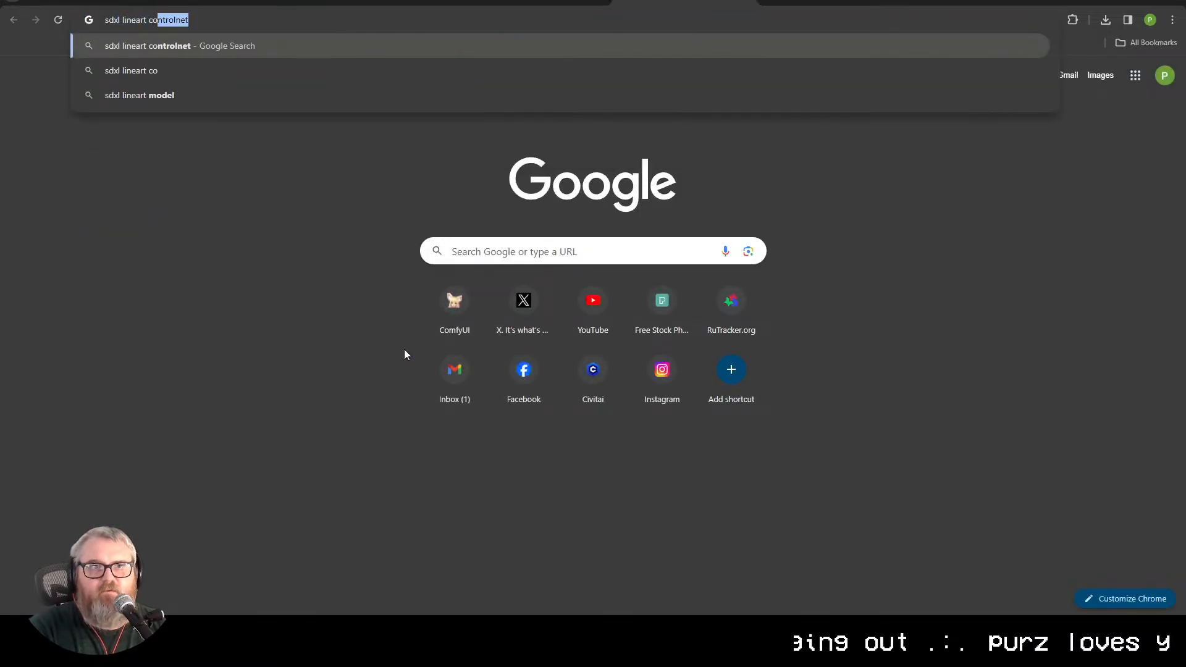
{"action": "type", "text": "ntrioln"}
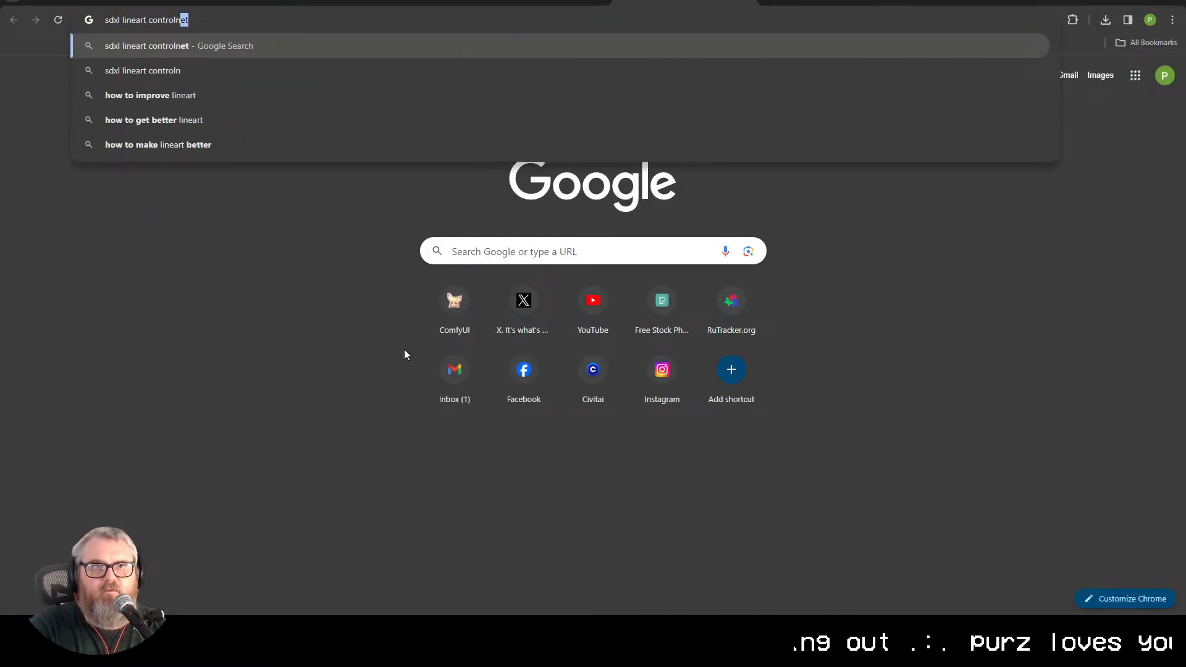
{"action": "key", "text": "Return"}
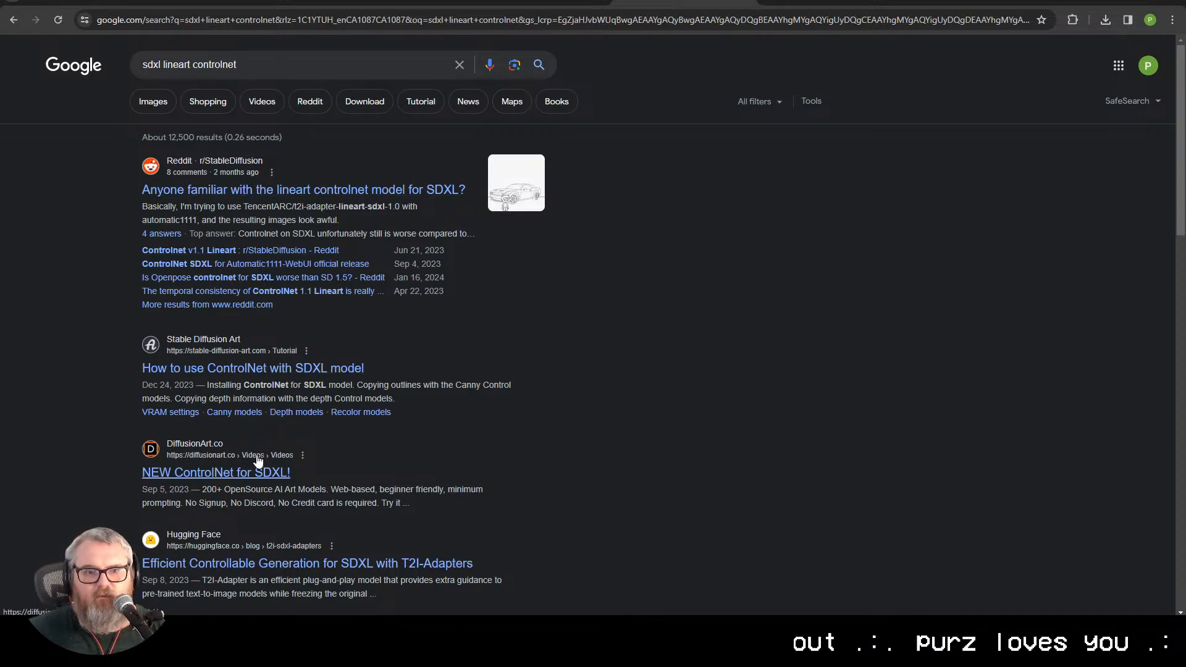
{"action": "scroll", "coordinate": [258, 460], "scroll_direction": "down", "scroll_amount": 10}
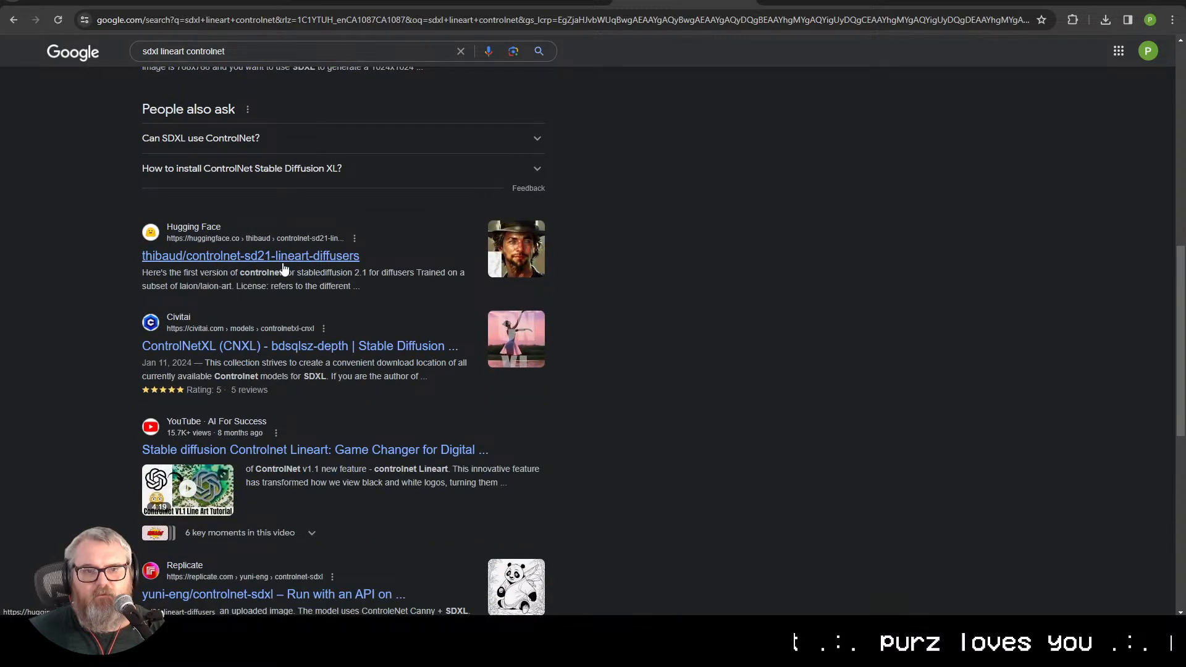
{"action": "scroll", "coordinate": [283, 267], "scroll_direction": "down", "scroll_amount": 4}
{"action": "scroll", "coordinate": [280, 263], "scroll_direction": "up", "scroll_amount": 12}
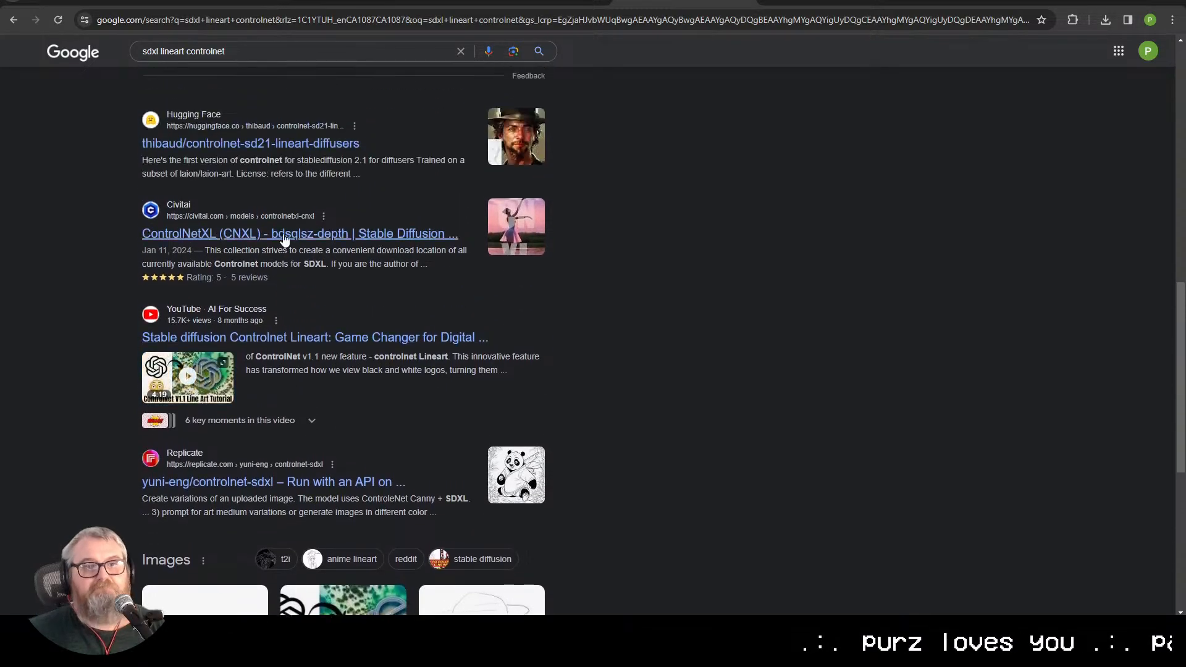
Step: Return to ComfyUI and install the SDXL model control-lora-canny-rank256.safetensors from the Manager's model list
{"action": "scroll", "coordinate": [297, 223], "scroll_direction": "up", "scroll_amount": 2}
{"action": "left_click", "coordinate": [746, 2]}
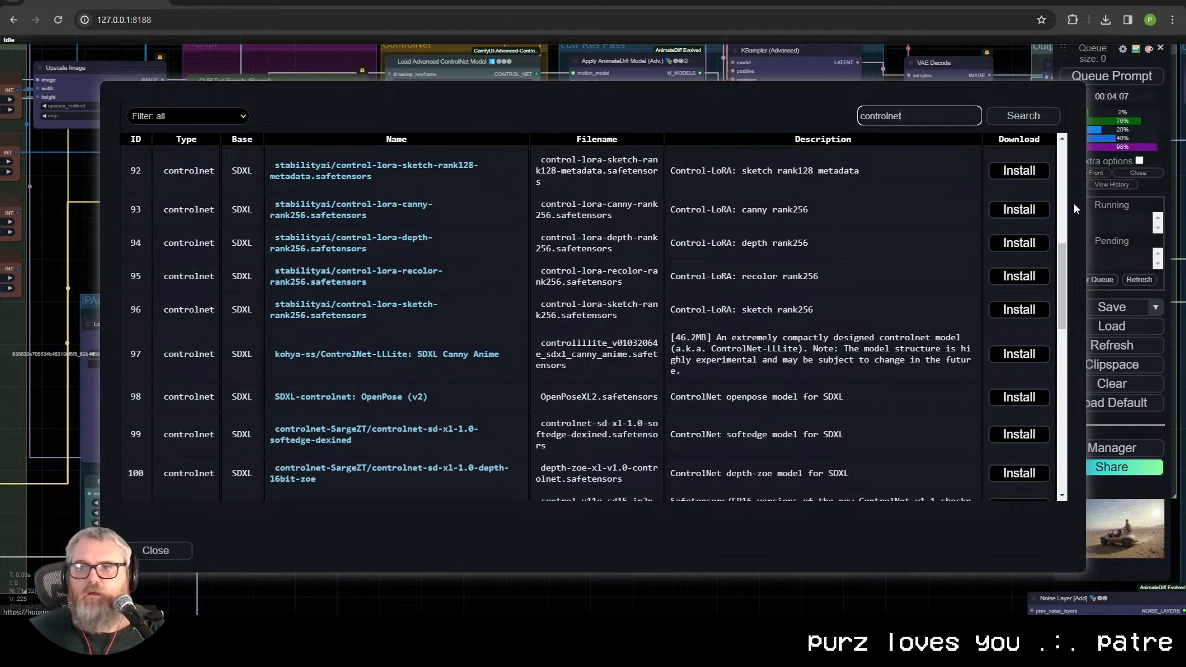
{"action": "left_click", "coordinate": [1019, 209]}
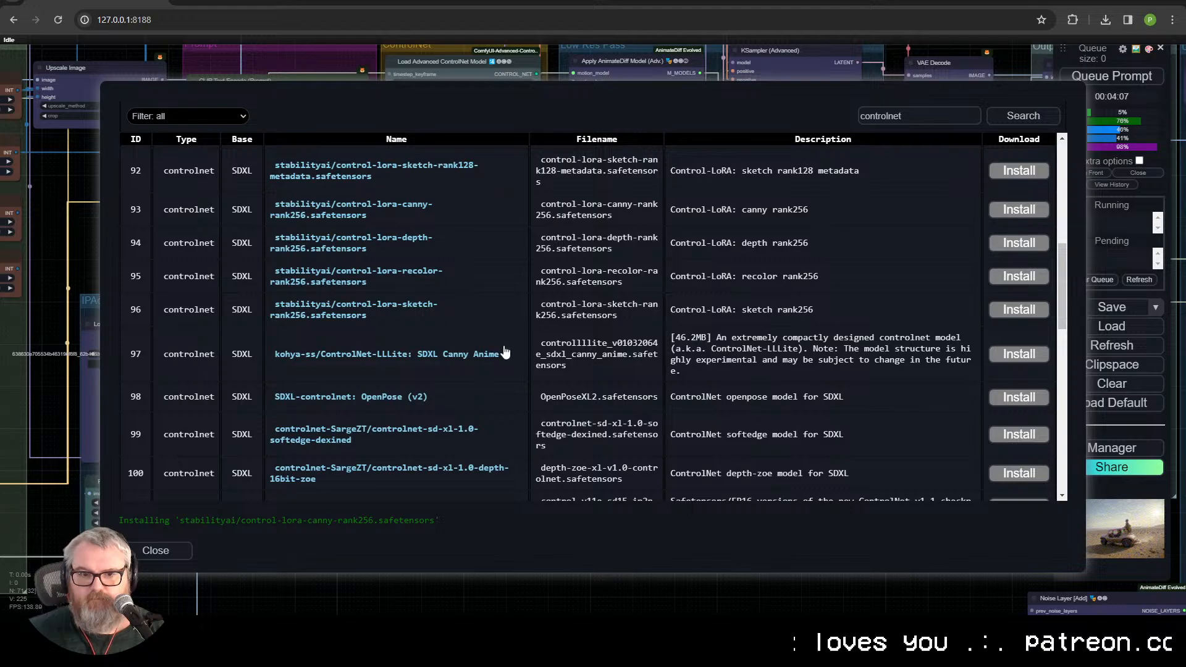
Step: Search the installable models for "controlnet line" and close the model manager
{"action": "type", "text": "linea"}
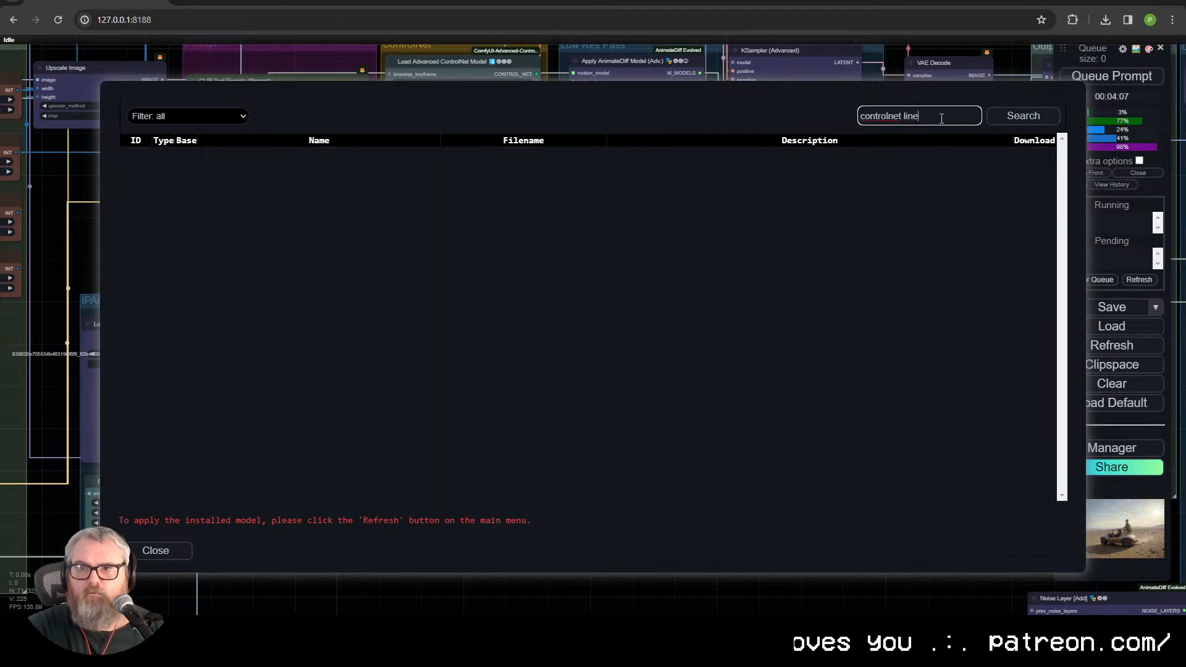
{"action": "left_click", "coordinate": [157, 550]}
{"action": "left_click", "coordinate": [710, 486]}
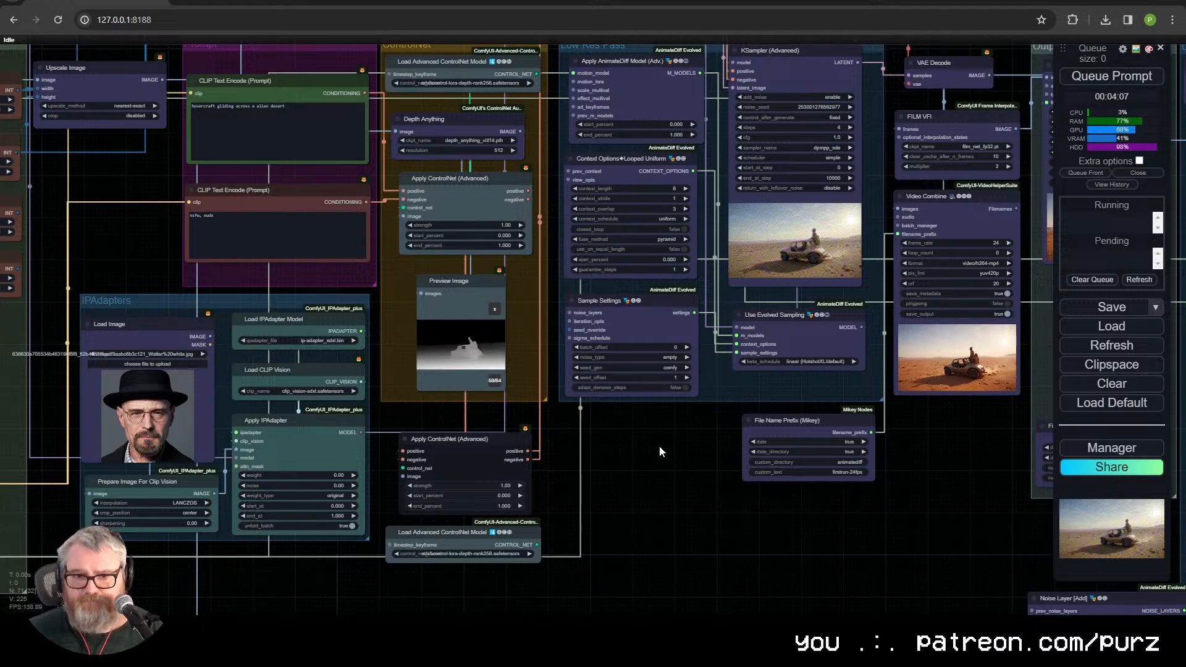
Step: Set the second ControlNet loader's model to control-lora-canny-rank256.safetensors and add a Canny node beneath the loader
{"action": "left_click", "coordinate": [479, 554]}
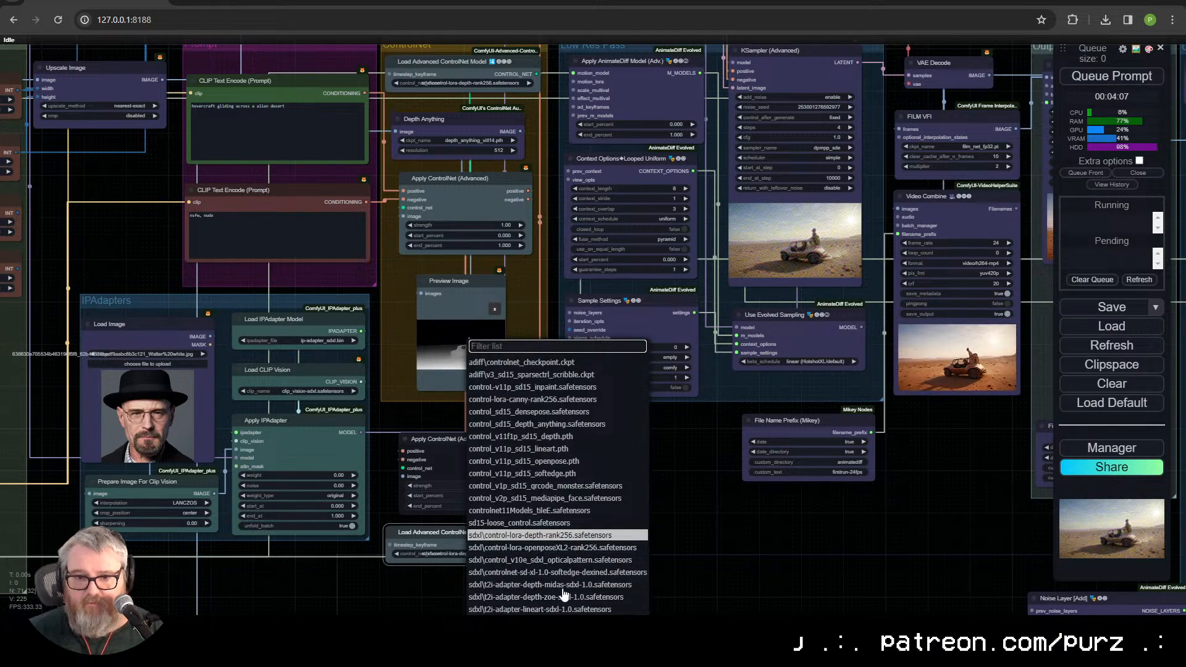
{"action": "left_click", "coordinate": [572, 401]}
{"action": "scroll", "coordinate": [458, 531], "scroll_direction": "up", "scroll_amount": 4}
{"action": "left_click_drag", "start_coordinate": [456, 512], "coordinate": [543, 184]}
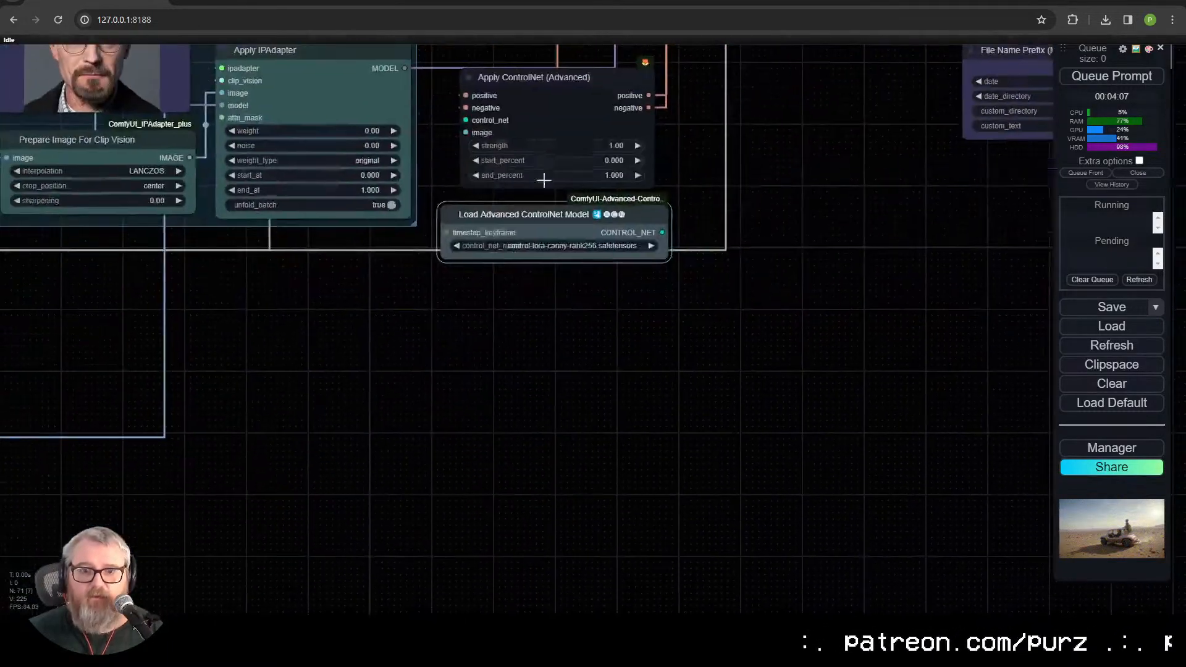
{"action": "double_click", "coordinate": [543, 335]}
{"action": "type", "text": "canny"}
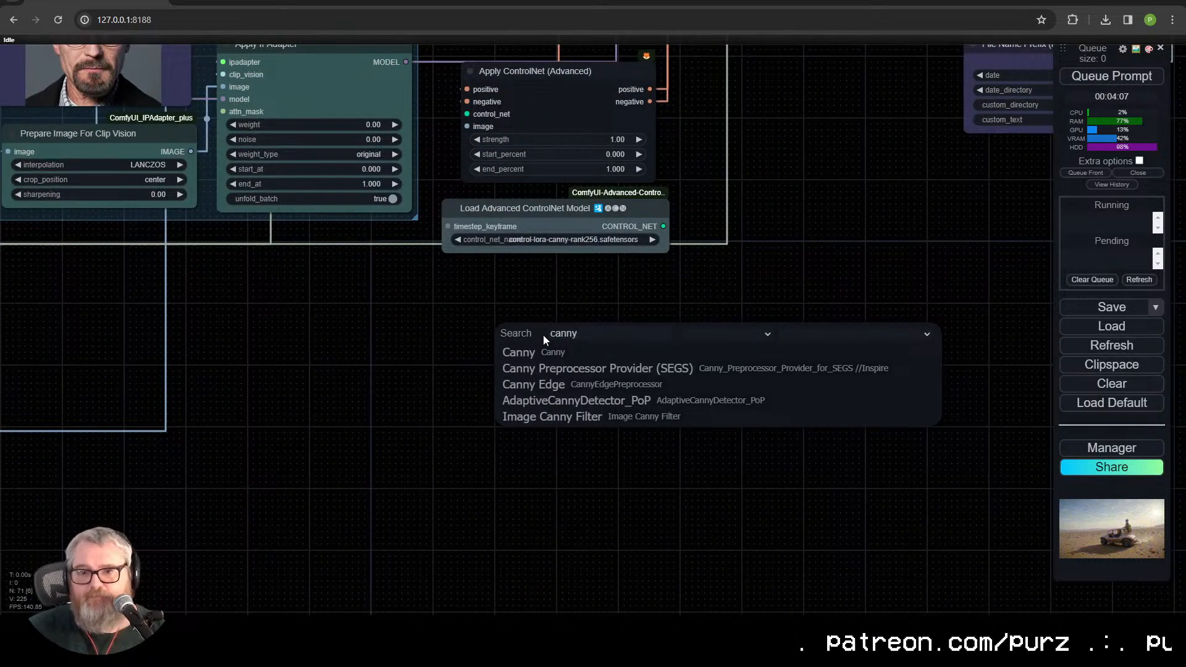
{"action": "left_click", "coordinate": [532, 363]}
{"action": "left_click_drag", "start_coordinate": [596, 321], "coordinate": [520, 291]}
Step: Connect the existing IMAGE reroute to the Canny node and the Canny output to the second Apply ControlNet's image input
{"action": "scroll", "coordinate": [495, 340], "scroll_direction": "down", "scroll_amount": 2}
{"action": "left_click_drag", "start_coordinate": [494, 340], "coordinate": [695, 505]}
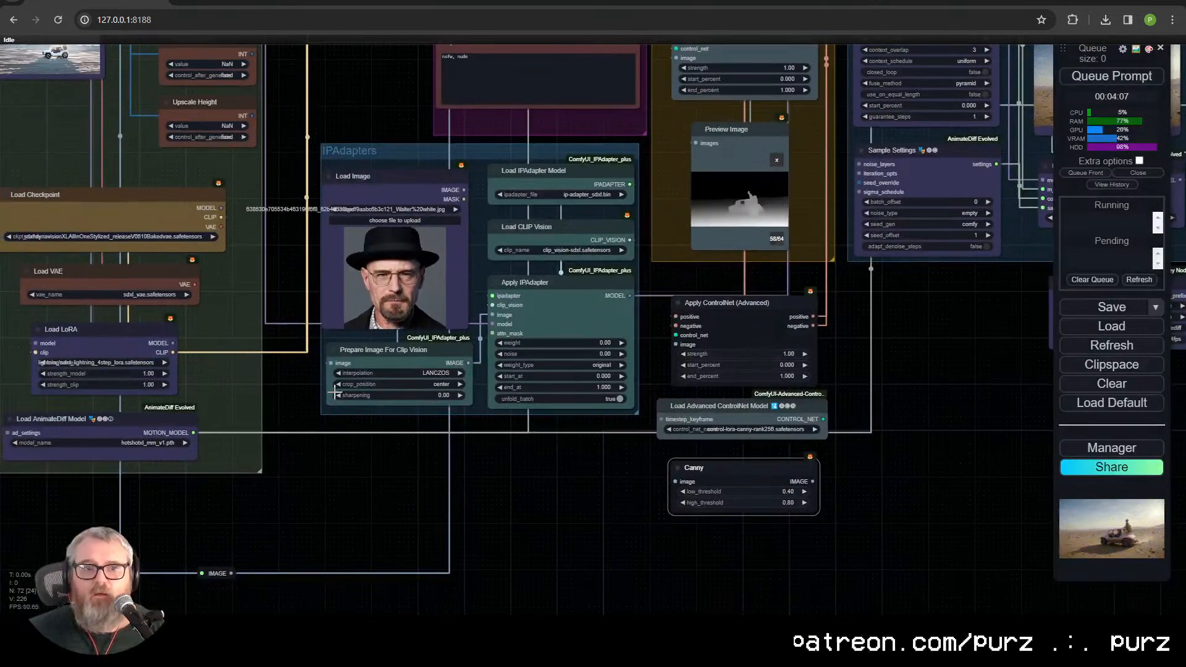
{"action": "left_click_drag", "start_coordinate": [329, 434], "coordinate": [320, 536]}
{"action": "scroll", "coordinate": [320, 536], "scroll_direction": "down", "scroll_amount": 2}
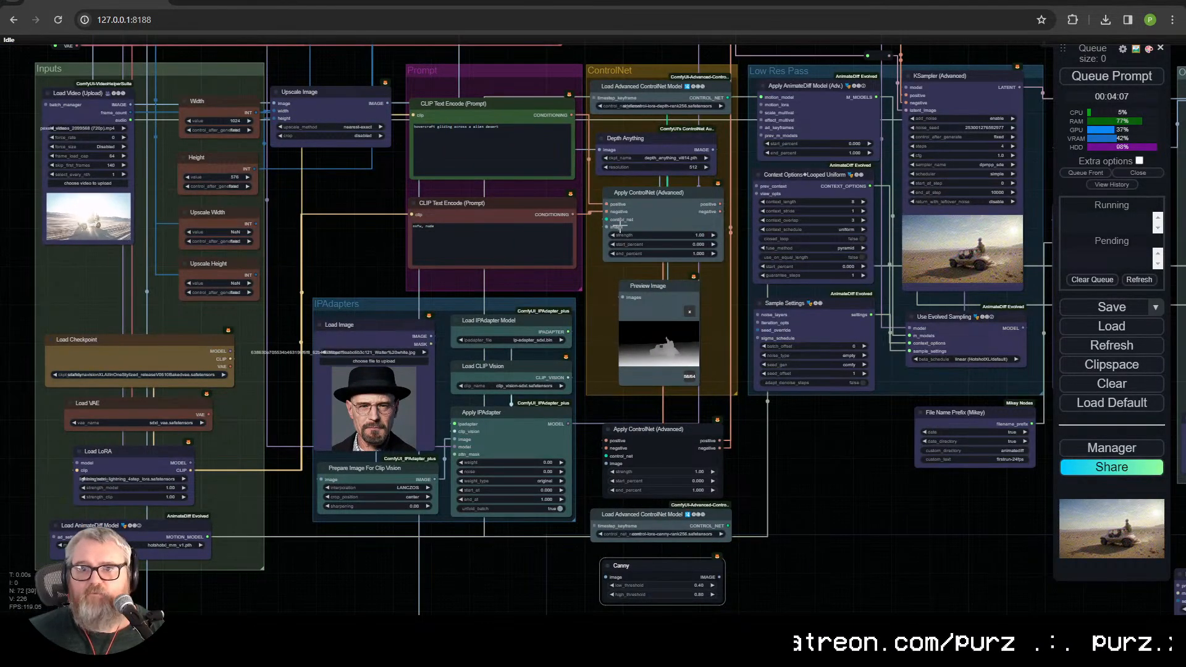
{"action": "mouse_move", "coordinate": [599, 149]}
{"action": "left_mouse_down"}
{"action": "mouse_move", "coordinate": [573, 116]}
{"action": "mouse_move", "coordinate": [605, 150]}
{"action": "left_mouse_up"}
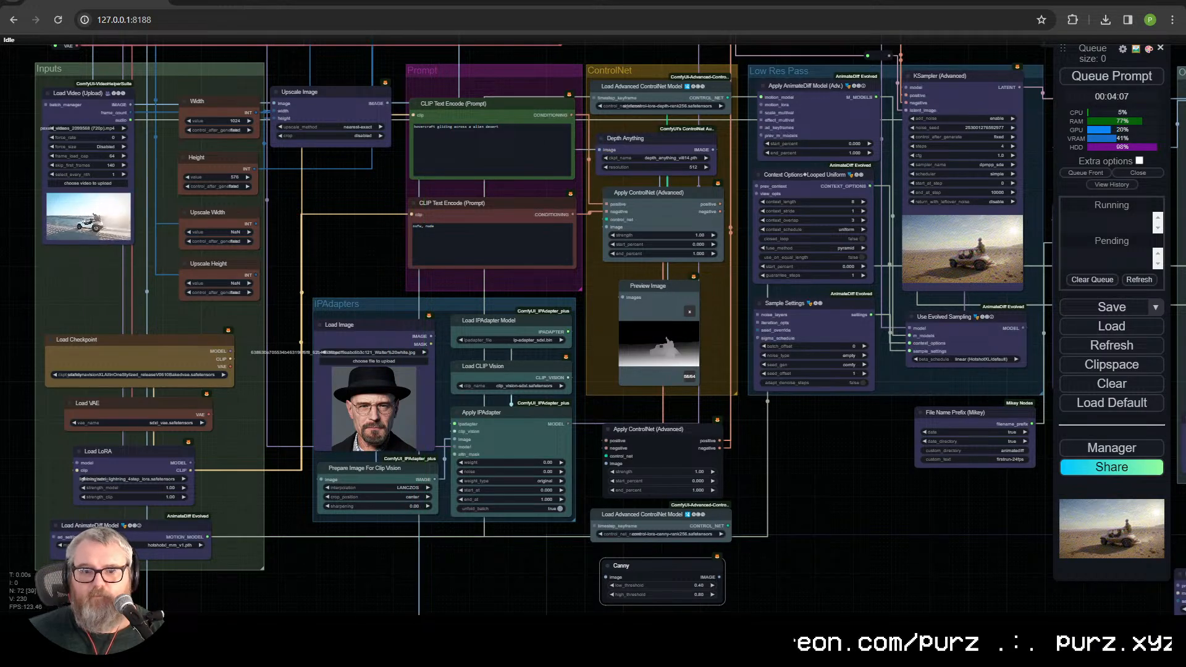
{"action": "left_click_drag", "start_coordinate": [398, 557], "coordinate": [390, 302]}
{"action": "left_click_drag", "start_coordinate": [226, 373], "coordinate": [594, 298]}
{"action": "left_click_drag", "start_coordinate": [629, 449], "coordinate": [398, 658]}
{"action": "left_click_drag", "start_coordinate": [475, 506], "coordinate": [364, 393]}
Step: Add a Video Combine node fed by the Canny node's IMAGE output
{"action": "scroll", "coordinate": [524, 511], "scroll_direction": "up", "scroll_amount": 8}
{"action": "left_click_drag", "start_coordinate": [524, 511], "coordinate": [687, 308]}
{"action": "scroll", "coordinate": [795, 448], "scroll_direction": "up", "scroll_amount": 1}
{"action": "scroll", "coordinate": [781, 436], "scroll_direction": "down", "scroll_amount": 3}
{"action": "left_click_drag", "start_coordinate": [577, 295], "coordinate": [691, 412]}
{"action": "left_click", "coordinate": [730, 444]}
{"action": "type", "text": "video com"}
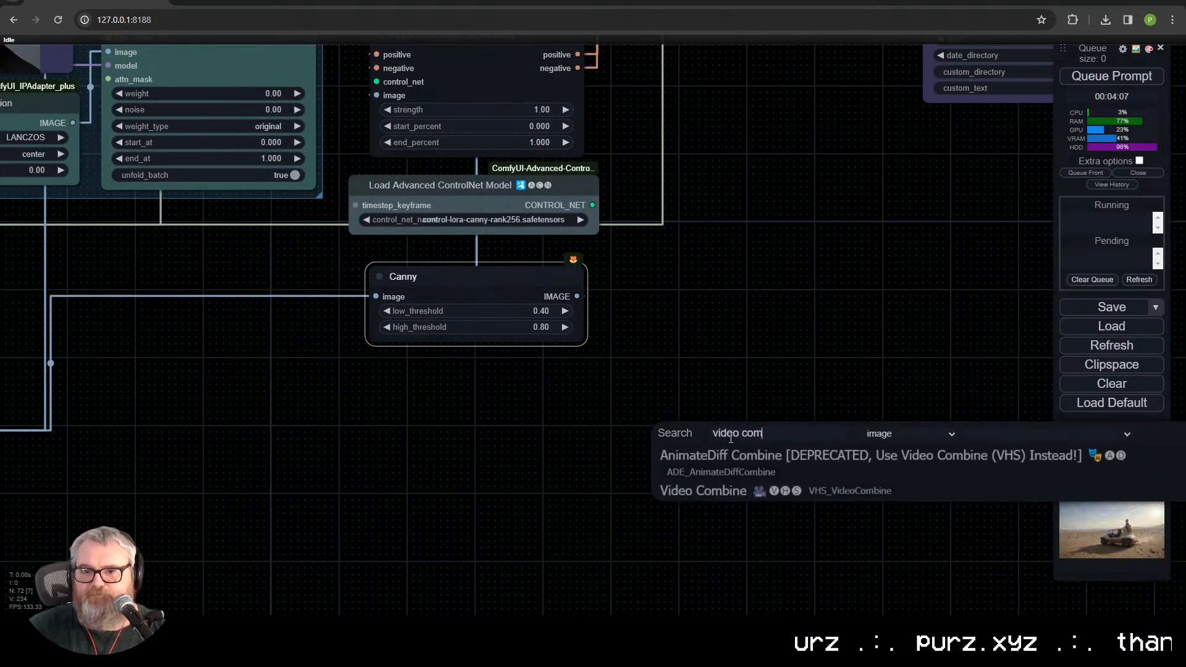
{"action": "left_click", "coordinate": [735, 493]}
Step: Set the new Video Combine node's format to video/h264-mp4 and its frame_rate to 24
{"action": "left_click_drag", "start_coordinate": [836, 552], "coordinate": [657, 379]}
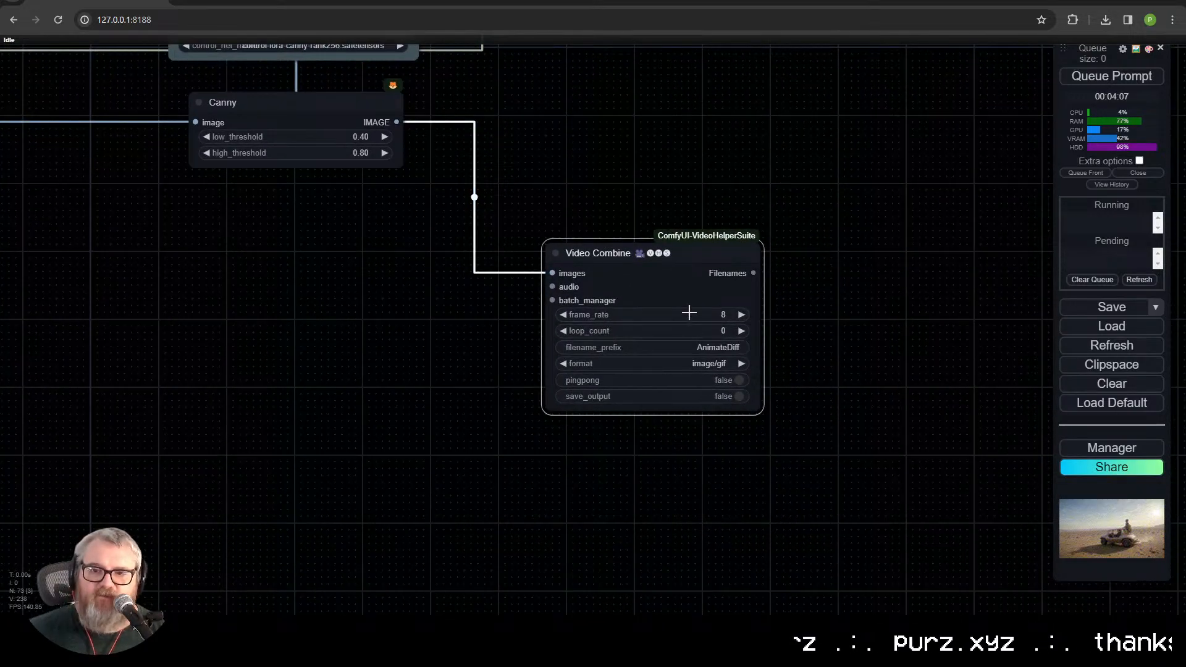
{"action": "left_click", "coordinate": [712, 364]}
{"action": "left_click", "coordinate": [732, 461]}
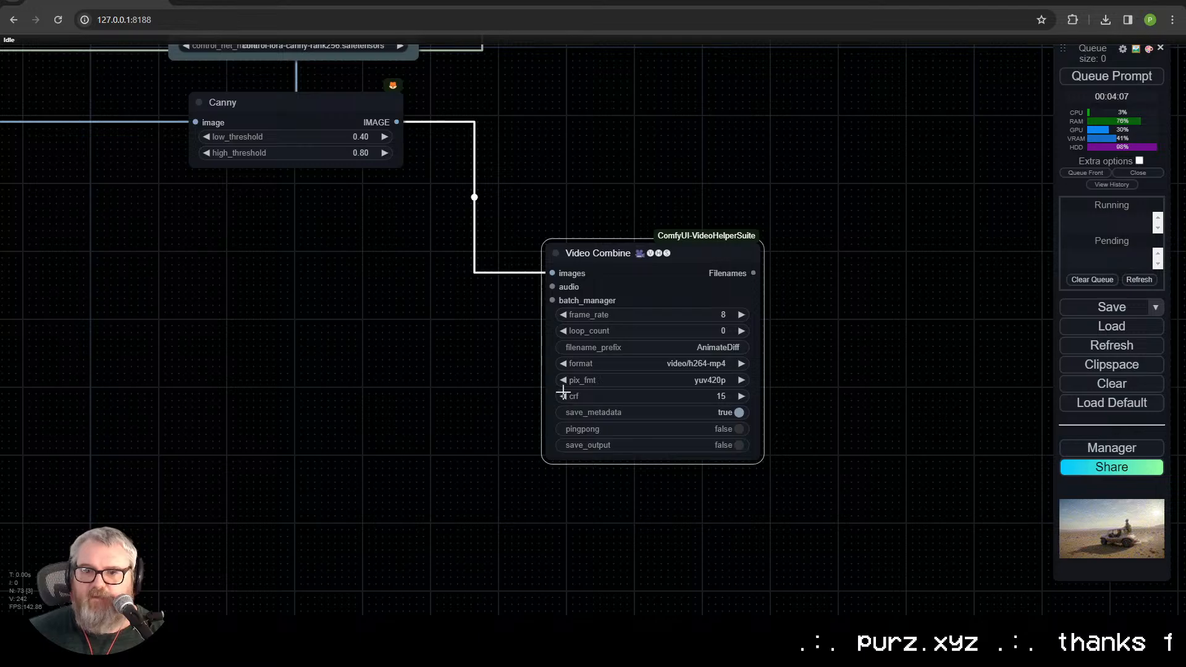
{"action": "mouse_move", "coordinate": [680, 288]}
{"action": "left_mouse_down"}
{"action": "mouse_move", "coordinate": [580, 170]}
{"action": "mouse_move", "coordinate": [755, 381]}
{"action": "mouse_move", "coordinate": [750, 445]}
{"action": "left_mouse_up"}
{"action": "left_click", "coordinate": [597, 197]}
{"action": "type", "text": "24"}
{"action": "key", "text": "Return"}
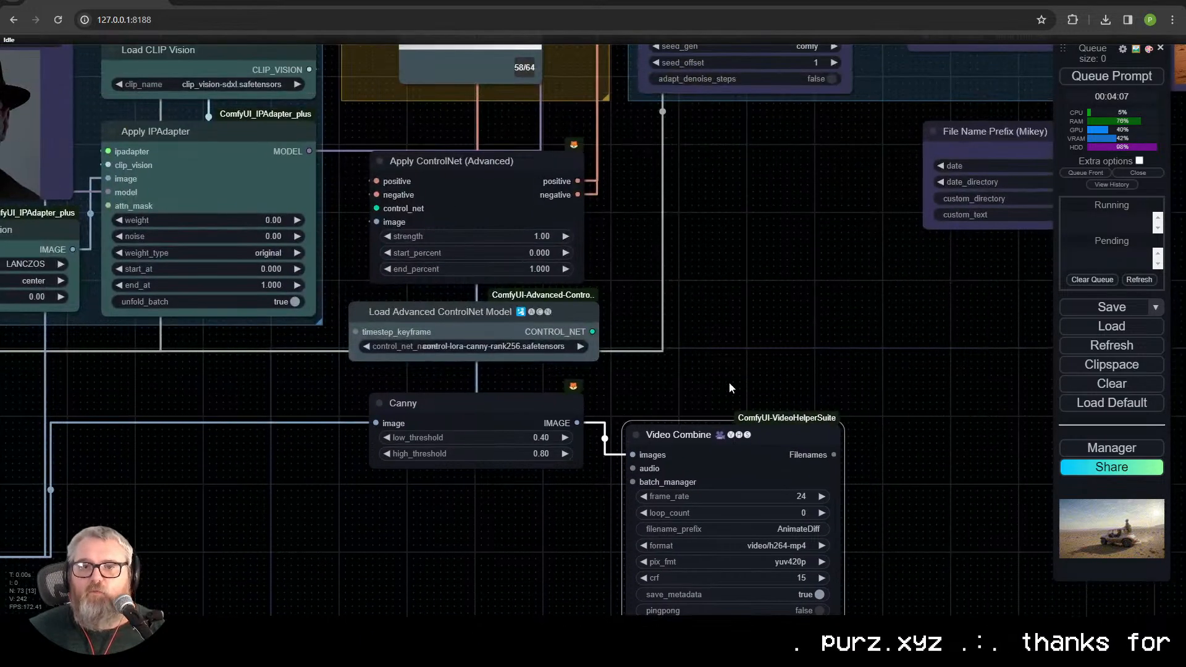
Step: Replace the depth Preview Image node with a copy of the Video Combine node, fed by the Depth Anything output
{"action": "left_click_drag", "start_coordinate": [728, 380], "coordinate": [651, 519]}
{"action": "left_click_drag", "start_coordinate": [503, 254], "coordinate": [509, 354]}
{"action": "left_click", "coordinate": [418, 147]}
{"action": "key", "text": "Delete"}
{"action": "left_click_drag", "start_coordinate": [803, 533], "coordinate": [774, 243]}
{"action": "left_click", "coordinate": [638, 380]}
{"action": "key", "text": "ctrl+v"}
{"action": "left_click_drag", "start_coordinate": [652, 184], "coordinate": [321, 181]}
{"action": "left_click_drag", "start_coordinate": [334, 217], "coordinate": [338, 406]}
{"action": "left_click_drag", "start_coordinate": [455, 136], "coordinate": [266, 389]}
Step: Place the Canny Video Combine node beneath the Canny node and shift the second ControlNet's nodes down to make room for the depth preview
{"action": "left_click_drag", "start_coordinate": [437, 503], "coordinate": [365, 323]}
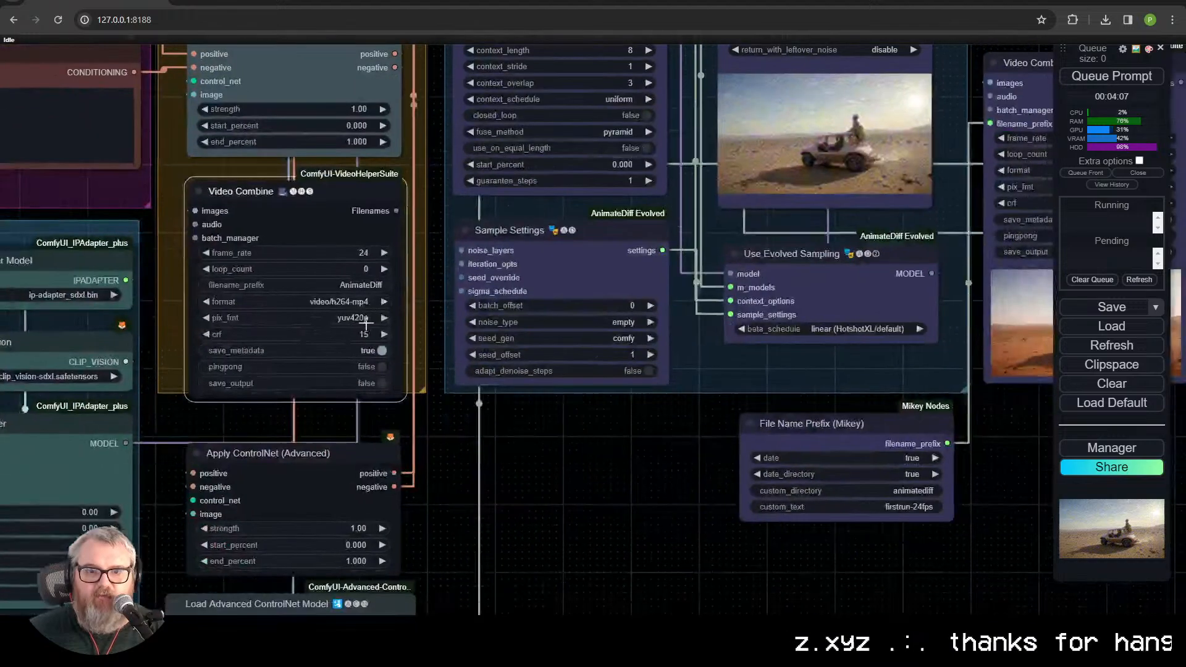
{"action": "left_click_drag", "start_coordinate": [472, 545], "coordinate": [479, 294]}
{"action": "left_click_drag", "start_coordinate": [506, 401], "coordinate": [251, 473]}
{"action": "left_click_drag", "start_coordinate": [433, 639], "coordinate": [340, 49]}
{"action": "left_click_drag", "start_coordinate": [529, 244], "coordinate": [567, 421]}
{"action": "left_click_drag", "start_coordinate": [483, 107], "coordinate": [467, 291]}
{"action": "left_click_drag", "start_coordinate": [463, 171], "coordinate": [467, 350]}
{"action": "left_click_drag", "start_coordinate": [470, 252], "coordinate": [472, 436]}
{"action": "scroll", "coordinate": [472, 436], "scroll_direction": "down", "scroll_amount": 2}
{"action": "scroll", "coordinate": [473, 376], "scroll_direction": "down", "scroll_amount": 1}
{"action": "left_click_drag", "start_coordinate": [469, 377], "coordinate": [487, 429]}
Step: Queue the prompt to run the workflow
{"action": "left_click", "coordinate": [470, 227]}
{"action": "scroll", "coordinate": [661, 164], "scroll_direction": "down", "scroll_amount": 1}
{"action": "left_click", "coordinate": [1111, 79]}
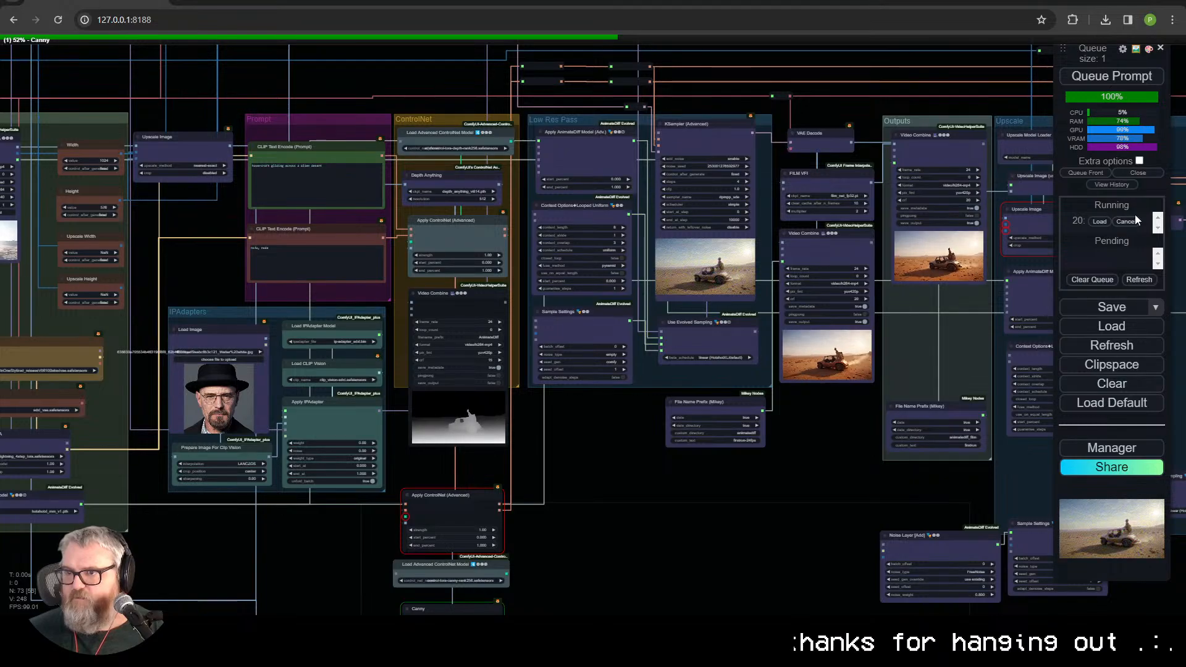
Step: Connect the canny loader's CONTROL_NET output to the second Apply ControlNet's control_net input and queue the prompt again
{"action": "left_click_drag", "start_coordinate": [640, 517], "coordinate": [721, 335]}
{"action": "scroll", "coordinate": [520, 390], "scroll_direction": "up", "scroll_amount": 6}
{"action": "scroll", "coordinate": [521, 390], "scroll_direction": "up", "scroll_amount": 6}
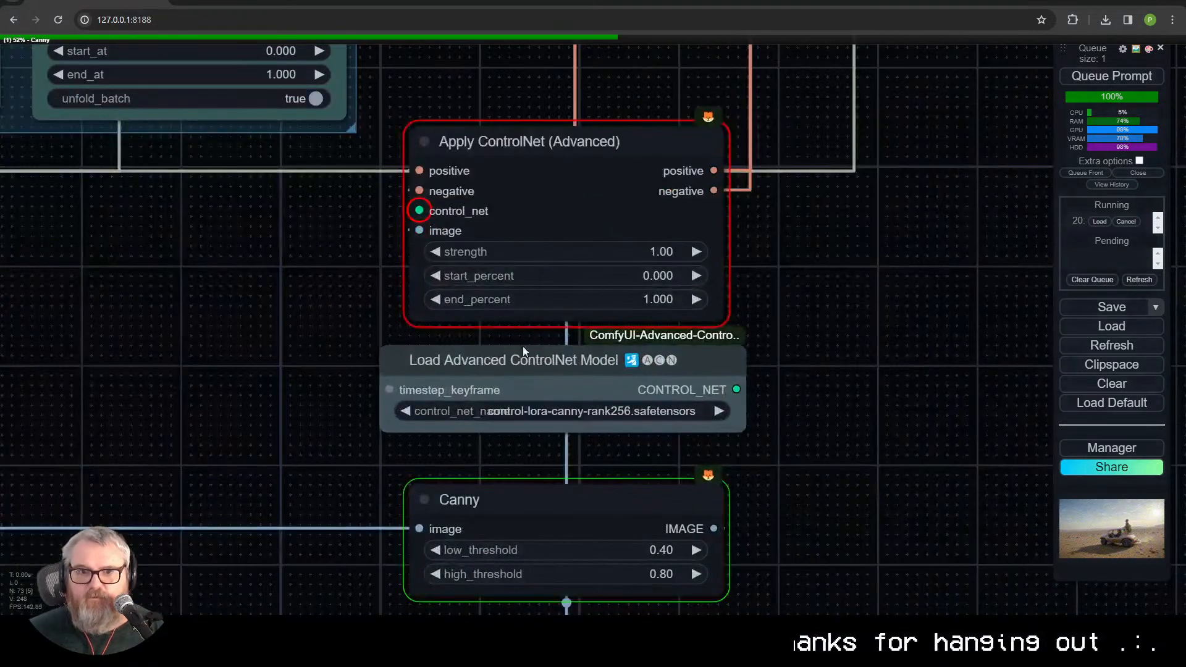
{"action": "left_click_drag", "start_coordinate": [736, 389], "coordinate": [419, 211]}
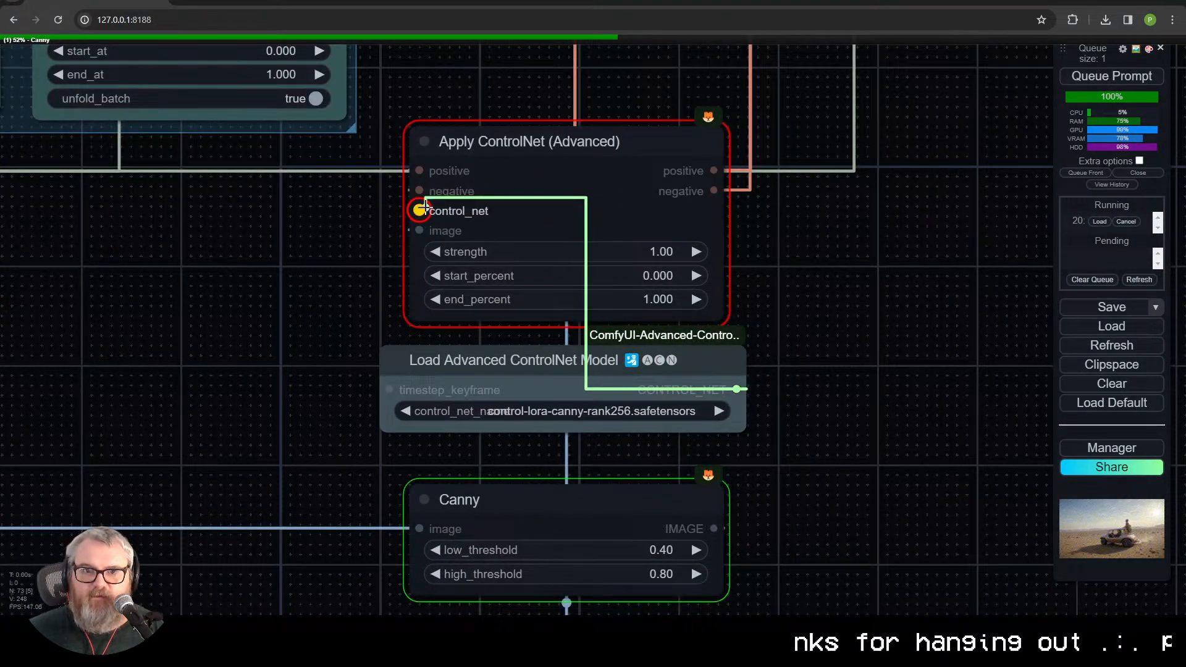
{"action": "scroll", "coordinate": [679, 188], "scroll_direction": "down", "scroll_amount": 5}
{"action": "left_click_drag", "start_coordinate": [798, 188], "coordinate": [625, 467]}
{"action": "key", "text": "ctrl+Return"}
Step: Review the depth preview video and the Canny ControlNet nodes beneath it during the render
{"action": "scroll", "coordinate": [643, 427], "scroll_direction": "down", "scroll_amount": 2}
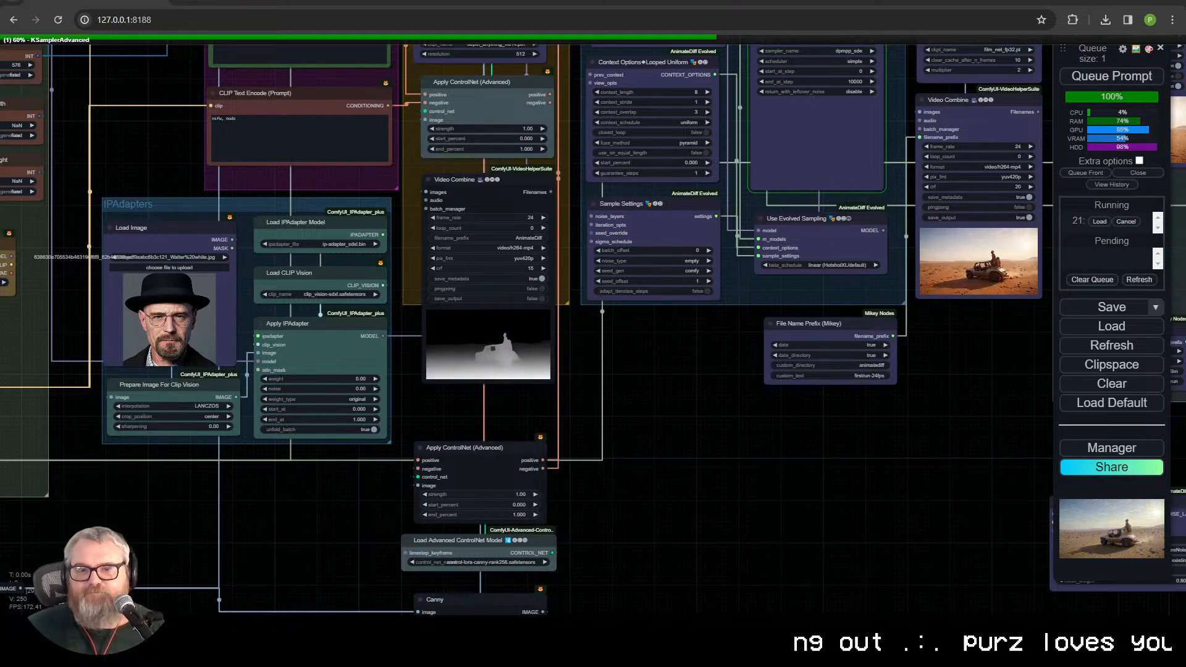
{"action": "scroll", "coordinate": [303, 430], "scroll_direction": "up", "scroll_amount": 4}
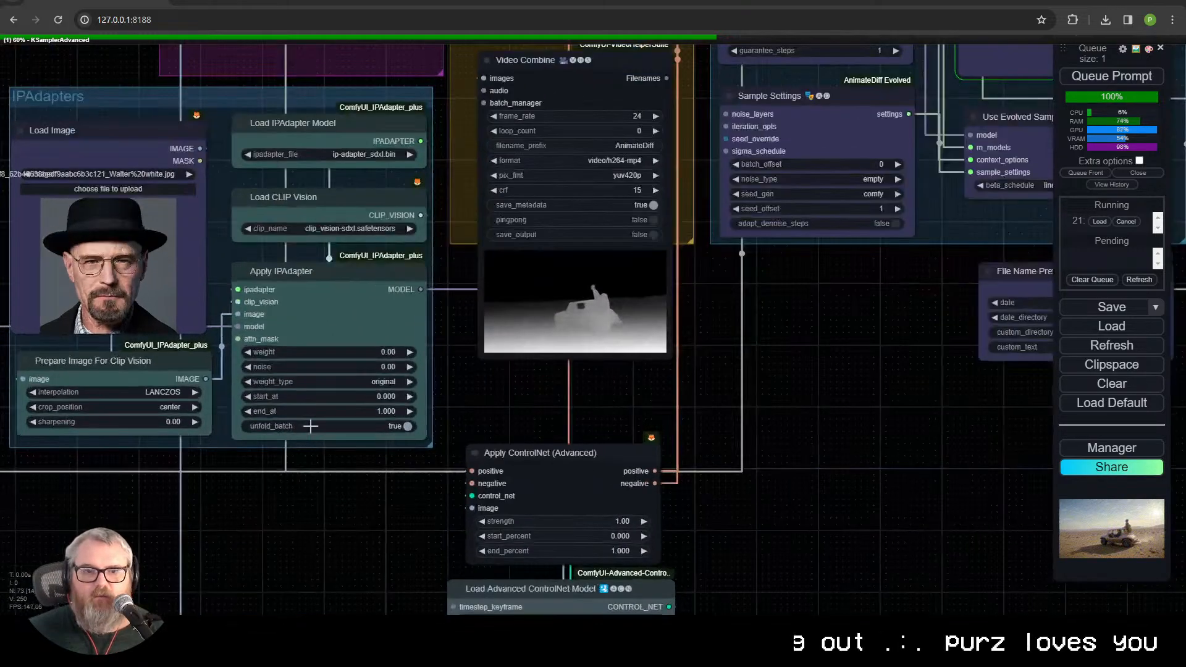
{"action": "scroll", "coordinate": [464, 328], "scroll_direction": "down", "scroll_amount": 2}
{"action": "left_click_drag", "start_coordinate": [464, 338], "coordinate": [552, 132]}
{"action": "left_click_drag", "start_coordinate": [498, 409], "coordinate": [331, 206]}
{"action": "scroll", "coordinate": [419, 200], "scroll_direction": "up", "scroll_amount": 2}
{"action": "left_click_drag", "start_coordinate": [407, 160], "coordinate": [339, 556]}
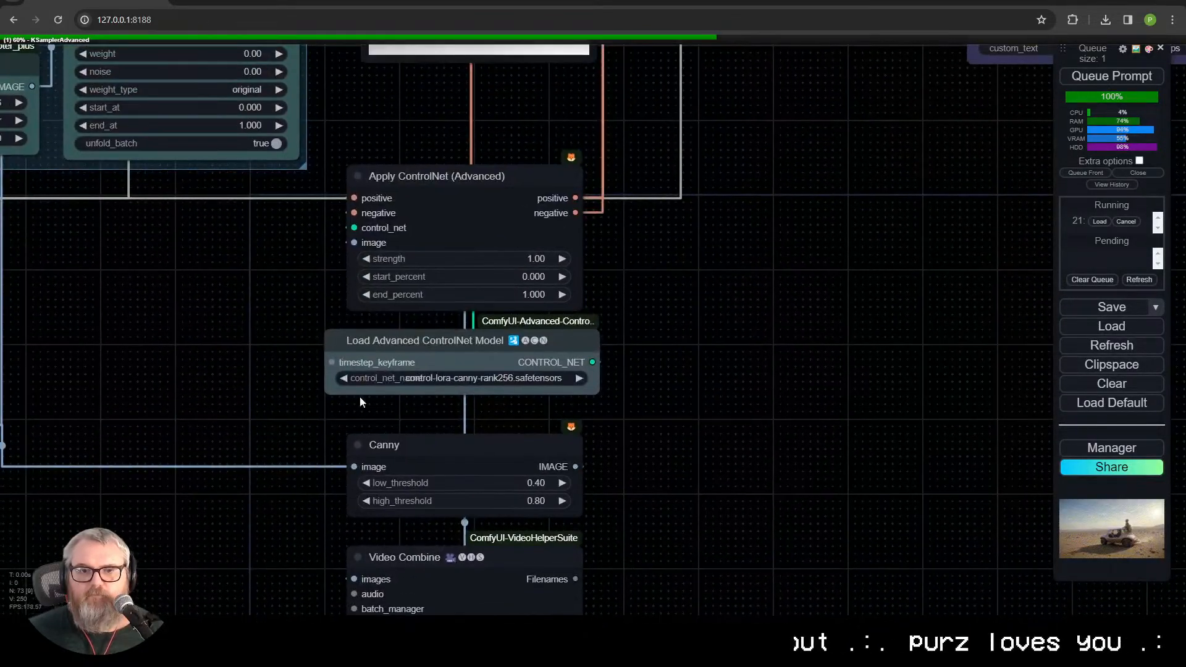
{"action": "left_click_drag", "start_coordinate": [357, 255], "coordinate": [357, 597]}
{"action": "scroll", "coordinate": [563, 333], "scroll_direction": "down", "scroll_amount": 3}
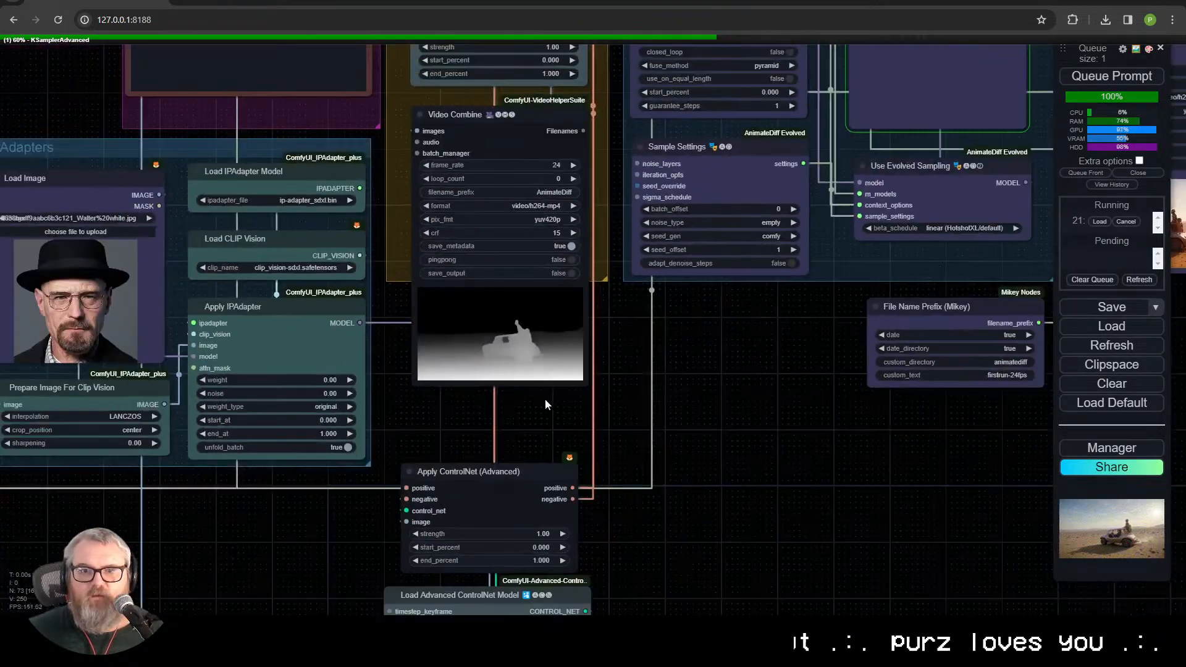
Step: Examine the Canny edge preview video up close and check the KSampler's preview in the Low Res Pass group
{"action": "left_click_drag", "start_coordinate": [532, 471], "coordinate": [486, 36]}
{"action": "scroll", "coordinate": [455, 561], "scroll_direction": "up", "scroll_amount": 12}
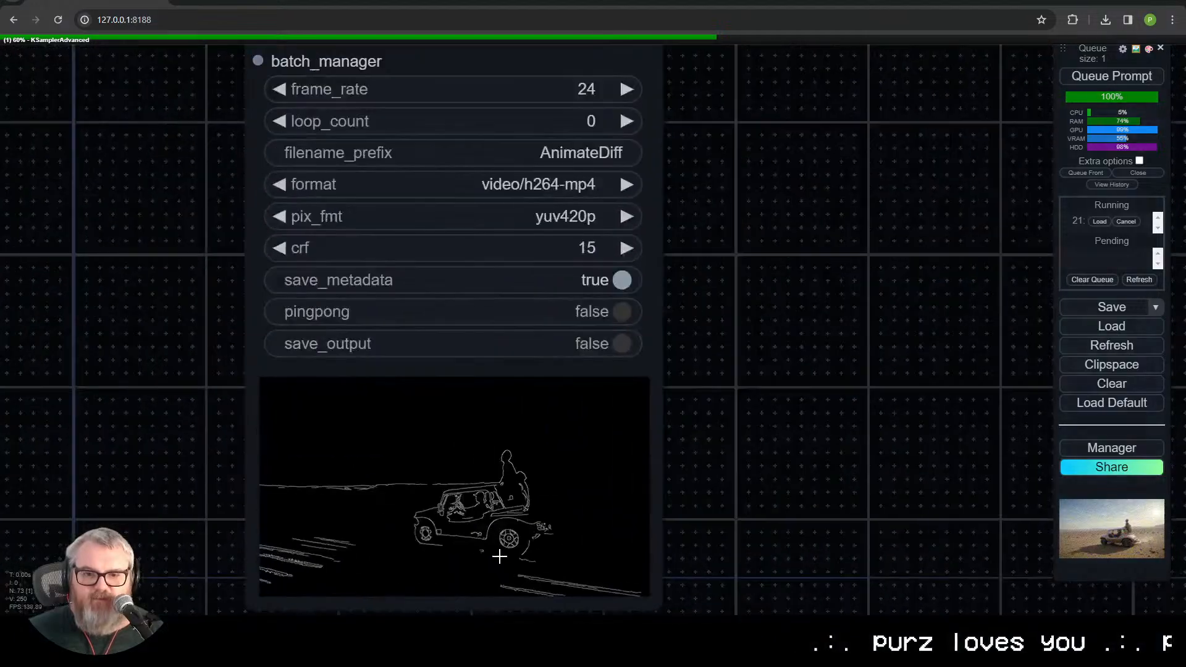
{"action": "scroll", "coordinate": [513, 533], "scroll_direction": "down", "scroll_amount": 2}
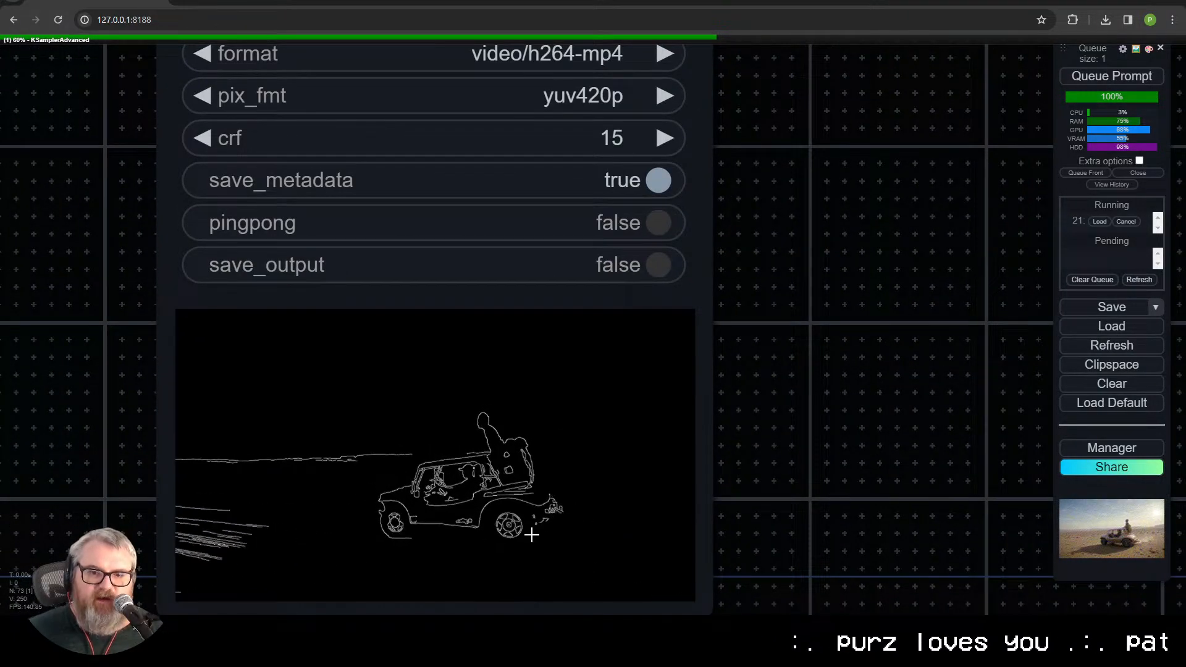
{"action": "scroll", "coordinate": [648, 445], "scroll_direction": "down", "scroll_amount": 1}
{"action": "scroll", "coordinate": [725, 352], "scroll_direction": "down", "scroll_amount": 2}
{"action": "left_click_drag", "start_coordinate": [827, 226], "coordinate": [556, 380]}
{"action": "scroll", "coordinate": [561, 352], "scroll_direction": "down", "scroll_amount": 8}
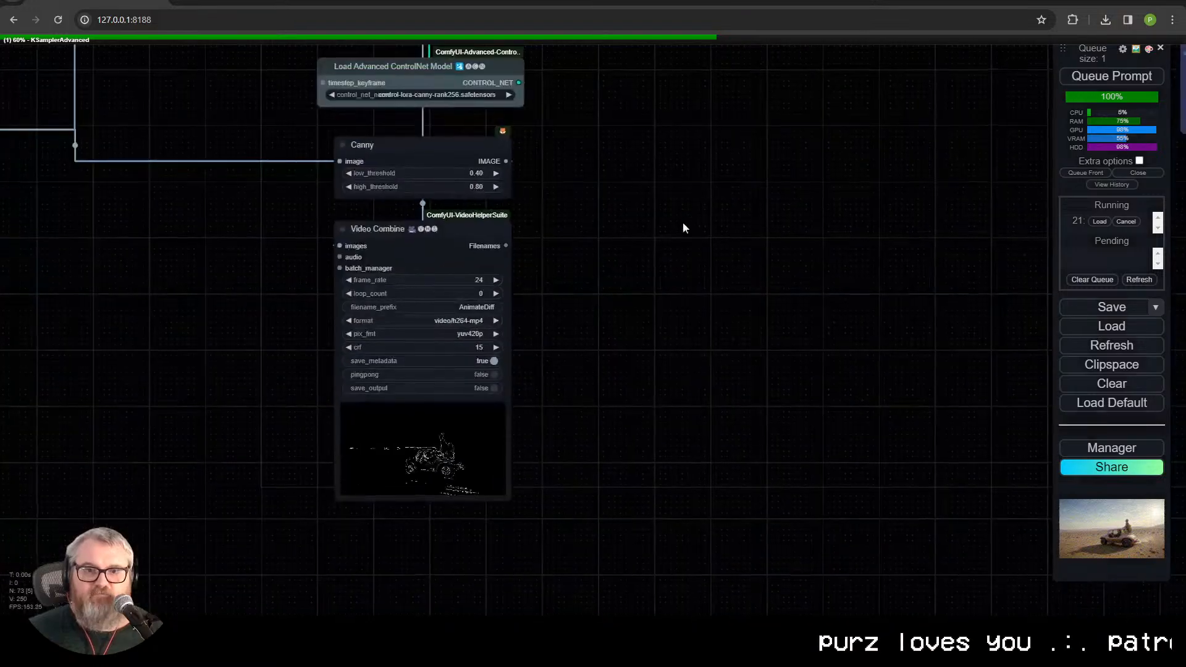
{"action": "left_click_drag", "start_coordinate": [710, 180], "coordinate": [475, 383]}
{"action": "left_click_drag", "start_coordinate": [412, 207], "coordinate": [394, 368]}
{"action": "scroll", "coordinate": [401, 229], "scroll_direction": "down", "scroll_amount": 2}
{"action": "left_click_drag", "start_coordinate": [718, 260], "coordinate": [678, 636]}
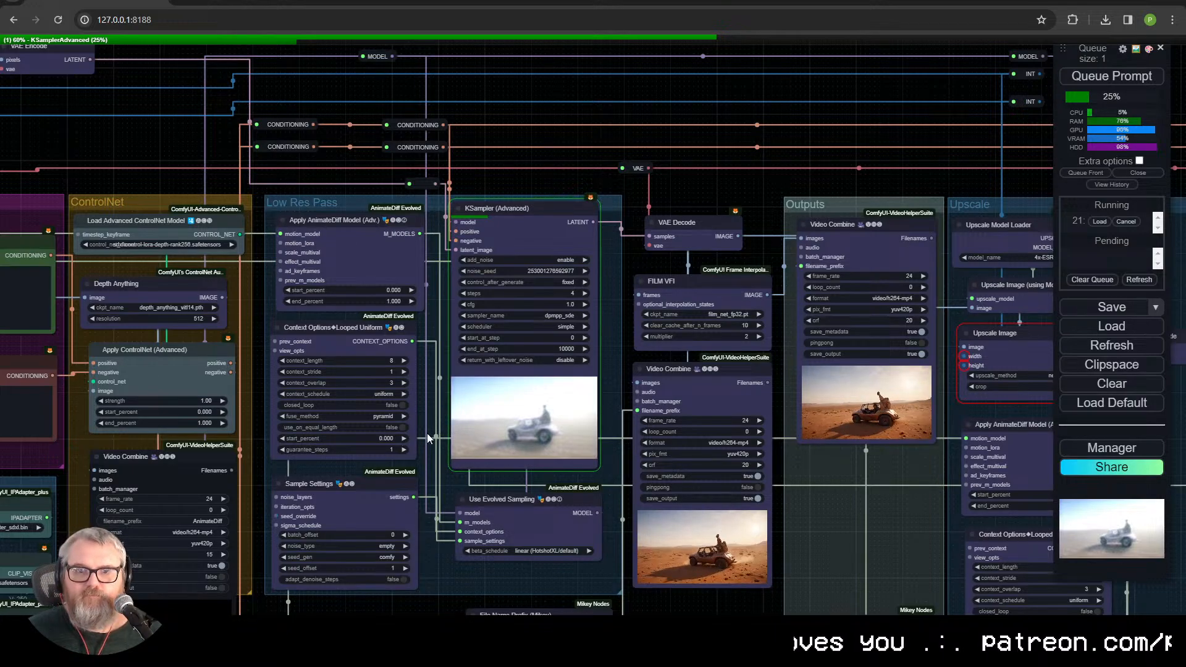
Step: Switch to the terminal window, check the ComfyUI log and the NVITOP GPU monitor, and return to the workflow
{"action": "key", "text": "alt+Tab"}
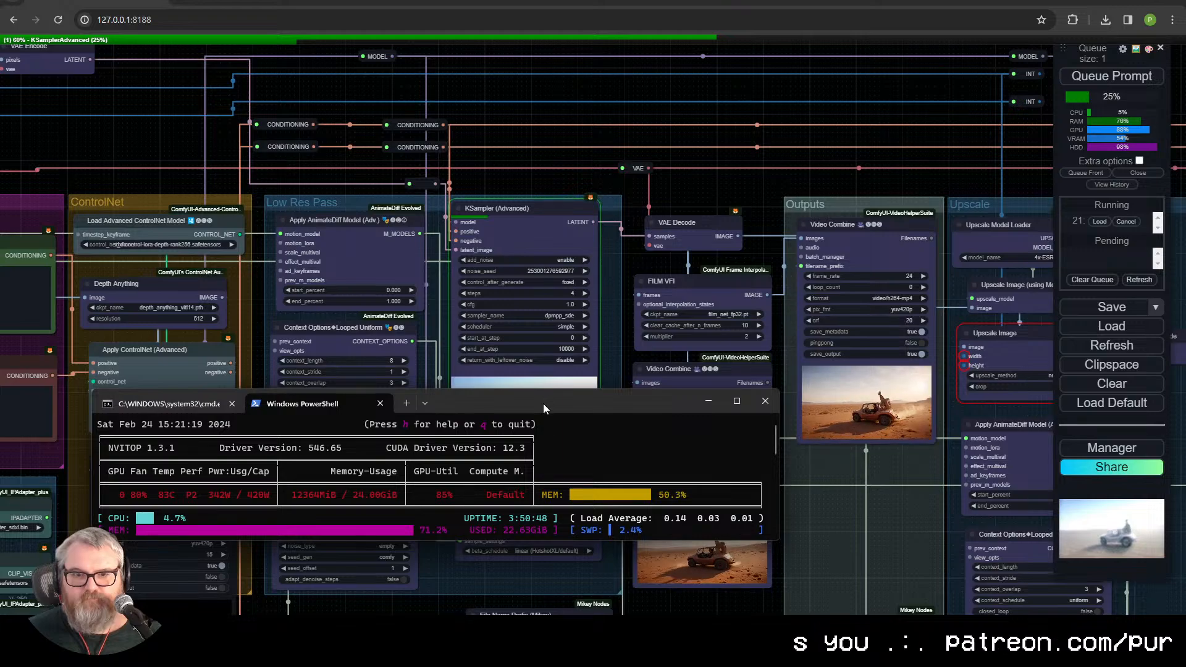
{"action": "left_click_drag", "start_coordinate": [546, 405], "coordinate": [810, 56]}
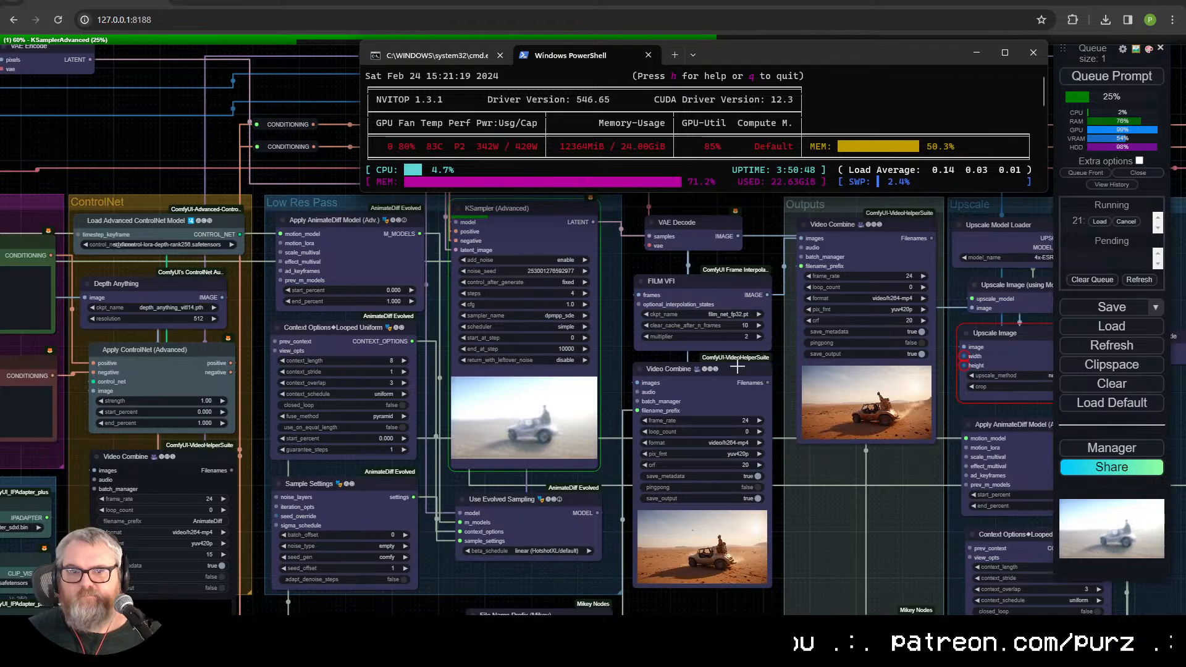
{"action": "left_click", "coordinate": [593, 631]}
{"action": "left_click", "coordinate": [593, 631]}
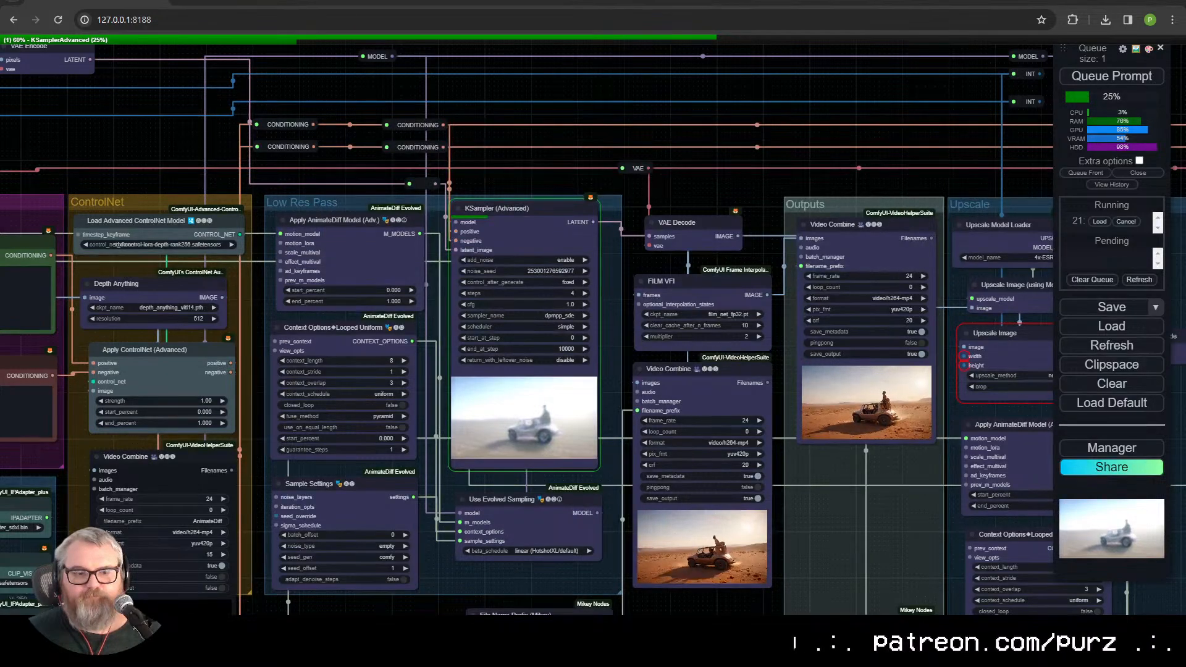
{"action": "left_click", "coordinate": [431, 56]}
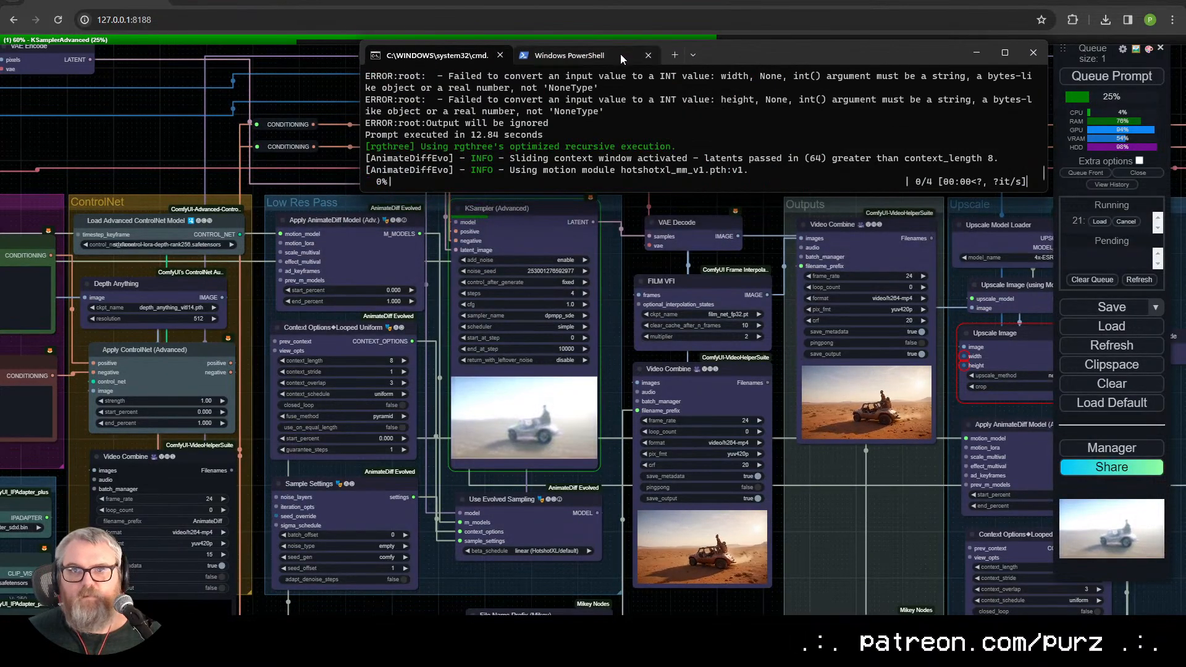
{"action": "left_click", "coordinate": [590, 55]}
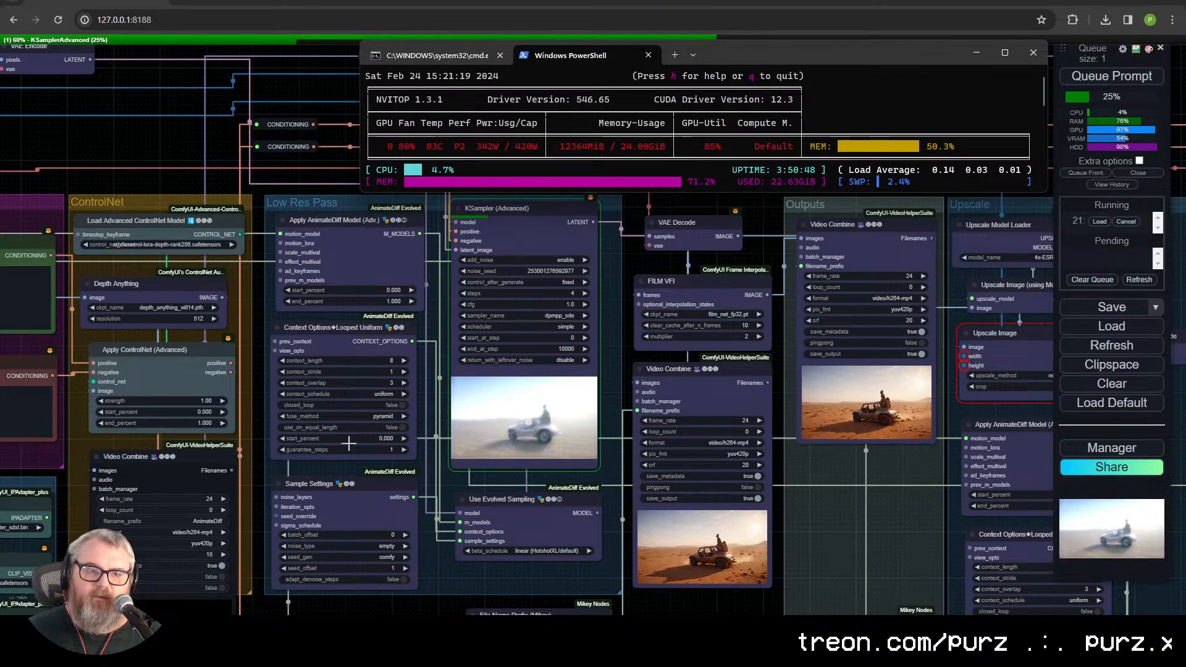
{"action": "left_click", "coordinate": [135, 446]}
Step: Examine the Video Combine settings and preview videos for the depth and Canny outputs
{"action": "scroll", "coordinate": [370, 469], "scroll_direction": "up", "scroll_amount": 12}
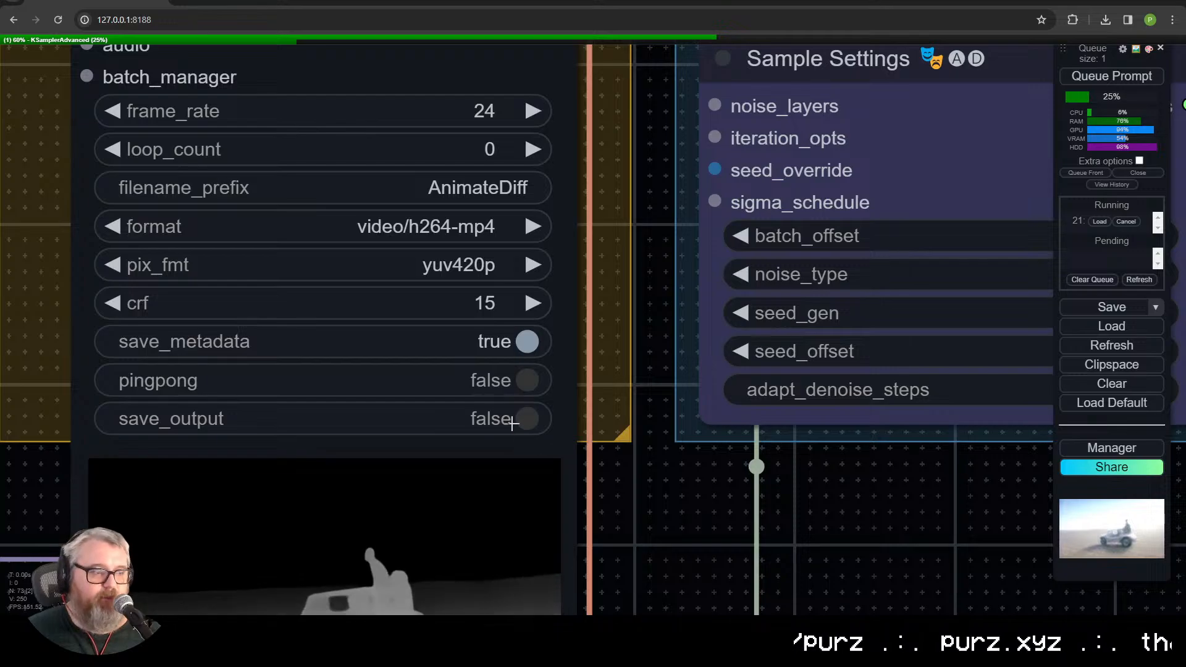
{"action": "scroll", "coordinate": [513, 420], "scroll_direction": "down", "scroll_amount": 2}
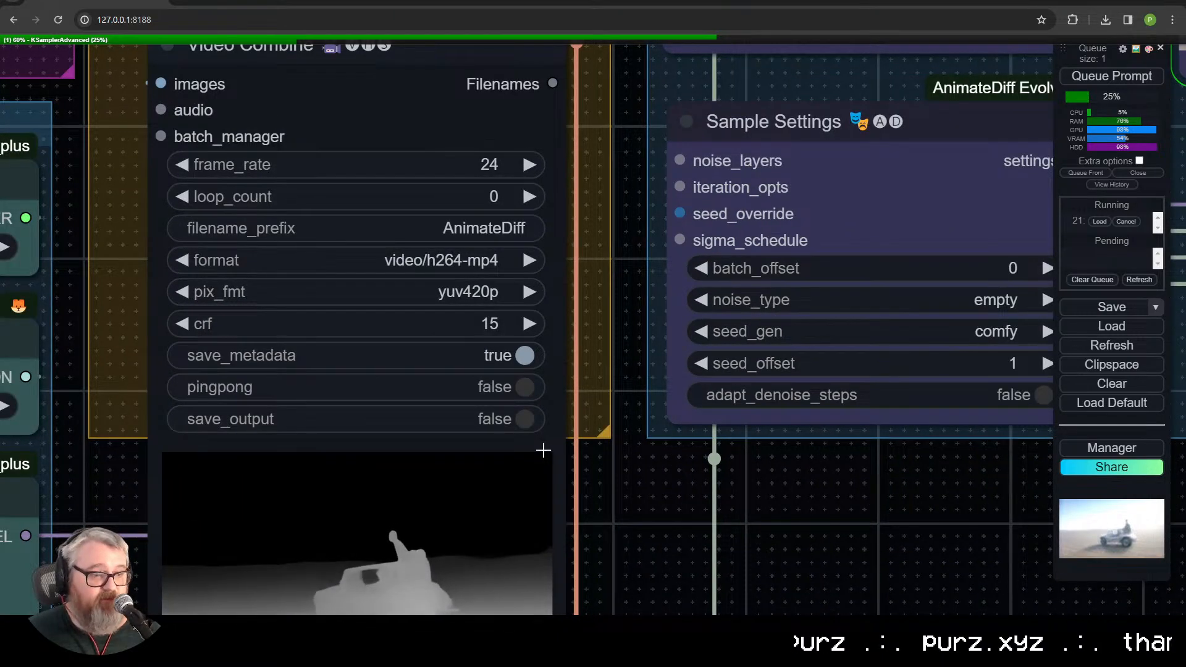
{"action": "scroll", "coordinate": [525, 431], "scroll_direction": "down", "scroll_amount": 2}
{"action": "scroll", "coordinate": [561, 363], "scroll_direction": "down", "scroll_amount": 2}
{"action": "scroll", "coordinate": [543, 436], "scroll_direction": "down", "scroll_amount": 2}
{"action": "scroll", "coordinate": [543, 435], "scroll_direction": "down", "scroll_amount": 1}
{"action": "left_click_drag", "start_coordinate": [547, 444], "coordinate": [455, 159]}
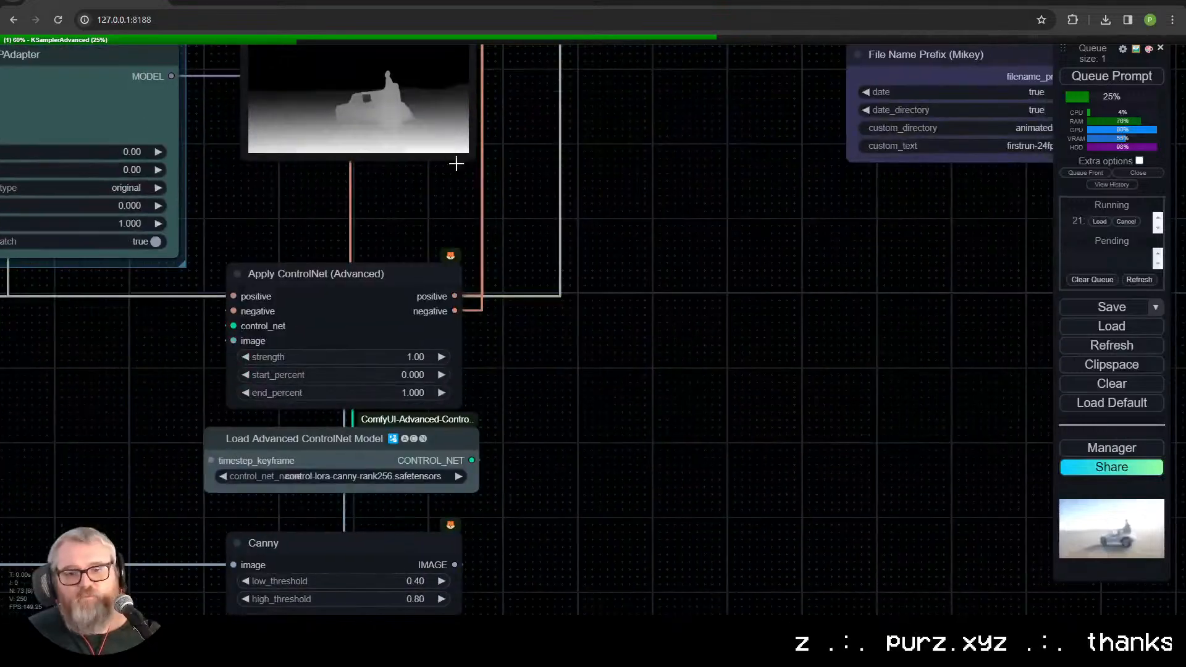
{"action": "left_click_drag", "start_coordinate": [526, 438], "coordinate": [575, 163]}
{"action": "left_click_drag", "start_coordinate": [471, 556], "coordinate": [566, 281]}
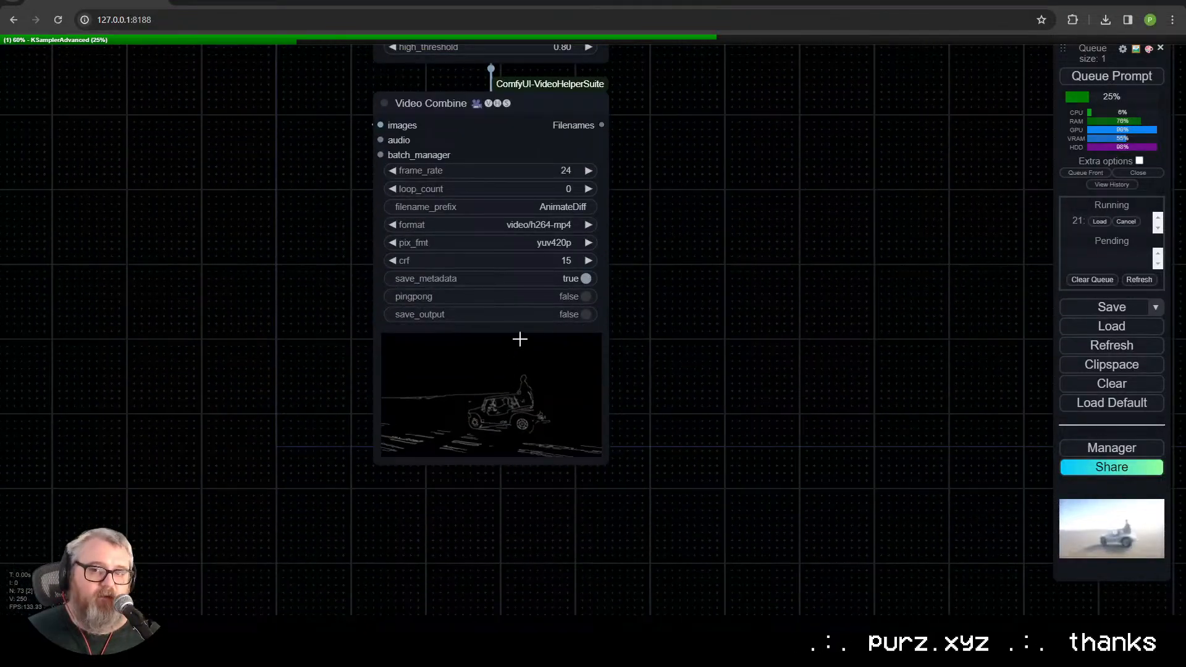
Step: Convert the filename_prefix setting of the Canny preview's Video Combine node to an input
{"action": "left_click", "coordinate": [538, 207]}
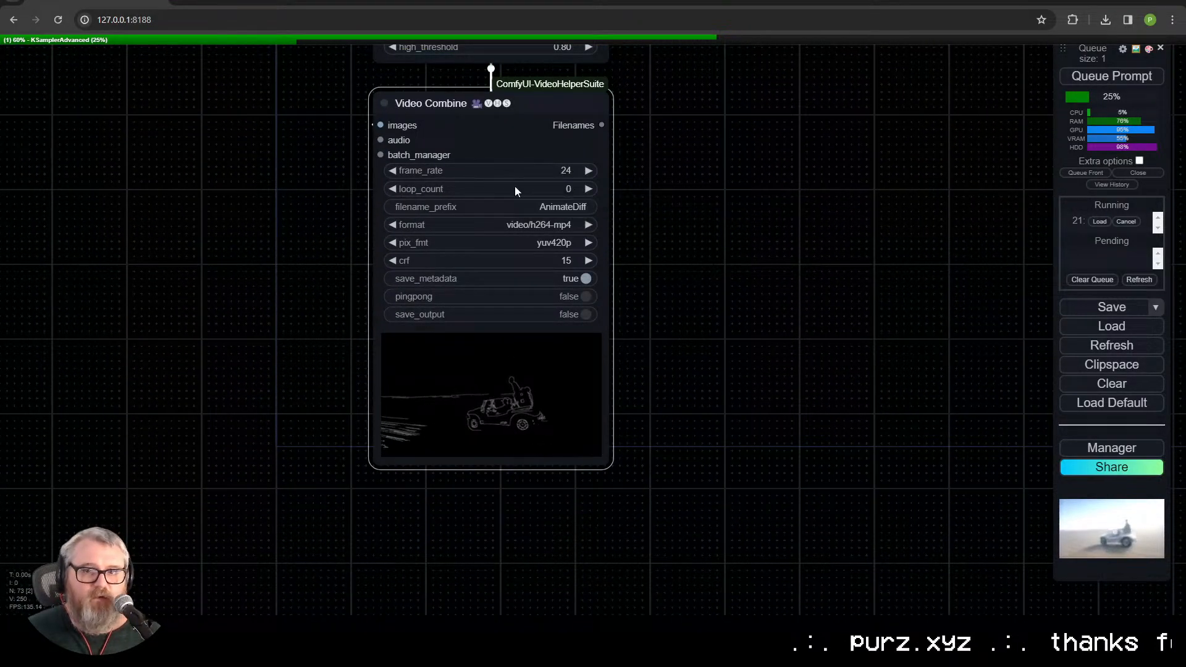
{"action": "left_click", "coordinate": [295, 252]}
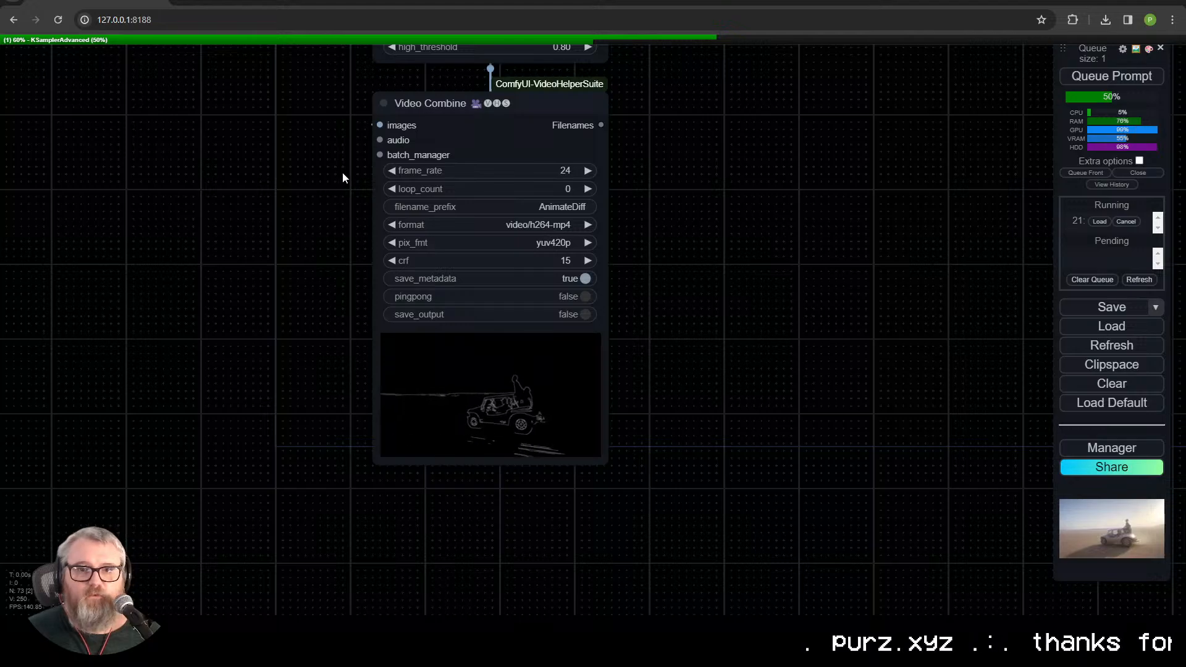
{"action": "scroll", "coordinate": [358, 152], "scroll_direction": "up", "scroll_amount": 2}
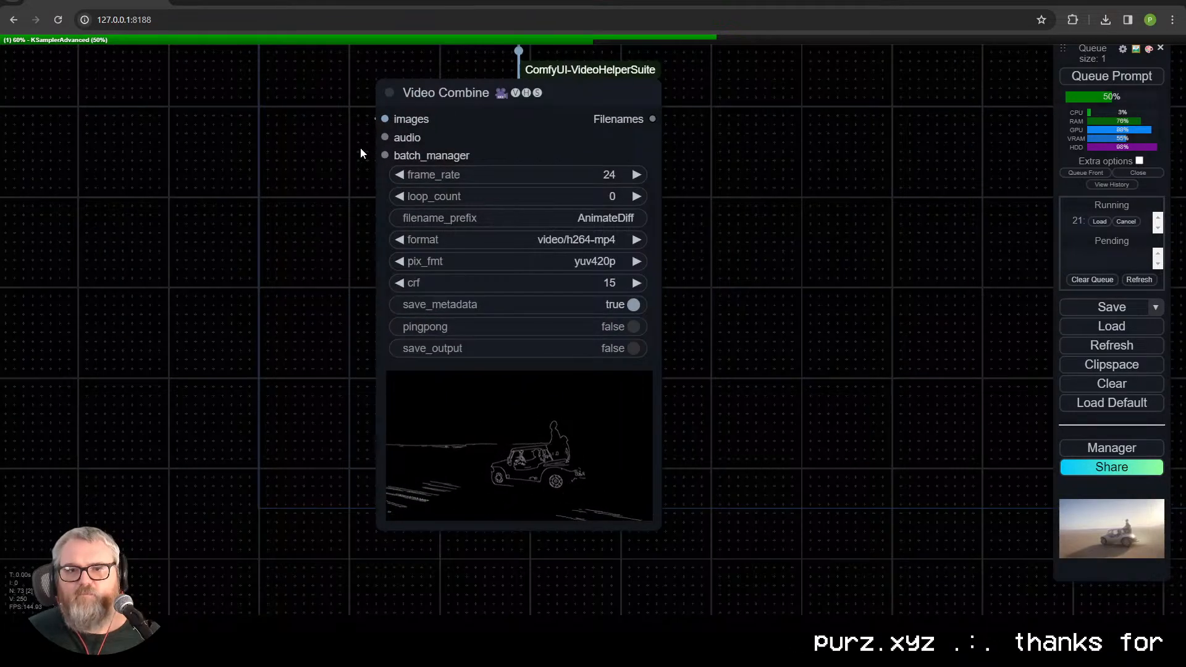
{"action": "right_click", "coordinate": [523, 126]}
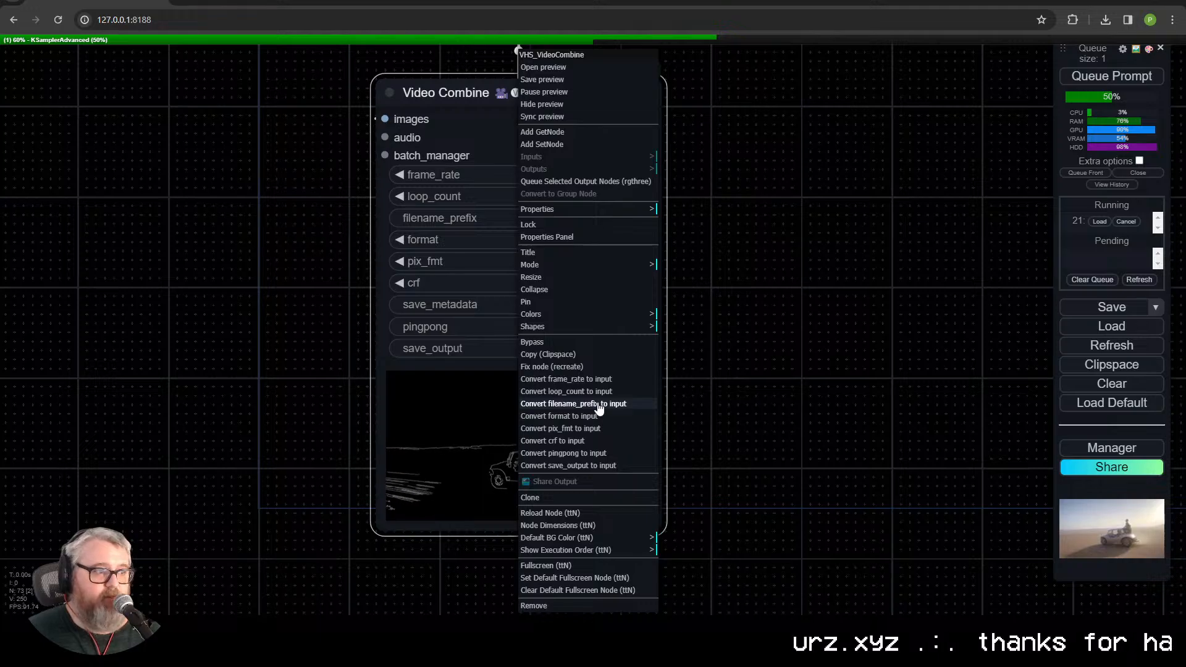
{"action": "left_click", "coordinate": [573, 404]}
Step: Add a File Name Prefix (Mikey) node beside the Canny Video Combine node and connect its output to the filename_prefix input
{"action": "double_click", "coordinate": [140, 291]}
{"action": "type", "text": "filename"}
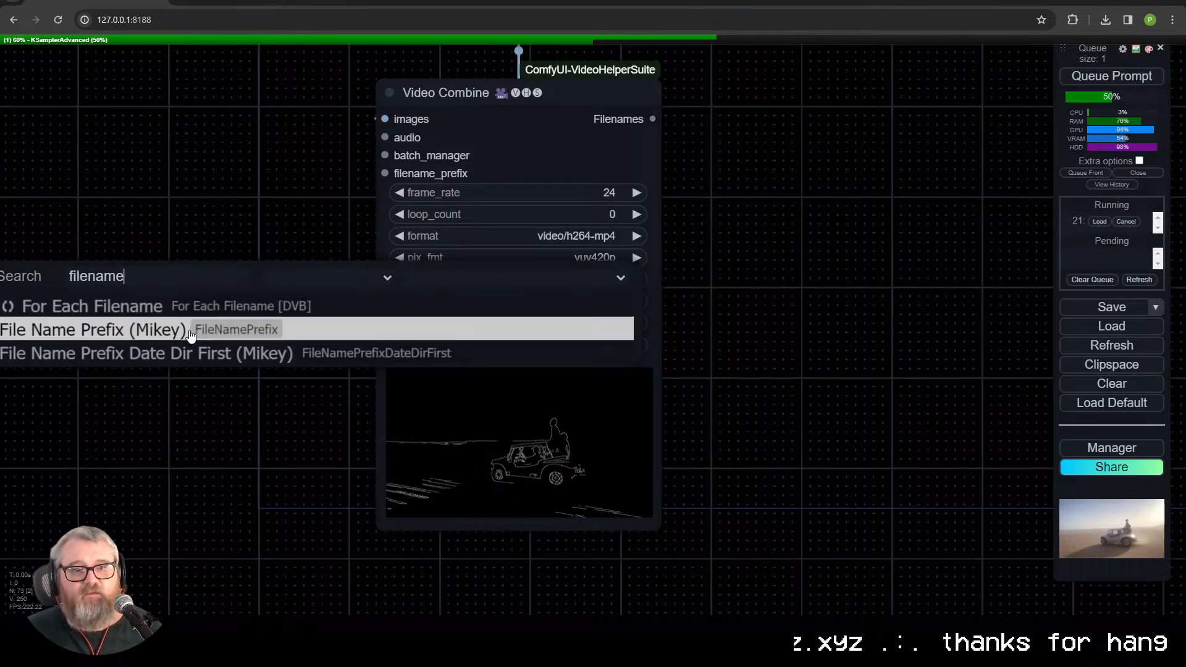
{"action": "left_click", "coordinate": [92, 329]}
{"action": "left_click_drag", "start_coordinate": [258, 302], "coordinate": [159, 216]}
{"action": "left_click_drag", "start_coordinate": [313, 218], "coordinate": [385, 174]}
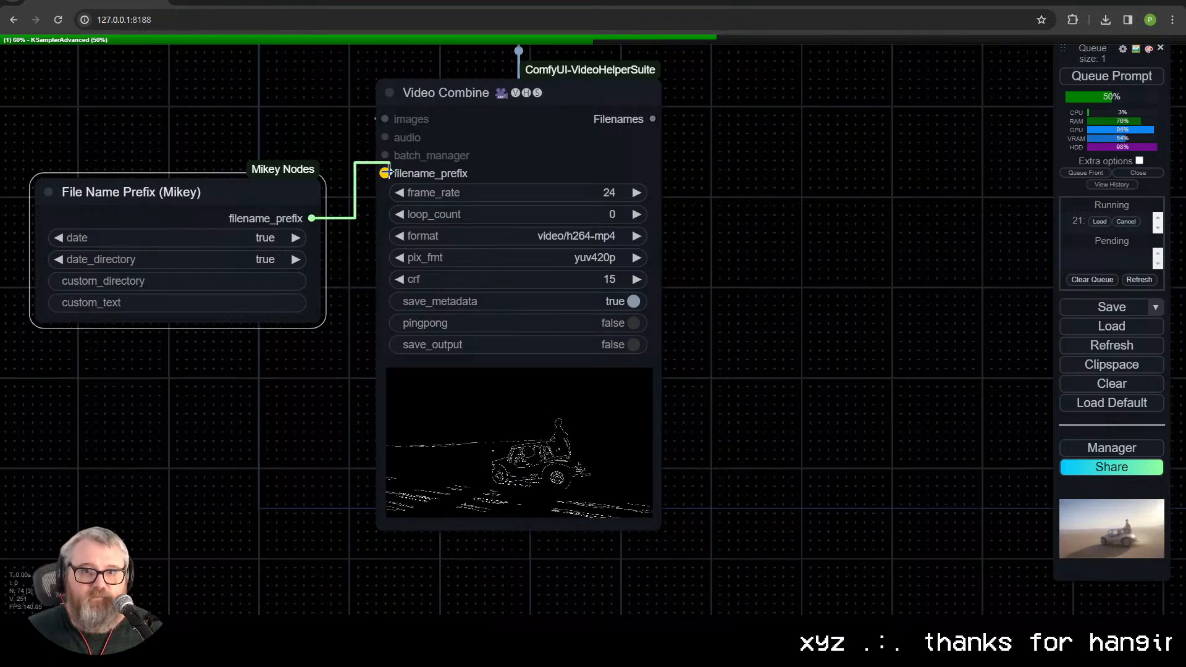
Step: Inspect the File Name Prefix node's date and directory options, opening custom_directory and leaving it blank
{"action": "left_click_drag", "start_coordinate": [186, 482], "coordinate": [294, 484]}
{"action": "scroll", "coordinate": [352, 334], "scroll_direction": "up", "scroll_amount": 6}
{"action": "left_click_drag", "start_coordinate": [351, 74], "coordinate": [395, 167]}
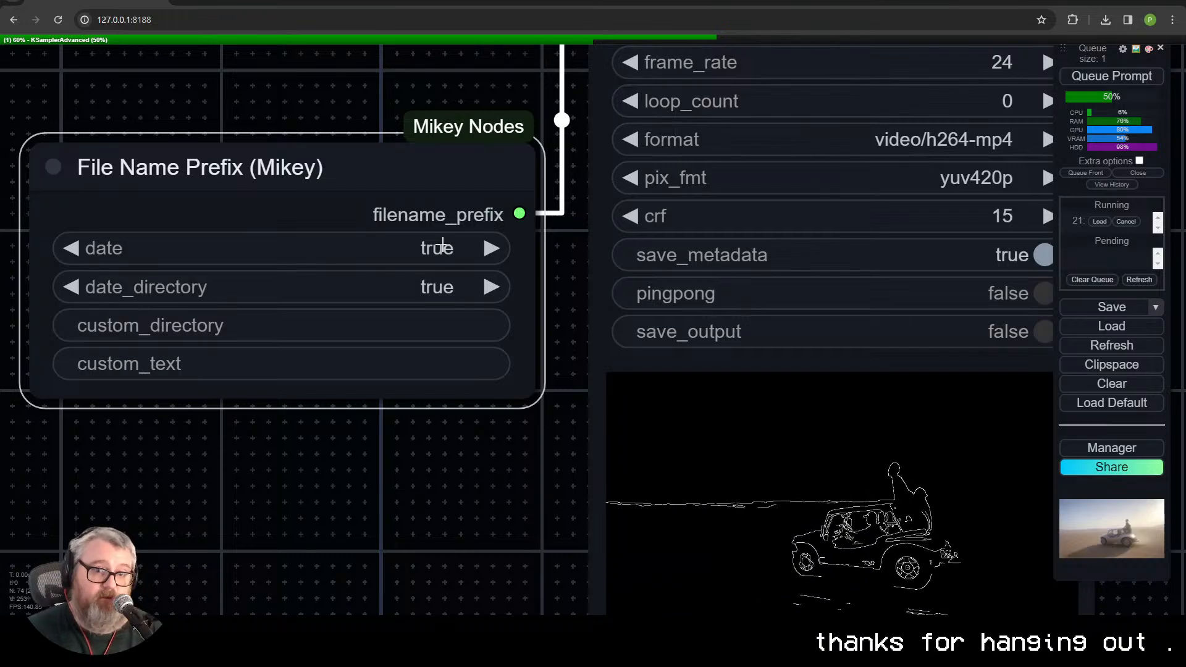
{"action": "left_click", "coordinate": [252, 336]}
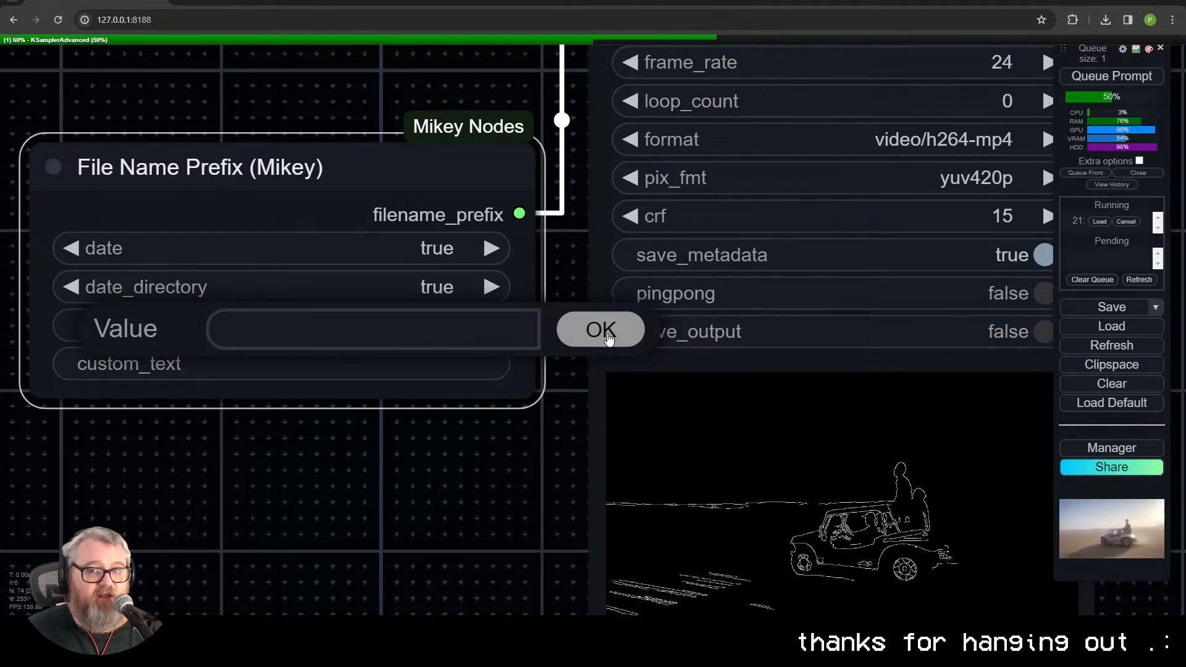
{"action": "left_click", "coordinate": [600, 330]}
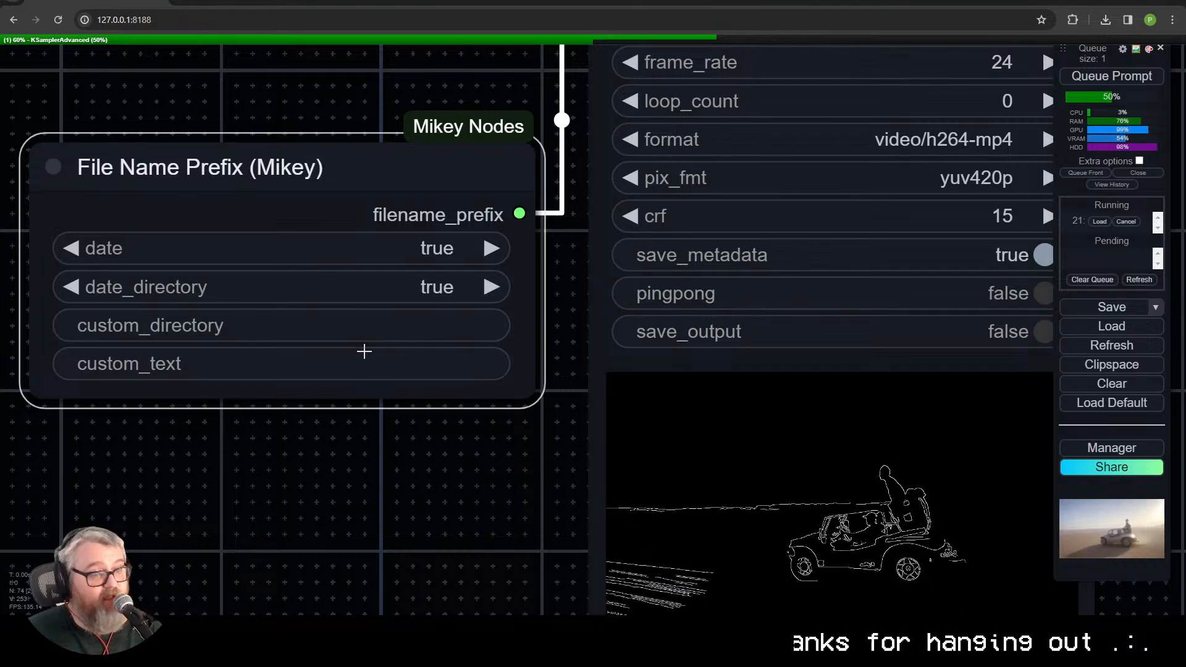
Step: Examine the File Name Prefix node's link to Video Combine and the input conversion options offered for Video Combine
{"action": "scroll", "coordinate": [430, 419], "scroll_direction": "down", "scroll_amount": 8}
{"action": "scroll", "coordinate": [430, 419], "scroll_direction": "down", "scroll_amount": 2}
{"action": "mouse_move", "coordinate": [385, 316]}
{"action": "left_mouse_down"}
{"action": "mouse_move", "coordinate": [363, 288]}
{"action": "mouse_move", "coordinate": [375, 295]}
{"action": "left_mouse_up"}
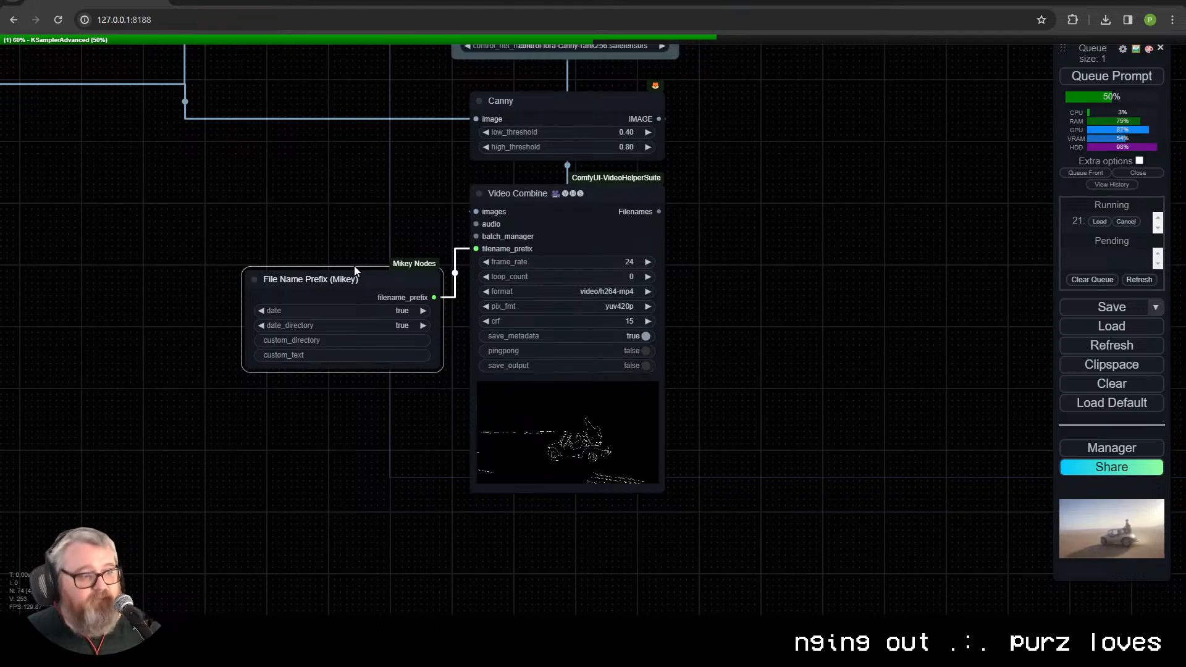
{"action": "scroll", "coordinate": [507, 211], "scroll_direction": "up", "scroll_amount": 5}
{"action": "left_click_drag", "start_coordinate": [348, 297], "coordinate": [396, 154]}
{"action": "scroll", "coordinate": [536, 155], "scroll_direction": "up", "scroll_amount": 4}
{"action": "scroll", "coordinate": [395, 158], "scroll_direction": "down", "scroll_amount": 3}
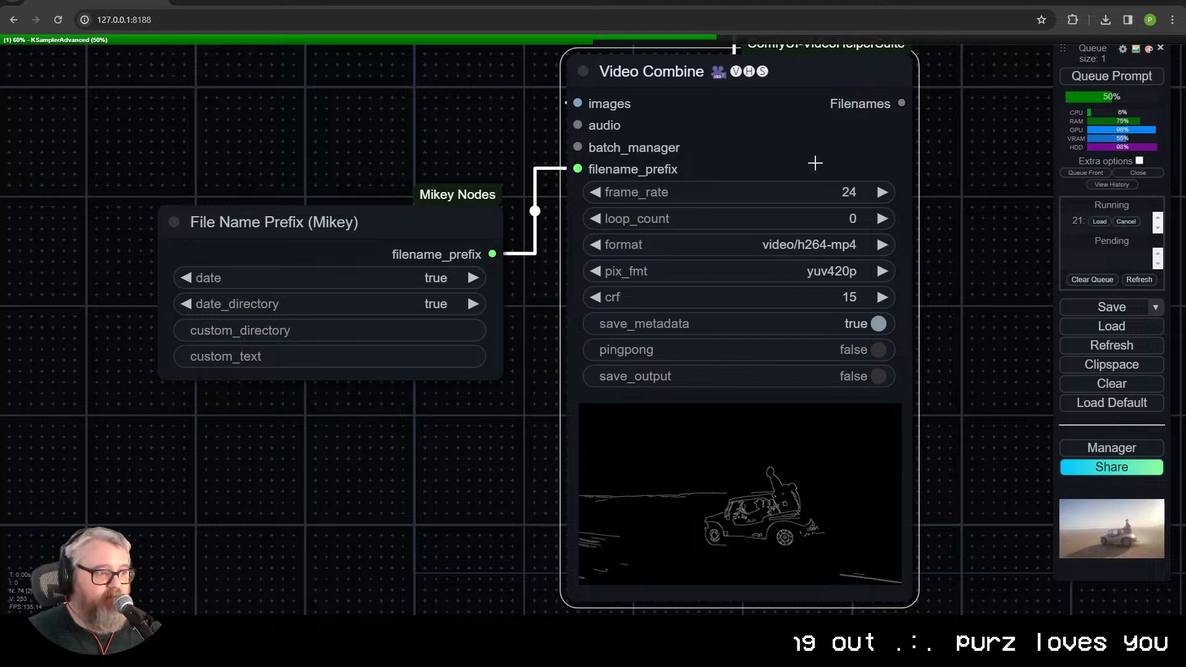
{"action": "right_click", "coordinate": [816, 161]}
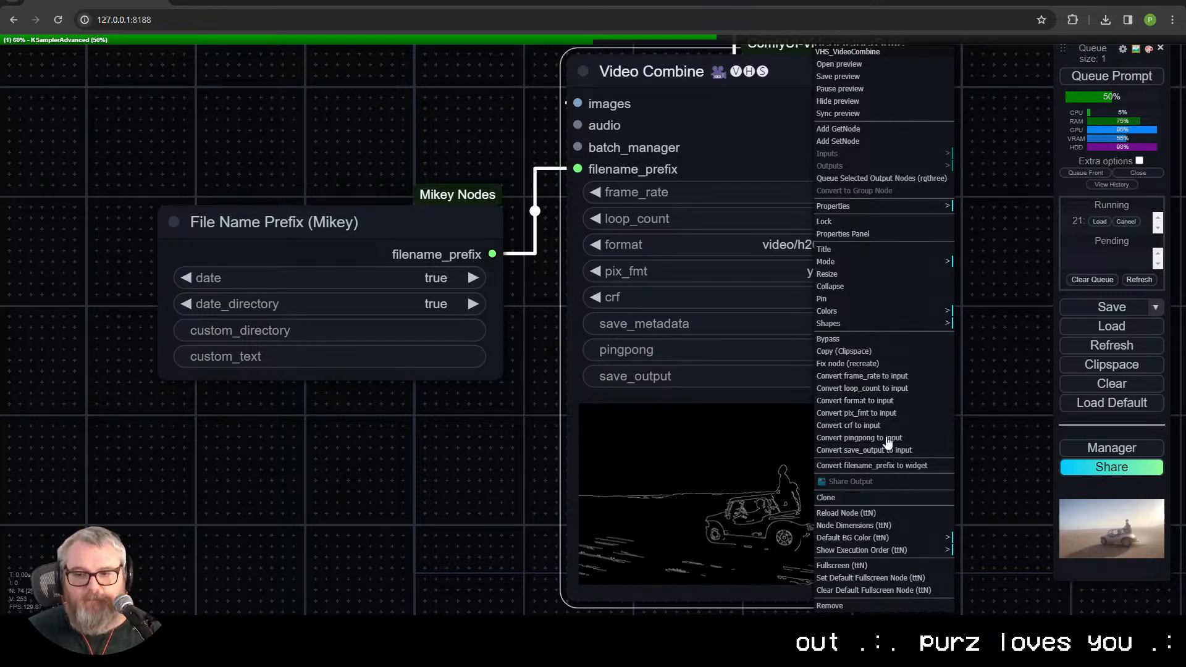
{"action": "left_click", "coordinate": [344, 471]}
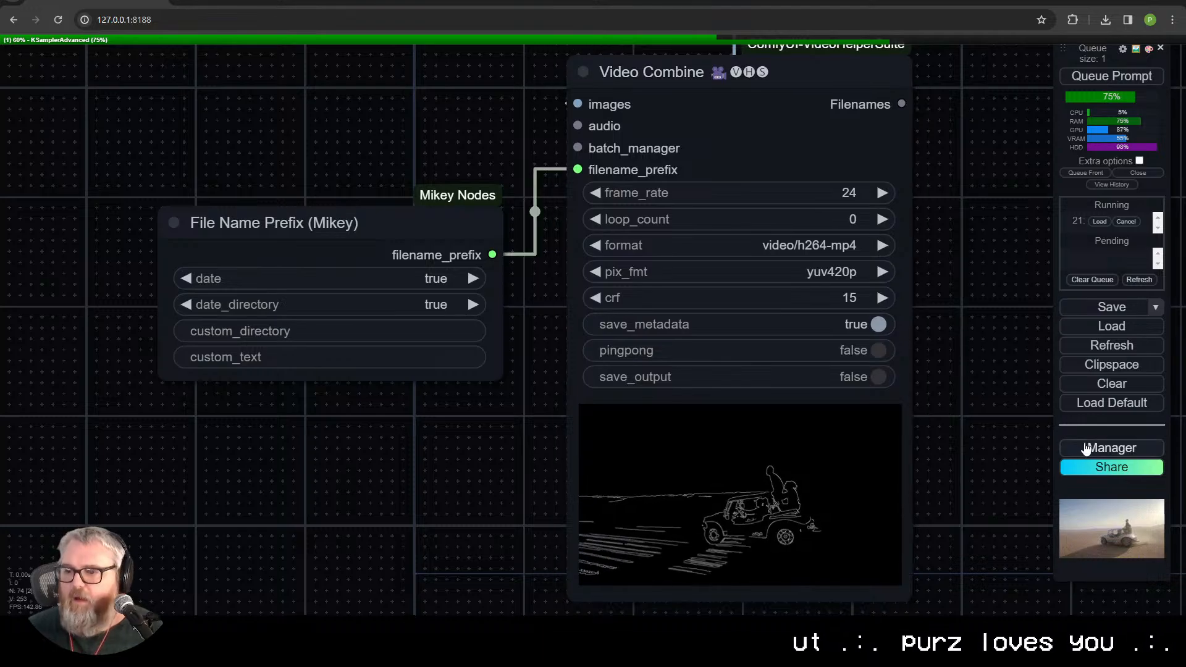
Step: Open the ComfyUI Manager's custom node list and search it for mikey
{"action": "left_click", "coordinate": [1125, 454]}
{"action": "left_click", "coordinate": [602, 217]}
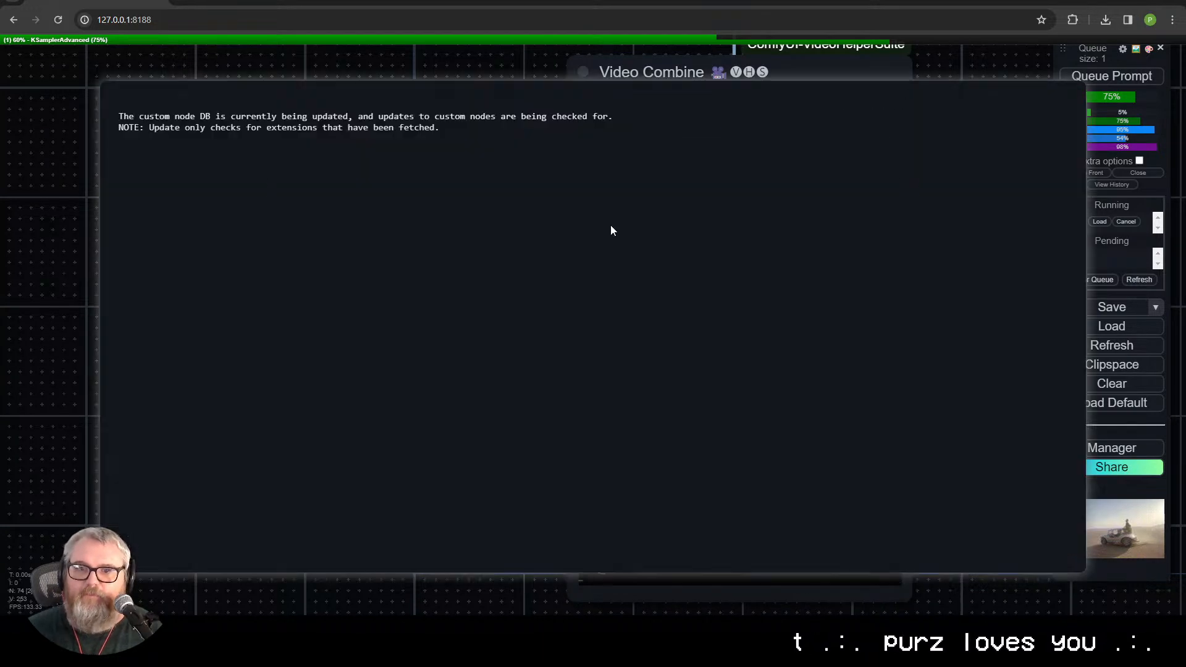
{"action": "left_click", "coordinate": [950, 116]}
{"action": "type", "text": "mi"}
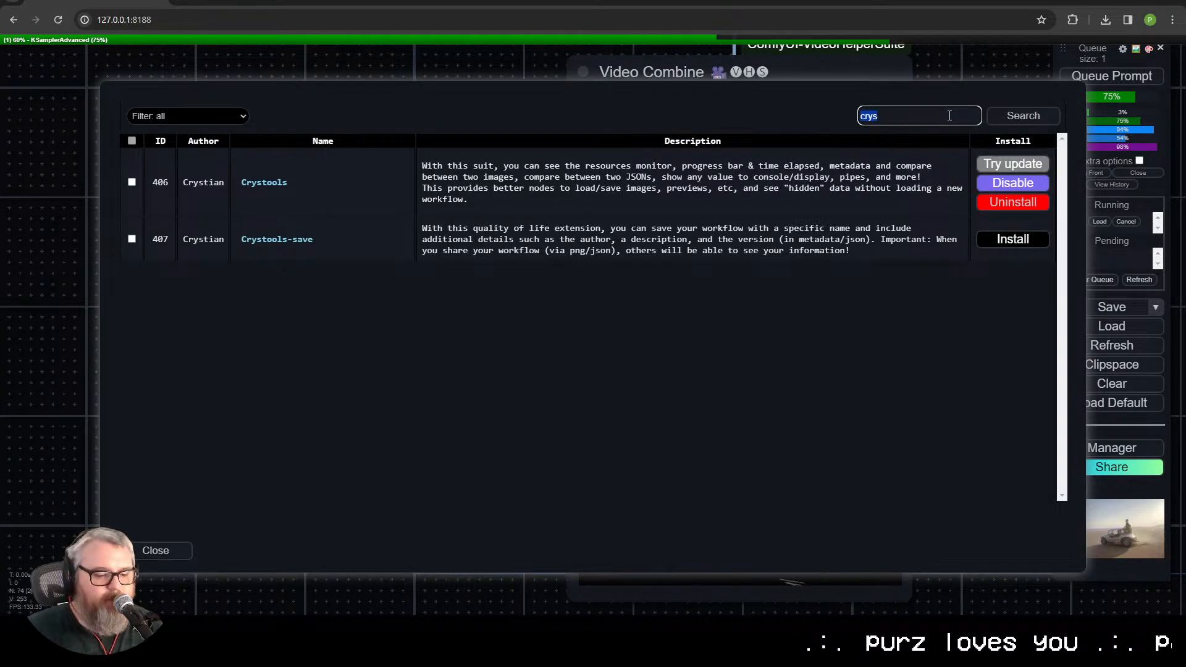
{"action": "type", "text": "key"}
{"action": "key", "text": "Return"}
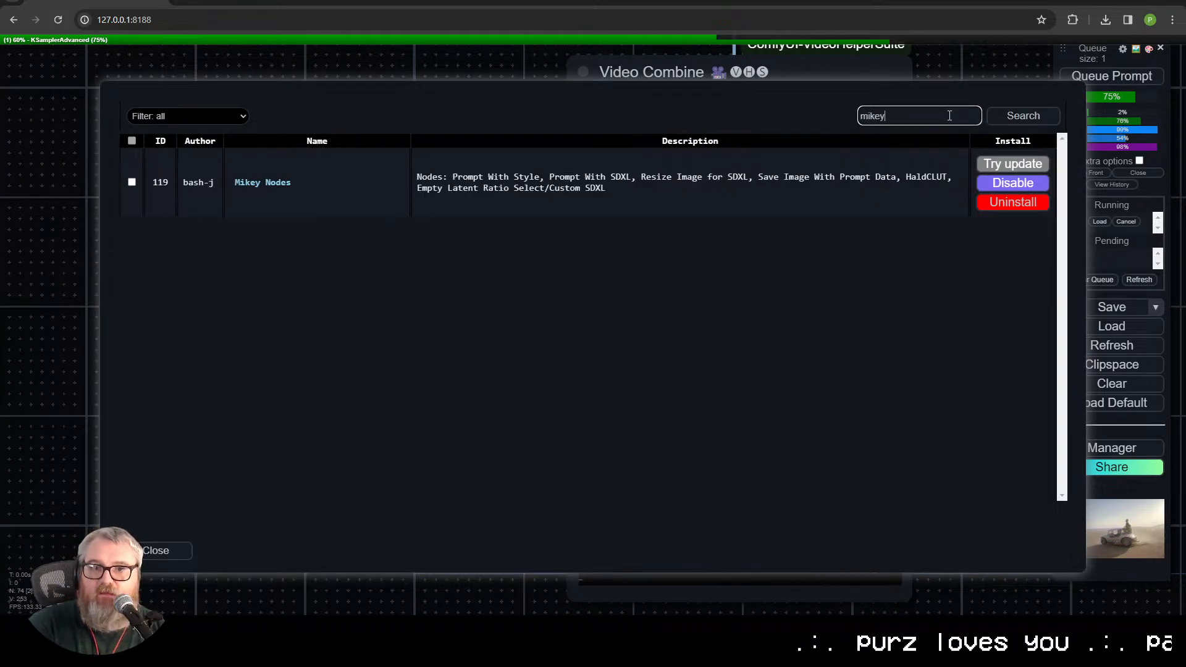
Step: View the Mikey Nodes GitHub repository, return to the workflow and close the ComfyUI Manager
{"action": "left_click", "coordinate": [268, 182]}
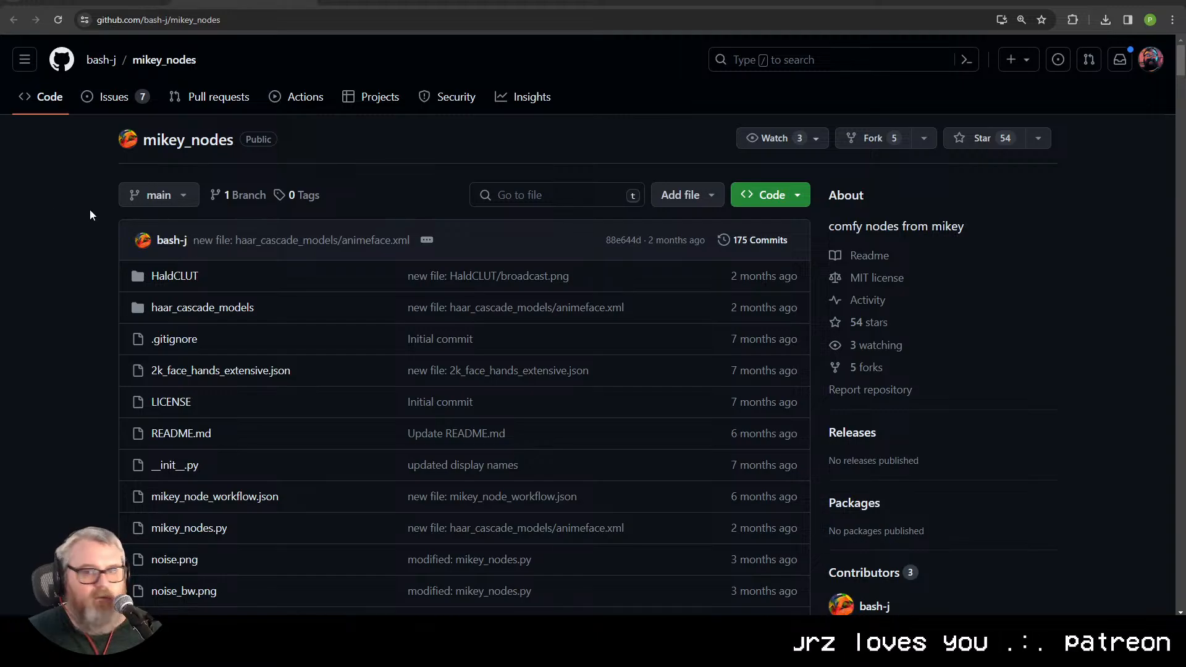
{"action": "left_click", "coordinate": [679, 2]}
{"action": "left_click", "coordinate": [96, 2]}
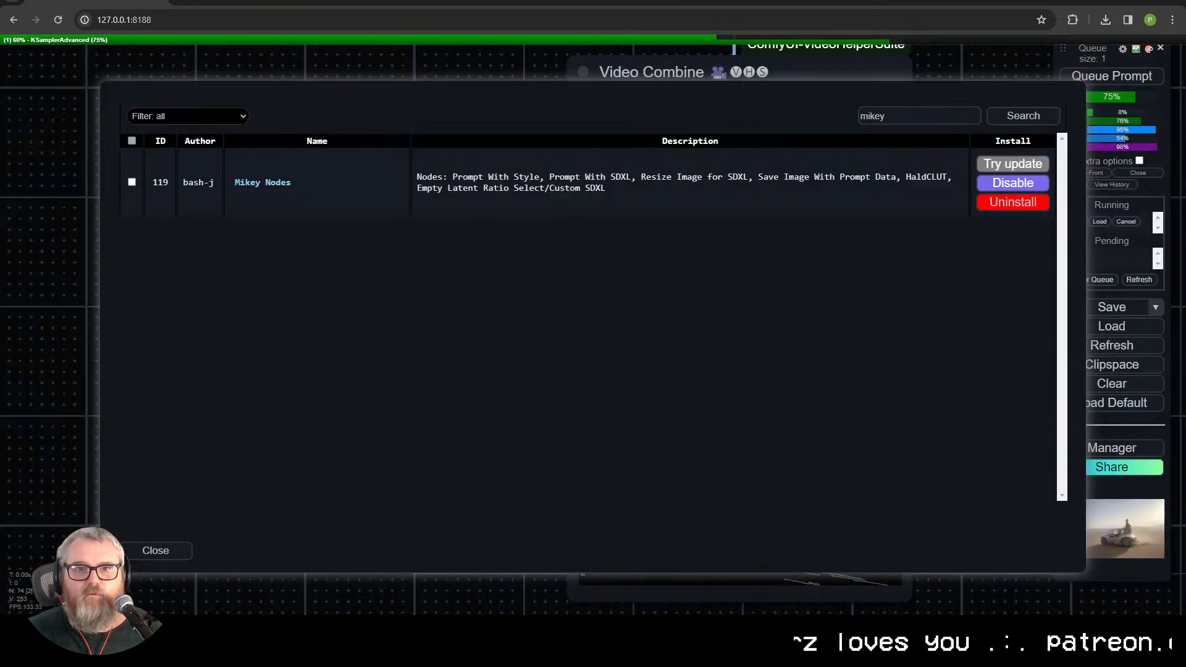
{"action": "left_click", "coordinate": [179, 553]}
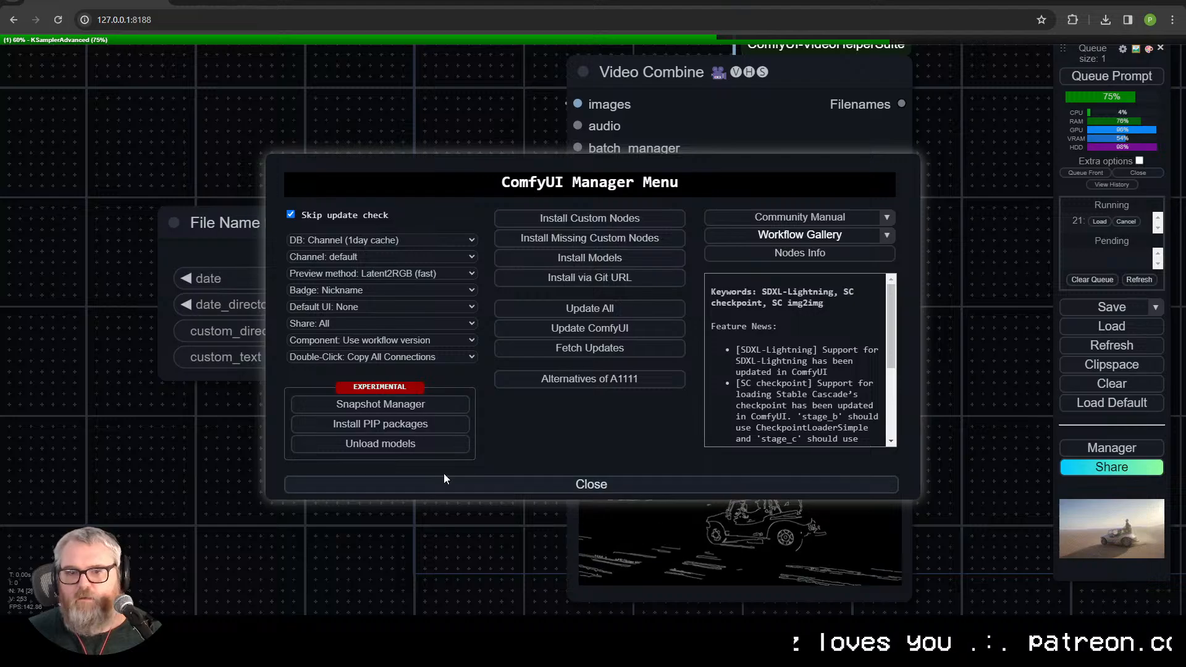
{"action": "left_click", "coordinate": [492, 481]}
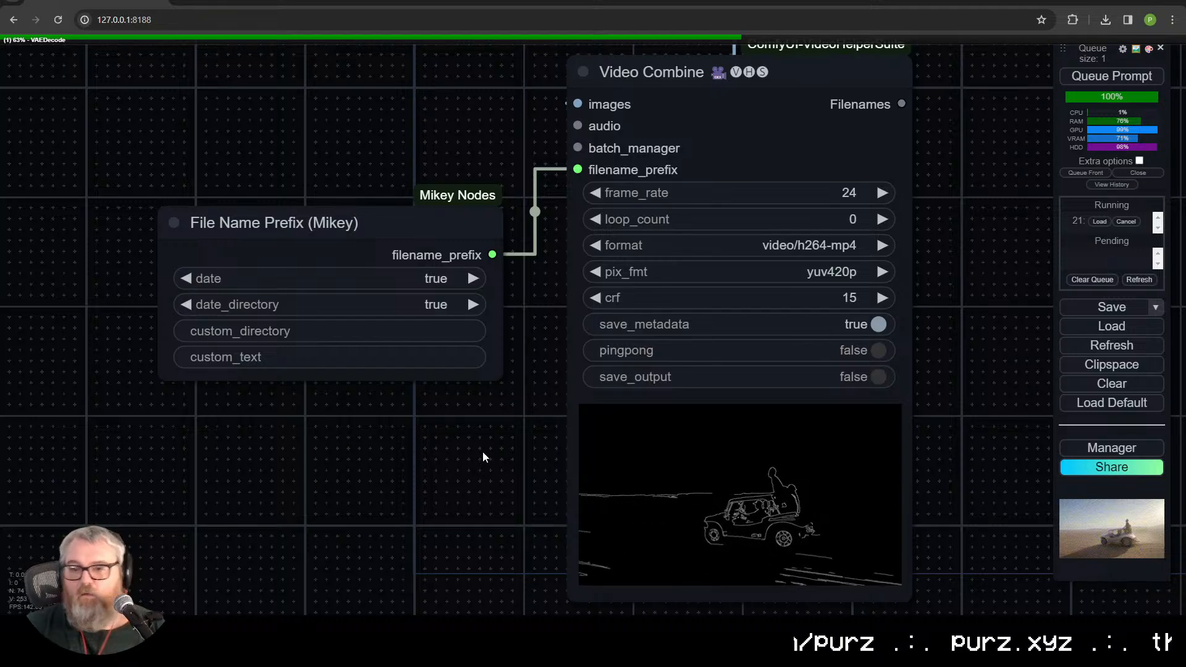
Step: Review the KSampler preview, FILM VFI node and Video Combine outputs of the low-resolution pass
{"action": "scroll", "coordinate": [512, 408], "scroll_direction": "down", "scroll_amount": 7}
{"action": "left_click_drag", "start_coordinate": [513, 409], "coordinate": [263, 442]}
{"action": "left_click_drag", "start_coordinate": [692, 93], "coordinate": [603, 374]}
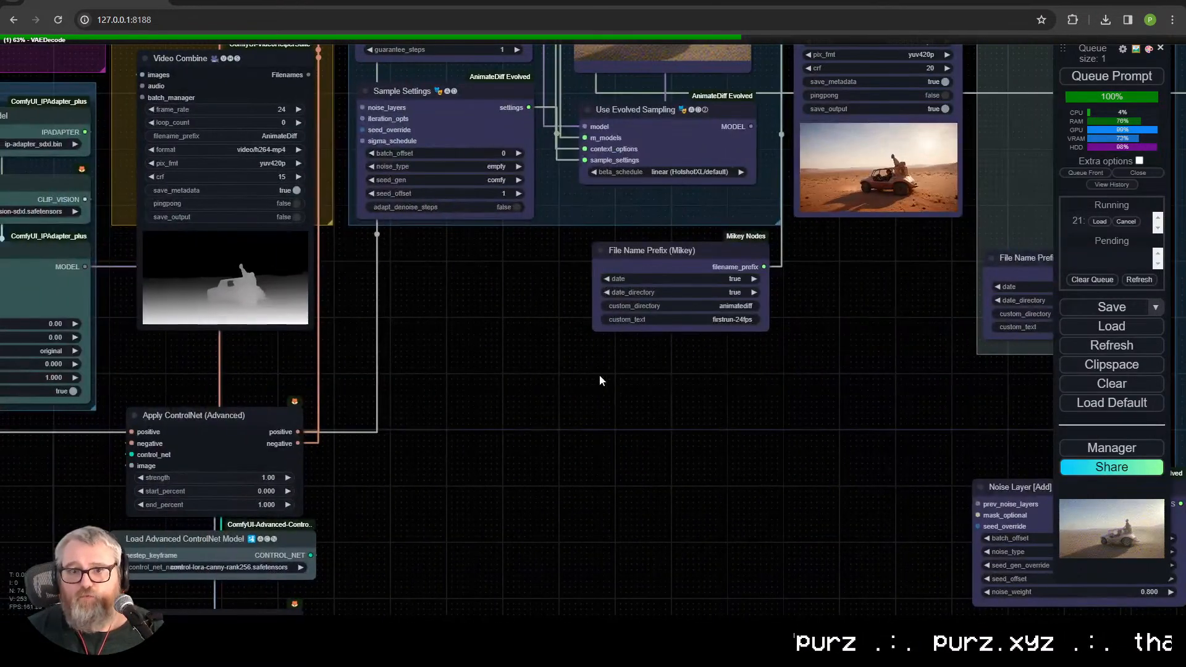
{"action": "left_click_drag", "start_coordinate": [817, 258], "coordinate": [621, 514]}
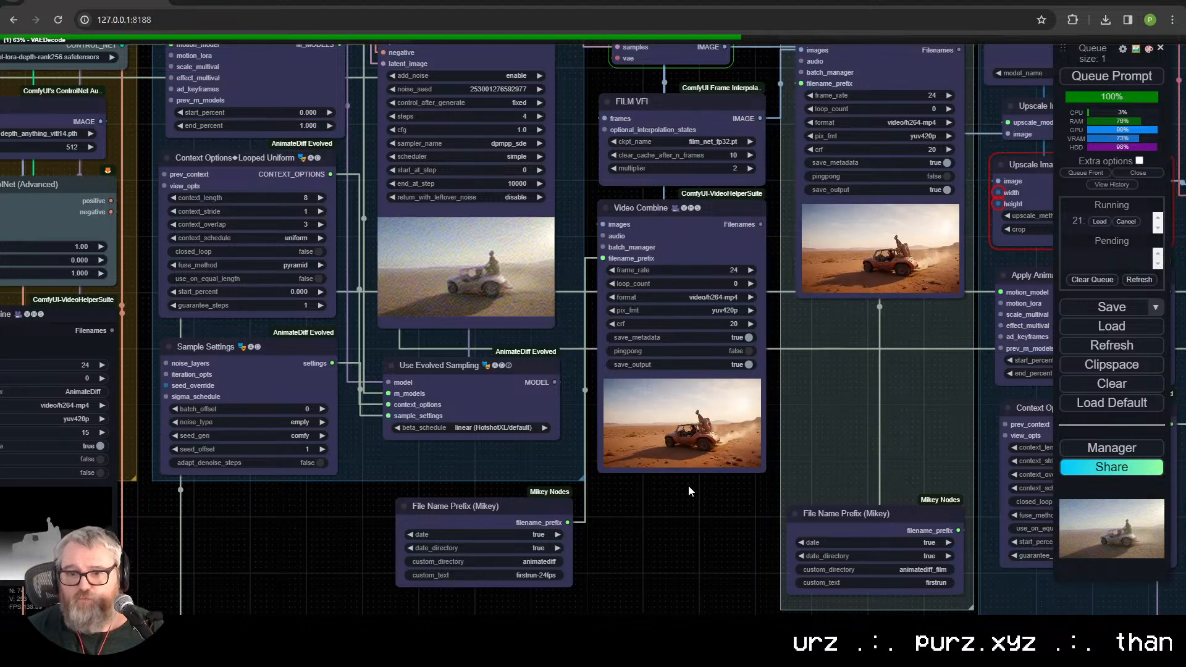
{"action": "left_click_drag", "start_coordinate": [562, 376], "coordinate": [404, 387]}
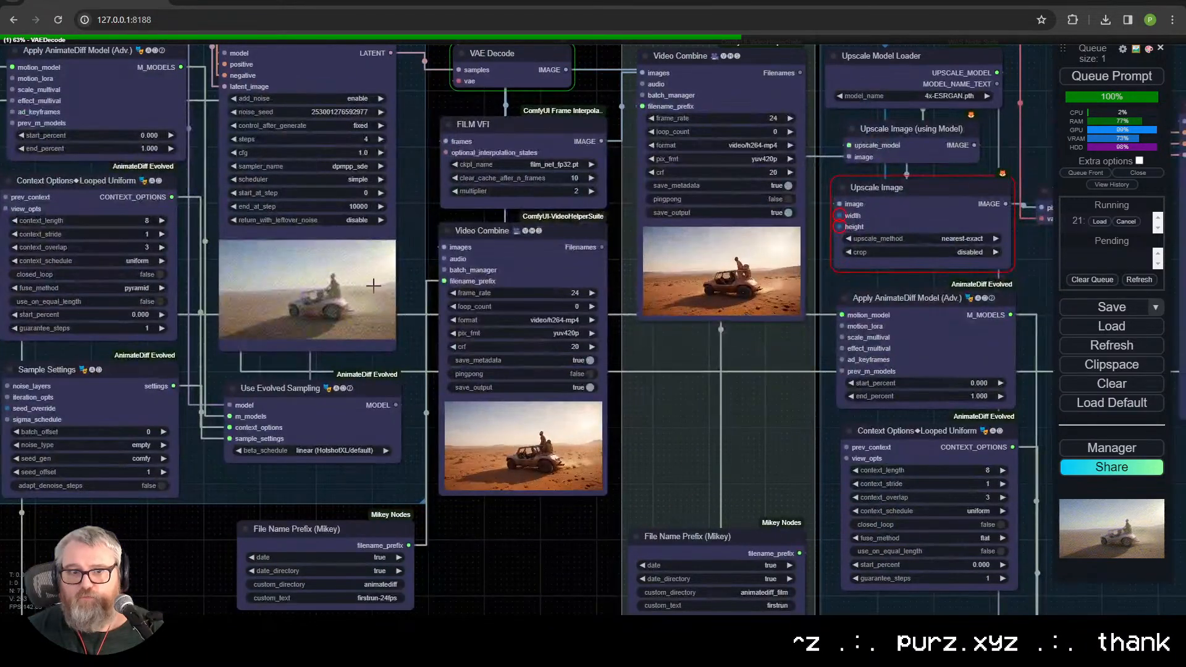
{"action": "scroll", "coordinate": [373, 285], "scroll_direction": "up", "scroll_amount": 10}
{"action": "scroll", "coordinate": [424, 369], "scroll_direction": "down", "scroll_amount": 9}
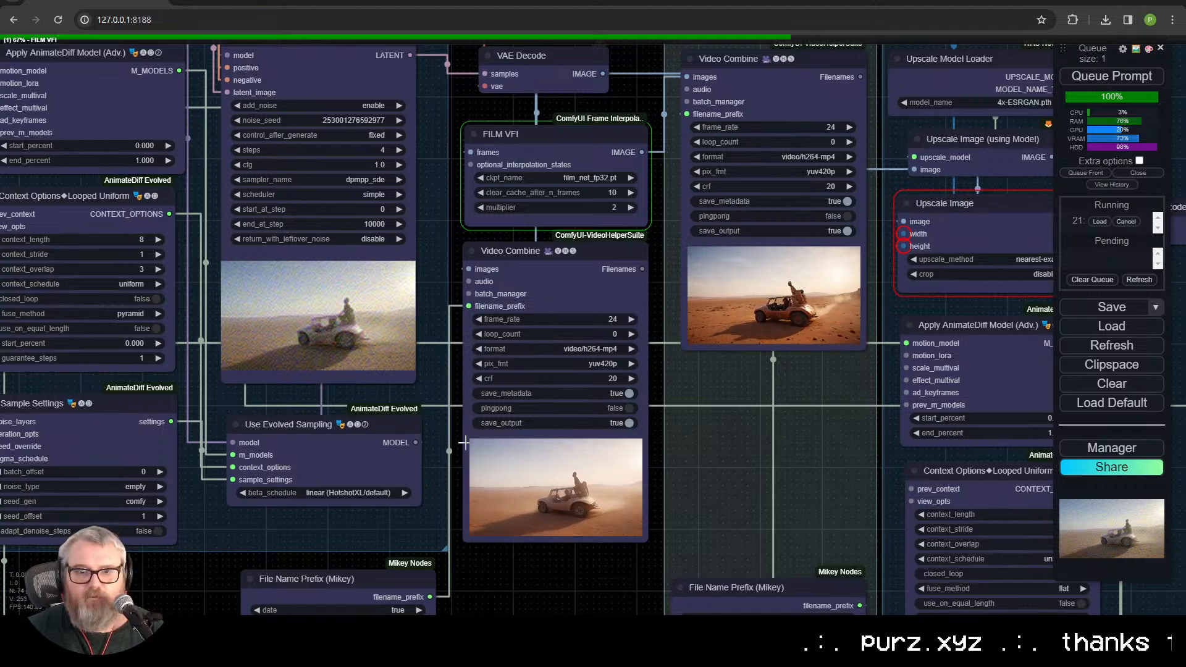
Step: Examine the newly rendered desert buggy video up close in the 24 fps Video Combine node
{"action": "left_click_drag", "start_coordinate": [458, 381], "coordinate": [494, 242]}
{"action": "scroll", "coordinate": [538, 369], "scroll_direction": "up", "scroll_amount": 4}
{"action": "scroll", "coordinate": [606, 424], "scroll_direction": "up", "scroll_amount": 5}
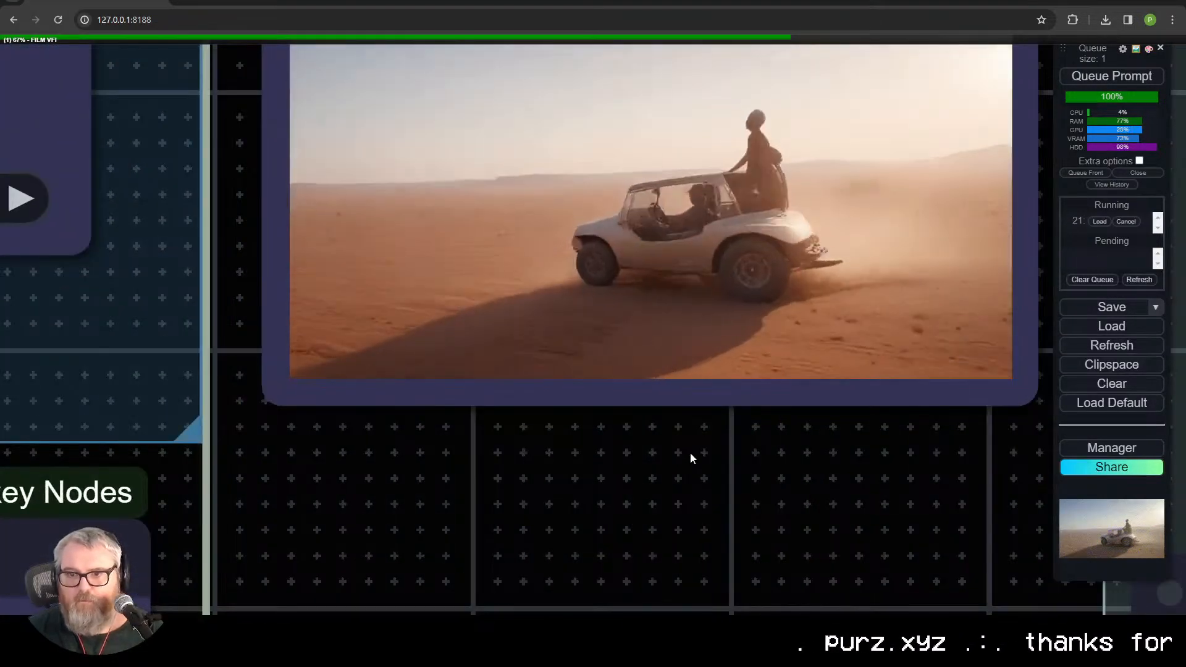
{"action": "left_click_drag", "start_coordinate": [691, 452], "coordinate": [579, 598]}
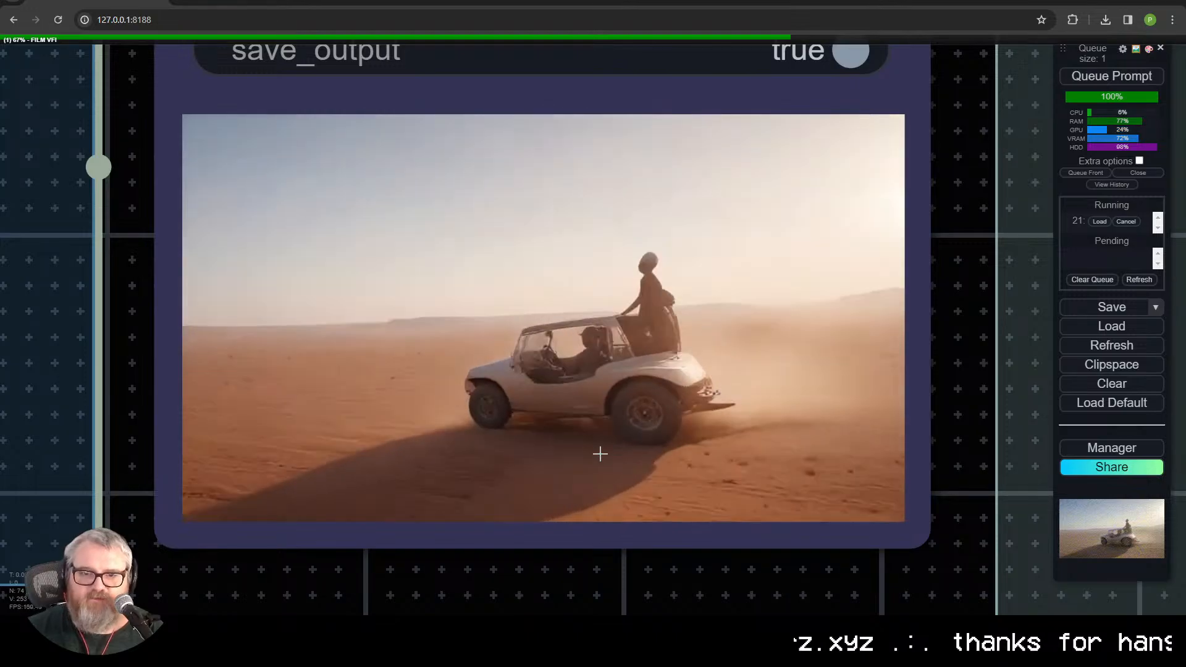
{"action": "scroll", "coordinate": [599, 454], "scroll_direction": "down", "scroll_amount": 10}
{"action": "scroll", "coordinate": [595, 458], "scroll_direction": "down", "scroll_amount": 10}
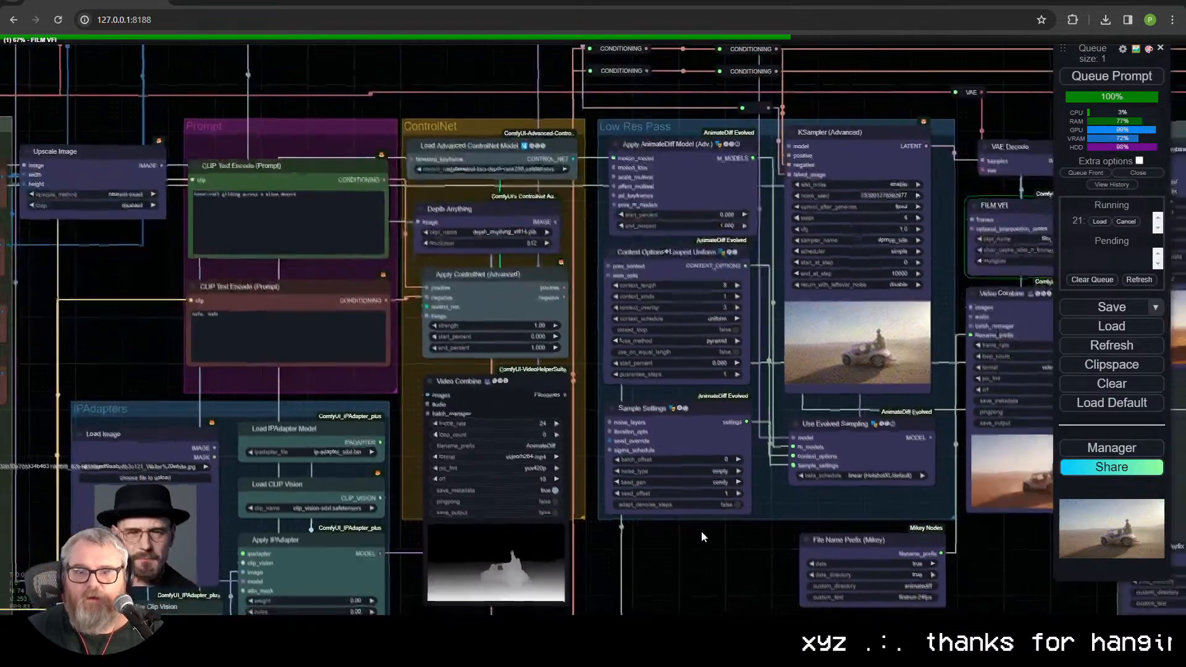
Step: Check the workflow's input nodes, switch to the Pexels page and close the desert vehicles video
{"action": "left_click_drag", "start_coordinate": [702, 536], "coordinate": [893, 418]}
{"action": "left_click_drag", "start_coordinate": [277, 163], "coordinate": [703, 276]}
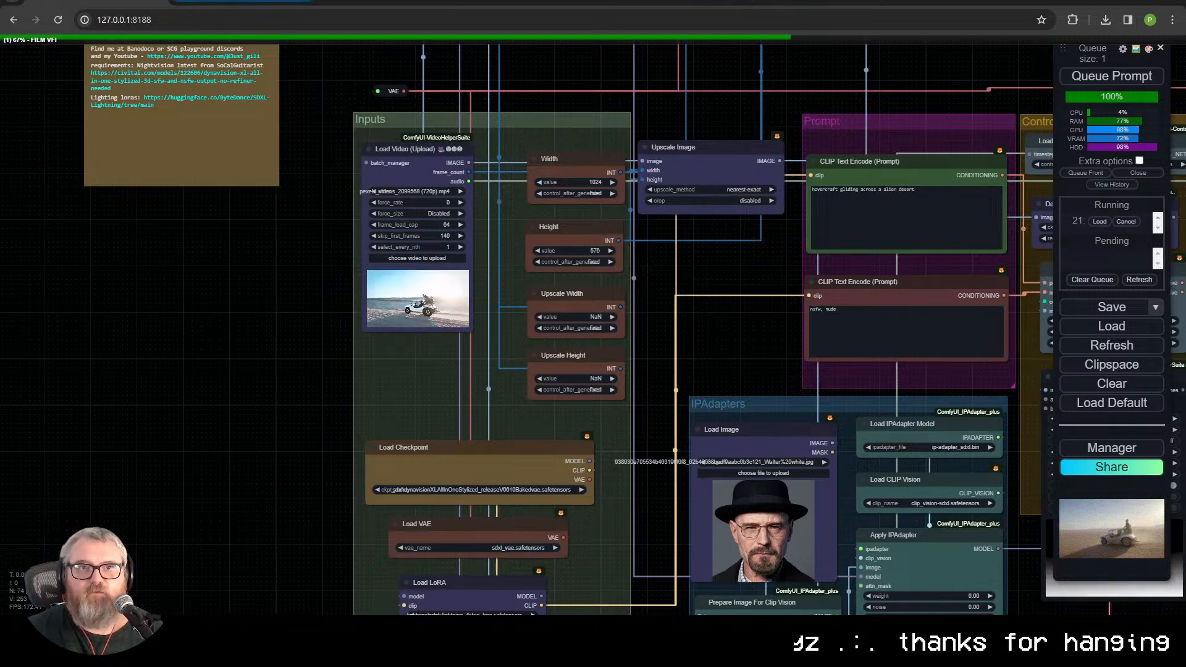
{"action": "left_click", "coordinate": [684, 2]}
{"action": "left_click", "coordinate": [53, 73]}
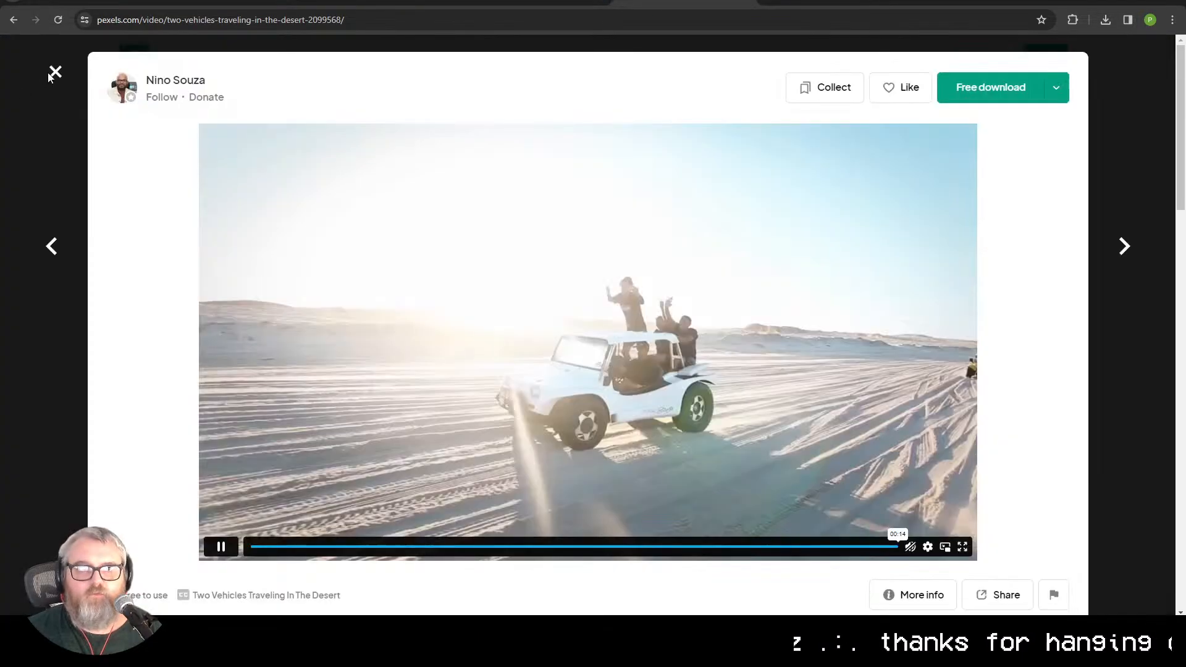
{"action": "left_click", "coordinate": [53, 72]}
Step: Browse the race video results on Pexels and open the footage of two motorcyclists in the woods
{"action": "scroll", "coordinate": [503, 455], "scroll_direction": "down", "scroll_amount": 8}
{"action": "scroll", "coordinate": [505, 458], "scroll_direction": "down", "scroll_amount": 8}
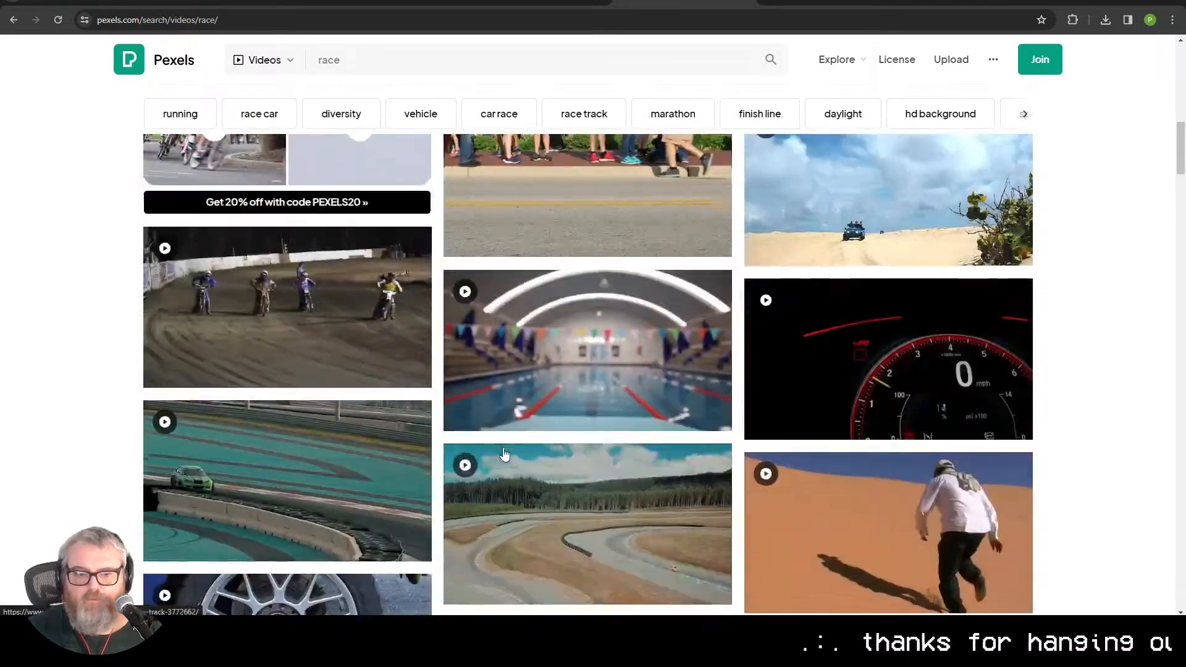
{"action": "scroll", "coordinate": [493, 436], "scroll_direction": "down", "scroll_amount": 8}
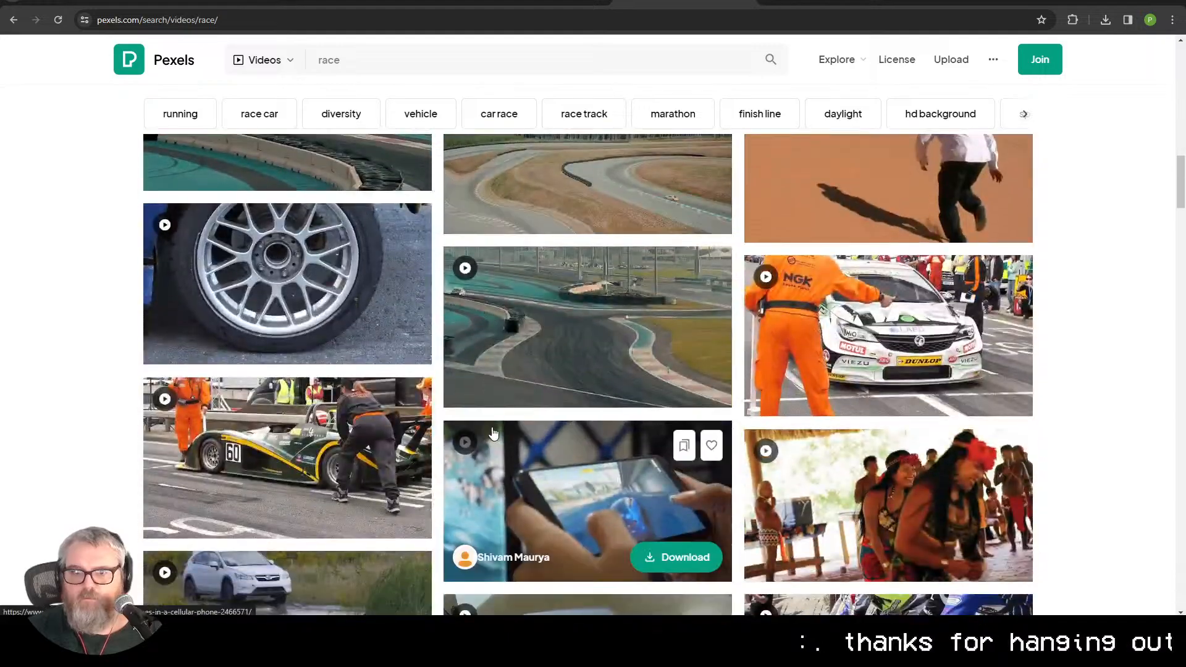
{"action": "scroll", "coordinate": [494, 434], "scroll_direction": "down", "scroll_amount": 5}
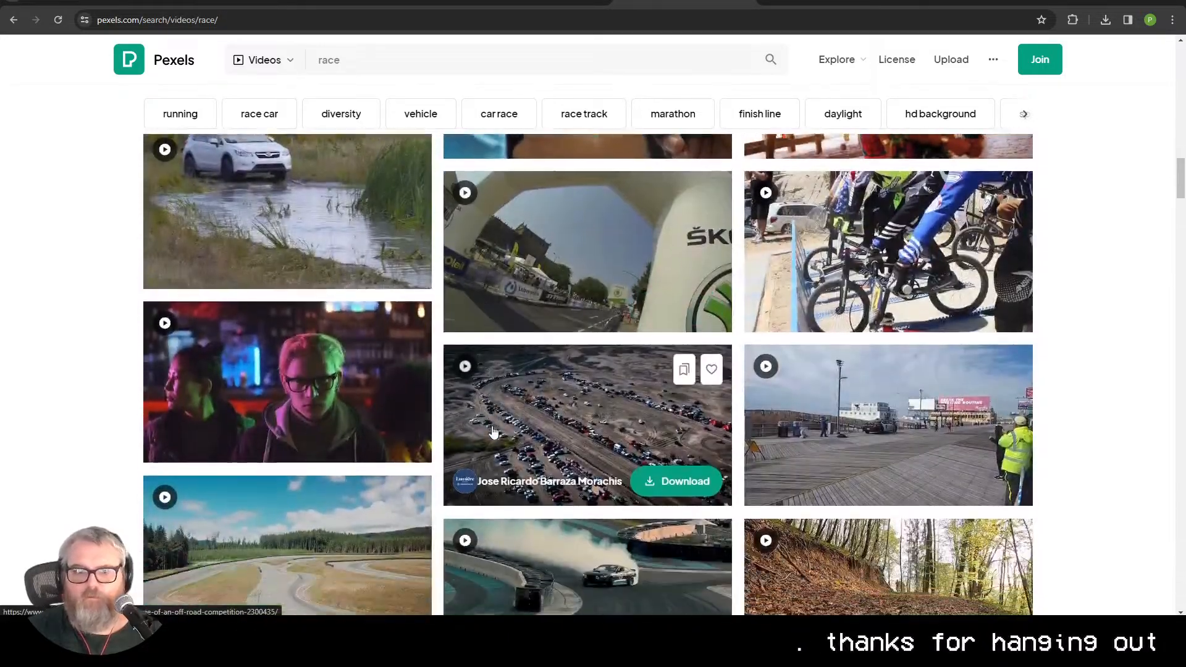
{"action": "scroll", "coordinate": [491, 424], "scroll_direction": "down", "scroll_amount": 6}
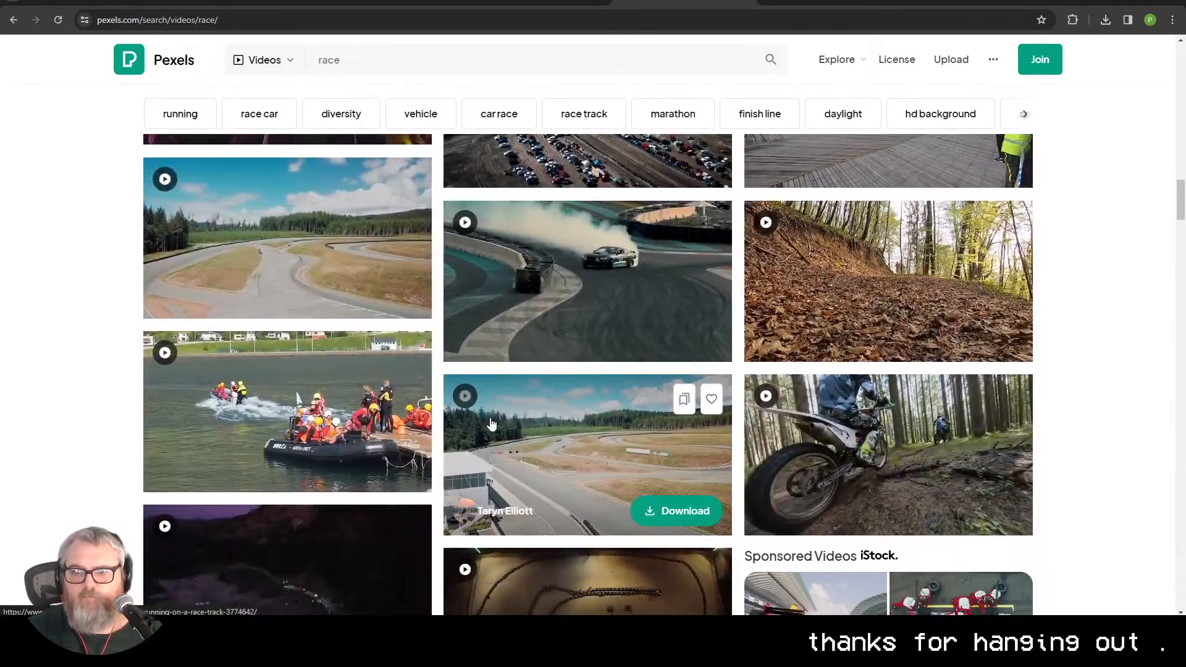
{"action": "scroll", "coordinate": [491, 424], "scroll_direction": "up", "scroll_amount": 3}
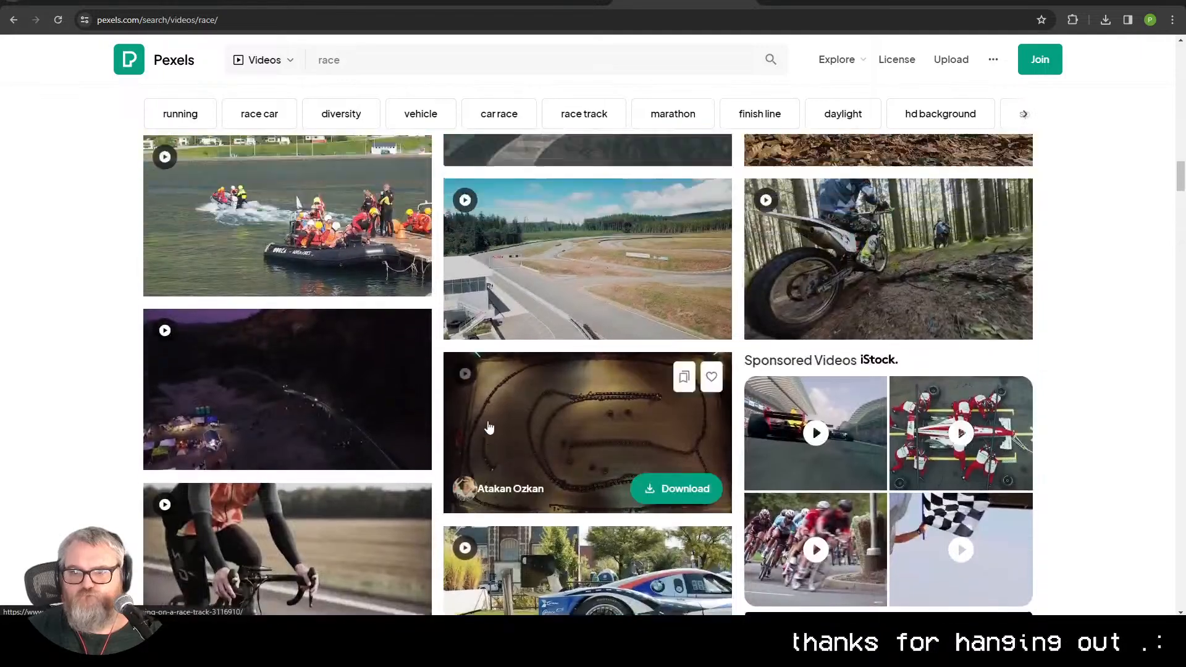
{"action": "left_click", "coordinate": [904, 307]}
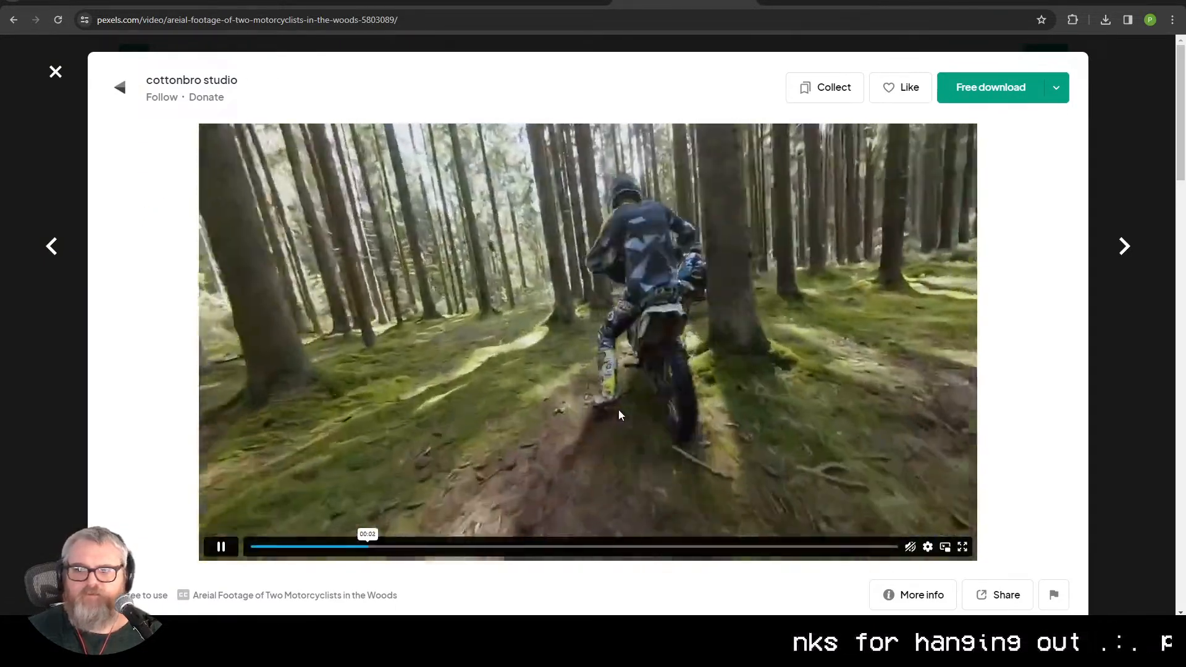
Step: Pause the motorcyclists footage and download it in HD 1280×720
{"action": "left_click", "coordinate": [618, 409]}
{"action": "left_click", "coordinate": [1056, 88]}
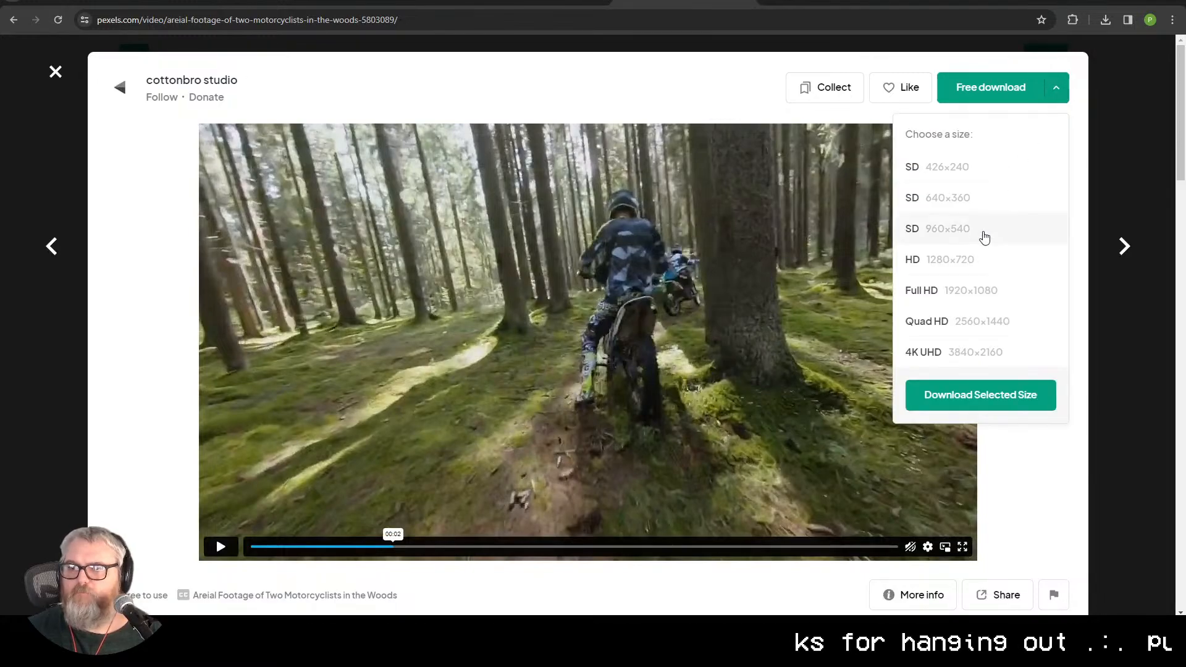
{"action": "left_click", "coordinate": [972, 261]}
{"action": "left_click", "coordinate": [1000, 396]}
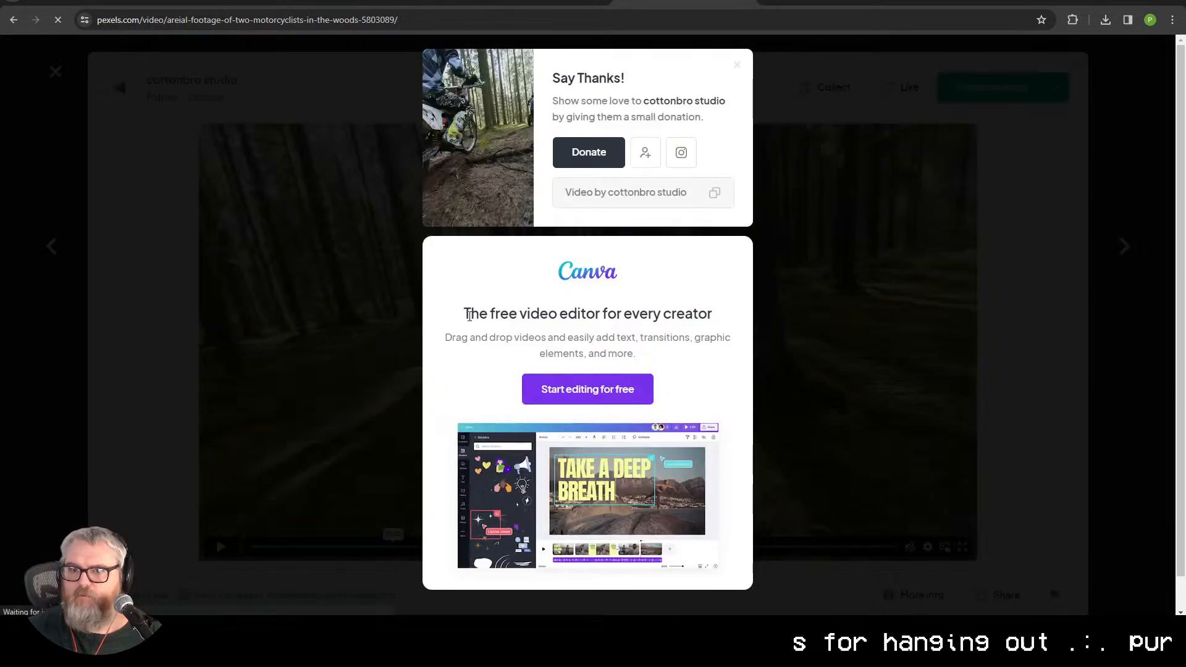
{"action": "left_click", "coordinate": [142, 5]}
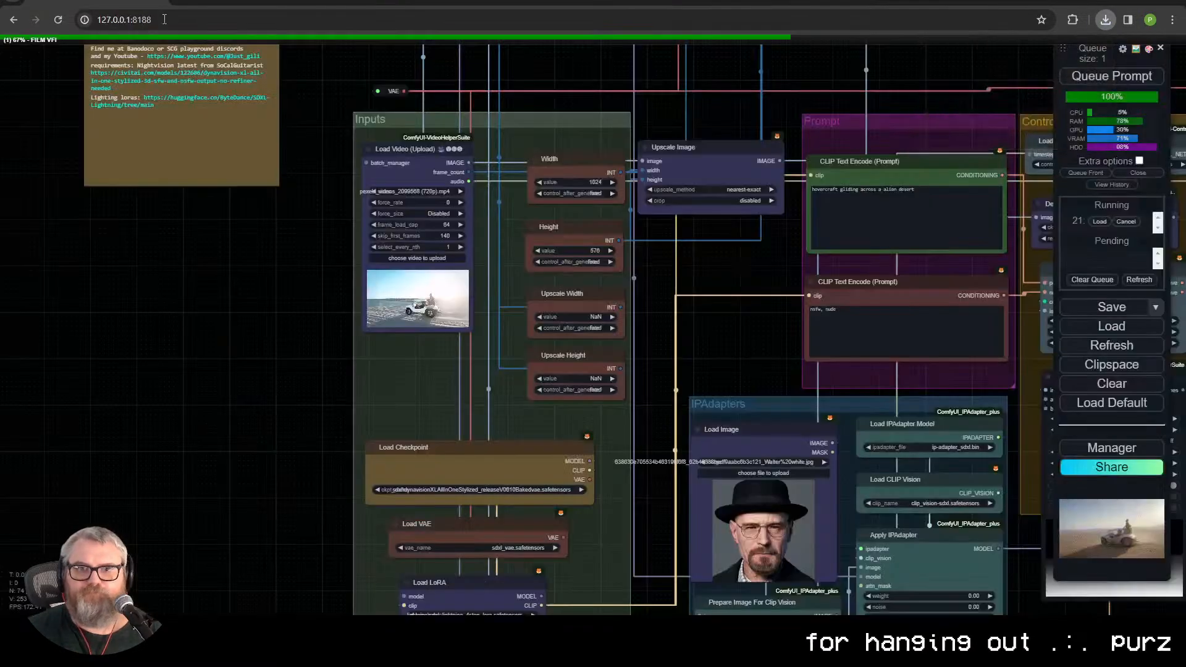
{"action": "left_click", "coordinate": [434, 258]}
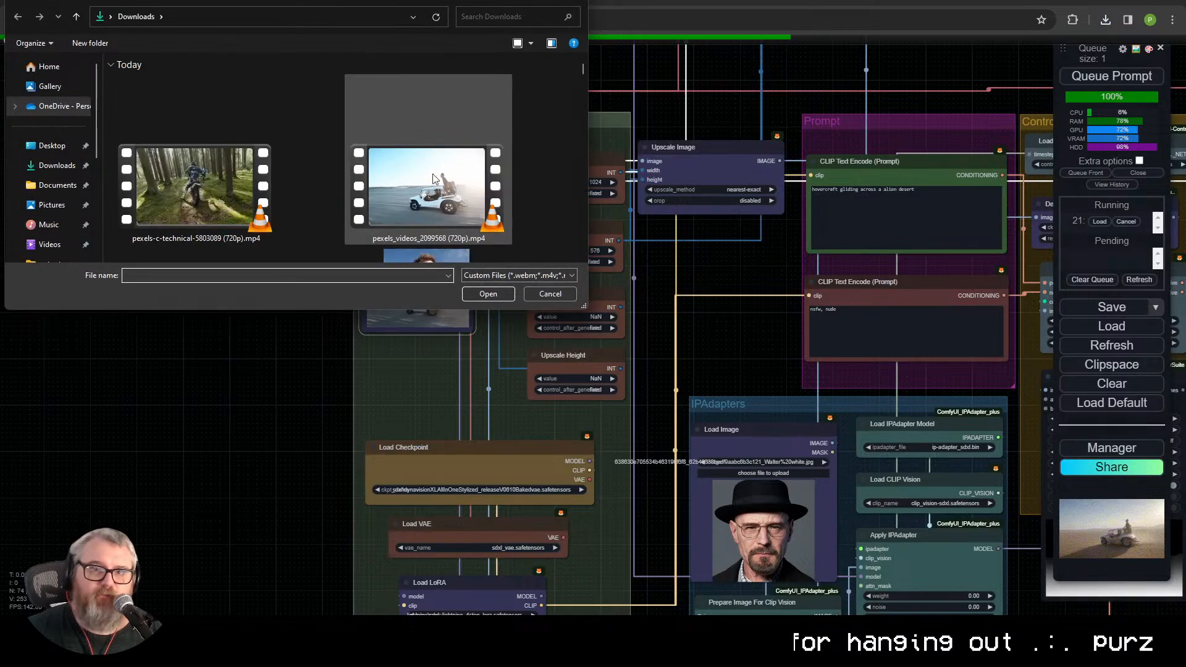
{"action": "double_click", "coordinate": [198, 181]}
Step: Set the Load Video node's force_rate to 24
{"action": "scroll", "coordinate": [448, 170], "scroll_direction": "up", "scroll_amount": 5}
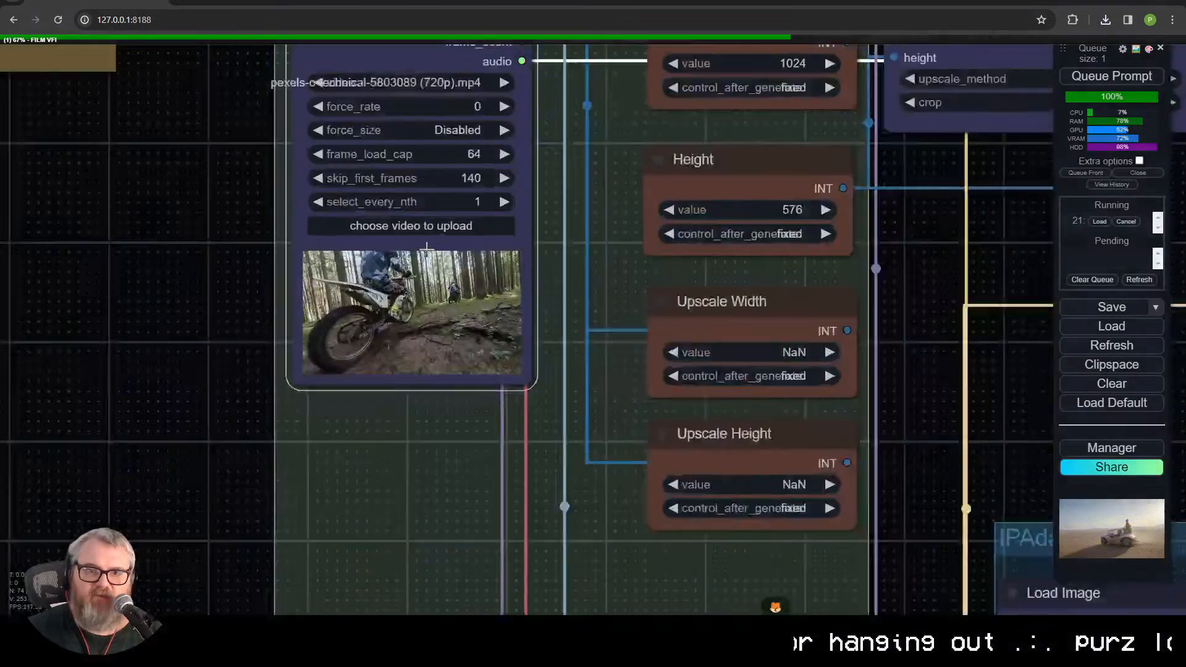
{"action": "scroll", "coordinate": [448, 170], "scroll_direction": "down", "scroll_amount": 3}
{"action": "left_click", "coordinate": [408, 108]}
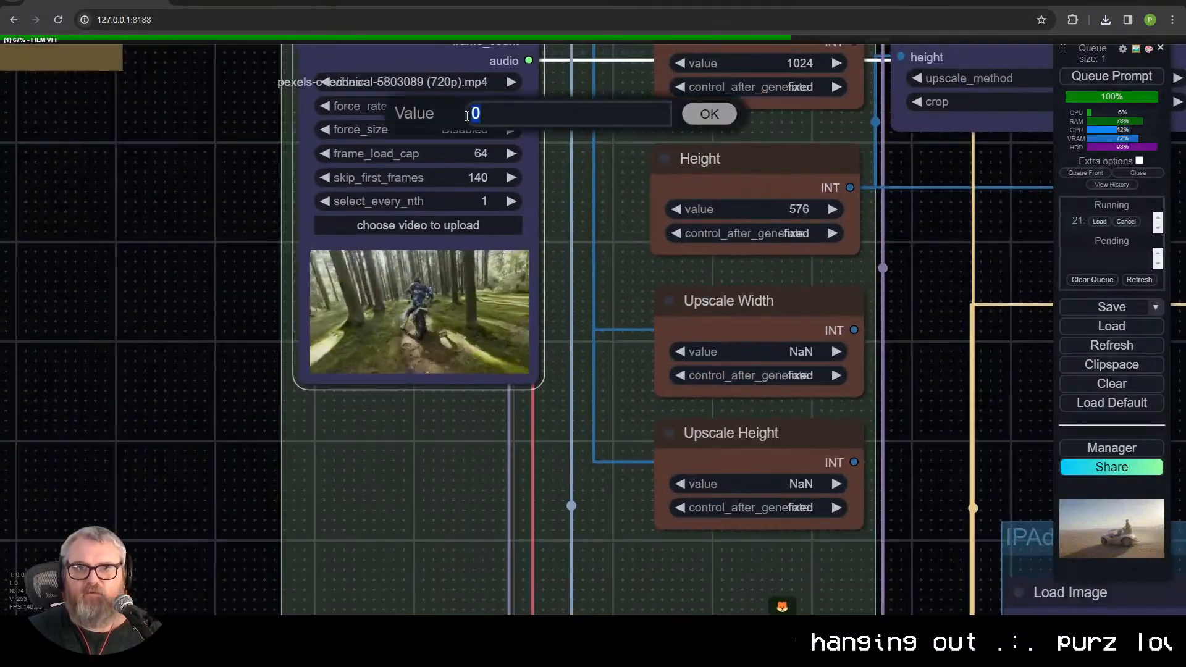
{"action": "type", "text": "35"}
{"action": "key", "text": "BackSpace"}
{"action": "key", "text": "BackSpace"}
{"action": "type", "text": "24"}
{"action": "key", "text": "Return"}
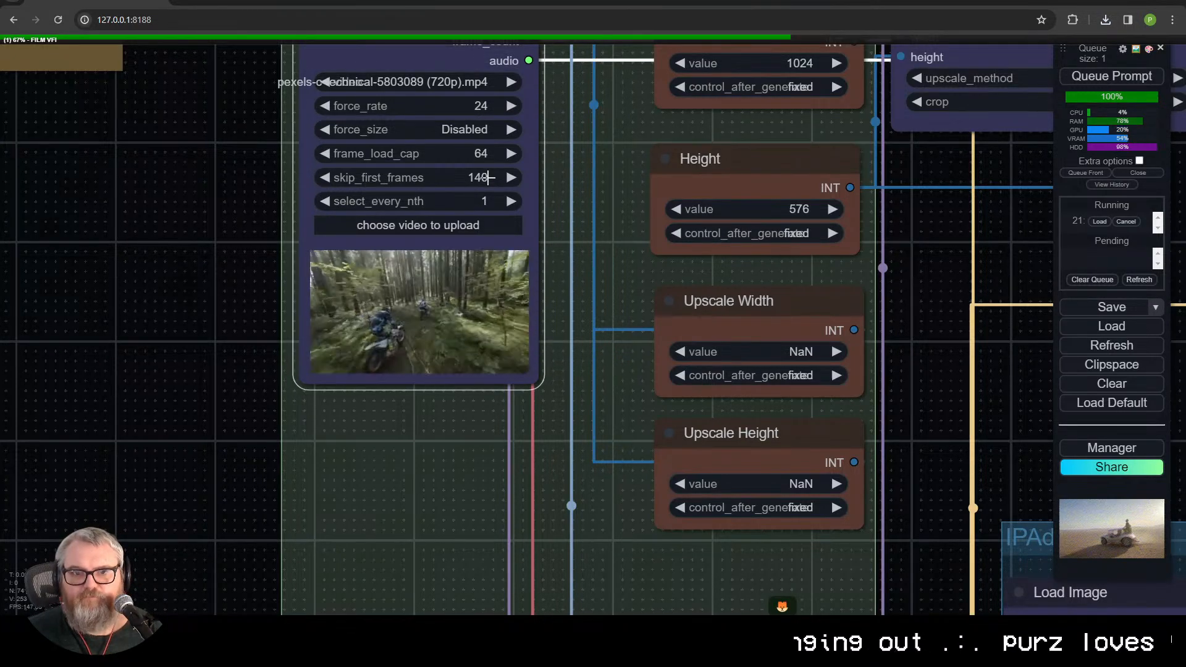
Step: Queue the workflow to render the motorcyclist footage
{"action": "scroll", "coordinate": [555, 183], "scroll_direction": "down", "scroll_amount": 6}
{"action": "left_click_drag", "start_coordinate": [799, 237], "coordinate": [84, 276]}
{"action": "scroll", "coordinate": [216, 334], "scroll_direction": "down", "scroll_amount": 1}
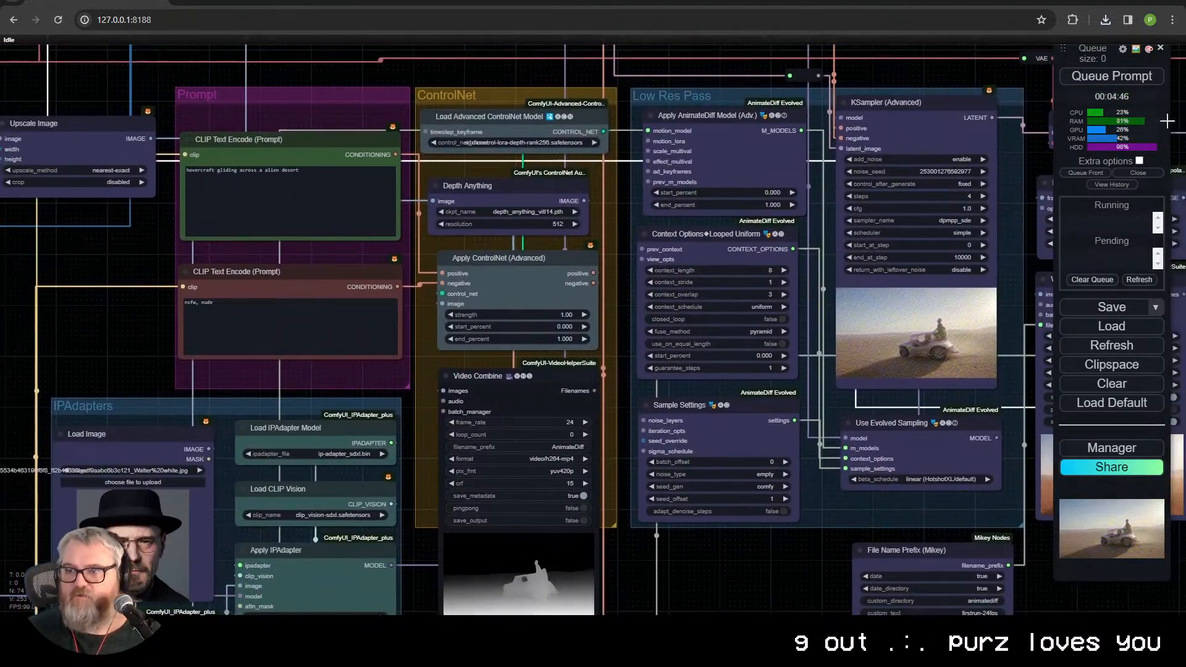
{"action": "left_click", "coordinate": [1112, 76]}
{"action": "scroll", "coordinate": [314, 399], "scroll_direction": "down", "scroll_amount": 4}
{"action": "left_click_drag", "start_coordinate": [314, 399], "coordinate": [402, 381]}
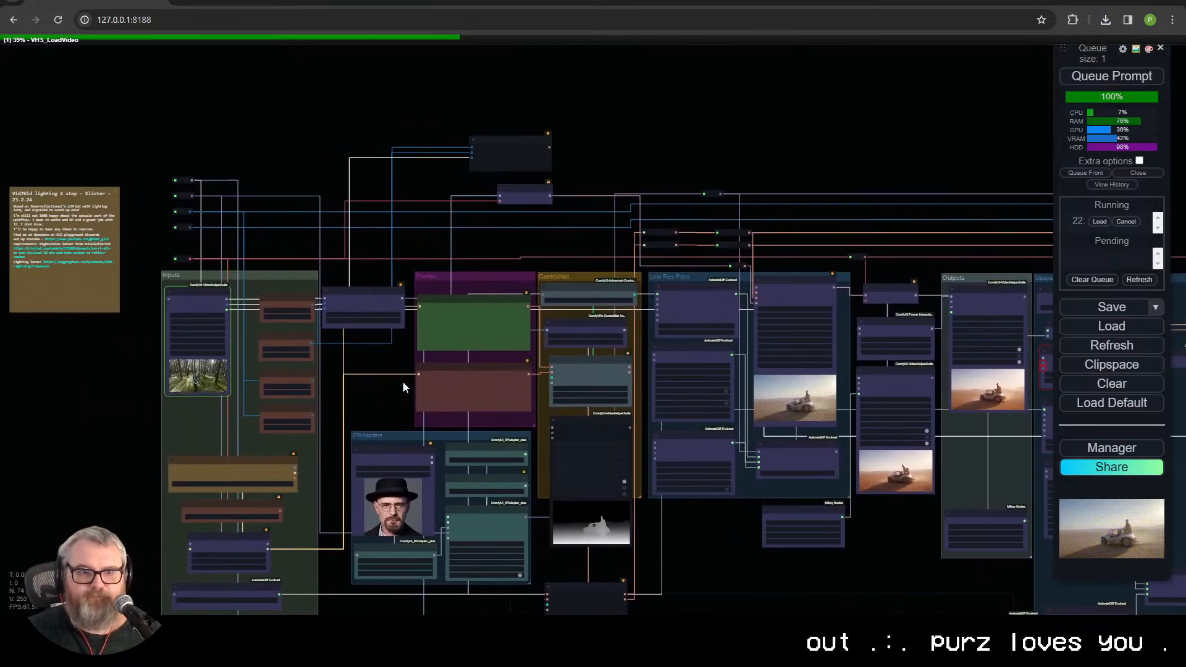
Step: Examine the depth map and Canny edge previews of the motorcyclist footage in their Video Combine nodes
{"action": "scroll", "coordinate": [442, 393], "scroll_direction": "up", "scroll_amount": 2}
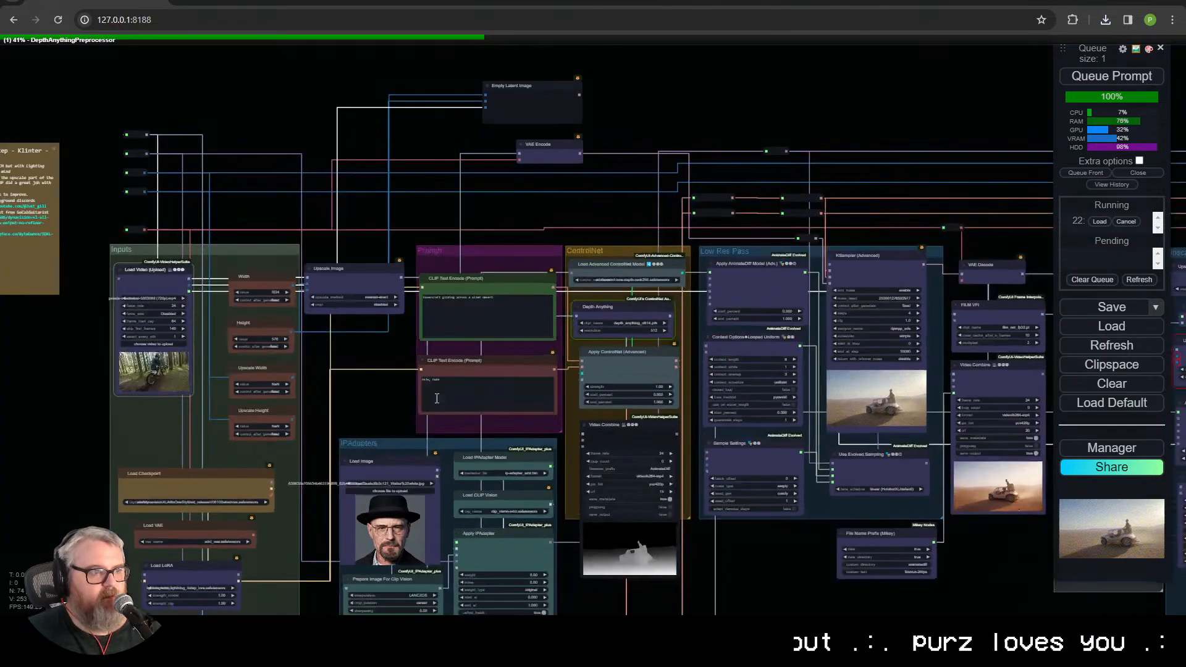
{"action": "scroll", "coordinate": [381, 398], "scroll_direction": "up", "scroll_amount": 3}
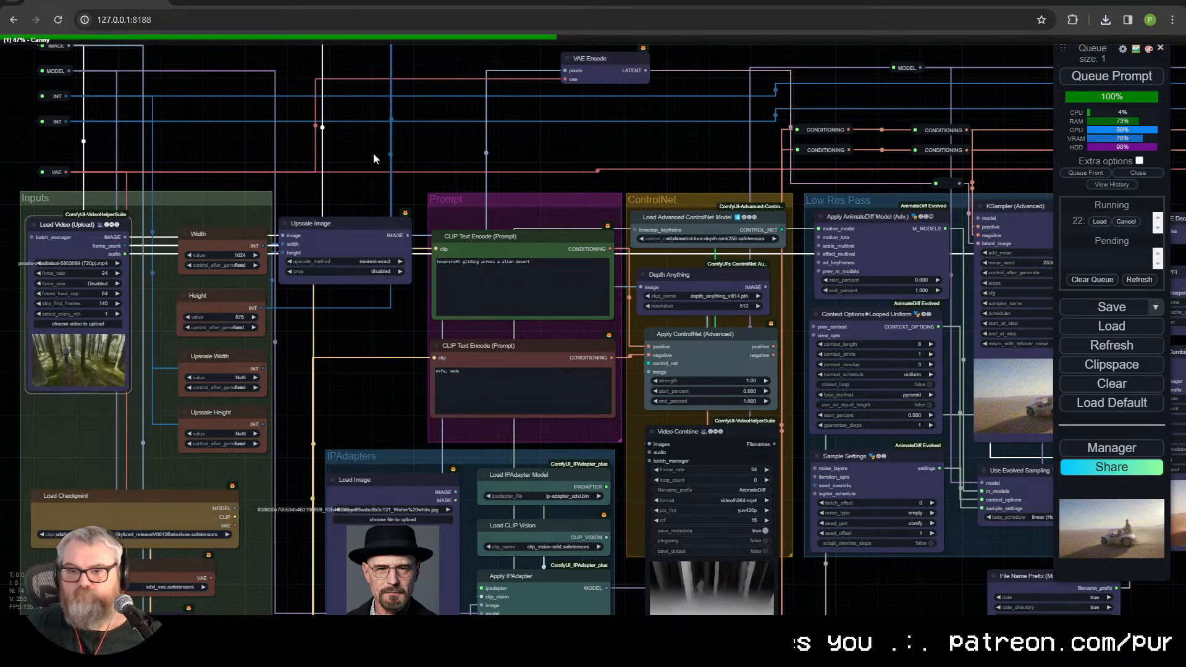
{"action": "left_click_drag", "start_coordinate": [805, 607], "coordinate": [740, 500]}
{"action": "scroll", "coordinate": [742, 502], "scroll_direction": "up", "scroll_amount": 4}
{"action": "left_click_drag", "start_coordinate": [707, 575], "coordinate": [613, 408]}
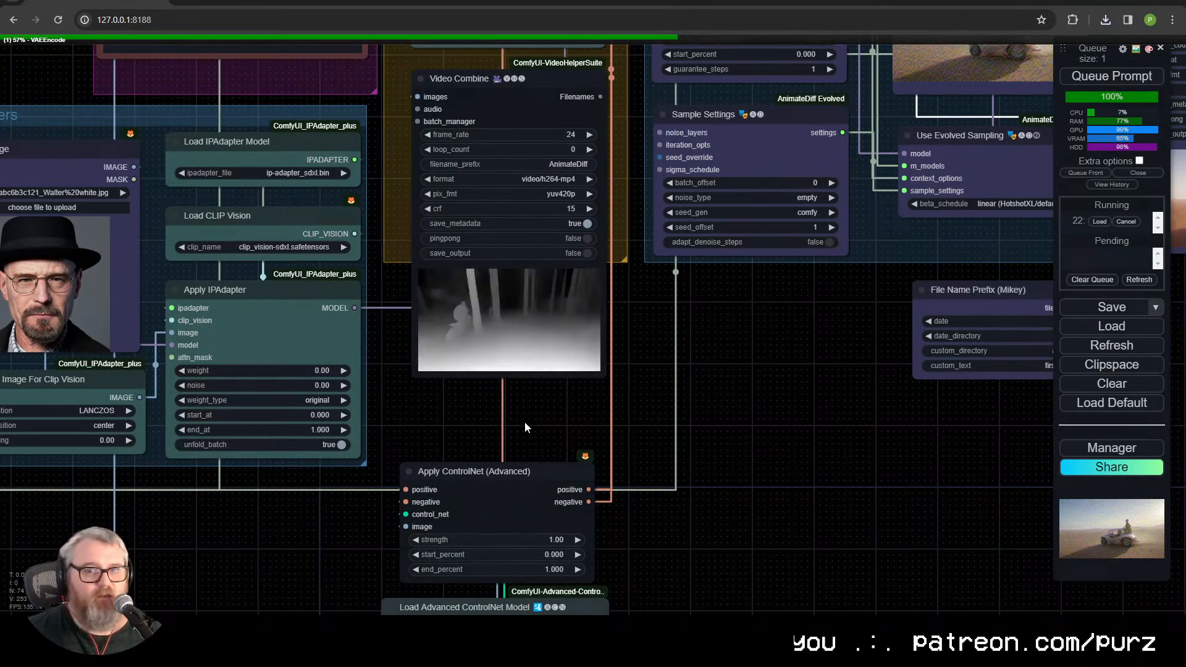
{"action": "left_click_drag", "start_coordinate": [525, 435], "coordinate": [524, 1]}
{"action": "left_click_drag", "start_coordinate": [651, 527], "coordinate": [664, 282]}
{"action": "scroll", "coordinate": [643, 346], "scroll_direction": "up", "scroll_amount": 10}
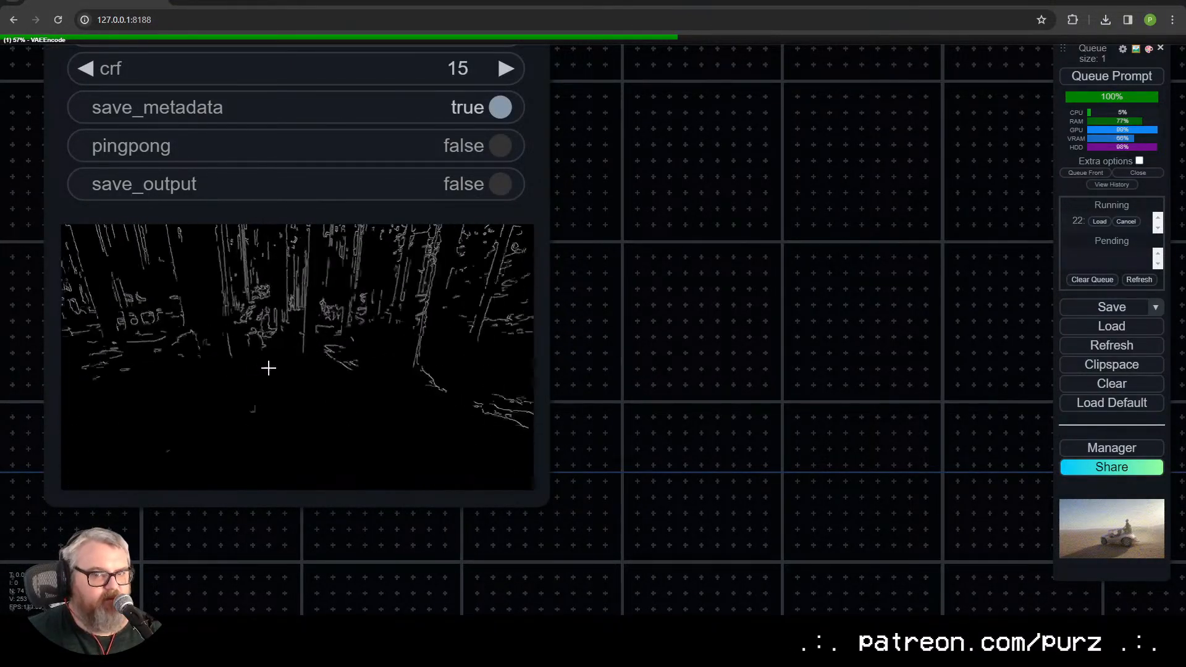
{"action": "scroll", "coordinate": [349, 352], "scroll_direction": "down", "scroll_amount": 10}
{"action": "left_click_drag", "start_coordinate": [577, 320], "coordinate": [535, 610]}
{"action": "scroll", "coordinate": [565, 525], "scroll_direction": "down", "scroll_amount": 1}
{"action": "left_click_drag", "start_coordinate": [541, 388], "coordinate": [638, 478]}
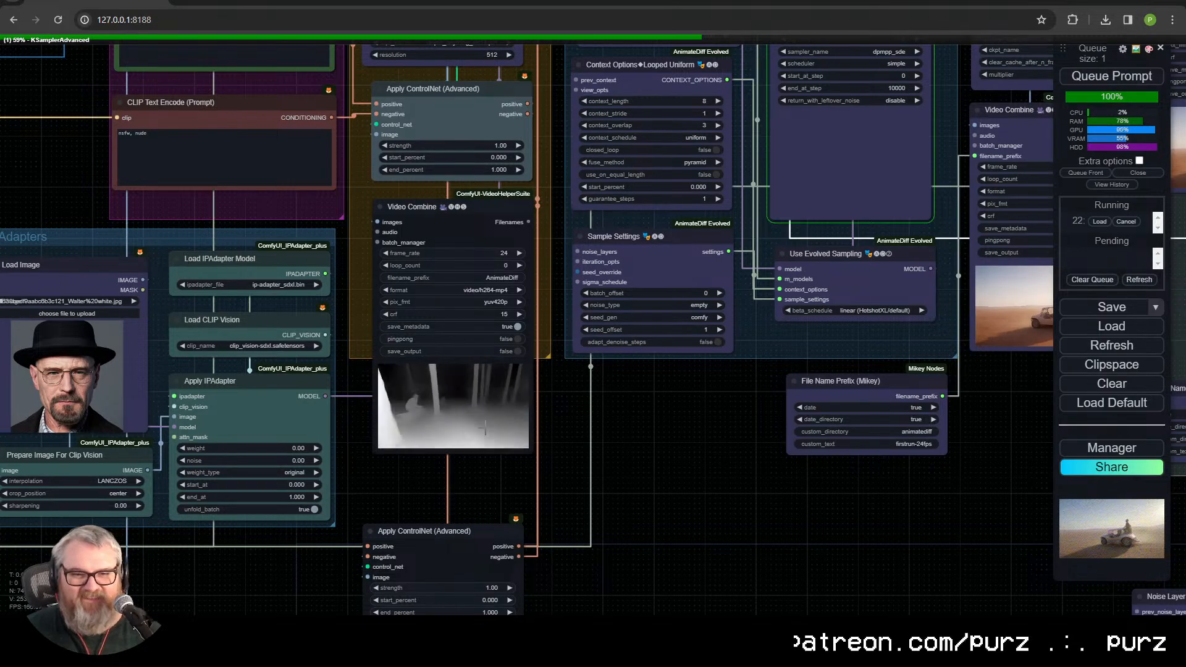
Step: Check the low-resolution KSampler's progress and the GPU load in the NVITOP terminal
{"action": "scroll", "coordinate": [691, 440], "scroll_direction": "down", "scroll_amount": 3}
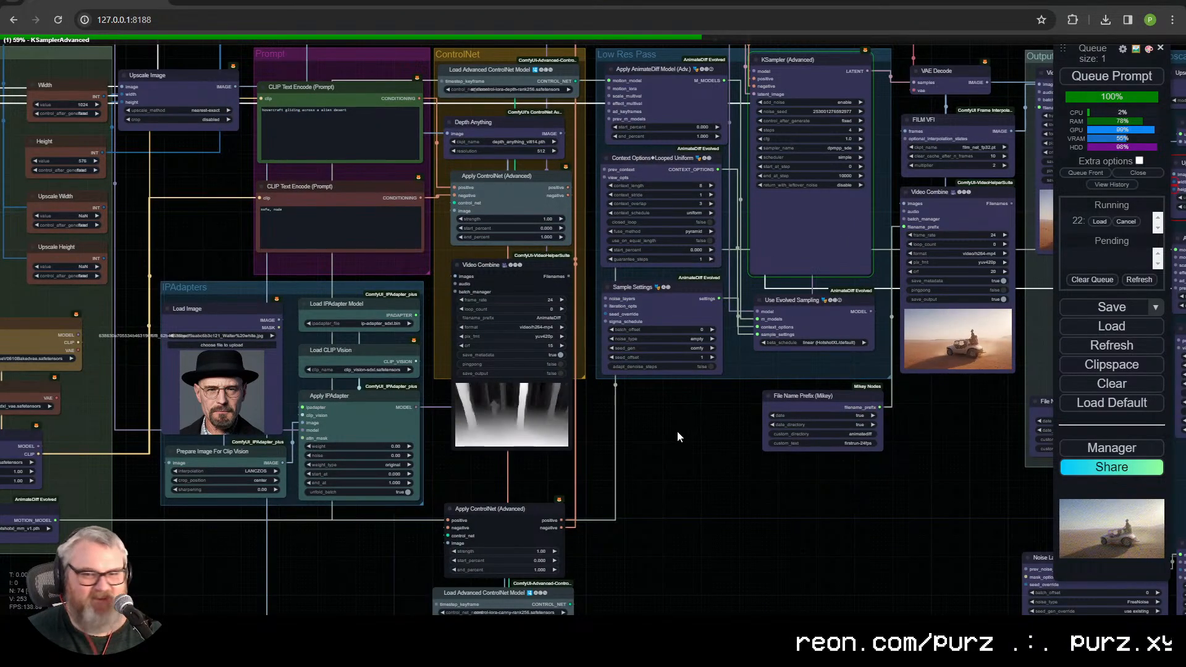
{"action": "scroll", "coordinate": [536, 434], "scroll_direction": "down", "scroll_amount": 3}
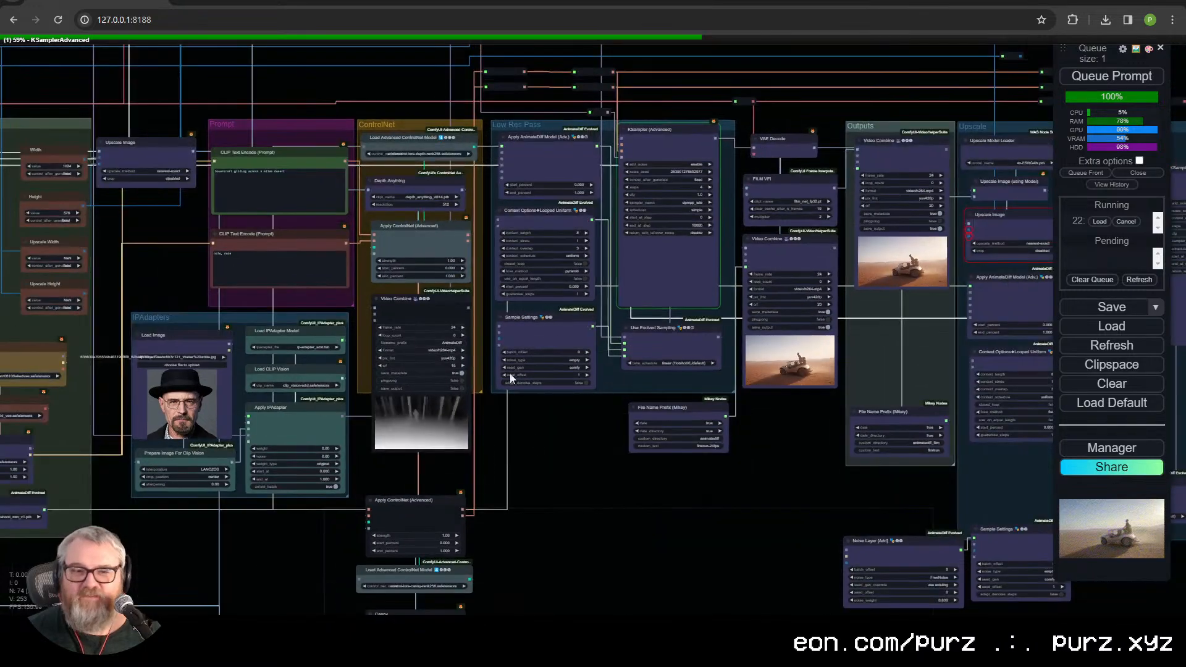
{"action": "left_click_drag", "start_coordinate": [381, 65], "coordinate": [377, 112]}
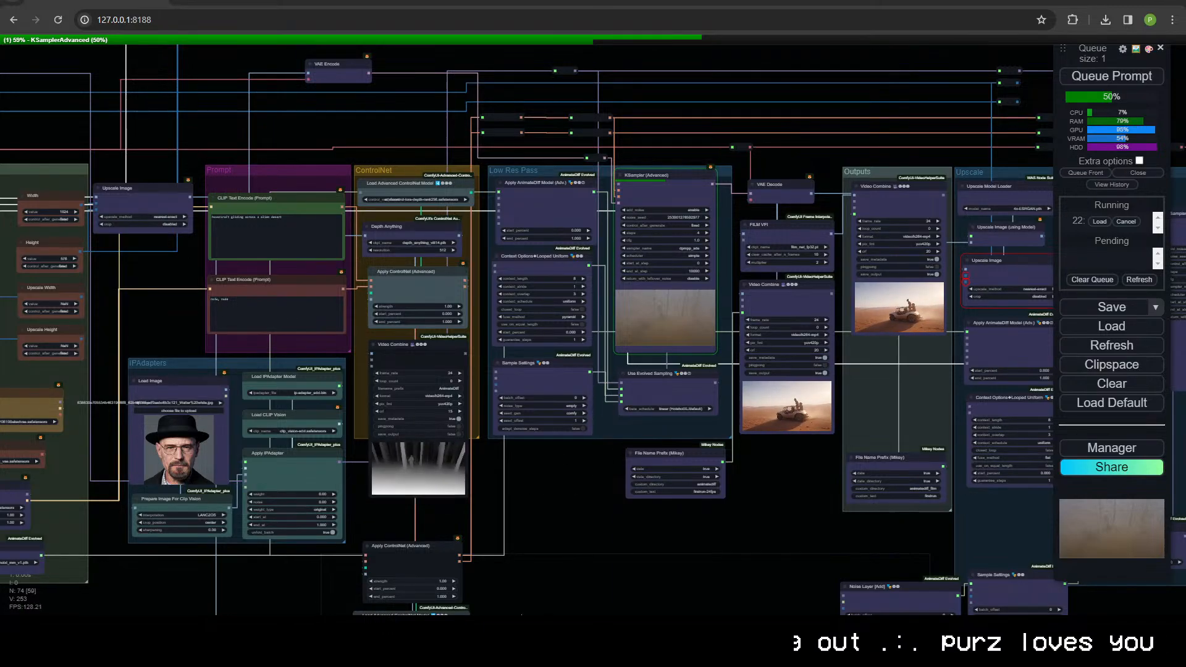
{"action": "left_click", "coordinate": [102, 630]}
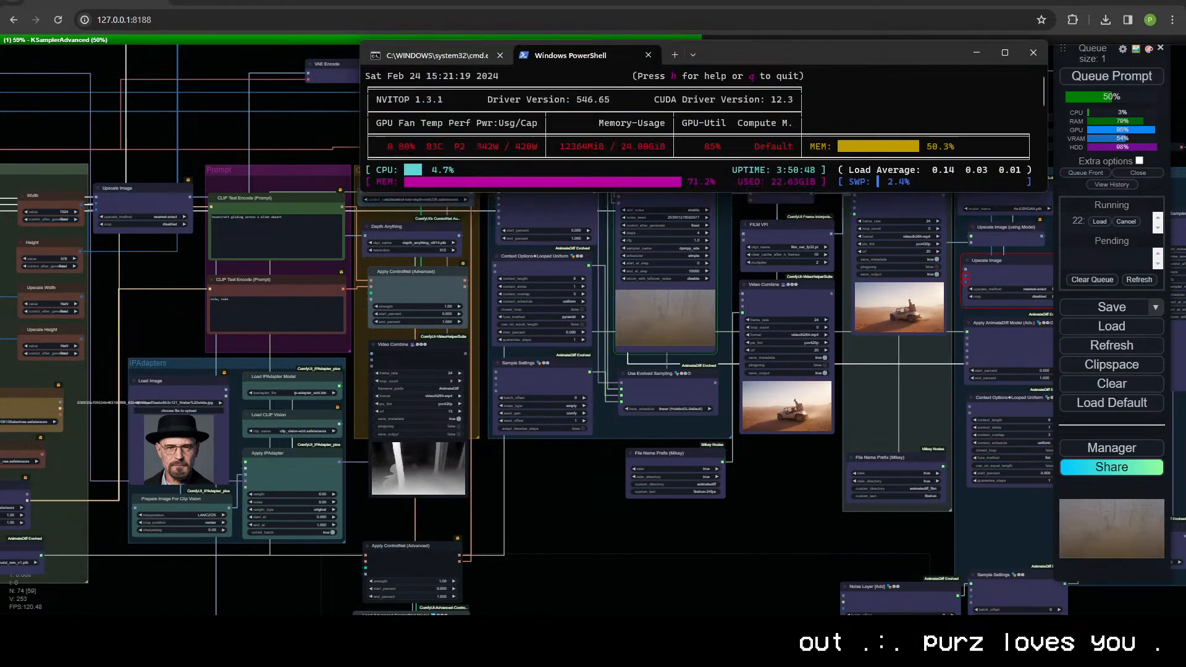
{"action": "scroll", "coordinate": [567, 528], "scroll_direction": "down", "scroll_amount": 1}
{"action": "left_click_drag", "start_coordinate": [571, 483], "coordinate": [428, 574]}
{"action": "scroll", "coordinate": [562, 528], "scroll_direction": "up", "scroll_amount": 6}
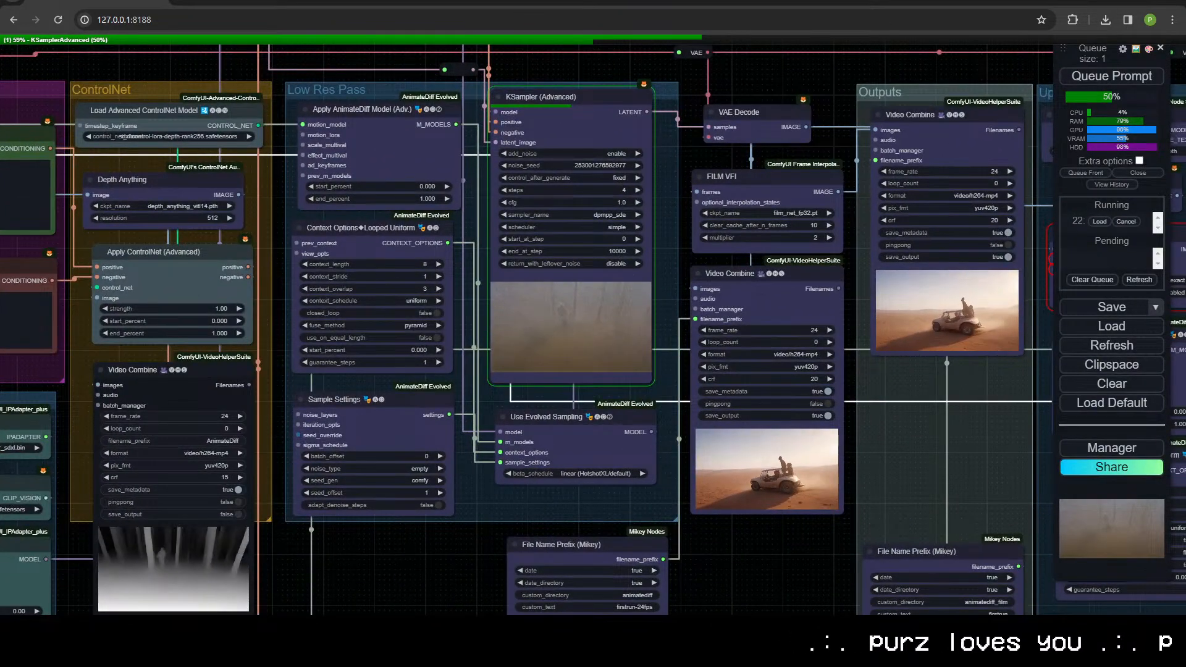
{"action": "key", "text": "alt+Tab"}
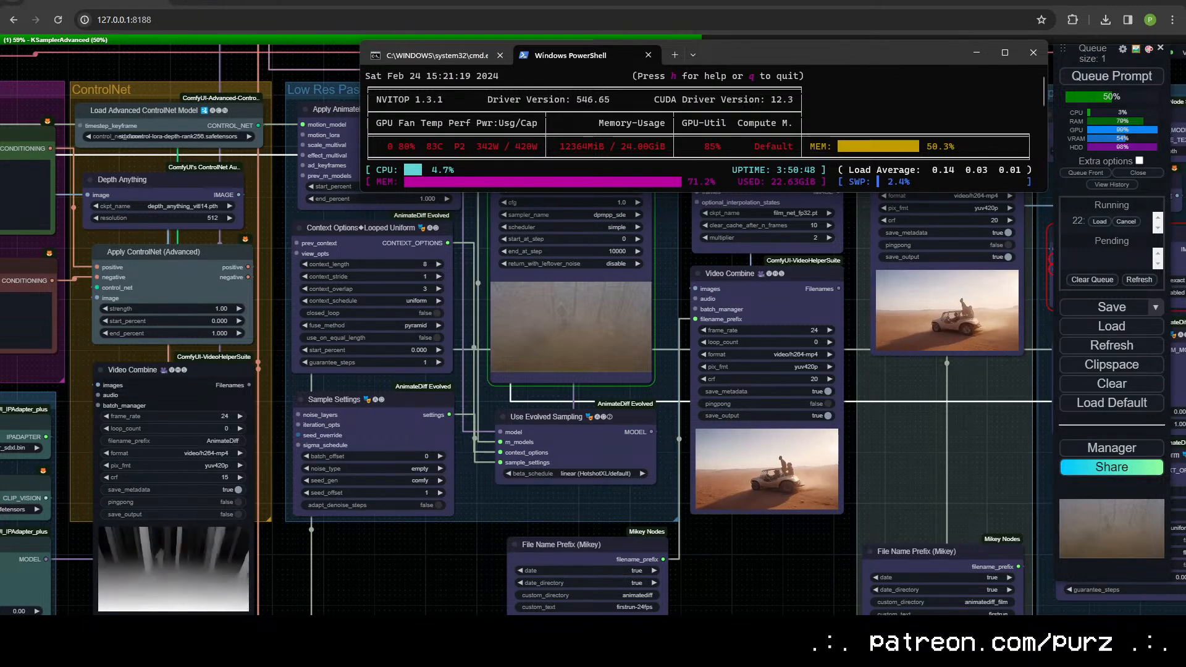
Step: Examine the Canny ControlNet branch, including its thresholds, model loader and Apply ControlNet (Advanced) strength settings
{"action": "left_click_drag", "start_coordinate": [462, 471], "coordinate": [658, 346]}
{"action": "scroll", "coordinate": [611, 281], "scroll_direction": "up", "scroll_amount": 4}
{"action": "left_click_drag", "start_coordinate": [661, 293], "coordinate": [617, 343]}
{"action": "scroll", "coordinate": [557, 442], "scroll_direction": "up", "scroll_amount": 4}
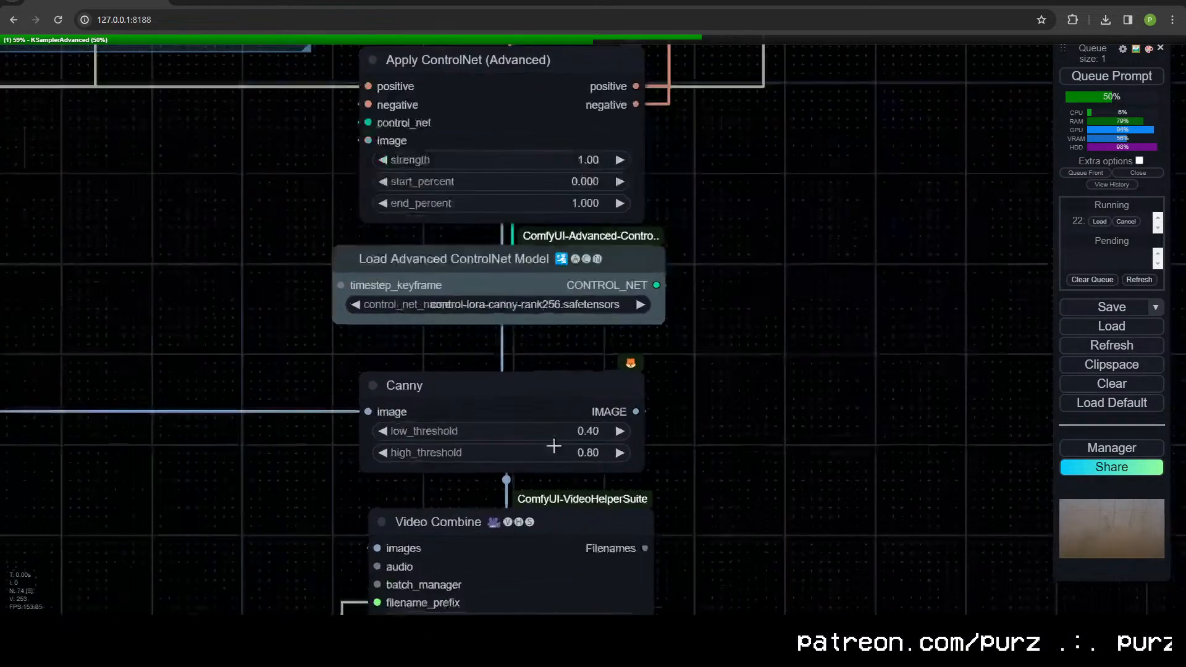
{"action": "left_click_drag", "start_coordinate": [382, 308], "coordinate": [395, 220]}
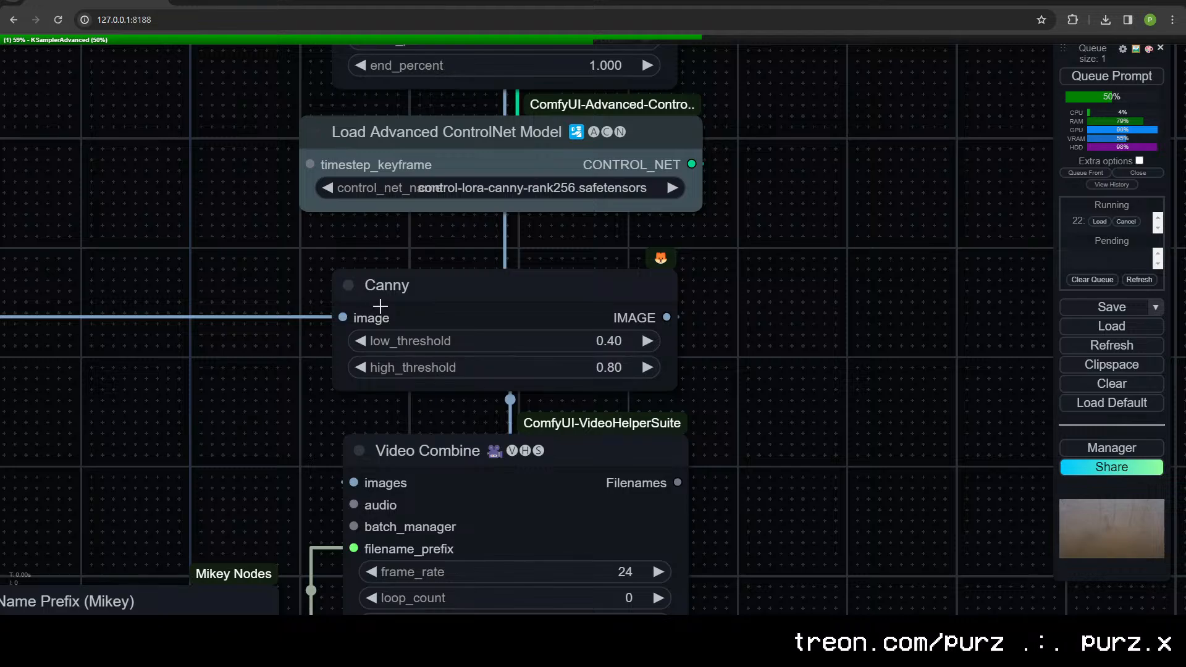
{"action": "left_click", "coordinate": [492, 288]}
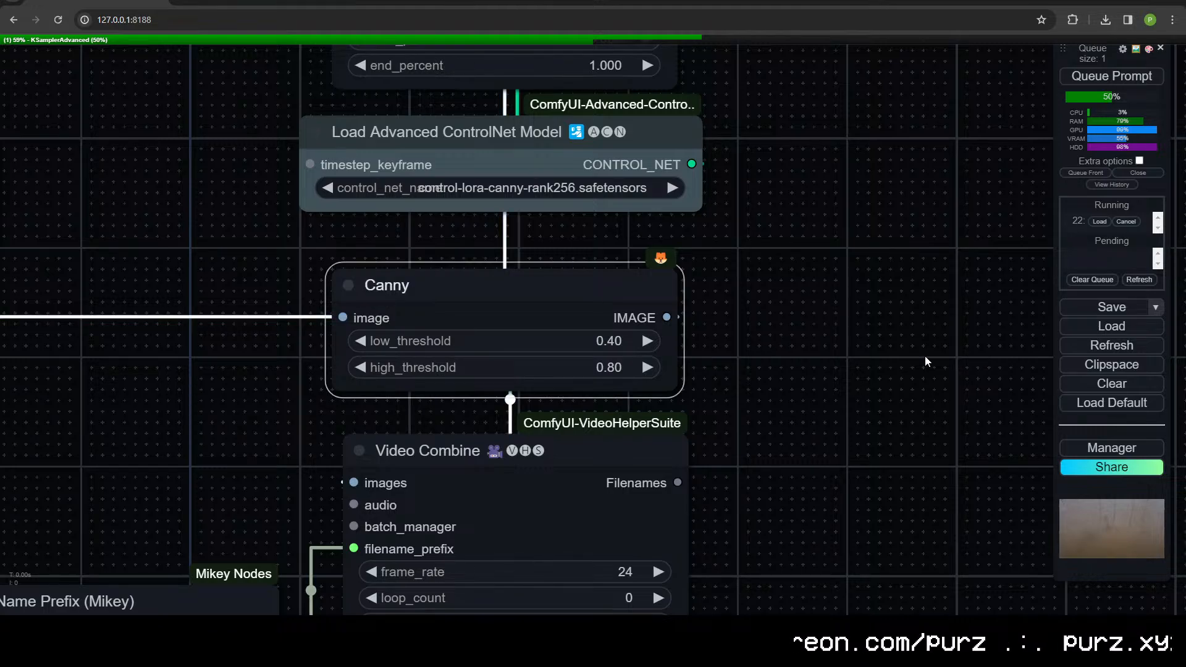
{"action": "left_click_drag", "start_coordinate": [925, 361], "coordinate": [870, 236]}
{"action": "left_click_drag", "start_coordinate": [731, 483], "coordinate": [662, 556]}
{"action": "left_click_drag", "start_coordinate": [670, 131], "coordinate": [729, 515]}
{"action": "left_click", "coordinate": [479, 246]}
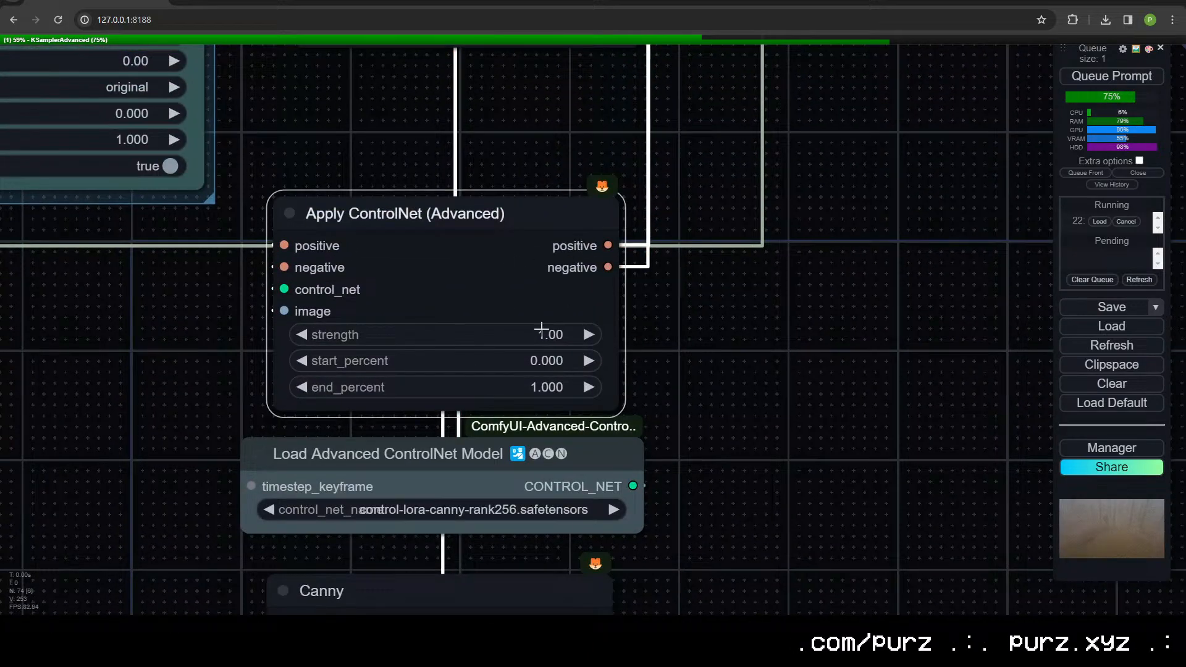
{"action": "left_click_drag", "start_coordinate": [388, 438], "coordinate": [569, 210]}
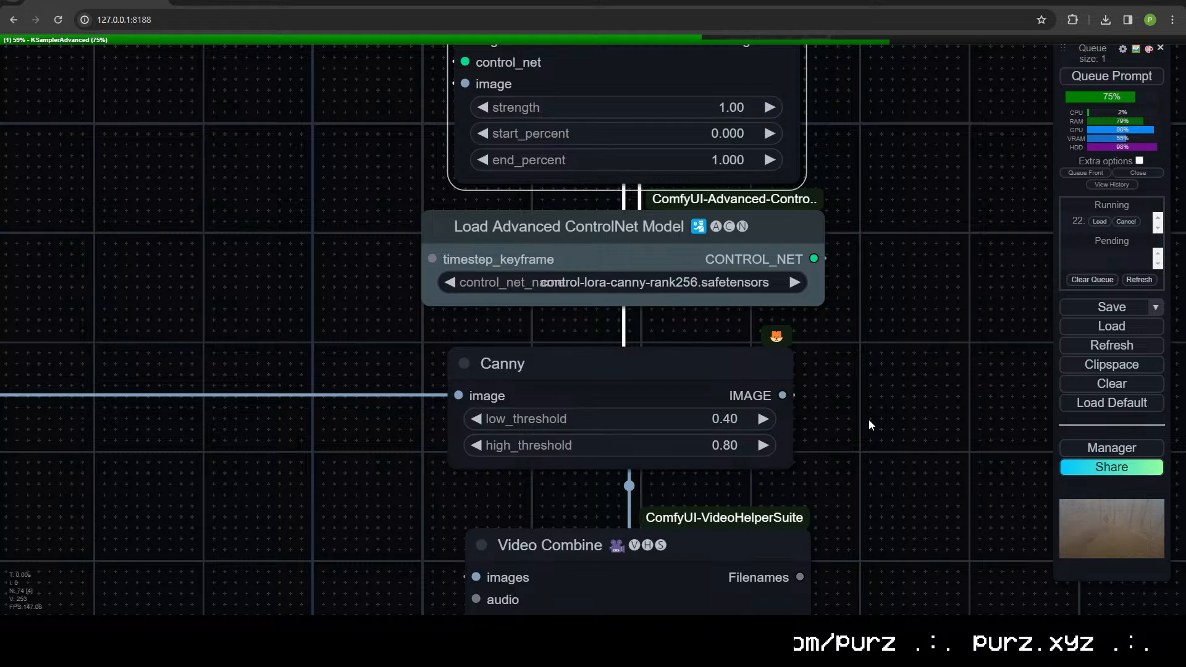
{"action": "scroll", "coordinate": [802, 354], "scroll_direction": "down", "scroll_amount": 5}
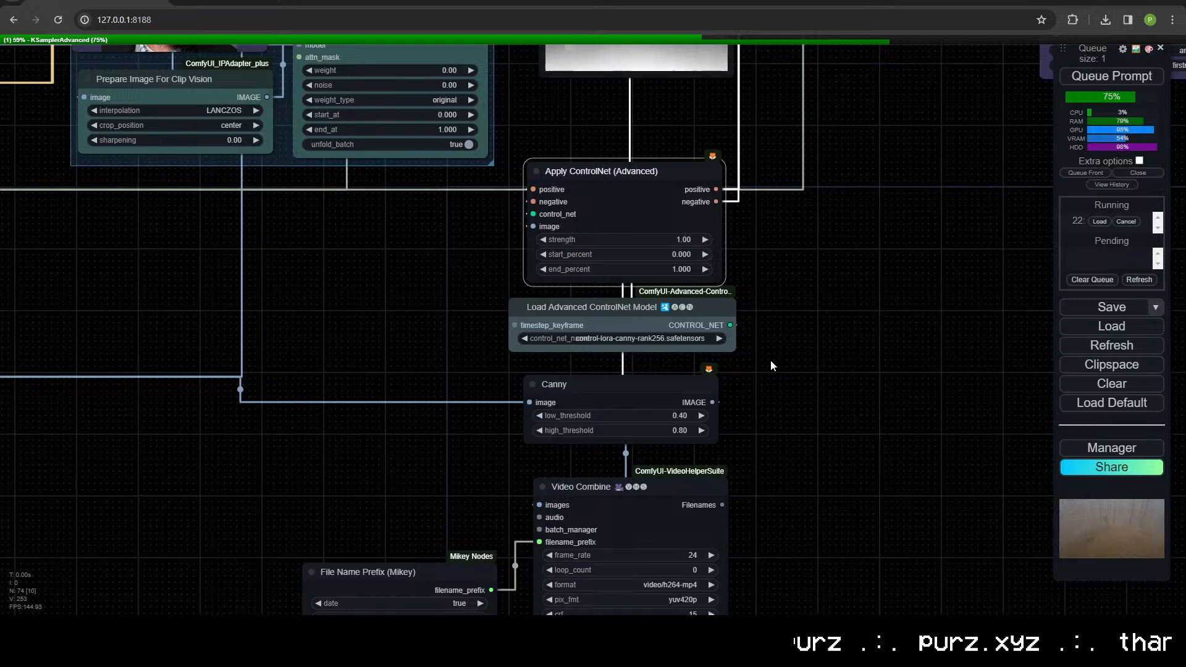
{"action": "scroll", "coordinate": [805, 343], "scroll_direction": "down", "scroll_amount": 6}
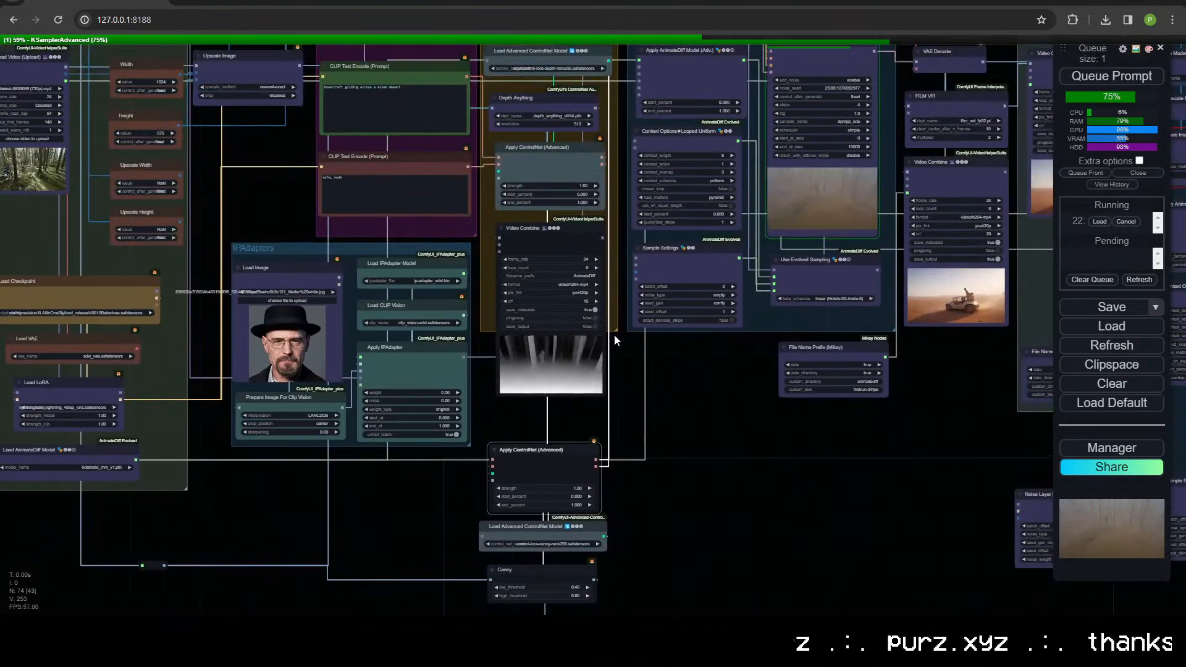
{"action": "left_click_drag", "start_coordinate": [632, 382], "coordinate": [646, 465]}
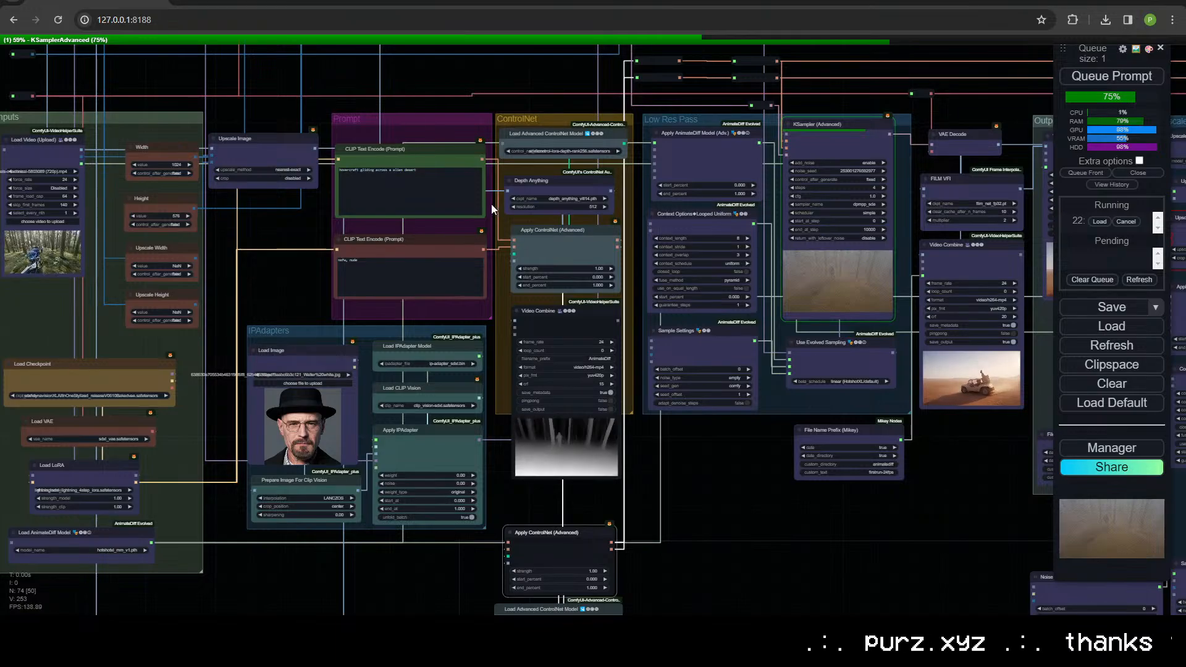
Step: Examine the depth ControlNet branch, from the Depth Anything and Apply ControlNet (Advanced) nodes to the depth video preview
{"action": "scroll", "coordinate": [599, 378], "scroll_direction": "up", "scroll_amount": 7}
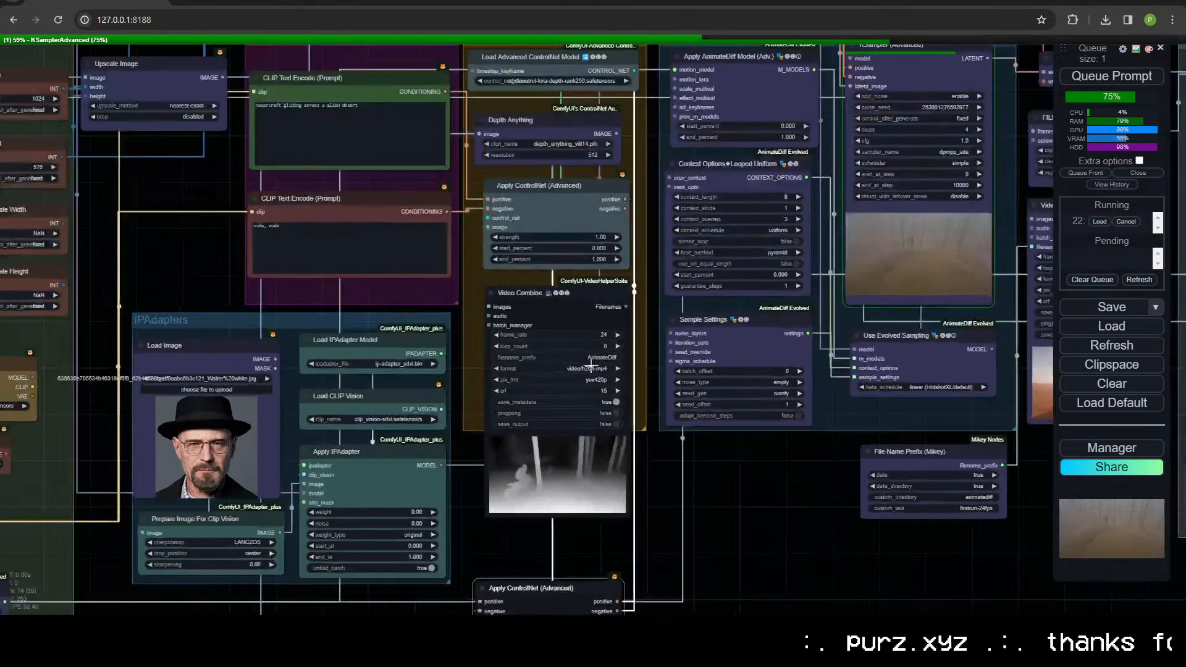
{"action": "scroll", "coordinate": [704, 488], "scroll_direction": "down", "scroll_amount": 6}
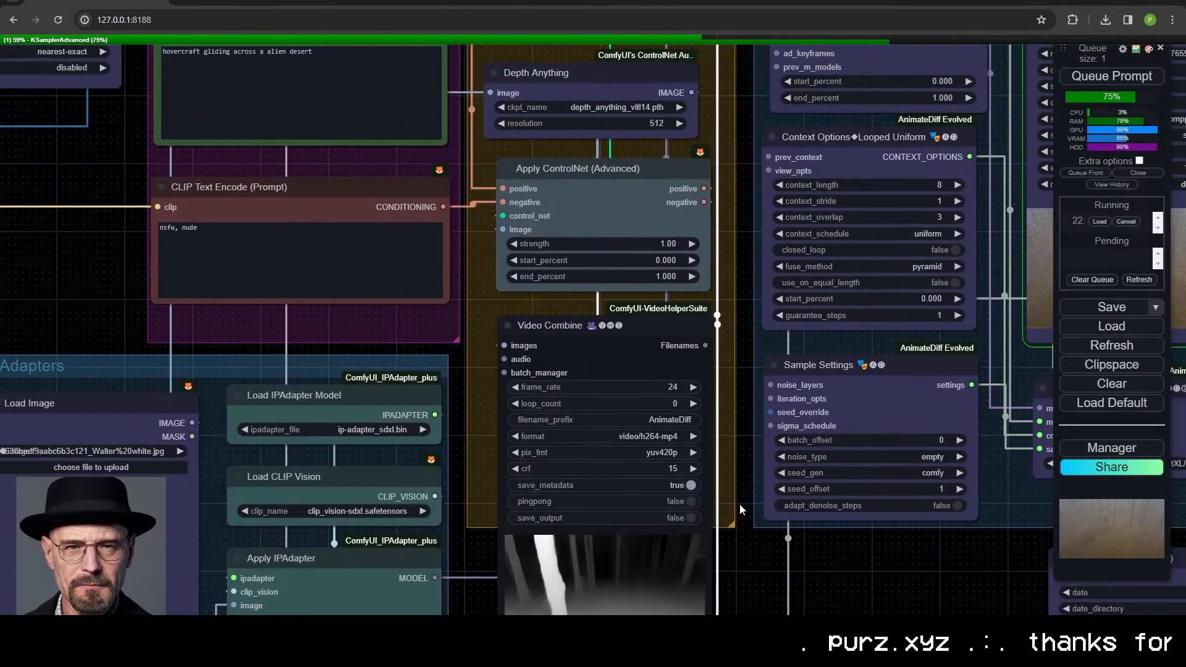
{"action": "scroll", "coordinate": [736, 473], "scroll_direction": "up", "scroll_amount": 2}
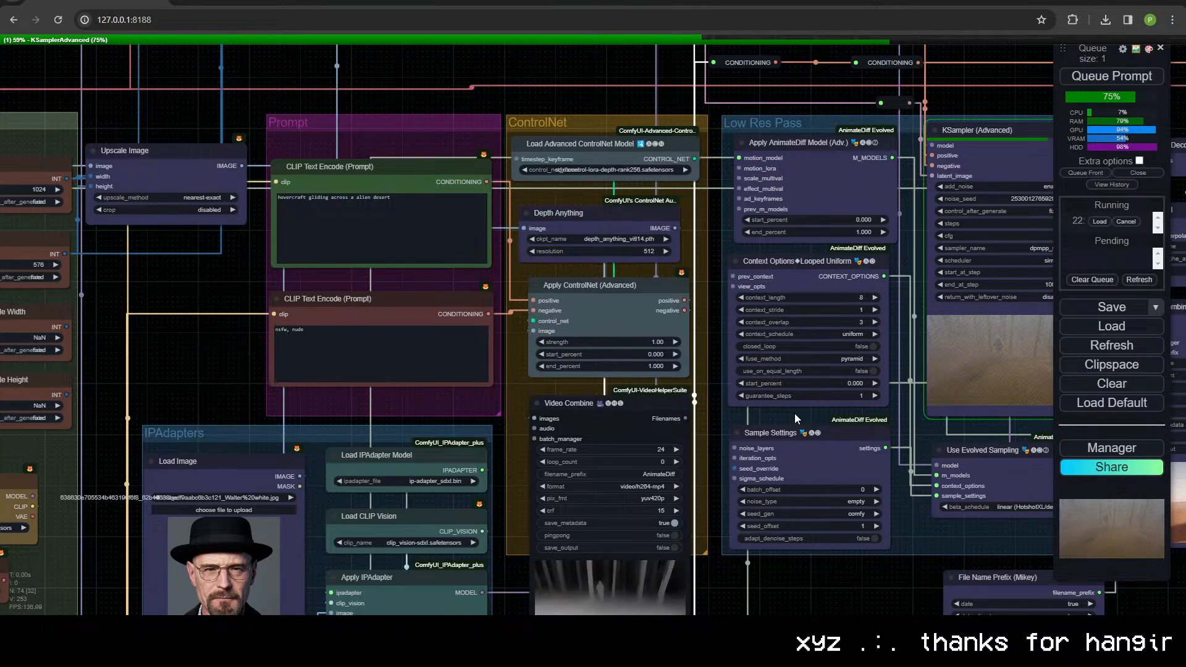
{"action": "scroll", "coordinate": [545, 313], "scroll_direction": "up", "scroll_amount": 3}
{"action": "left_click_drag", "start_coordinate": [546, 312], "coordinate": [450, 119]}
{"action": "scroll", "coordinate": [549, 554], "scroll_direction": "up", "scroll_amount": 7}
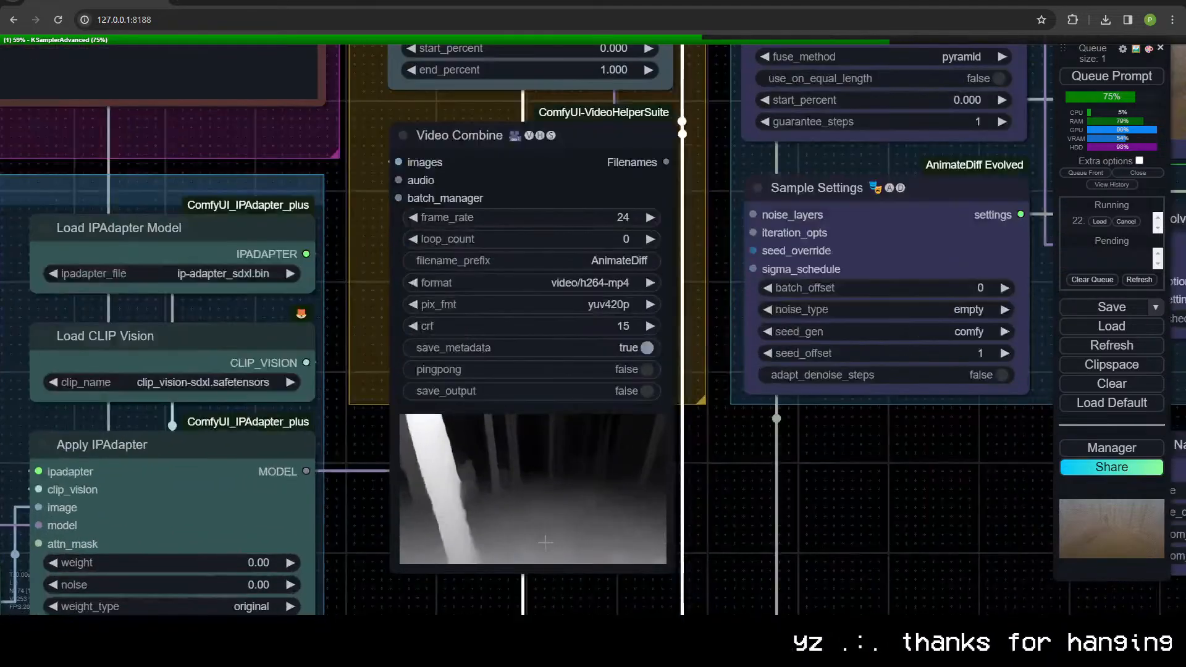
{"action": "scroll", "coordinate": [559, 452], "scroll_direction": "down", "scroll_amount": 9}
{"action": "scroll", "coordinate": [560, 453], "scroll_direction": "down", "scroll_amount": 8}
{"action": "scroll", "coordinate": [588, 358], "scroll_direction": "up", "scroll_amount": 12}
{"action": "scroll", "coordinate": [588, 359], "scroll_direction": "down", "scroll_amount": 3}
{"action": "scroll", "coordinate": [588, 358], "scroll_direction": "down", "scroll_amount": 4}
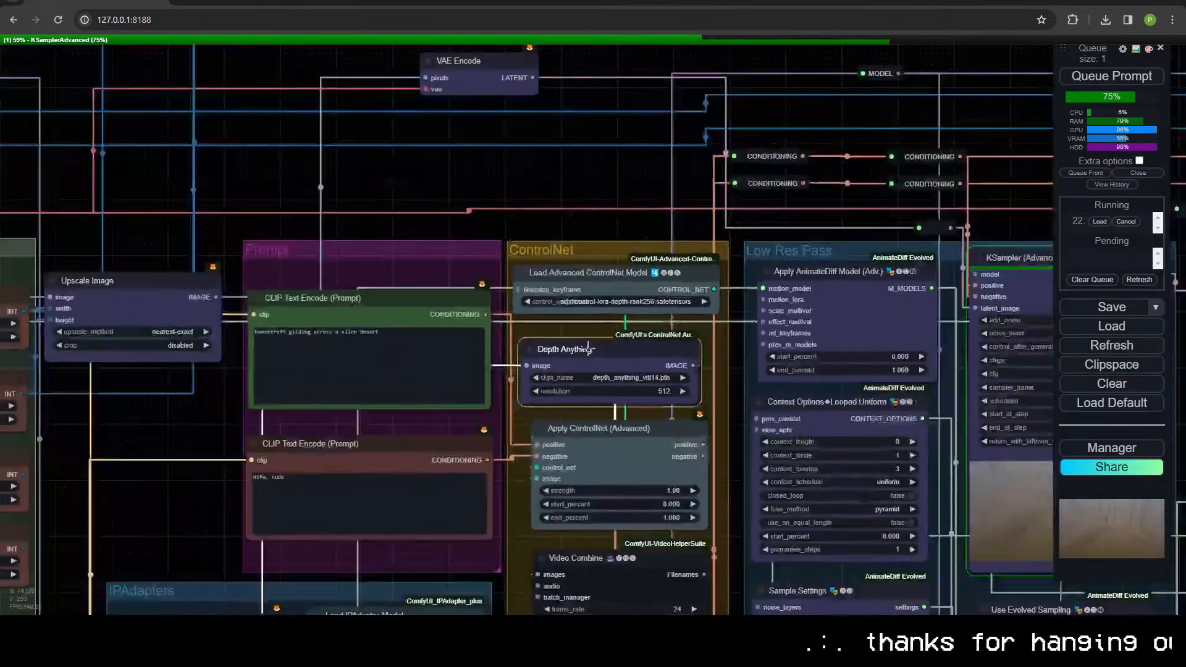
{"action": "left_click_drag", "start_coordinate": [573, 417], "coordinate": [443, 198]}
{"action": "left_click", "coordinate": [446, 211]}
{"action": "left_click_drag", "start_coordinate": [489, 299], "coordinate": [361, 102]}
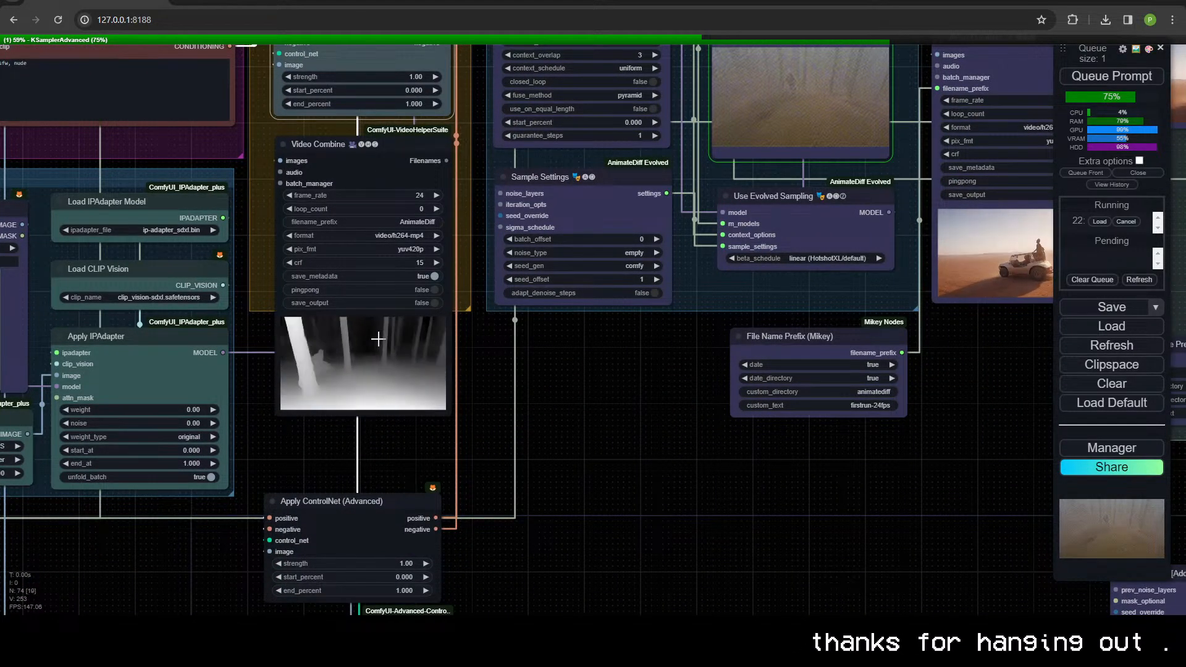
{"action": "left_click_drag", "start_coordinate": [376, 79], "coordinate": [427, 264]}
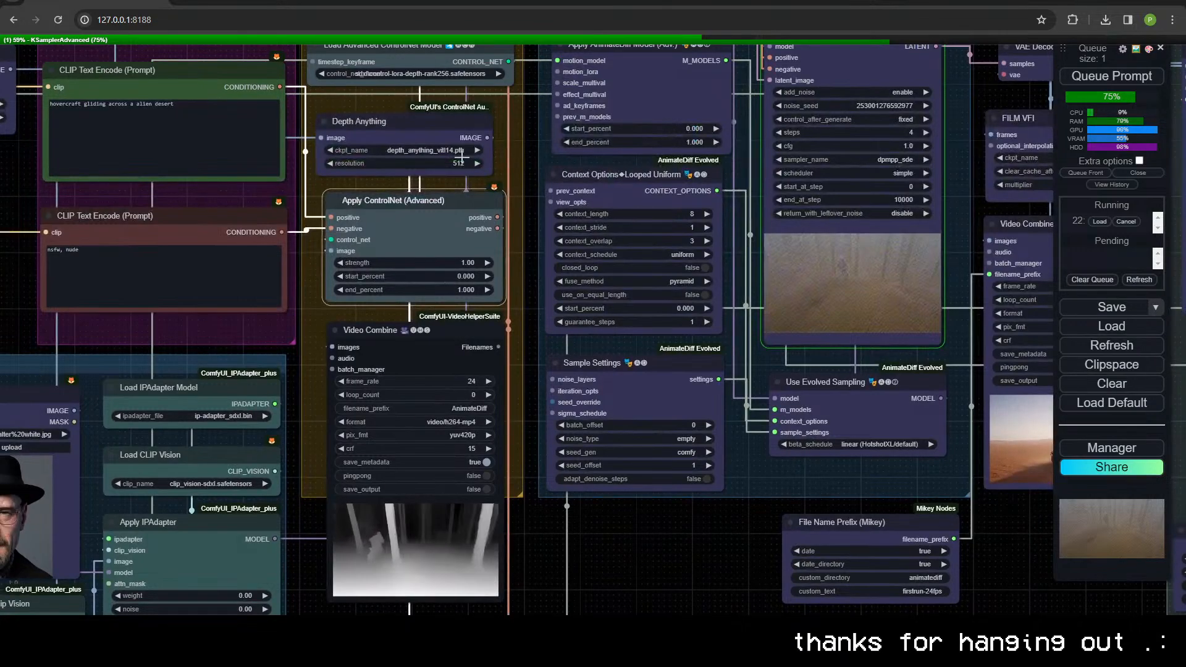
Step: Examine the Canny edge preview of the motorcyclist footage up close in its Video Combine node
{"action": "left_click_drag", "start_coordinate": [419, 543], "coordinate": [471, 126]}
{"action": "left_click_drag", "start_coordinate": [554, 435], "coordinate": [569, 324]}
{"action": "left_click_drag", "start_coordinate": [518, 602], "coordinate": [493, 84]}
{"action": "scroll", "coordinate": [490, 101], "scroll_direction": "up", "scroll_amount": 11}
{"action": "scroll", "coordinate": [471, 219], "scroll_direction": "up", "scroll_amount": 2}
{"action": "left_click_drag", "start_coordinate": [481, 235], "coordinate": [630, 511]}
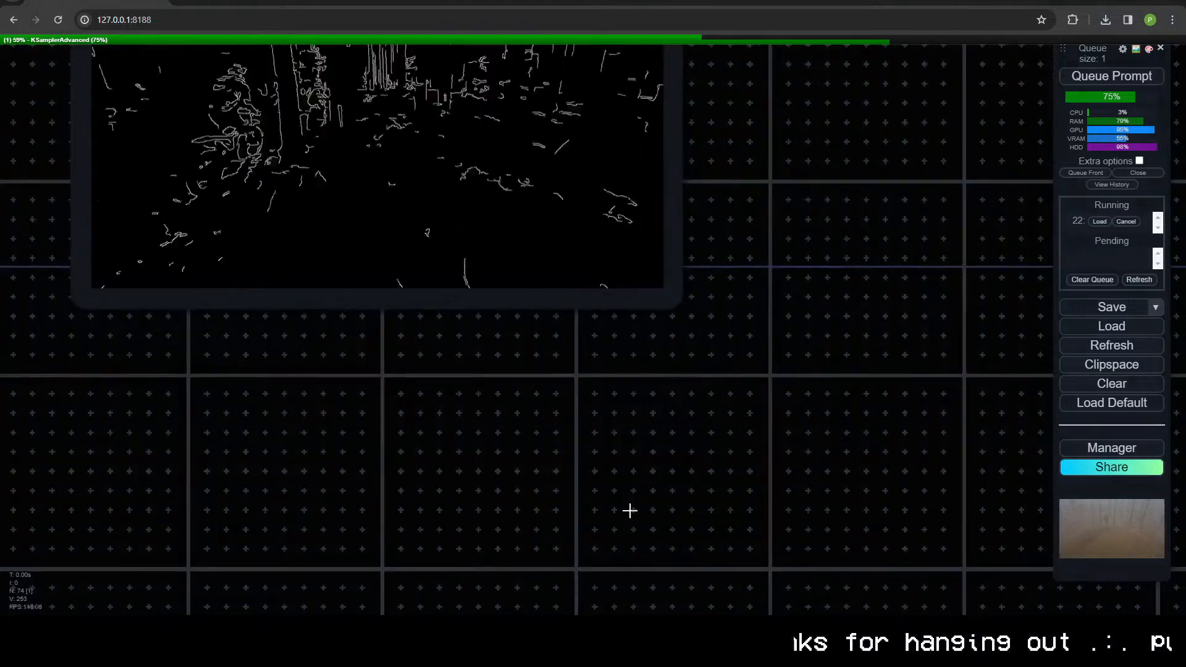
{"action": "scroll", "coordinate": [686, 343], "scroll_direction": "down", "scroll_amount": 8}
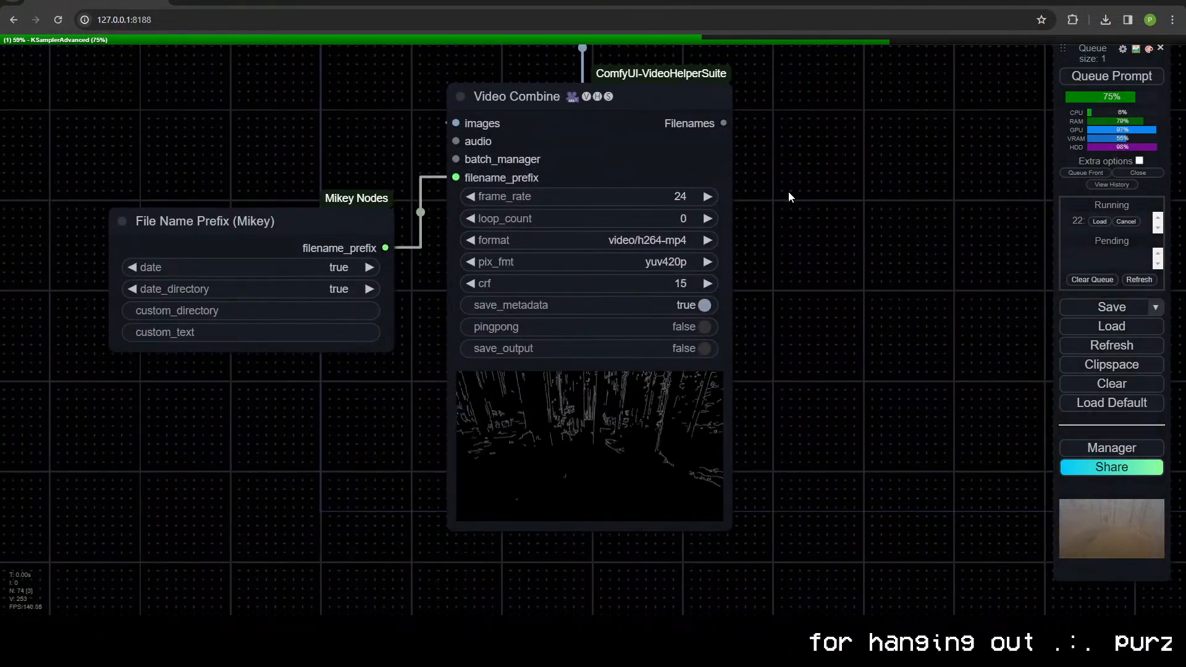
Step: Inspect the Canny node and its model loader, and examine how the edge video picks out the rider
{"action": "left_click_drag", "start_coordinate": [788, 191], "coordinate": [724, 361]}
{"action": "left_click_drag", "start_coordinate": [702, 238], "coordinate": [710, 309]}
{"action": "left_click_drag", "start_coordinate": [724, 246], "coordinate": [737, 284]}
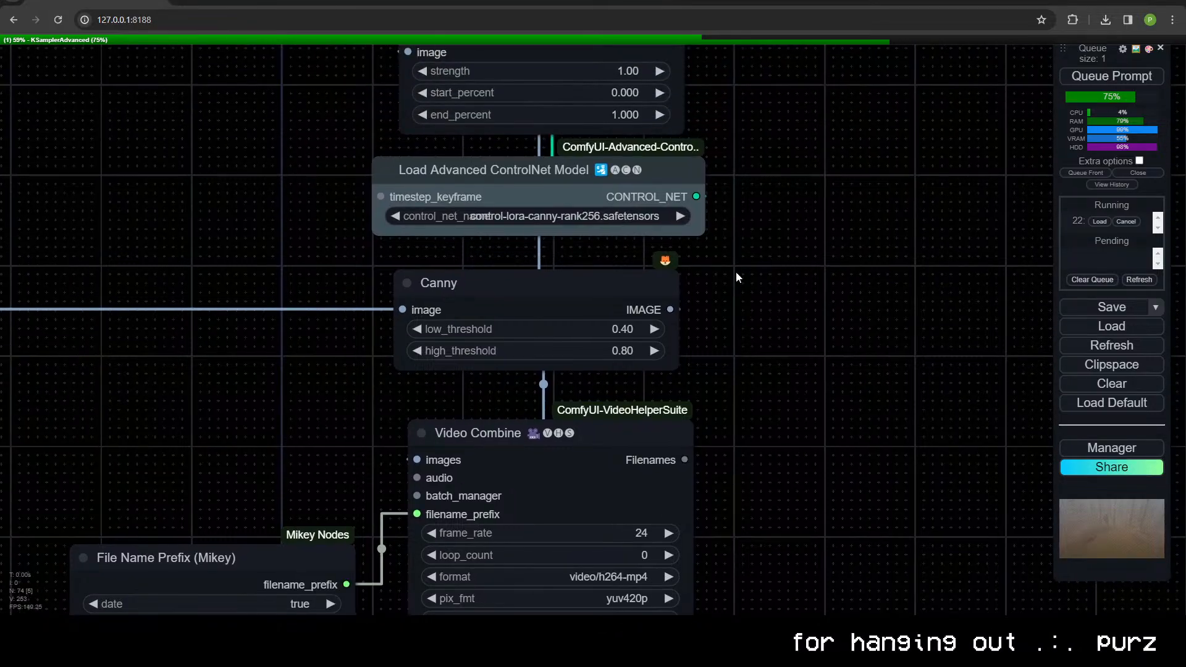
{"action": "left_click", "coordinate": [584, 287]}
{"action": "left_click_drag", "start_coordinate": [703, 531], "coordinate": [814, 250]}
{"action": "scroll", "coordinate": [812, 496], "scroll_direction": "up", "scroll_amount": 6}
{"action": "left_click_drag", "start_coordinate": [815, 522], "coordinate": [838, 368]}
{"action": "scroll", "coordinate": [838, 368], "scroll_direction": "up", "scroll_amount": 4}
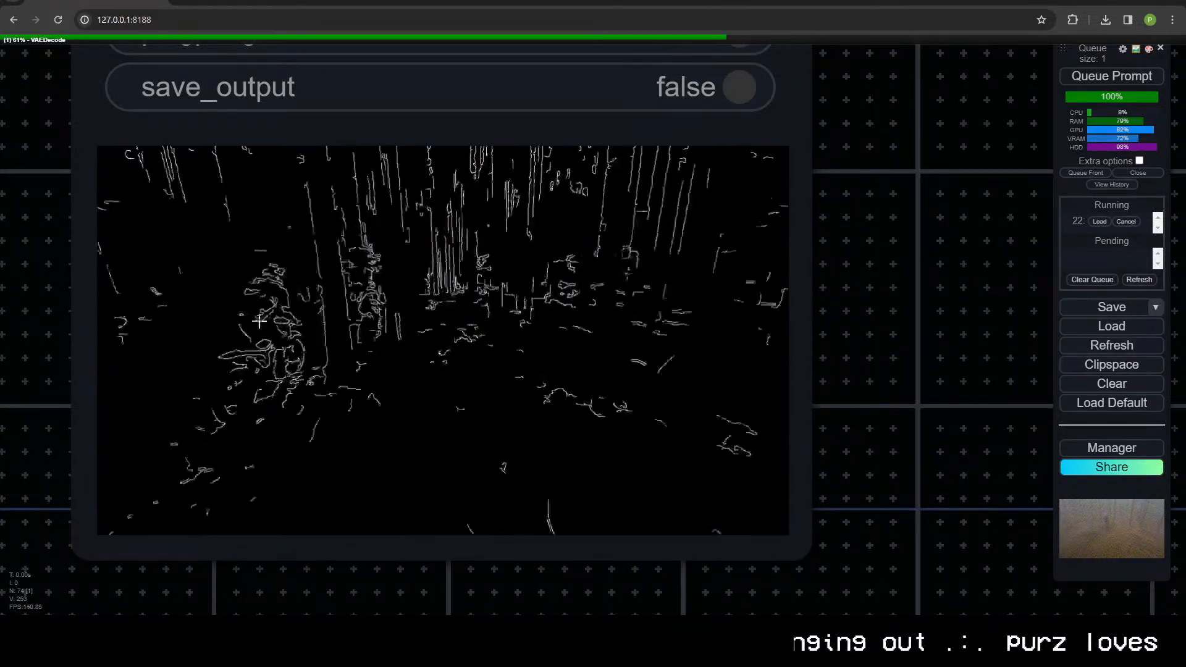
Step: Compare the Canny node's low and high thresholds with the edge detail in the connected video preview
{"action": "scroll", "coordinate": [308, 316], "scroll_direction": "down", "scroll_amount": 6}
{"action": "left_click_drag", "start_coordinate": [429, 96], "coordinate": [567, 458]}
{"action": "left_click_drag", "start_coordinate": [589, 70], "coordinate": [556, 354]}
{"action": "scroll", "coordinate": [556, 356], "scroll_direction": "up", "scroll_amount": 6}
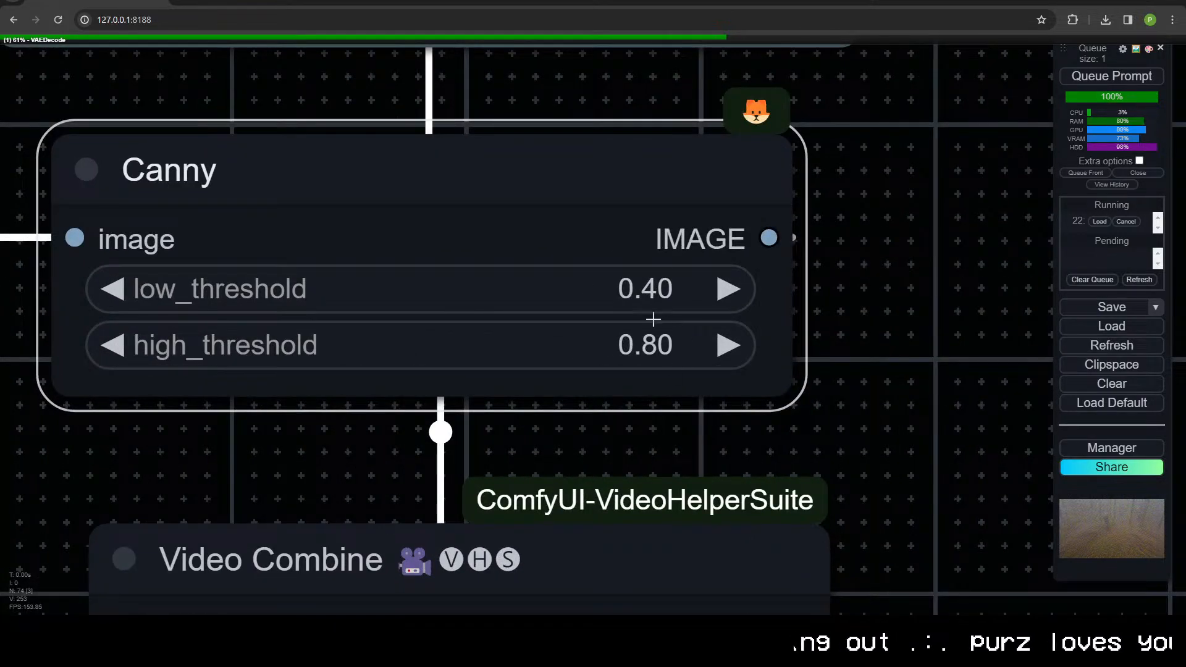
{"action": "scroll", "coordinate": [661, 356], "scroll_direction": "down", "scroll_amount": 6}
{"action": "left_click_drag", "start_coordinate": [665, 400], "coordinate": [659, 198]}
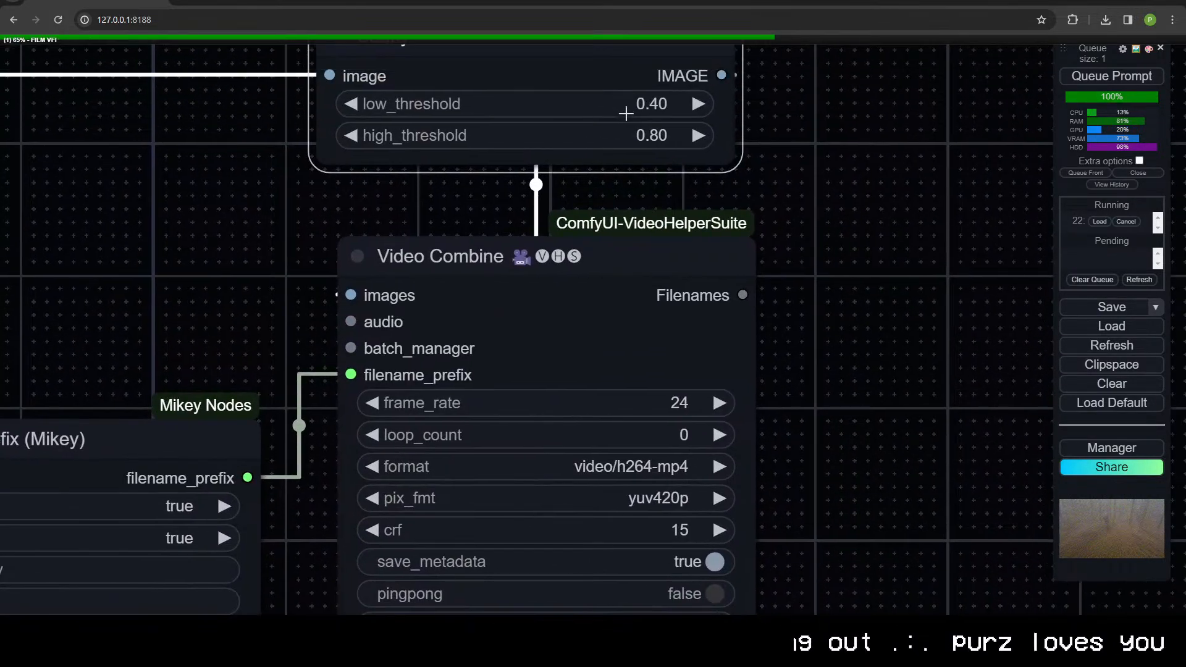
{"action": "left_click_drag", "start_coordinate": [779, 411], "coordinate": [776, 272]}
{"action": "scroll", "coordinate": [777, 308], "scroll_direction": "down", "scroll_amount": 4}
{"action": "left_click_drag", "start_coordinate": [772, 507], "coordinate": [765, 351]}
{"action": "scroll", "coordinate": [662, 379], "scroll_direction": "up", "scroll_amount": 1}
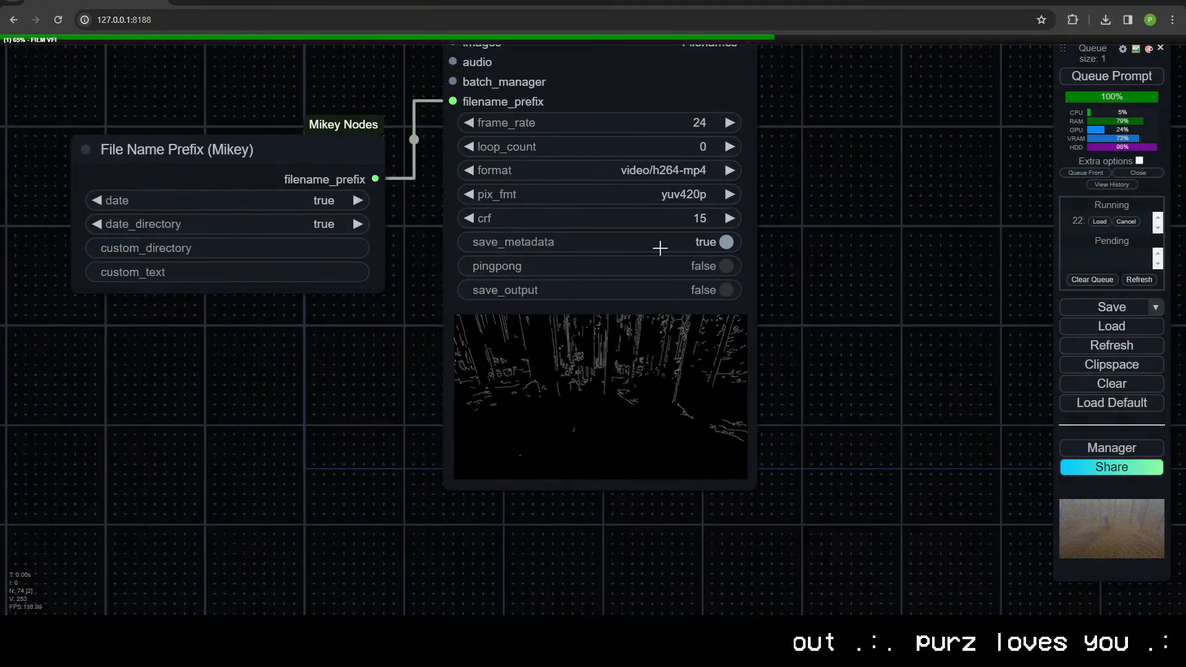
{"action": "scroll", "coordinate": [630, 402], "scroll_direction": "up", "scroll_amount": 5}
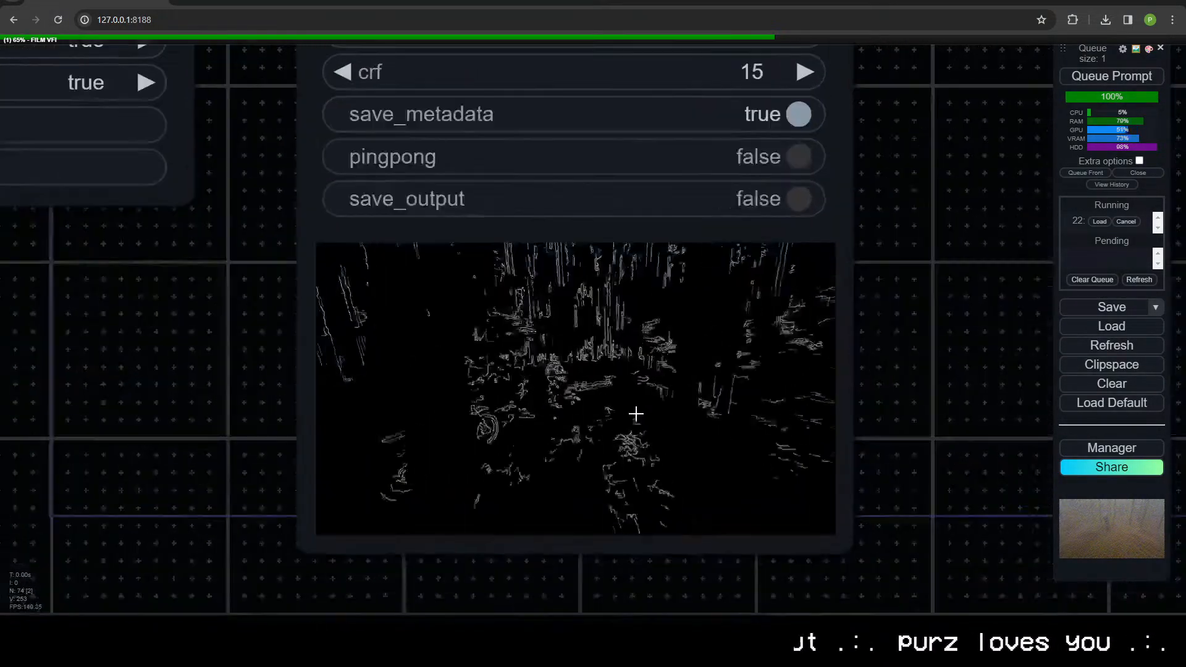
{"action": "scroll", "coordinate": [667, 408], "scroll_direction": "down", "scroll_amount": 4}
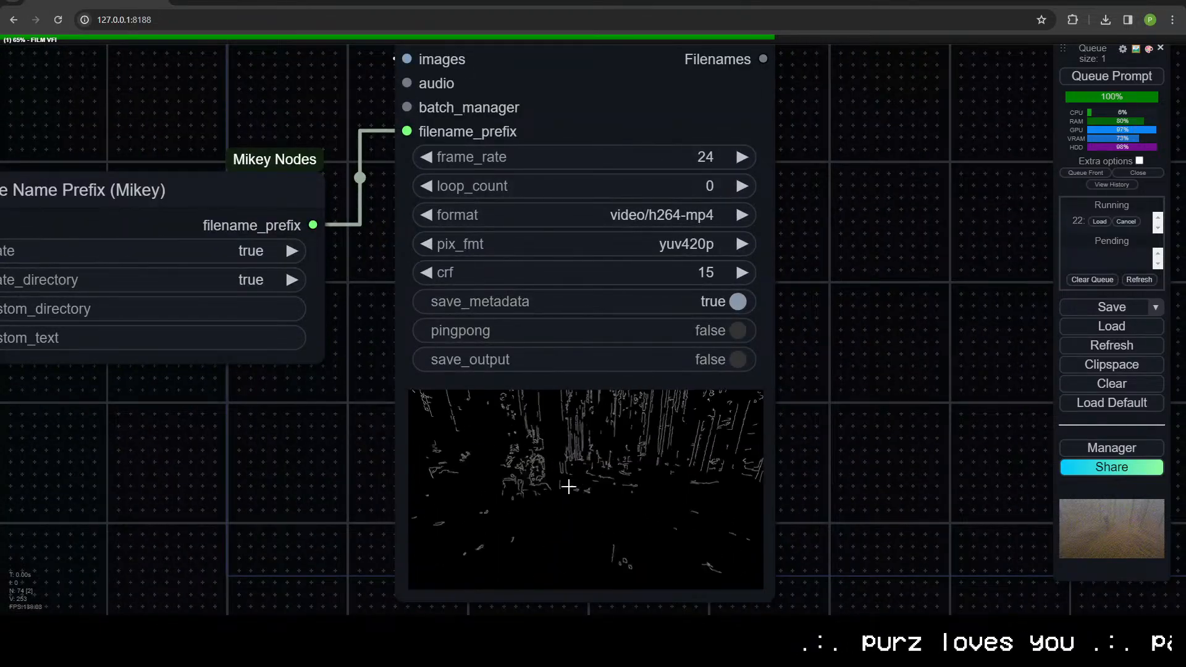
Step: Examine the depth ControlNet branch and the motorcyclist render in the low-resolution pass's Video Combine preview
{"action": "scroll", "coordinate": [746, 346], "scroll_direction": "down", "scroll_amount": 3}
{"action": "left_click_drag", "start_coordinate": [800, 257], "coordinate": [600, 493]}
{"action": "scroll", "coordinate": [657, 241], "scroll_direction": "down", "scroll_amount": 4}
{"action": "left_click_drag", "start_coordinate": [659, 185], "coordinate": [605, 534]}
{"action": "left_click_drag", "start_coordinate": [492, 217], "coordinate": [601, 163]}
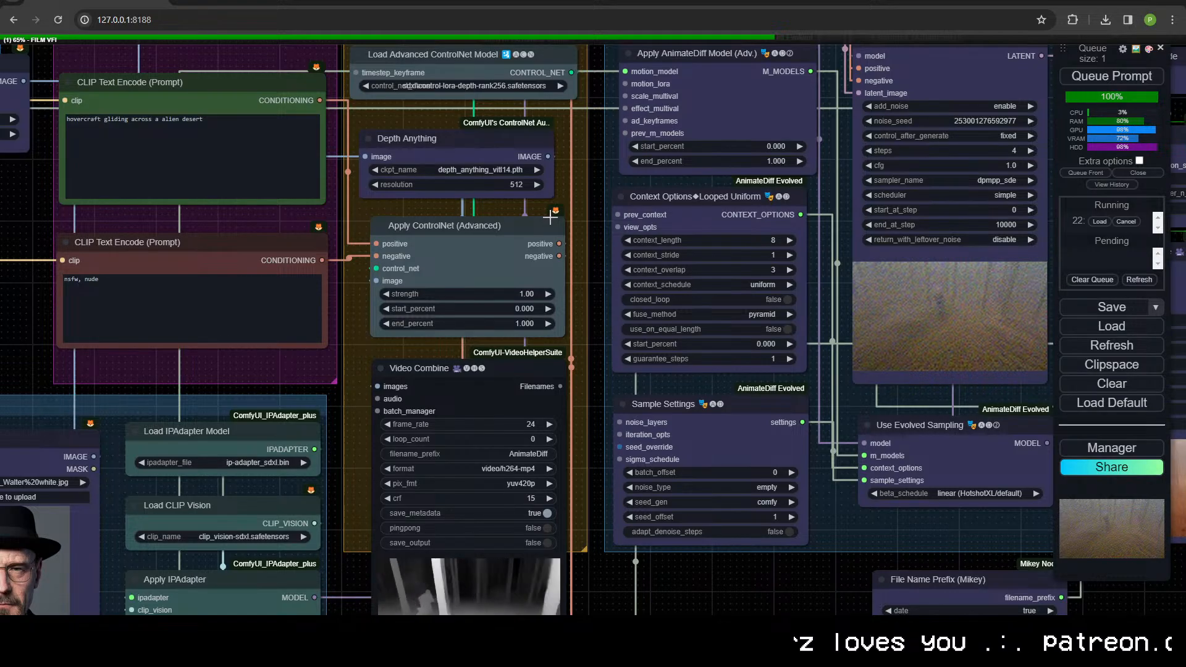
{"action": "scroll", "coordinate": [550, 217], "scroll_direction": "down", "scroll_amount": 5}
{"action": "left_click_drag", "start_coordinate": [962, 498], "coordinate": [546, 463]}
{"action": "scroll", "coordinate": [552, 451], "scroll_direction": "up", "scroll_amount": 13}
{"action": "left_click_drag", "start_coordinate": [613, 385], "coordinate": [431, 527]}
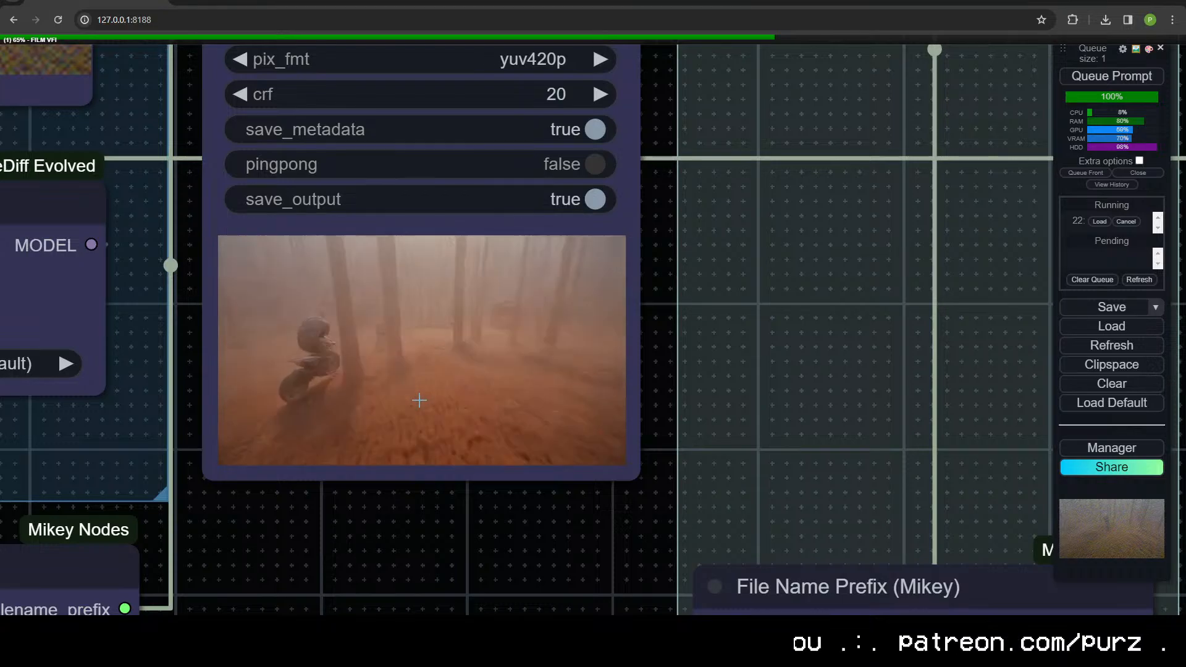
{"action": "scroll", "coordinate": [346, 458], "scroll_direction": "down", "scroll_amount": 5}
{"action": "left_click_drag", "start_coordinate": [465, 520], "coordinate": [624, 578]}
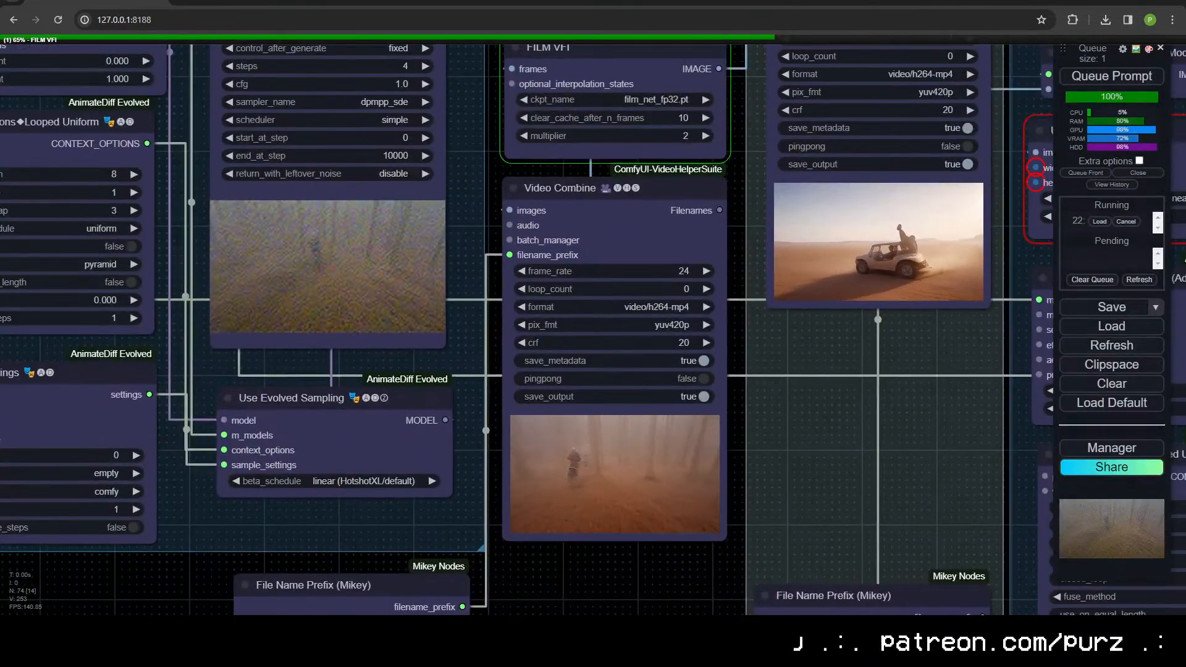
Step: Review the workflow's source video inputs, prompts, IPAdapter settings and ControlNet group
{"action": "scroll", "coordinate": [534, 562], "scroll_direction": "down", "scroll_amount": 3}
{"action": "left_click_drag", "start_coordinate": [506, 517], "coordinate": [968, 555]}
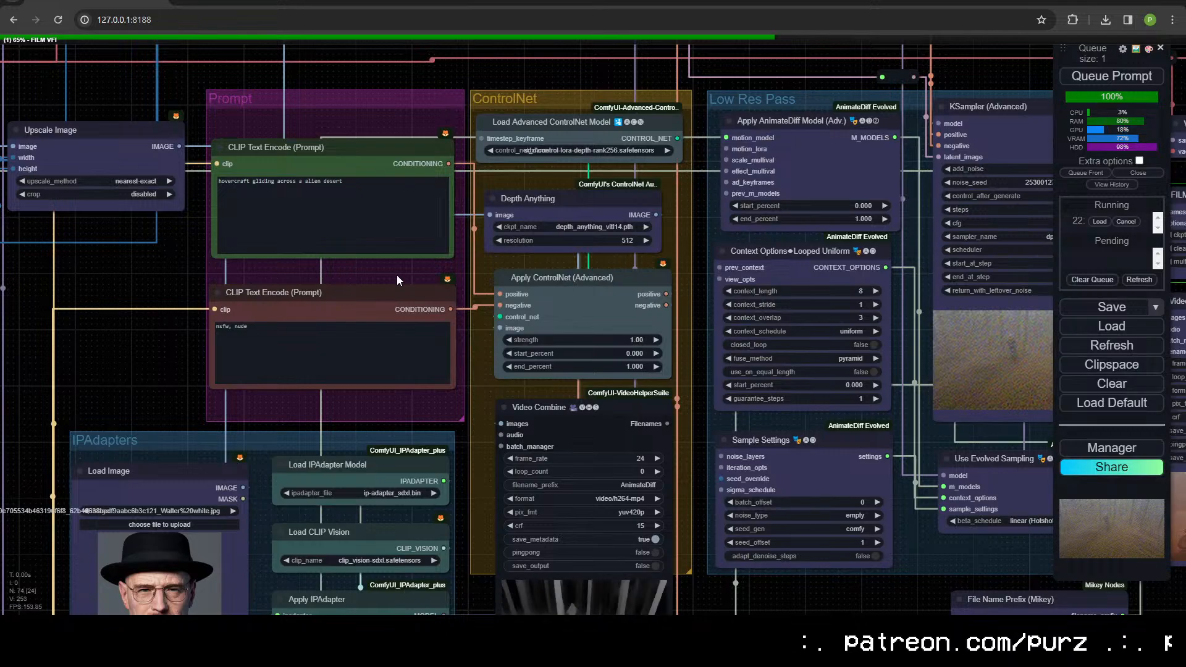
{"action": "left_click_drag", "start_coordinate": [80, 261], "coordinate": [584, 329]}
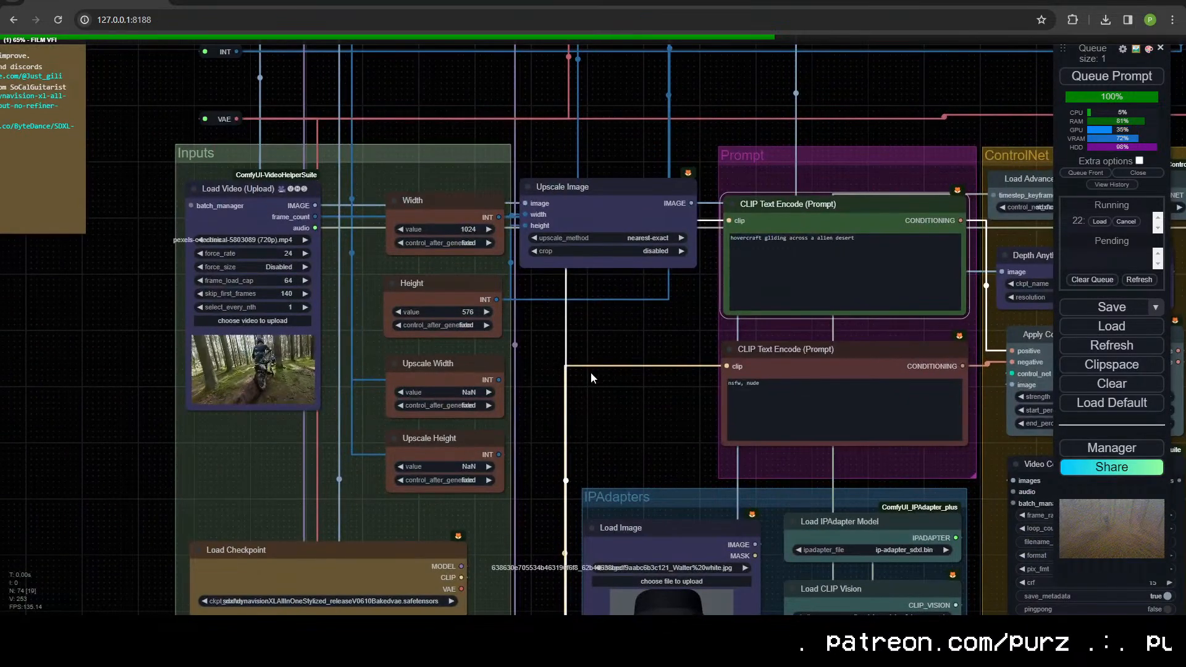
{"action": "left_click_drag", "start_coordinate": [580, 405], "coordinate": [469, 203]}
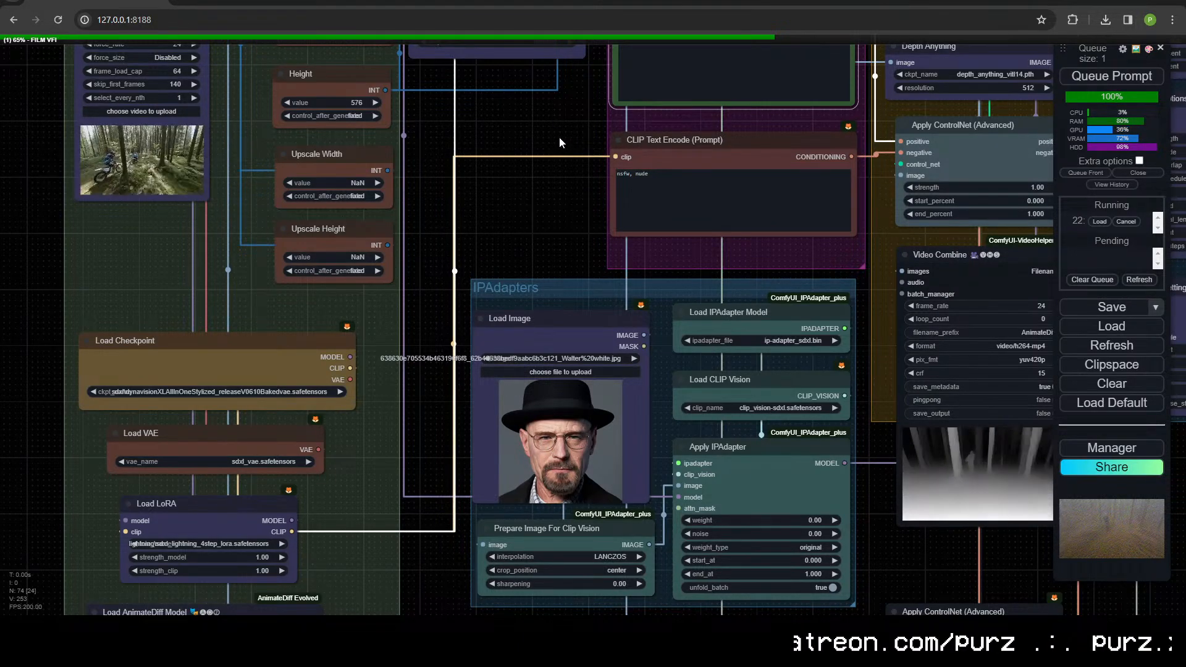
{"action": "left_click_drag", "start_coordinate": [606, 165], "coordinate": [275, 383]}
{"action": "left_click_drag", "start_coordinate": [650, 119], "coordinate": [276, 105]}
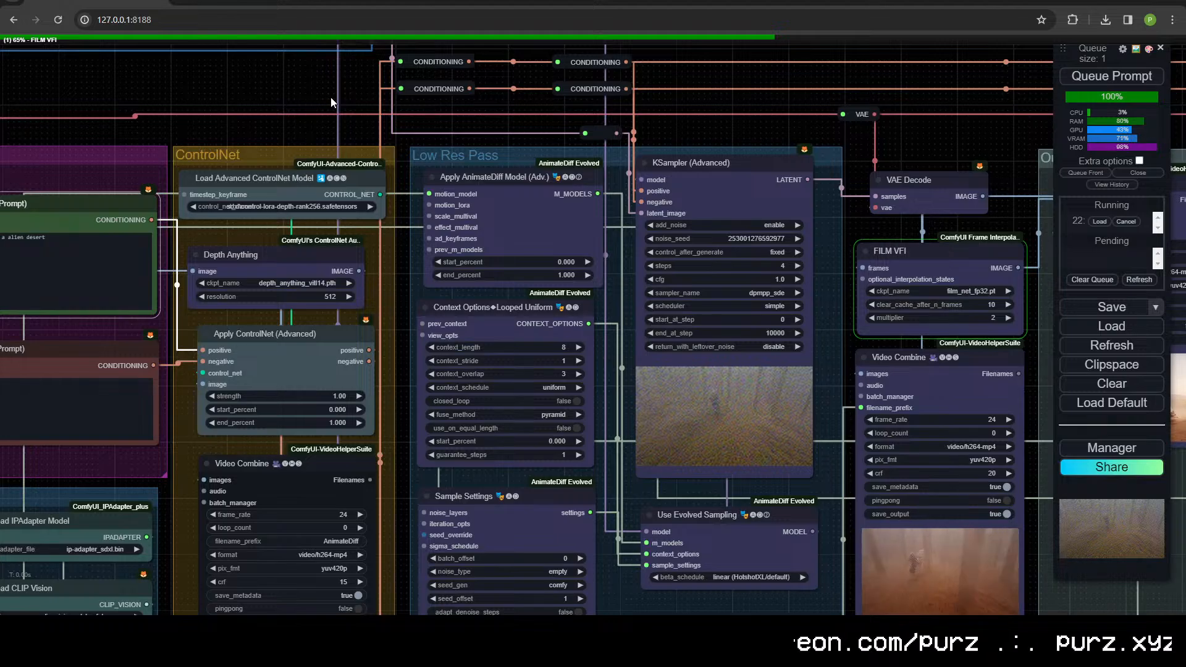
Step: Examine the finished low-resolution motorcyclist render and its FILM-interpolated video output
{"action": "left_click_drag", "start_coordinate": [747, 93], "coordinate": [743, 0]}
{"action": "left_click_drag", "start_coordinate": [492, 541], "coordinate": [585, 105]}
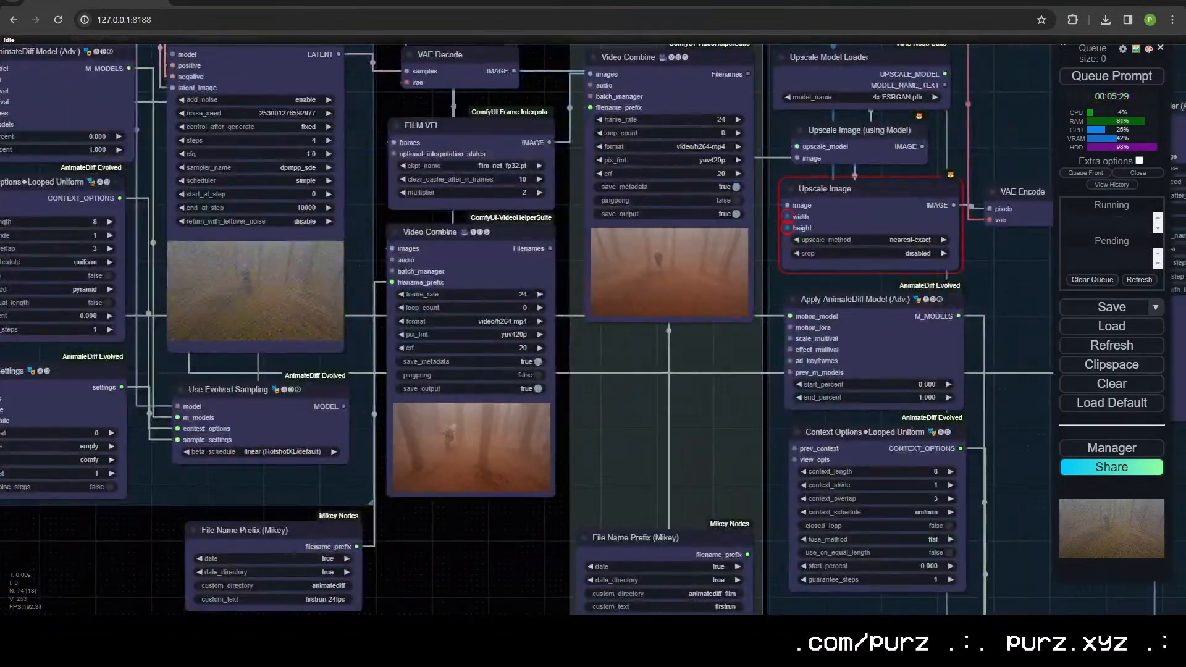
{"action": "left_click_drag", "start_coordinate": [624, 426], "coordinate": [632, 425]}
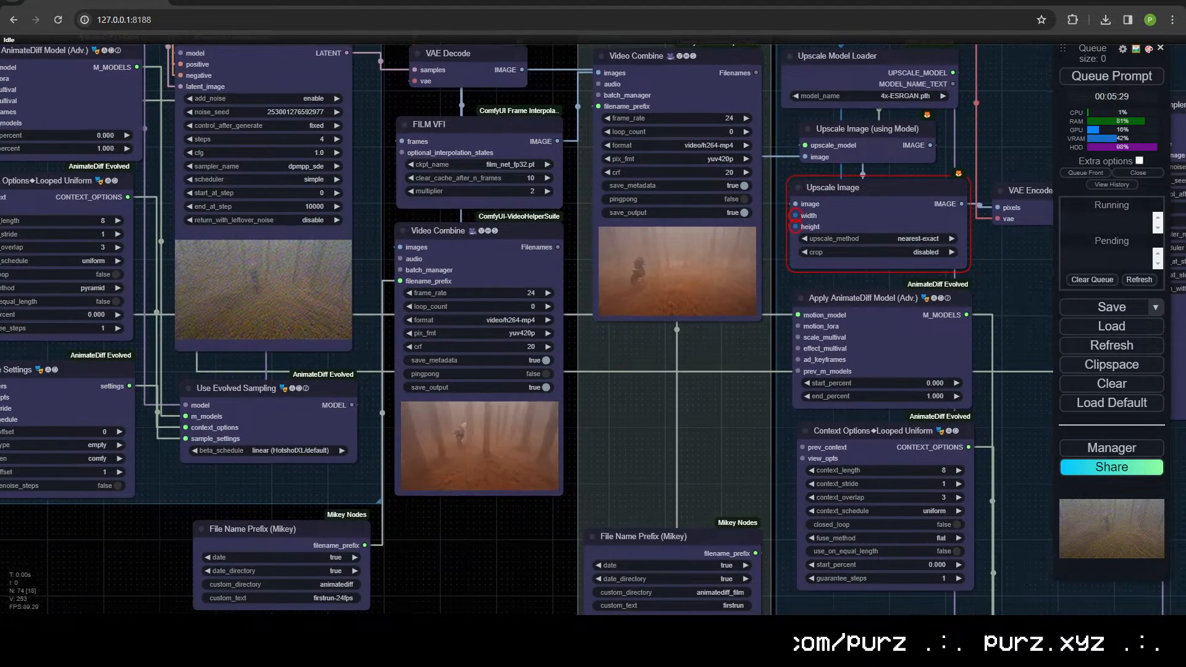
{"action": "scroll", "coordinate": [442, 549], "scroll_direction": "up", "scroll_amount": 5}
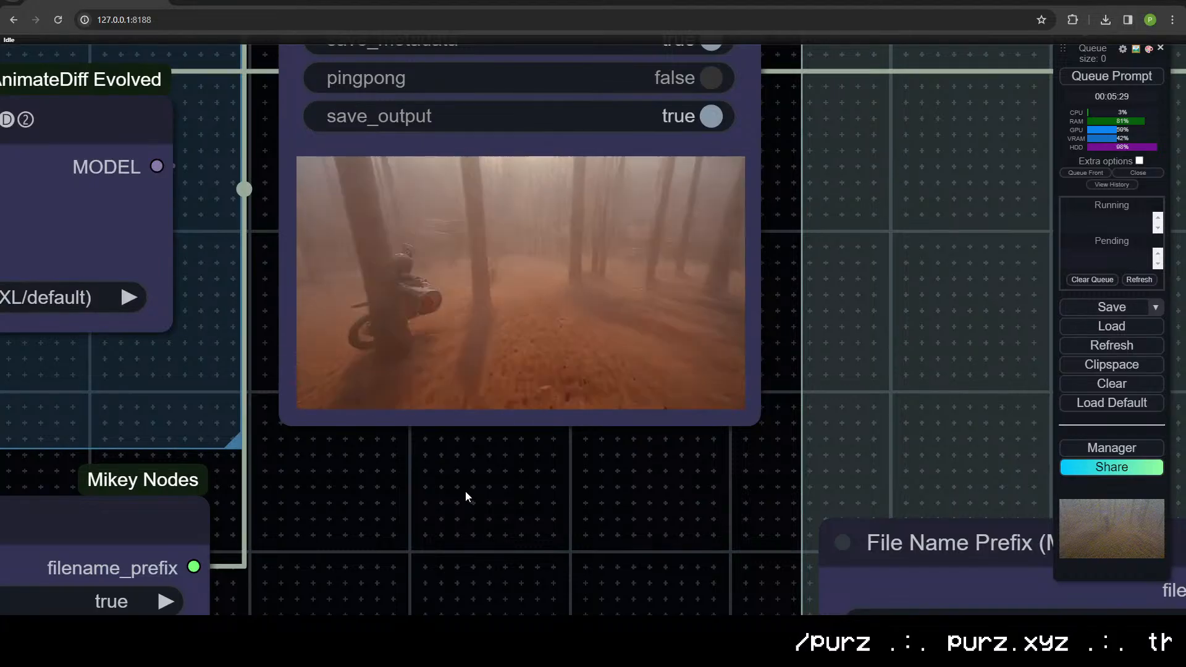
{"action": "scroll", "coordinate": [459, 493], "scroll_direction": "down", "scroll_amount": 6}
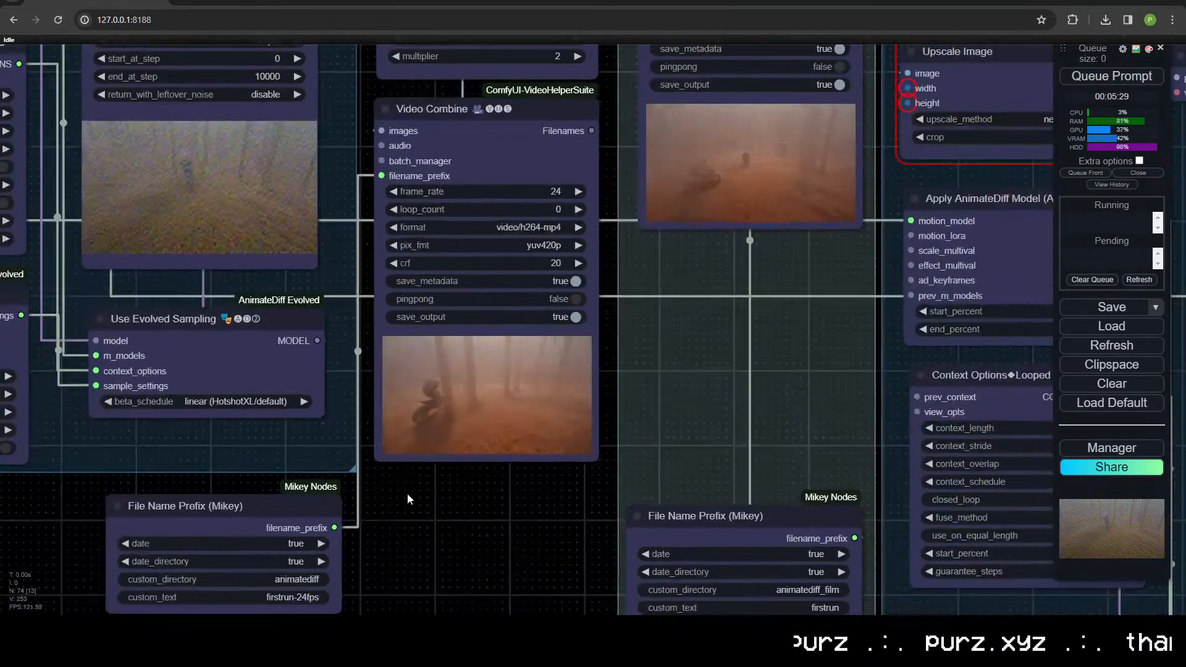
Step: Check the Load Video node's source settings, switch to Pexels and close the motorcyclist video's page
{"action": "left_click_drag", "start_coordinate": [408, 494], "coordinate": [1022, 581]}
{"action": "scroll", "coordinate": [519, 528], "scroll_direction": "down", "scroll_amount": 4}
{"action": "left_click_drag", "start_coordinate": [555, 589], "coordinate": [998, 658]}
{"action": "left_click_drag", "start_coordinate": [110, 357], "coordinate": [603, 357]}
{"action": "scroll", "coordinate": [486, 336], "scroll_direction": "up", "scroll_amount": 5}
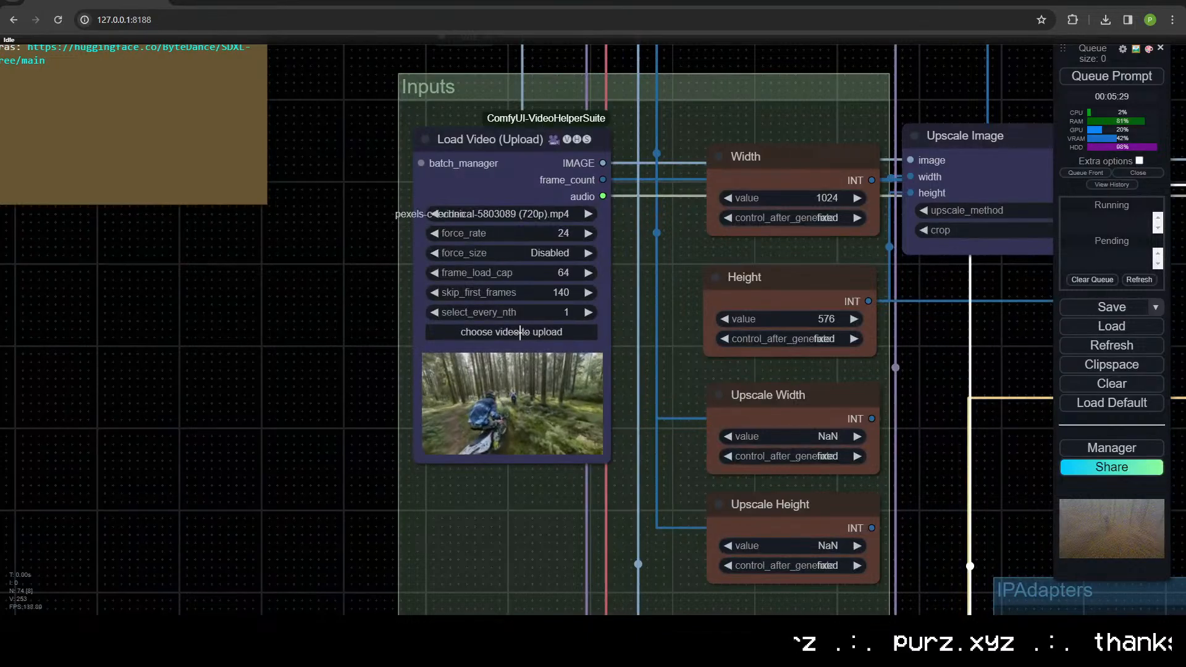
{"action": "left_click", "coordinate": [621, 1]}
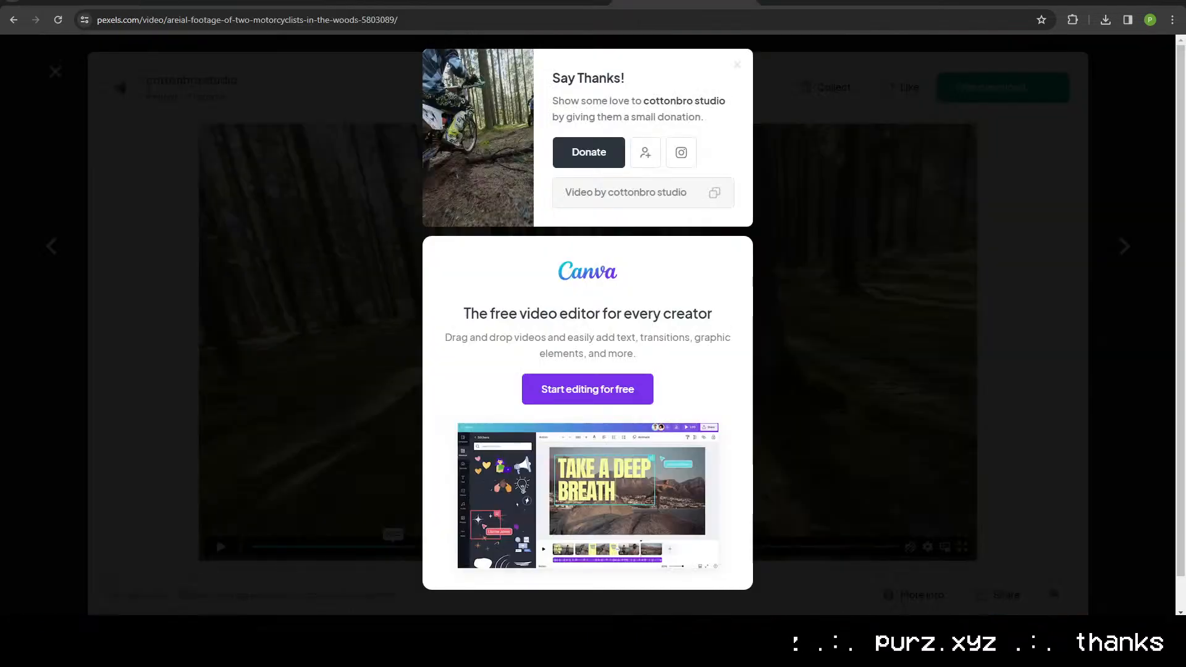
{"action": "left_click", "coordinate": [55, 72]}
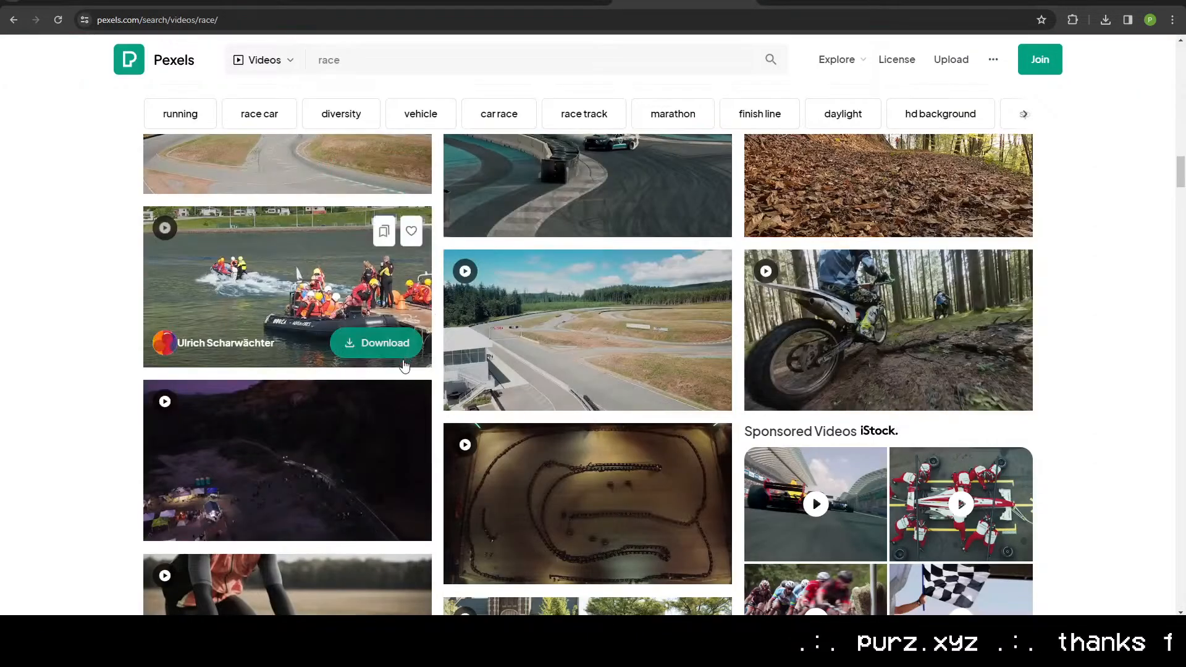
Step: Browse the Pexels race video results for new source footage
{"action": "scroll", "coordinate": [402, 364], "scroll_direction": "down", "scroll_amount": 5}
{"action": "scroll", "coordinate": [402, 367], "scroll_direction": "down", "scroll_amount": 15}
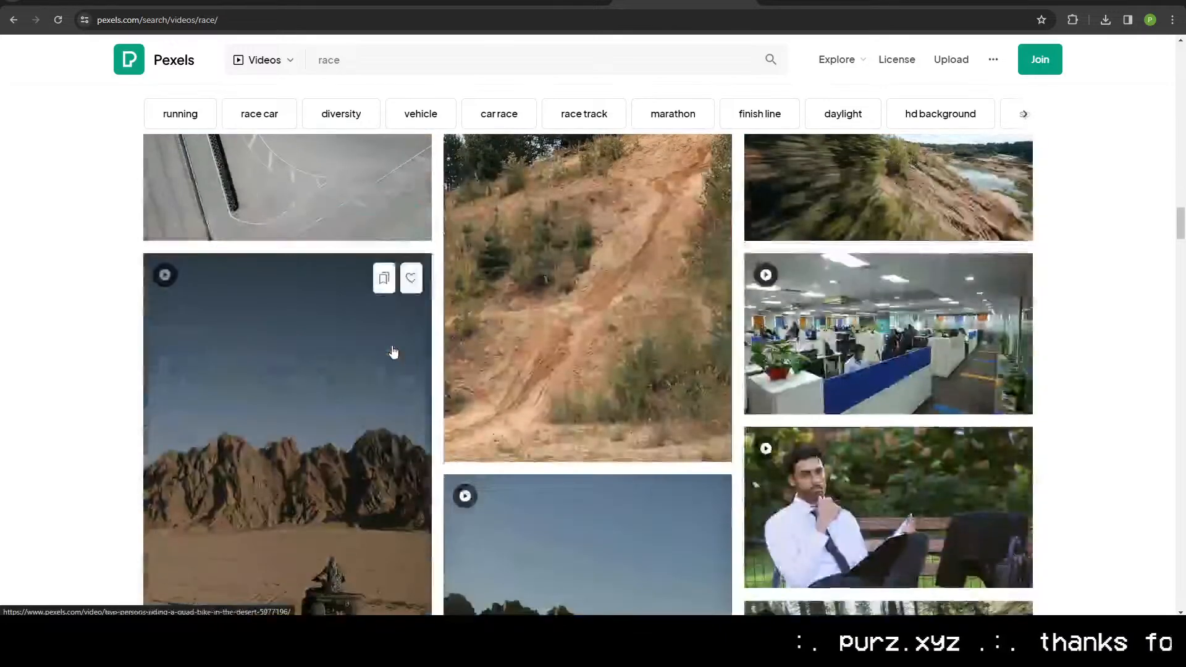
{"action": "scroll", "coordinate": [393, 352], "scroll_direction": "down", "scroll_amount": 8}
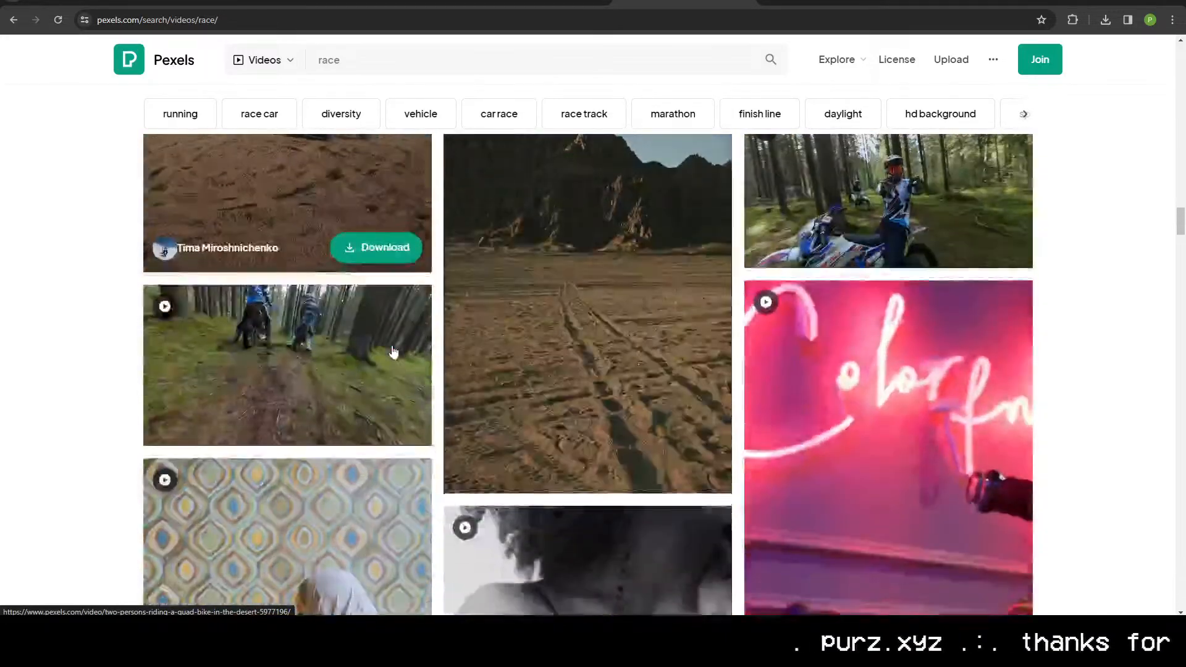
{"action": "scroll", "coordinate": [394, 352], "scroll_direction": "down", "scroll_amount": 3}
{"action": "scroll", "coordinate": [392, 352], "scroll_direction": "up", "scroll_amount": 10}
{"action": "scroll", "coordinate": [392, 351], "scroll_direction": "up", "scroll_amount": 15}
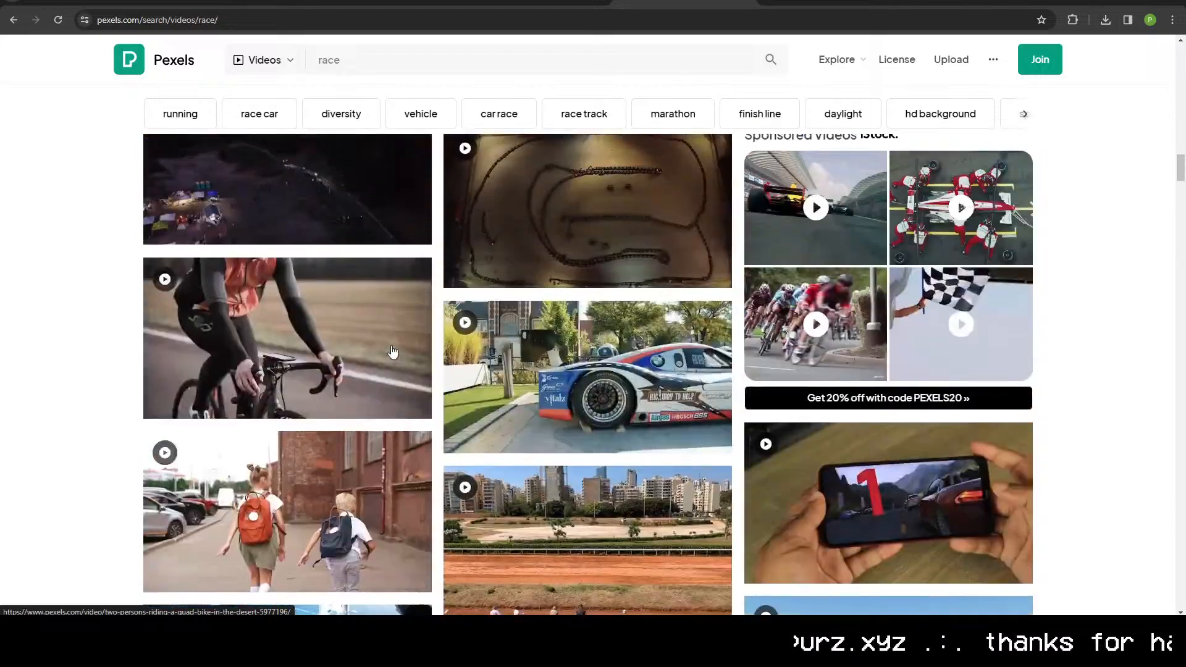
{"action": "scroll", "coordinate": [391, 350], "scroll_direction": "up", "scroll_amount": 1}
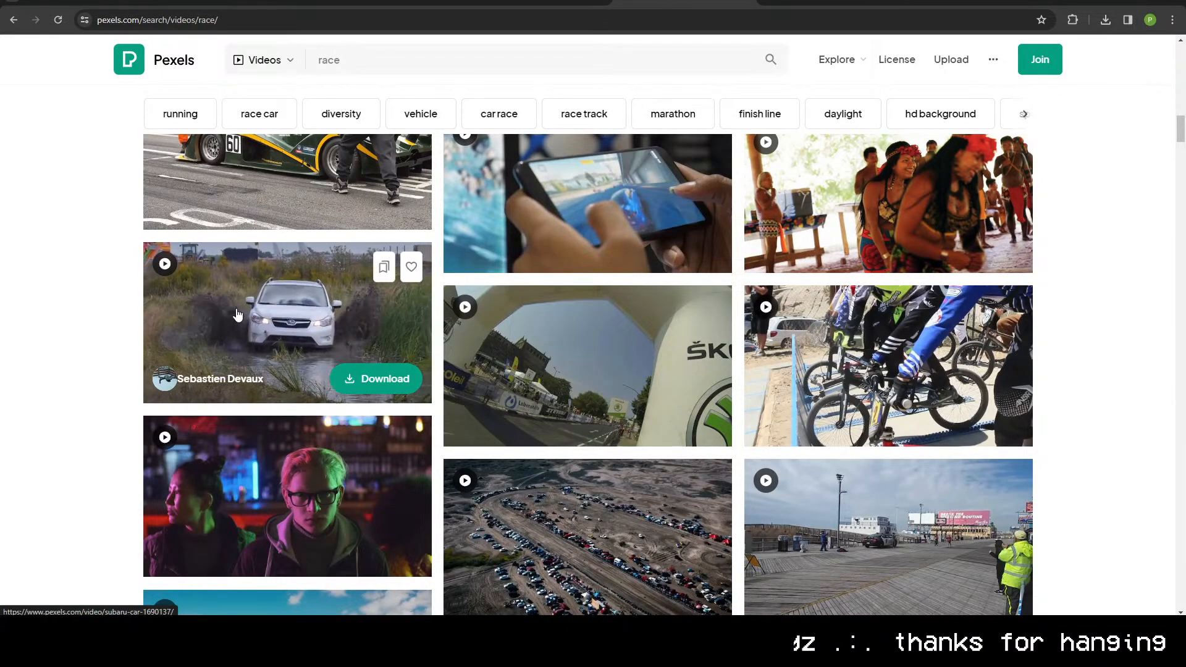
{"action": "scroll", "coordinate": [238, 315], "scroll_direction": "up", "scroll_amount": 5}
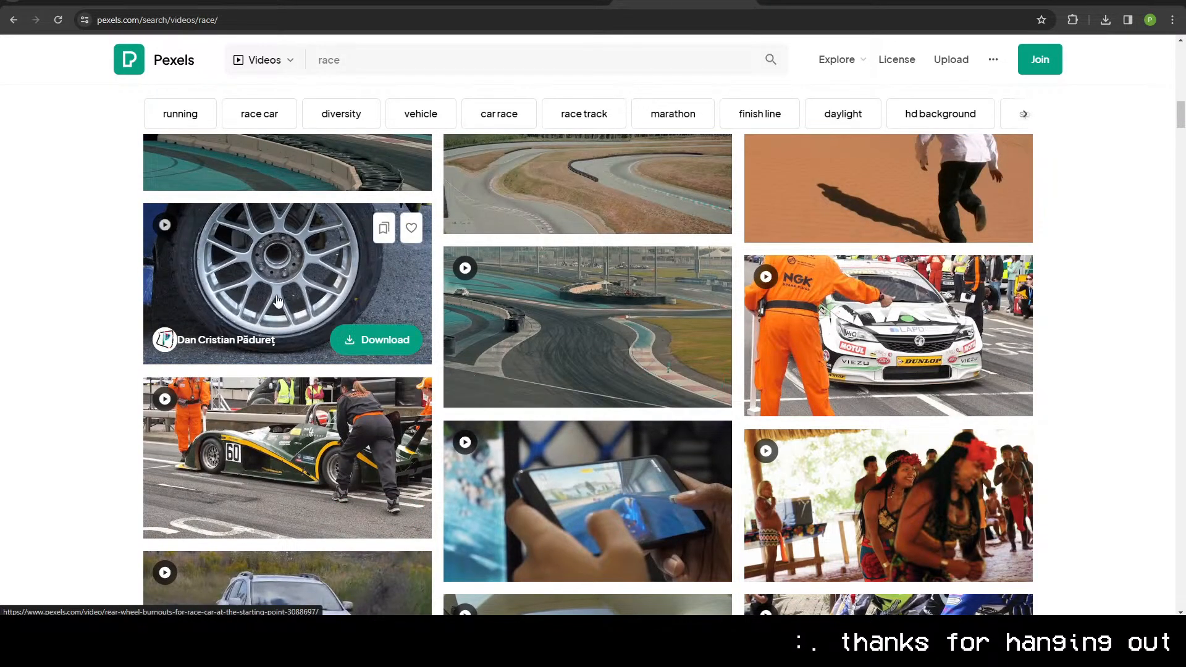
{"action": "scroll", "coordinate": [285, 292], "scroll_direction": "up", "scroll_amount": 4}
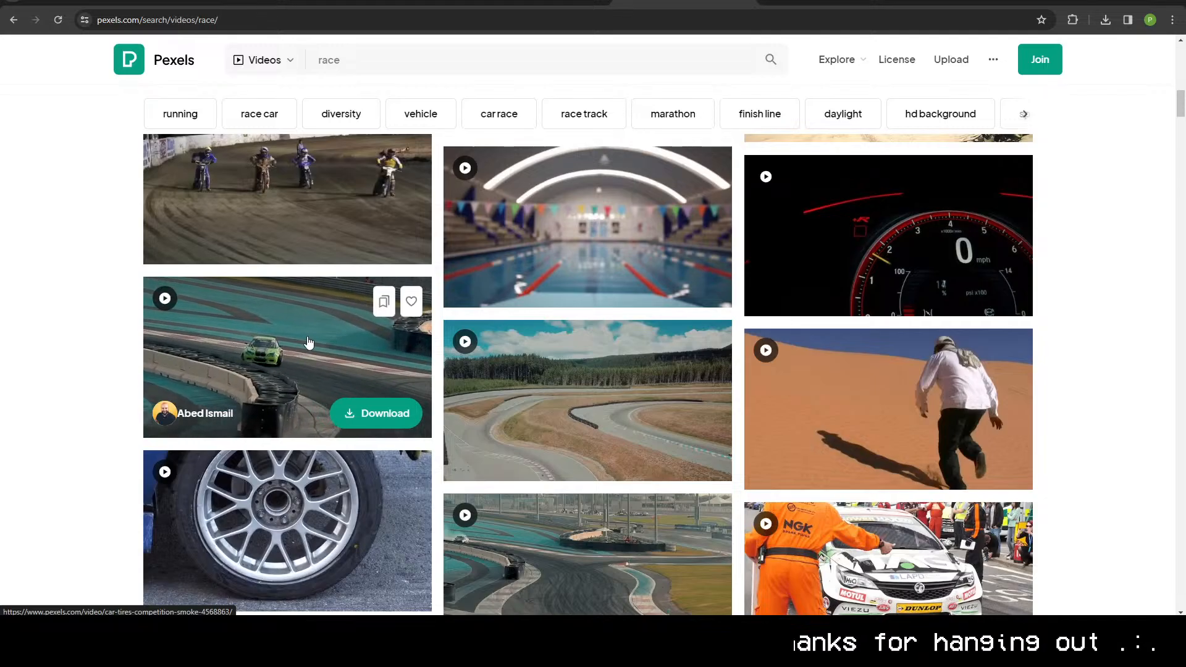
{"action": "scroll", "coordinate": [307, 344], "scroll_direction": "up", "scroll_amount": 15}
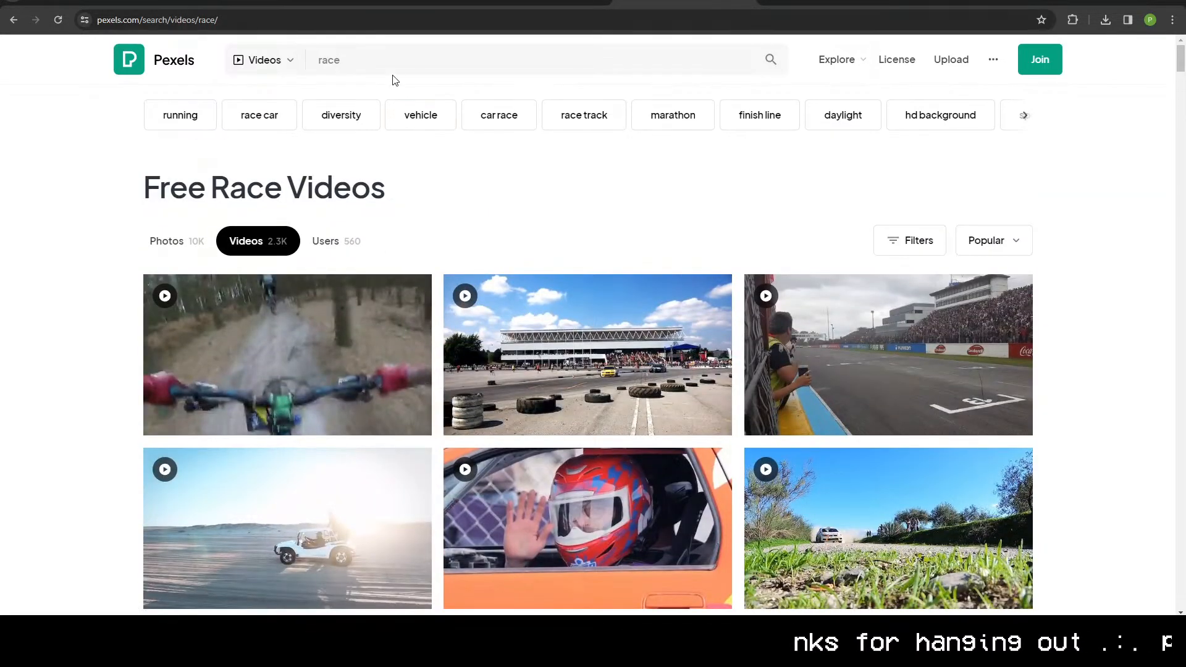
Step: Search Pexels videos for "man running down a hill"
{"action": "left_click", "coordinate": [395, 69]}
{"action": "type", "text": "man runni"}
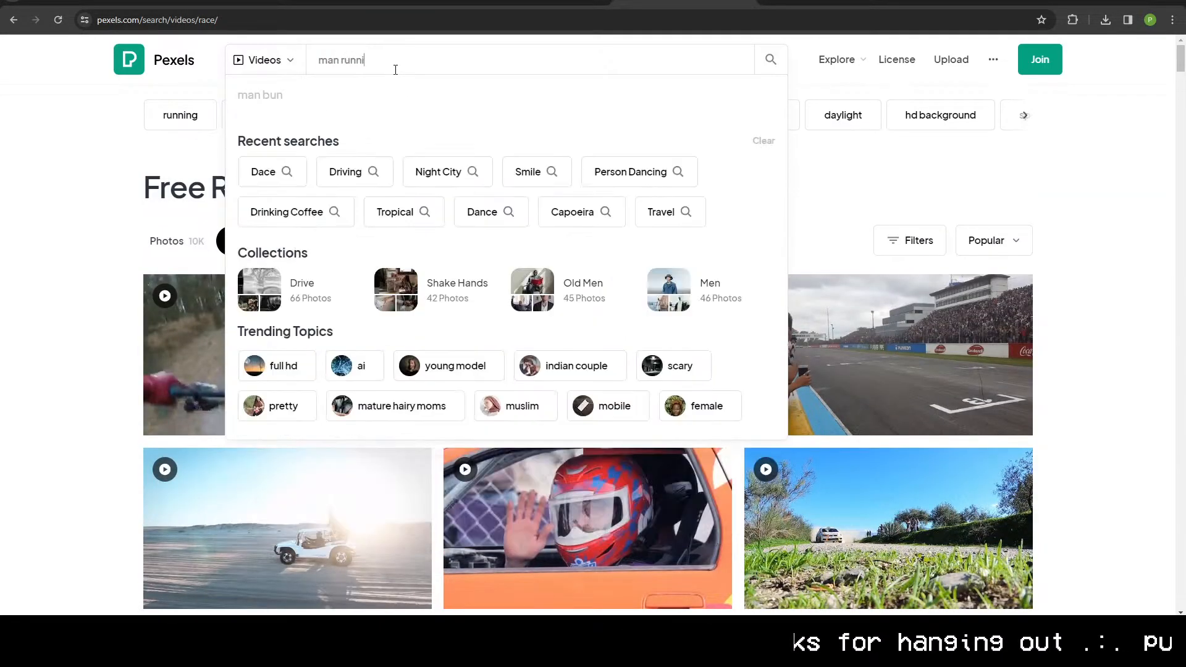
{"action": "type", "text": "ng down a hill"}
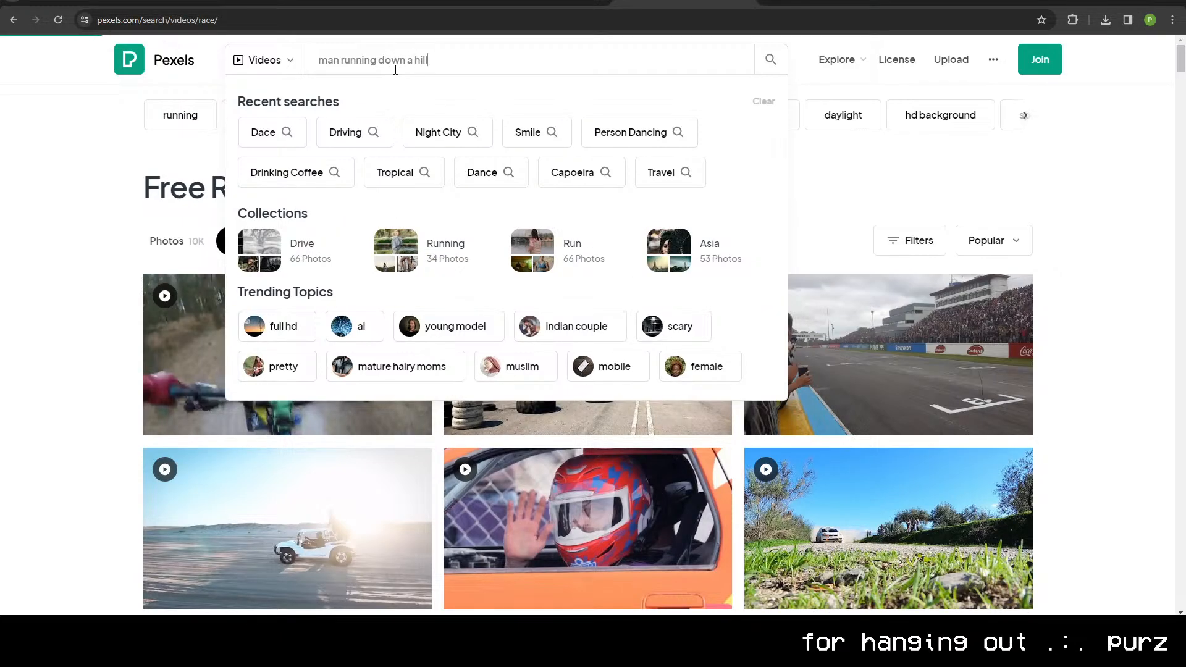
{"action": "key", "text": "Return"}
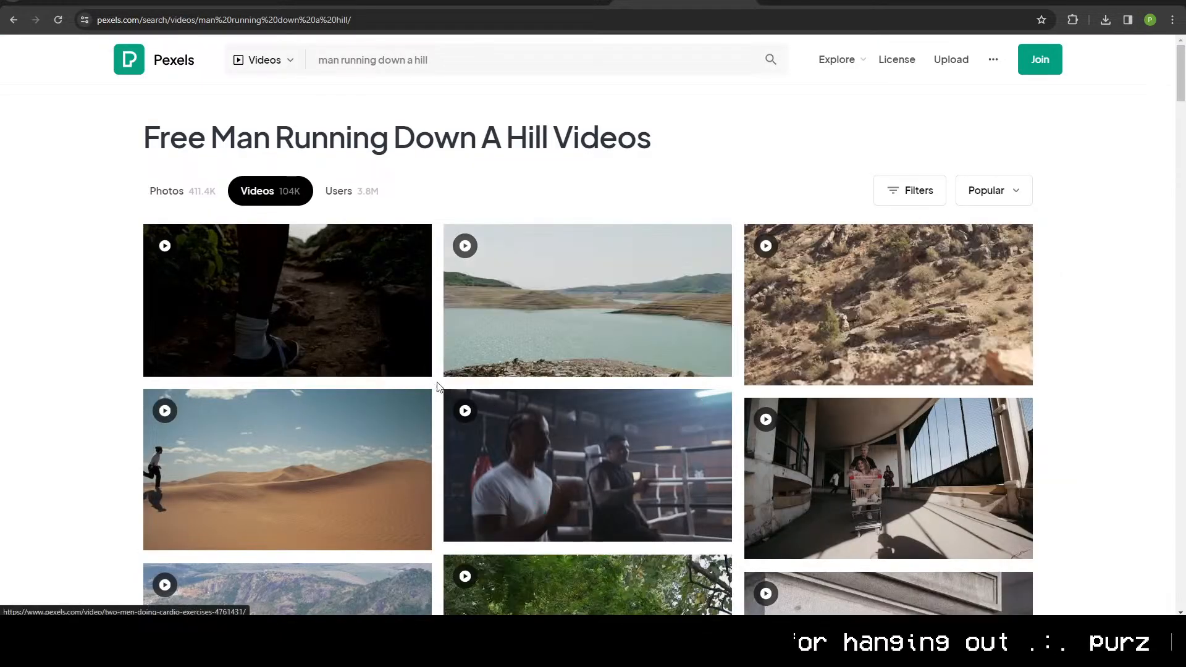
Step: Look through the running footage results and open the "Man Running on Footpath in Mountains" video
{"action": "scroll", "coordinate": [339, 351], "scroll_direction": "down", "scroll_amount": 4}
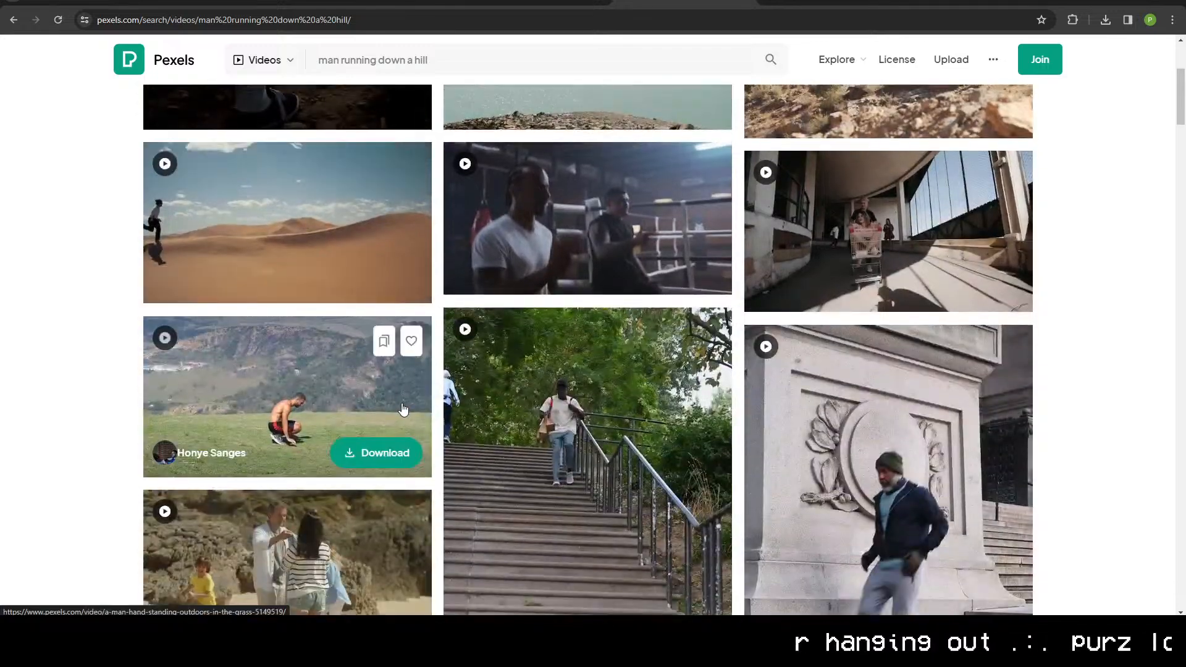
{"action": "scroll", "coordinate": [403, 413], "scroll_direction": "down", "scroll_amount": 2}
{"action": "scroll", "coordinate": [402, 408], "scroll_direction": "up", "scroll_amount": 5}
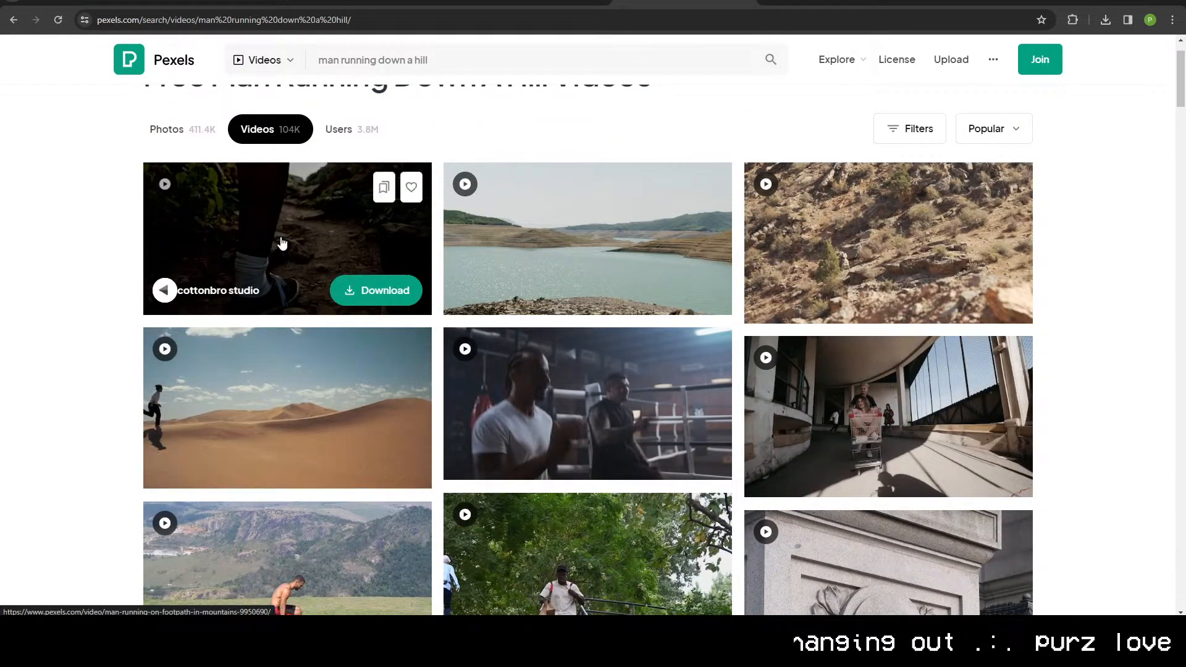
{"action": "left_click", "coordinate": [306, 231]}
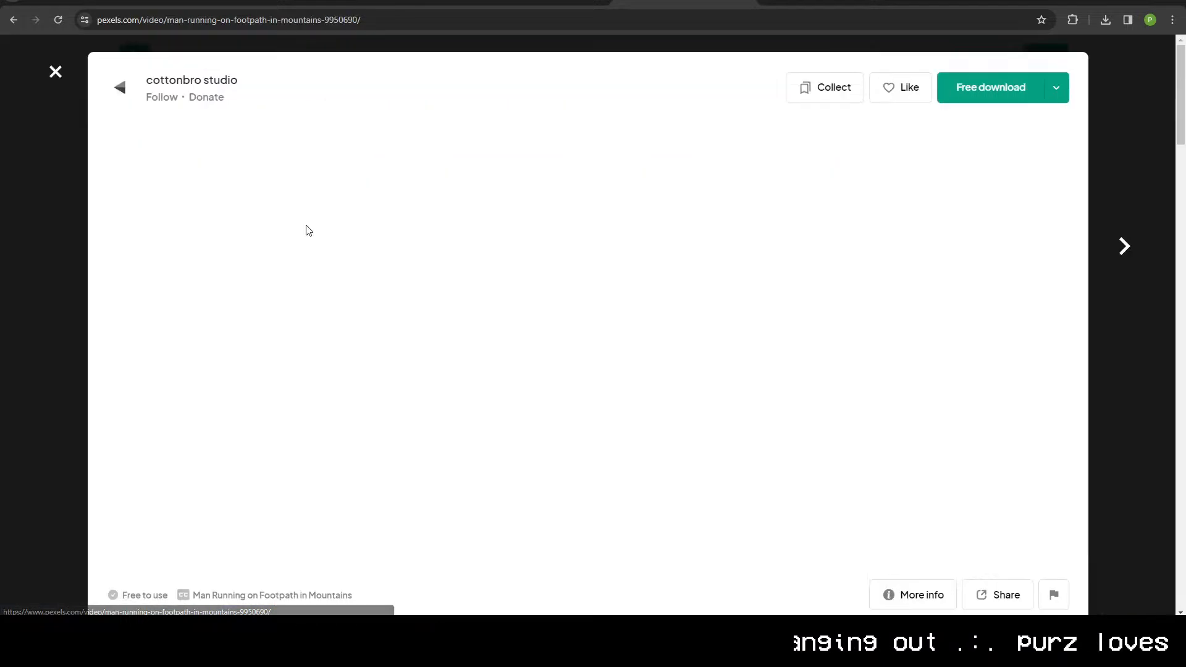
Step: Look through the following running videos as far as "Group of People Racing" and return to the search results
{"action": "key", "text": "Right"}
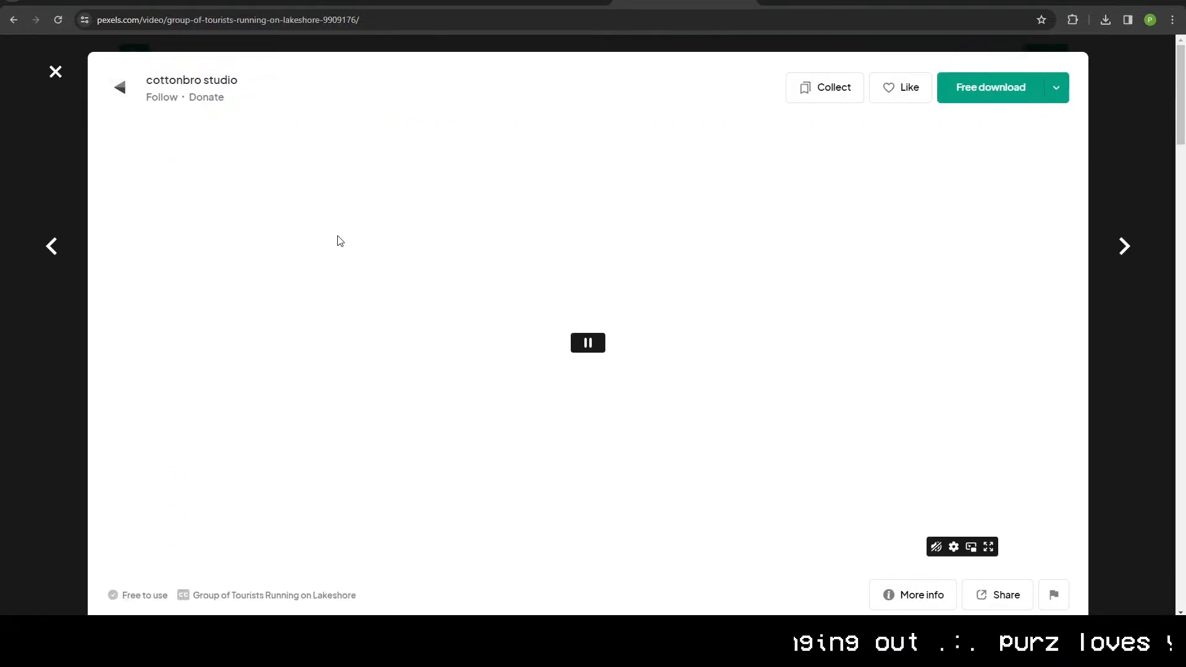
{"action": "key", "text": "Right"}
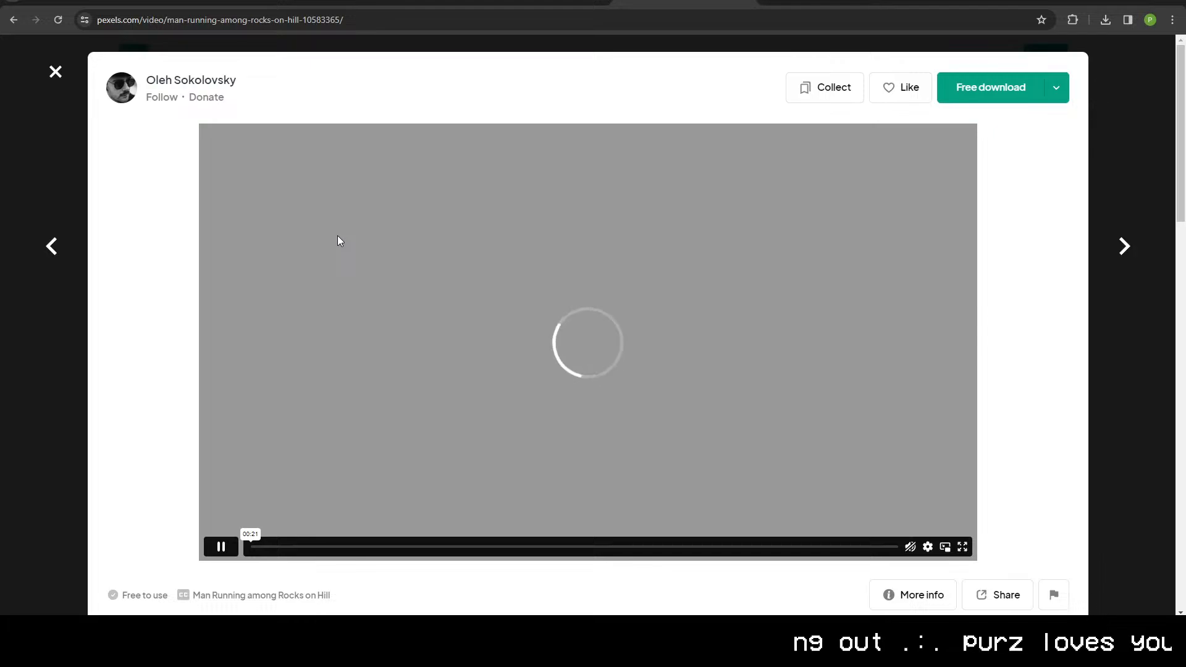
{"action": "key", "text": "Right"}
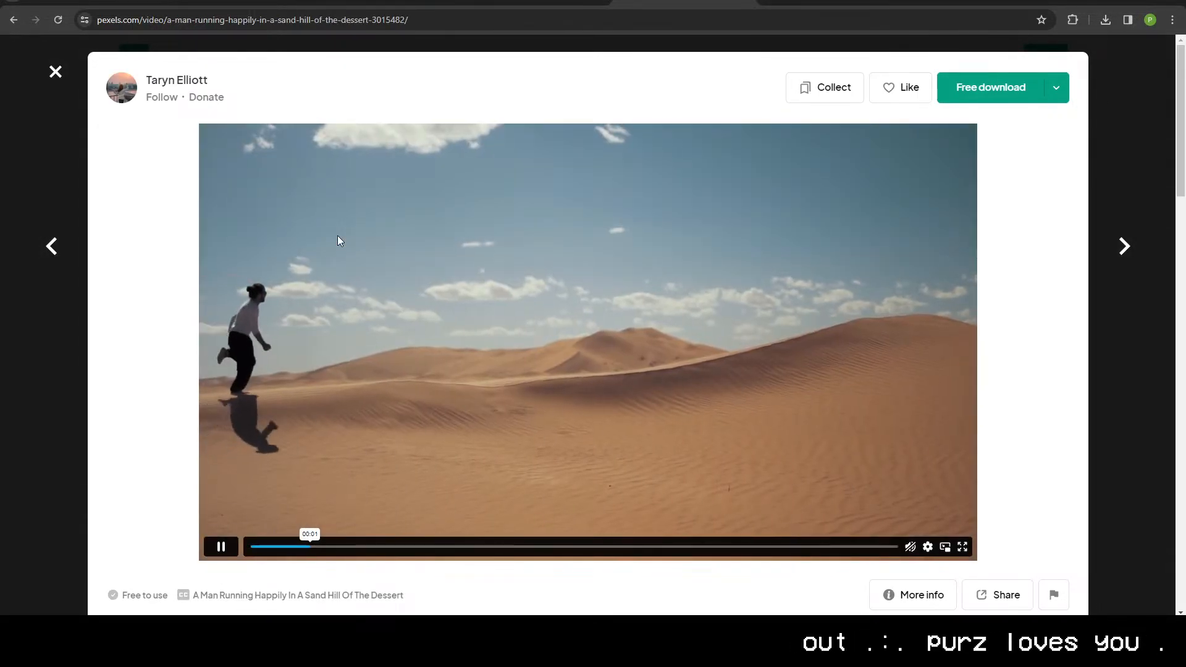
{"action": "key", "text": "Right"}
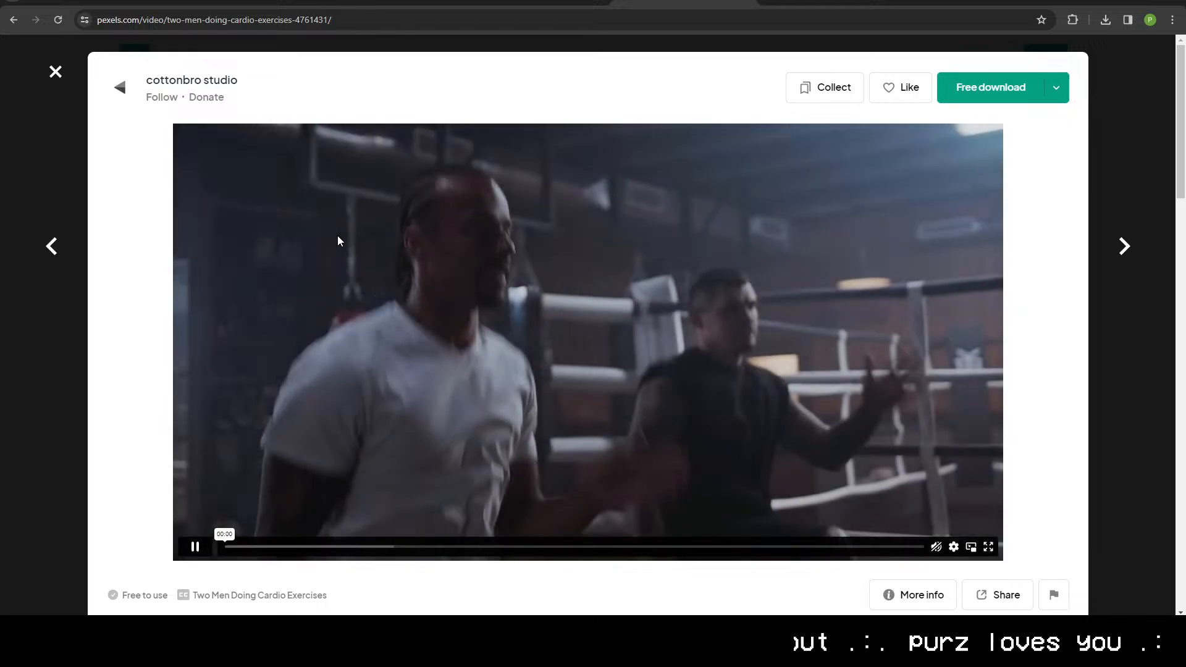
{"action": "key", "text": "Right"}
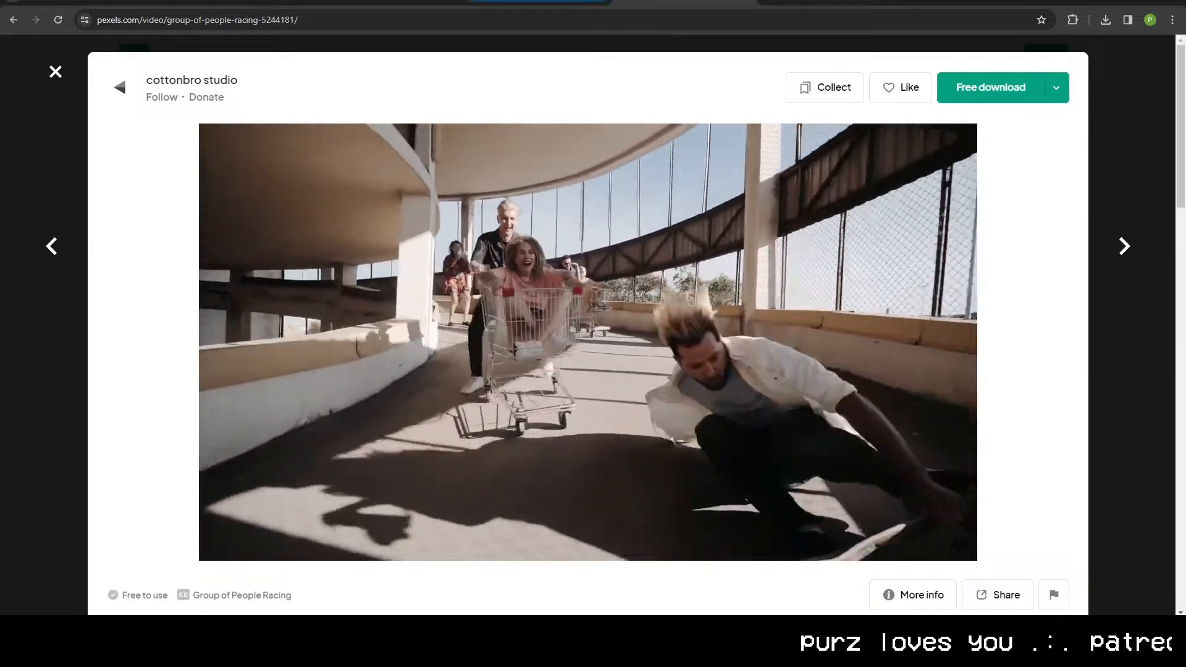
{"action": "key", "text": "ctrl+l"}
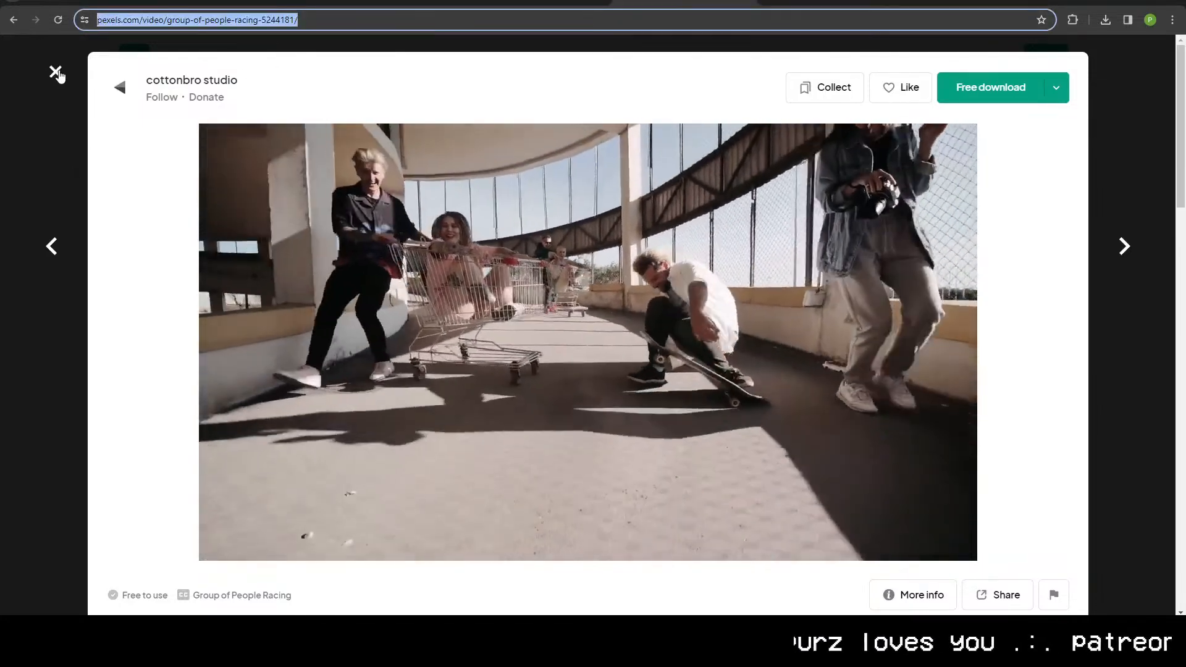
{"action": "left_click", "coordinate": [55, 72]}
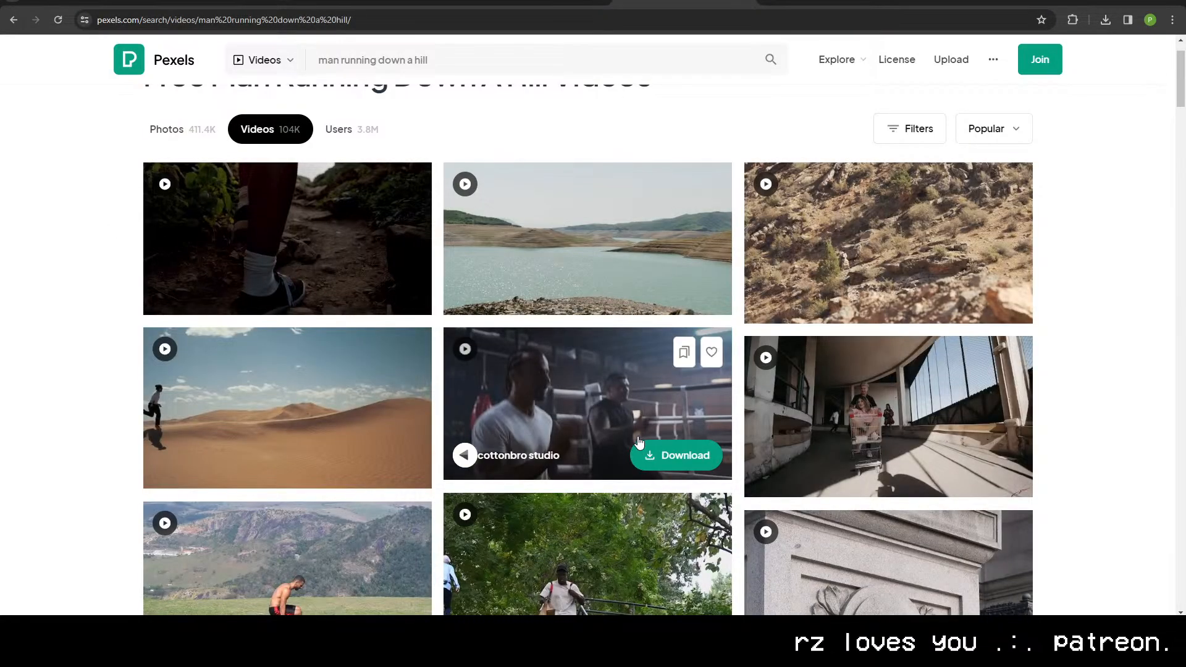
Step: Download the "Group of People Racing" video in HD 1280×720 and show the downloaded file in its folder
{"action": "left_click", "coordinate": [890, 401]}
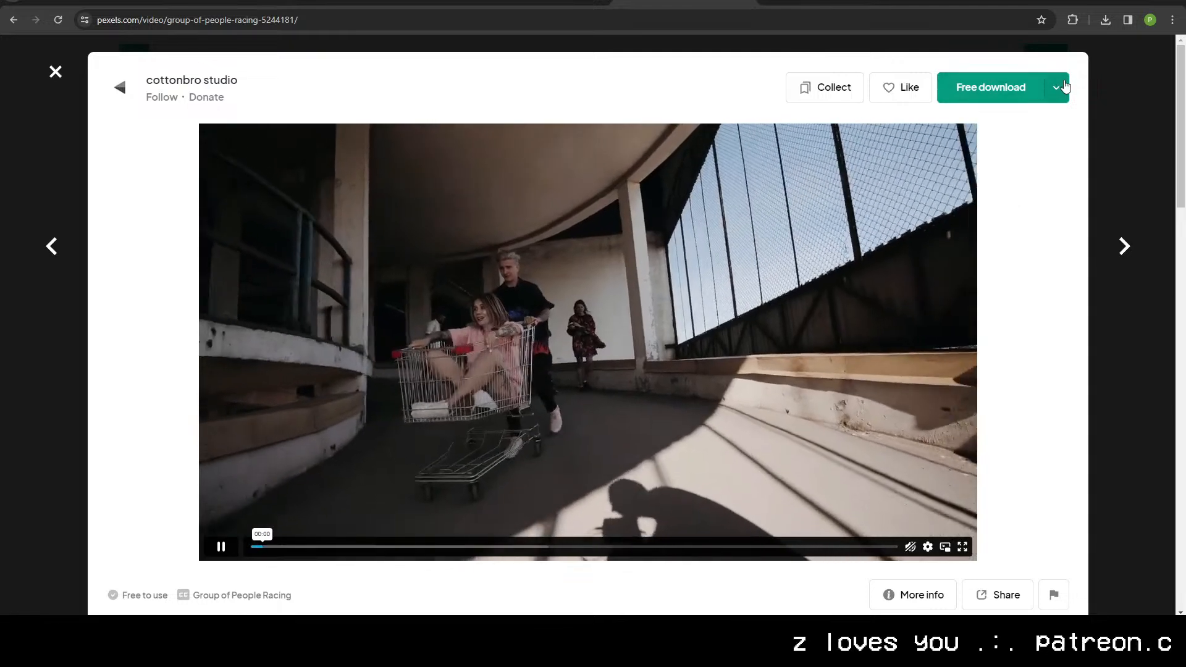
{"action": "left_click", "coordinate": [1056, 87]}
{"action": "left_click", "coordinate": [970, 262]}
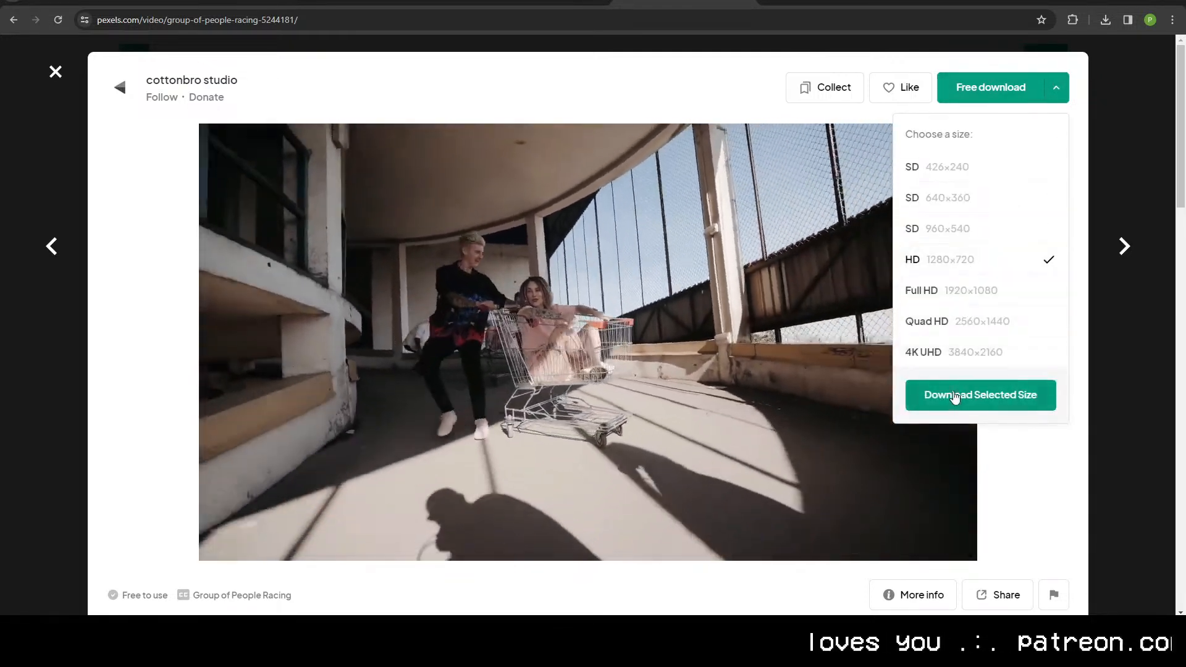
{"action": "left_click", "coordinate": [956, 398]}
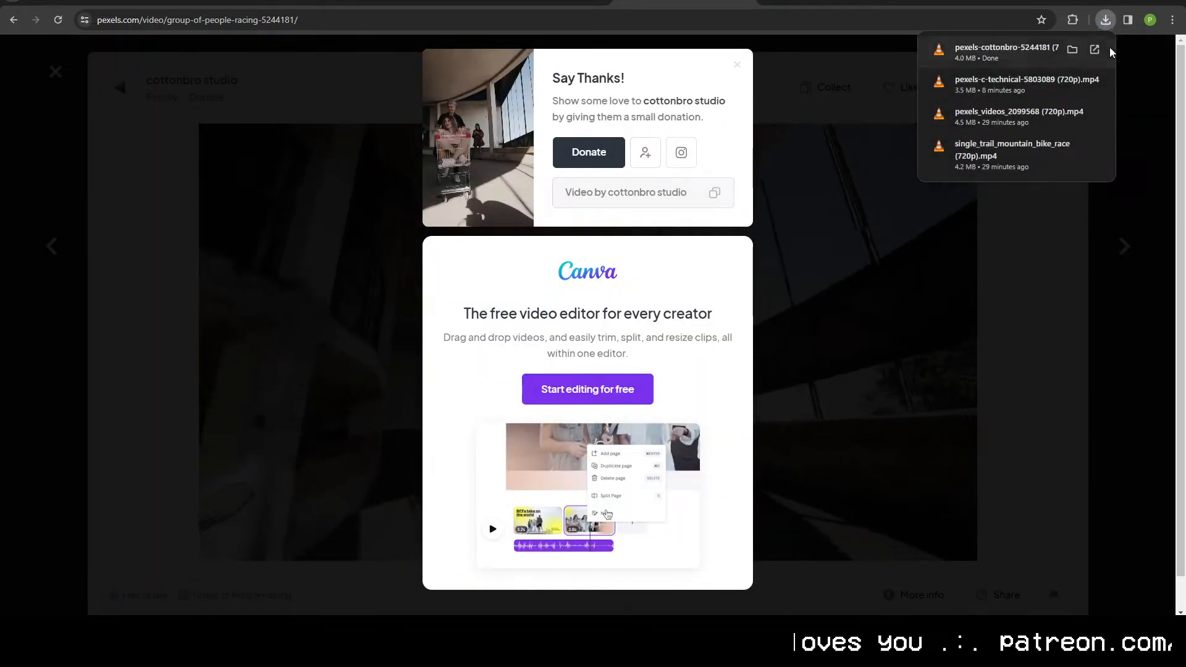
{"action": "left_click", "coordinate": [1072, 50]}
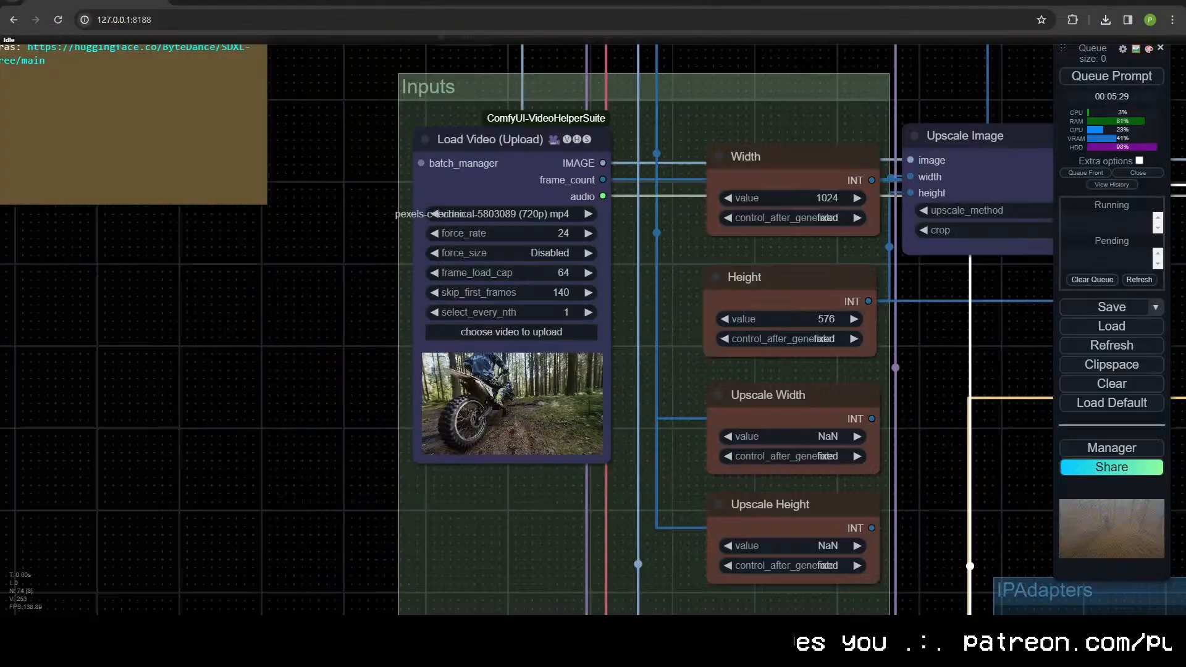
{"action": "left_click", "coordinate": [448, 331]}
{"action": "double_click", "coordinate": [265, 91]}
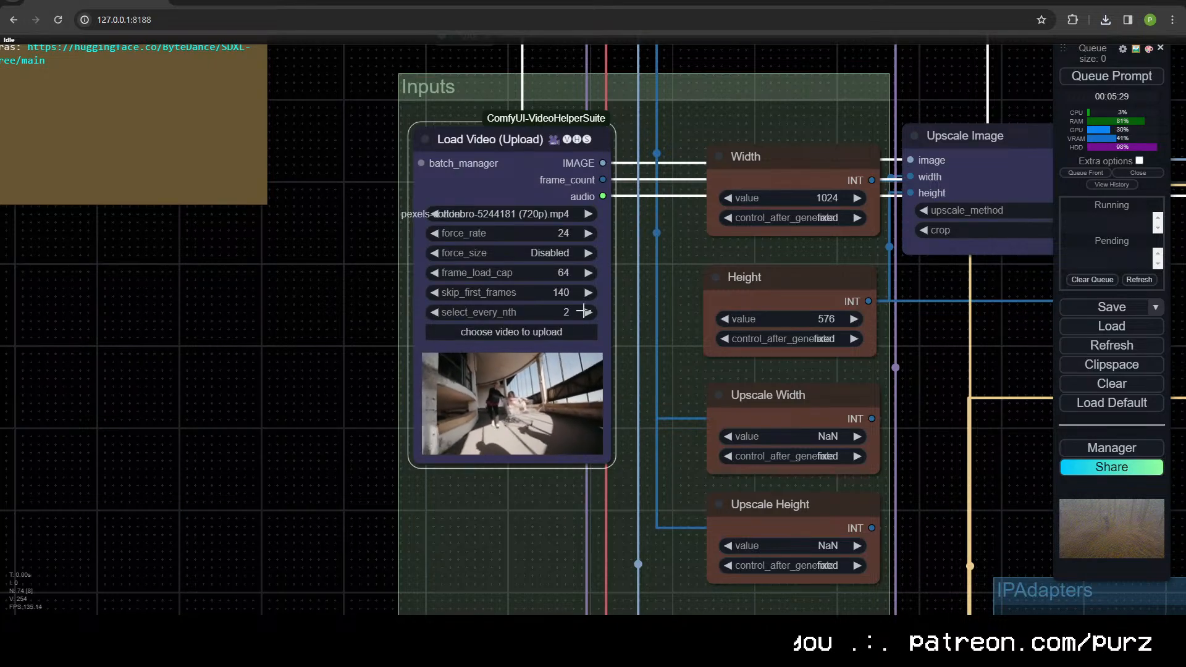
{"action": "left_click", "coordinate": [548, 291]}
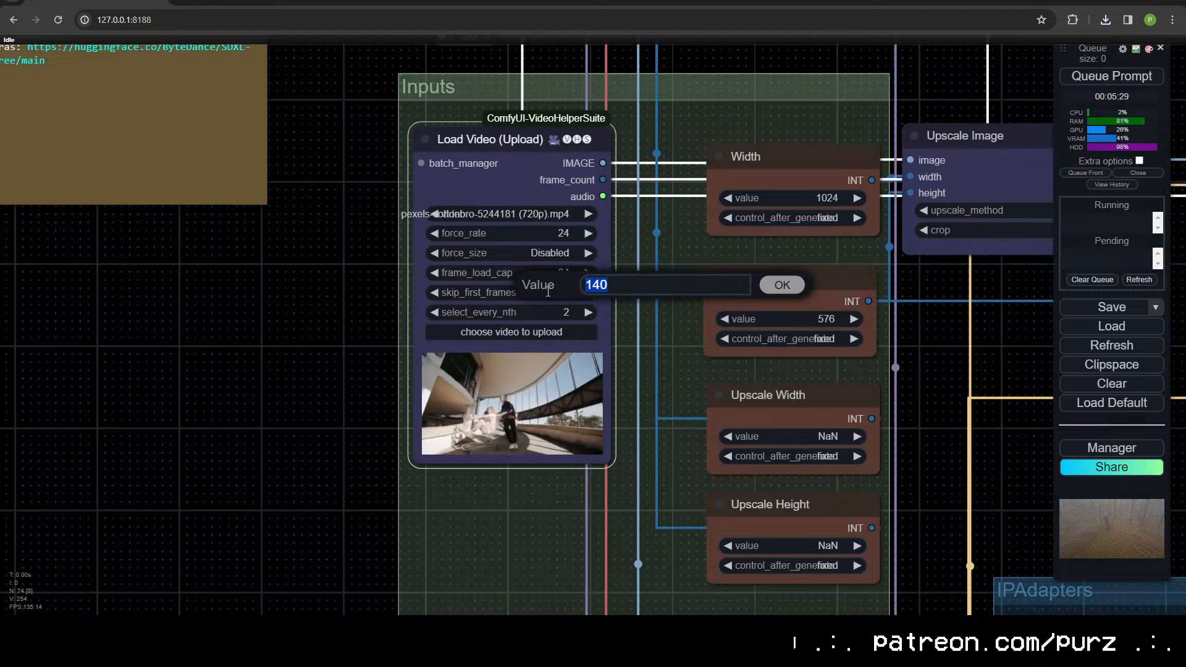
{"action": "type", "text": "200"}
{"action": "key", "text": "Return"}
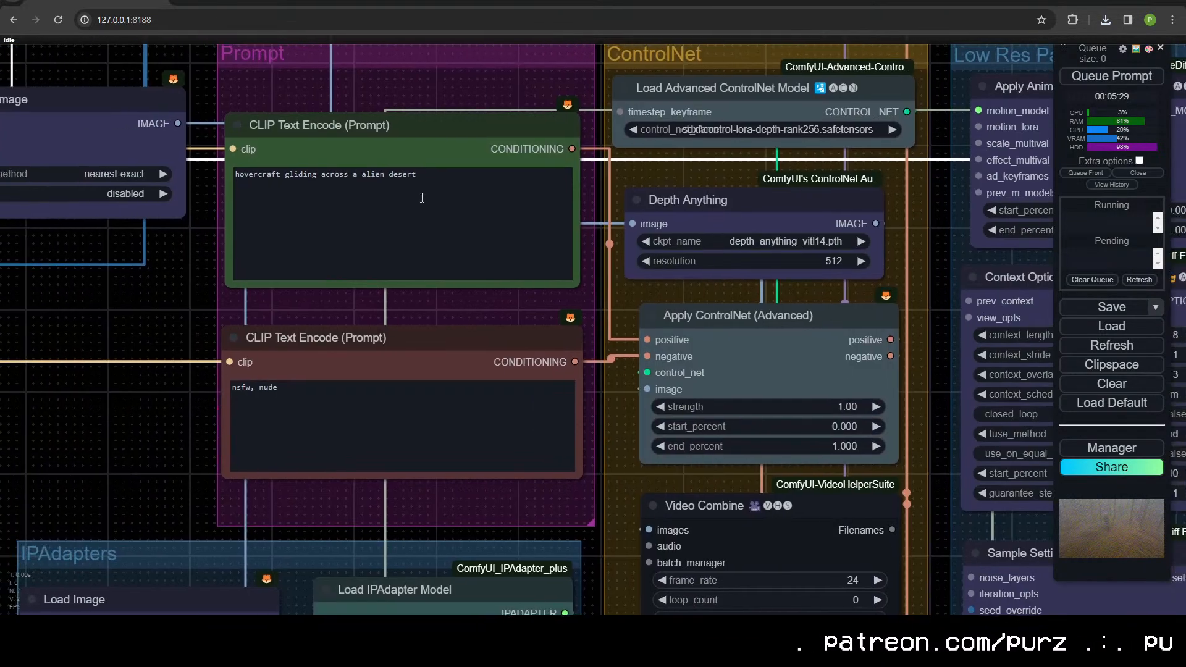
Step: Replace the positive prompt with "mad max, road warrior, dystopian wasteland" and queue the generation
{"action": "double_click", "coordinate": [417, 199]}
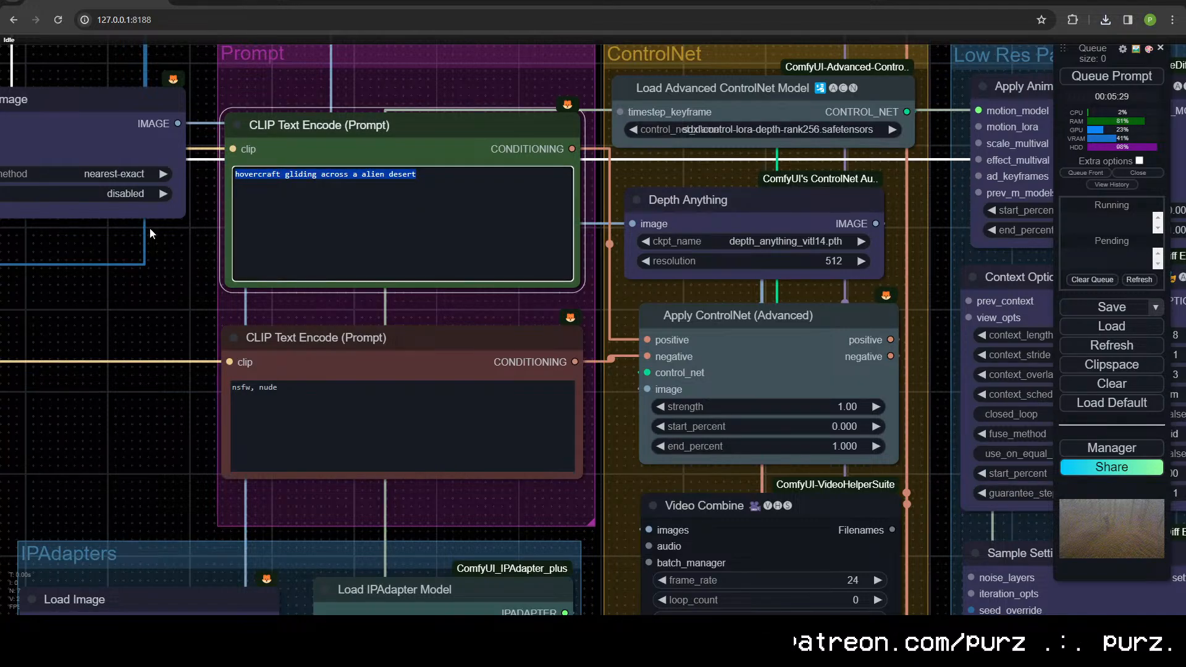
{"action": "scroll", "coordinate": [150, 228], "scroll_direction": "down", "scroll_amount": 4}
{"action": "left_click_drag", "start_coordinate": [167, 283], "coordinate": [208, 293]}
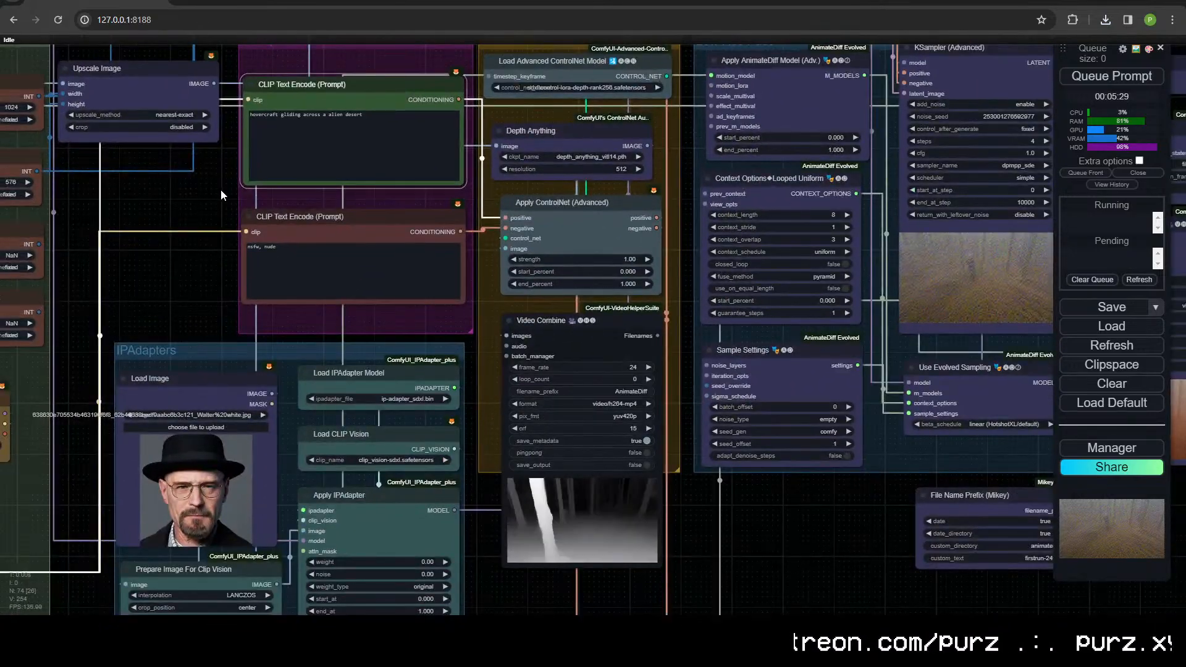
{"action": "left_click_drag", "start_coordinate": [221, 189], "coordinate": [554, 260]}
{"action": "left_click", "coordinate": [667, 229]}
{"action": "key", "text": "ctrl+a"}
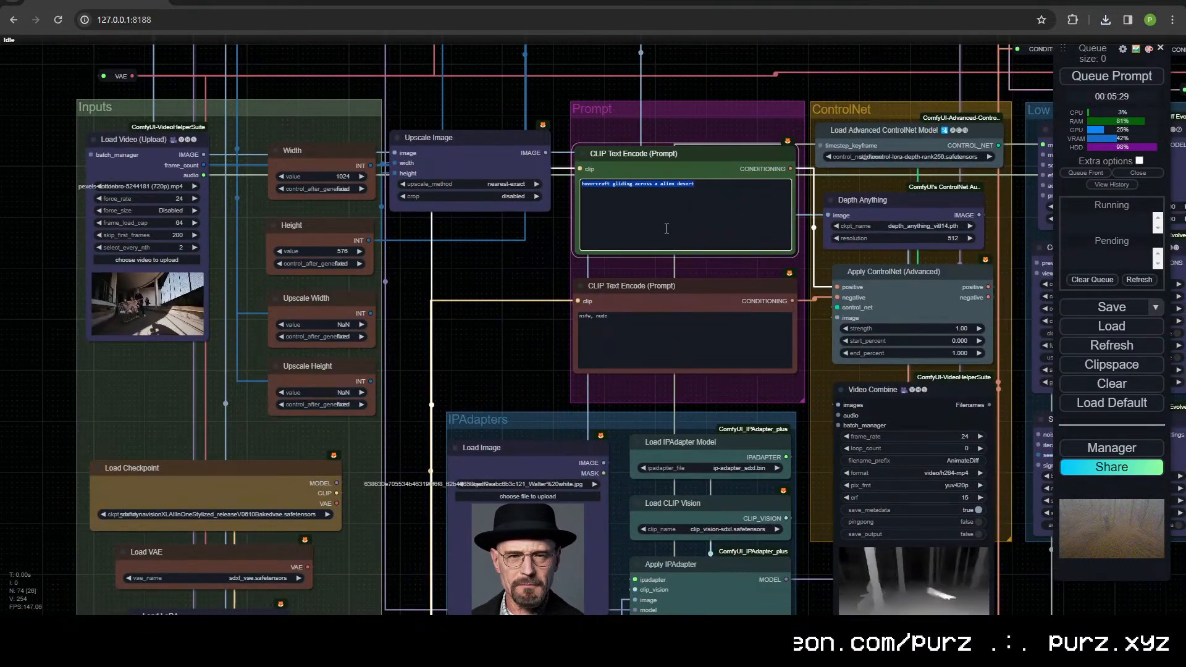
{"action": "type", "text": "mad ma"}
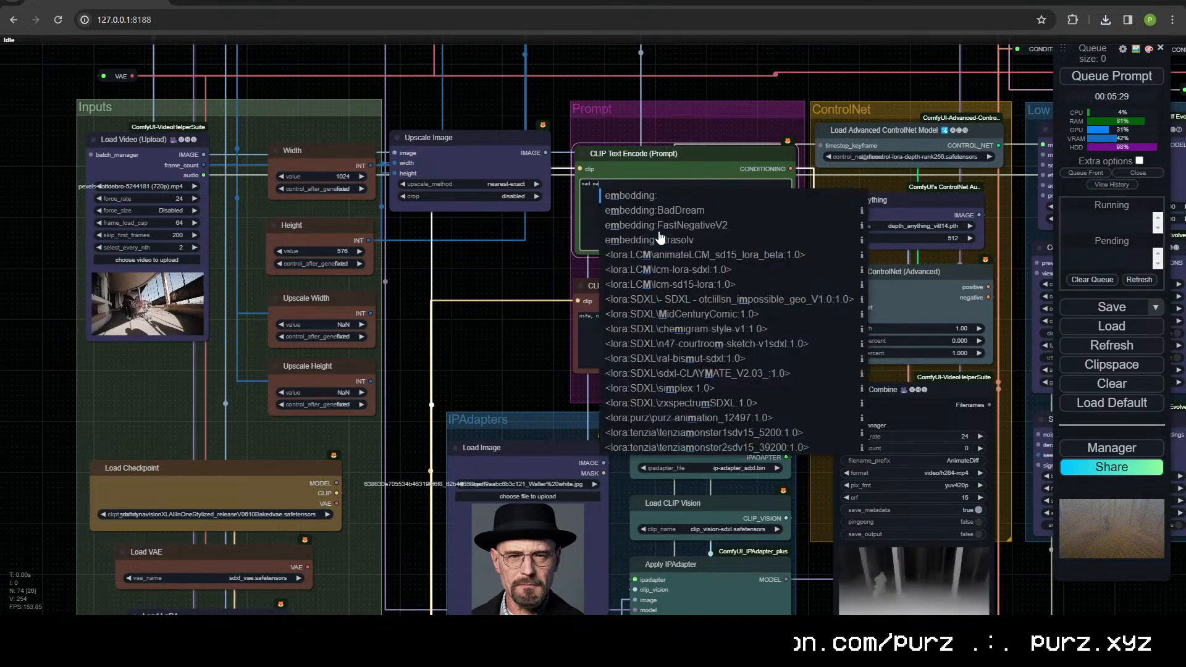
{"action": "type", "text": "x, road ra"}
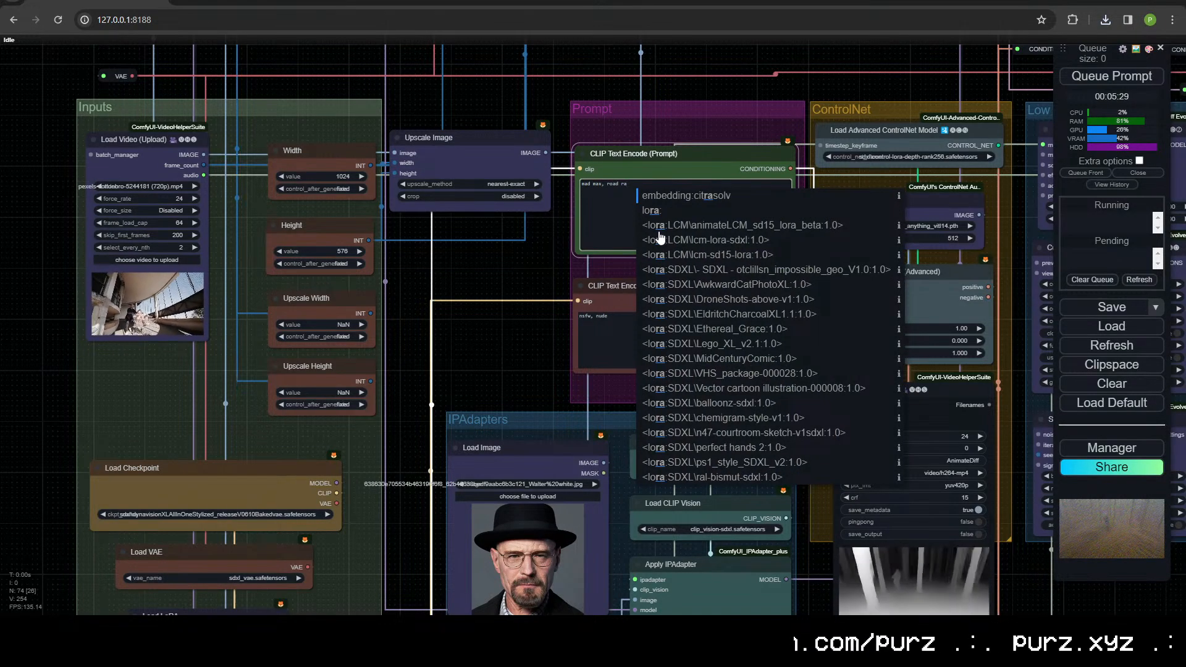
{"action": "key", "text": "BackSpace"}
{"action": "key", "text": "BackSpace"}
{"action": "type", "text": "warrior,"}
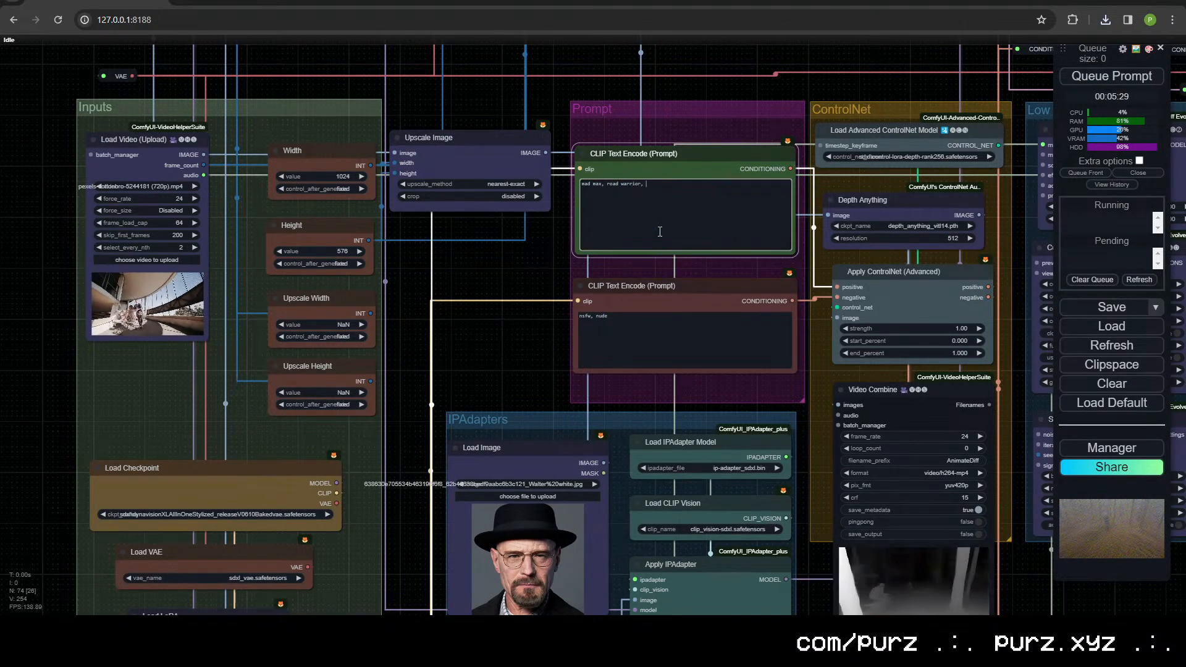
{"action": "type", "text": " dystopian wasteland"}
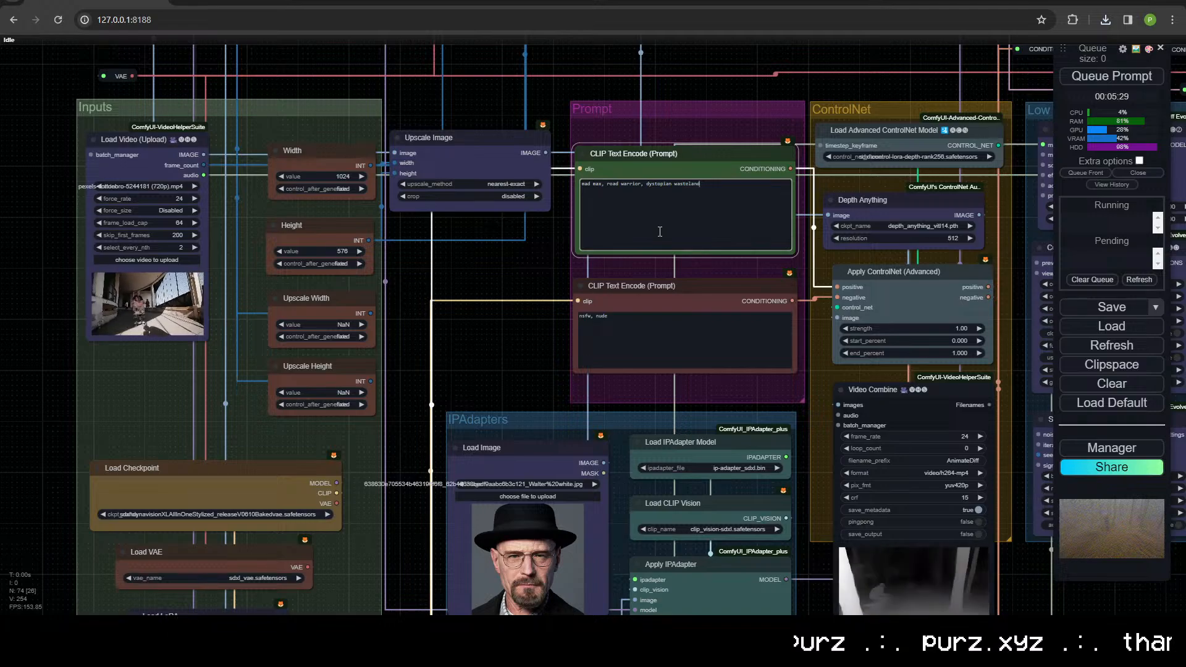
{"action": "key", "text": "ctrl+Return"}
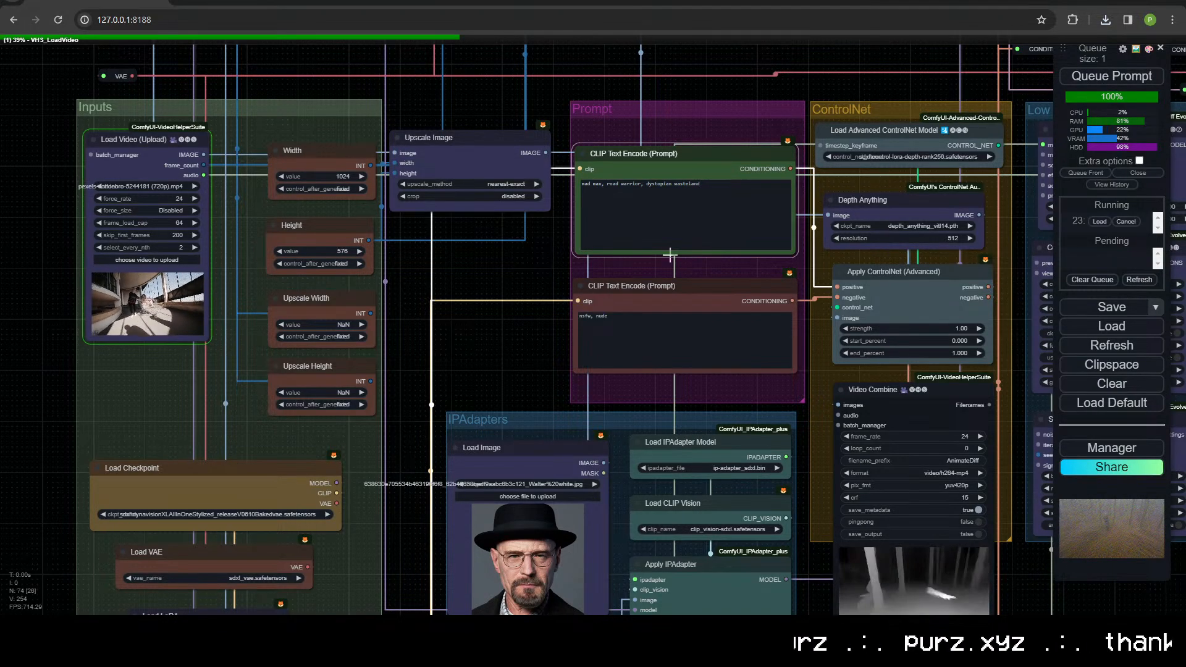
Step: Follow the running generation through the ControlNet, Low Res Pass and Outputs groups
{"action": "scroll", "coordinate": [571, 310], "scroll_direction": "down", "scroll_amount": 6}
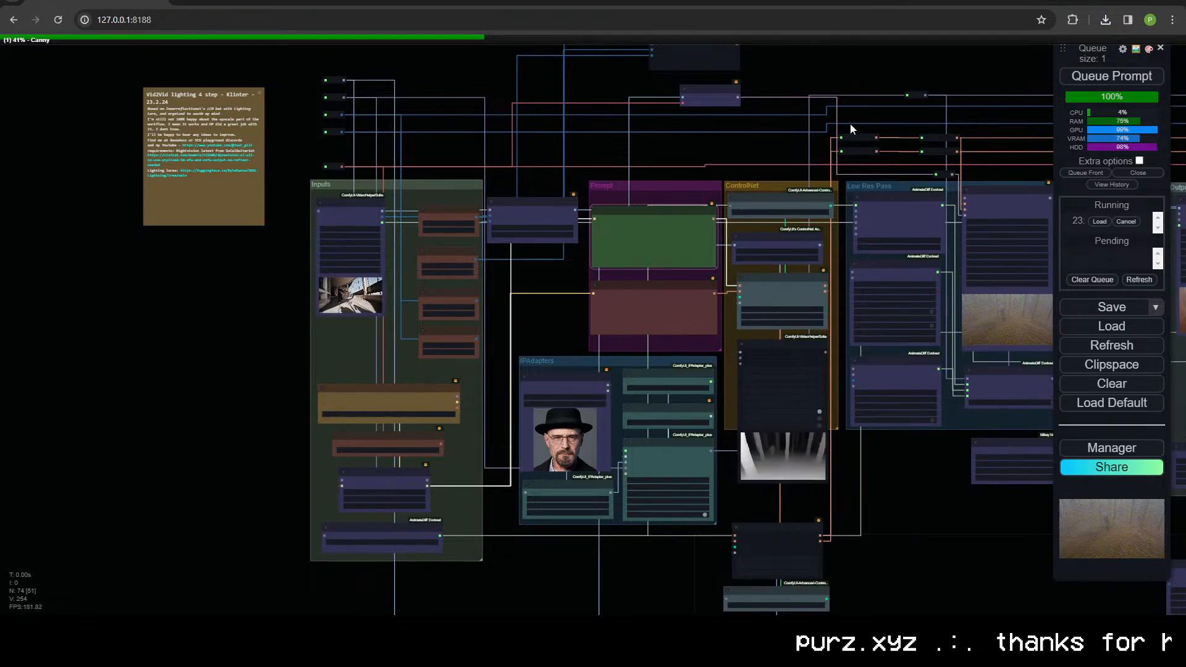
{"action": "left_click_drag", "start_coordinate": [905, 469], "coordinate": [586, 433]}
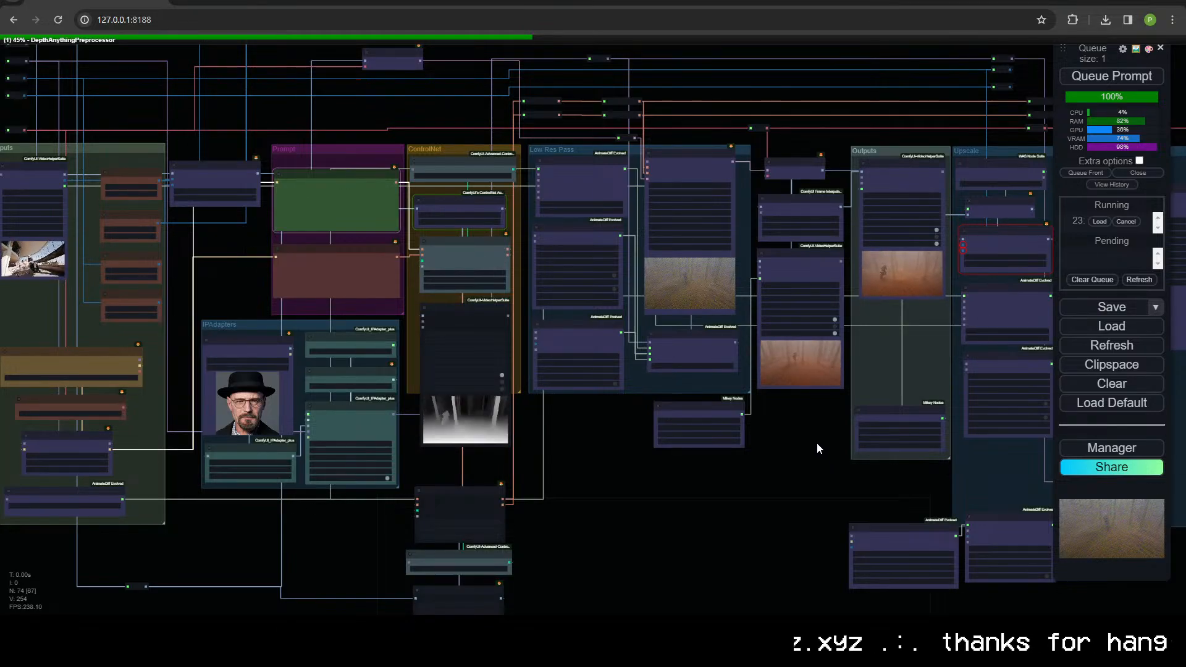
{"action": "scroll", "coordinate": [807, 403], "scroll_direction": "up", "scroll_amount": 6}
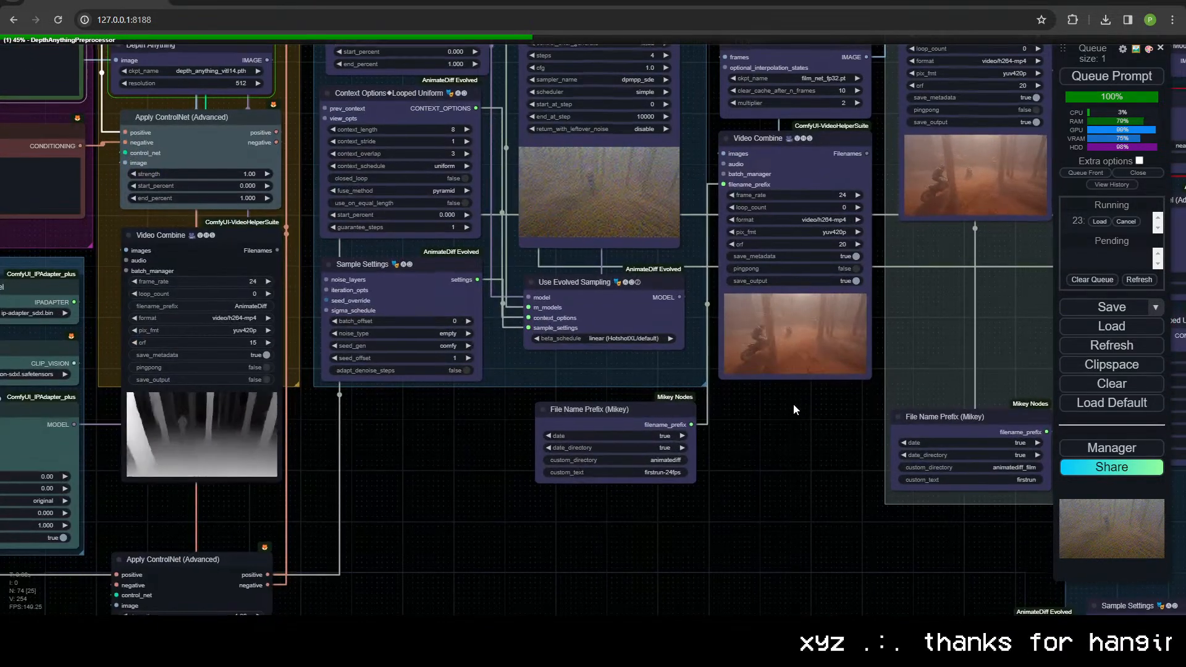
{"action": "left_click_drag", "start_coordinate": [794, 403], "coordinate": [769, 413]}
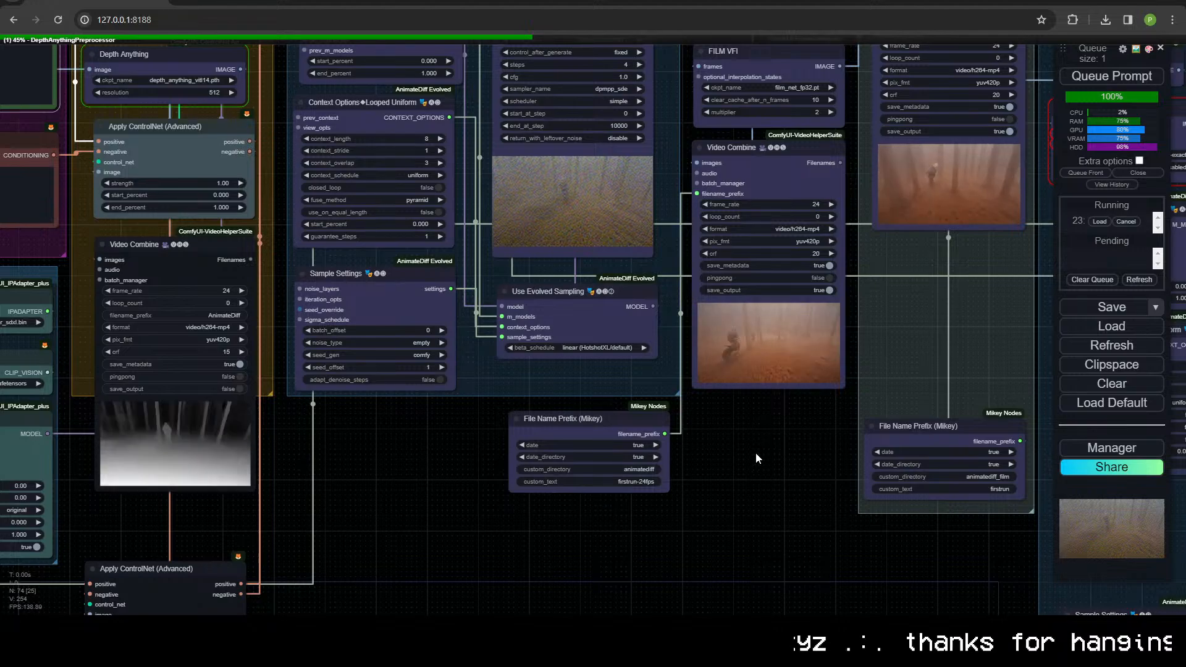
{"action": "left_click_drag", "start_coordinate": [708, 494], "coordinate": [914, 495]}
{"action": "scroll", "coordinate": [769, 537], "scroll_direction": "down", "scroll_amount": 3}
{"action": "left_click_drag", "start_coordinate": [654, 500], "coordinate": [761, 484]}
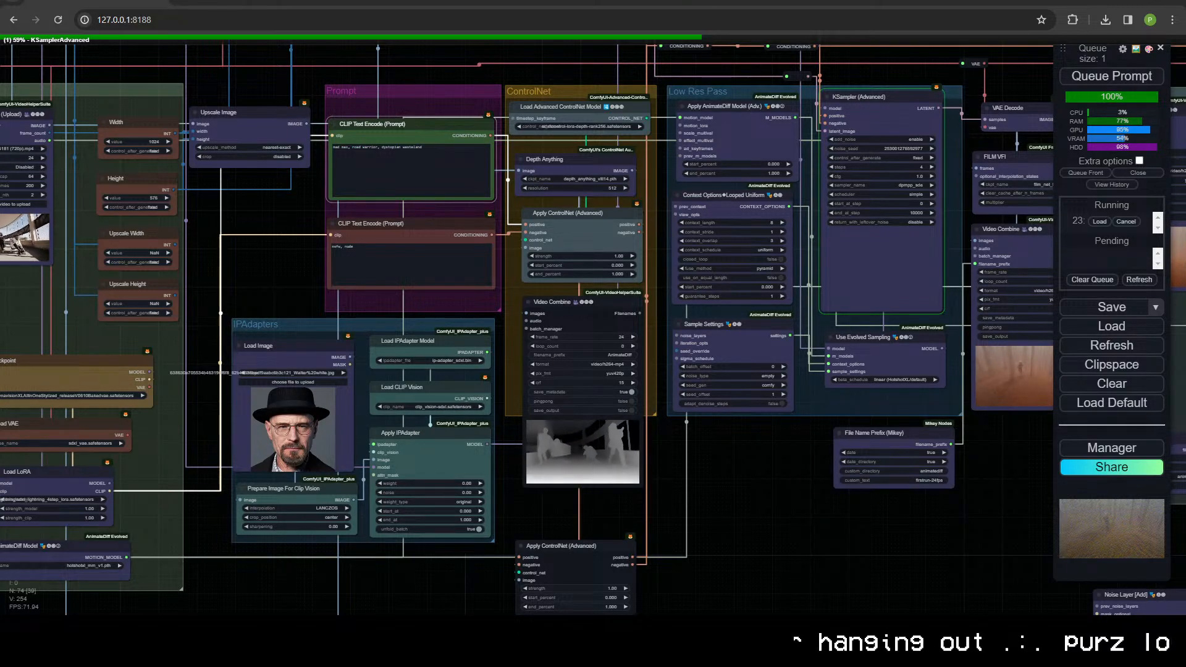
Step: Examine the Depth Anything and Canny preview videos of the new footage up close
{"action": "scroll", "coordinate": [465, 506], "scroll_direction": "up", "scroll_amount": 15}
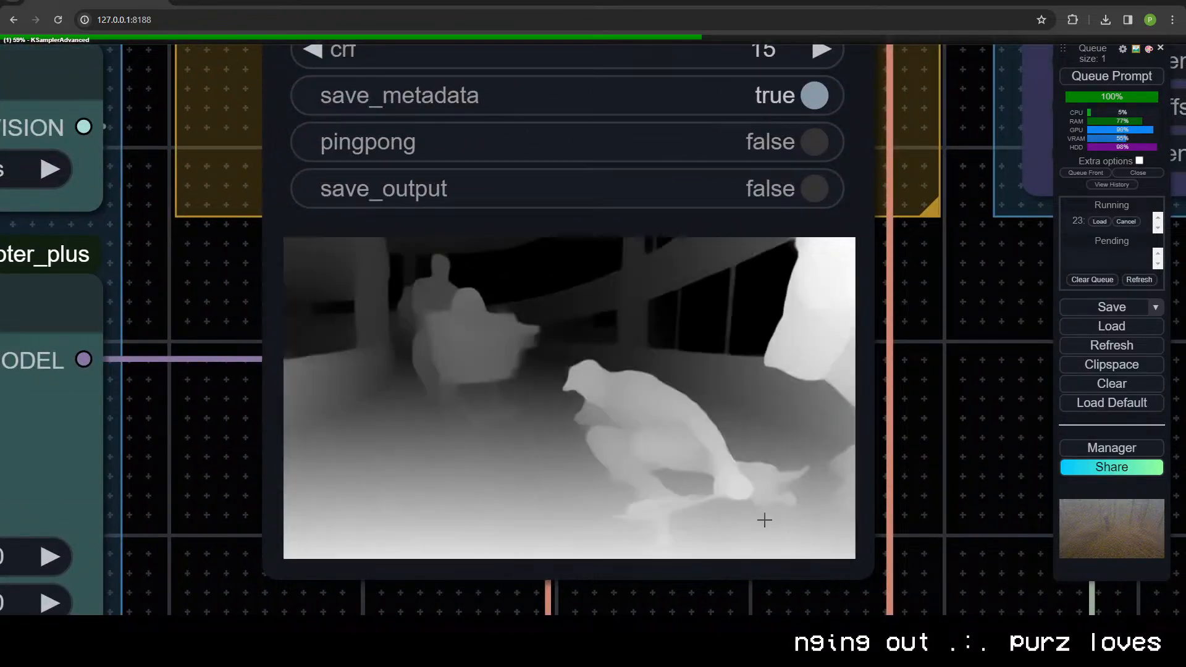
{"action": "scroll", "coordinate": [766, 513], "scroll_direction": "down", "scroll_amount": 10}
{"action": "scroll", "coordinate": [766, 513], "scroll_direction": "down", "scroll_amount": 4}
{"action": "left_click_drag", "start_coordinate": [920, 442], "coordinate": [583, 222]}
{"action": "scroll", "coordinate": [494, 395], "scroll_direction": "down", "scroll_amount": 3}
{"action": "scroll", "coordinate": [605, 391], "scroll_direction": "up", "scroll_amount": 20}
{"action": "left_click_drag", "start_coordinate": [555, 554], "coordinate": [1030, 446]}
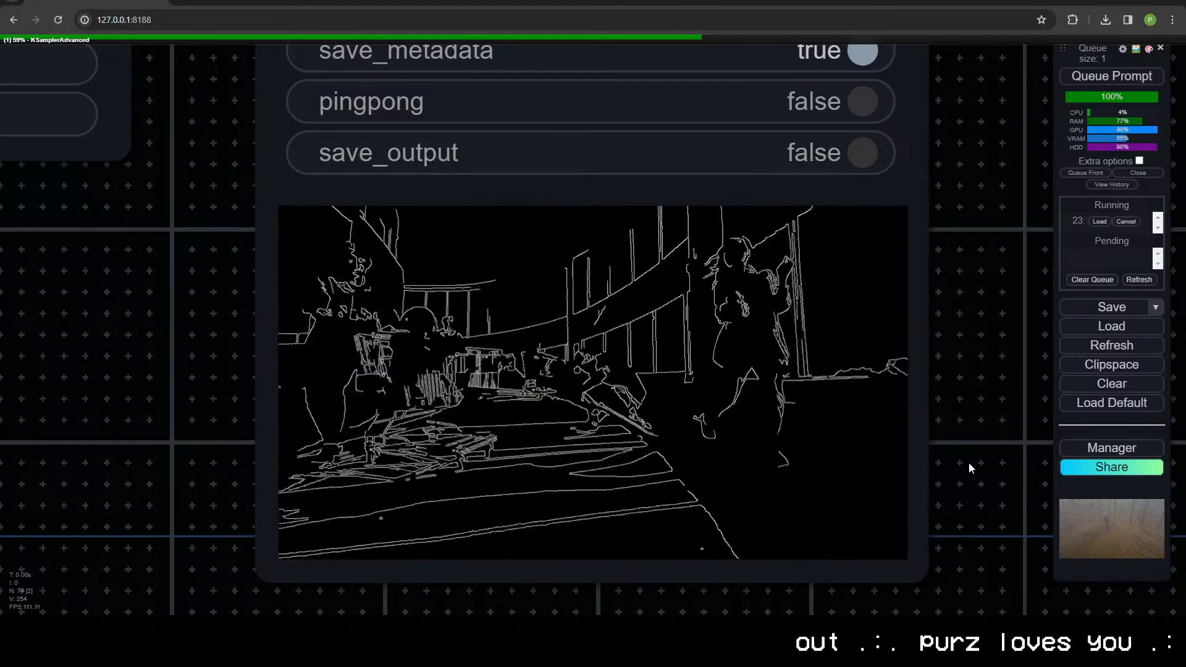
Step: Watch the KSampler preview of the low-res pass and examine the rendered 24 fps Video Combine output up close
{"action": "scroll", "coordinate": [952, 354], "scroll_direction": "down", "scroll_amount": 10}
{"action": "left_click_drag", "start_coordinate": [961, 238], "coordinate": [302, 490]}
{"action": "scroll", "coordinate": [470, 336], "scroll_direction": "down", "scroll_amount": 8}
{"action": "left_click_drag", "start_coordinate": [624, 232], "coordinate": [533, 421]}
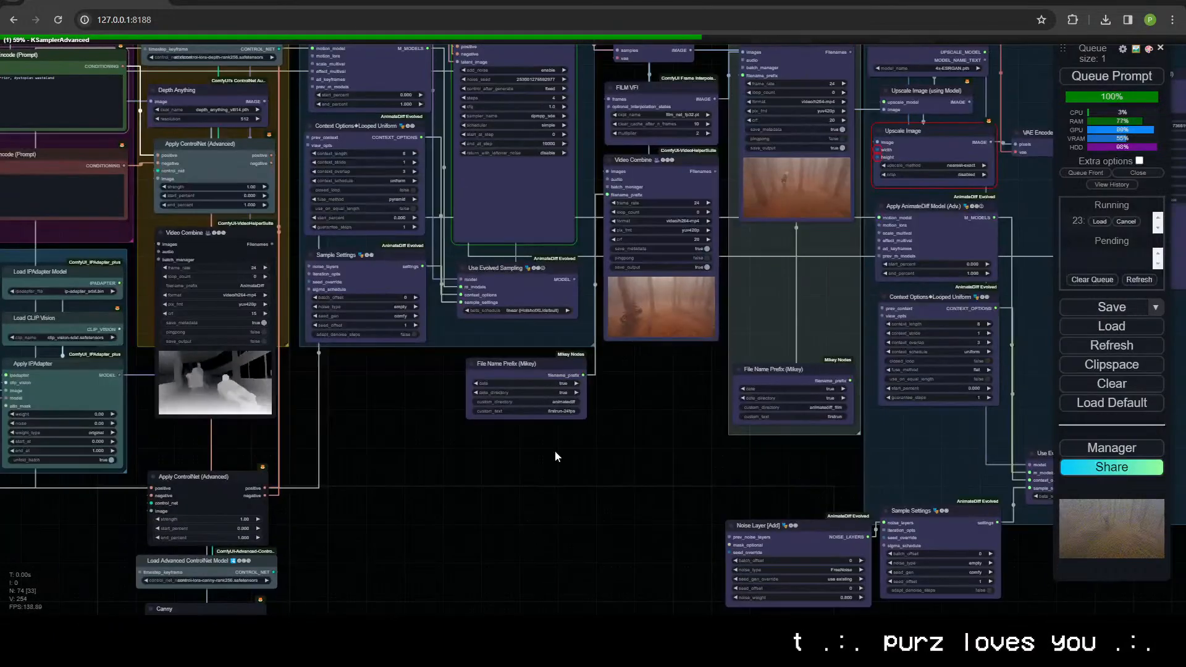
{"action": "scroll", "coordinate": [503, 523], "scroll_direction": "up", "scroll_amount": 6}
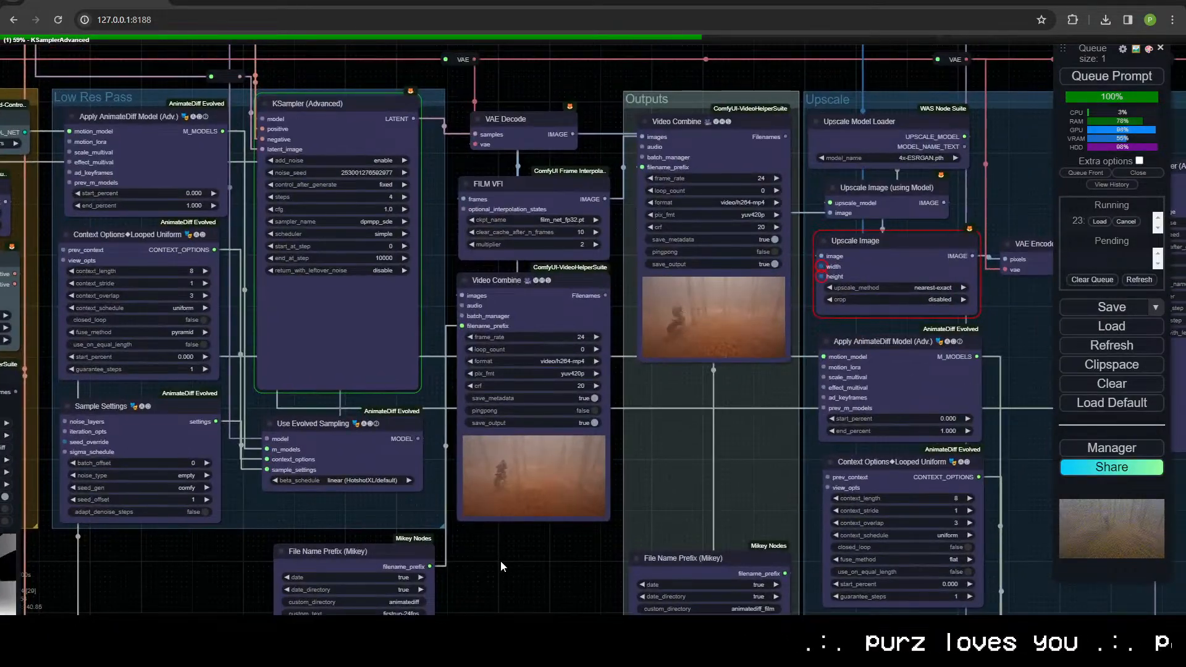
{"action": "left_click_drag", "start_coordinate": [500, 561], "coordinate": [746, 468]}
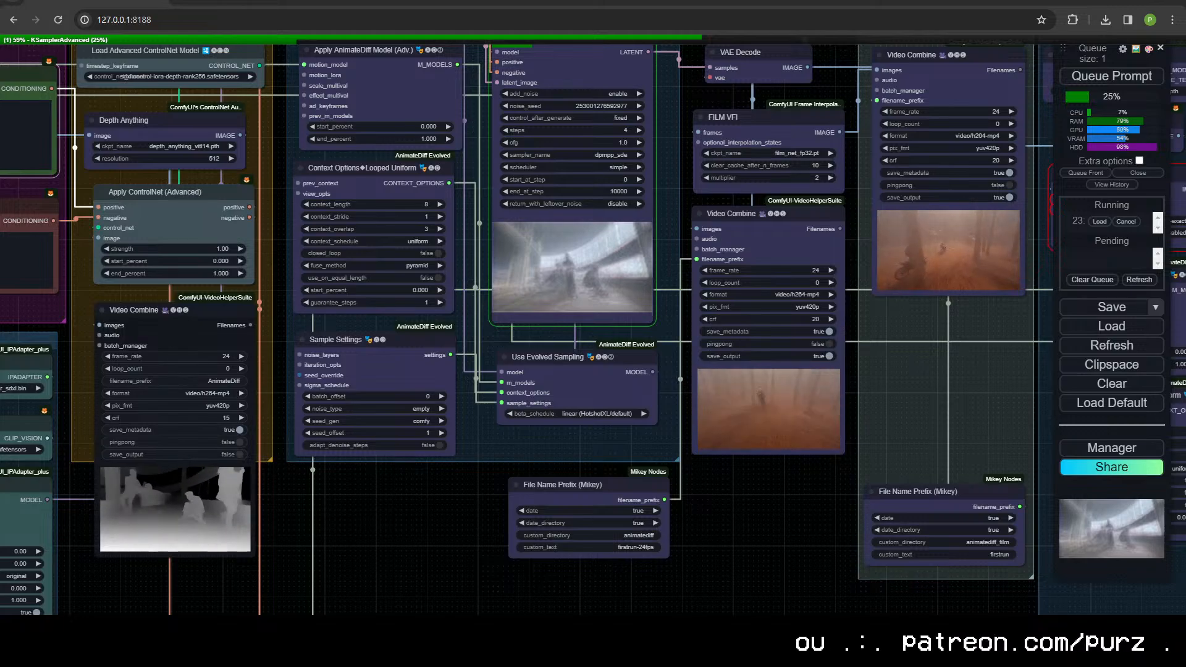
{"action": "left_click_drag", "start_coordinate": [397, 542], "coordinate": [401, 596]}
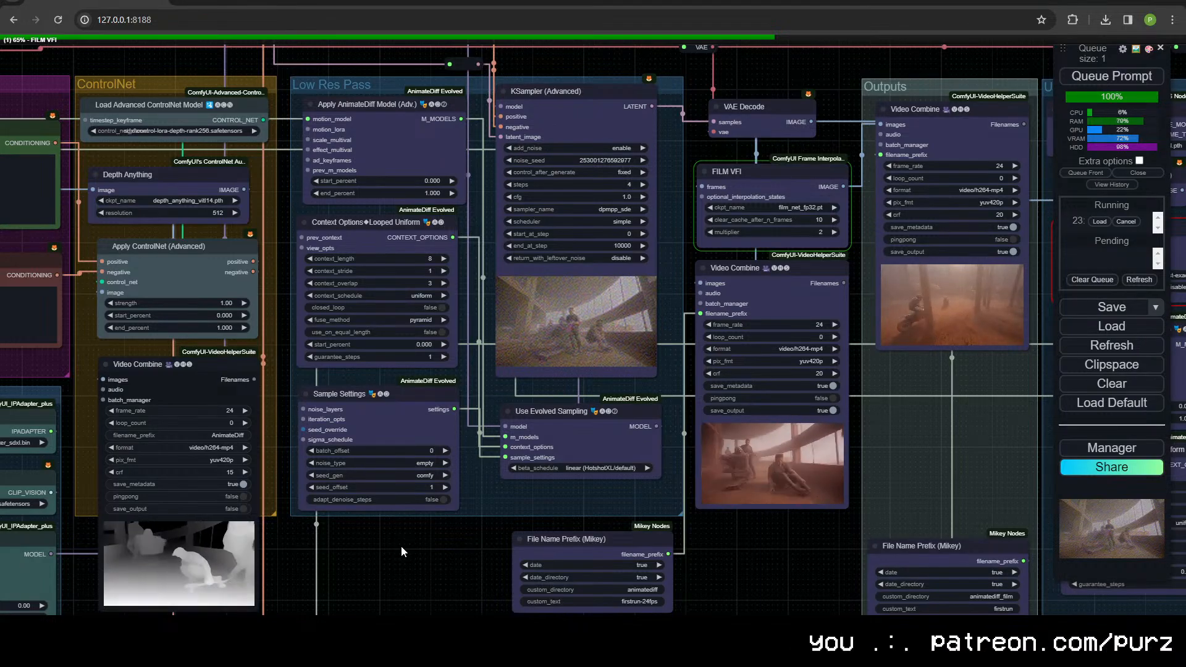
{"action": "scroll", "coordinate": [772, 507], "scroll_direction": "up", "scroll_amount": 15}
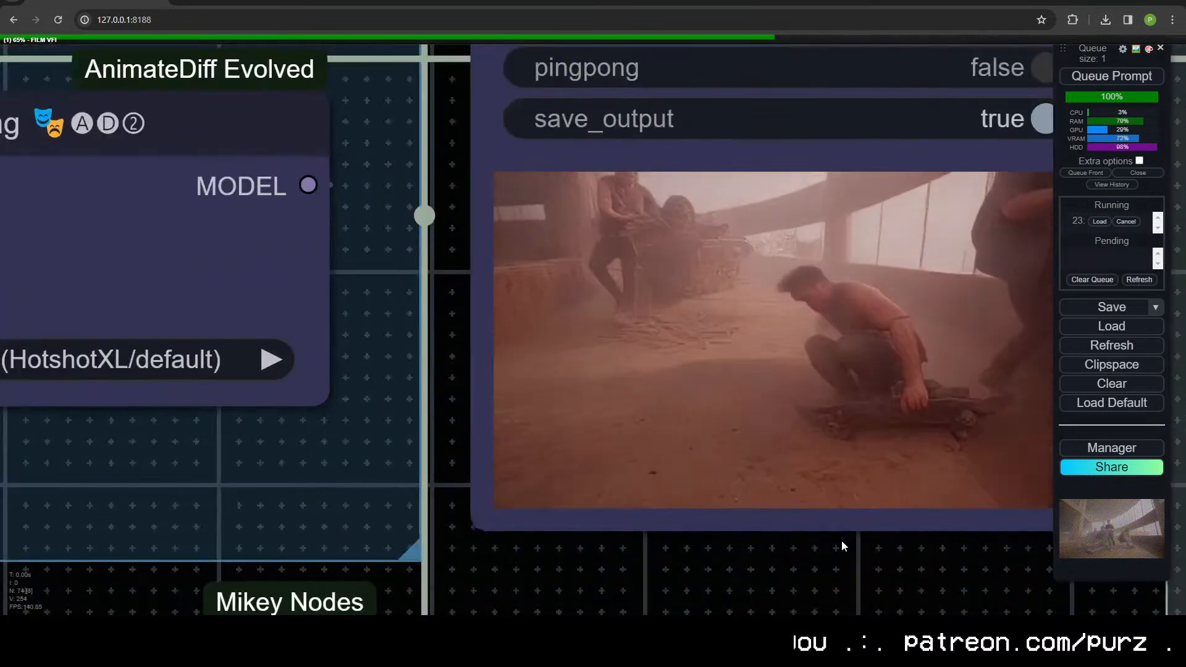
{"action": "left_click_drag", "start_coordinate": [841, 540], "coordinate": [614, 564]}
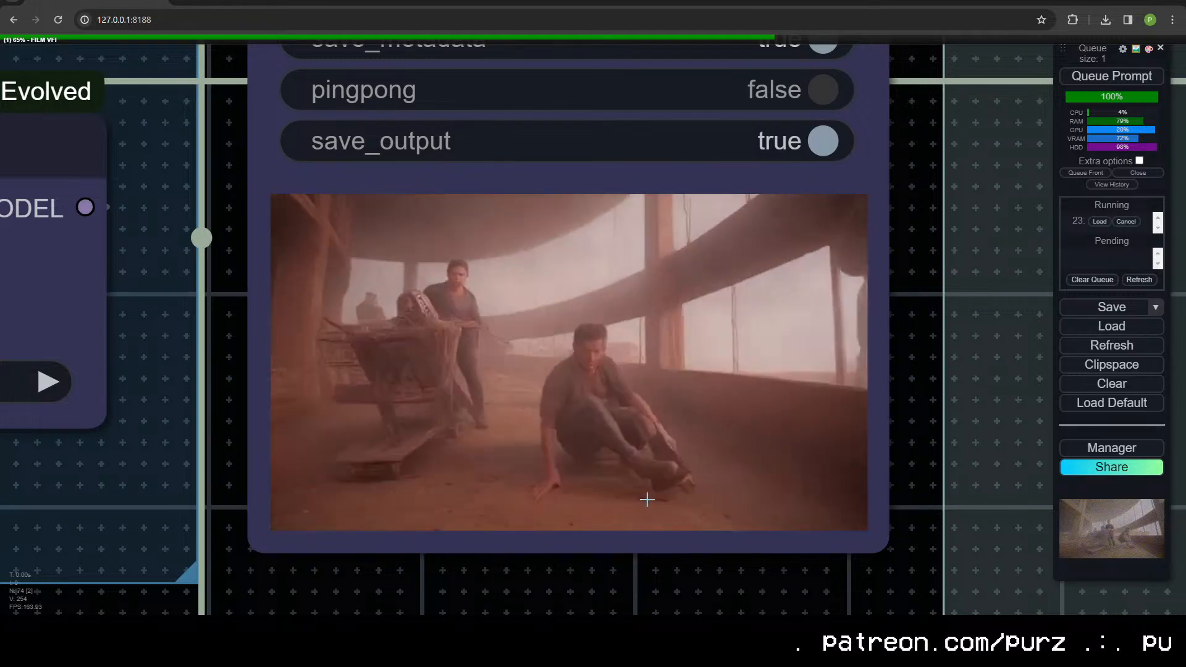
Step: Replace the positive prompt with "abandoned mall, 1980s, neon signs, emissive lights, food court" and queue the generation
{"action": "scroll", "coordinate": [614, 471], "scroll_direction": "down", "scroll_amount": 13}
{"action": "left_click_drag", "start_coordinate": [548, 596], "coordinate": [818, 316]}
{"action": "left_click_drag", "start_coordinate": [450, 398], "coordinate": [931, 280]}
{"action": "scroll", "coordinate": [959, 283], "scroll_direction": "down", "scroll_amount": 2}
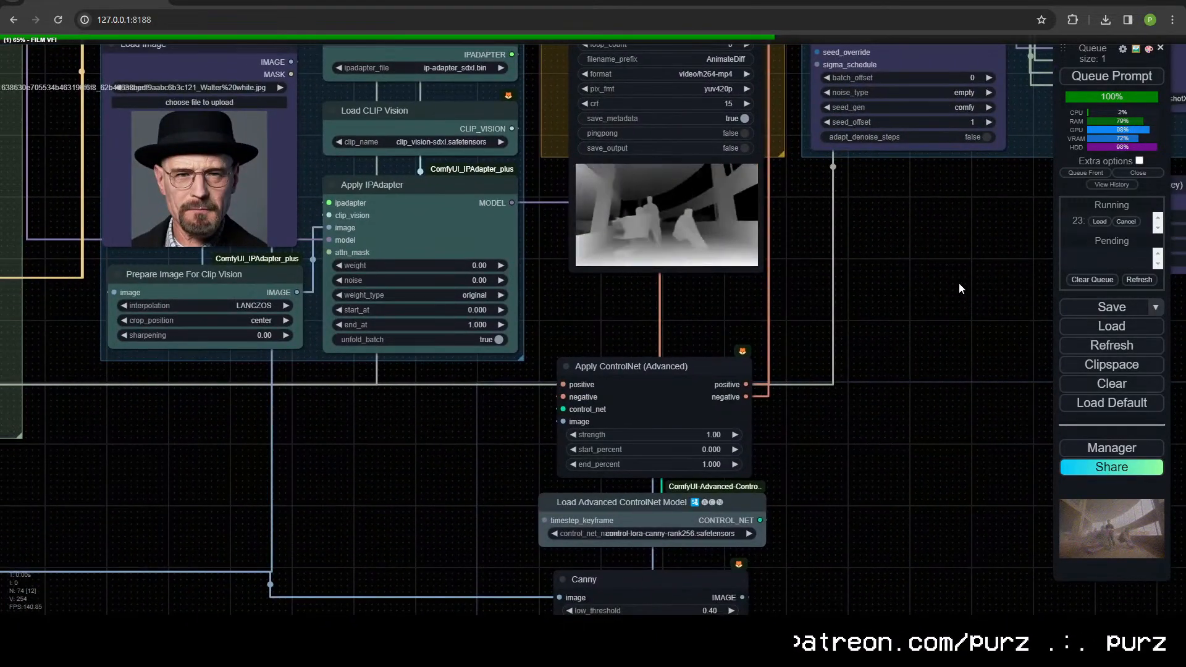
{"action": "left_click_drag", "start_coordinate": [920, 328], "coordinate": [903, 460]}
{"action": "left_click_drag", "start_coordinate": [922, 422], "coordinate": [832, 589]}
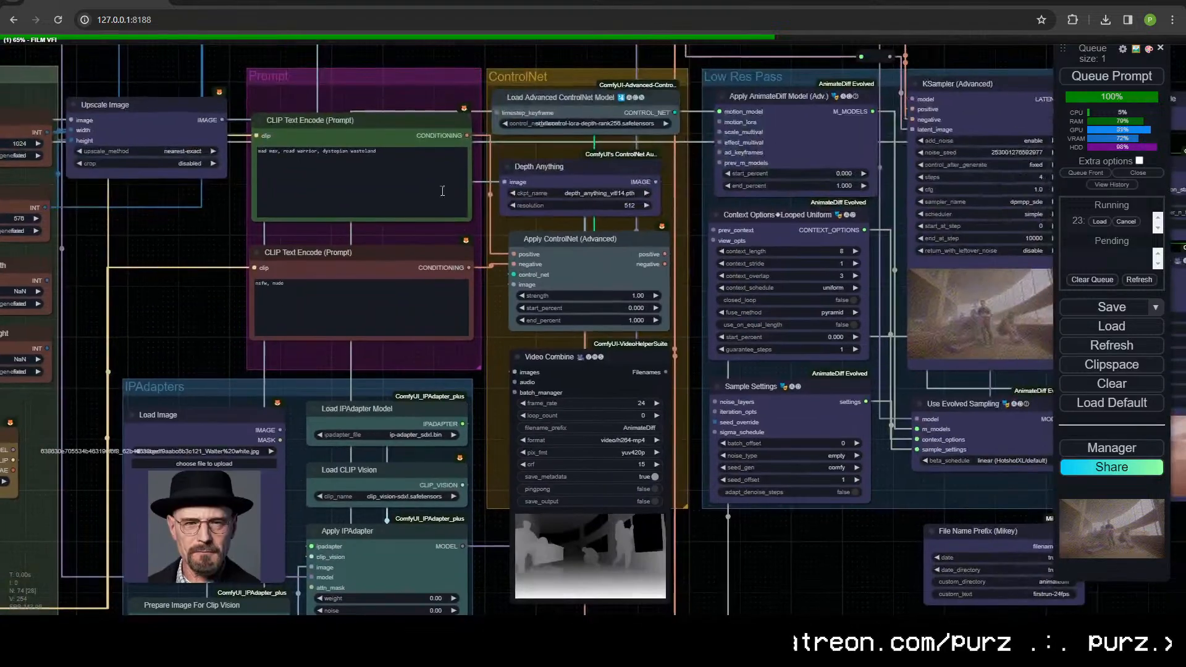
{"action": "double_click", "coordinate": [363, 168]}
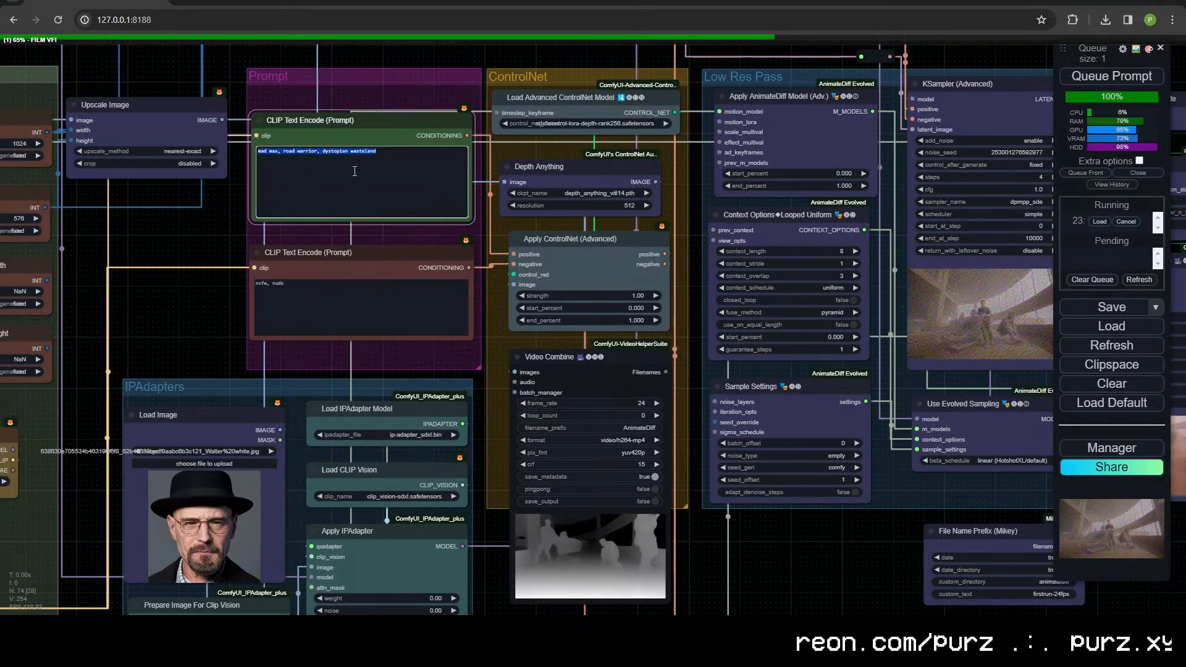
{"action": "type", "text": "abandoned mal"}
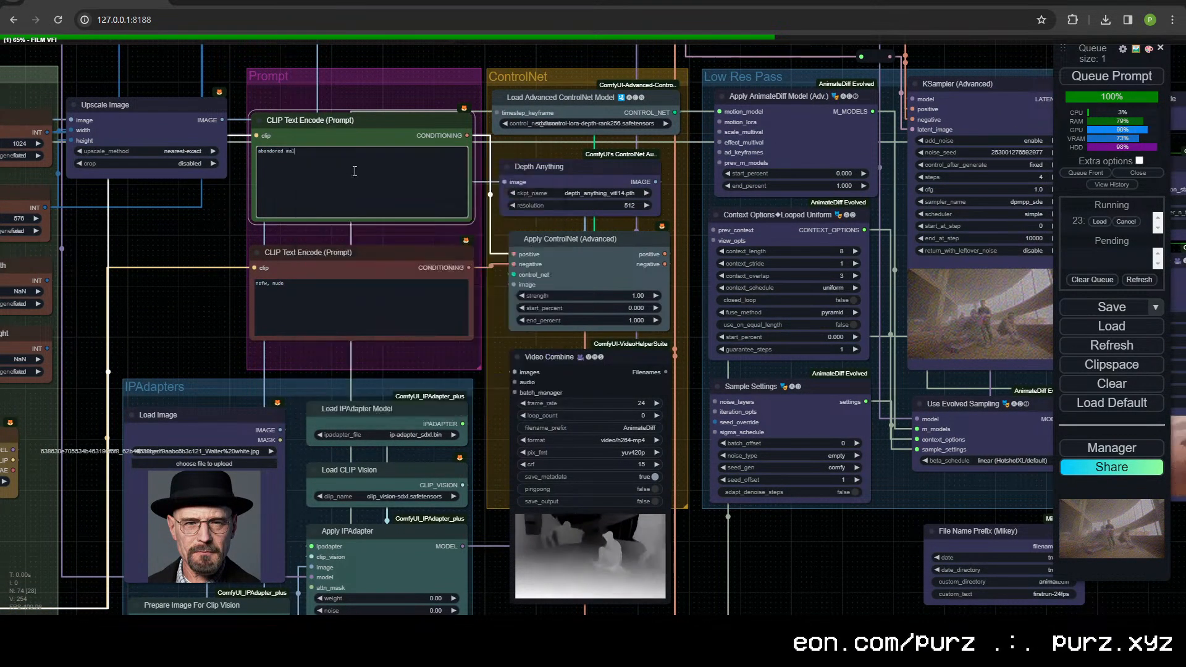
{"action": "type", "text": "l, 1980s, neon"}
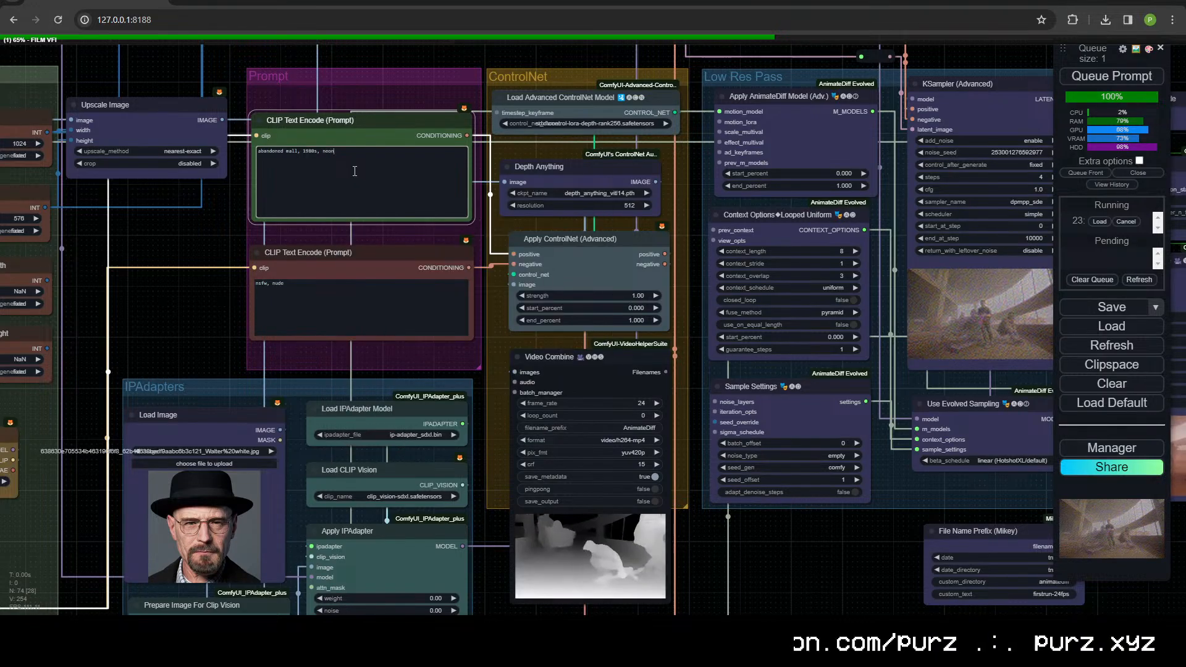
{"action": "type", "text": " signs, emissive lights,"}
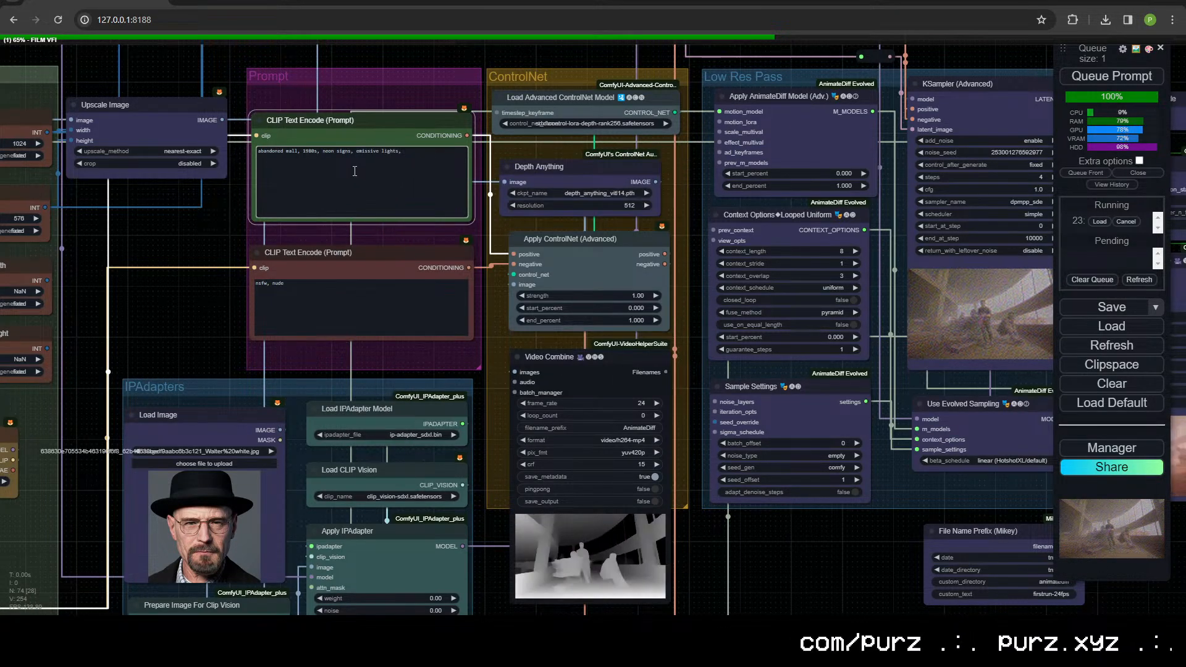
{"action": "type", "text": " food court"}
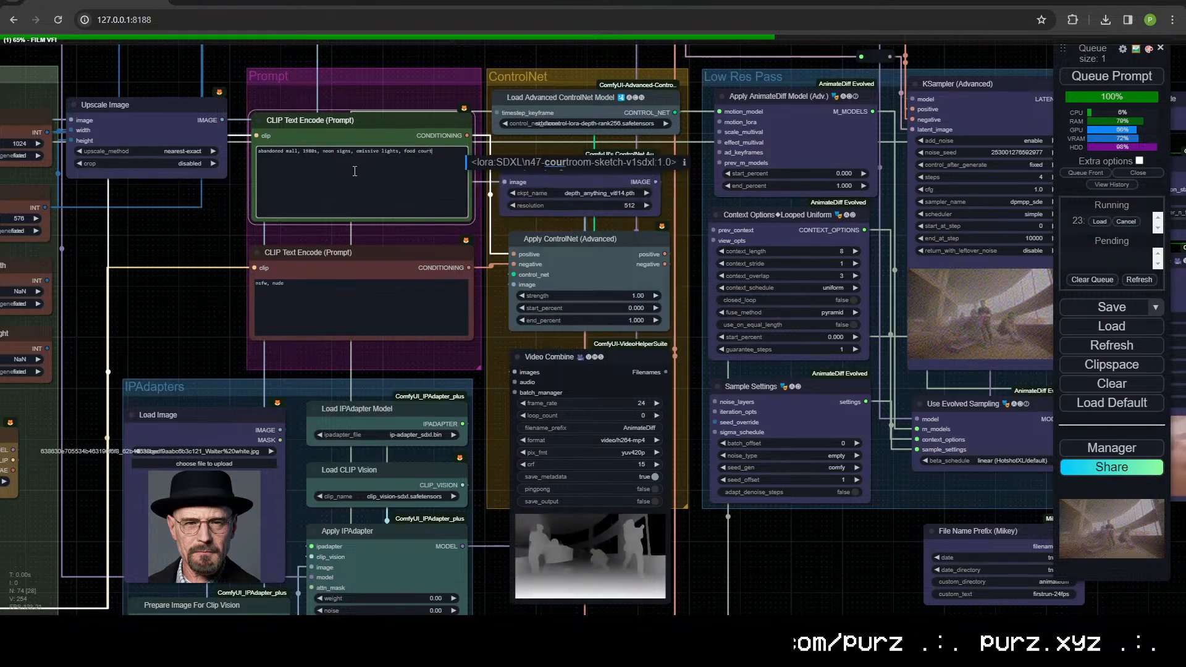
{"action": "left_click", "coordinate": [344, 191]}
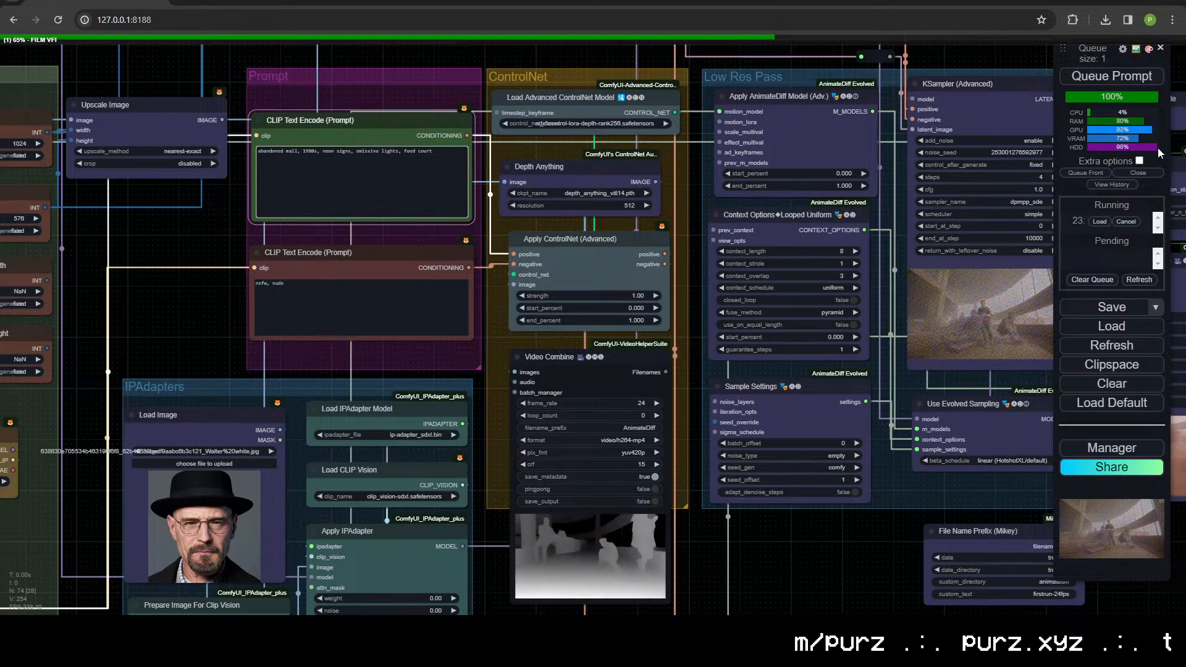
{"action": "left_click", "coordinate": [1106, 83]}
Step: Examine the rendered wasteland video in the 24 fps Video Combine node beneath FILM VFI up close
{"action": "left_click_drag", "start_coordinate": [682, 569], "coordinate": [166, 492]}
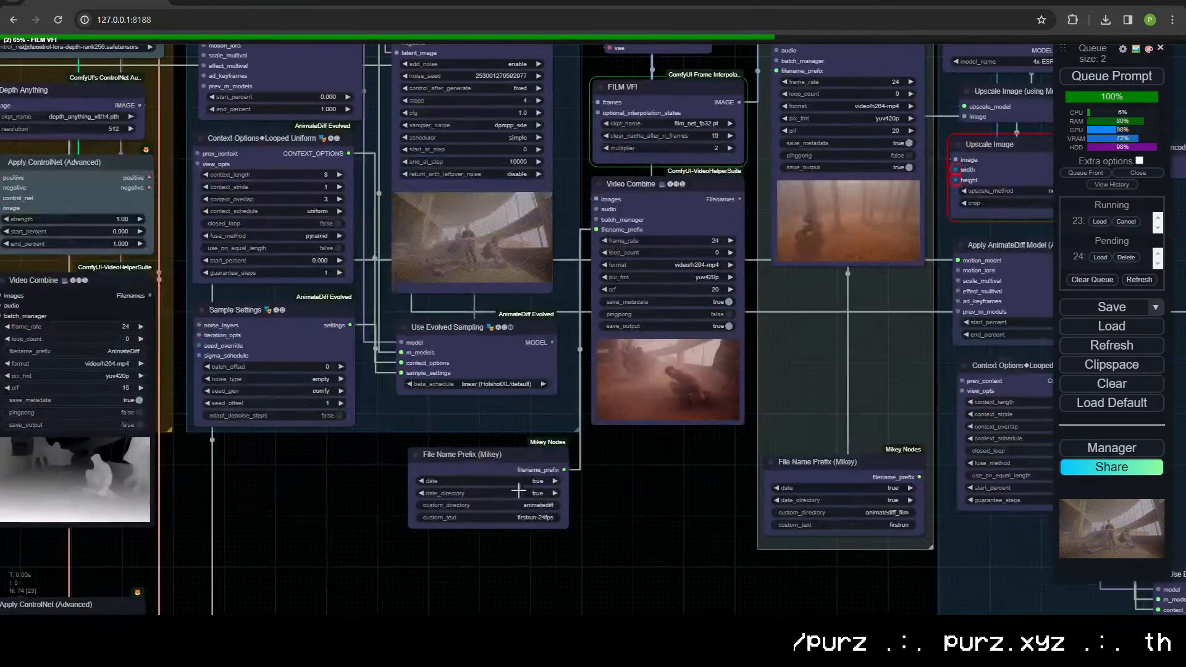
{"action": "scroll", "coordinate": [621, 505], "scroll_direction": "up", "scroll_amount": 5}
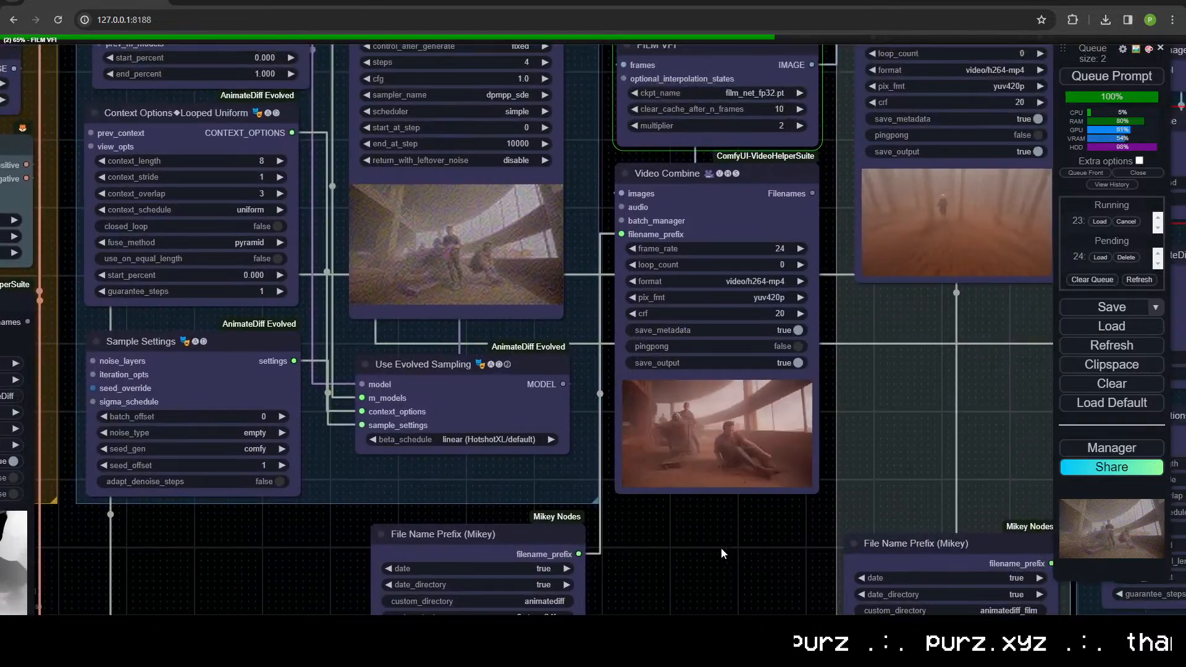
{"action": "scroll", "coordinate": [722, 509], "scroll_direction": "up", "scroll_amount": 9}
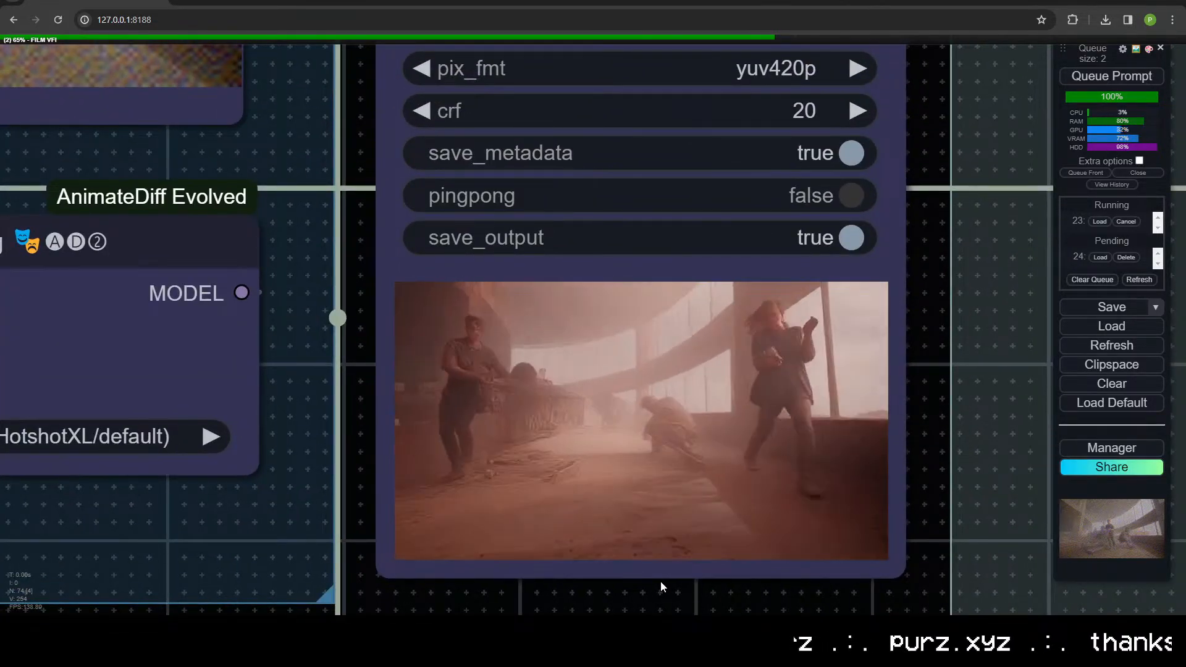
{"action": "scroll", "coordinate": [477, 351], "scroll_direction": "down", "scroll_amount": 6}
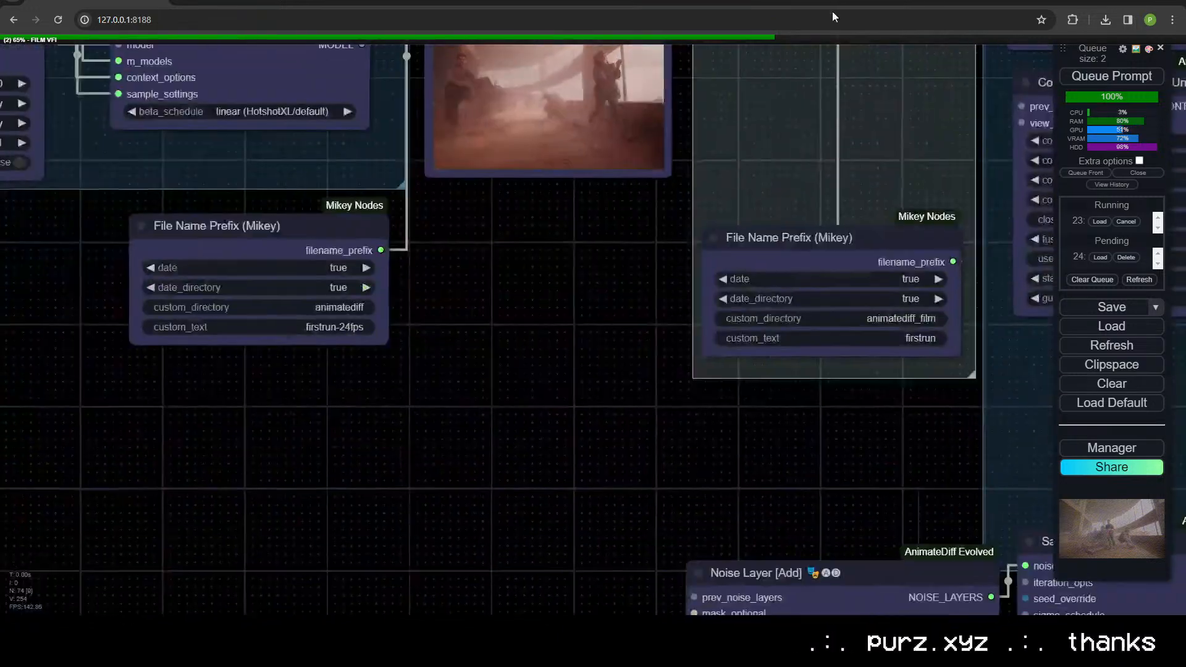
{"action": "scroll", "coordinate": [614, 221], "scroll_direction": "up", "scroll_amount": 3}
{"action": "left_click_drag", "start_coordinate": [614, 221], "coordinate": [706, 354]}
{"action": "scroll", "coordinate": [705, 353], "scroll_direction": "down", "scroll_amount": 3}
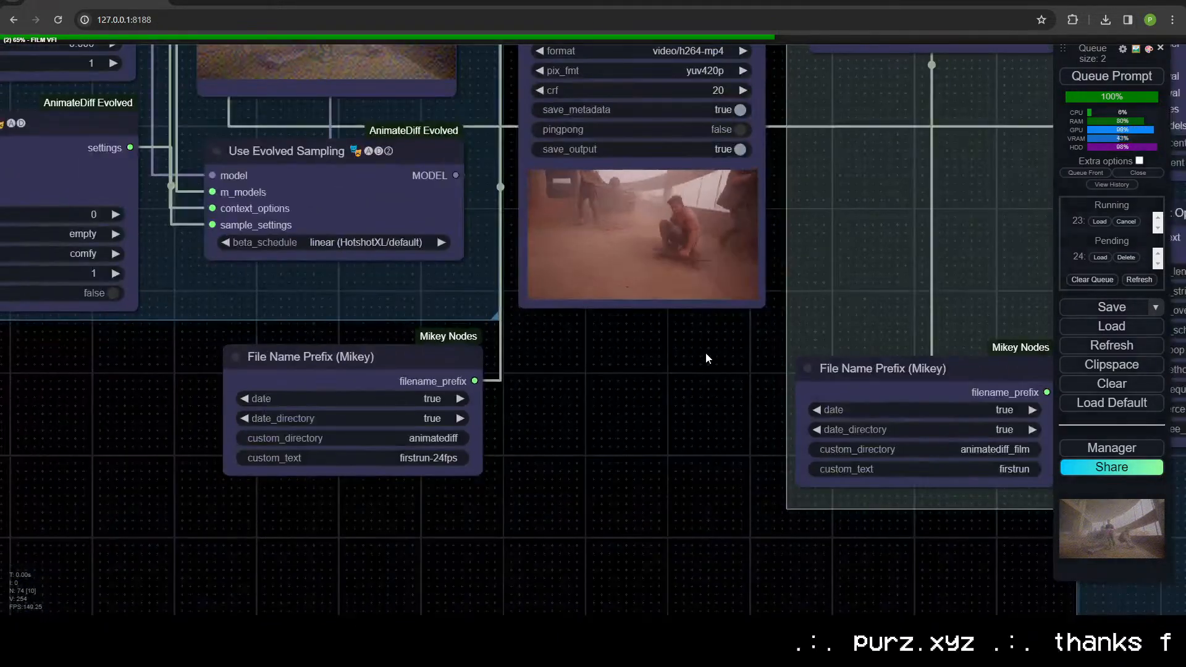
{"action": "scroll", "coordinate": [654, 380], "scroll_direction": "up", "scroll_amount": 4}
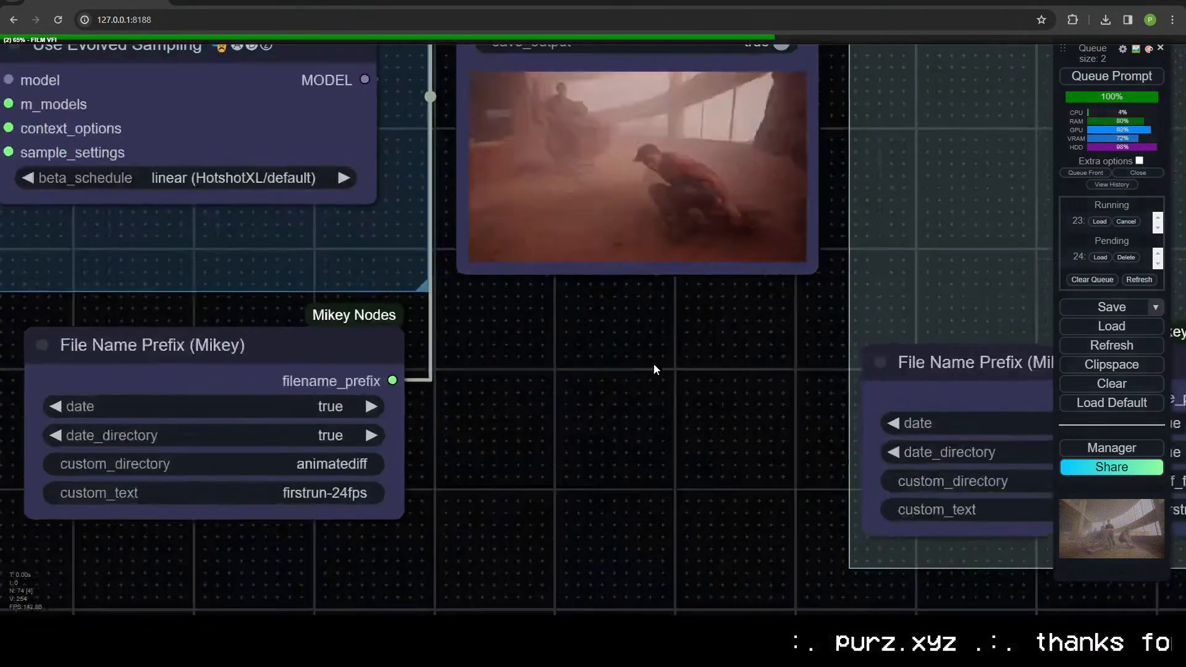
{"action": "left_click_drag", "start_coordinate": [676, 400], "coordinate": [637, 648]}
{"action": "scroll", "coordinate": [639, 609], "scroll_direction": "up", "scroll_amount": 3}
{"action": "left_click_drag", "start_coordinate": [646, 566], "coordinate": [671, 599]}
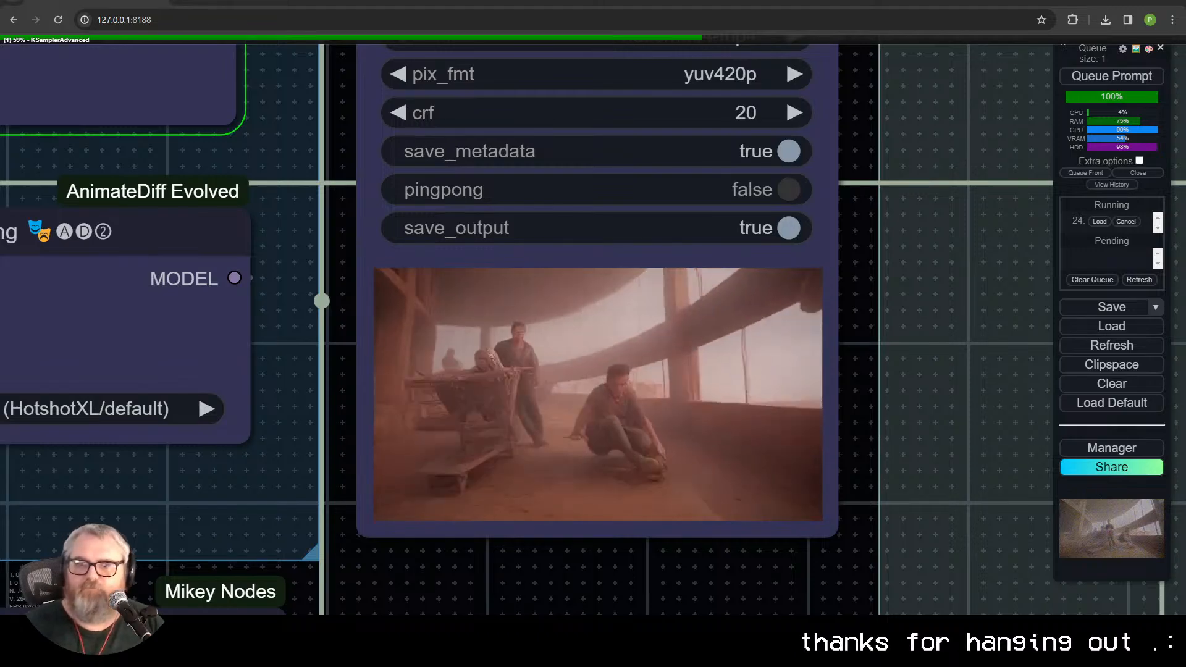
{"action": "scroll", "coordinate": [689, 538], "scroll_direction": "up", "scroll_amount": 7}
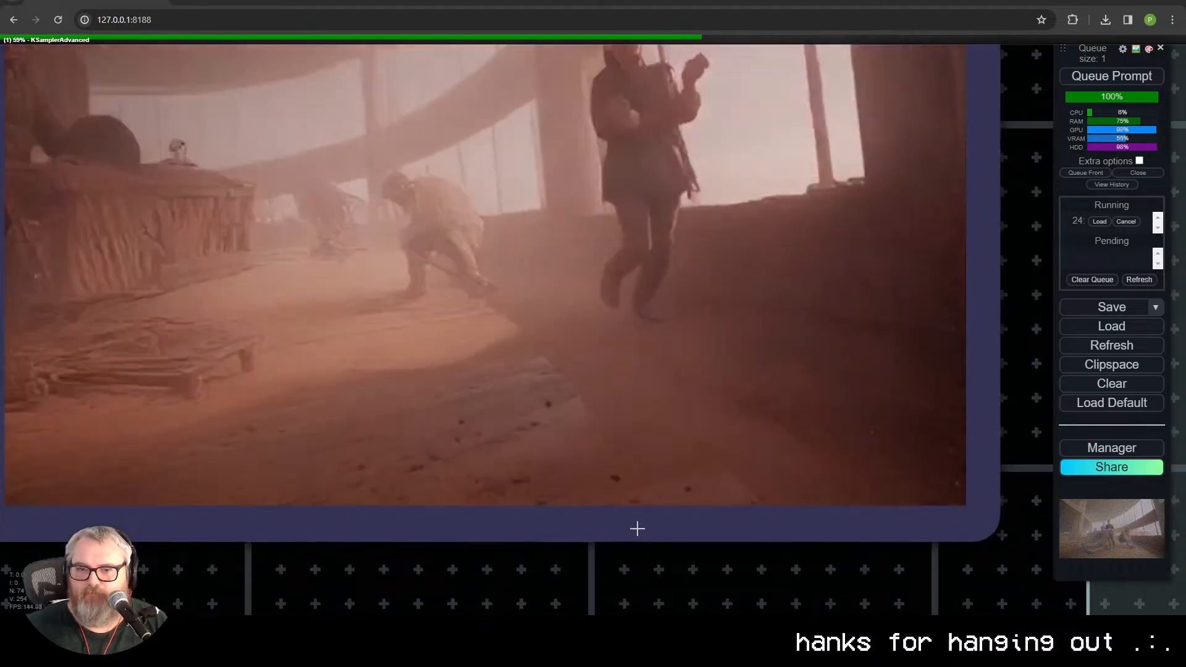
{"action": "left_click_drag", "start_coordinate": [635, 522], "coordinate": [707, 606]}
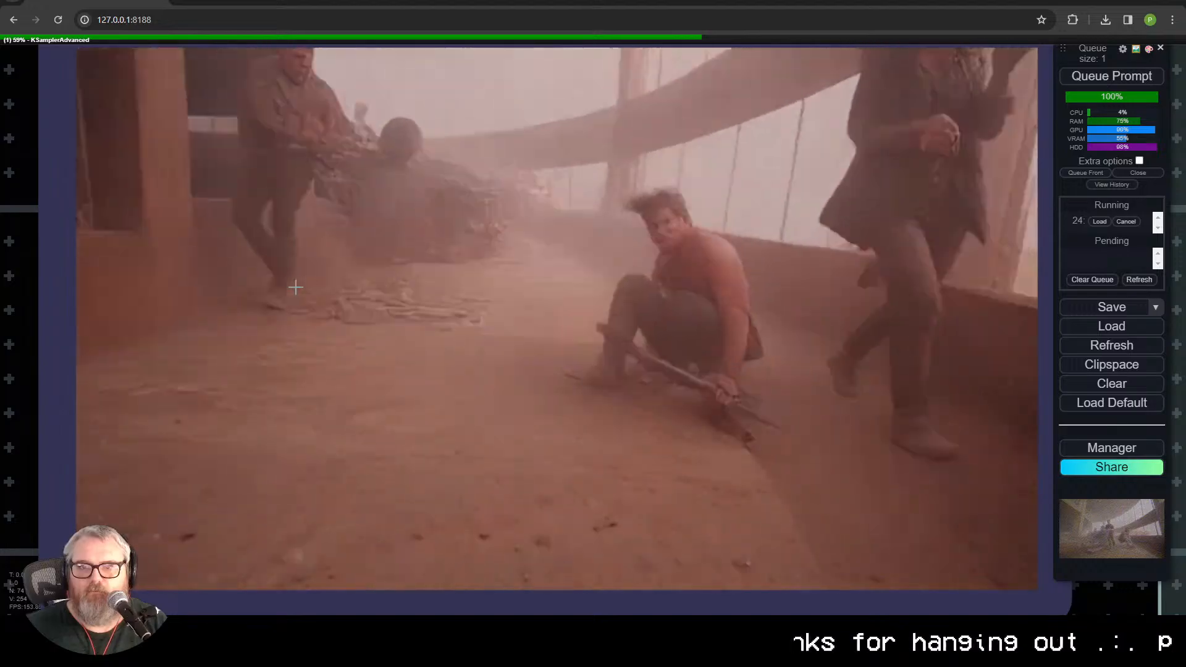
{"action": "scroll", "coordinate": [295, 286], "scroll_direction": "down", "scroll_amount": 3}
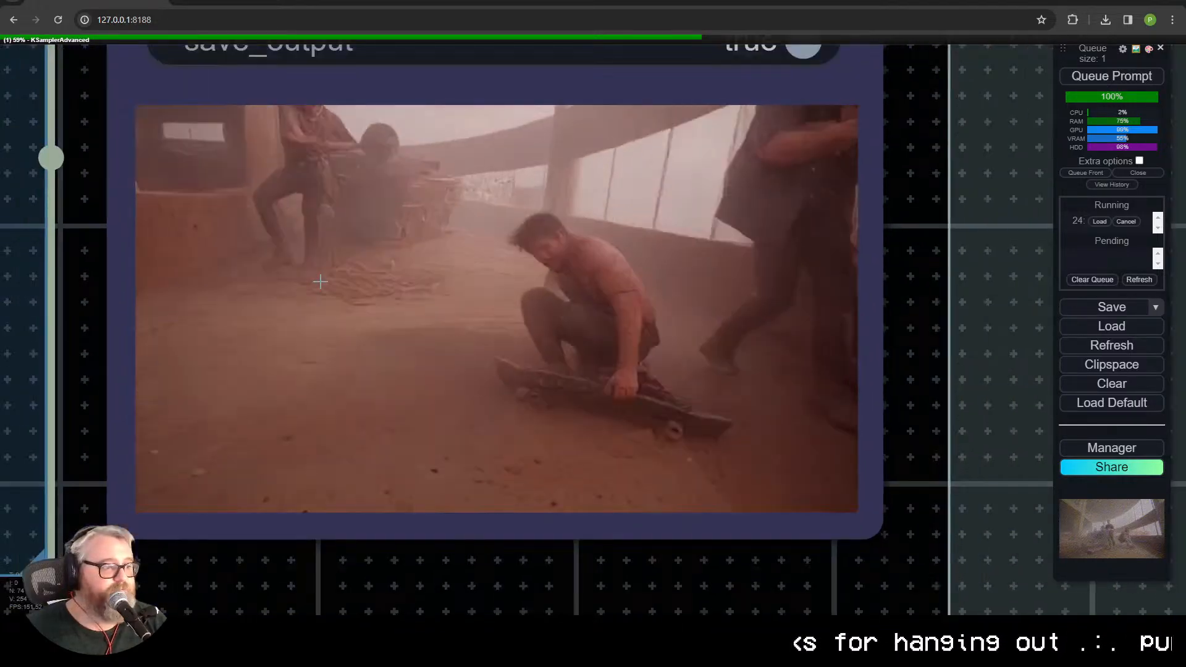
{"action": "scroll", "coordinate": [320, 282], "scroll_direction": "down", "scroll_amount": 14}
Step: Check the low-res KSampler preview of the running generation and examine the Upscale group's dancing-man video output up close
{"action": "left_click_drag", "start_coordinate": [394, 389], "coordinate": [623, 580]}
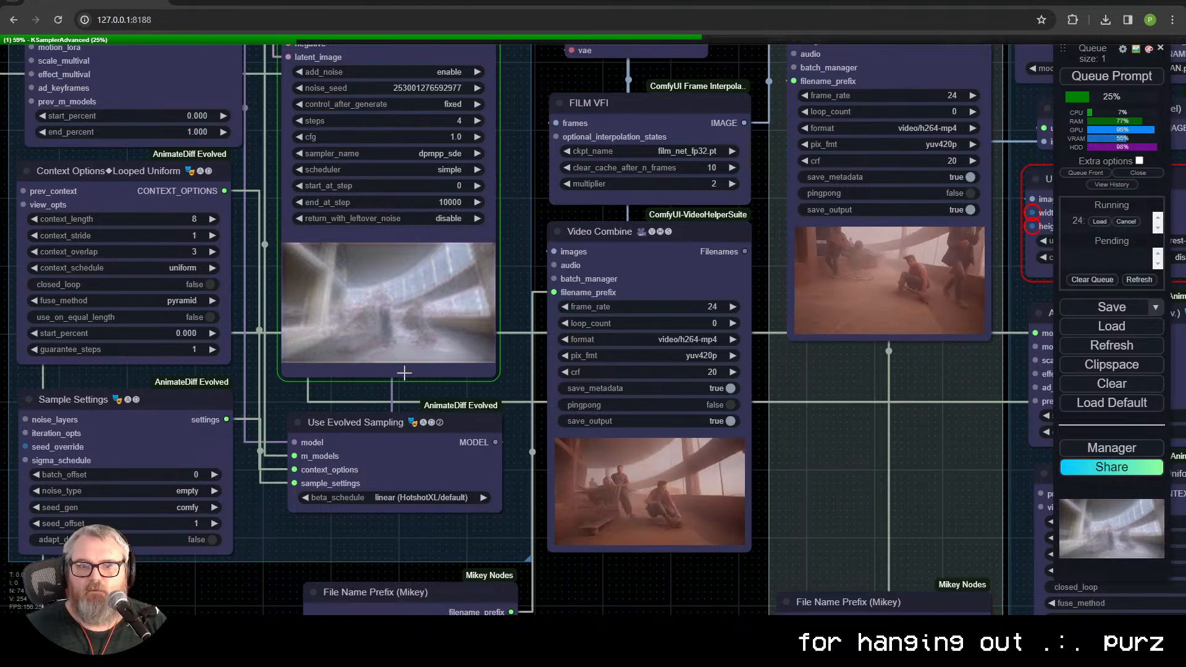
{"action": "scroll", "coordinate": [404, 373], "scroll_direction": "up", "scroll_amount": 1}
{"action": "scroll", "coordinate": [443, 411], "scroll_direction": "up", "scroll_amount": 1}
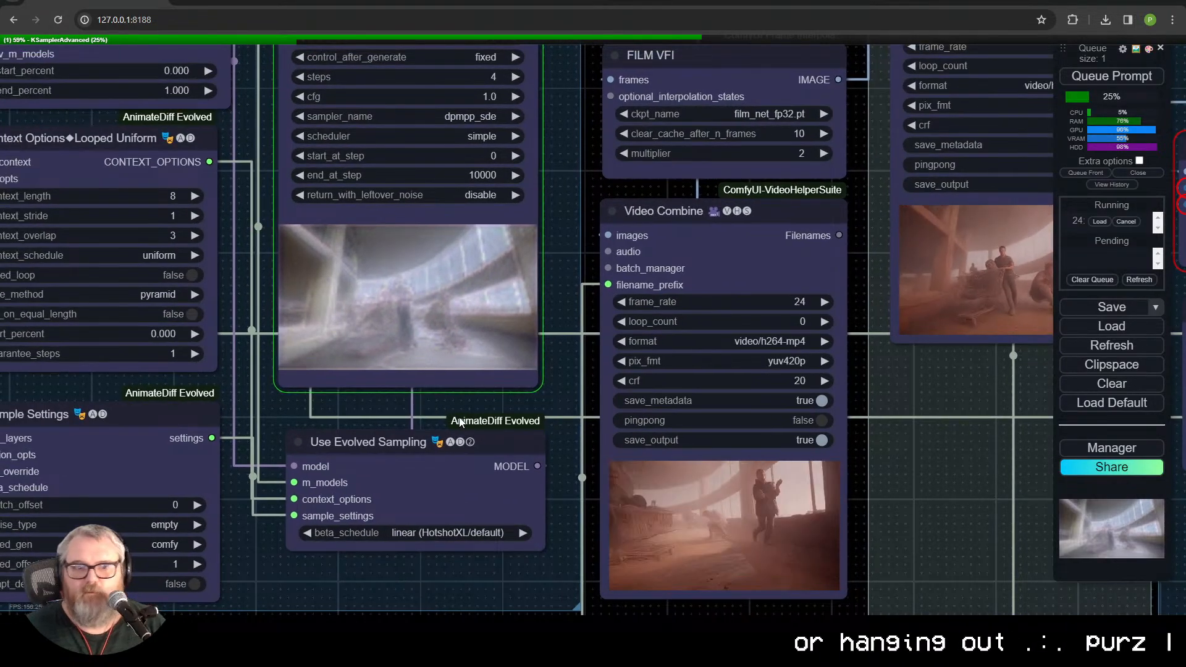
{"action": "scroll", "coordinate": [352, 474], "scroll_direction": "down", "scroll_amount": 5}
{"action": "left_click_drag", "start_coordinate": [276, 404], "coordinate": [530, 281]}
{"action": "left_click_drag", "start_coordinate": [705, 580], "coordinate": [111, 550]}
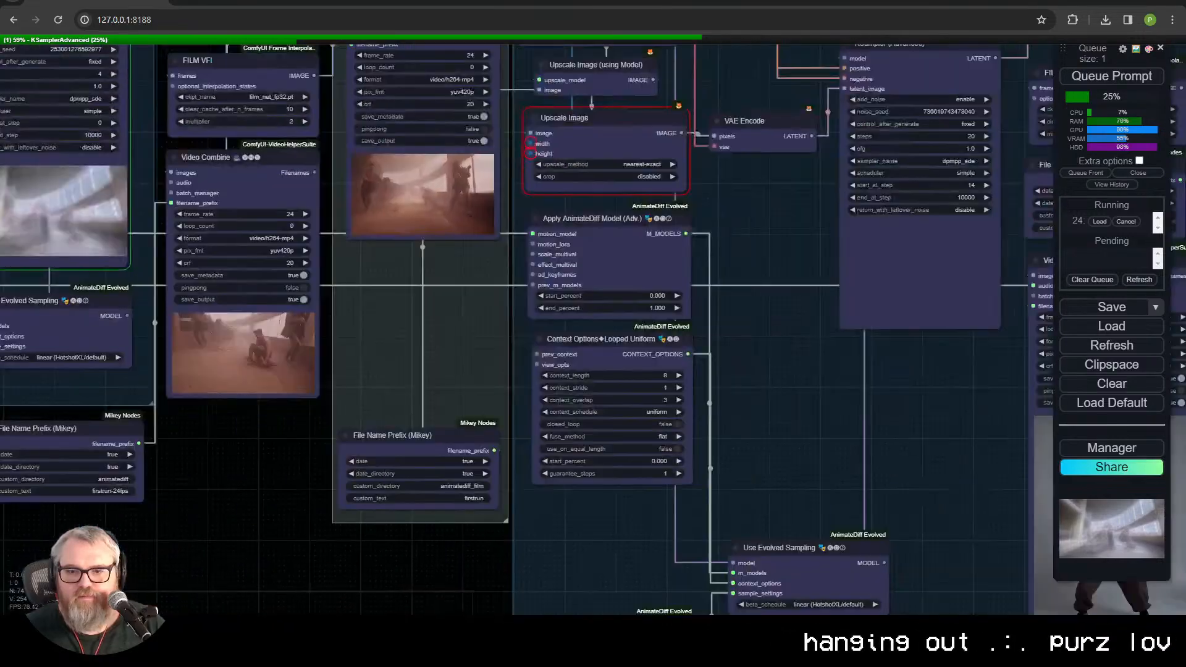
{"action": "scroll", "coordinate": [93, 494], "scroll_direction": "down", "scroll_amount": 3}
{"action": "left_click_drag", "start_coordinate": [614, 446], "coordinate": [566, 451]}
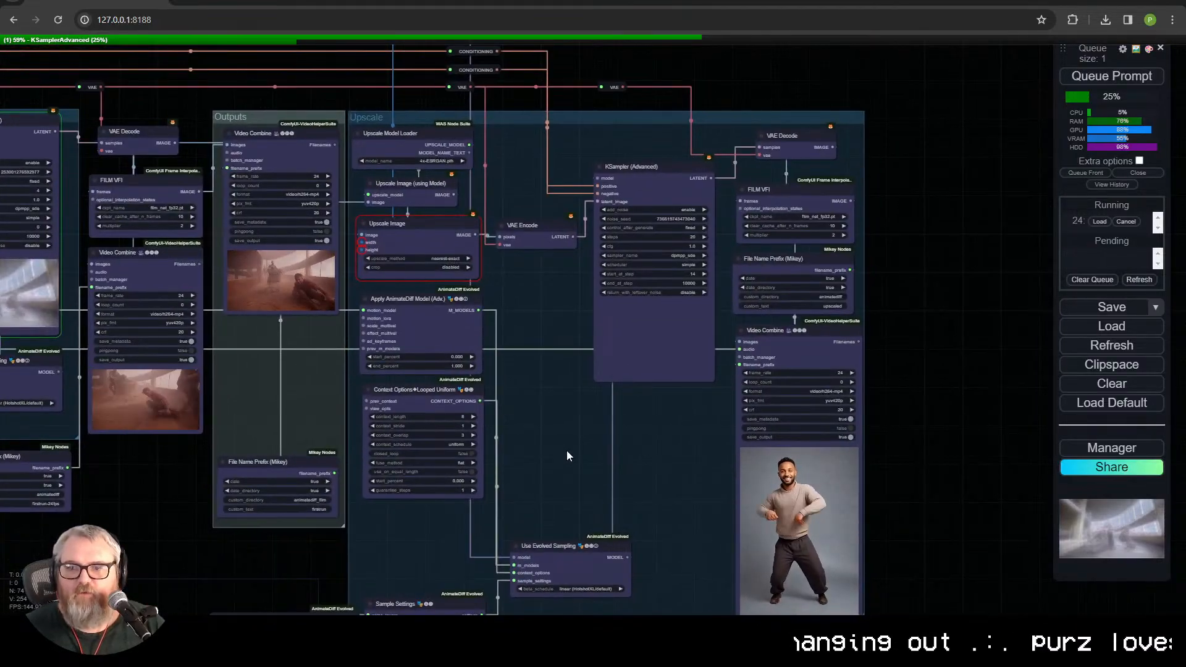
{"action": "scroll", "coordinate": [686, 473], "scroll_direction": "up", "scroll_amount": 12}
{"action": "left_click_drag", "start_coordinate": [733, 470], "coordinate": [240, 62]}
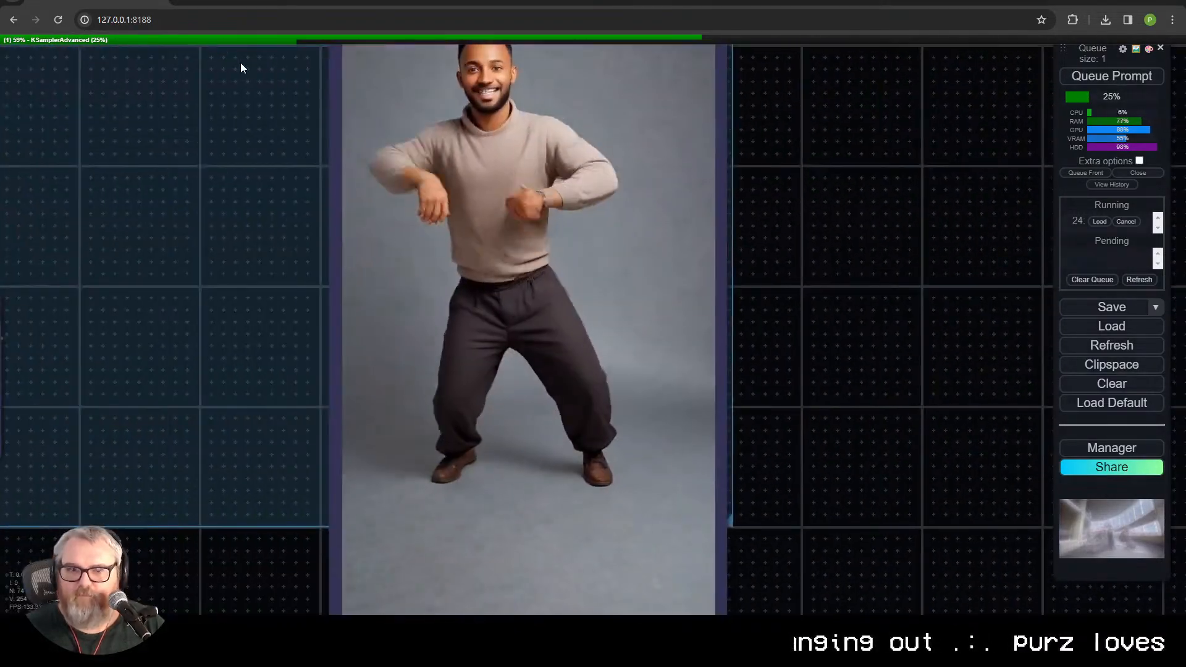
{"action": "scroll", "coordinate": [220, 77], "scroll_direction": "down", "scroll_amount": 2}
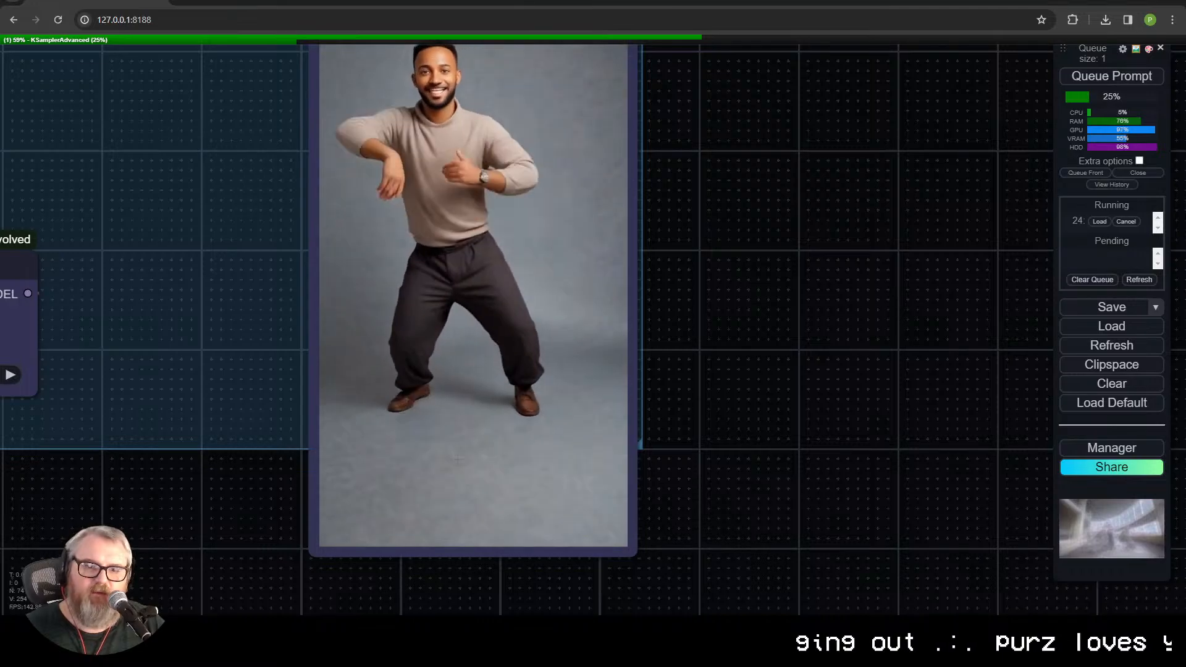
{"action": "scroll", "coordinate": [197, 321], "scroll_direction": "down", "scroll_amount": 3}
Step: Move the Sample Settings and Noise Layer [Add] nodes slightly closer to the Upscale group's Use Evolved Sampling node
{"action": "left_click_drag", "start_coordinate": [197, 321], "coordinate": [669, 476]}
{"action": "left_click_drag", "start_coordinate": [512, 314], "coordinate": [688, 49]}
{"action": "scroll", "coordinate": [649, 352], "scroll_direction": "up", "scroll_amount": 4}
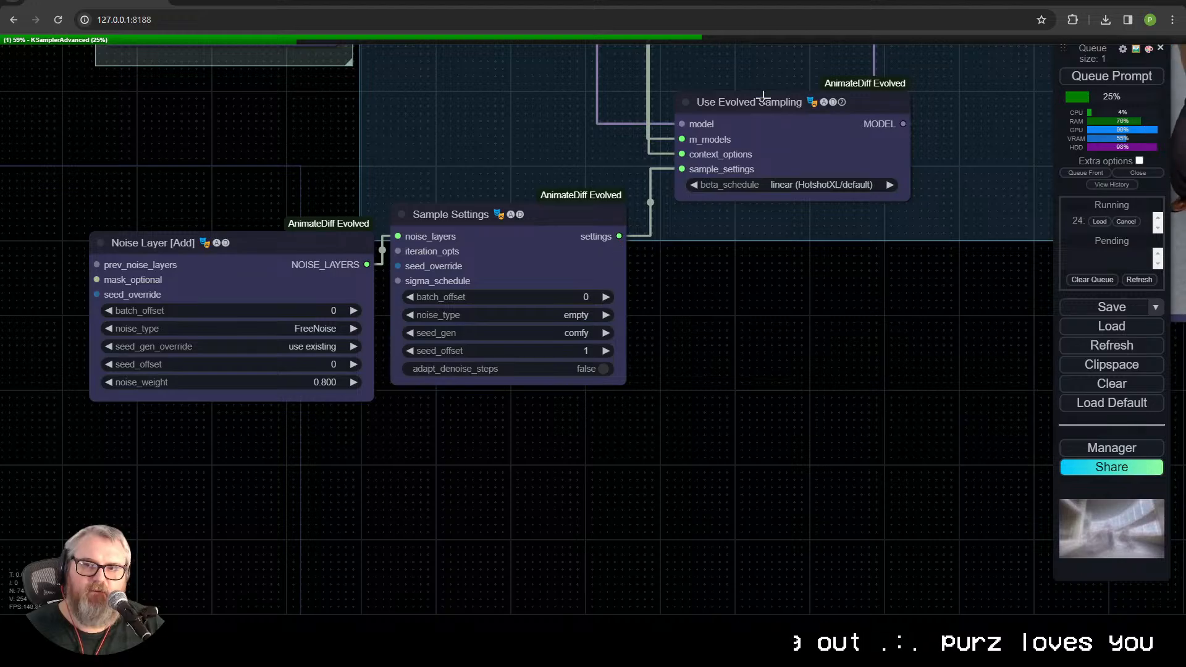
{"action": "left_click_drag", "start_coordinate": [542, 224], "coordinate": [567, 202]}
{"action": "left_click_drag", "start_coordinate": [274, 252], "coordinate": [291, 241]}
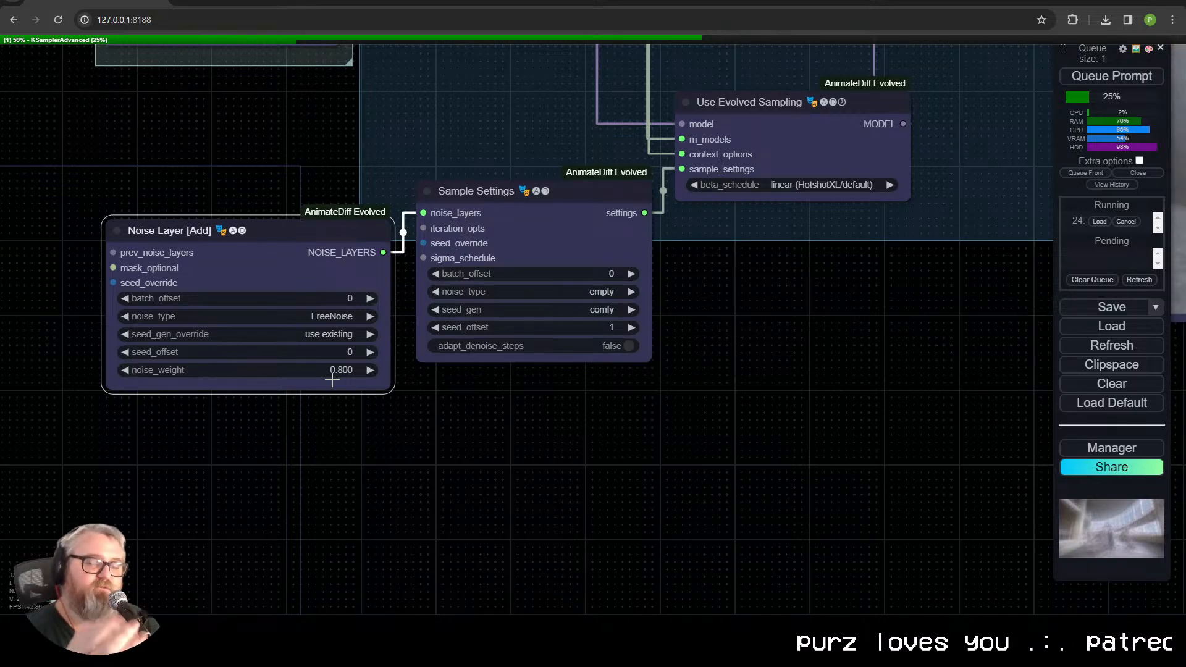
Step: Review the Upscale group and its KSampler (Advanced) settings against the Low Res Pass and Outputs groups during the running generation
{"action": "left_click_drag", "start_coordinate": [706, 444], "coordinate": [500, 504]}
{"action": "scroll", "coordinate": [499, 501], "scroll_direction": "down", "scroll_amount": 3}
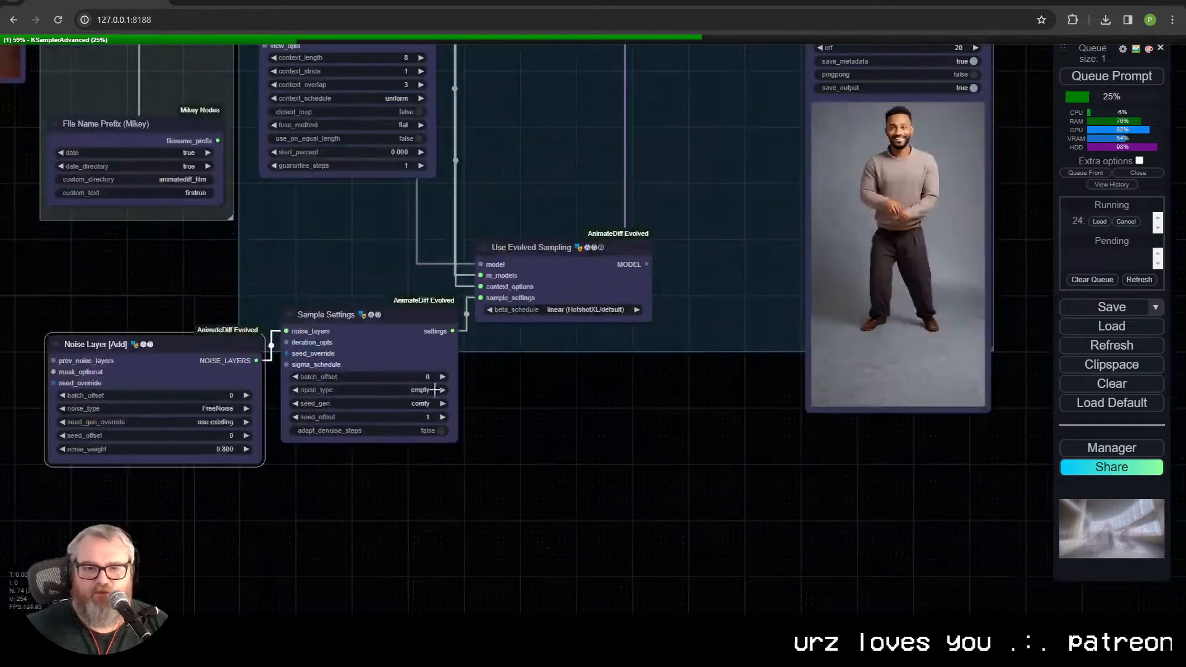
{"action": "scroll", "coordinate": [635, 418], "scroll_direction": "down", "scroll_amount": 4}
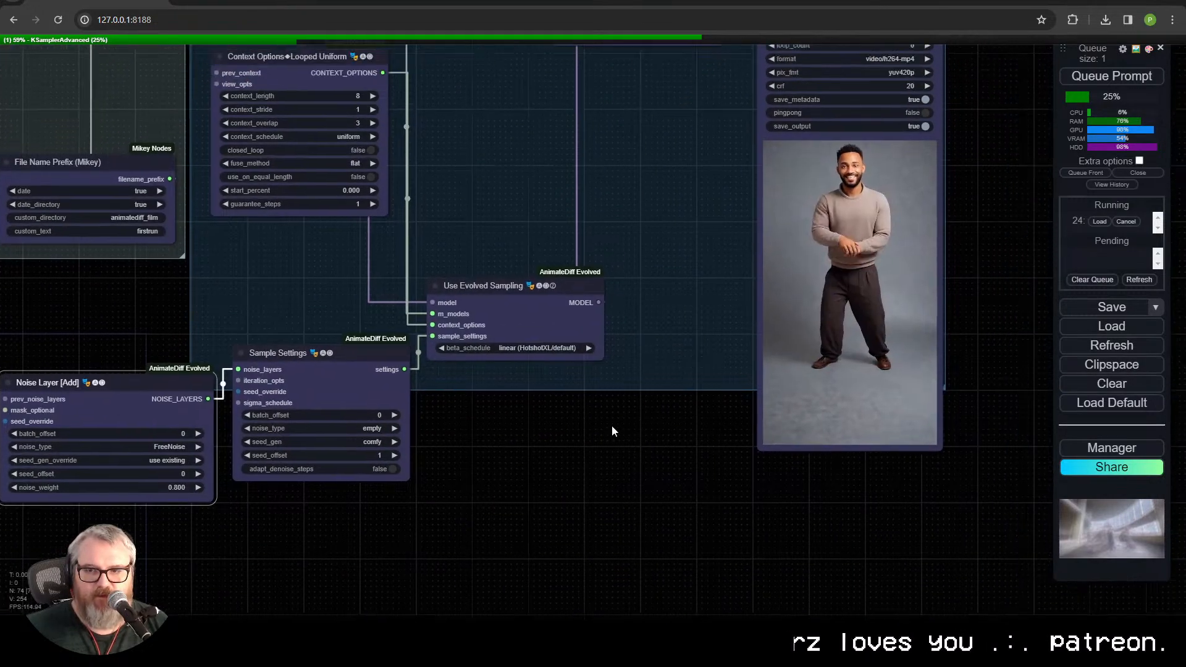
{"action": "left_click_drag", "start_coordinate": [498, 371], "coordinate": [723, 421]}
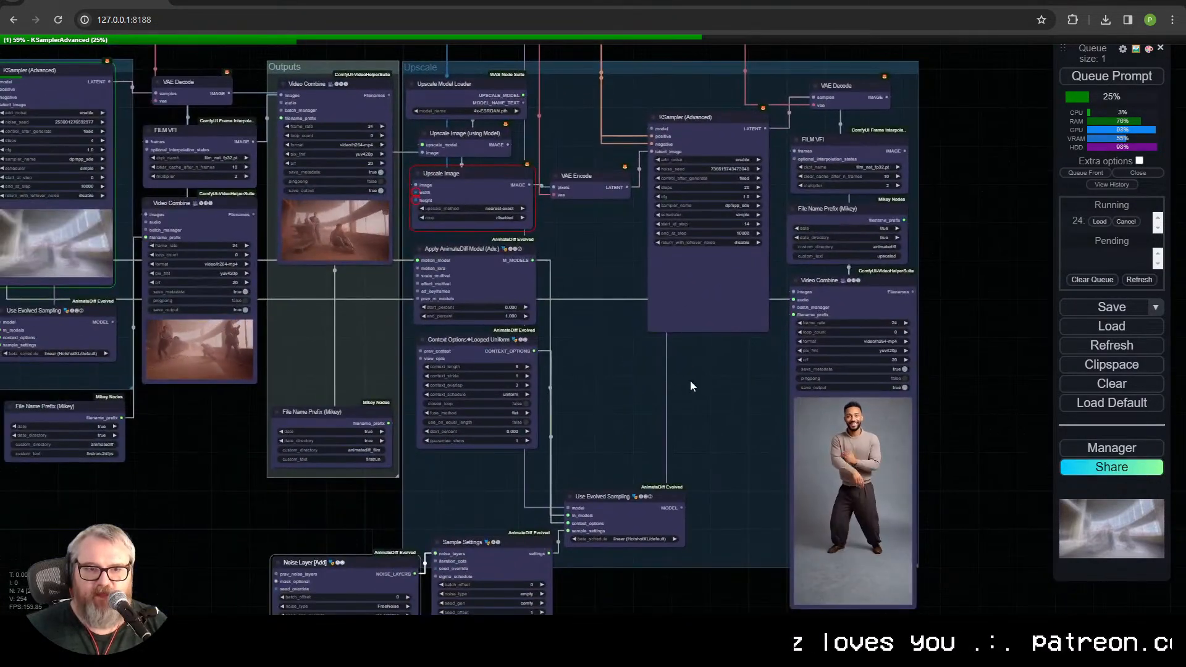
{"action": "left_click_drag", "start_coordinate": [384, 337], "coordinate": [605, 402]}
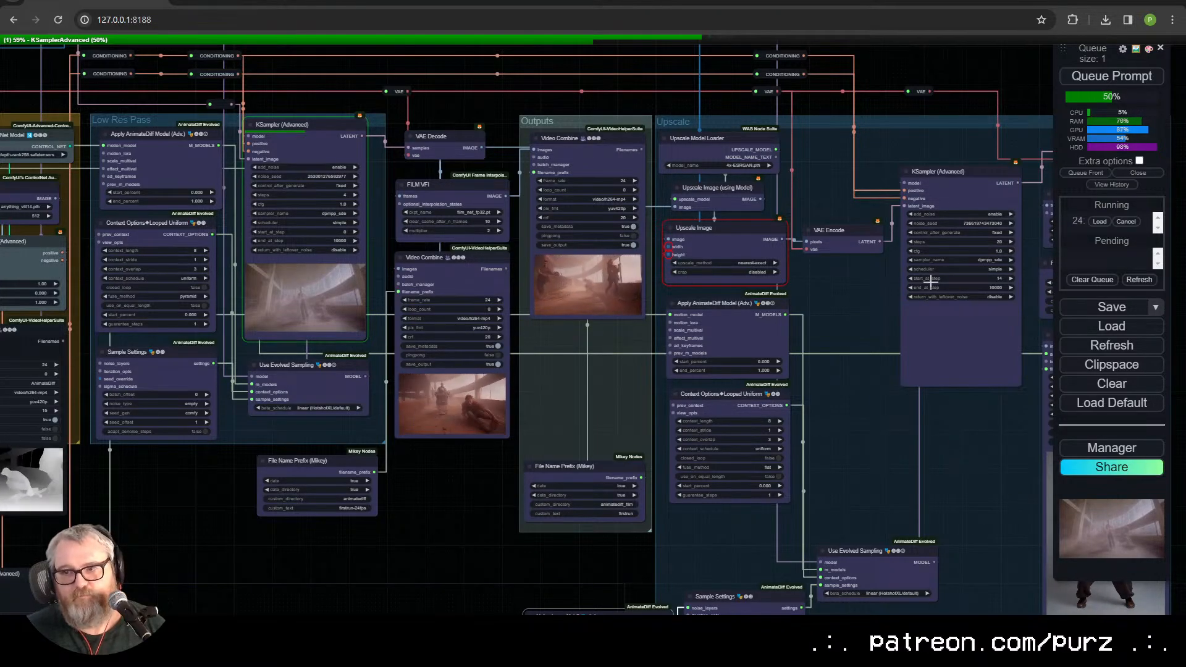
{"action": "left_click", "coordinate": [950, 178]}
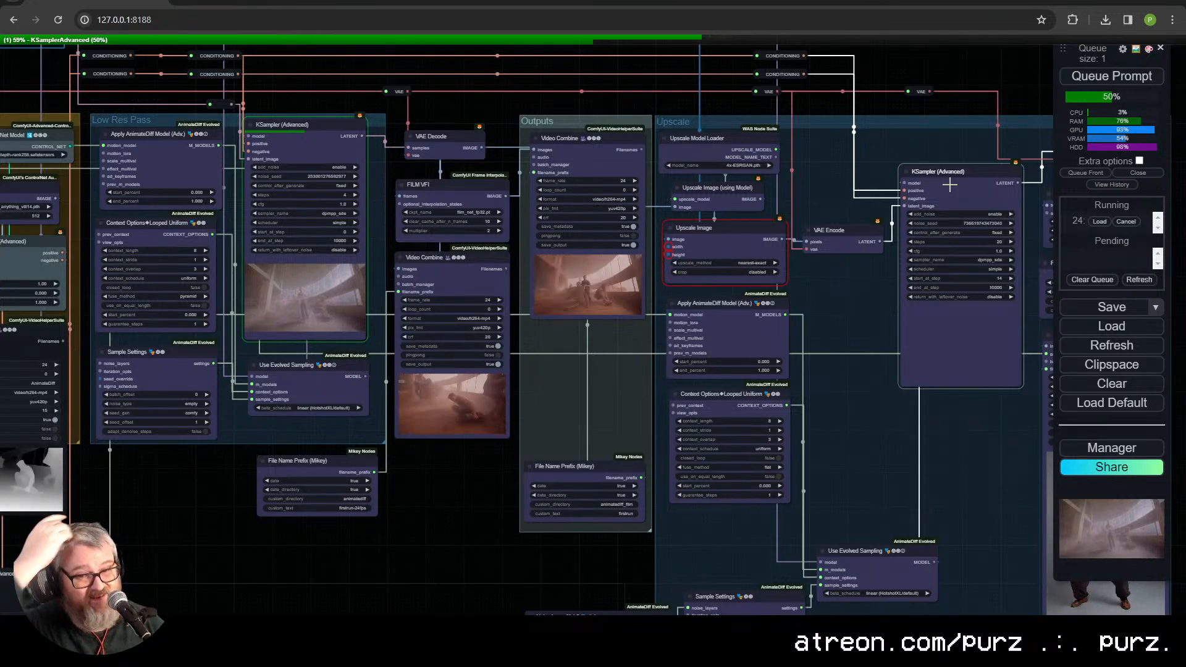
{"action": "scroll", "coordinate": [950, 184], "scroll_direction": "up", "scroll_amount": 1}
{"action": "left_click_drag", "start_coordinate": [1019, 528], "coordinate": [688, 354]}
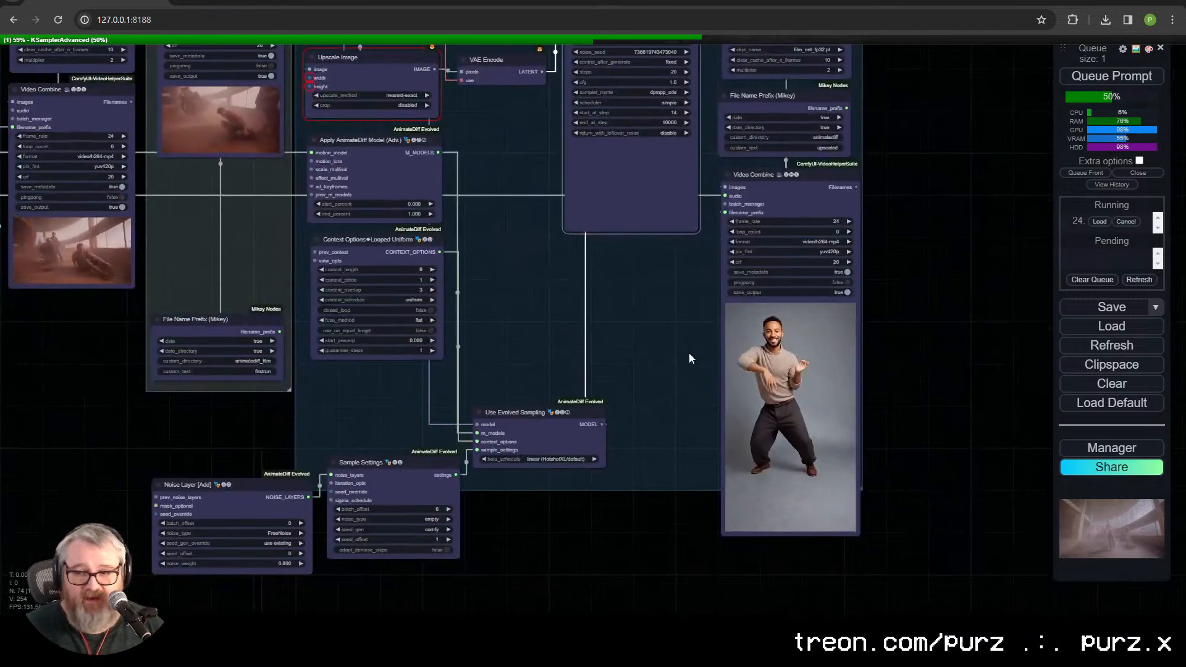
{"action": "left_click_drag", "start_coordinate": [649, 312], "coordinate": [982, 474]}
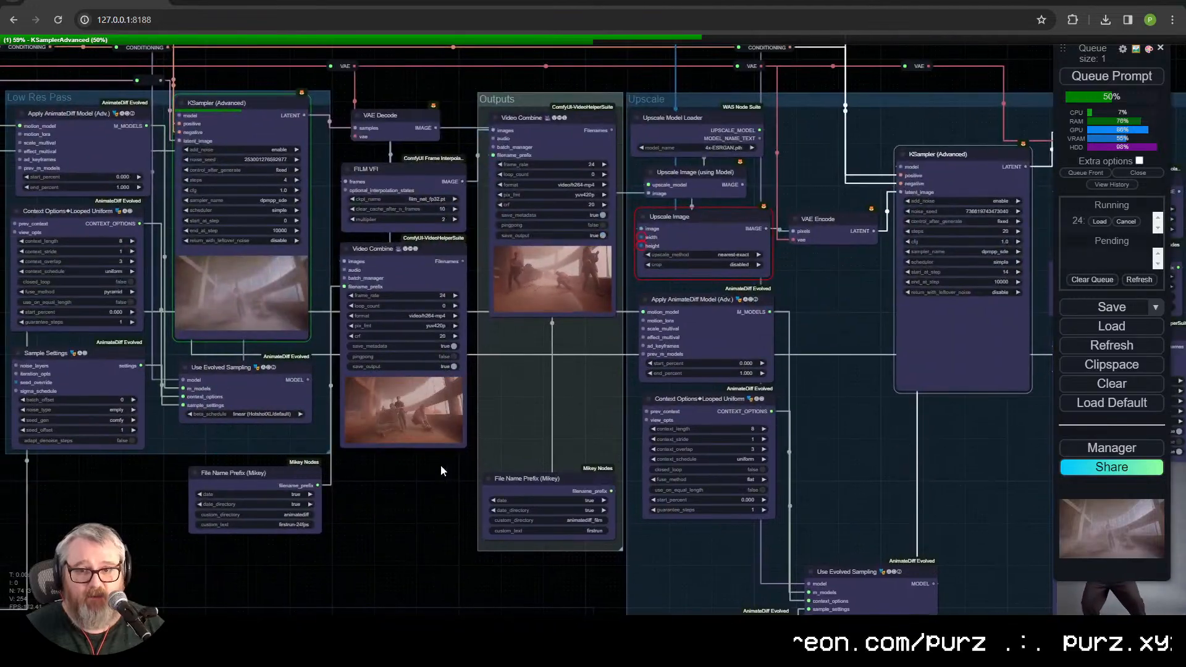
{"action": "left_click_drag", "start_coordinate": [404, 463], "coordinate": [733, 556]}
{"action": "scroll", "coordinate": [733, 547], "scroll_direction": "up", "scroll_amount": 4}
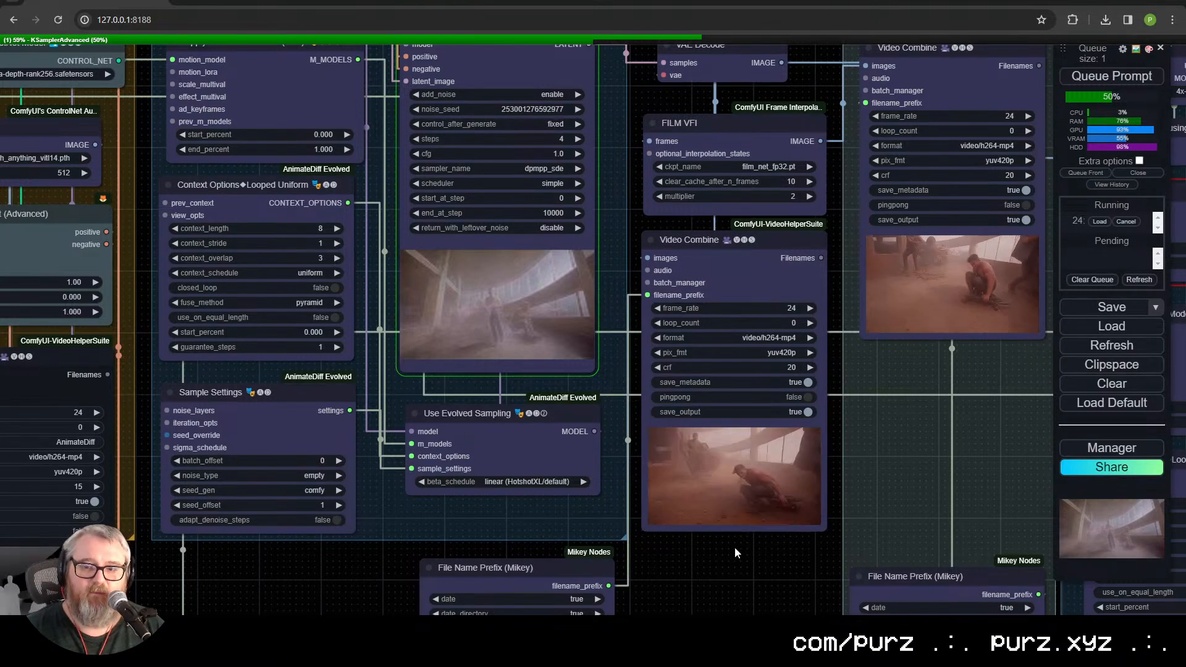
{"action": "left_click_drag", "start_coordinate": [782, 576], "coordinate": [402, 422]}
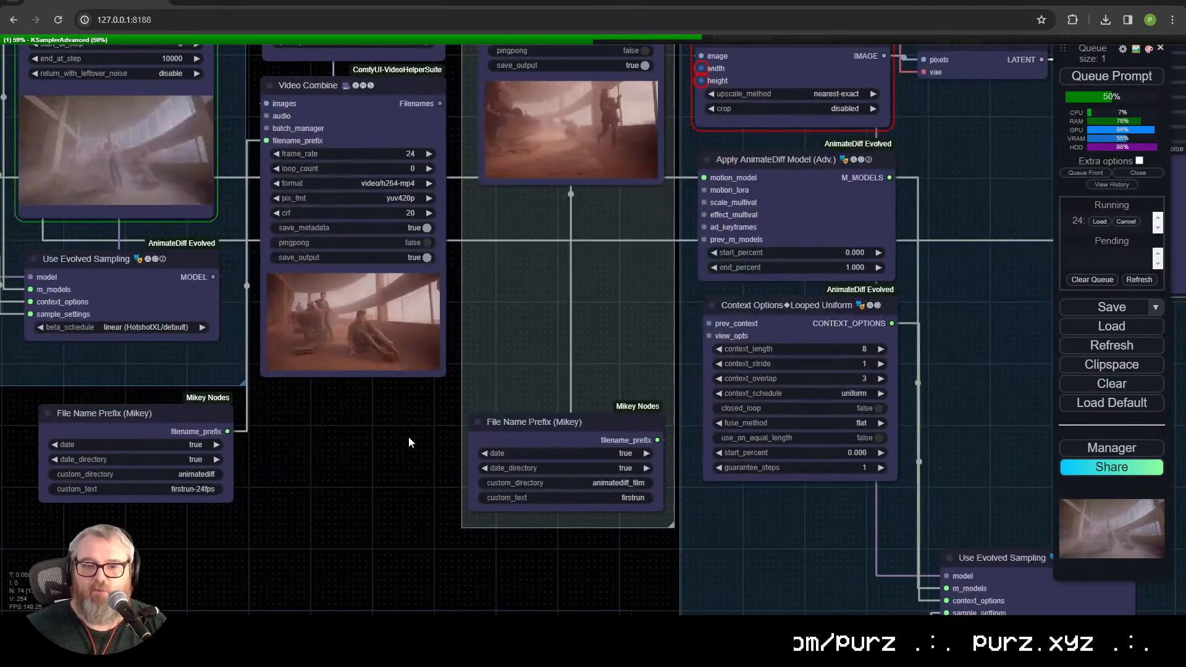
Step: Review the Upscale group's sampling nodes and examine the low-res KSampler preview of the running generation up close
{"action": "scroll", "coordinate": [326, 401], "scroll_direction": "up", "scroll_amount": 2}
{"action": "scroll", "coordinate": [433, 399], "scroll_direction": "down", "scroll_amount": 2}
{"action": "scroll", "coordinate": [432, 405], "scroll_direction": "down", "scroll_amount": 2}
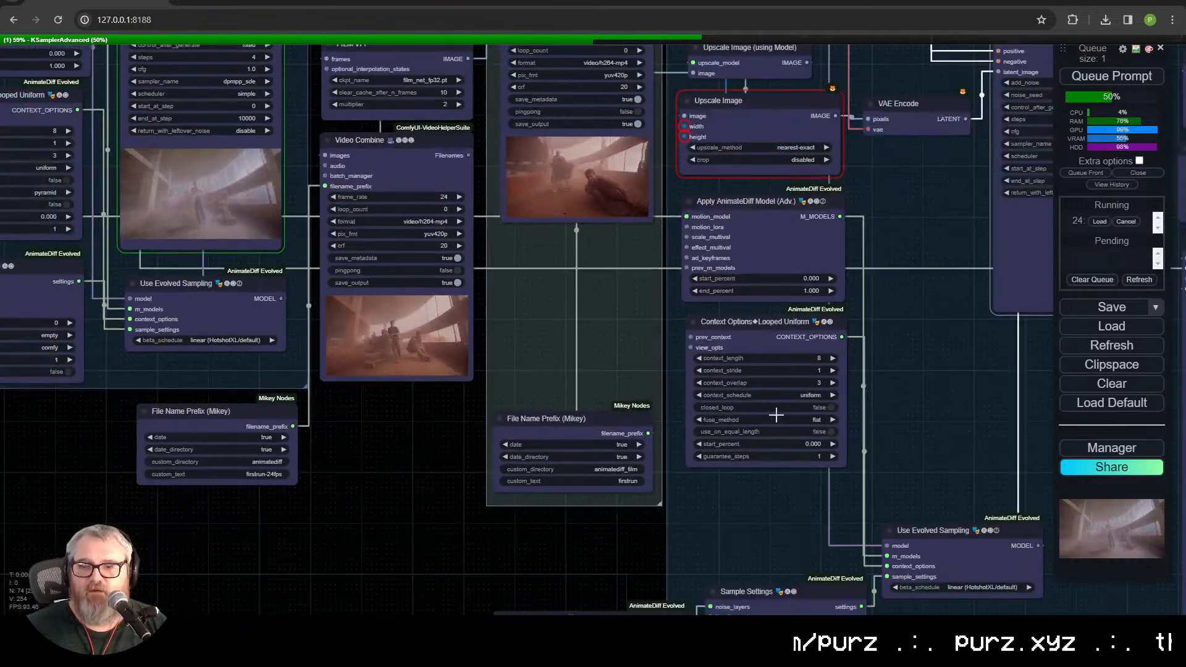
{"action": "scroll", "coordinate": [917, 423], "scroll_direction": "down", "scroll_amount": 1}
{"action": "left_click_drag", "start_coordinate": [916, 424], "coordinate": [670, 376]}
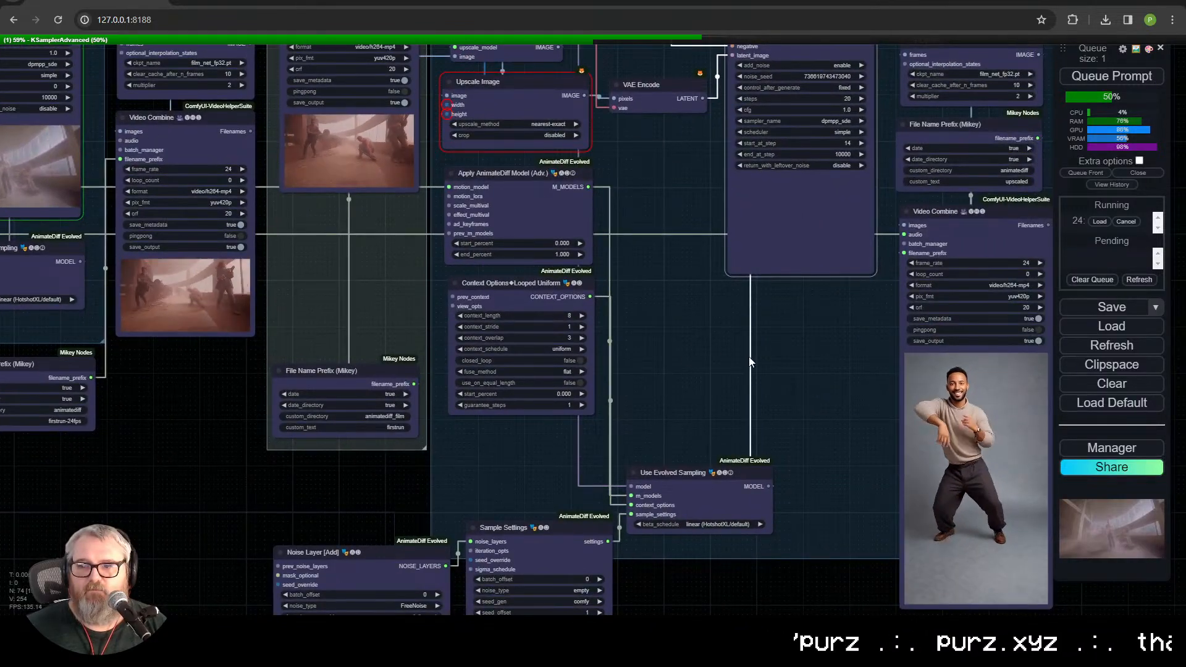
{"action": "scroll", "coordinate": [750, 337], "scroll_direction": "down", "scroll_amount": 3}
{"action": "left_click_drag", "start_coordinate": [752, 331], "coordinate": [835, 452]}
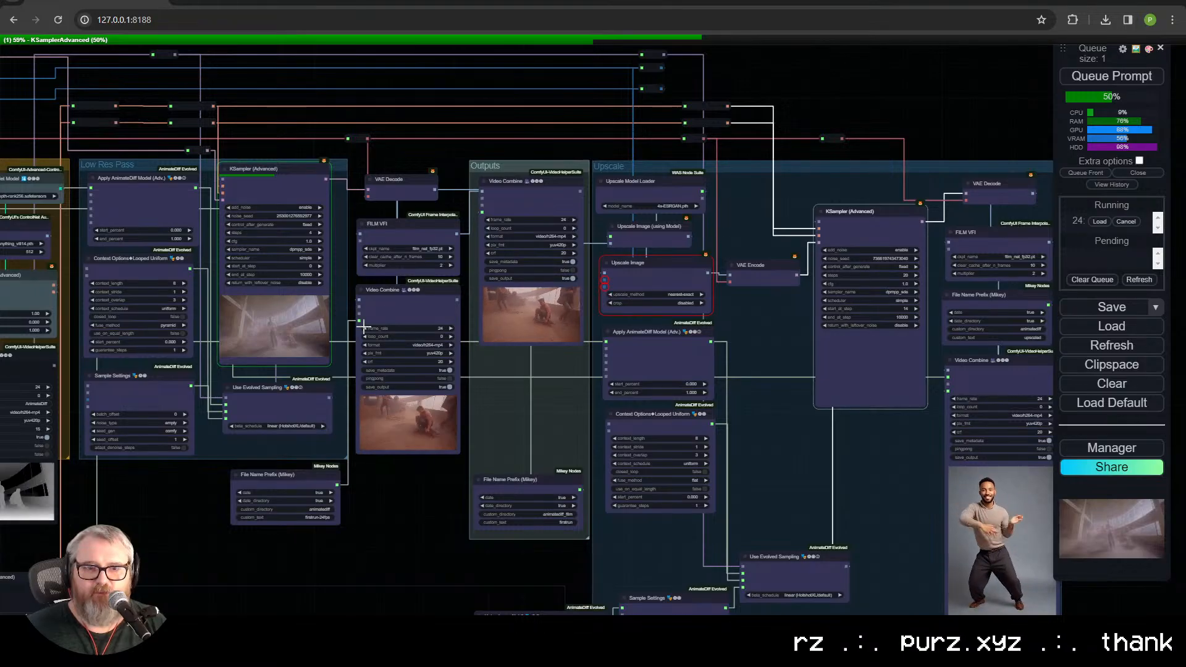
{"action": "scroll", "coordinate": [331, 377], "scroll_direction": "up", "scroll_amount": 6}
{"action": "left_click_drag", "start_coordinate": [331, 377], "coordinate": [821, 555]}
{"action": "scroll", "coordinate": [741, 496], "scroll_direction": "up", "scroll_amount": 11}
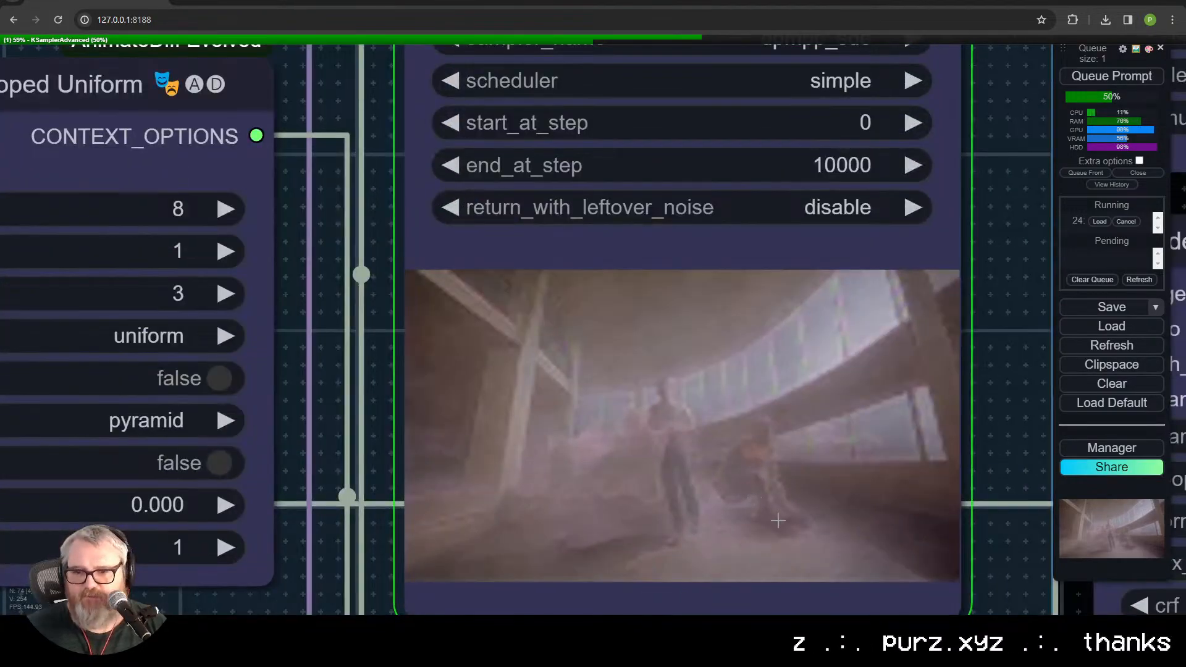
{"action": "scroll", "coordinate": [777, 521], "scroll_direction": "down", "scroll_amount": 12}
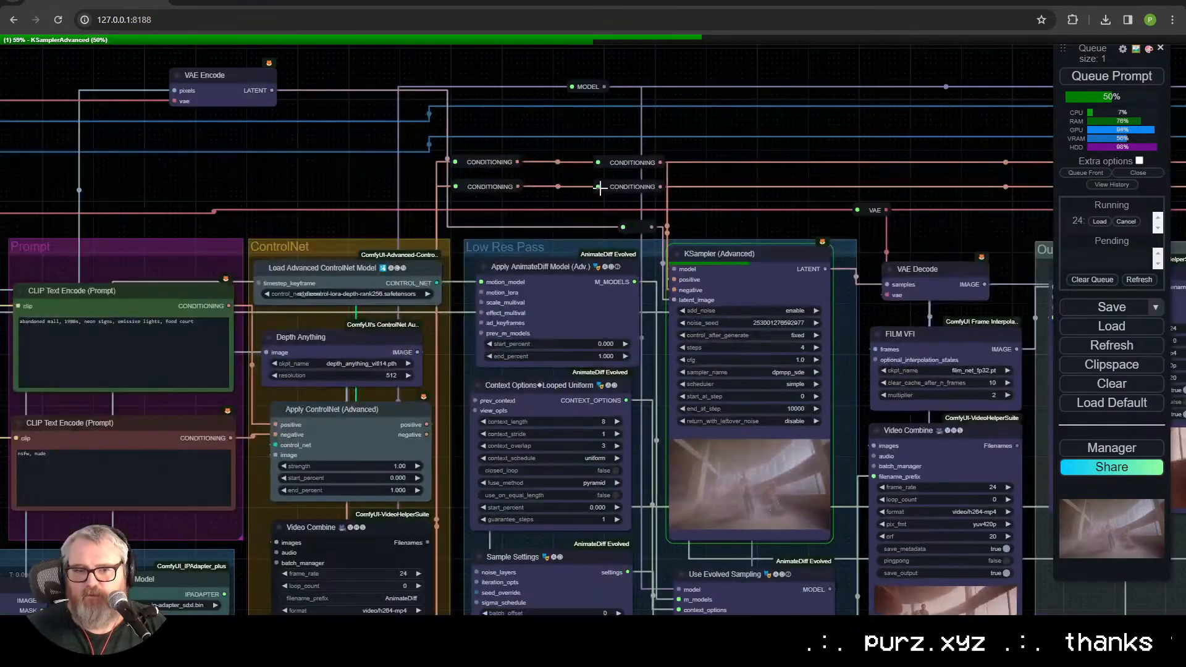
Step: Compare the shopping-cart source footage in the Load Video node with the Low Res Pass preview of the running generation
{"action": "scroll", "coordinate": [603, 185], "scroll_direction": "down", "scroll_amount": 2}
{"action": "left_click_drag", "start_coordinate": [619, 127], "coordinate": [852, 159]}
{"action": "left_click_drag", "start_coordinate": [234, 238], "coordinate": [997, 97]}
{"action": "left_click_drag", "start_coordinate": [733, 96], "coordinate": [495, 125]}
{"action": "scroll", "coordinate": [495, 126], "scroll_direction": "up", "scroll_amount": 11}
{"action": "left_click_drag", "start_coordinate": [585, 571], "coordinate": [522, 322]}
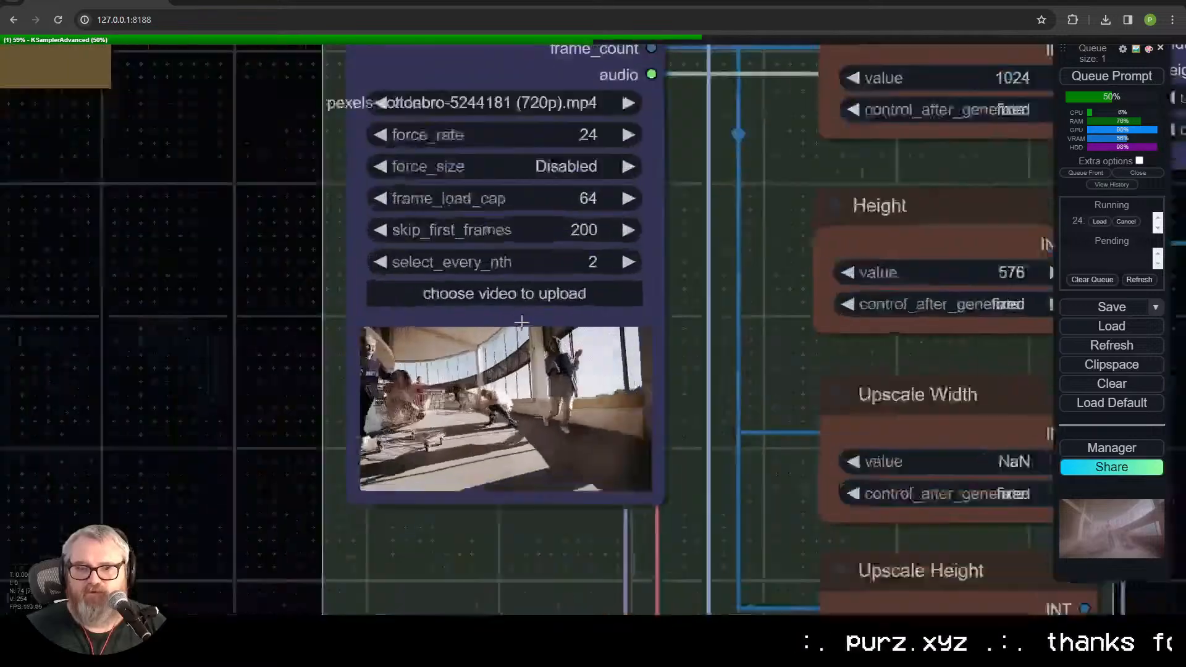
{"action": "scroll", "coordinate": [522, 321], "scroll_direction": "up", "scroll_amount": 8}
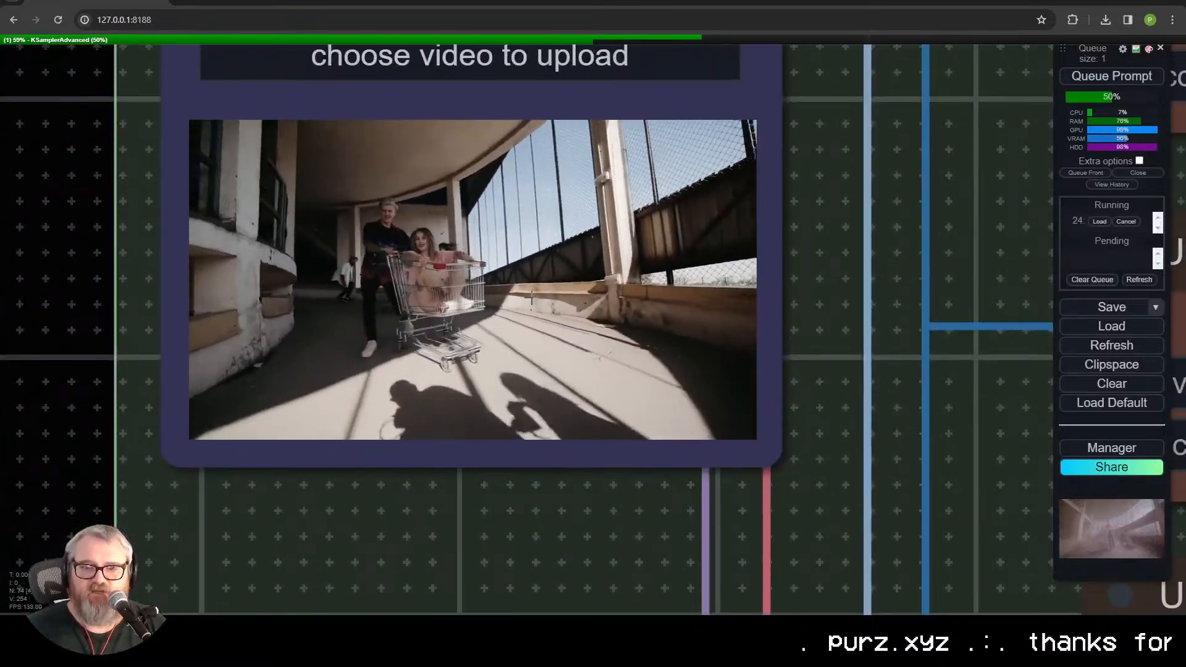
{"action": "scroll", "coordinate": [757, 364], "scroll_direction": "down", "scroll_amount": 12}
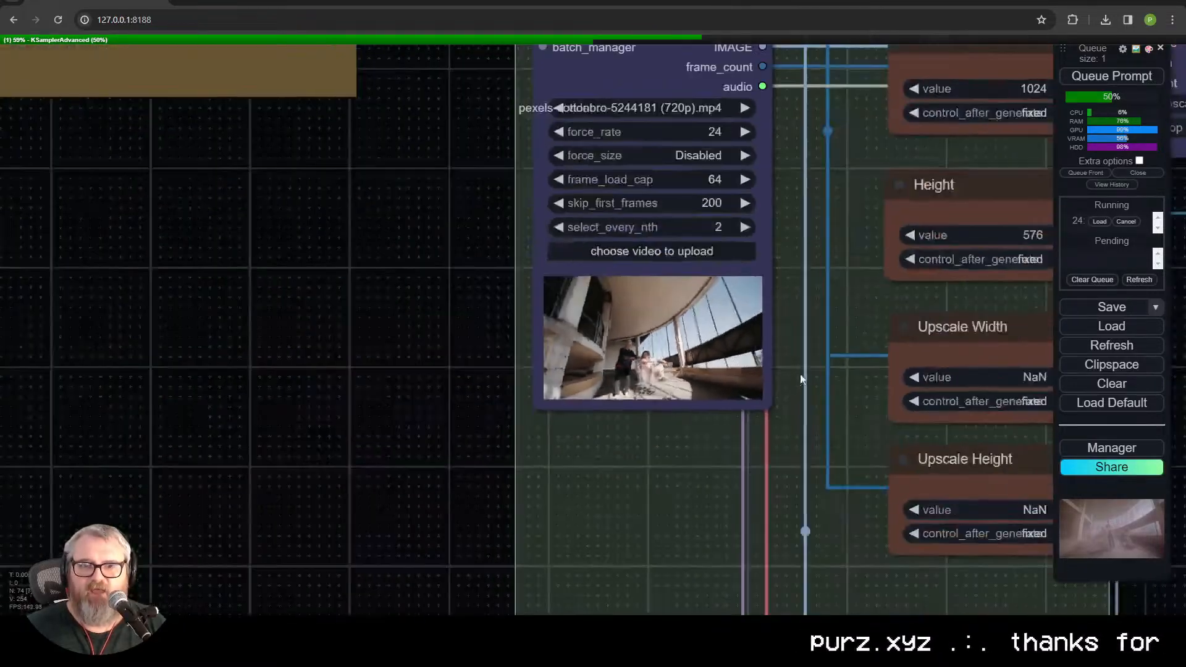
{"action": "left_click_drag", "start_coordinate": [796, 376], "coordinate": [3, 417]}
{"action": "scroll", "coordinate": [678, 429], "scroll_direction": "down", "scroll_amount": 3}
{"action": "left_click_drag", "start_coordinate": [696, 451], "coordinate": [153, 436]}
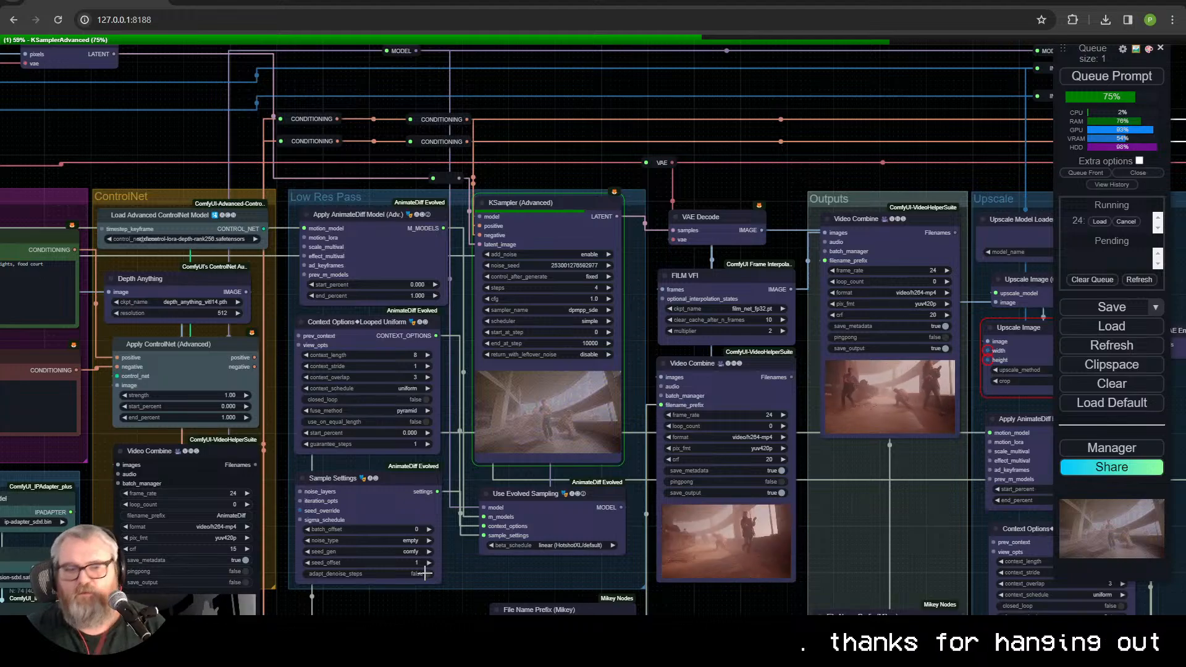
Step: Search Google Images for "1980s mall vaporwave" in a new browser tab and open the neon "80s mall : r/outrun" picture
{"action": "key", "text": "ctrl+t"}
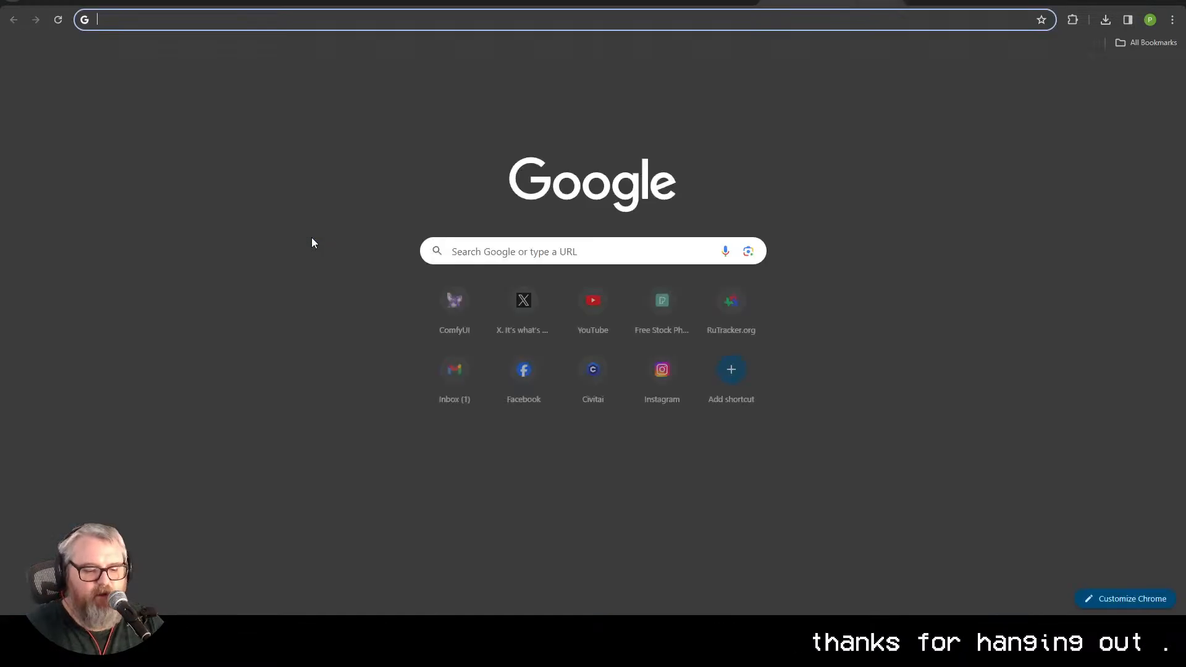
{"action": "type", "text": "1980s mall vaporwave"}
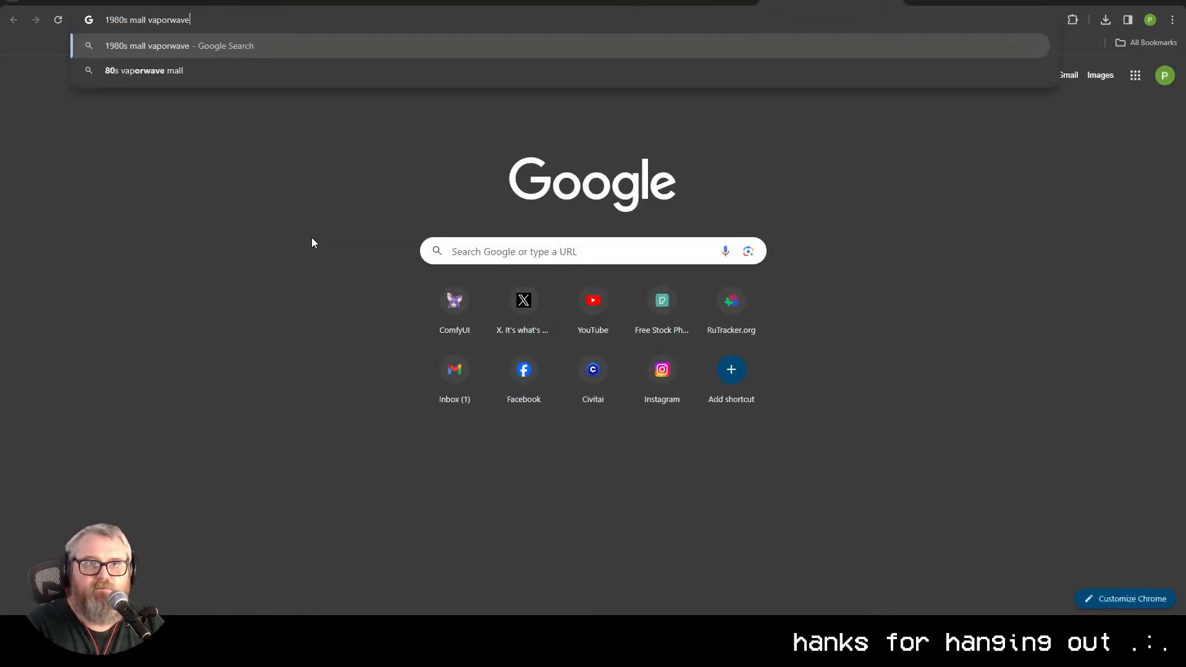
{"action": "key", "text": "Return"}
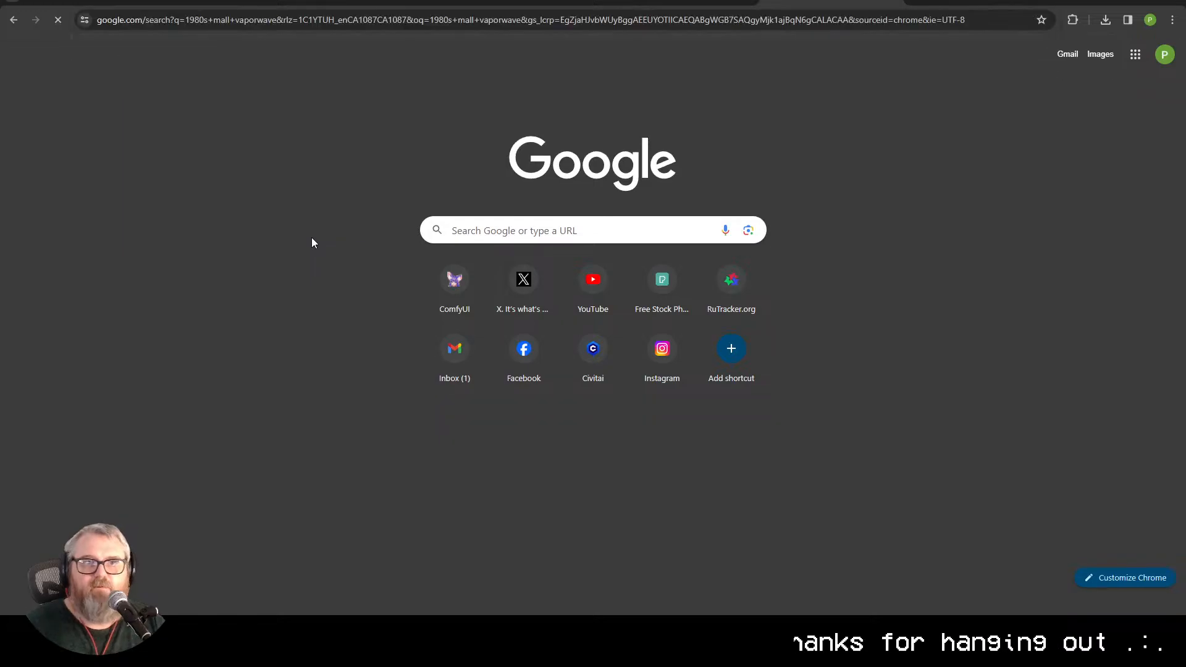
{"action": "left_click", "coordinate": [154, 98]}
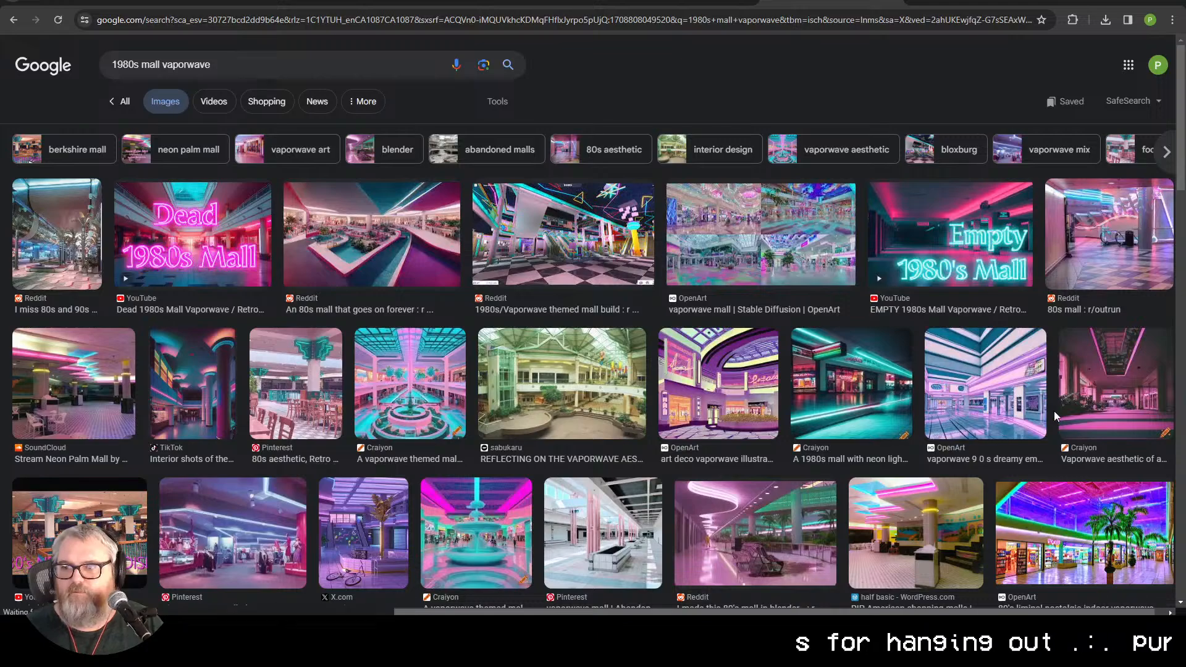
{"action": "left_click", "coordinate": [1114, 247]}
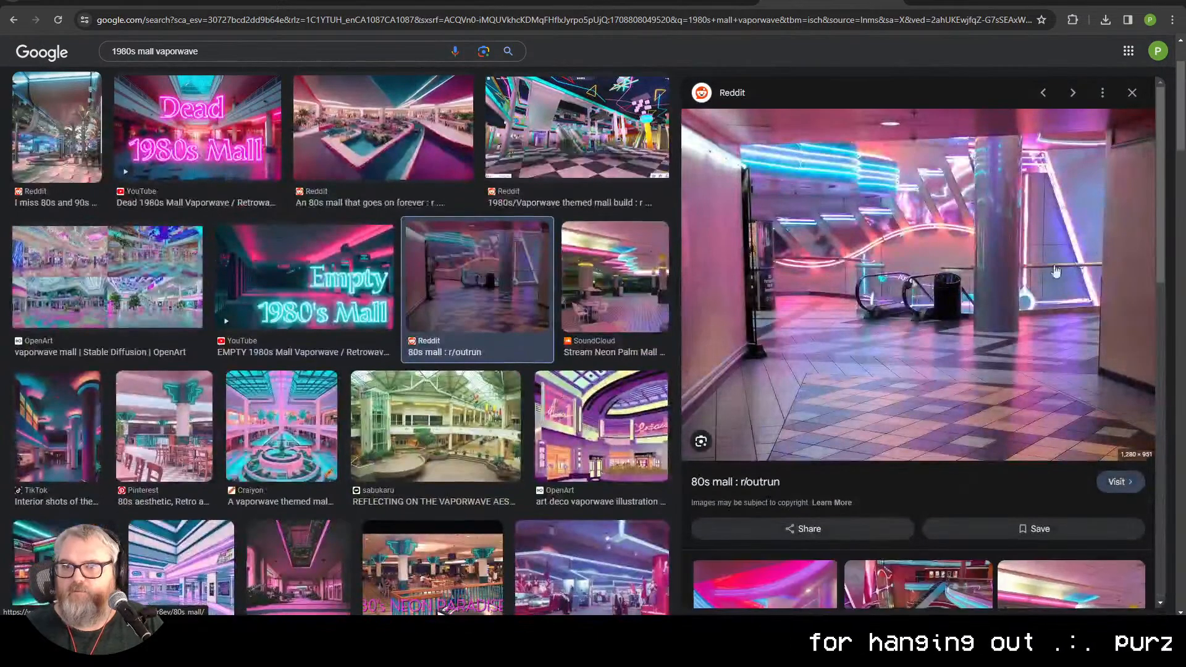
Step: Save the neon 80s mall picture and load it into the IPAdapters group's Load Image node in ComfyUI
{"action": "key", "text": "super+d"}
{"action": "left_click_drag", "start_coordinate": [980, 298], "coordinate": [690, 357]}
{"action": "left_click_drag", "start_coordinate": [737, 388], "coordinate": [247, 394]}
{"action": "key", "text": "super+d"}
{"action": "key", "text": "super+d"}
{"action": "key", "text": "super+d"}
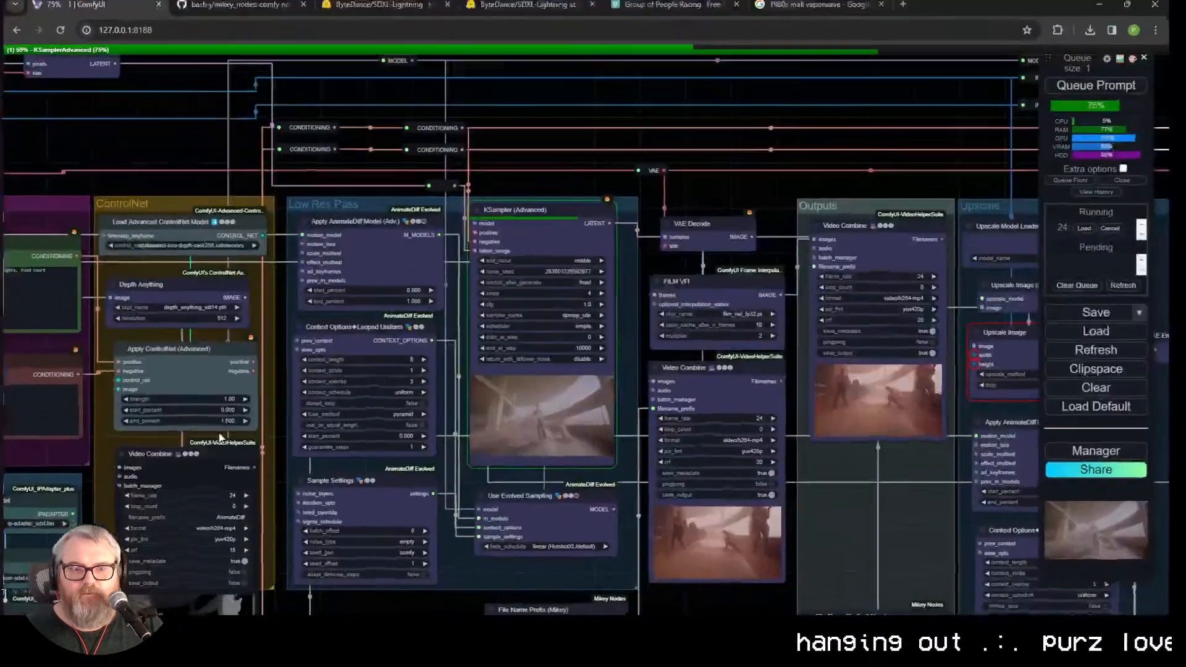
{"action": "left_click_drag", "start_coordinate": [249, 469], "coordinate": [824, 190]}
{"action": "key", "text": "super+d"}
{"action": "key", "text": "super+d"}
{"action": "left_click_drag", "start_coordinate": [220, 354], "coordinate": [442, 288]}
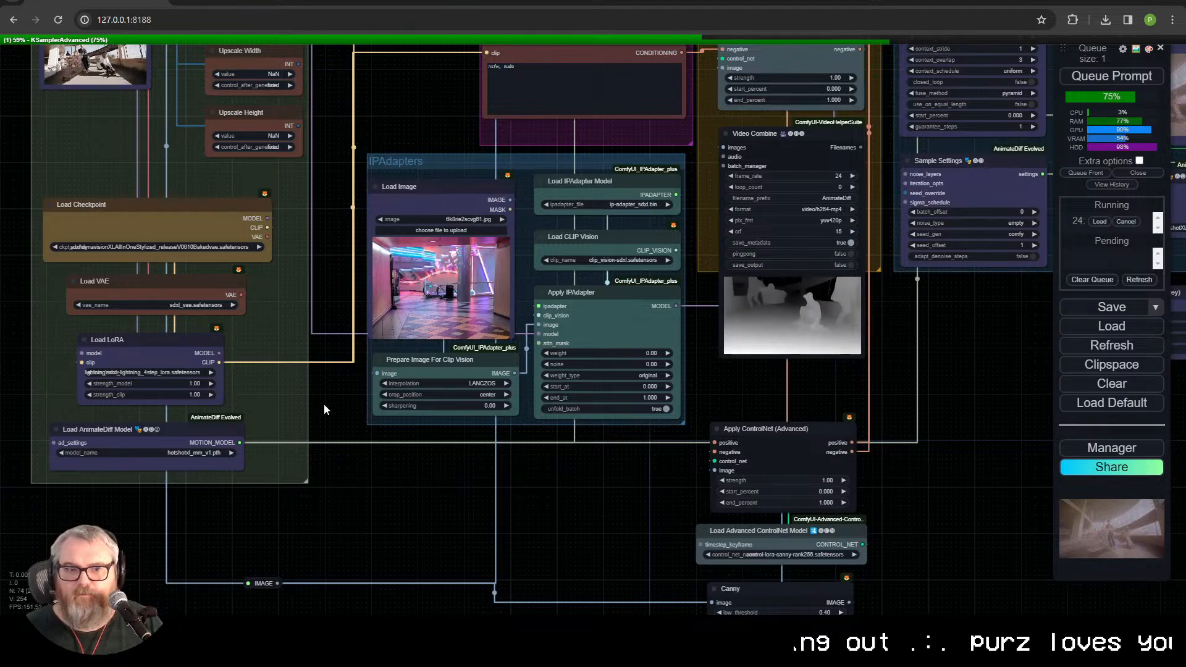
Step: Set the Apply IPAdapter node's weight to 0.80
{"action": "left_click_drag", "start_coordinate": [366, 141], "coordinate": [332, 270]}
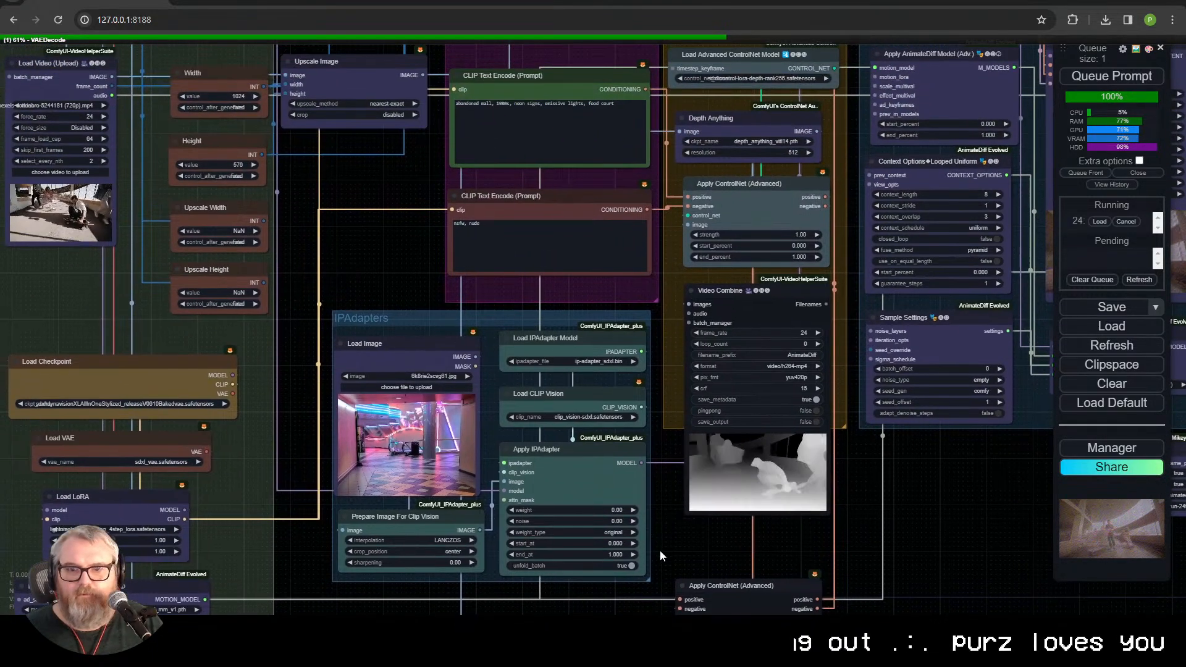
{"action": "left_click", "coordinate": [623, 513]}
{"action": "type", "text": "0.8"}
{"action": "key", "text": "Return"}
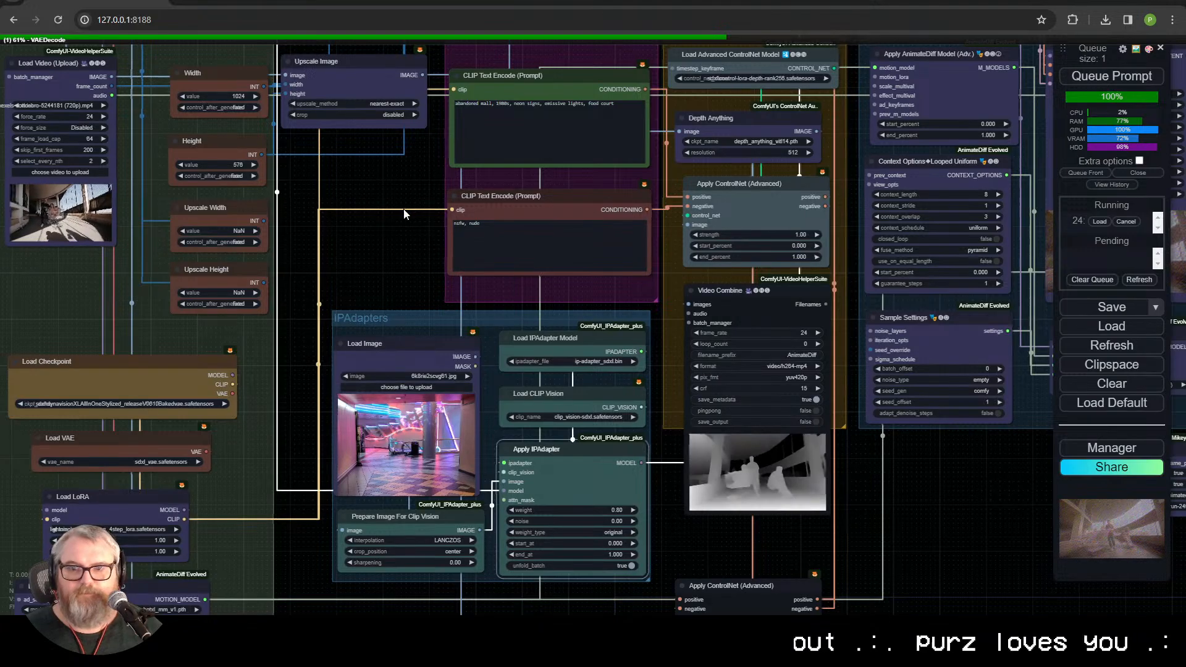
Step: Follow the running generation through the Low Res Pass and examine the video in the Video Combine node beneath FILM VFI
{"action": "left_click_drag", "start_coordinate": [948, 234], "coordinate": [303, 209]}
{"action": "scroll", "coordinate": [598, 569], "scroll_direction": "down", "scroll_amount": 3}
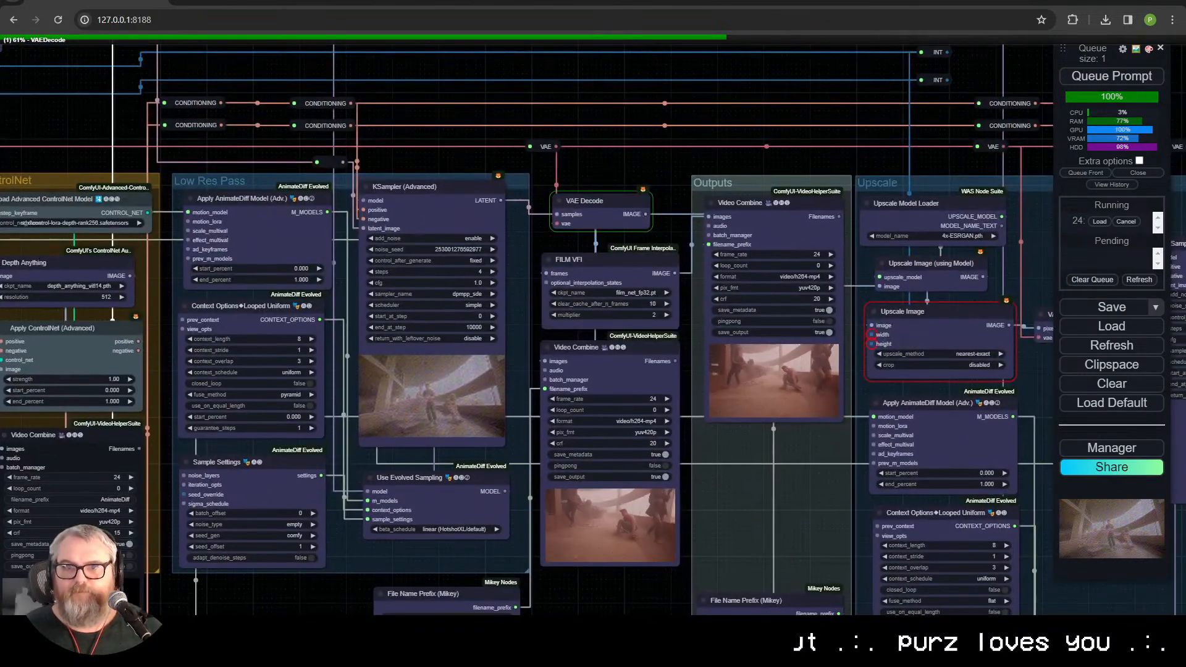
{"action": "scroll", "coordinate": [612, 595], "scroll_direction": "up", "scroll_amount": 6}
{"action": "left_click_drag", "start_coordinate": [598, 586], "coordinate": [570, 583]}
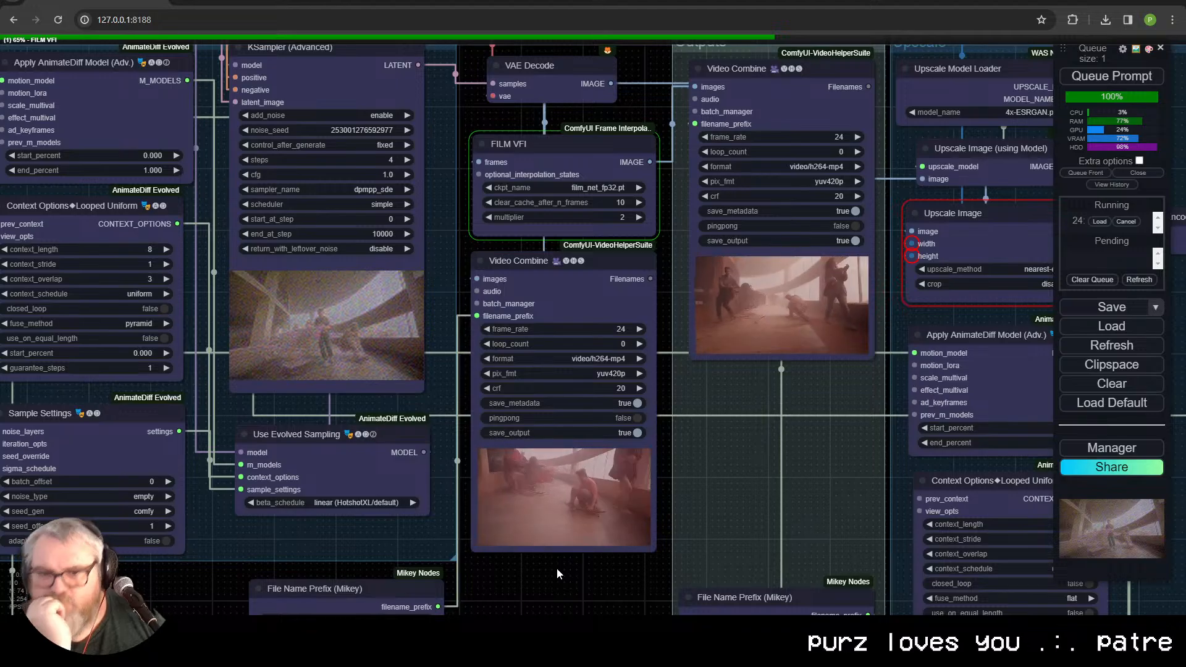
{"action": "scroll", "coordinate": [557, 568], "scroll_direction": "up", "scroll_amount": 2}
{"action": "scroll", "coordinate": [557, 568], "scroll_direction": "up", "scroll_amount": 10}
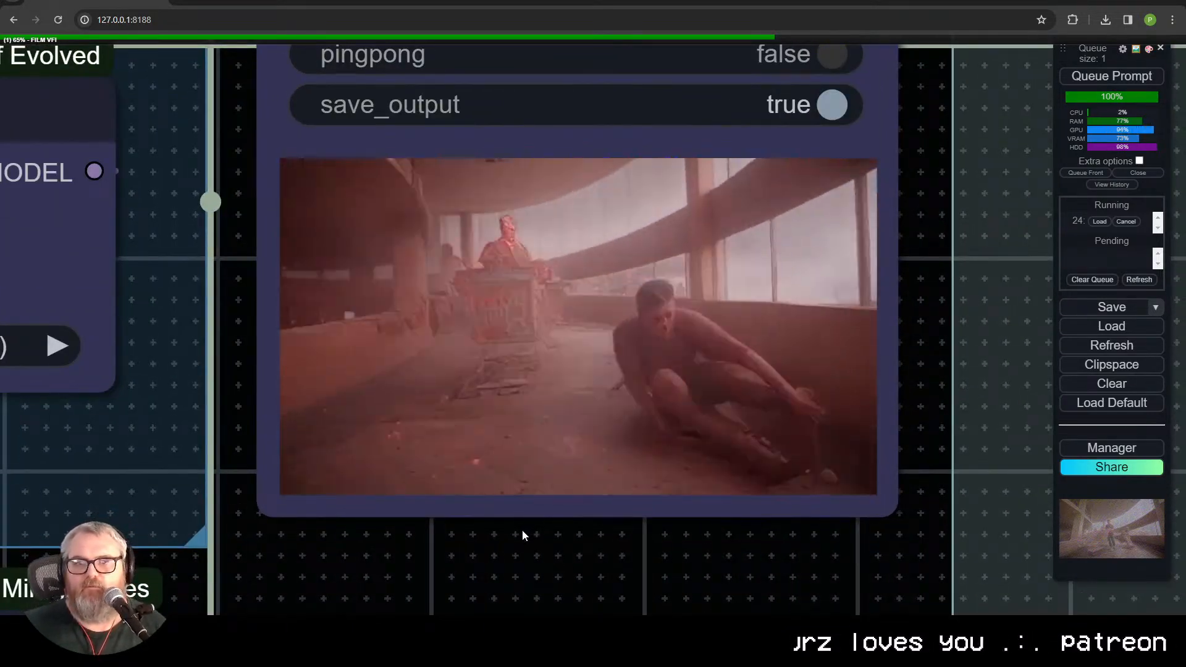
{"action": "scroll", "coordinate": [510, 546], "scroll_direction": "down", "scroll_amount": 9}
{"action": "scroll", "coordinate": [505, 554], "scroll_direction": "down", "scroll_amount": 7}
Step: Queue another generation using the weighted neon mall IPAdapter reference
{"action": "left_click_drag", "start_coordinate": [506, 554], "coordinate": [865, 493]}
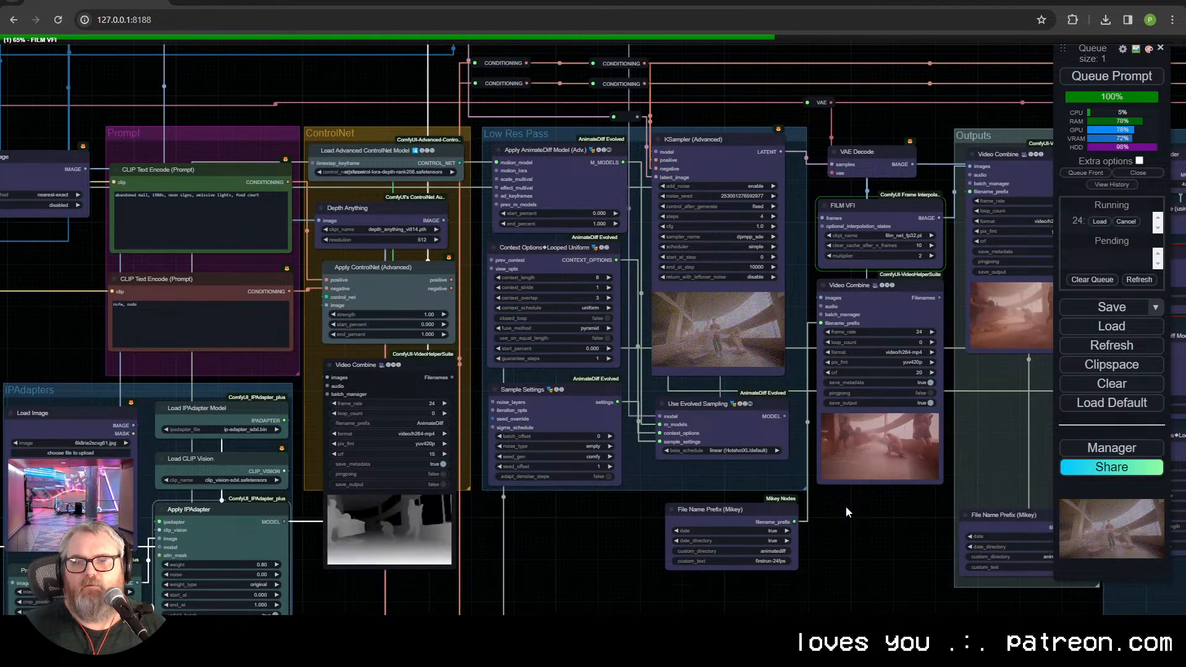
{"action": "key", "text": "ctrl+Return"}
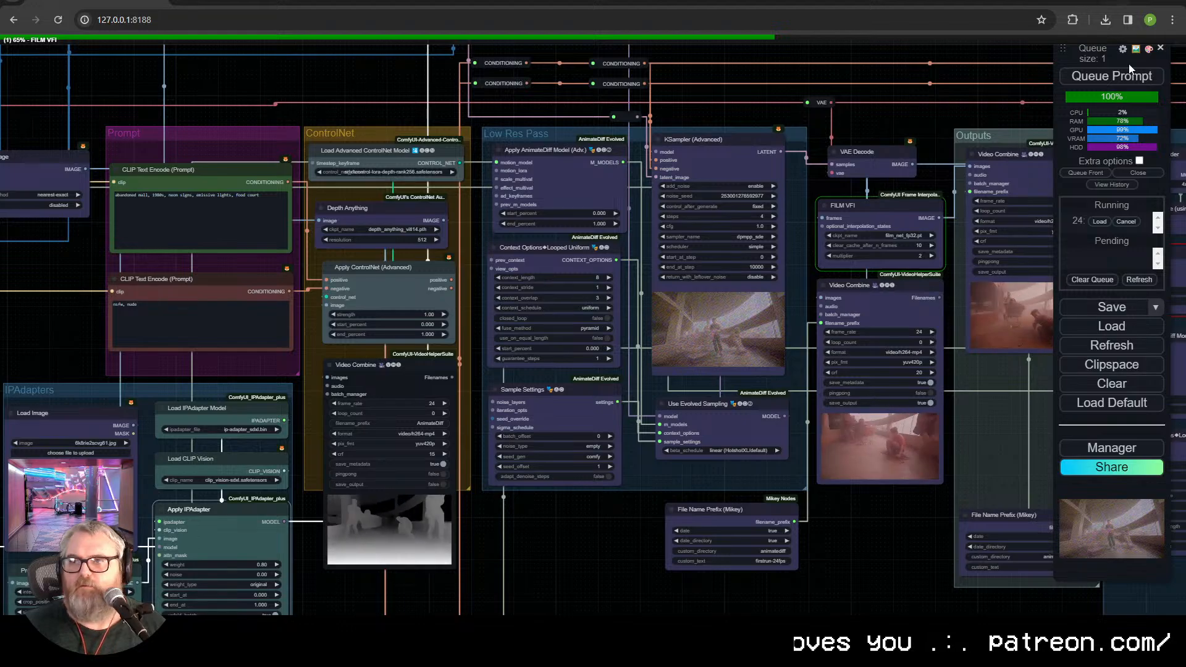
{"action": "left_click_drag", "start_coordinate": [803, 505], "coordinate": [755, 501]}
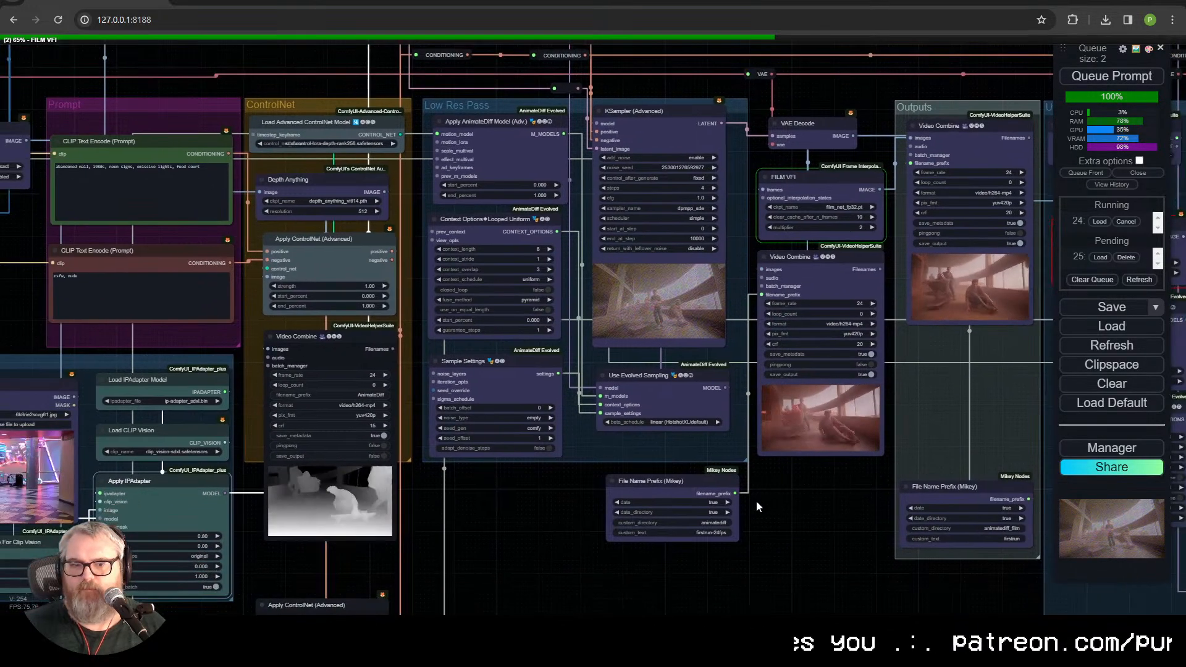
Step: Trace the latent connection from the VAE Encode and Empty Latent Image nodes to the Low Res Pass KSampler
{"action": "left_click_drag", "start_coordinate": [497, 492], "coordinate": [606, 496]}
{"action": "left_click_drag", "start_coordinate": [623, 108], "coordinate": [502, 312]}
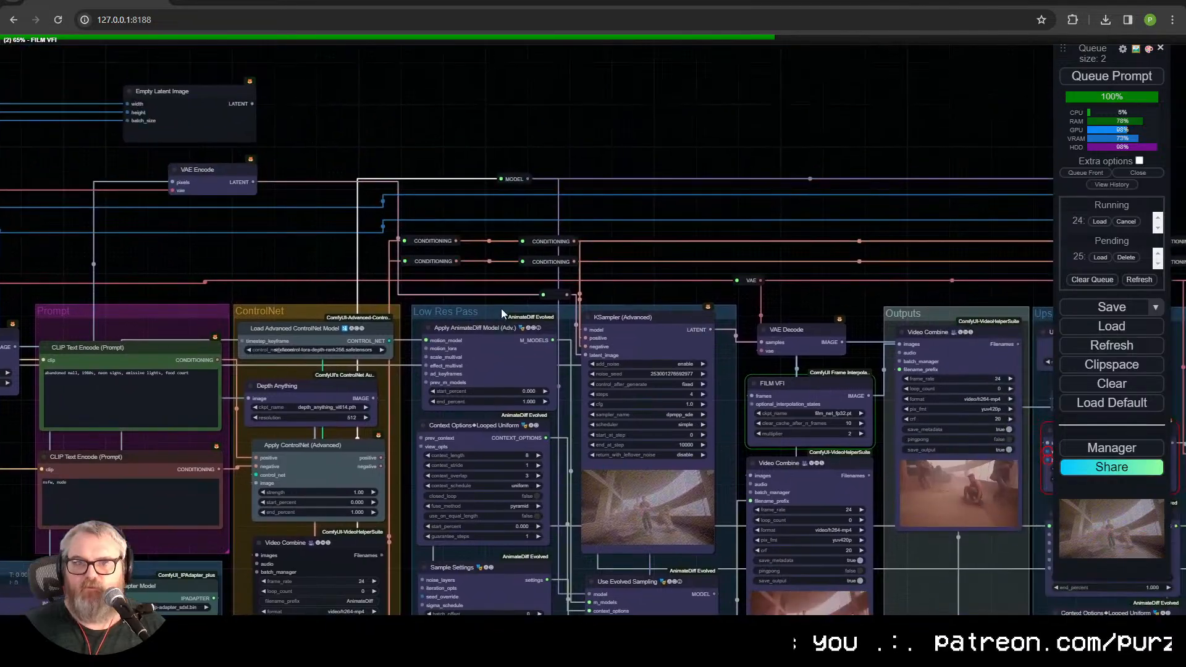
{"action": "scroll", "coordinate": [503, 314], "scroll_direction": "up", "scroll_amount": 11}
{"action": "scroll", "coordinate": [510, 346], "scroll_direction": "up", "scroll_amount": 1}
{"action": "left_click_drag", "start_coordinate": [581, 210], "coordinate": [594, 114]}
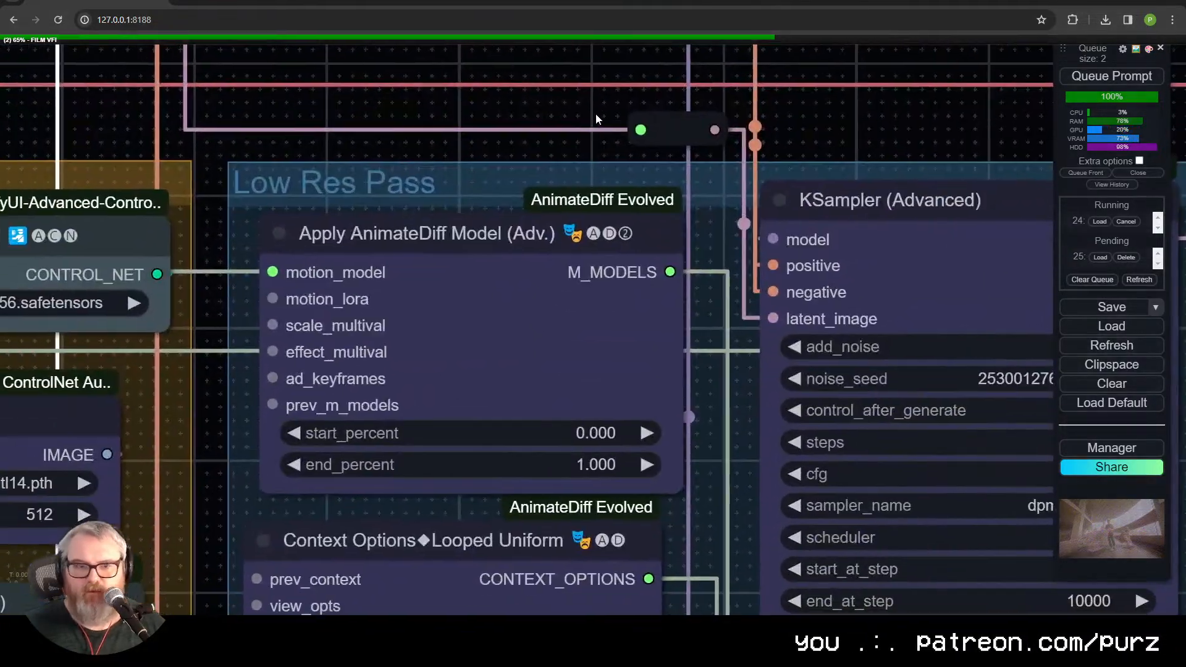
{"action": "scroll", "coordinate": [587, 167], "scroll_direction": "down", "scroll_amount": 8}
{"action": "left_click_drag", "start_coordinate": [592, 215], "coordinate": [518, 436]}
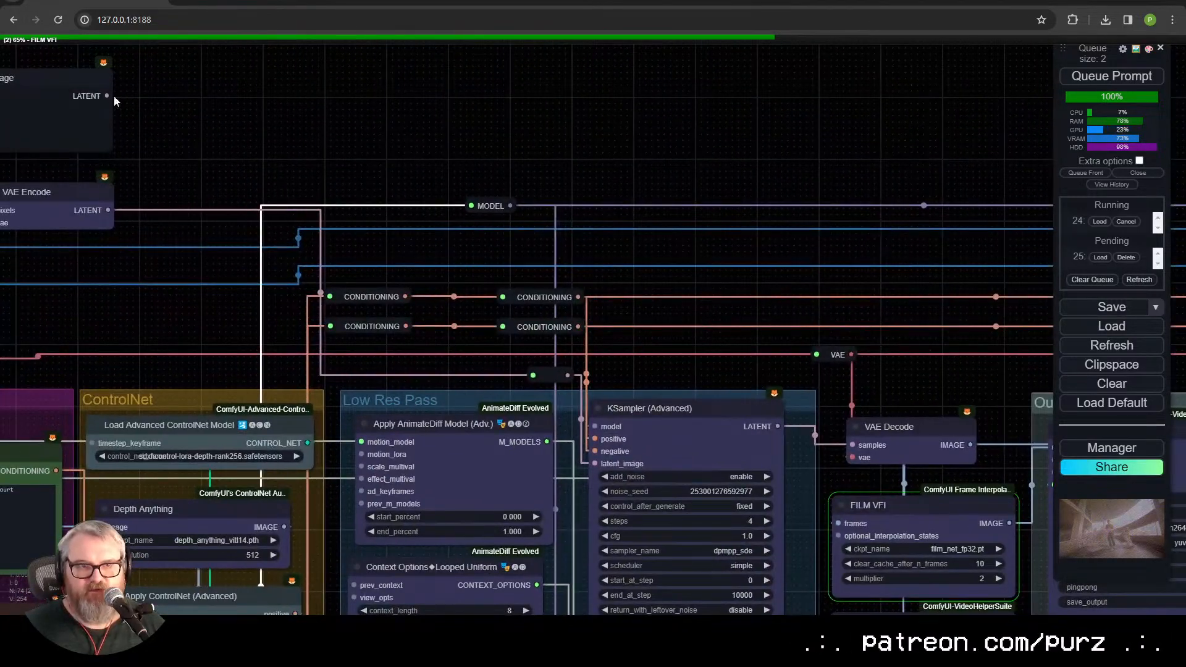
{"action": "left_click_drag", "start_coordinate": [598, 463], "coordinate": [596, 463]}
{"action": "left_click_drag", "start_coordinate": [734, 236], "coordinate": [410, 12]}
Step: Examine the rendered wasteland videos in the Outputs group and the Video Combine node beneath FILM VFI
{"action": "scroll", "coordinate": [410, 55], "scroll_direction": "down", "scroll_amount": 1}
{"action": "scroll", "coordinate": [778, 539], "scroll_direction": "down", "scroll_amount": 1}
{"action": "scroll", "coordinate": [788, 519], "scroll_direction": "up", "scroll_amount": 5}
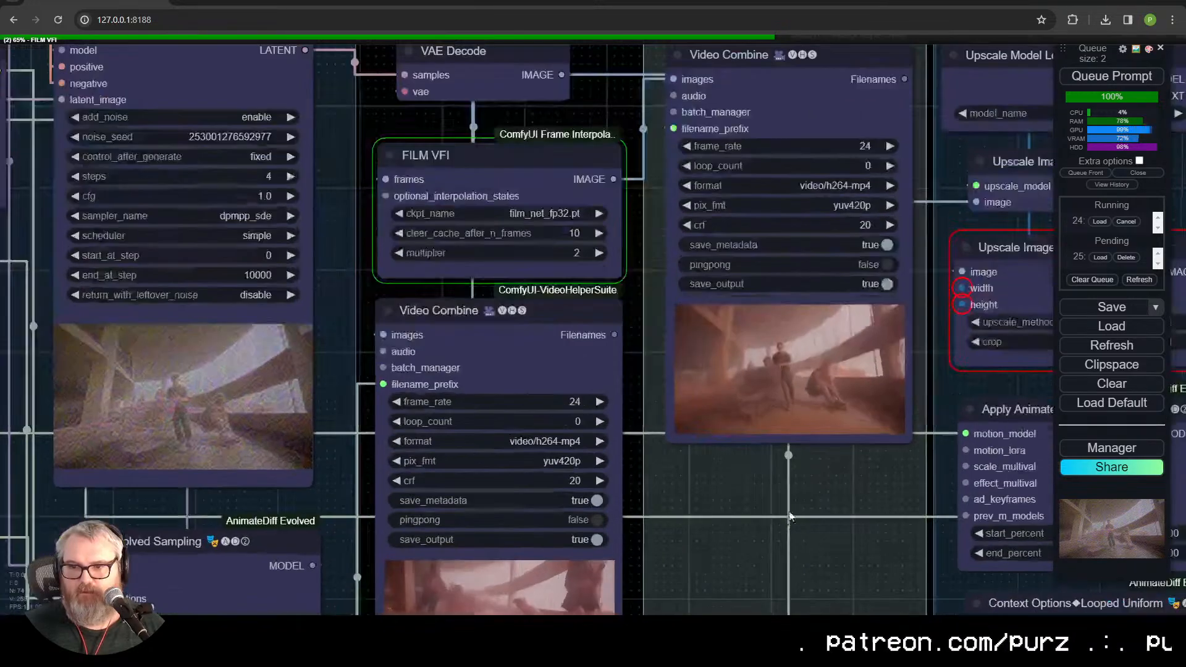
{"action": "scroll", "coordinate": [788, 518], "scroll_direction": "up", "scroll_amount": 10}
{"action": "scroll", "coordinate": [818, 463], "scroll_direction": "down", "scroll_amount": 8}
{"action": "scroll", "coordinate": [818, 474], "scroll_direction": "down", "scroll_amount": 6}
{"action": "scroll", "coordinate": [844, 349], "scroll_direction": "up", "scroll_amount": 2}
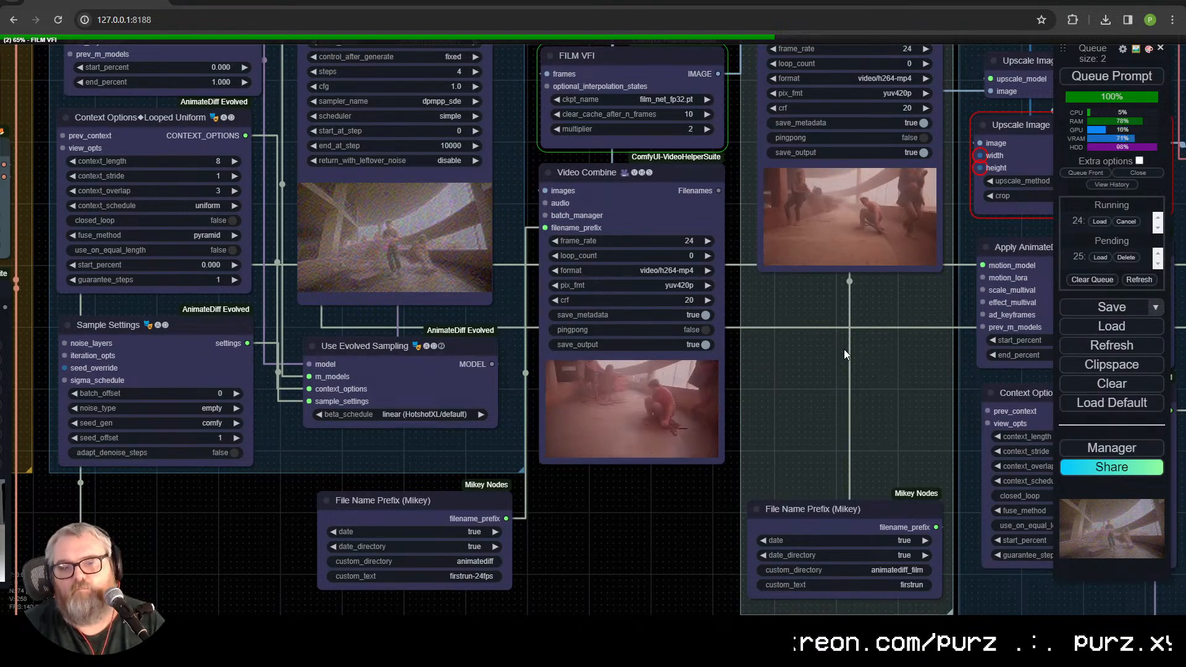
Step: Review the IPAdapters group's nodes and examine its neon mall reference image up close
{"action": "left_click_drag", "start_coordinate": [192, 544], "coordinate": [896, 381]}
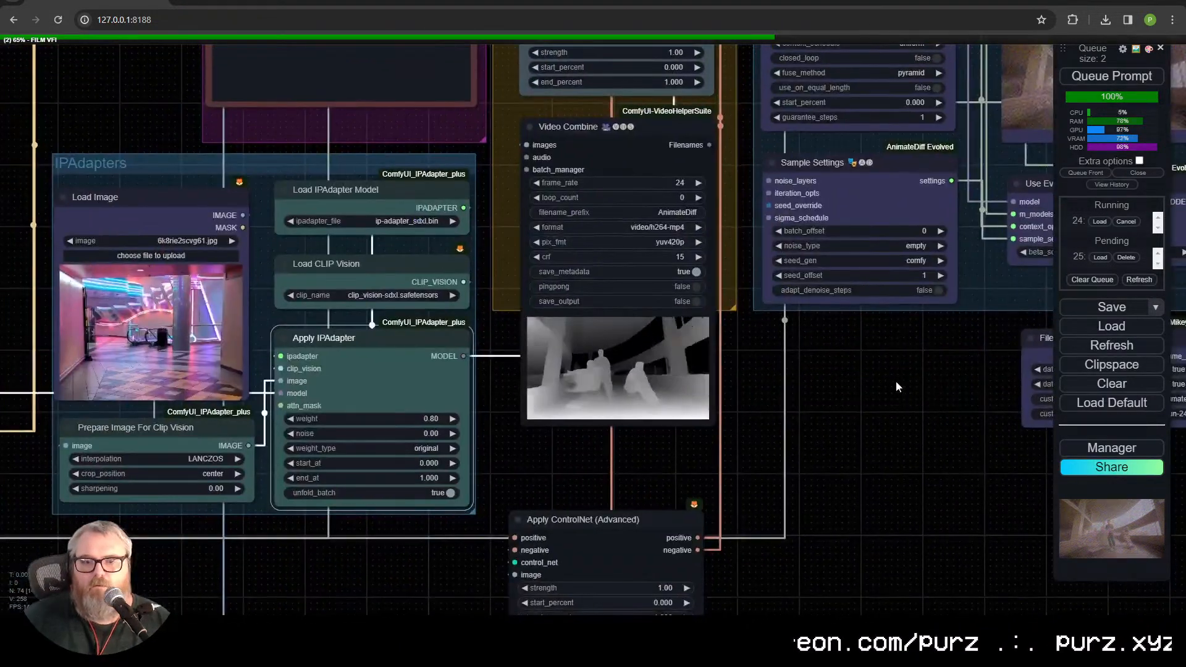
{"action": "left_click_drag", "start_coordinate": [771, 426], "coordinate": [1136, 414]}
{"action": "scroll", "coordinate": [771, 425], "scroll_direction": "up", "scroll_amount": 5}
{"action": "scroll", "coordinate": [911, 384], "scroll_direction": "down", "scroll_amount": 1}
{"action": "left_click_drag", "start_coordinate": [913, 386], "coordinate": [908, 416]}
{"action": "scroll", "coordinate": [825, 380], "scroll_direction": "down", "scroll_amount": 2}
{"action": "scroll", "coordinate": [827, 376], "scroll_direction": "down", "scroll_amount": 3}
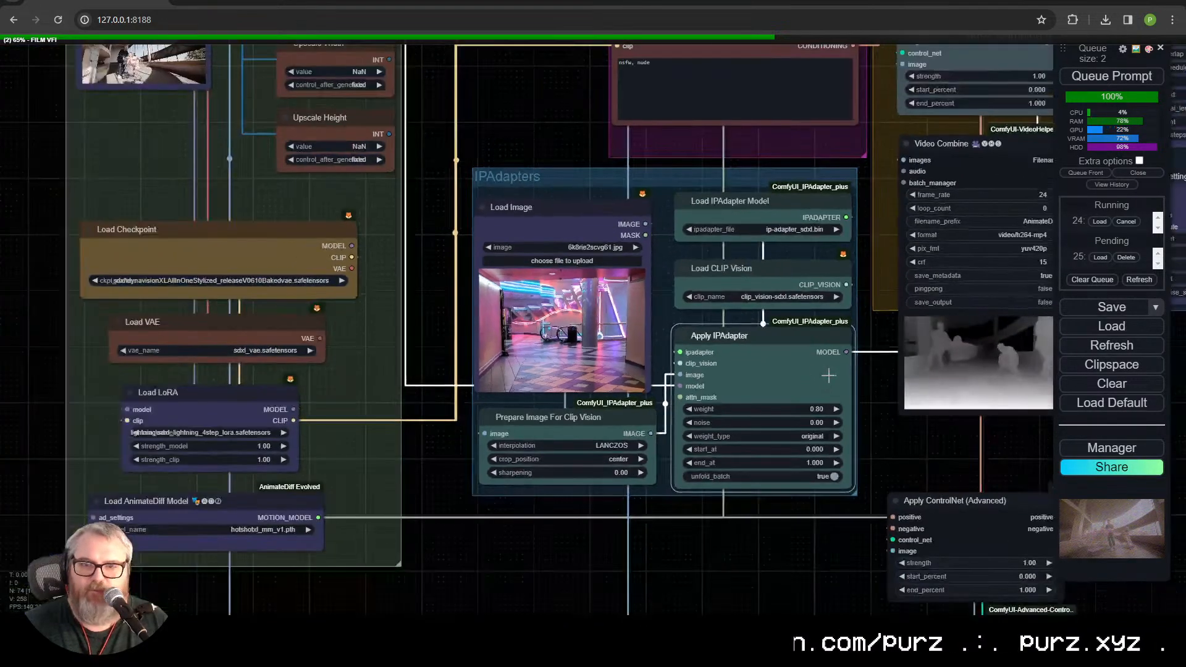
{"action": "scroll", "coordinate": [524, 331], "scroll_direction": "up", "scroll_amount": 10}
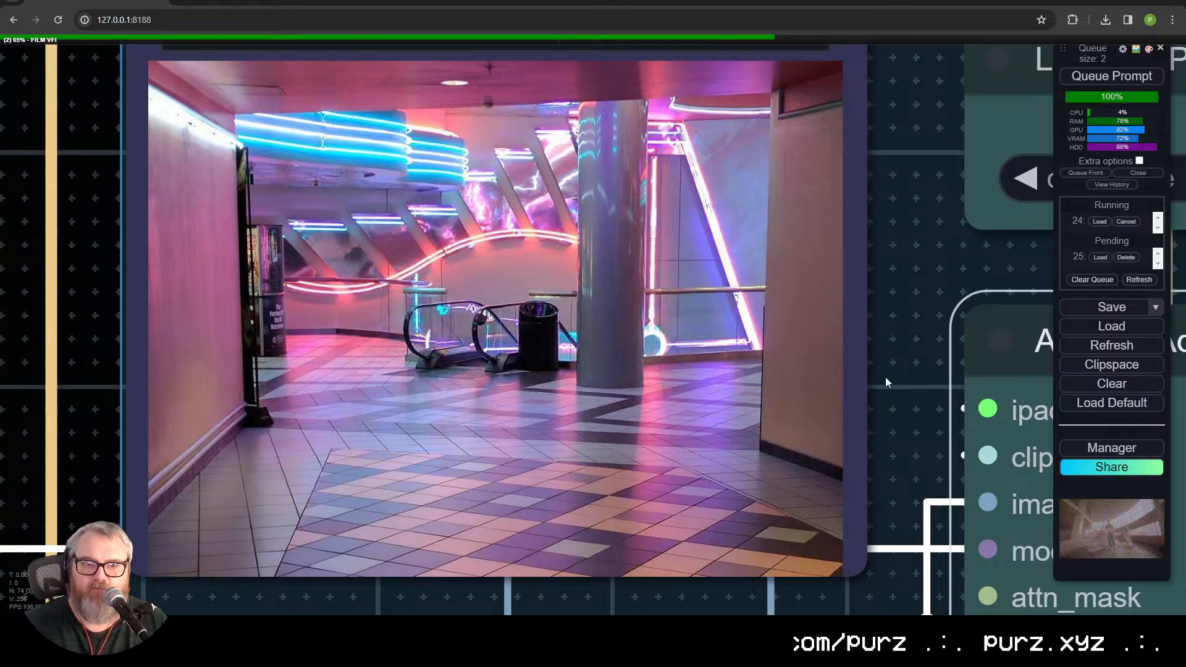
{"action": "scroll", "coordinate": [954, 377], "scroll_direction": "down", "scroll_amount": 11}
Step: Check the ControlNet and Low Res Pass groups during the new generation and return to the IPAdapters group
{"action": "left_click_drag", "start_coordinate": [846, 151], "coordinate": [495, 493]}
{"action": "scroll", "coordinate": [655, 66], "scroll_direction": "up", "scroll_amount": 4}
{"action": "scroll", "coordinate": [755, 306], "scroll_direction": "down", "scroll_amount": 6}
{"action": "left_click_drag", "start_coordinate": [982, 352], "coordinate": [148, 306]}
{"action": "scroll", "coordinate": [315, 350], "scroll_direction": "down", "scroll_amount": 2}
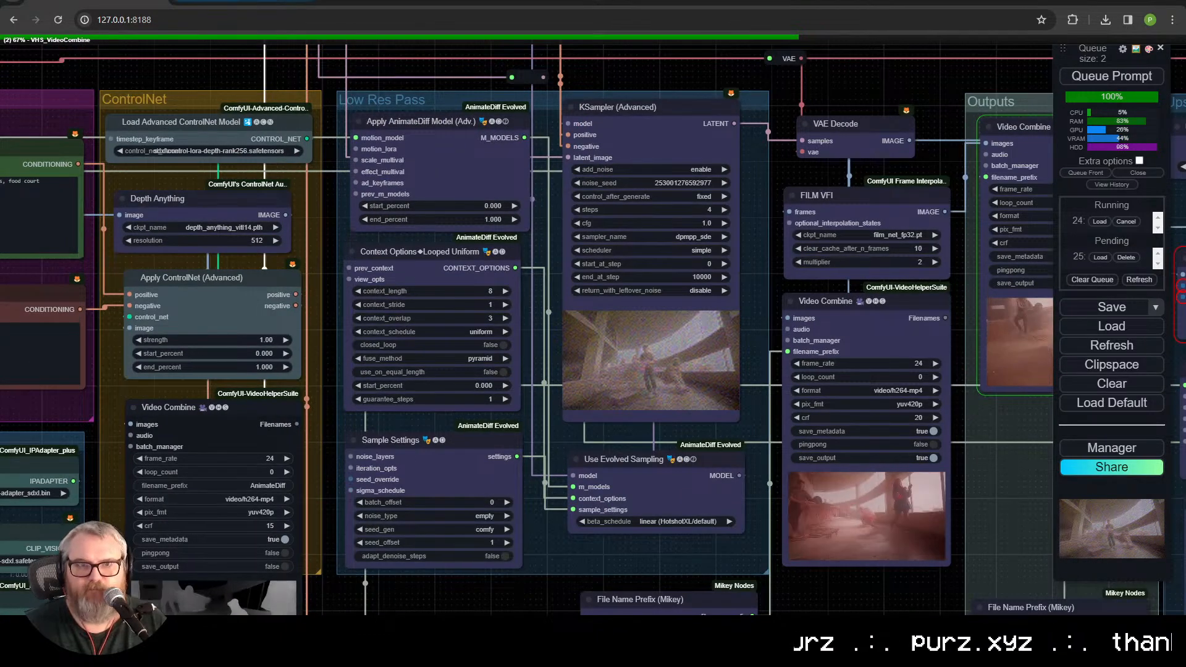
{"action": "left_click", "coordinate": [1025, 631]}
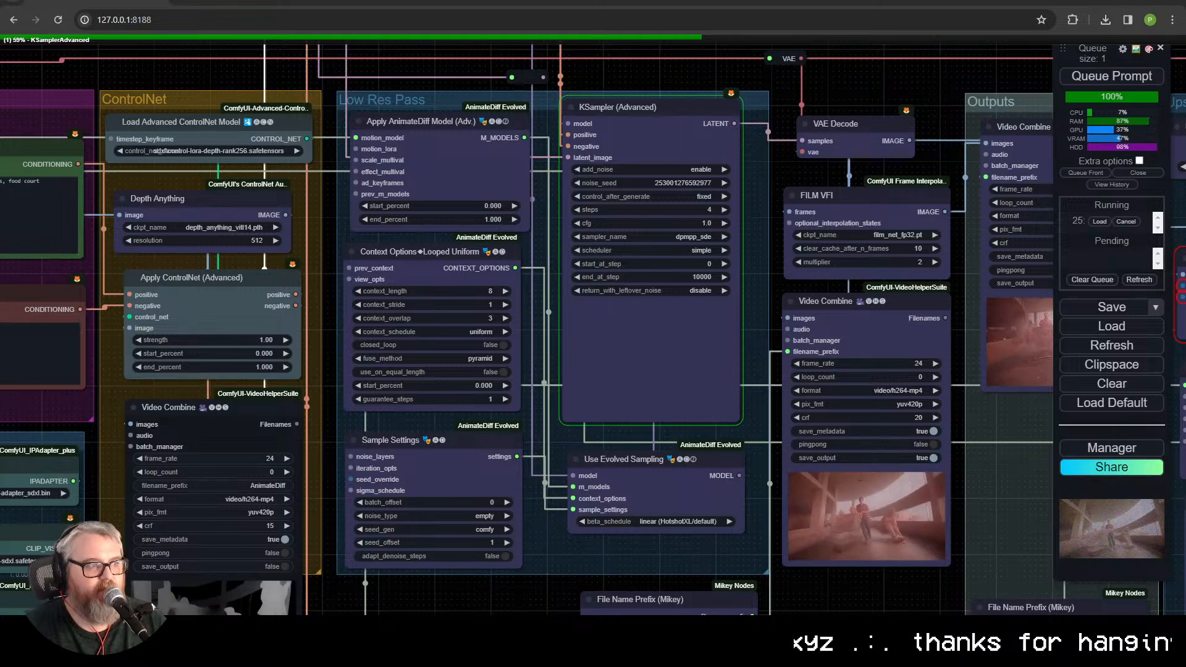
{"action": "left_click_drag", "start_coordinate": [330, 436], "coordinate": [1015, 152]}
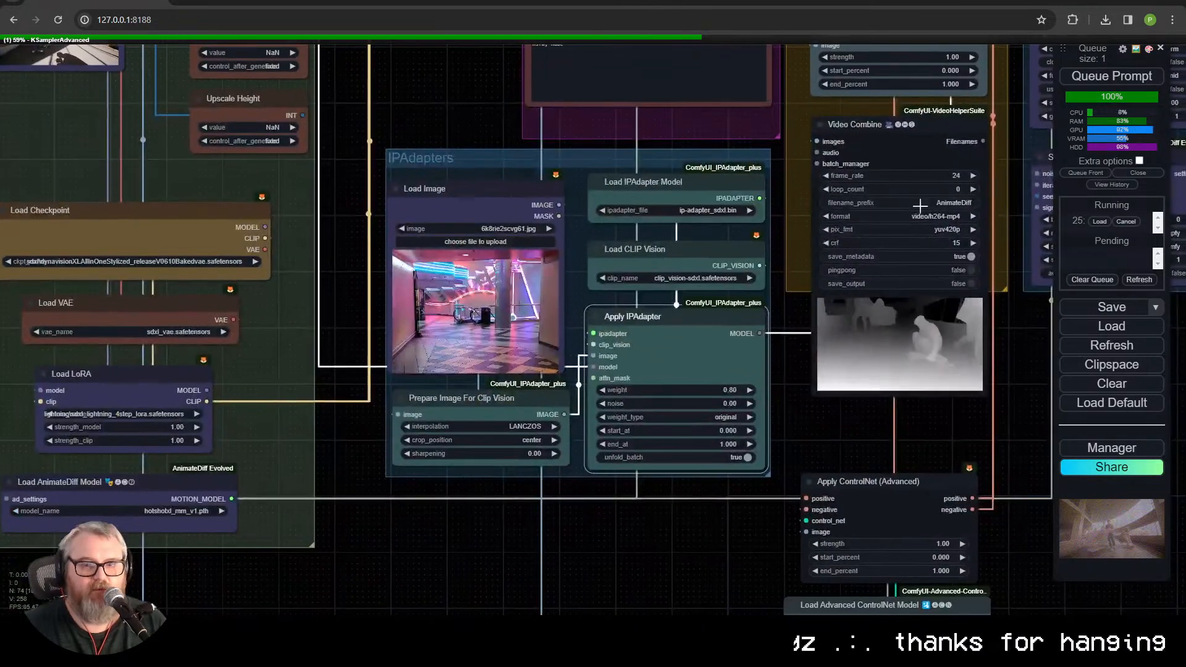
Step: Review the checkpoint, VAE, LoRA and AnimateDiff model loaders and the prompt nodes above the IPAdapters group
{"action": "left_click_drag", "start_coordinate": [451, 543], "coordinate": [959, 484]}
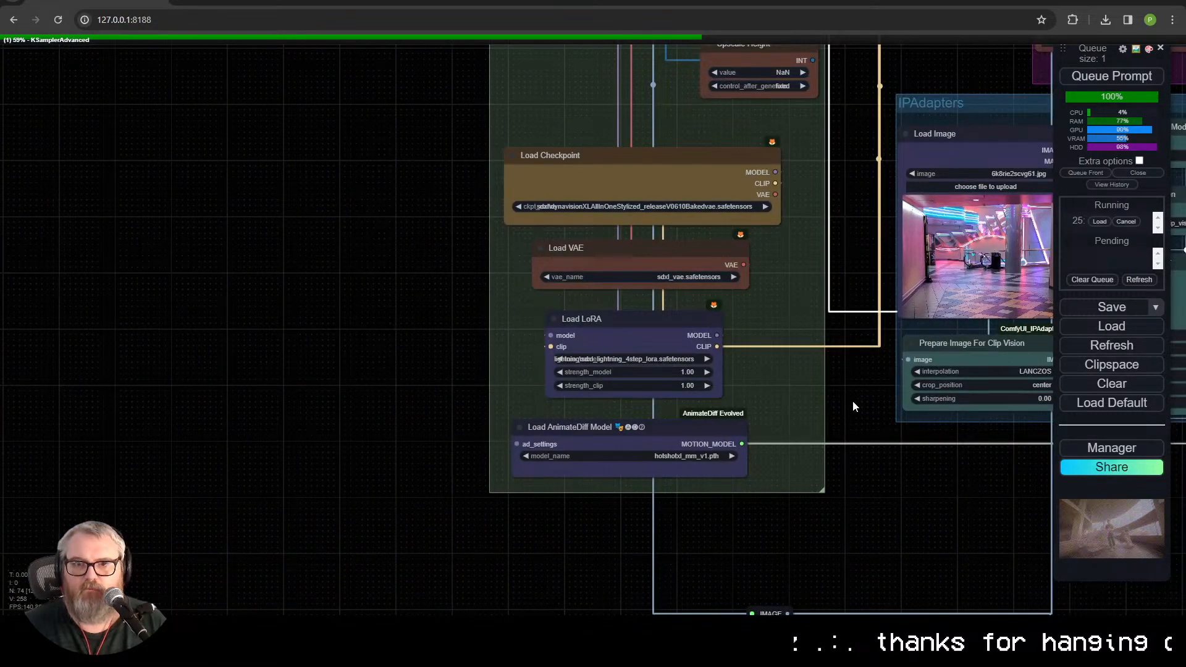
{"action": "left_click_drag", "start_coordinate": [839, 387], "coordinate": [637, 429]}
{"action": "scroll", "coordinate": [627, 290], "scroll_direction": "down", "scroll_amount": 1}
{"action": "left_click_drag", "start_coordinate": [627, 289], "coordinate": [422, 368]}
{"action": "left_click", "coordinate": [572, 160]}
{"action": "left_click_drag", "start_coordinate": [550, 158], "coordinate": [461, 227]}
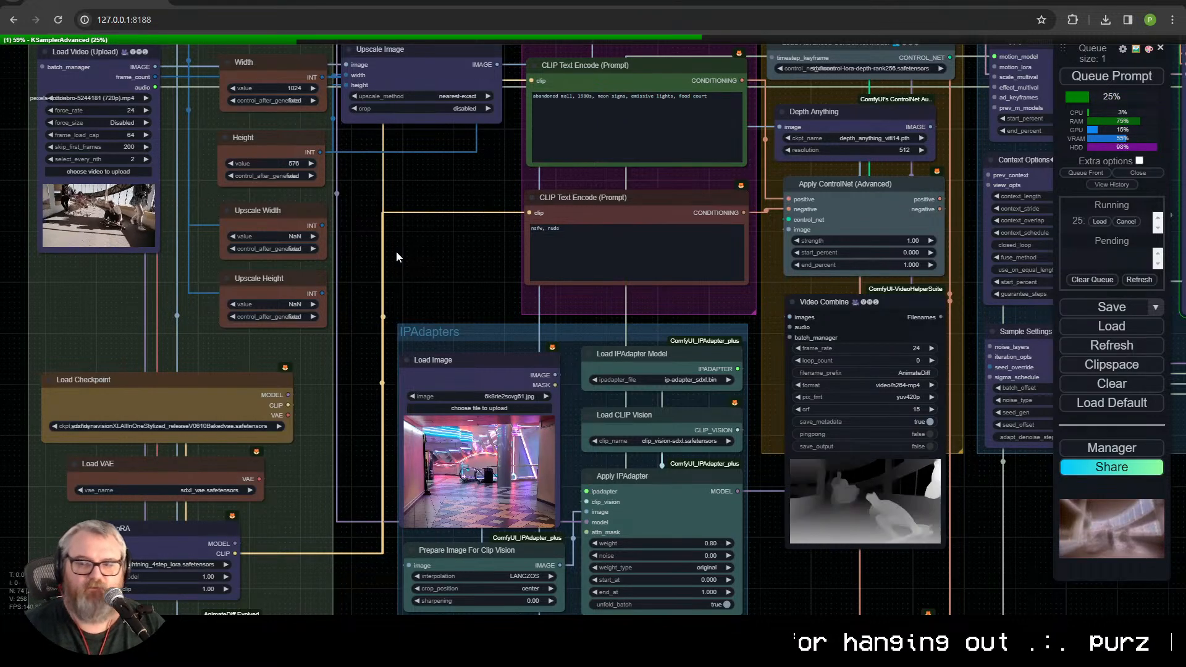
{"action": "scroll", "coordinate": [396, 251], "scroll_direction": "up", "scroll_amount": 2}
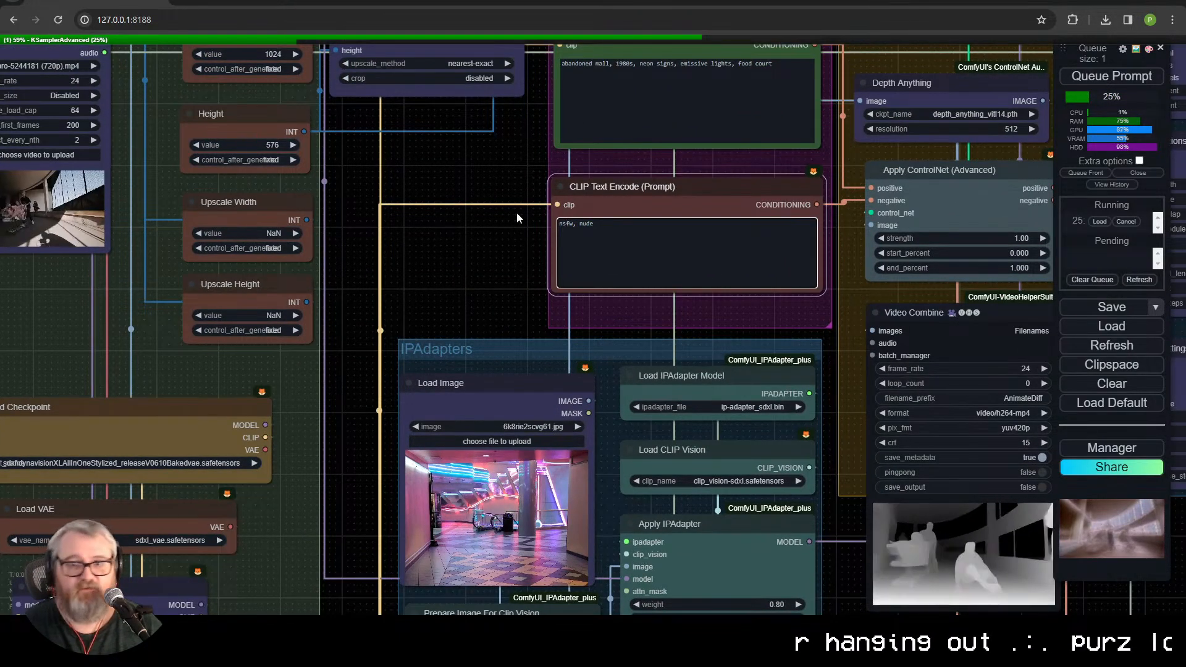
Step: Examine the Low Res Pass and Outputs groups and view the rendered video beneath FILM VFI up close
{"action": "left_click_drag", "start_coordinate": [512, 218], "coordinate": [1, 240]}
{"action": "scroll", "coordinate": [518, 551], "scroll_direction": "down", "scroll_amount": 5}
{"action": "scroll", "coordinate": [518, 551], "scroll_direction": "up", "scroll_amount": 5}
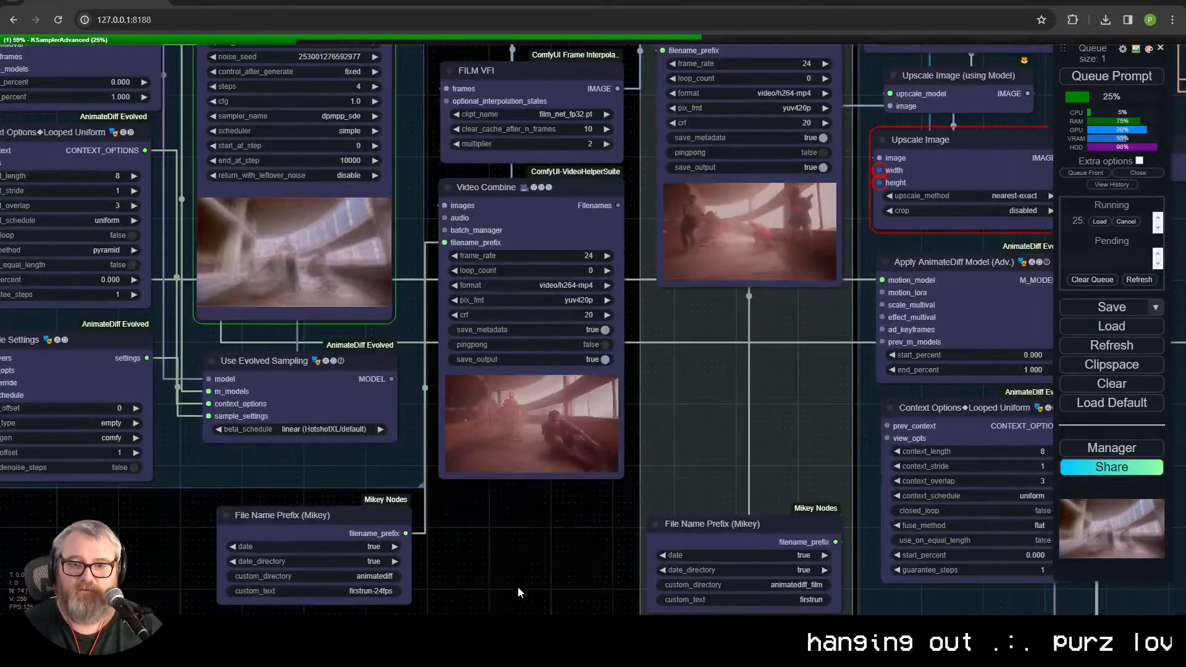
{"action": "scroll", "coordinate": [517, 551], "scroll_direction": "down", "scroll_amount": 3}
{"action": "scroll", "coordinate": [518, 551], "scroll_direction": "down", "scroll_amount": 2}
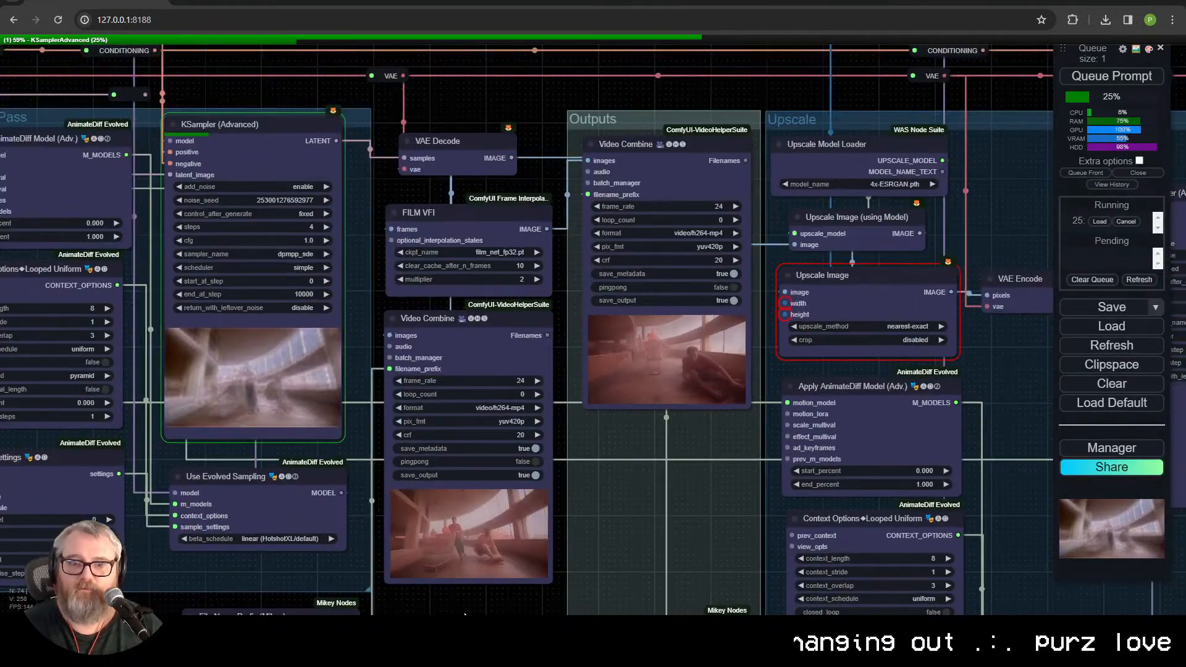
{"action": "scroll", "coordinate": [587, 476], "scroll_direction": "up", "scroll_amount": 4}
{"action": "scroll", "coordinate": [587, 468], "scroll_direction": "down", "scroll_amount": 3}
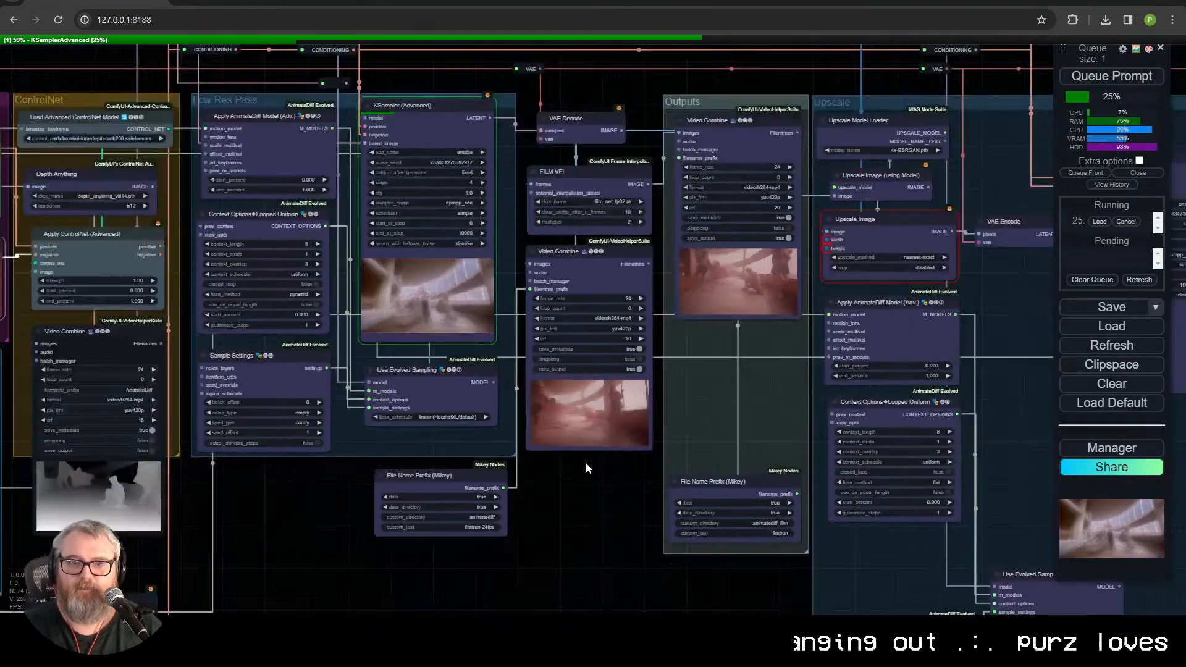
{"action": "left_click_drag", "start_coordinate": [589, 466], "coordinate": [677, 496]}
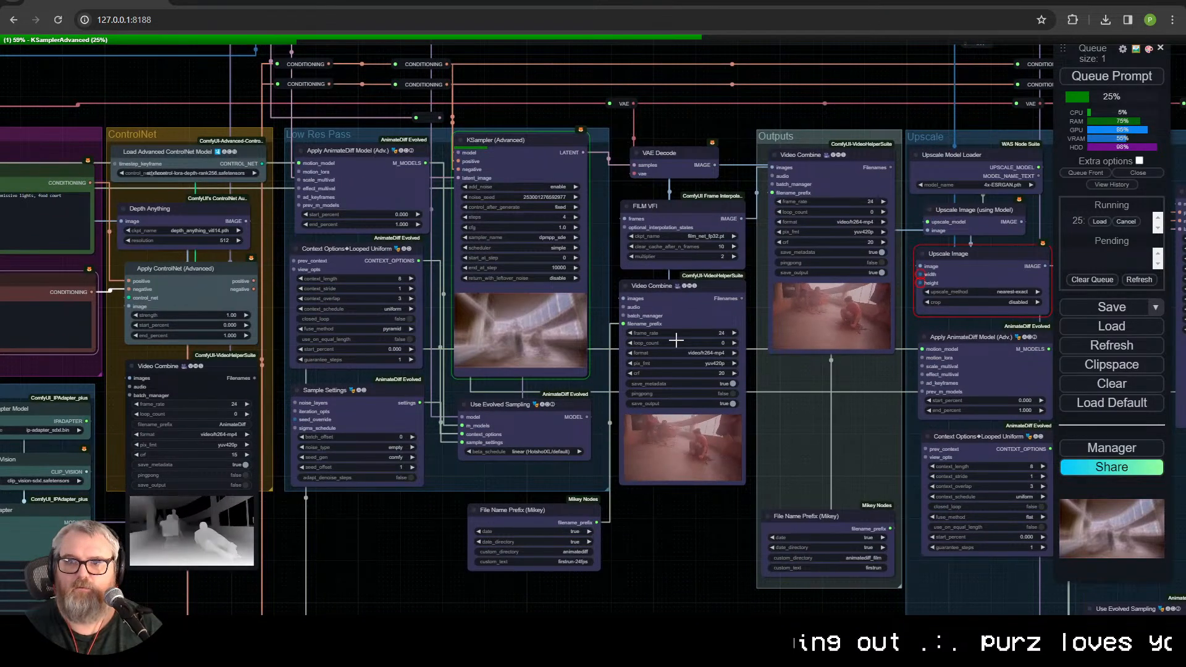
{"action": "scroll", "coordinate": [669, 448], "scroll_direction": "up", "scroll_amount": 5}
{"action": "scroll", "coordinate": [669, 448], "scroll_direction": "up", "scroll_amount": 6}
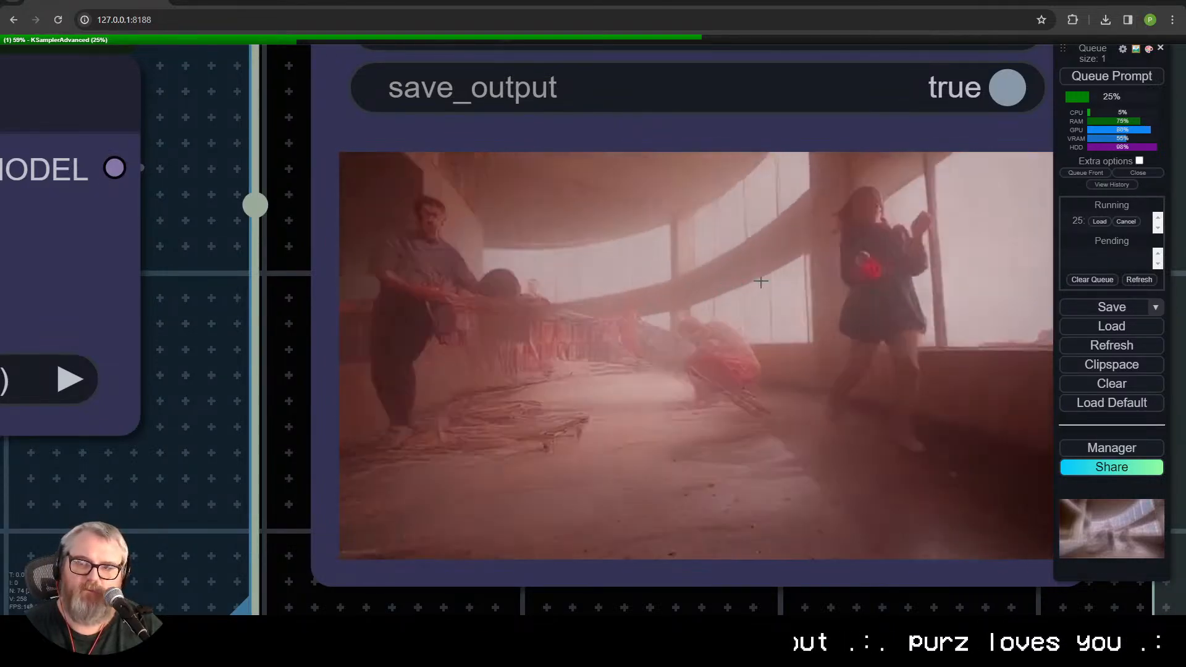
{"action": "scroll", "coordinate": [534, 163], "scroll_direction": "down", "scroll_amount": 10}
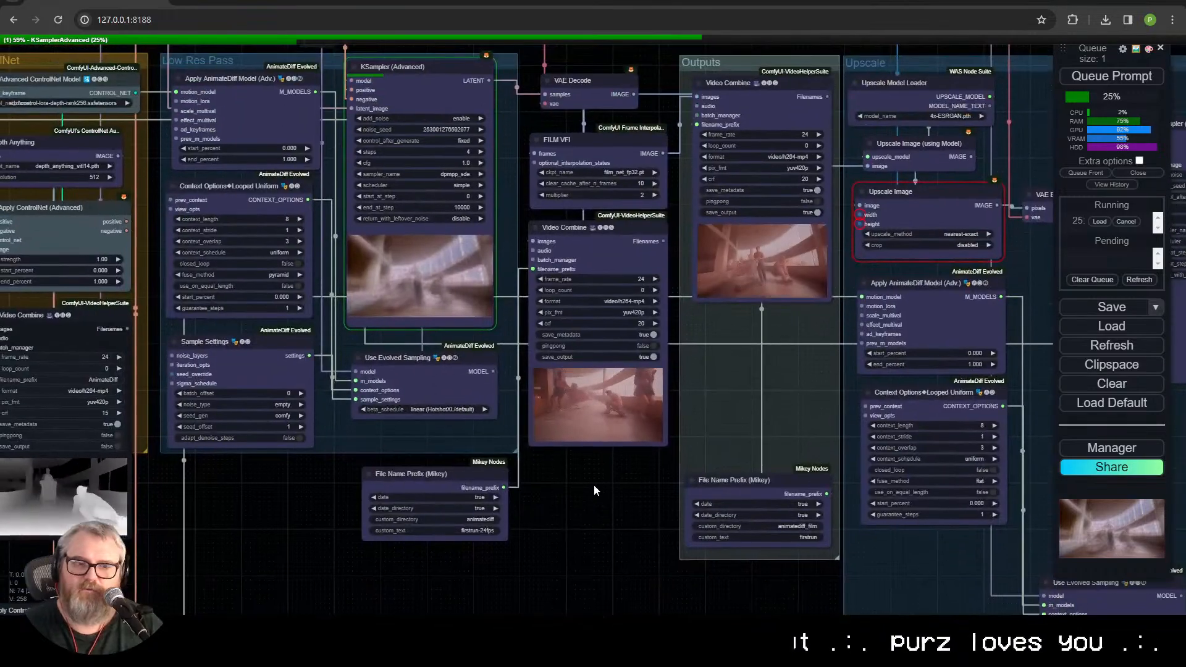
Step: Inspect the latent reroute node above the Low Res Pass group and follow its link from VAE Encode
{"action": "left_click_drag", "start_coordinate": [343, 361], "coordinate": [418, 625]}
{"action": "scroll", "coordinate": [482, 274], "scroll_direction": "up", "scroll_amount": 8}
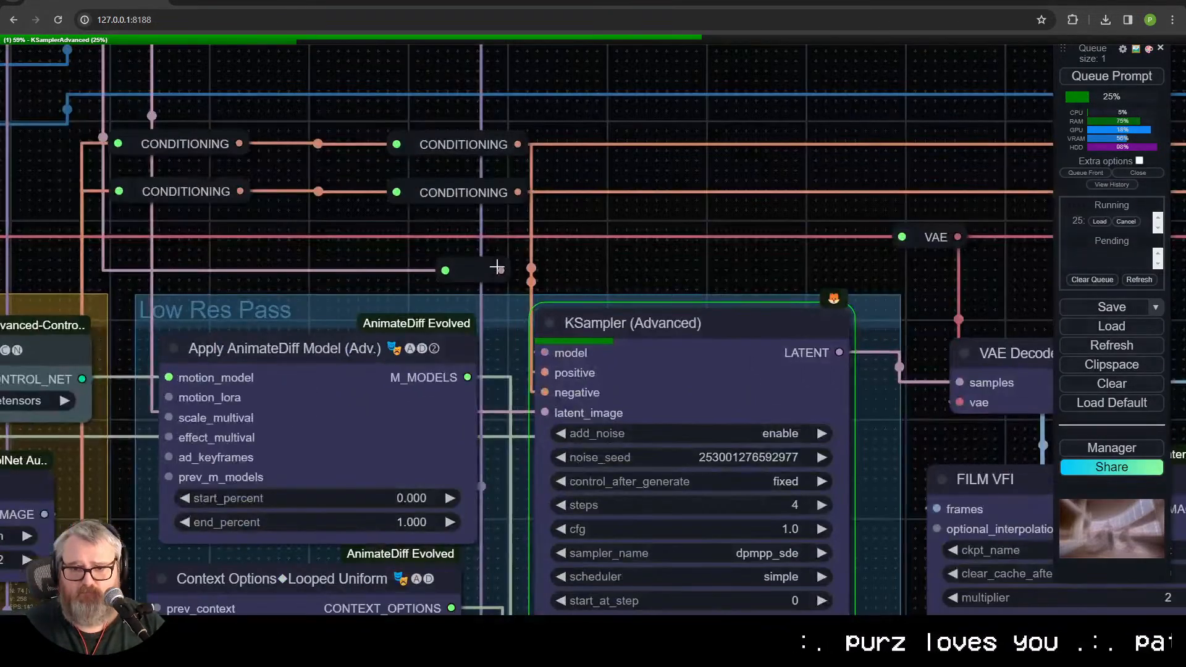
{"action": "left_click", "coordinate": [432, 257]}
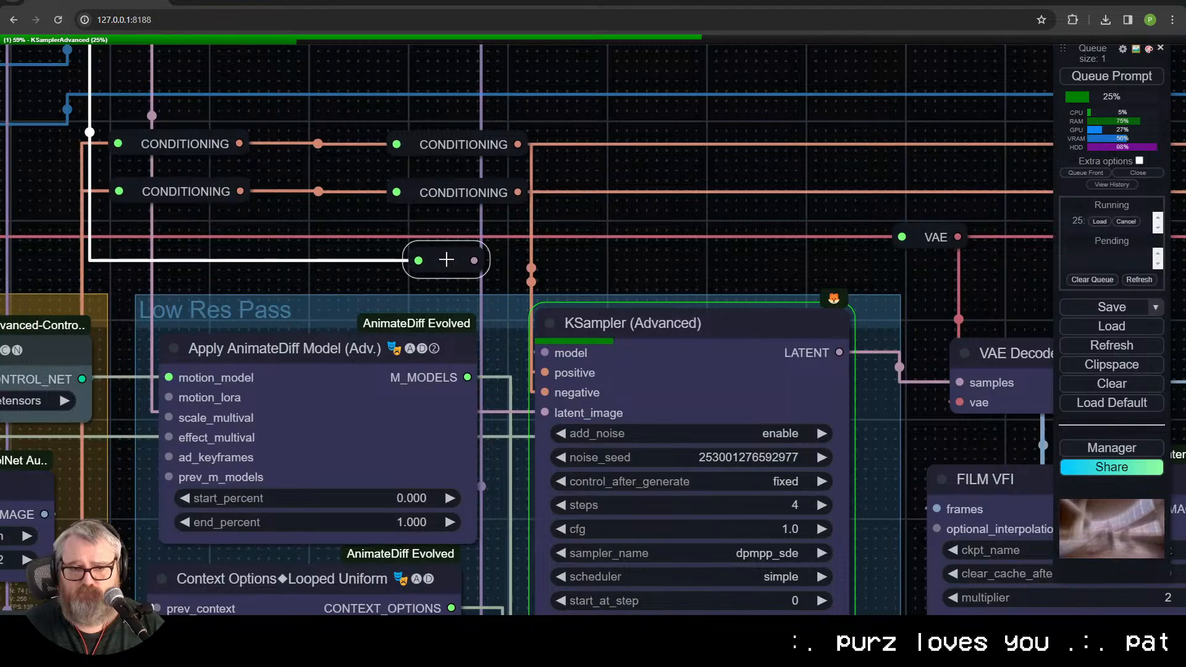
{"action": "scroll", "coordinate": [433, 257], "scroll_direction": "down", "scroll_amount": 4}
{"action": "left_click_drag", "start_coordinate": [483, 272], "coordinate": [972, 329]}
{"action": "left_click_drag", "start_coordinate": [677, 377], "coordinate": [563, 103]}
{"action": "left_click_drag", "start_coordinate": [531, 297], "coordinate": [166, 125]}
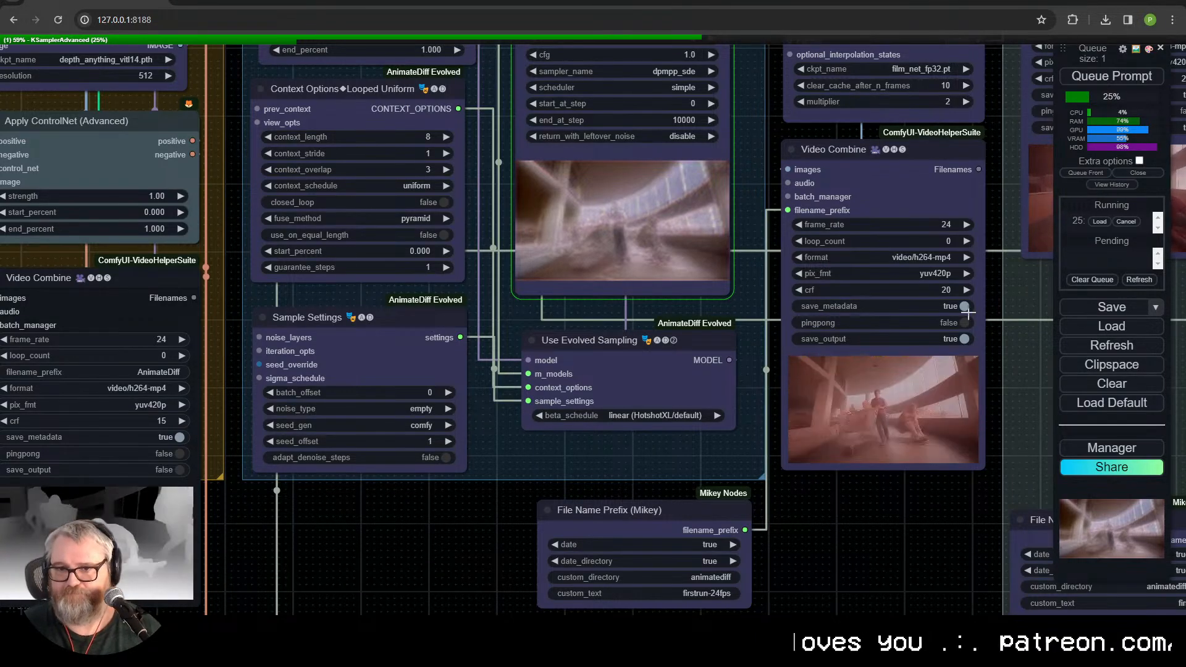
Step: Compare the previous render in the Video Combine node with the KSampler's in-progress preview
{"action": "left_click_drag", "start_coordinate": [675, 444], "coordinate": [255, 569]}
{"action": "scroll", "coordinate": [255, 569], "scroll_direction": "up", "scroll_amount": 6}
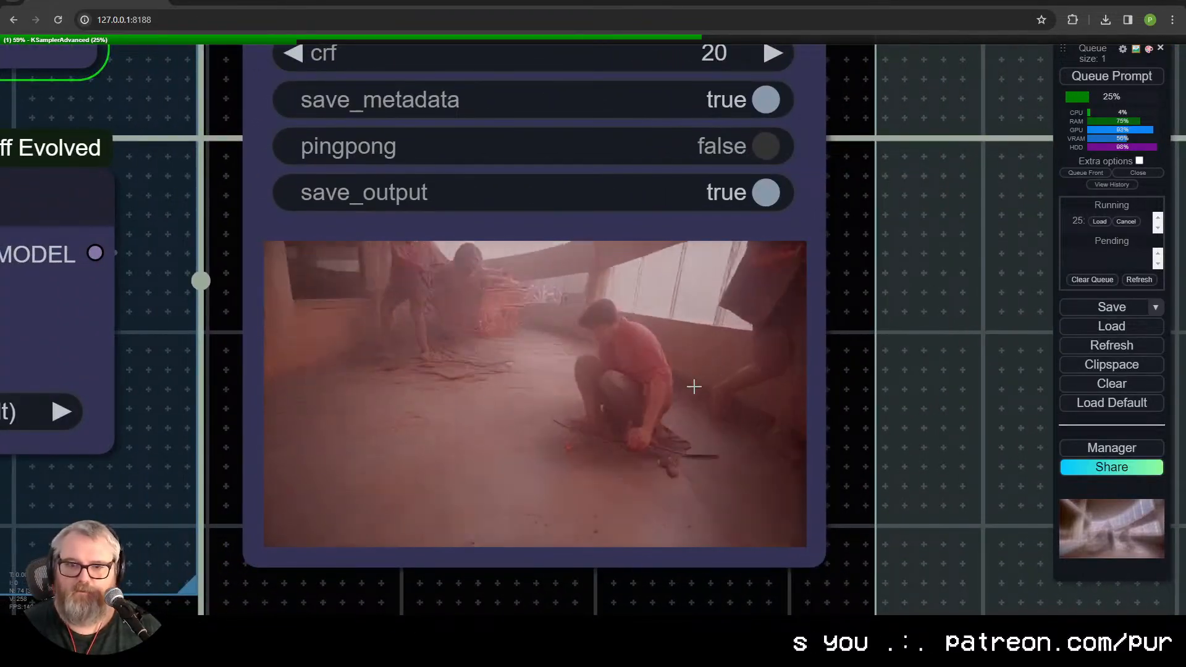
{"action": "scroll", "coordinate": [681, 422], "scroll_direction": "down", "scroll_amount": 8}
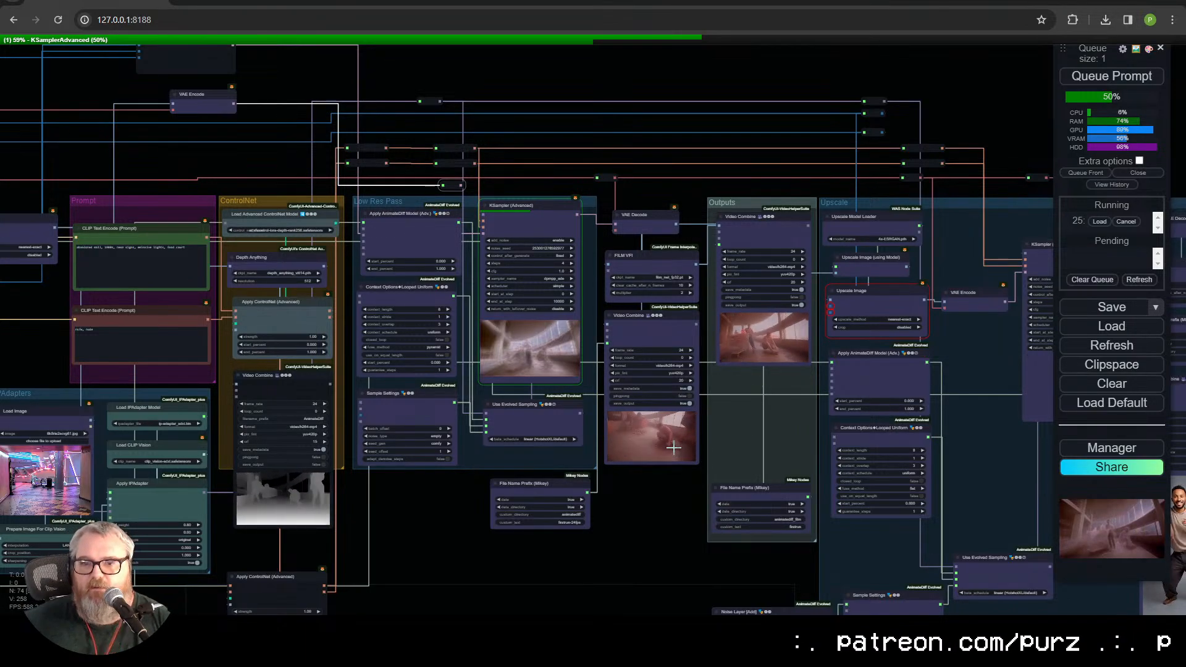
{"action": "scroll", "coordinate": [673, 447], "scroll_direction": "up", "scroll_amount": 5}
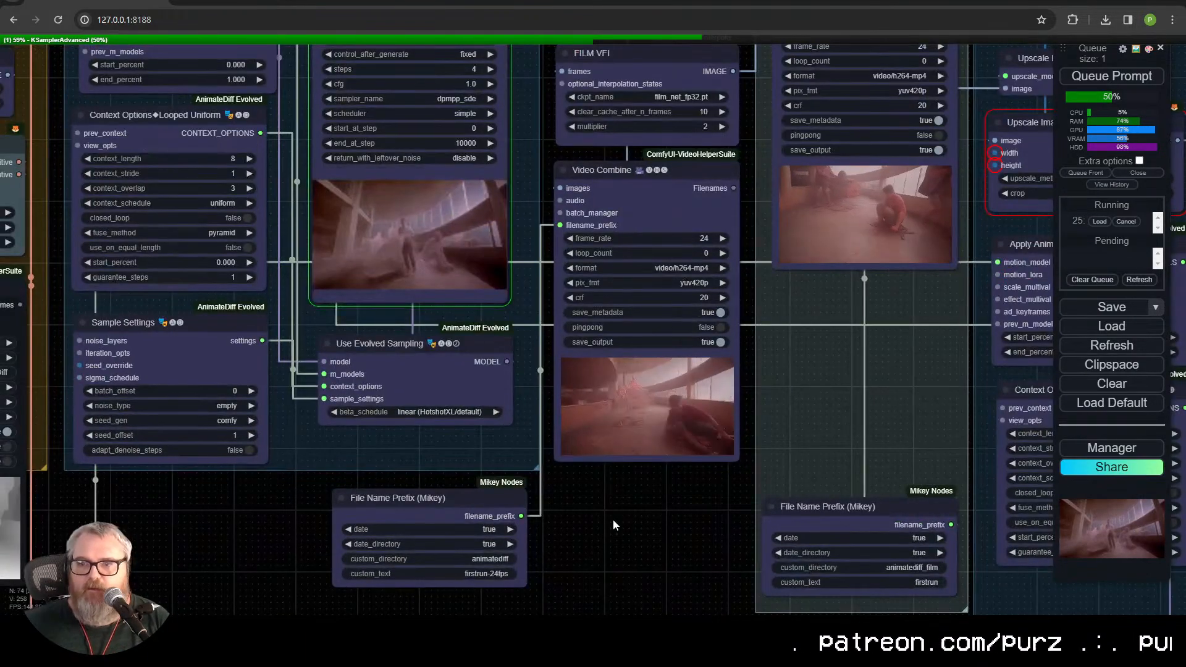
{"action": "left_click_drag", "start_coordinate": [613, 519], "coordinate": [676, 613]}
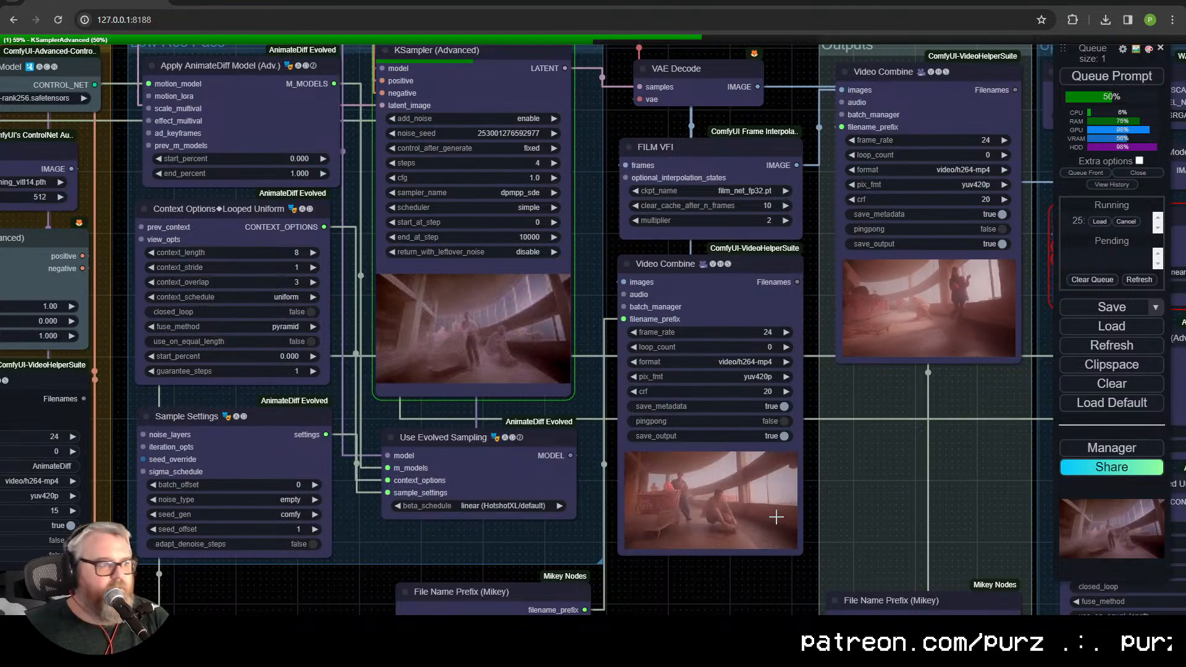
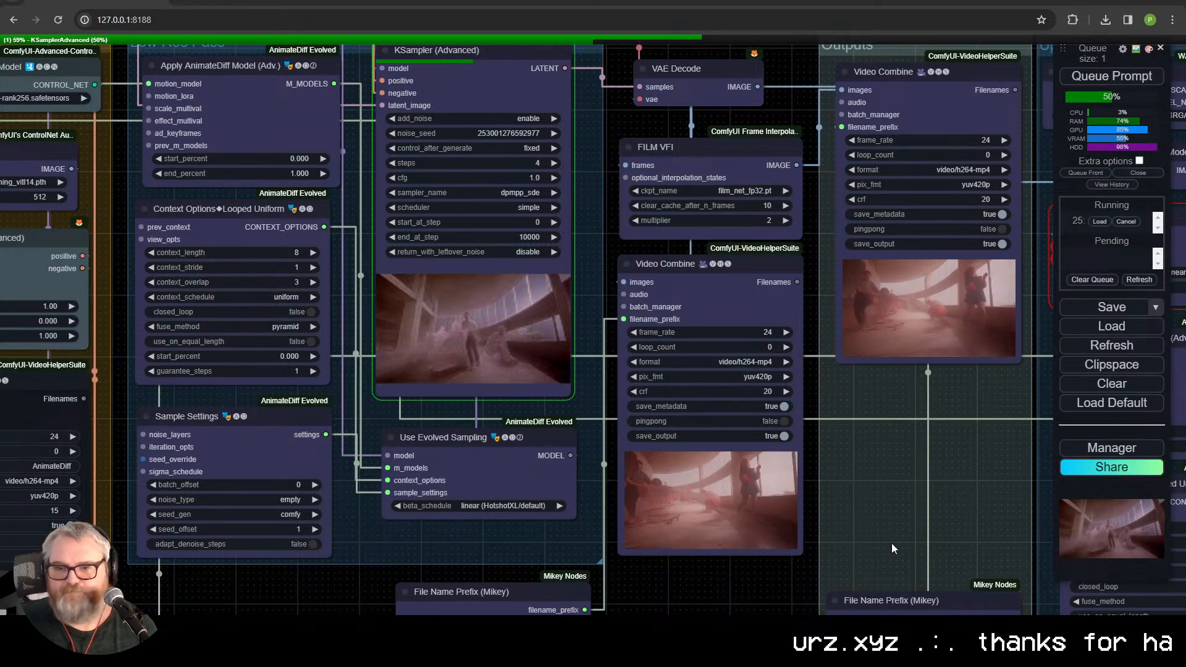
Step: Examine the KSampler's in-progress preview up close
{"action": "left_click_drag", "start_coordinate": [755, 581], "coordinate": [833, 625]}
{"action": "scroll", "coordinate": [575, 401], "scroll_direction": "up", "scroll_amount": 10}
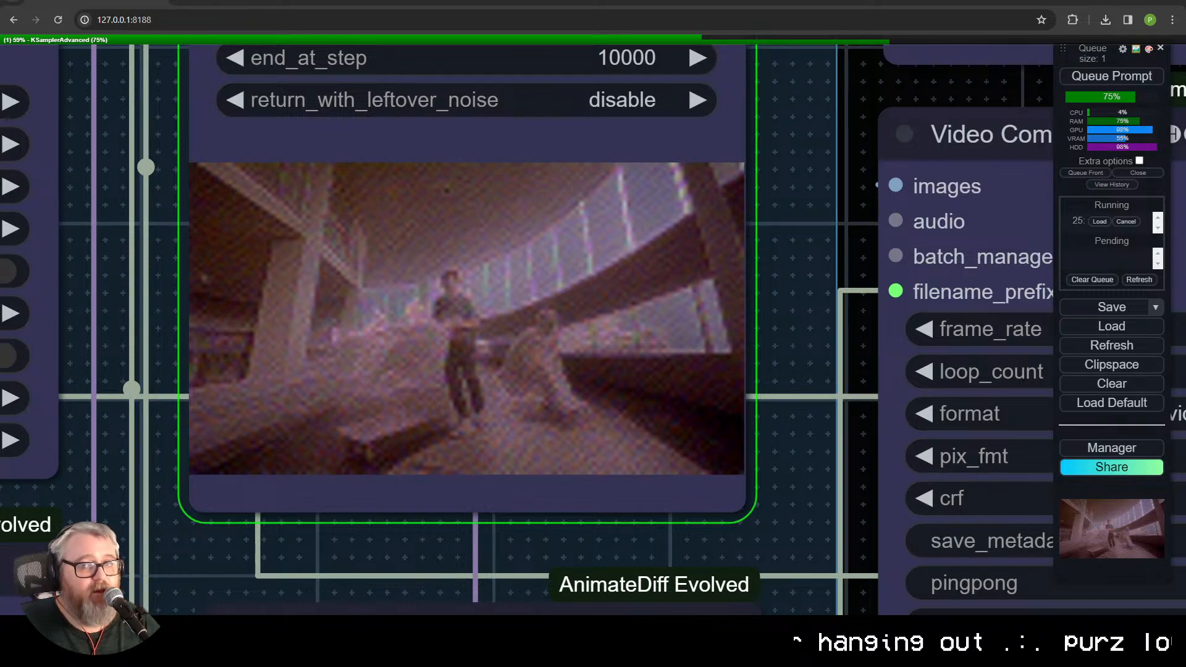
{"action": "scroll", "coordinate": [747, 528], "scroll_direction": "down", "scroll_amount": 9}
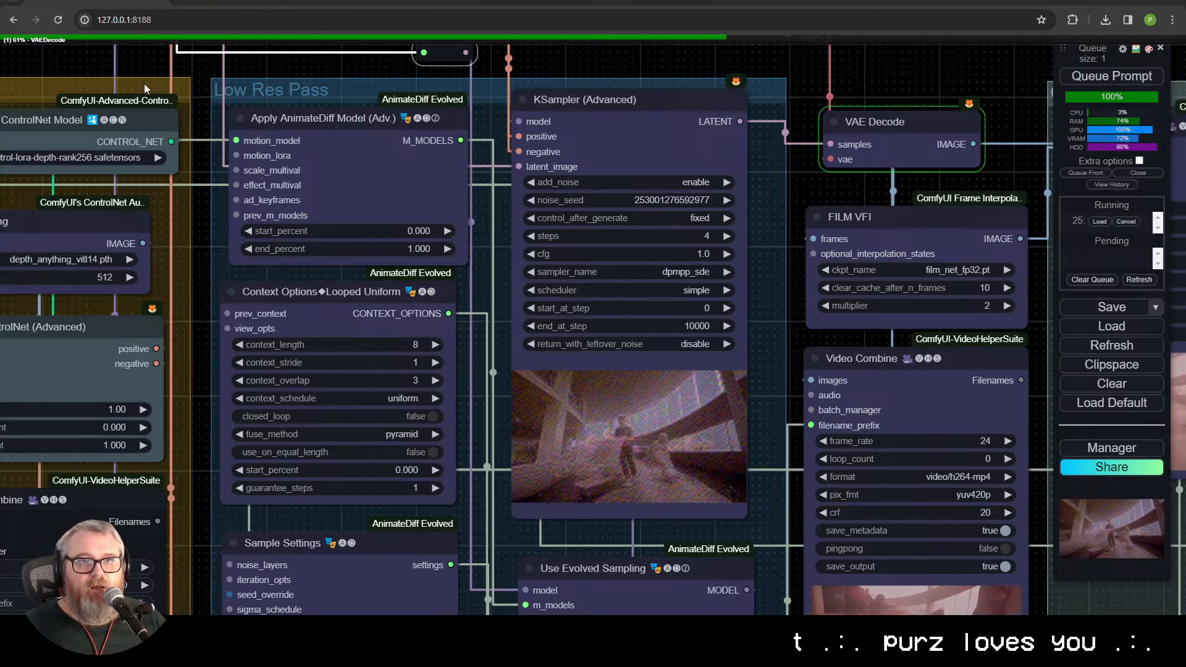
Step: Read the Vid2Vid workflow note beside the Inputs group for its credits, model requirements and Lightning LoRA links
{"action": "left_click_drag", "start_coordinate": [143, 88], "coordinate": [1183, 461]}
{"action": "left_click_drag", "start_coordinate": [57, 299], "coordinate": [683, 335]}
{"action": "left_click_drag", "start_coordinate": [501, 317], "coordinate": [708, 240]}
{"action": "scroll", "coordinate": [457, 134], "scroll_direction": "up", "scroll_amount": 5}
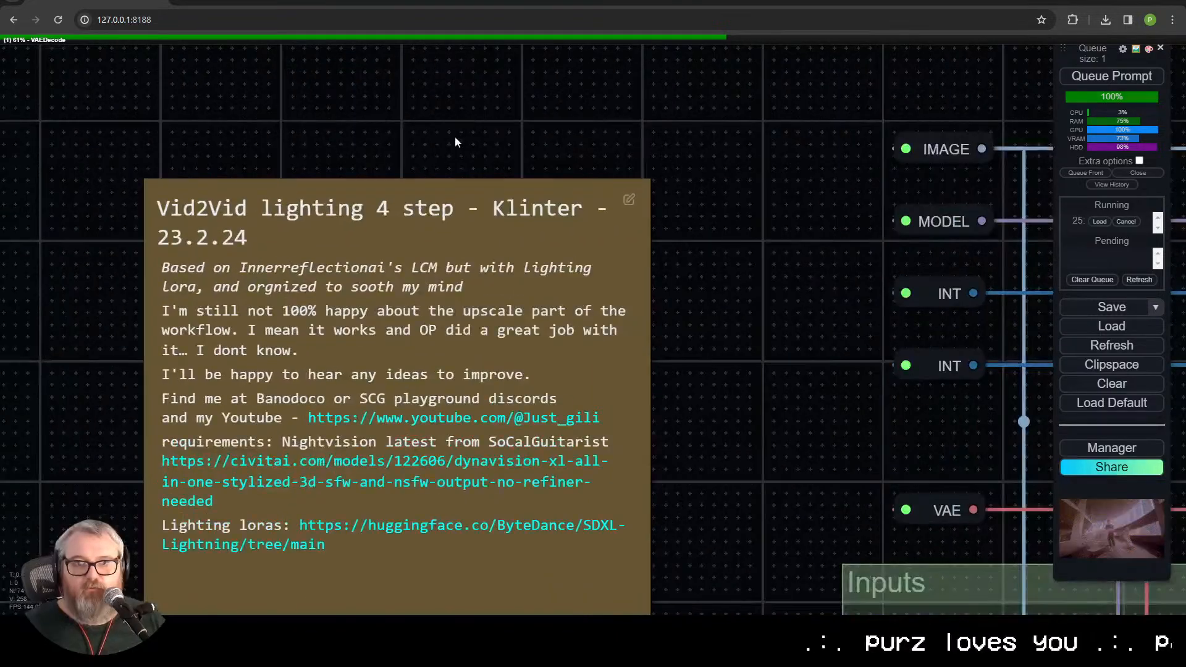
{"action": "scroll", "coordinate": [488, 203], "scroll_direction": "up", "scroll_amount": 6}
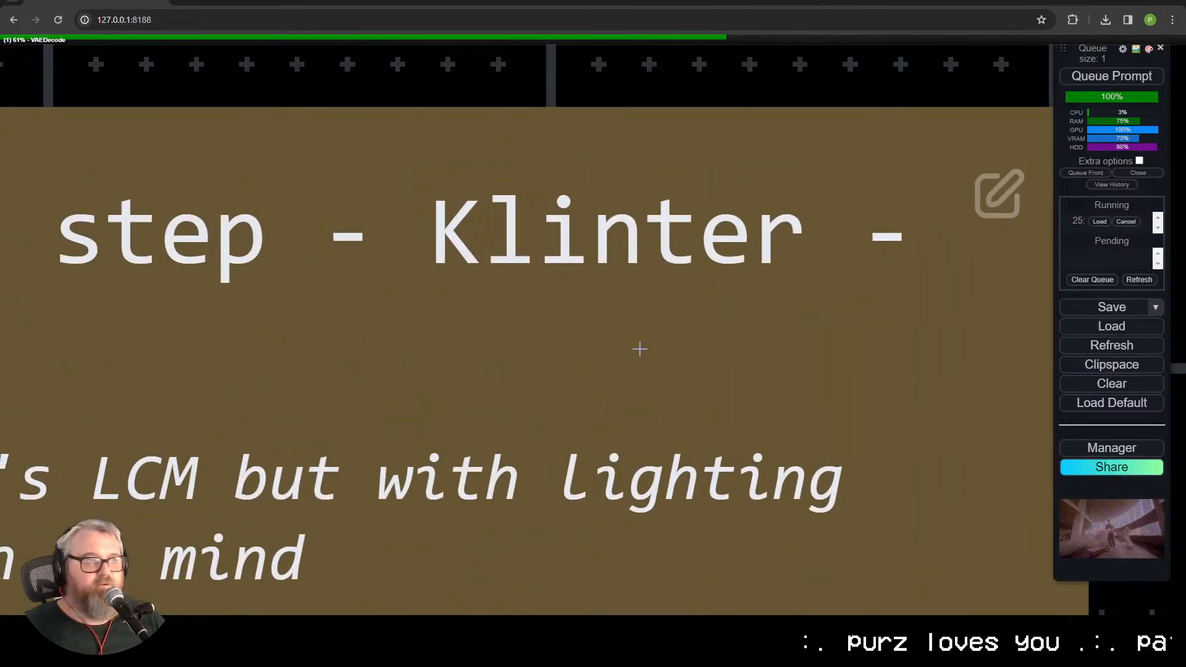
{"action": "scroll", "coordinate": [619, 367], "scroll_direction": "down", "scroll_amount": 5}
{"action": "scroll", "coordinate": [654, 284], "scroll_direction": "up", "scroll_amount": 5}
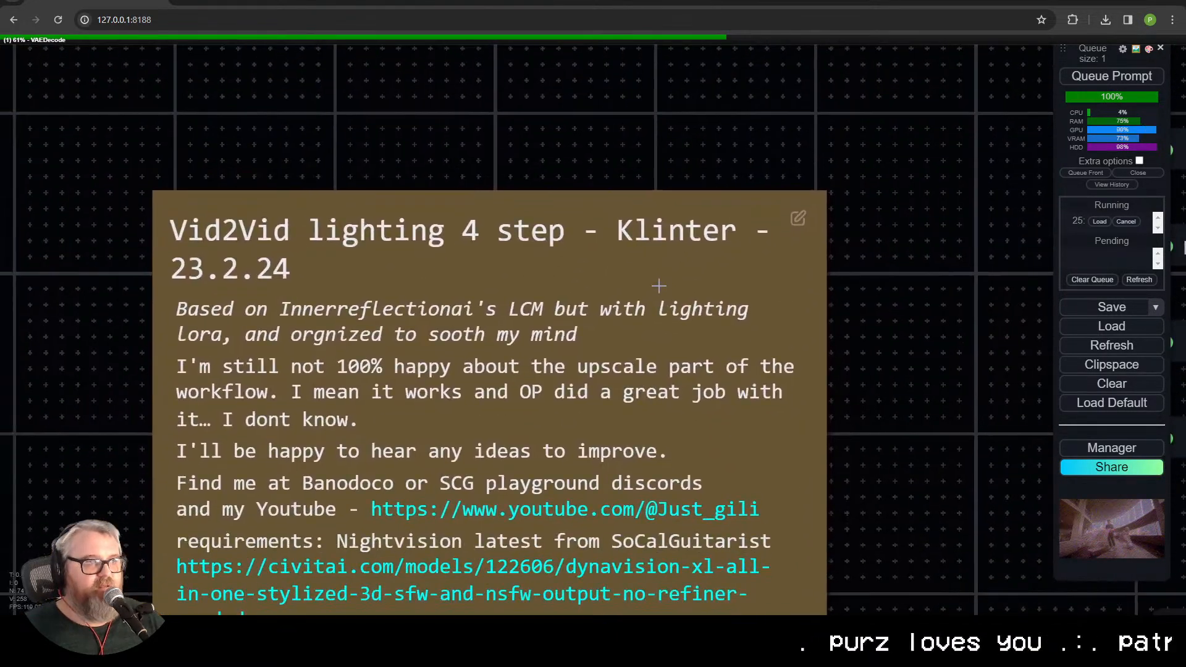
{"action": "left_click_drag", "start_coordinate": [254, 247], "coordinate": [534, 287]}
{"action": "scroll", "coordinate": [535, 286], "scroll_direction": "down", "scroll_amount": 2}
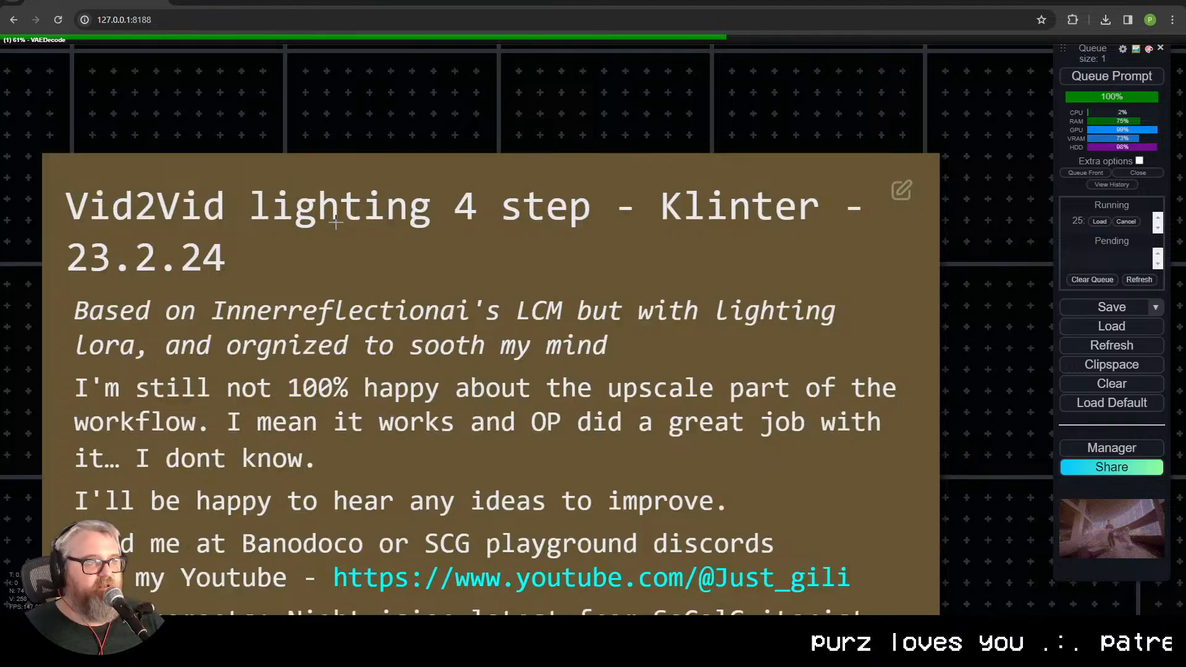
{"action": "scroll", "coordinate": [464, 348], "scroll_direction": "down", "scroll_amount": 5}
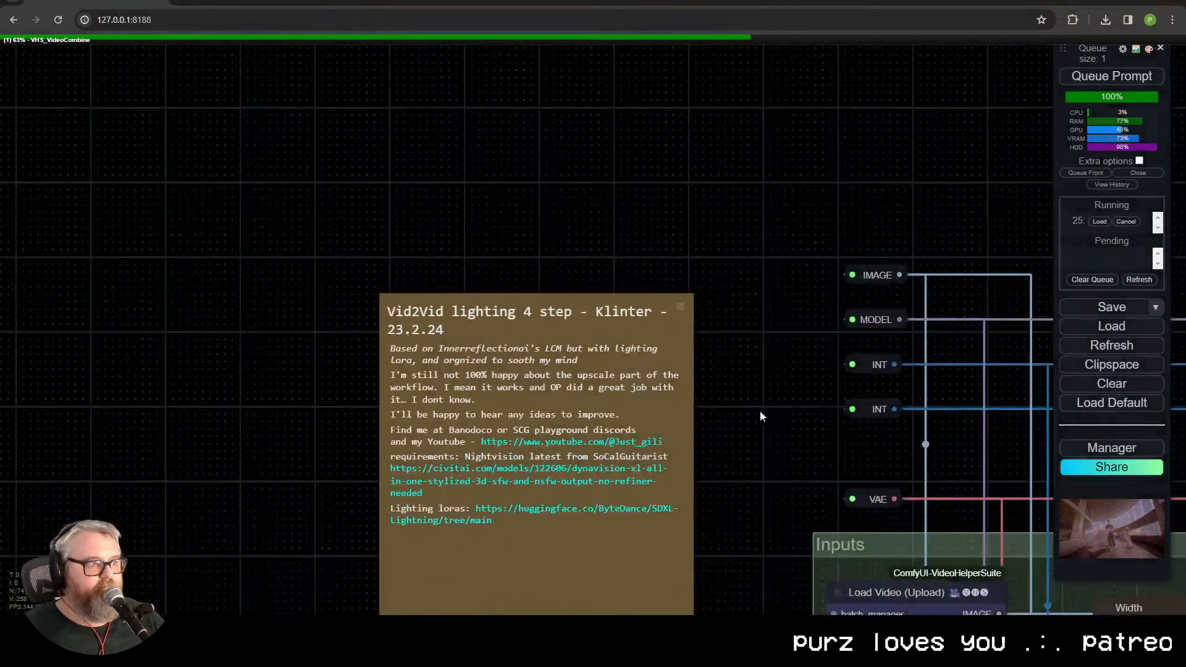
Step: Inspect the newly rendered video in the Video Combine node beneath FILM VFI and compare it with the neighbouring output
{"action": "left_click_drag", "start_coordinate": [810, 436], "coordinate": [361, 167]}
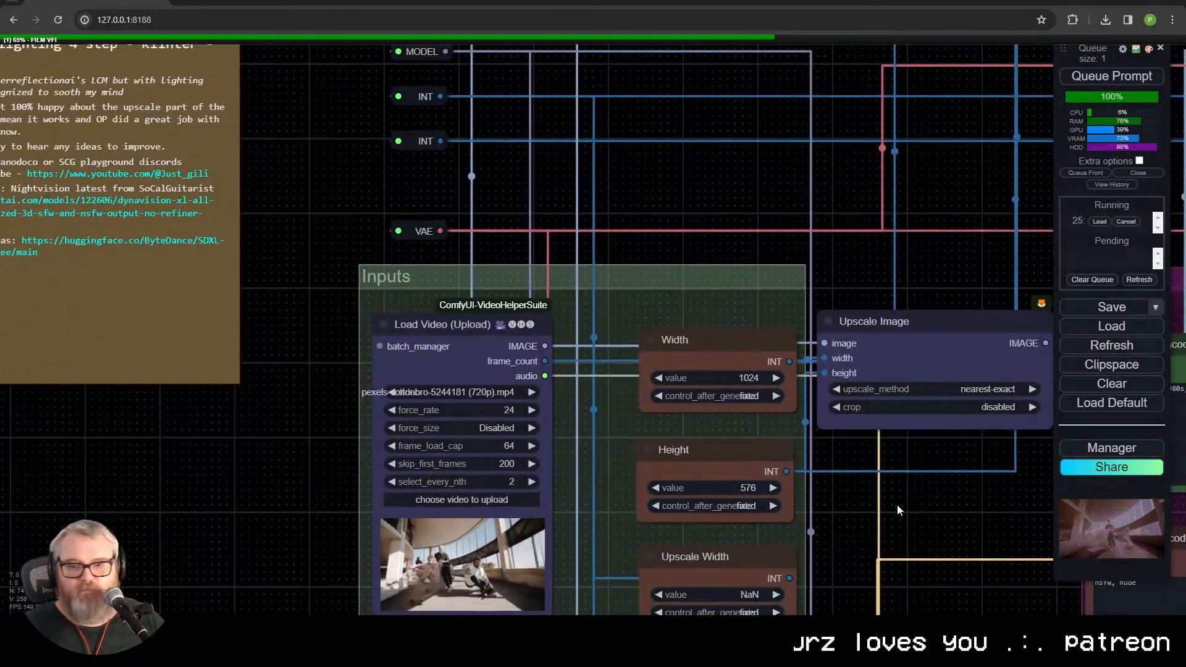
{"action": "left_click_drag", "start_coordinate": [956, 560], "coordinate": [393, 195]}
{"action": "left_click_drag", "start_coordinate": [418, 280], "coordinate": [99, 30]}
{"action": "scroll", "coordinate": [532, 446], "scroll_direction": "down", "scroll_amount": 5}
{"action": "left_click_drag", "start_coordinate": [661, 484], "coordinate": [53, 410]}
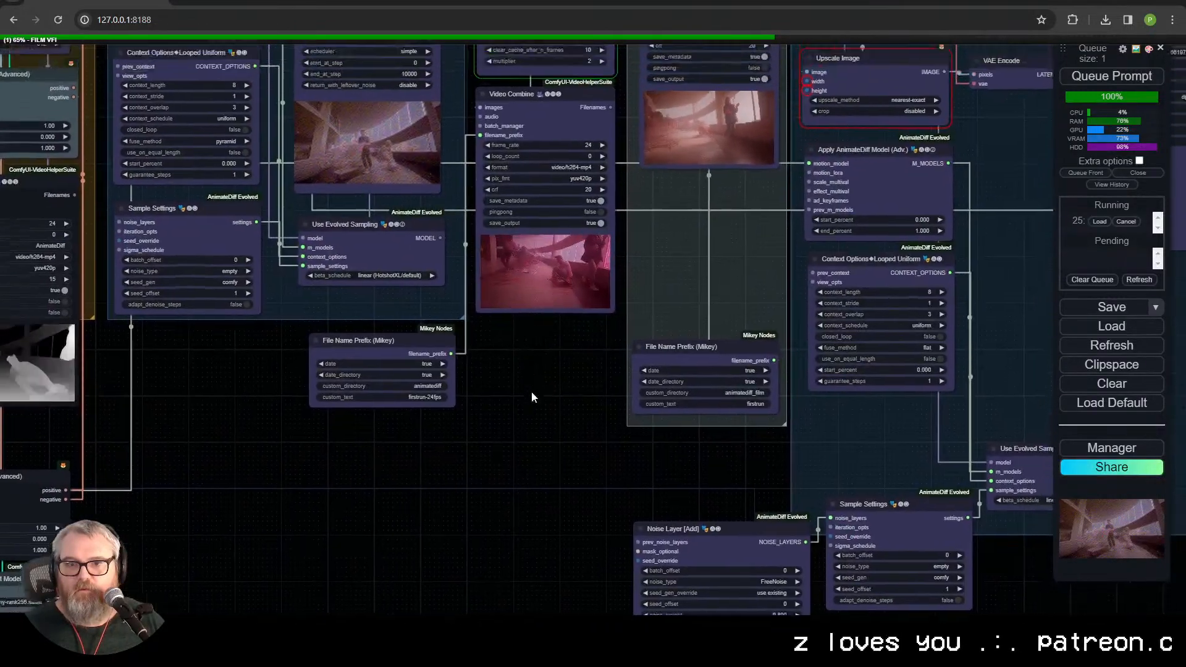
{"action": "left_click_drag", "start_coordinate": [531, 395], "coordinate": [543, 531]}
{"action": "scroll", "coordinate": [549, 528], "scroll_direction": "up", "scroll_amount": 5}
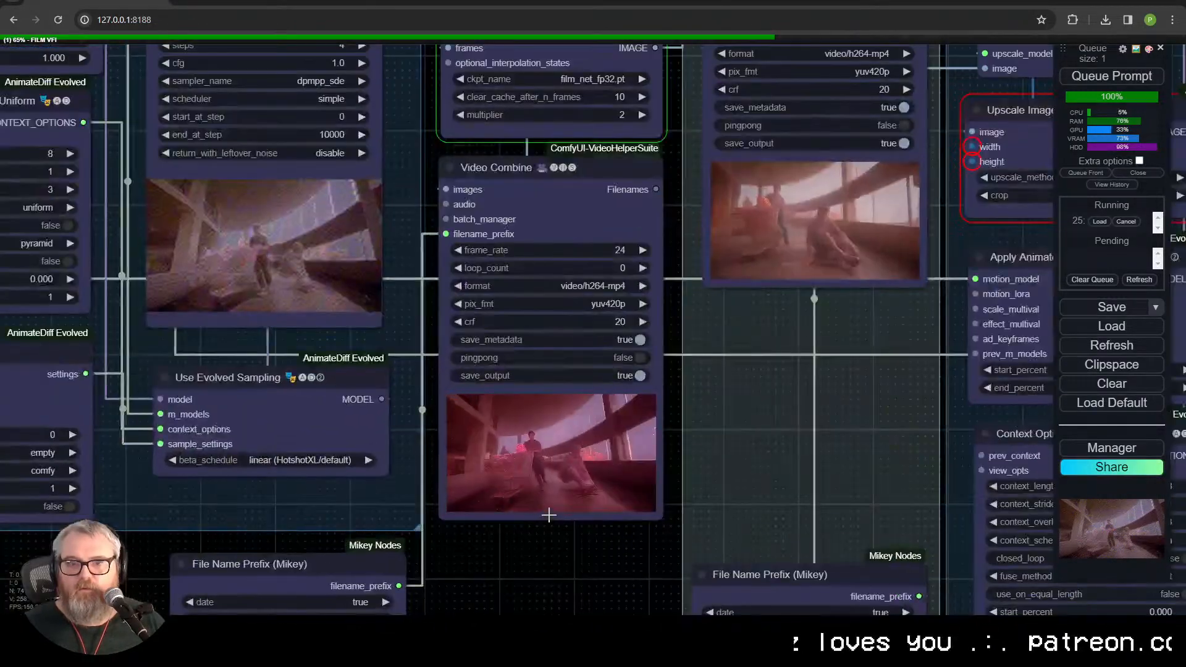
{"action": "scroll", "coordinate": [554, 526], "scroll_direction": "up", "scroll_amount": 7}
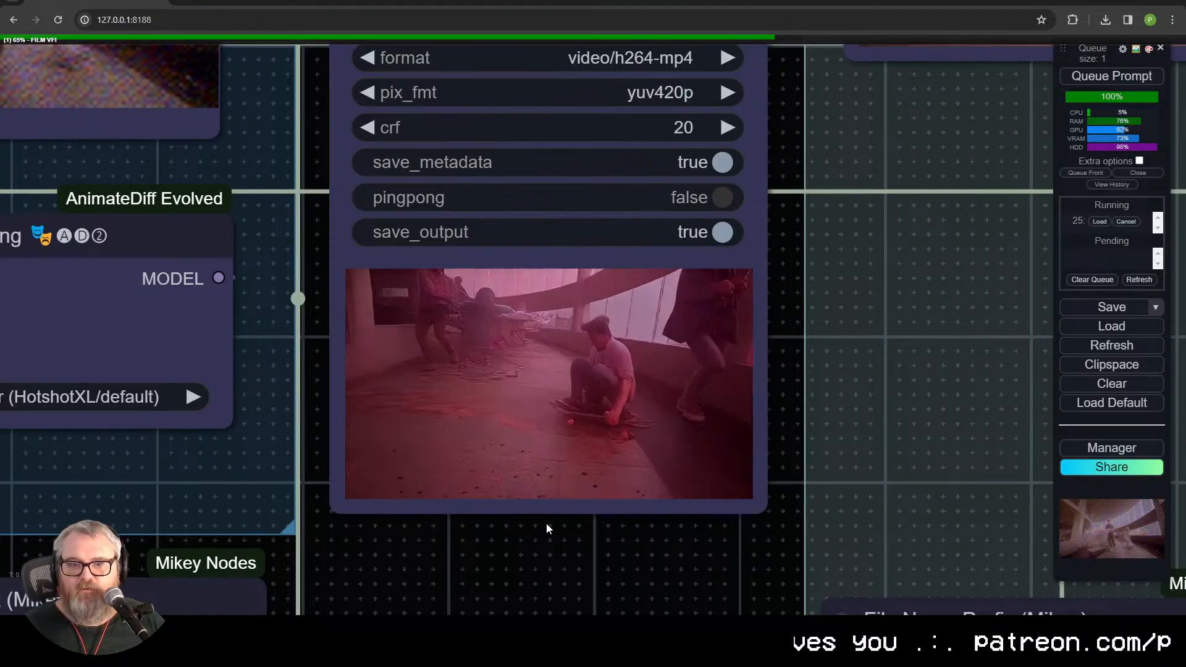
{"action": "scroll", "coordinate": [546, 522], "scroll_direction": "down", "scroll_amount": 1}
{"action": "scroll", "coordinate": [546, 522], "scroll_direction": "down", "scroll_amount": 10}
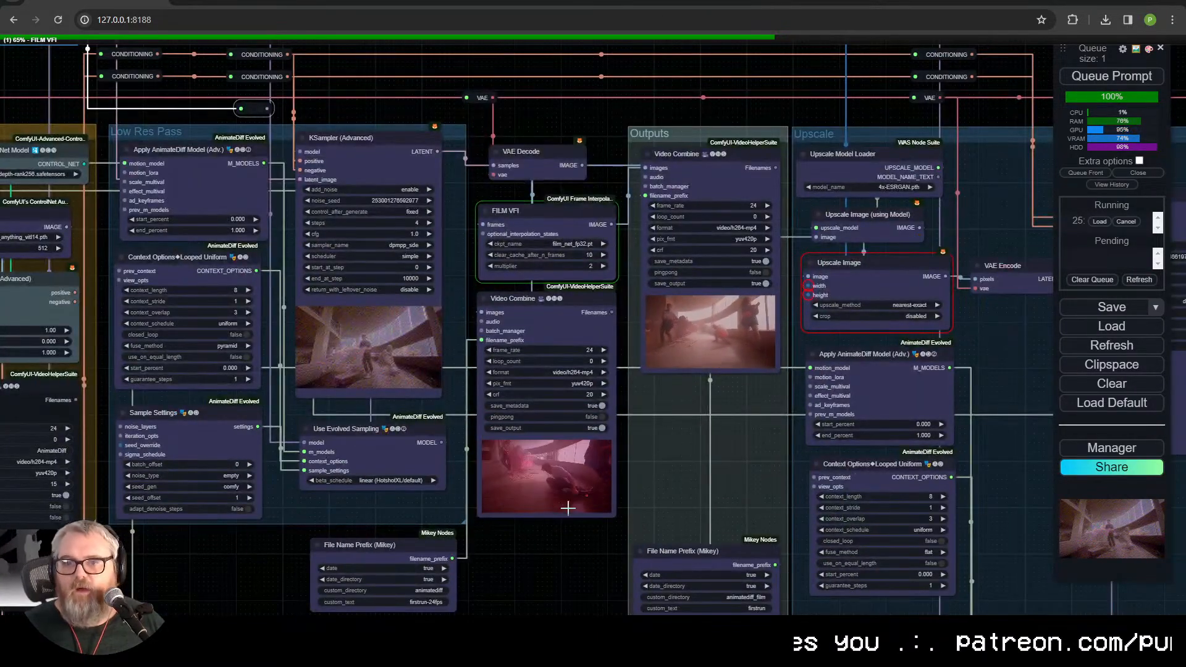
{"action": "left_click_drag", "start_coordinate": [533, 541], "coordinate": [780, 540]}
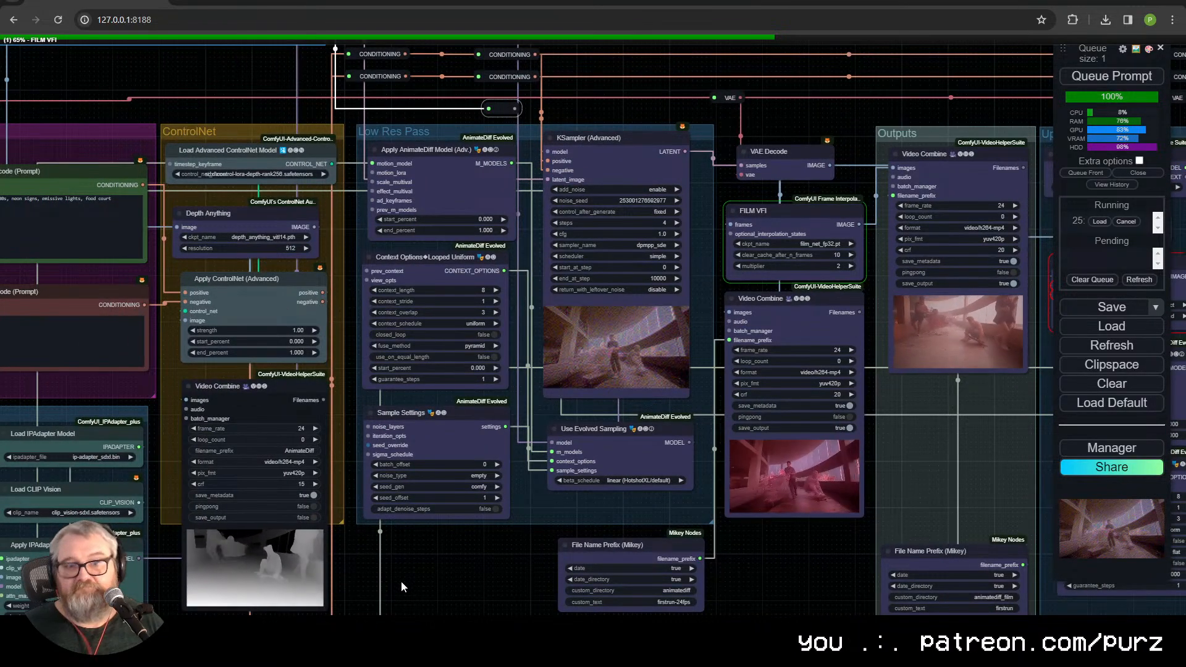
{"action": "left_click_drag", "start_coordinate": [409, 580], "coordinate": [454, 408]}
{"action": "left_click_drag", "start_coordinate": [814, 375], "coordinate": [895, 13]}
{"action": "left_click_drag", "start_coordinate": [779, 132], "coordinate": [971, 402]}
{"action": "left_click_drag", "start_coordinate": [735, 459], "coordinate": [1019, 588]}
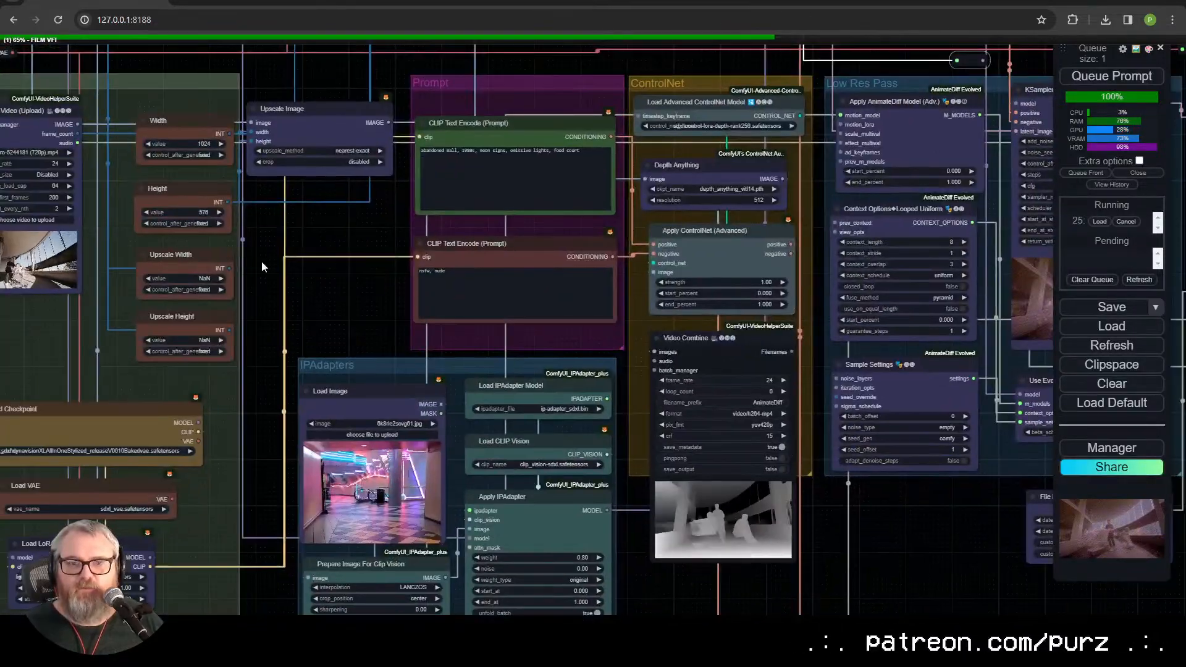
{"action": "left_click_drag", "start_coordinate": [242, 252], "coordinate": [739, 426]}
{"action": "left_click", "coordinate": [503, 393]}
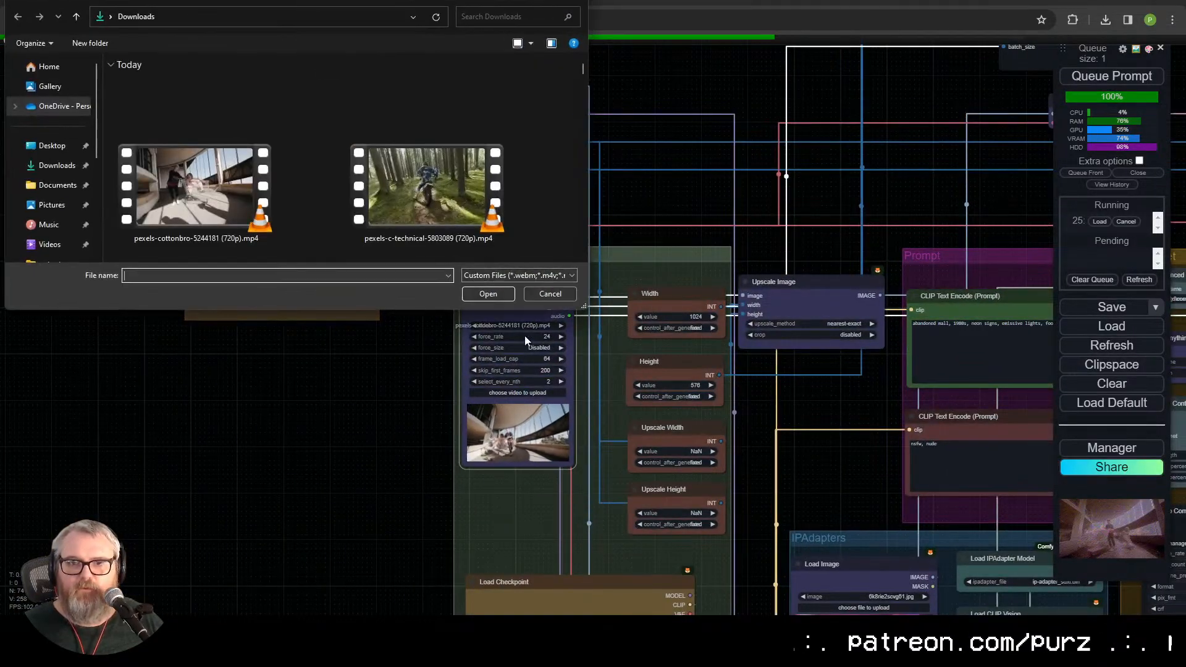
{"action": "left_click", "coordinate": [549, 293]}
{"action": "key", "text": "ctrl+Tab"}
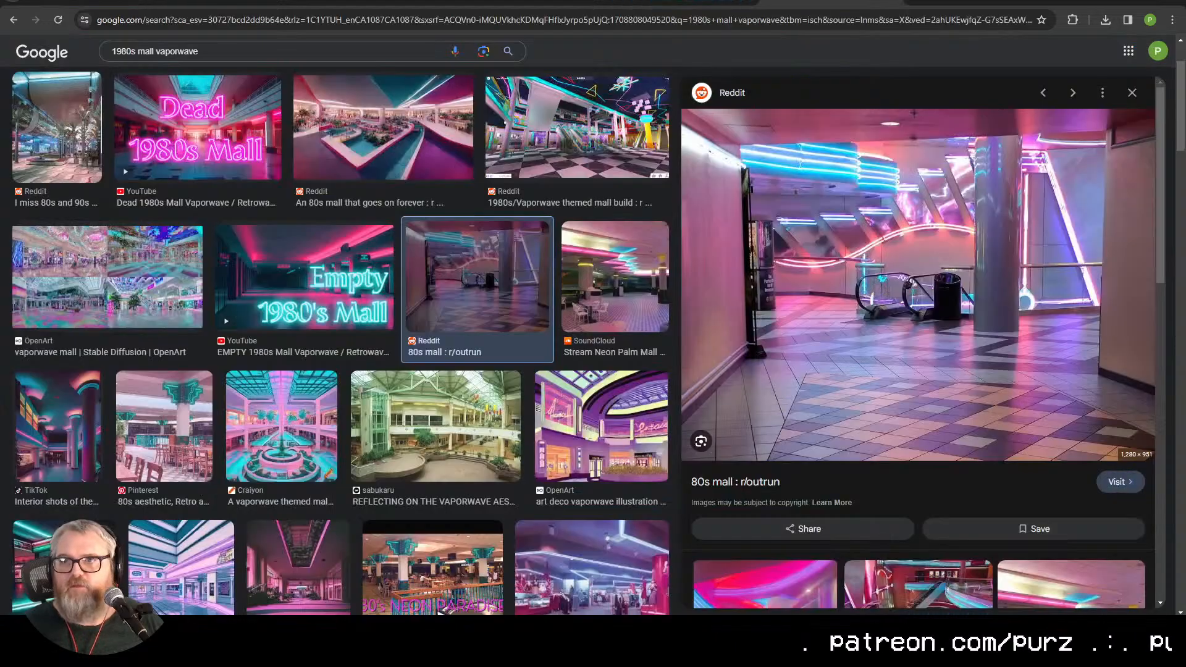
{"action": "key", "text": "ctrl+shift+Tab"}
{"action": "key", "text": "ctrl+shift+Tab"}
{"action": "key", "text": "ctrl+shift+Tab"}
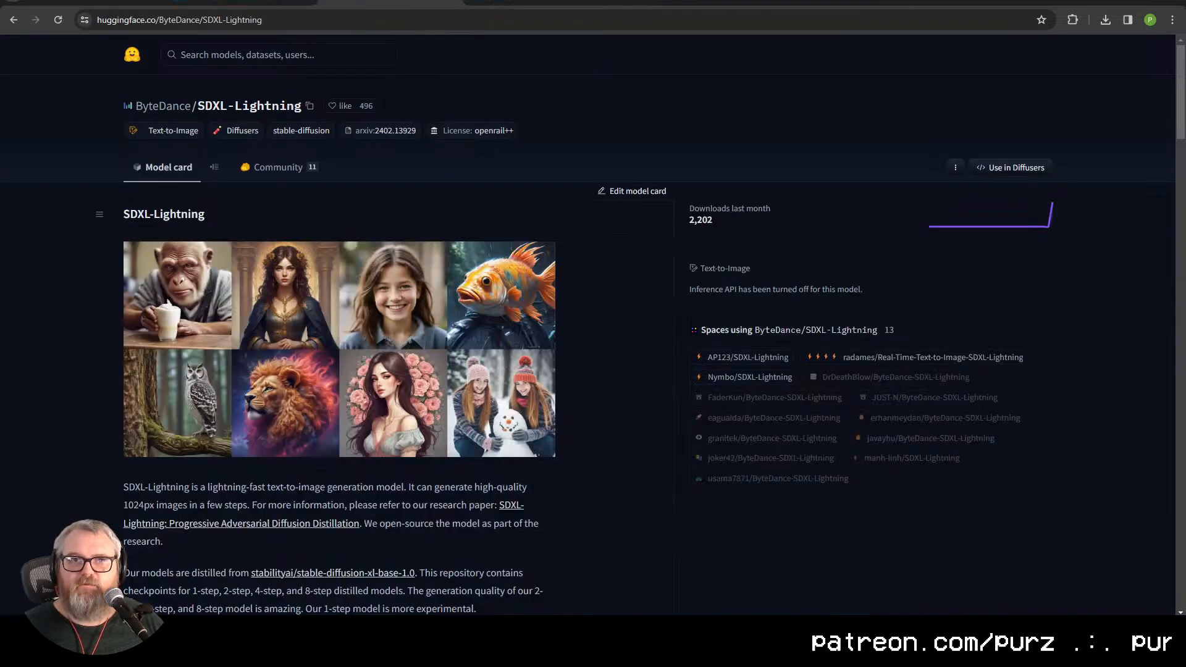
{"action": "key", "text": "ctrl+shift+Tab"}
{"action": "left_click_drag", "start_coordinate": [354, 397], "coordinate": [195, 343]}
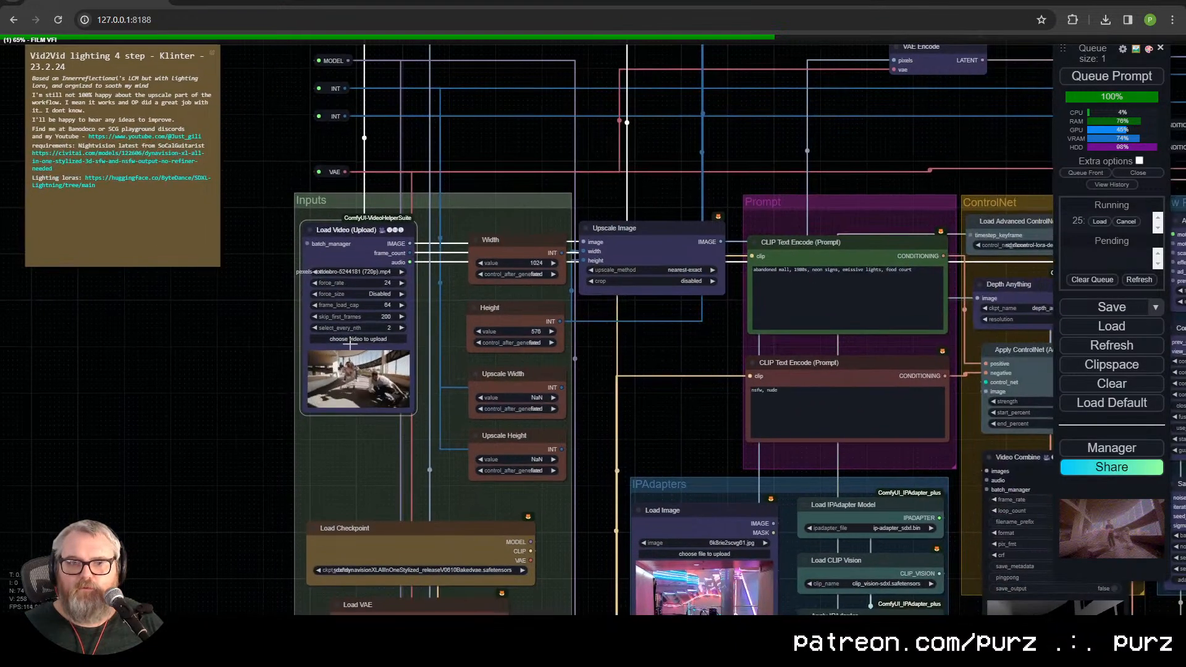
{"action": "left_click", "coordinate": [365, 338]}
{"action": "scroll", "coordinate": [358, 121], "scroll_direction": "down", "scroll_amount": 6}
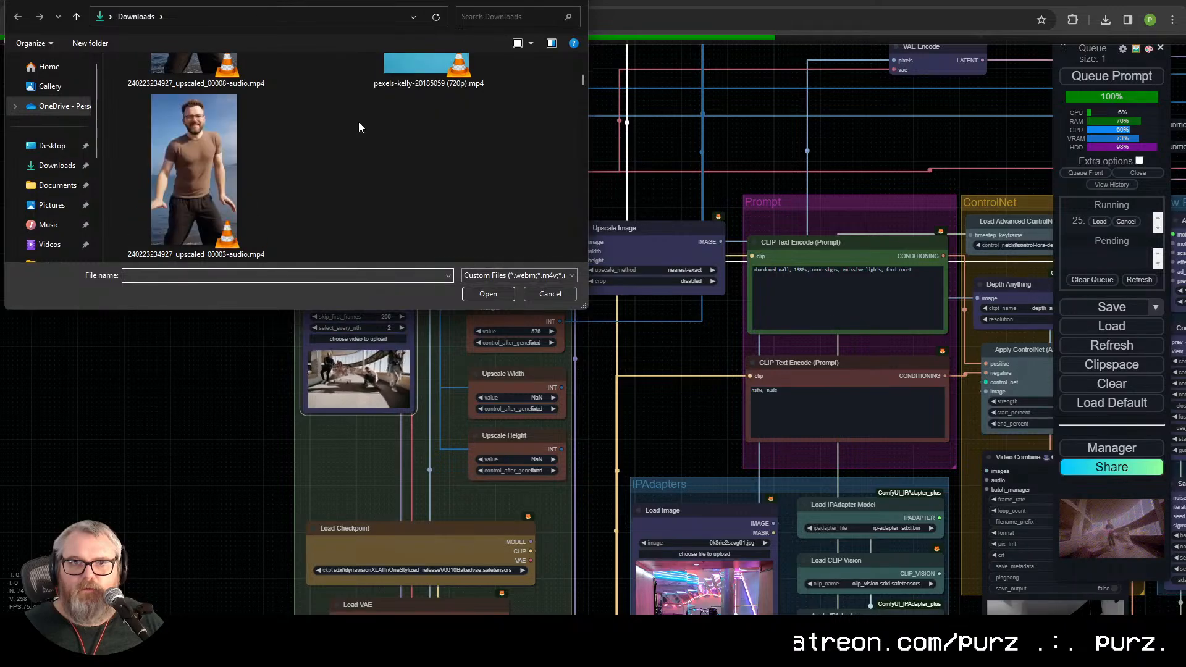
{"action": "scroll", "coordinate": [360, 129], "scroll_direction": "down", "scroll_amount": 8}
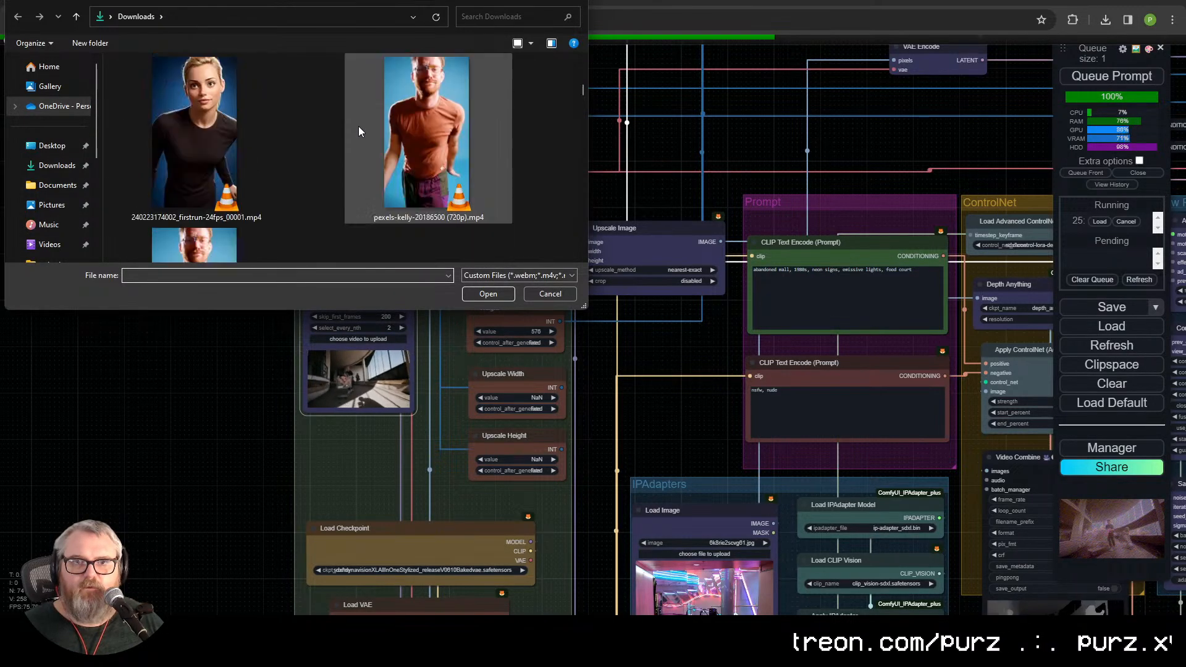
{"action": "scroll", "coordinate": [420, 147], "scroll_direction": "up", "scroll_amount": 10}
{"action": "double_click", "coordinate": [429, 146]}
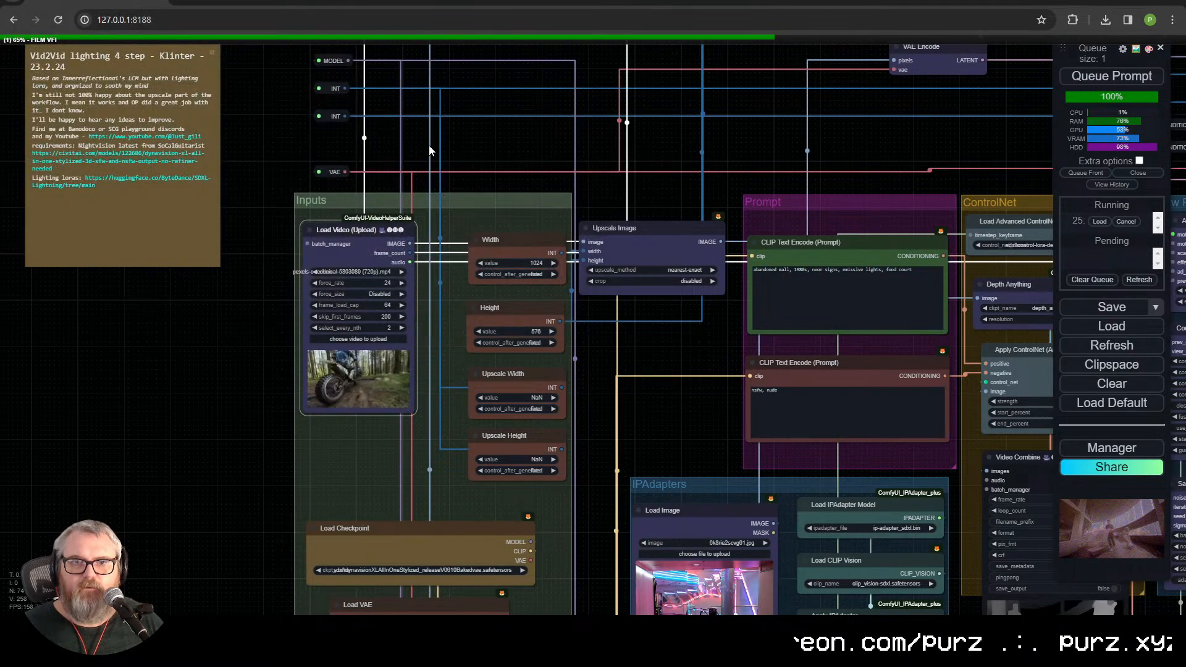
{"action": "left_click", "coordinate": [399, 340]}
{"action": "scroll", "coordinate": [414, 186], "scroll_direction": "down", "scroll_amount": 3}
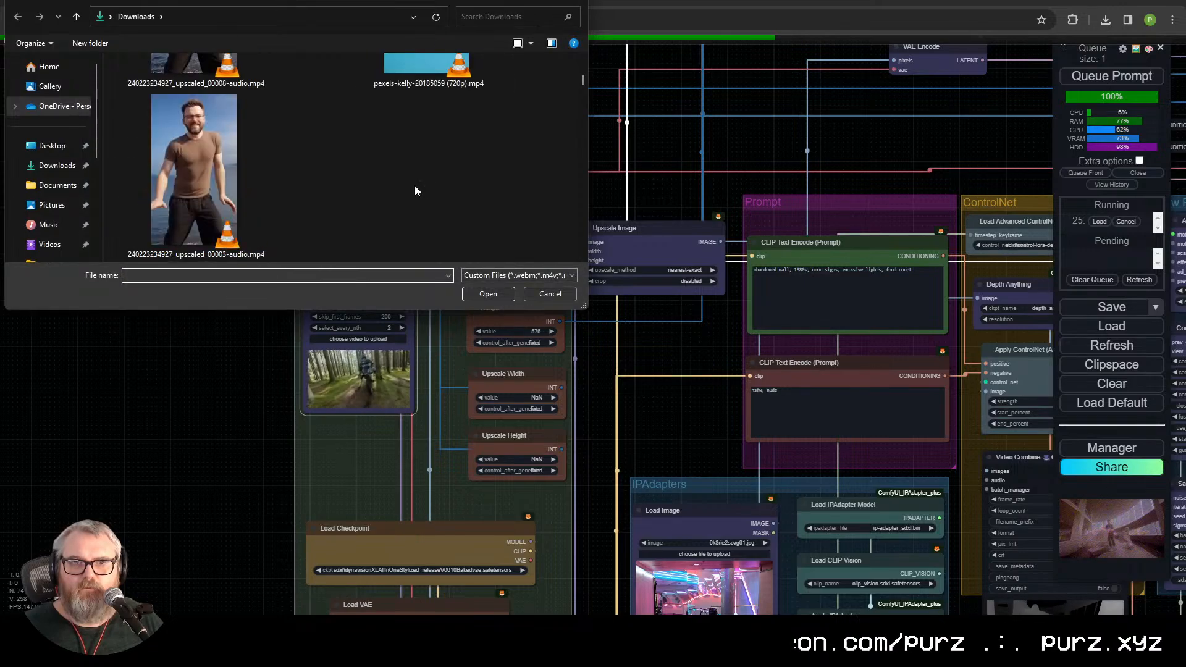
{"action": "scroll", "coordinate": [413, 185], "scroll_direction": "down", "scroll_amount": 1}
{"action": "scroll", "coordinate": [410, 158], "scroll_direction": "up", "scroll_amount": 4}
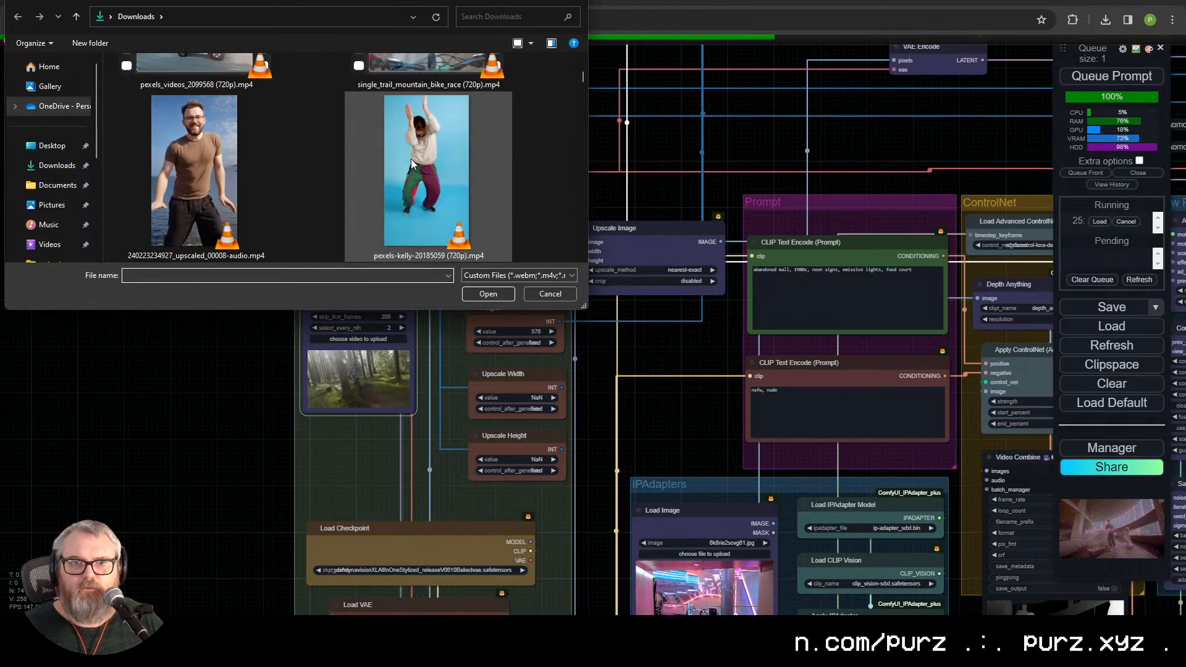
{"action": "scroll", "coordinate": [410, 158], "scroll_direction": "down", "scroll_amount": 5}
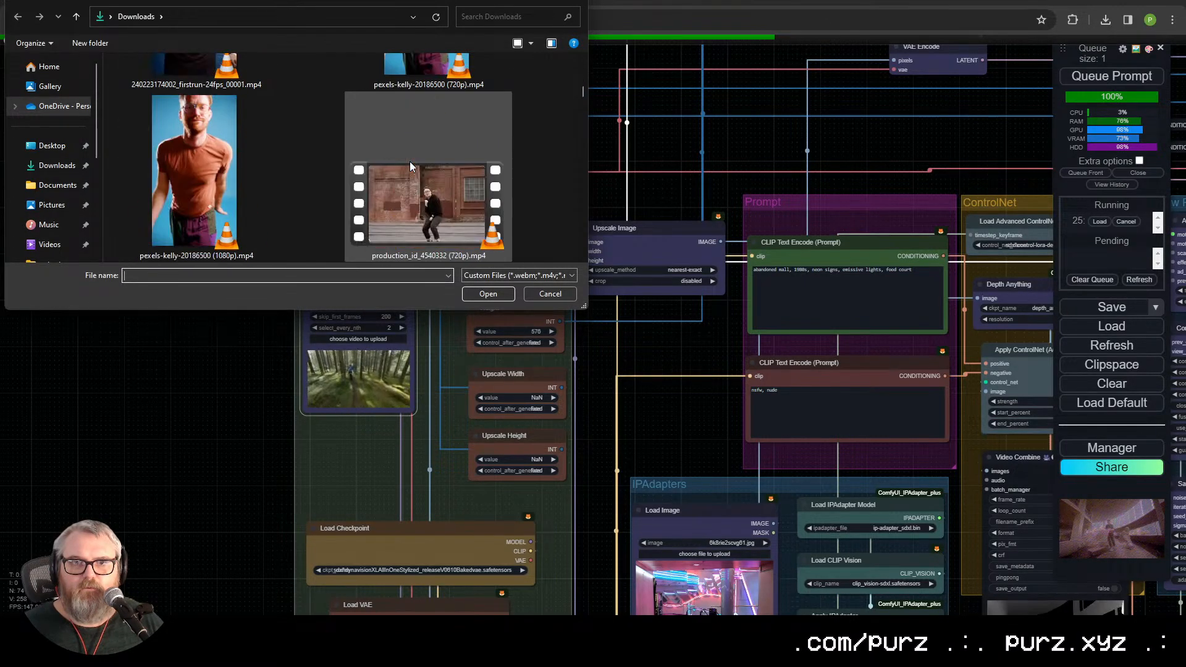
{"action": "left_click", "coordinate": [423, 149]}
{"action": "double_click", "coordinate": [423, 150]}
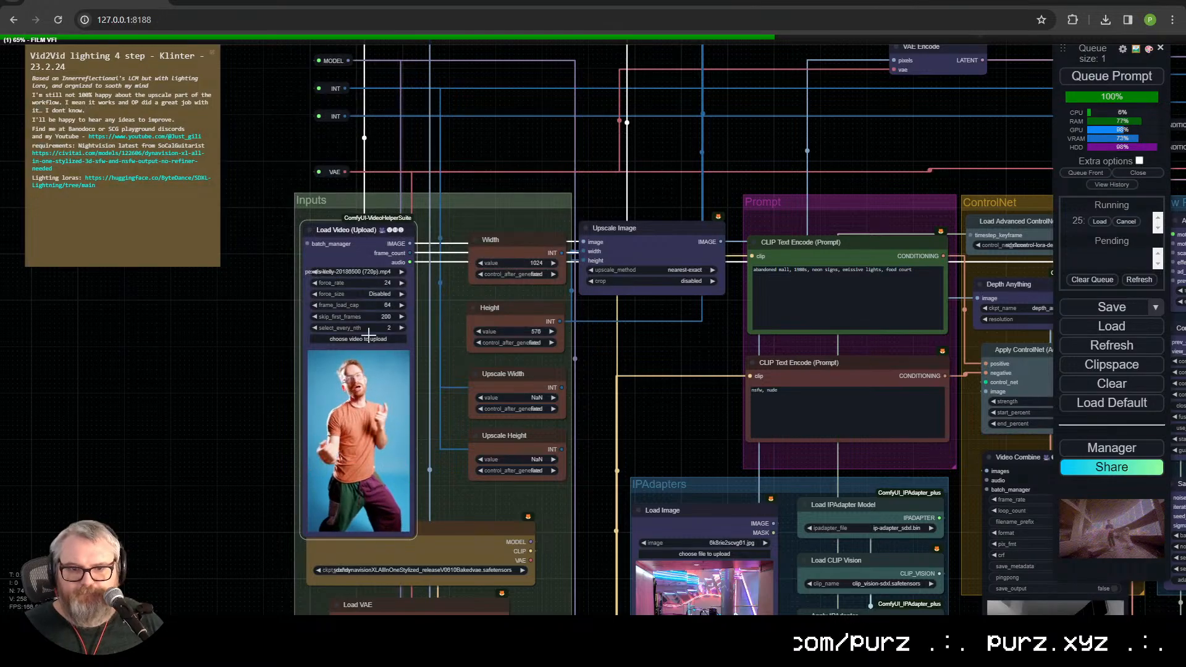
Step: Set the Load Video node's frame_load_cap to 16, skip_first_frames to 0 and select_every_nth to 1
{"action": "left_click", "coordinate": [386, 306]}
{"action": "type", "text": "6"}
{"action": "key", "text": "Return"}
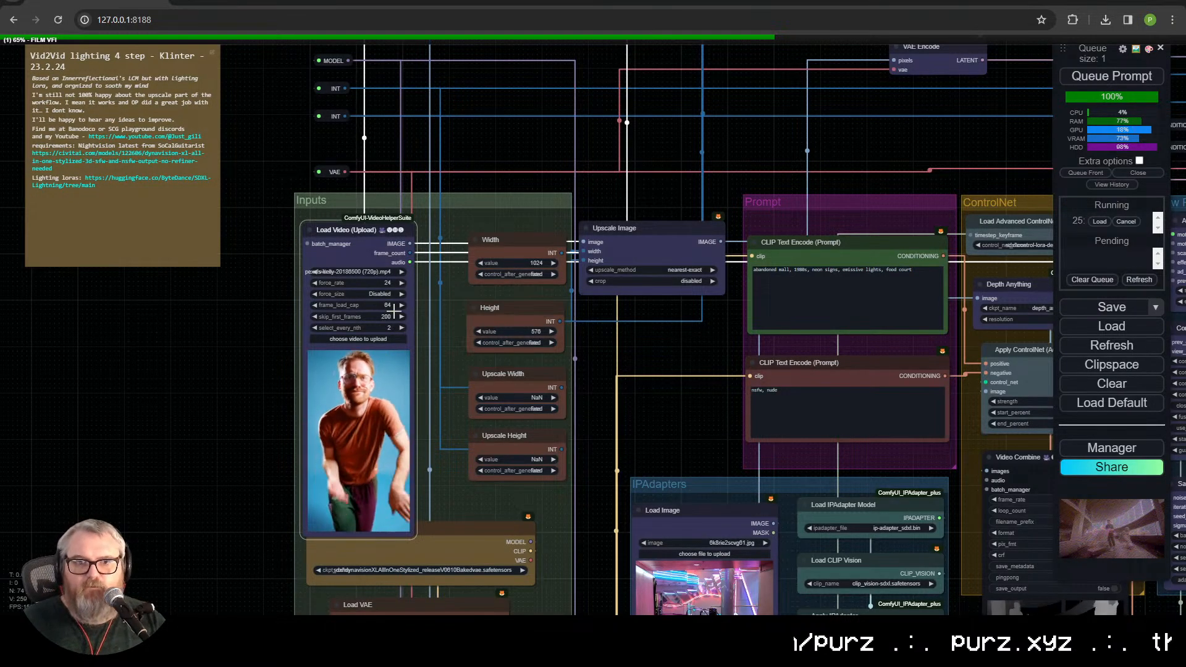
{"action": "left_click", "coordinate": [388, 316]}
{"action": "type", "text": "0"}
{"action": "key", "text": "Return"}
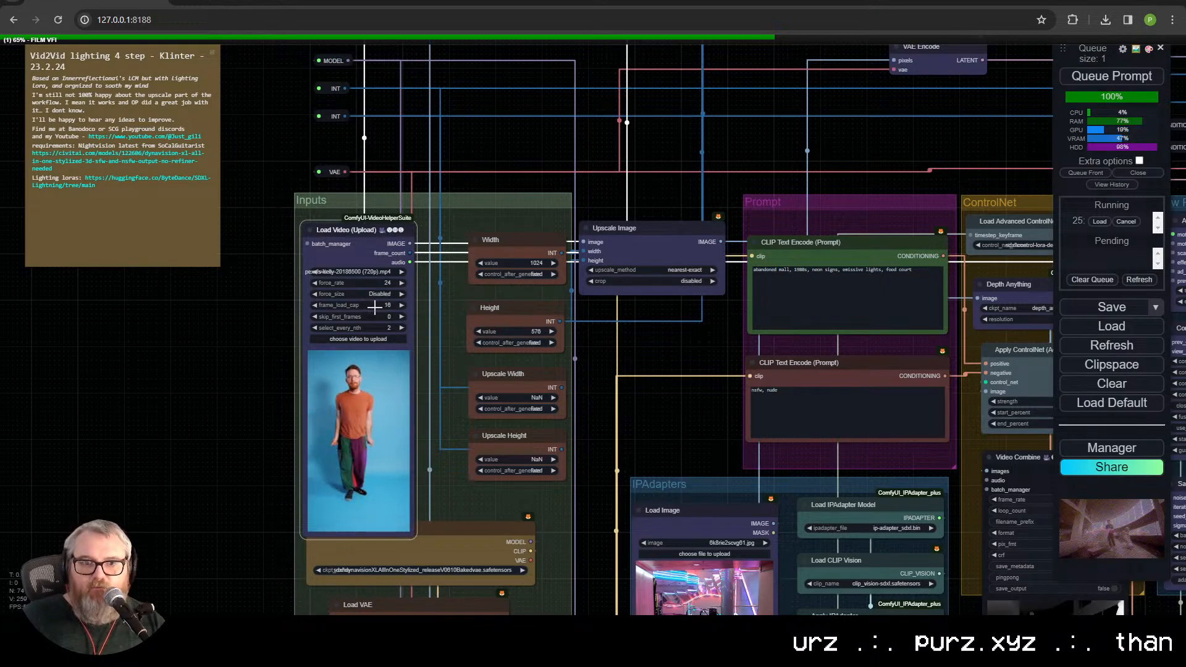
{"action": "scroll", "coordinate": [365, 343], "scroll_direction": "up", "scroll_amount": 5}
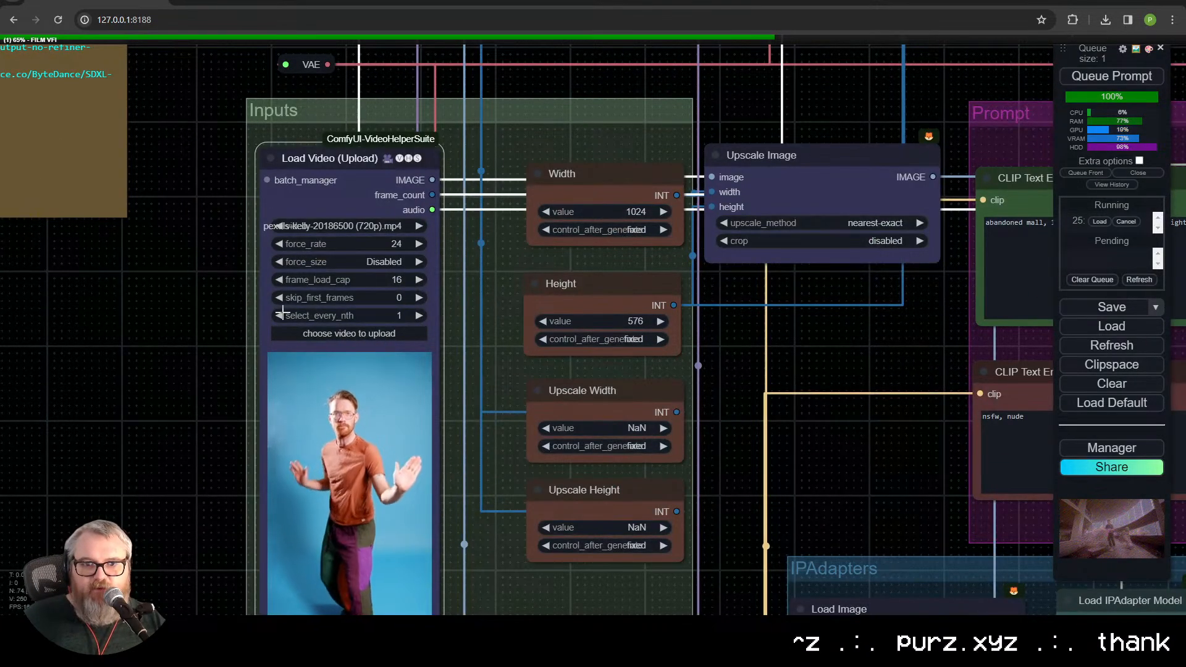
Step: Set the Height node to 1024 and the Width node to 576 for portrait footage
{"action": "left_click_drag", "start_coordinate": [927, 432], "coordinate": [779, 353]}
{"action": "left_click_drag", "start_coordinate": [776, 326], "coordinate": [602, 343]}
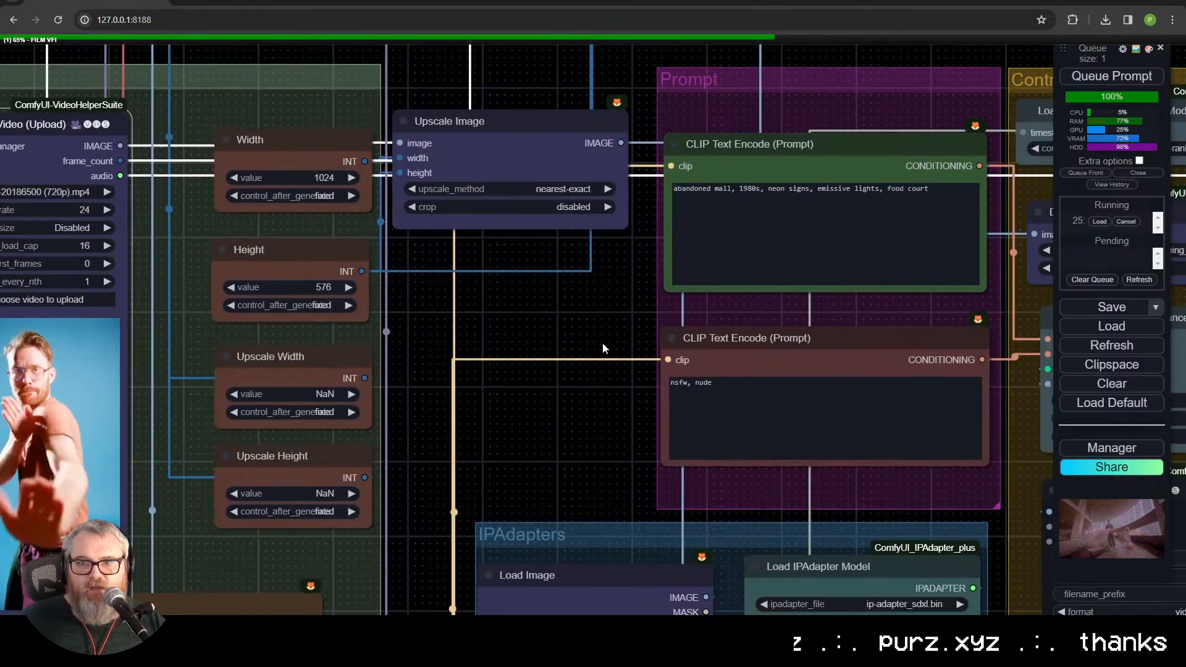
{"action": "scroll", "coordinate": [602, 342], "scroll_direction": "down", "scroll_amount": 1}
{"action": "left_click", "coordinate": [356, 288]}
{"action": "type", "text": "1024"}
{"action": "key", "text": "Return"}
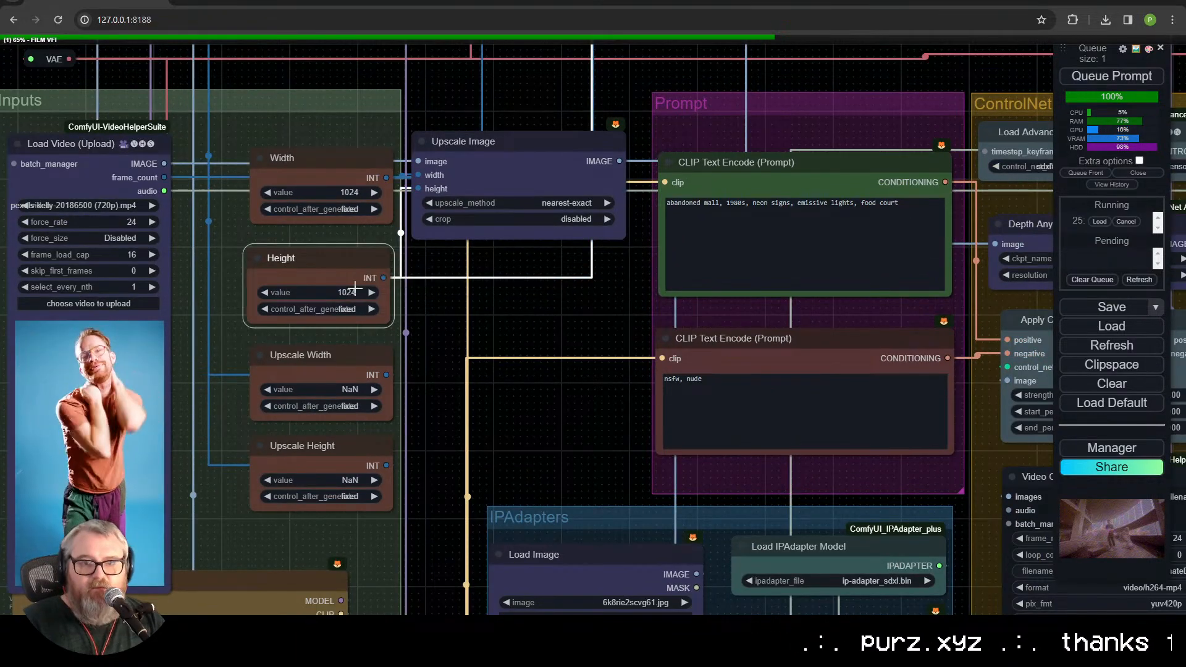
{"action": "left_click", "coordinate": [347, 192]}
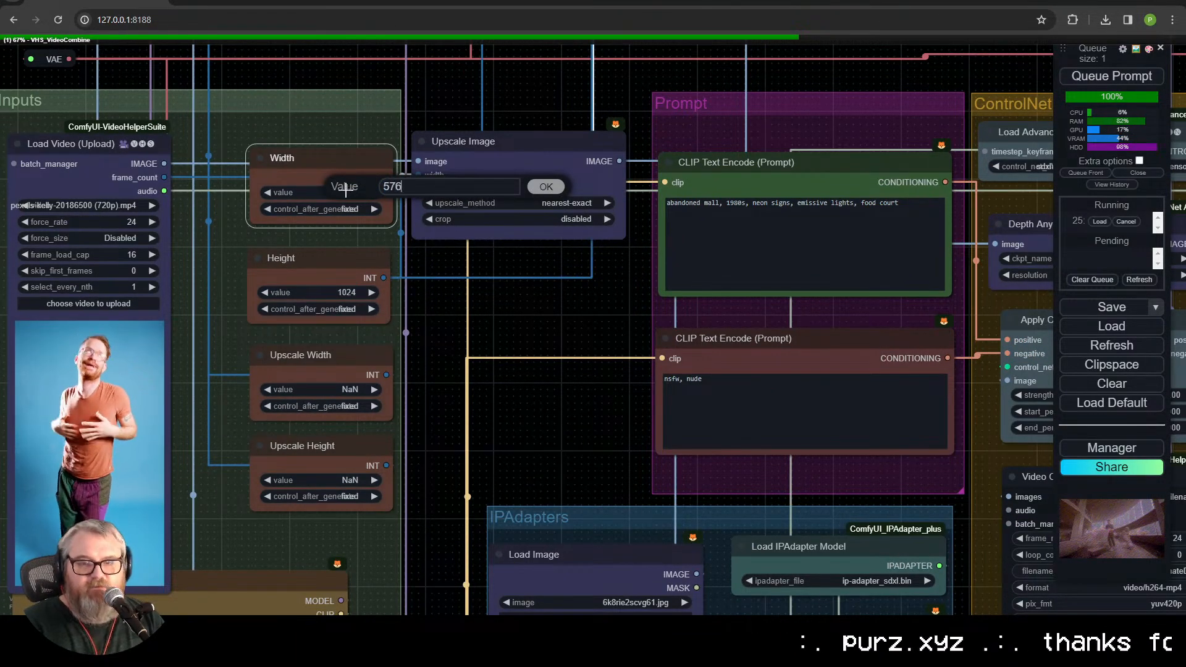
{"action": "key", "text": "Return"}
Step: Replace the positive prompt with "anime, 30 year old man, dancing on a dock in front of the ocean"
{"action": "left_click", "coordinate": [797, 239]}
{"action": "key", "text": "ctrl+a"}
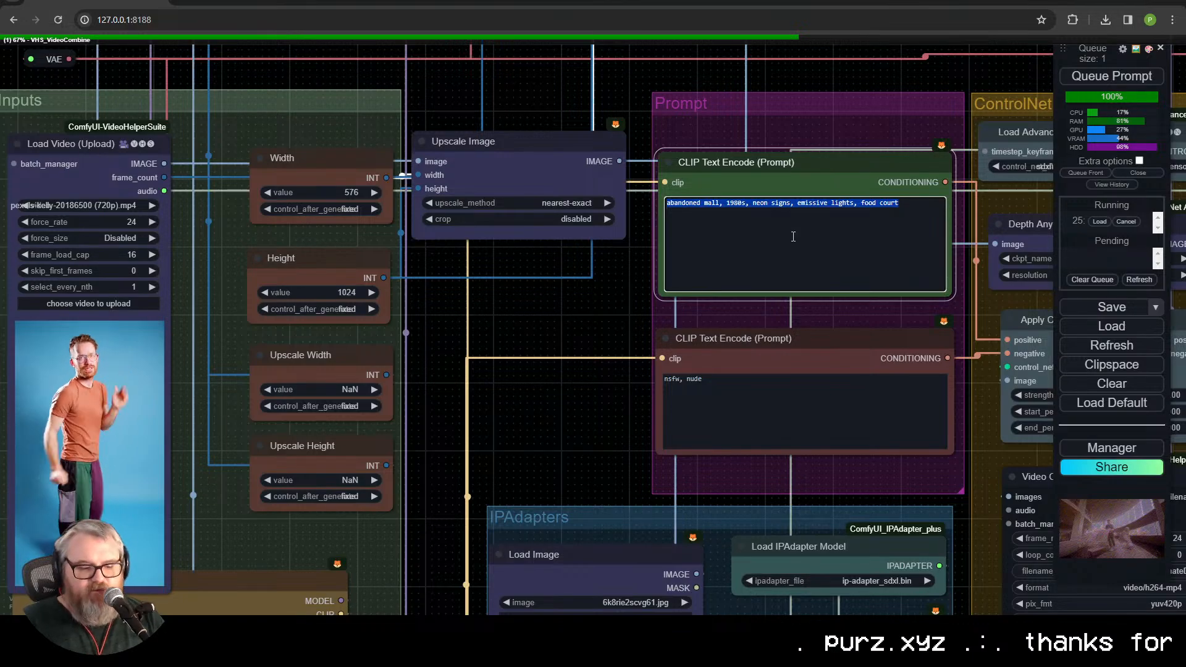
{"action": "type", "text": "anime"}
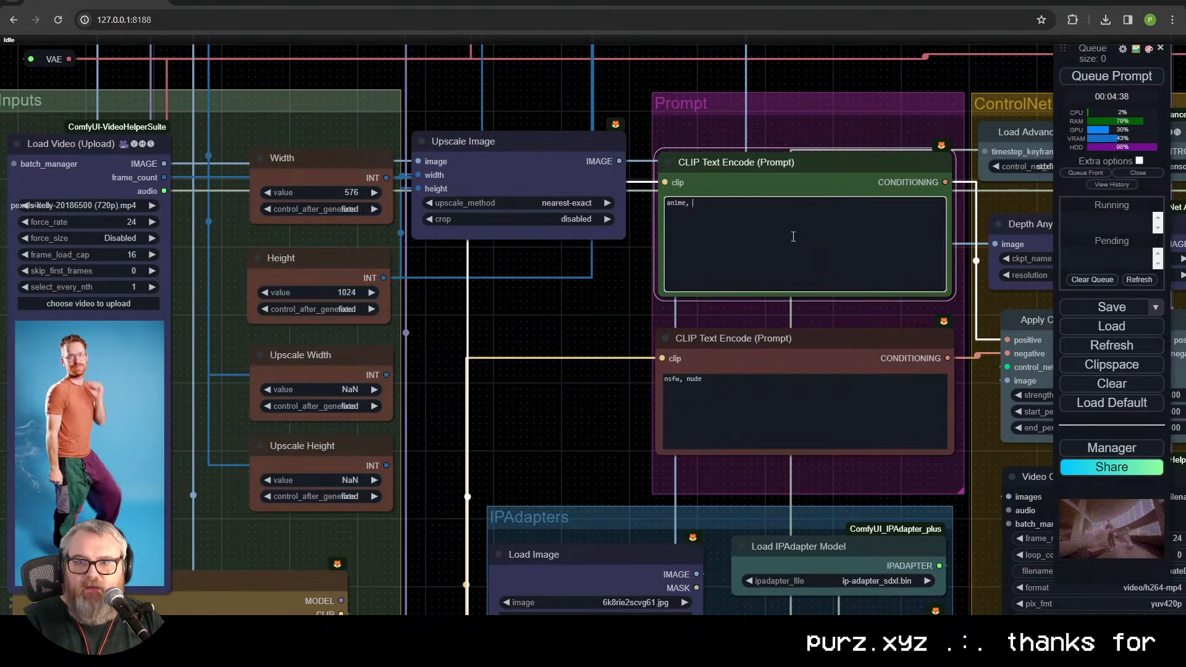
{"action": "type", "text": ", 30 year ol"}
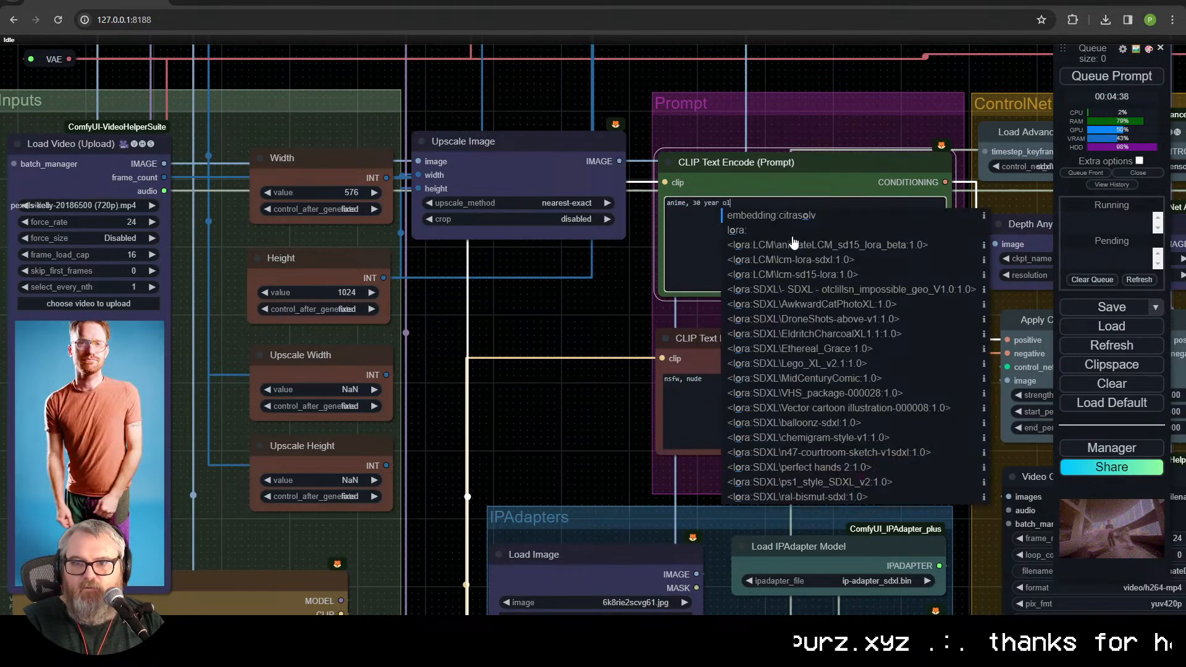
{"action": "type", "text": "d man, dancing on"}
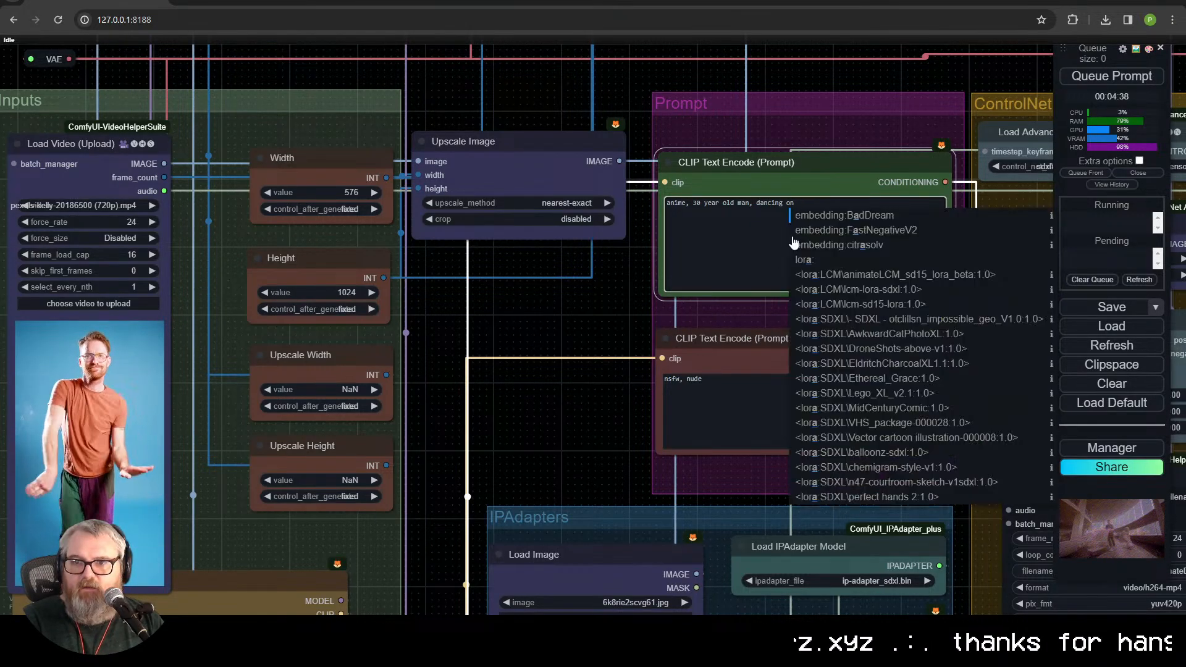
{"action": "type", "text": " a dock i"}
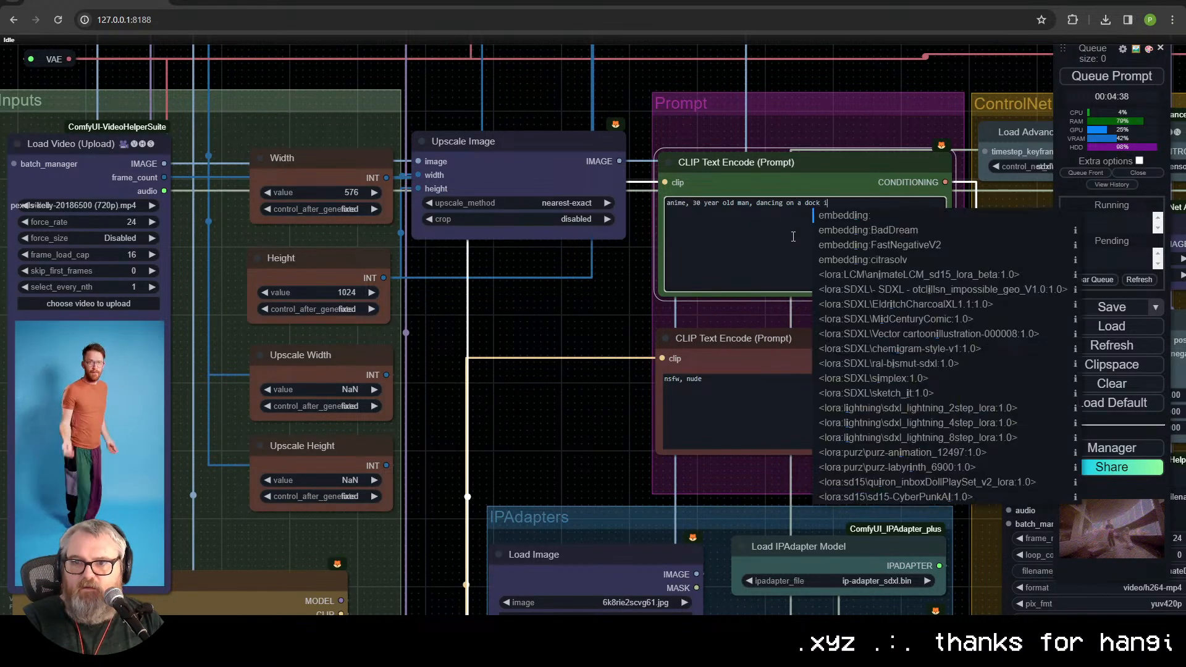
{"action": "type", "text": "n front of the ocean"}
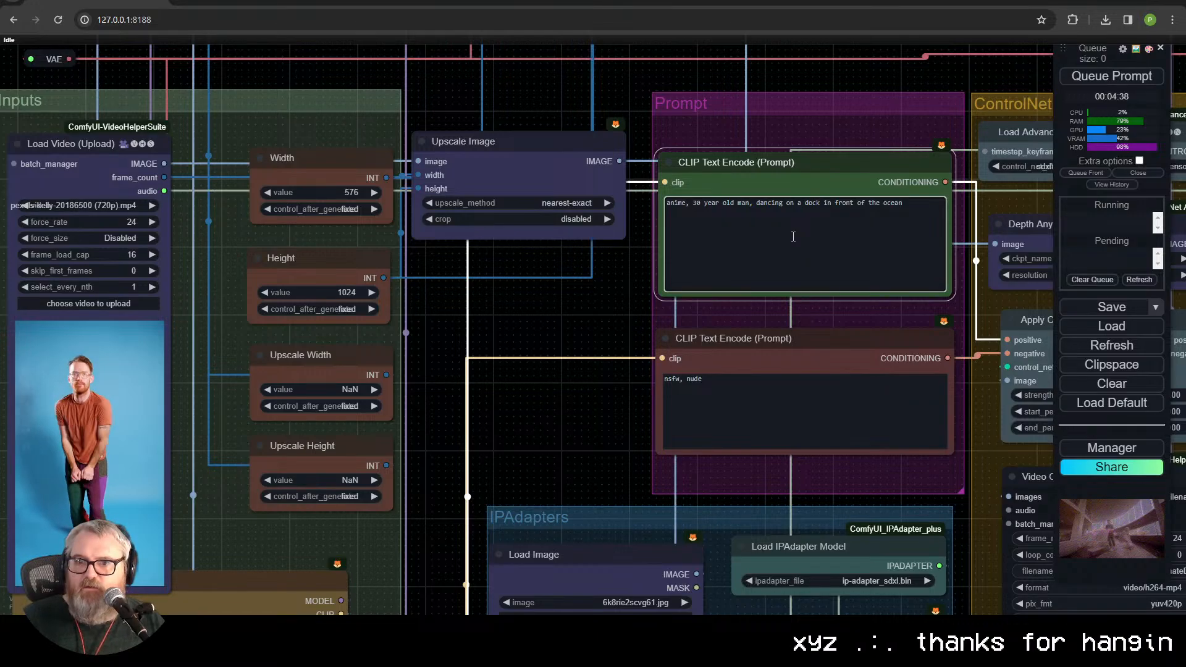
{"action": "left_click", "coordinate": [639, 286]}
Step: Set the Apply IPAdapter node's weight to 0 and queue the prompt
{"action": "scroll", "coordinate": [575, 310], "scroll_direction": "down", "scroll_amount": 6}
{"action": "left_click_drag", "start_coordinate": [571, 367], "coordinate": [366, 178]}
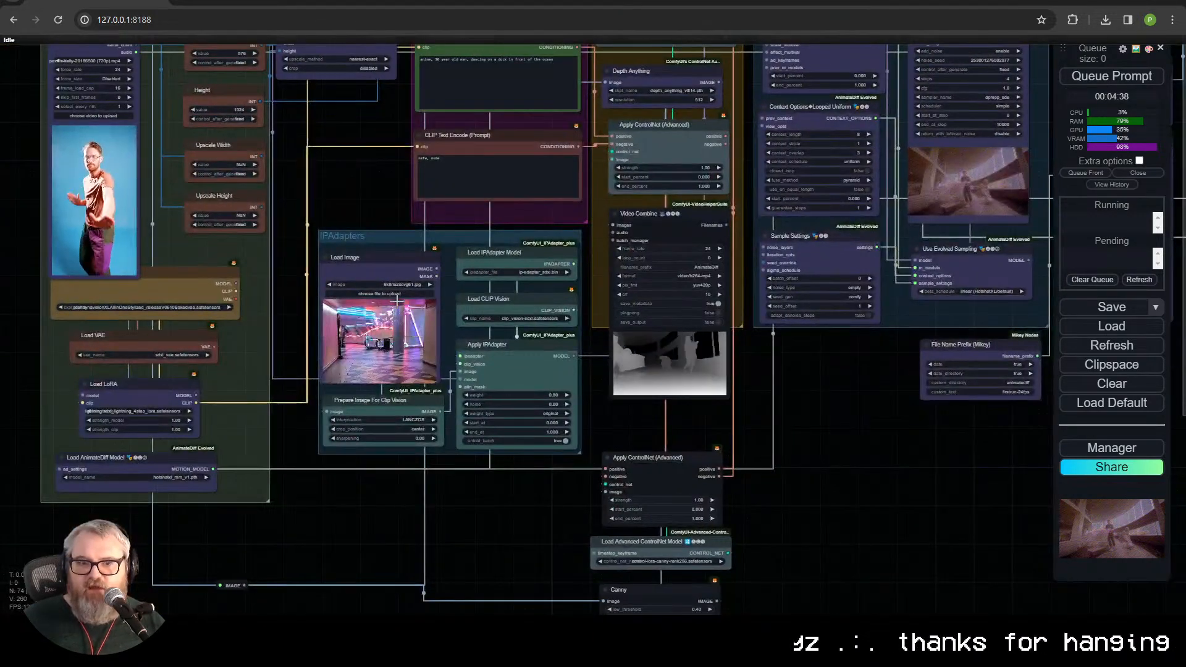
{"action": "left_click", "coordinate": [543, 396]}
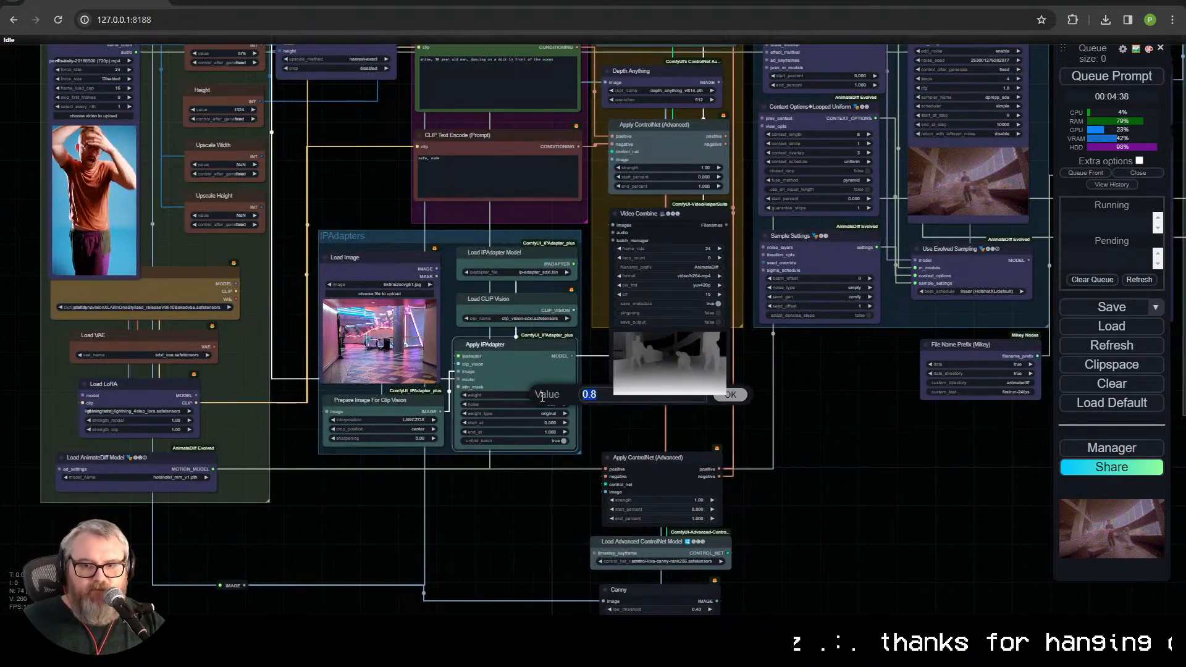
{"action": "type", "text": "0"}
{"action": "key", "text": "Return"}
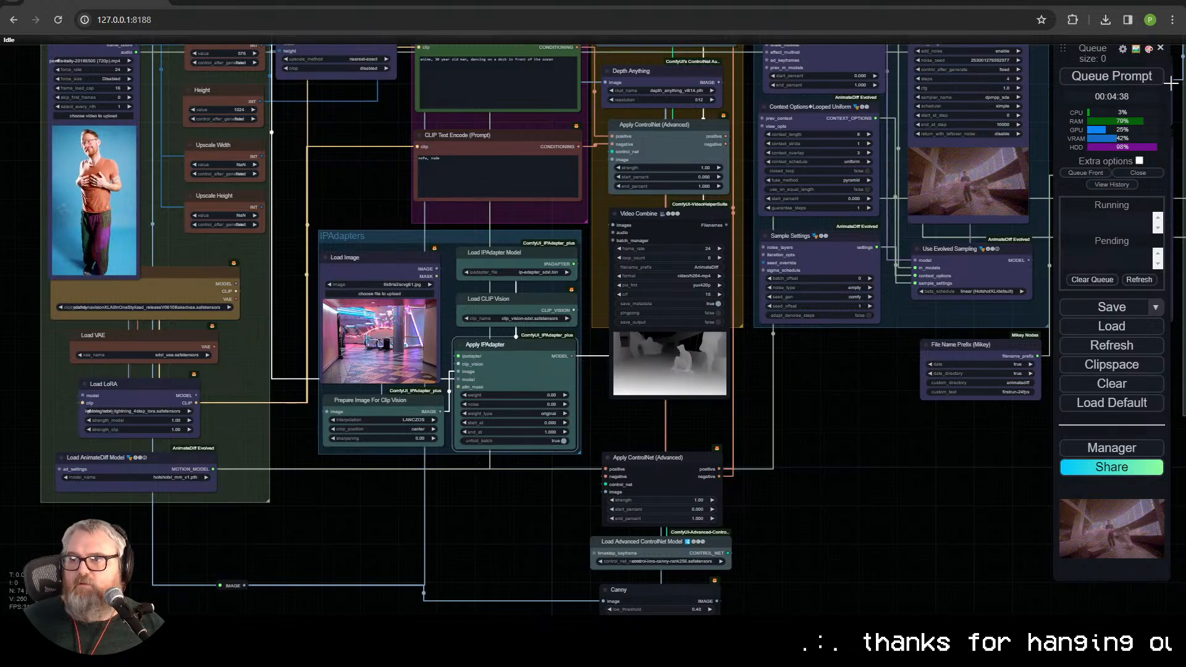
{"action": "left_click", "coordinate": [1138, 85]}
Step: Examine the Canny edge preview of the dancing man while the render runs
{"action": "scroll", "coordinate": [888, 457], "scroll_direction": "down", "scroll_amount": 3}
{"action": "left_click_drag", "start_coordinate": [888, 457], "coordinate": [783, 539]}
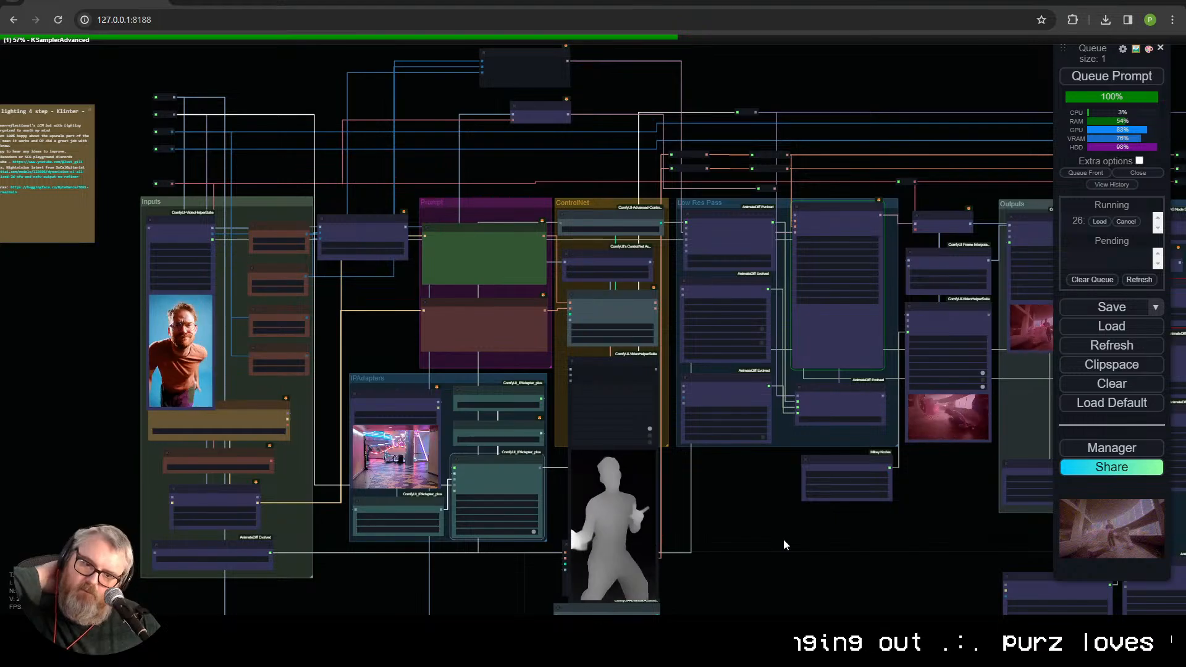
{"action": "left_click_drag", "start_coordinate": [895, 580], "coordinate": [870, 55]}
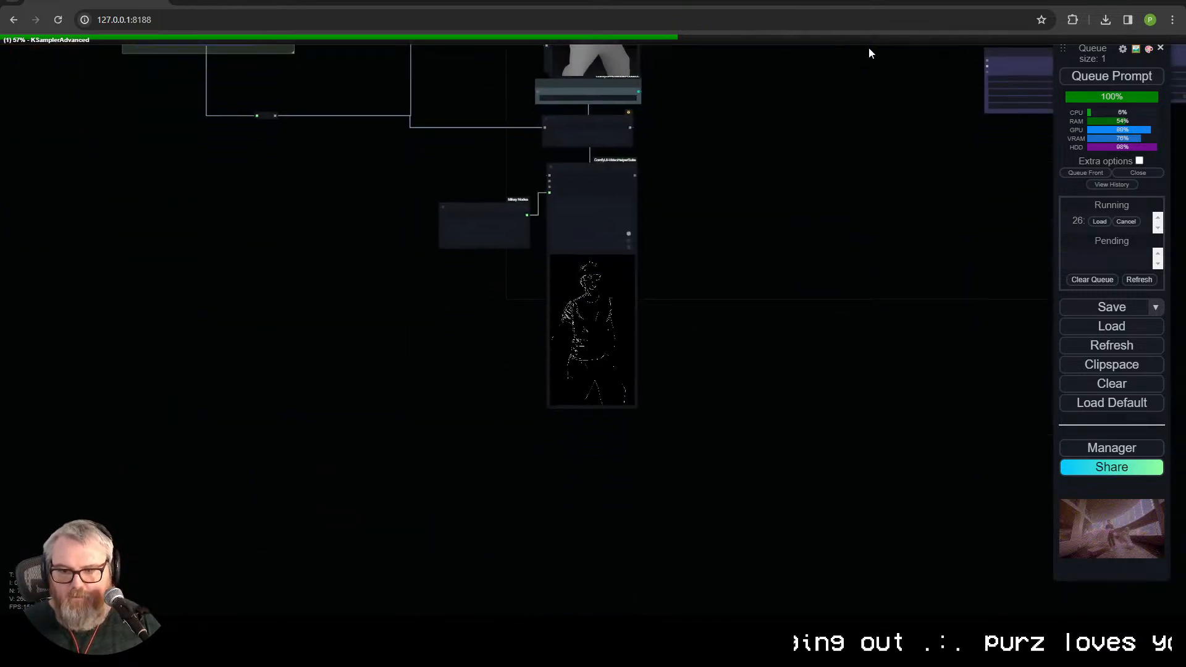
{"action": "scroll", "coordinate": [662, 266], "scroll_direction": "up", "scroll_amount": 5}
{"action": "scroll", "coordinate": [655, 306], "scroll_direction": "up", "scroll_amount": 7}
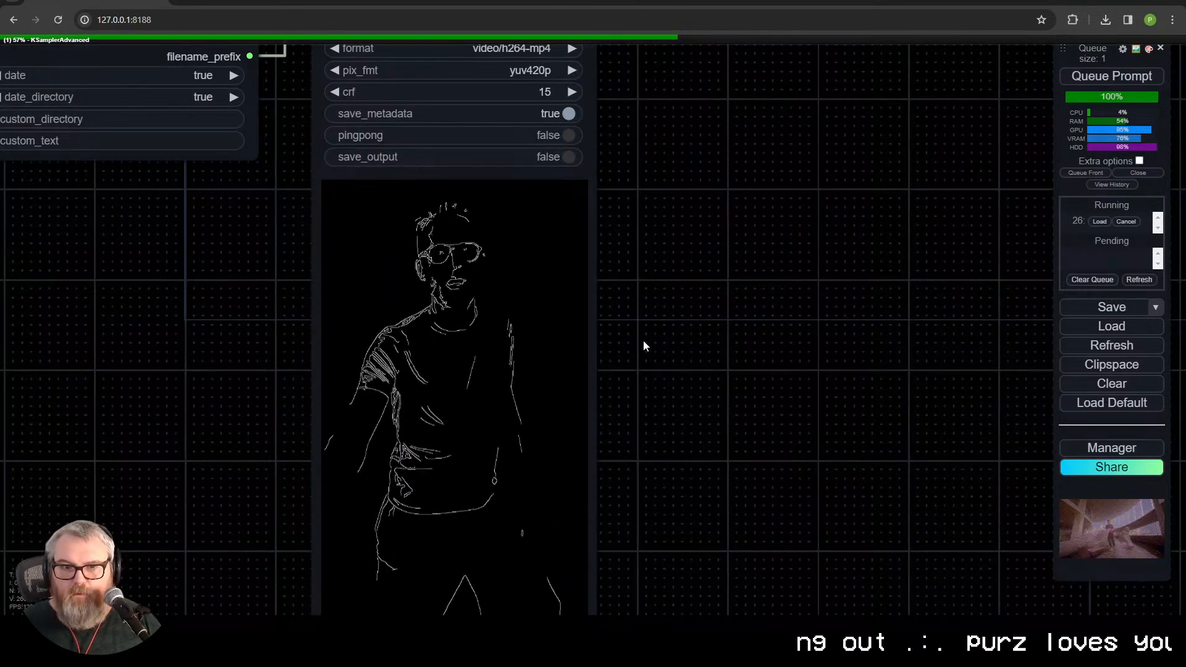
{"action": "scroll", "coordinate": [643, 340], "scroll_direction": "down", "scroll_amount": 8}
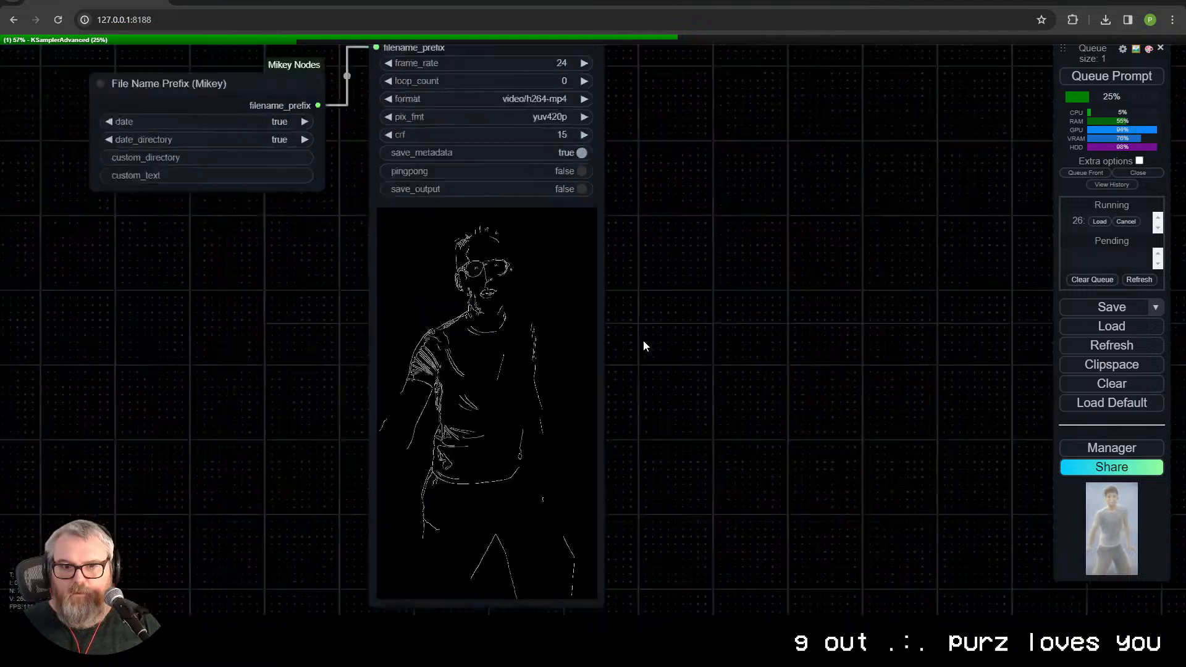
{"action": "left_click_drag", "start_coordinate": [847, 117], "coordinate": [706, 333]}
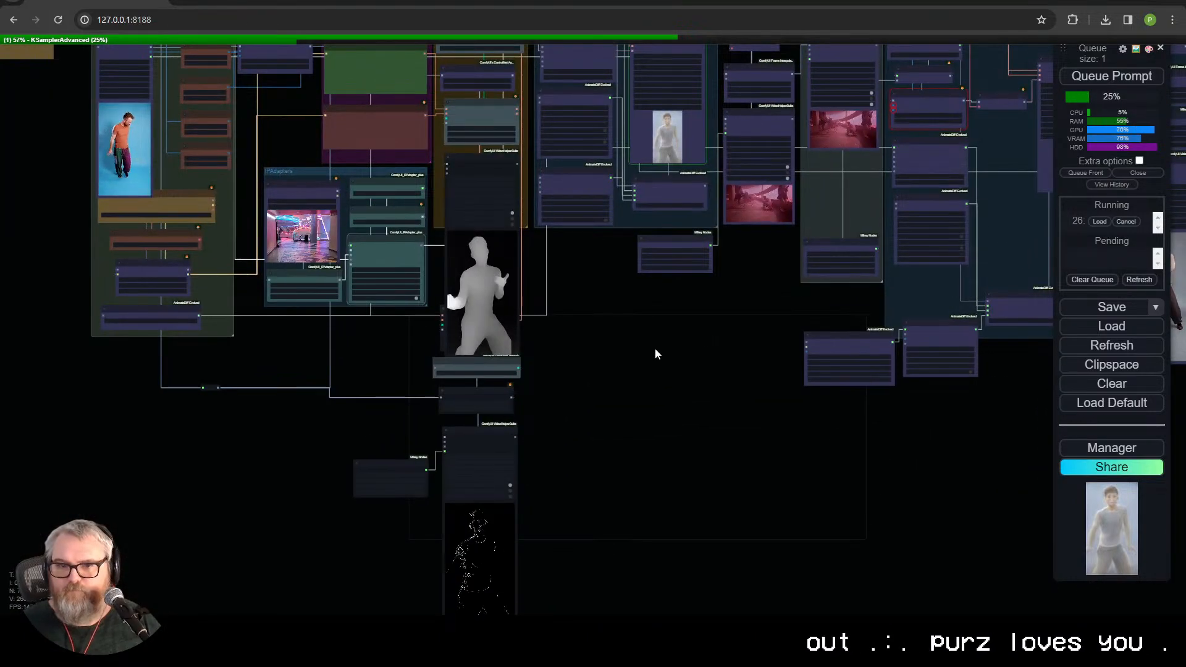
Step: Delete the File Name Prefix node connected to the Canny branch's Video Combine node
{"action": "left_click_drag", "start_coordinate": [632, 362], "coordinate": [591, 306]}
{"action": "scroll", "coordinate": [483, 495], "scroll_direction": "up", "scroll_amount": 4}
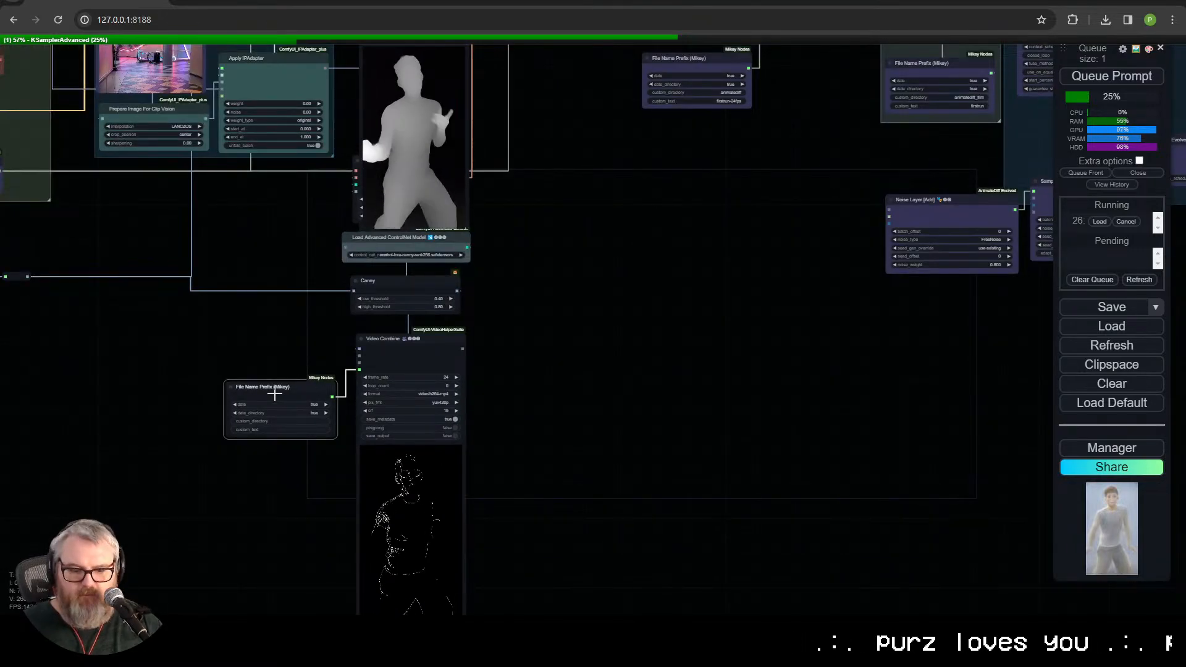
{"action": "scroll", "coordinate": [302, 389], "scroll_direction": "down", "scroll_amount": 2}
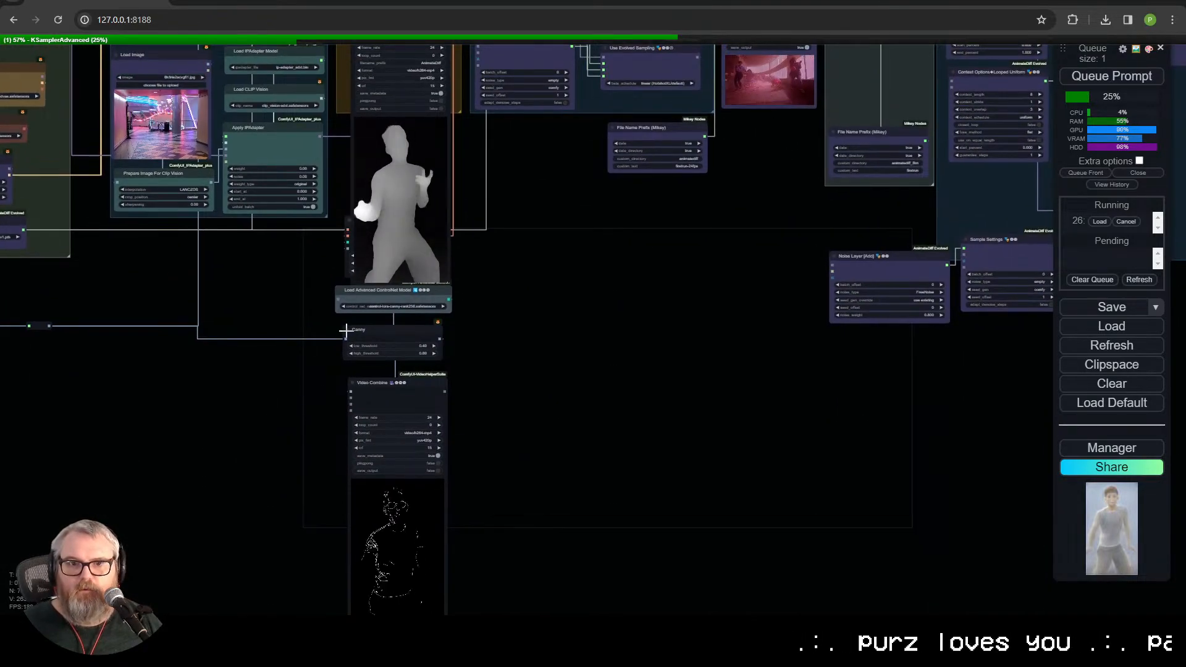
Step: Shift the Canny branch aside and pull its Apply ControlNet (Advanced) node out from behind the depth preview
{"action": "left_click_drag", "start_coordinate": [431, 456], "coordinate": [433, 457]}
{"action": "left_click_drag", "start_coordinate": [401, 298], "coordinate": [465, 318]}
{"action": "left_click_drag", "start_coordinate": [371, 224], "coordinate": [297, 243]}
{"action": "left_click_drag", "start_coordinate": [563, 391], "coordinate": [560, 392]}
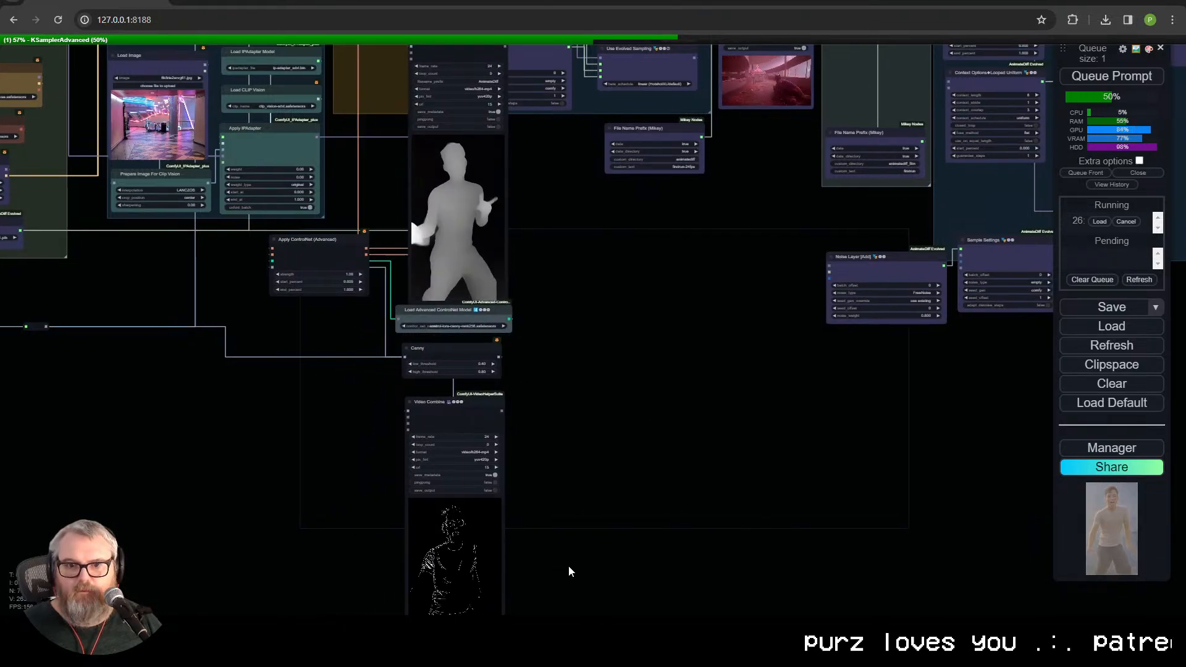
Step: Move the Canny ControlNet nodes together into the empty space below the Low Res Pass group
{"action": "left_click_drag", "start_coordinate": [430, 323], "coordinate": [529, 422]}
{"action": "left_click_drag", "start_coordinate": [323, 251], "coordinate": [542, 341]}
{"action": "left_click_drag", "start_coordinate": [583, 251], "coordinate": [576, 588]}
{"action": "left_click_drag", "start_coordinate": [591, 508], "coordinate": [699, 459]}
{"action": "left_click_drag", "start_coordinate": [442, 372], "coordinate": [432, 566]}
Step: Move the depth ControlNet nodes out of the ControlNet group and line them up beside the Canny nodes
{"action": "left_click_drag", "start_coordinate": [426, 231], "coordinate": [366, 226]}
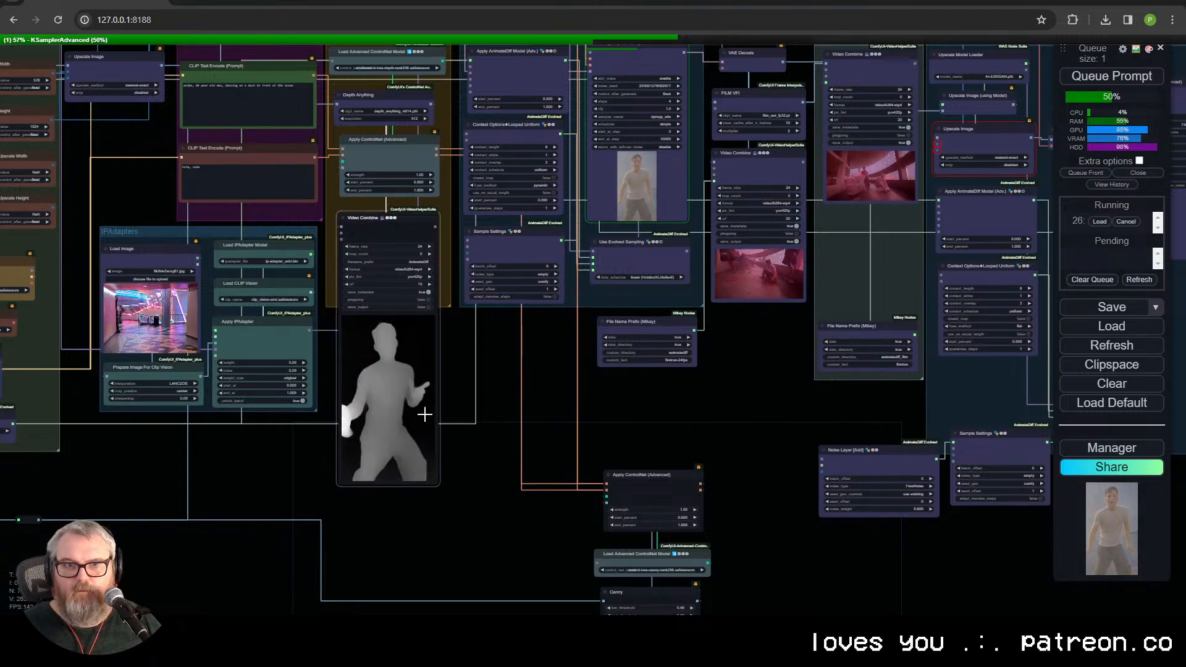
{"action": "scroll", "coordinate": [420, 408], "scroll_direction": "down", "scroll_amount": 4}
{"action": "left_click_drag", "start_coordinate": [404, 167], "coordinate": [406, 468]}
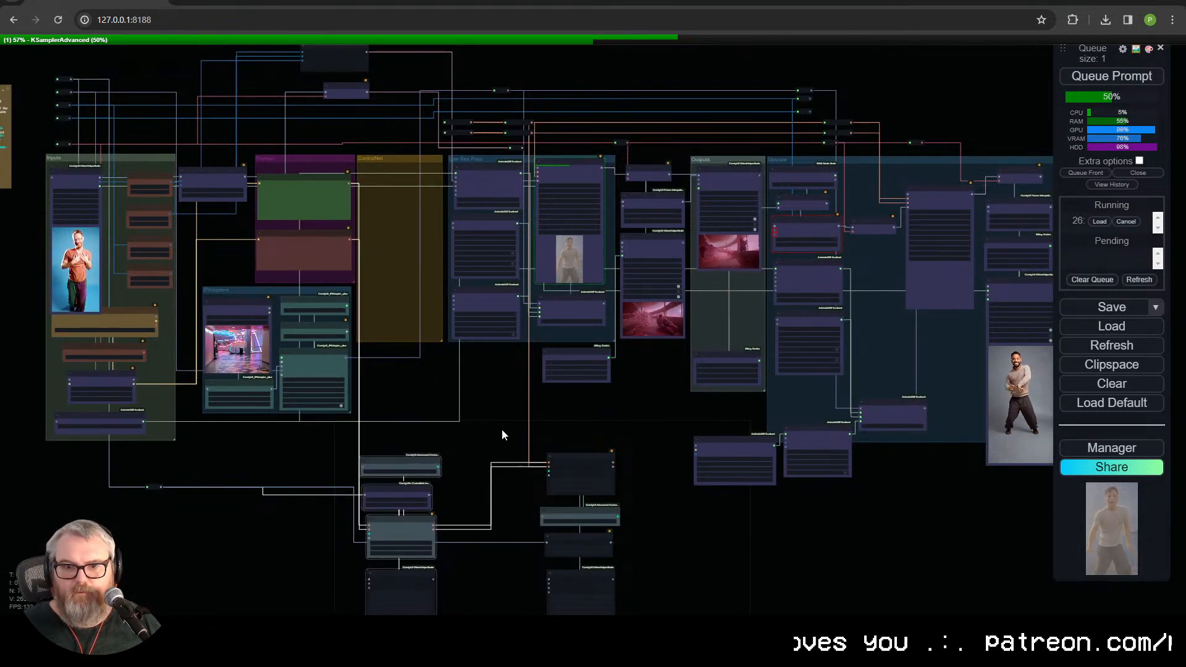
{"action": "left_click_drag", "start_coordinate": [632, 565], "coordinate": [597, 413]}
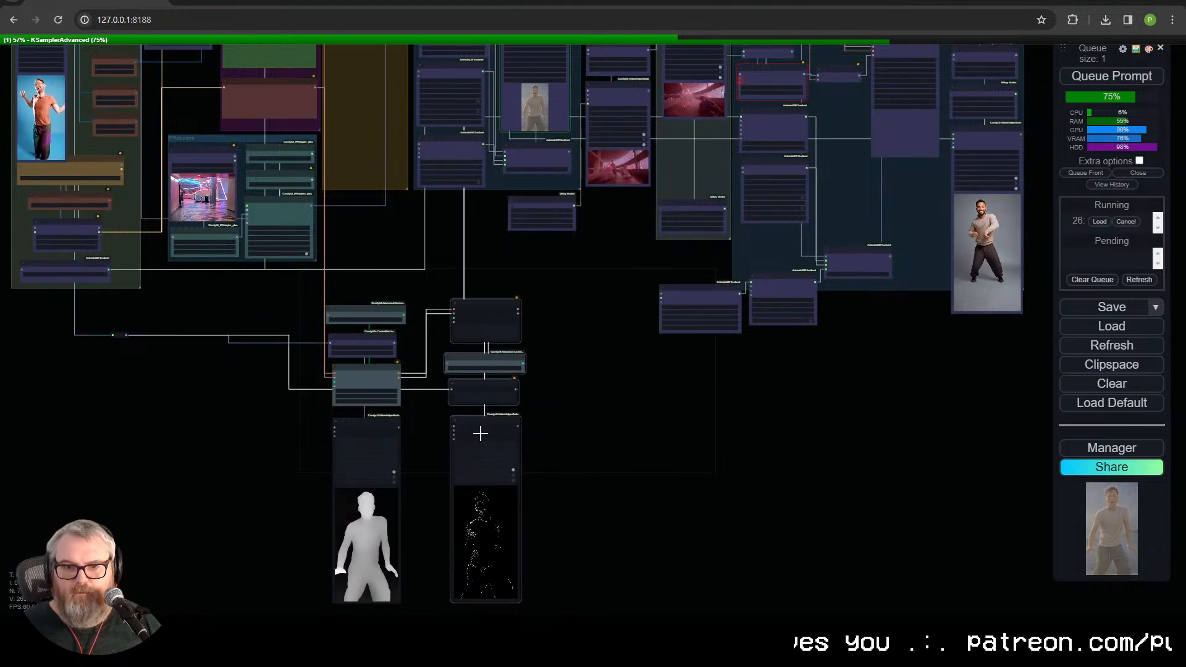
Step: Reorder the Canny column with the ControlNet model loader above, Canny in the middle and Apply ControlNet (Advanced) below
{"action": "scroll", "coordinate": [588, 370], "scroll_direction": "up", "scroll_amount": 6}
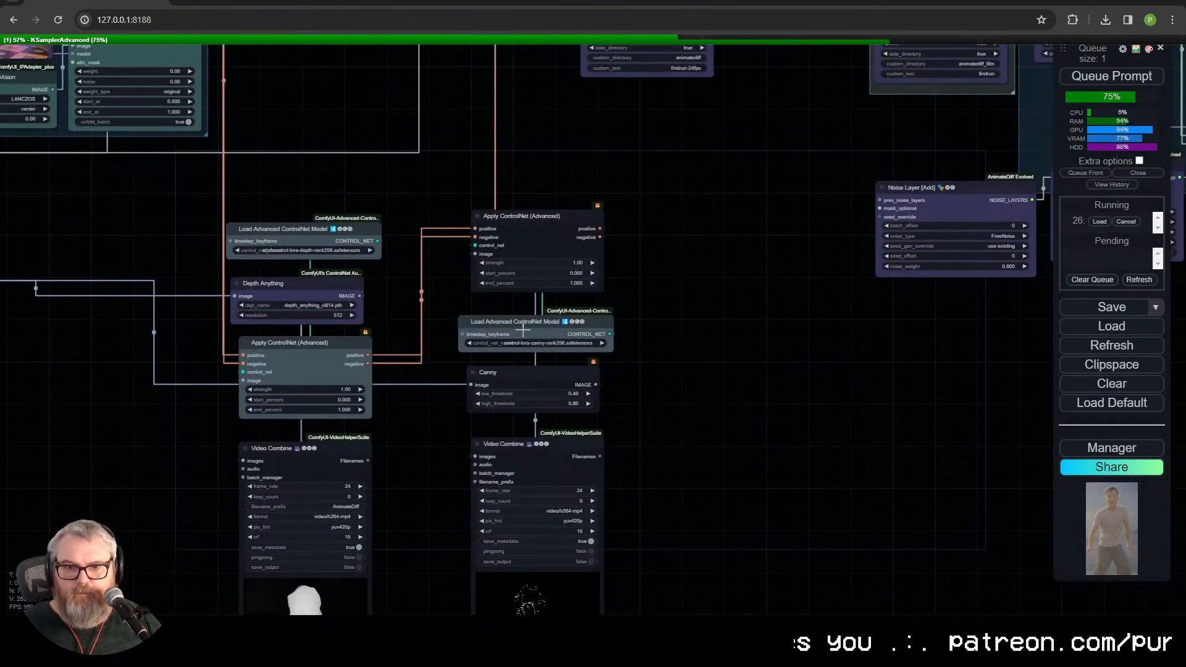
{"action": "left_click_drag", "start_coordinate": [523, 332], "coordinate": [504, 156]}
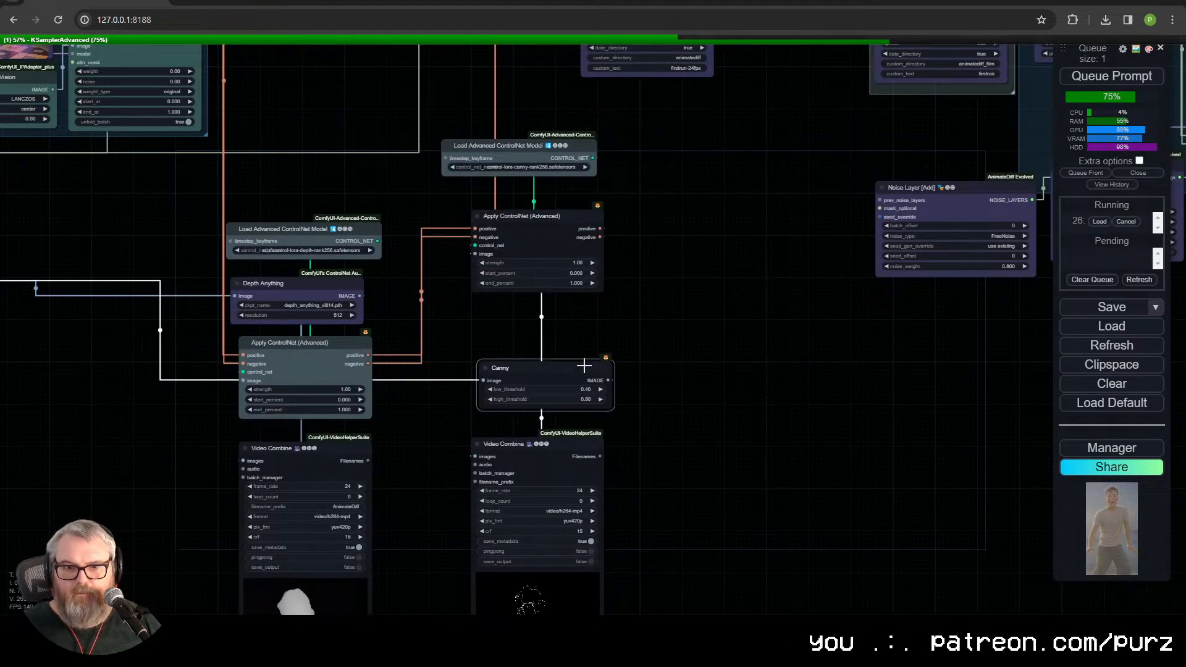
{"action": "left_click_drag", "start_coordinate": [552, 381], "coordinate": [777, 267]}
{"action": "left_click_drag", "start_coordinate": [519, 222], "coordinate": [521, 344]}
{"action": "left_click_drag", "start_coordinate": [726, 266], "coordinate": [512, 284]}
{"action": "left_click_drag", "start_coordinate": [522, 136], "coordinate": [565, 267]}
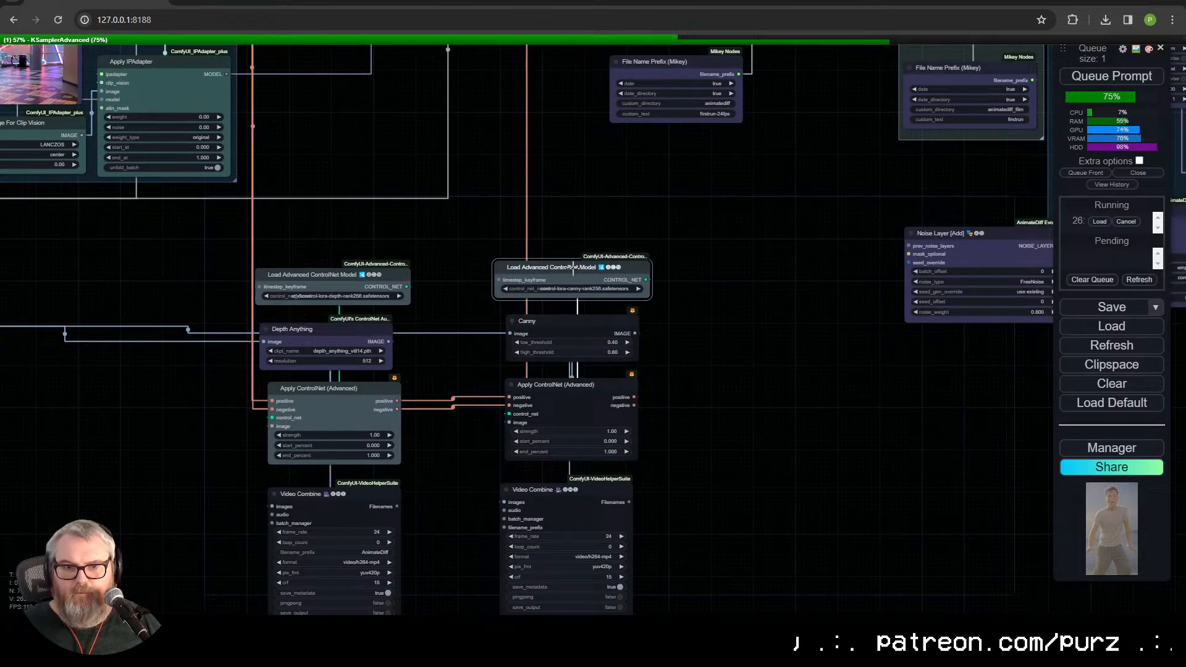
Step: Color the Canny branch's Apply ControlNet (Advanced) node cyan
{"action": "left_click_drag", "start_coordinate": [703, 384], "coordinate": [781, 262]}
{"action": "left_click", "coordinate": [620, 185]}
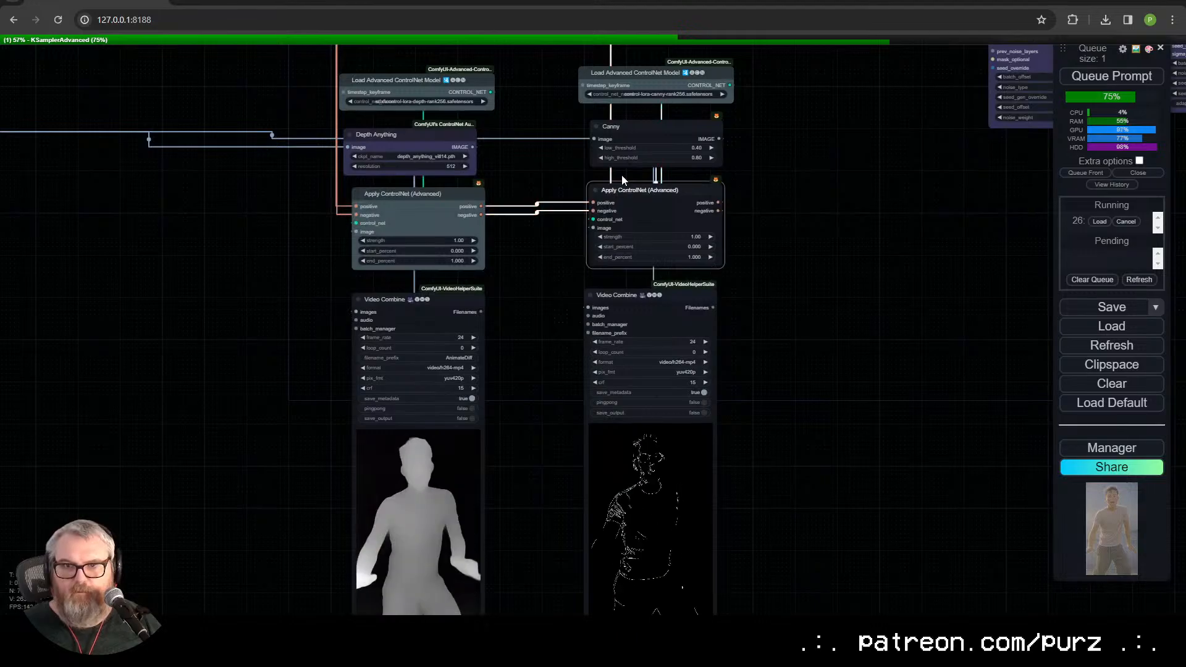
{"action": "right_click", "coordinate": [629, 189]}
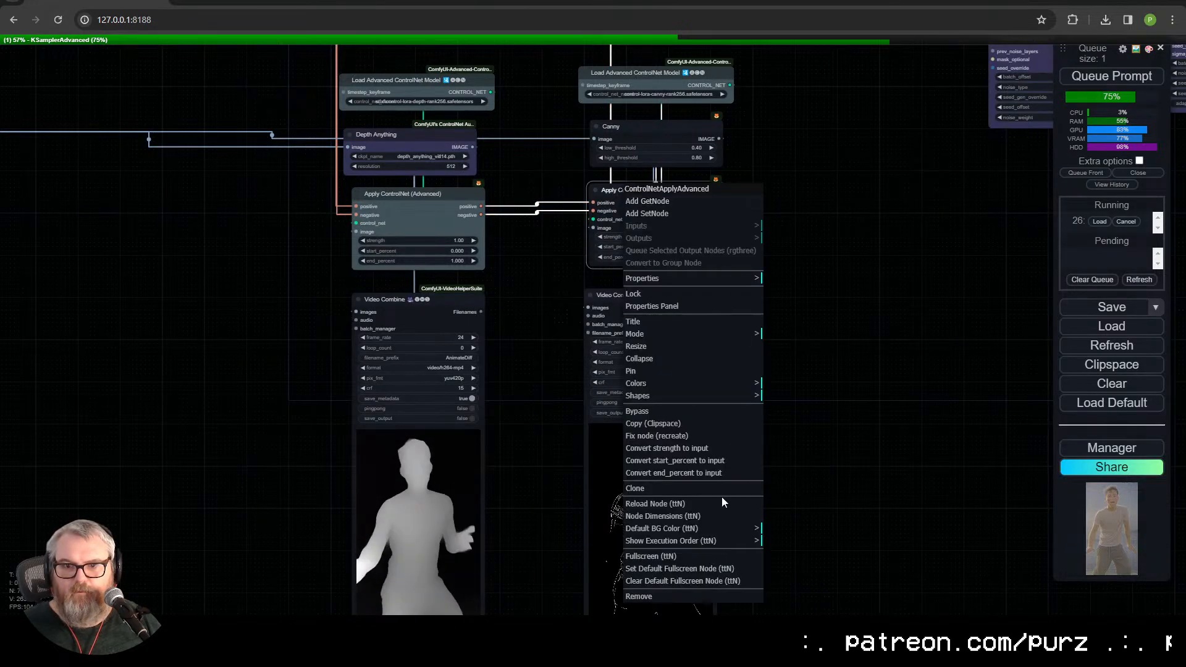
{"action": "left_click", "coordinate": [650, 385]}
{"action": "left_click", "coordinate": [800, 488]}
Step: Color the Canny node purple
{"action": "left_click", "coordinate": [651, 138]}
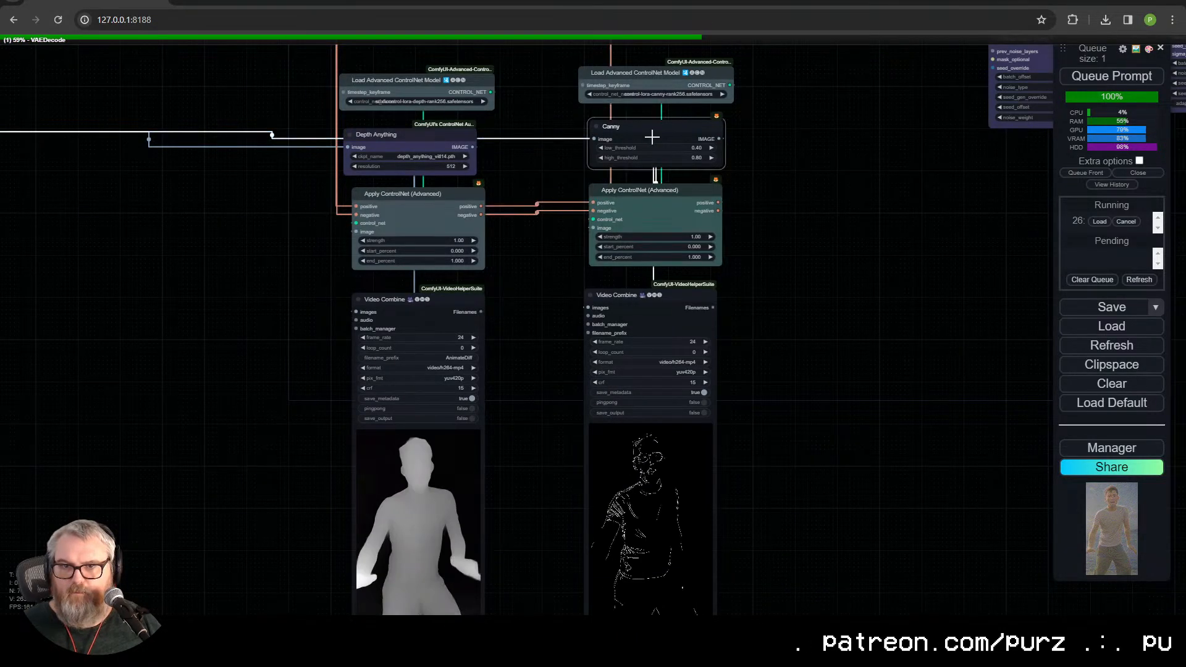
{"action": "right_click", "coordinate": [652, 127]}
{"action": "left_click", "coordinate": [710, 332]}
{"action": "left_click", "coordinate": [837, 425]}
Step: Color the Canny node blue to match the Depth Anything node
{"action": "scroll", "coordinate": [812, 272], "scroll_direction": "down", "scroll_amount": 1}
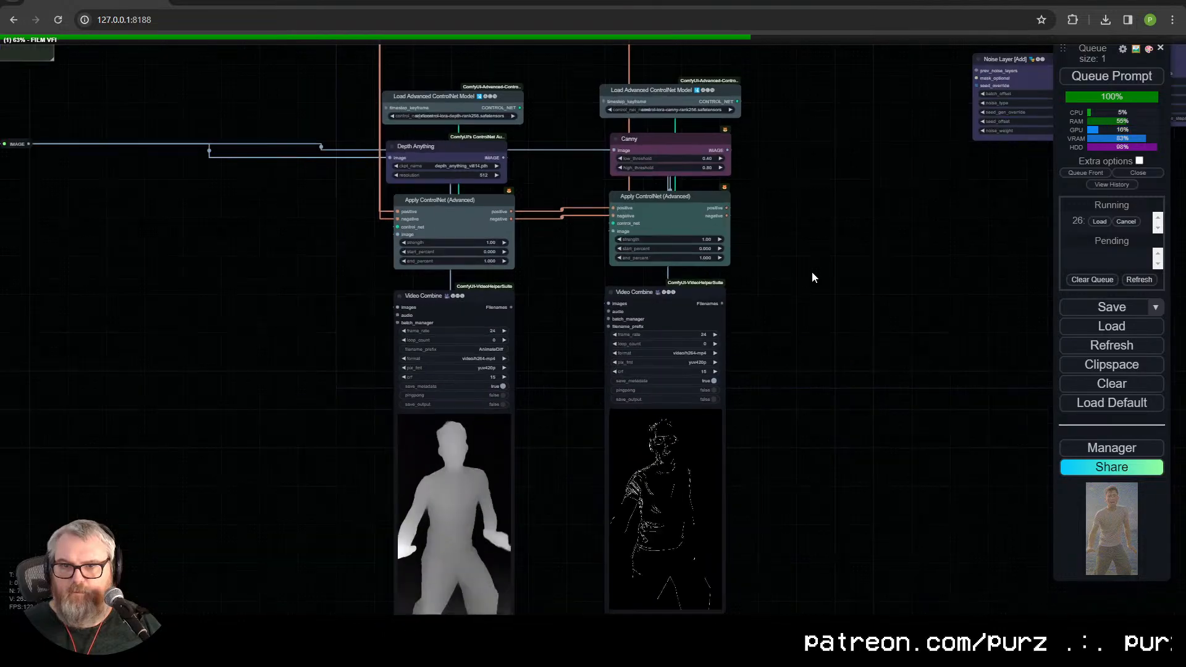
{"action": "right_click", "coordinate": [675, 130]}
{"action": "left_click", "coordinate": [782, 335]}
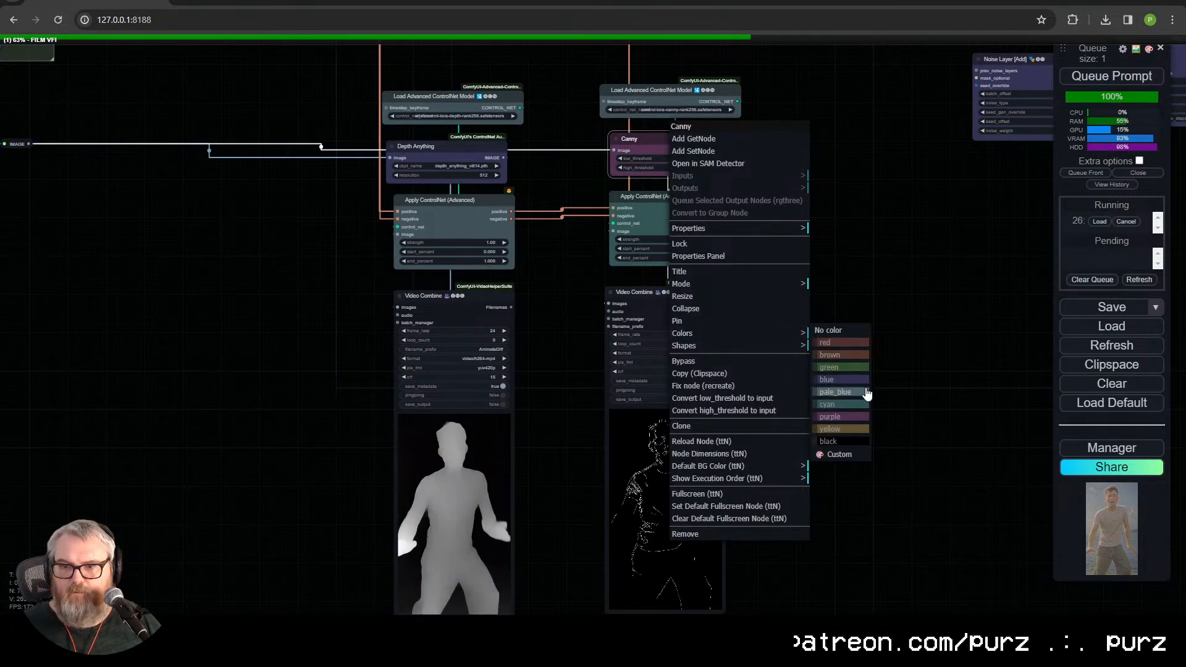
{"action": "left_click", "coordinate": [864, 381]}
Step: Select all nodes of the Canny column and move them closer to the depth column
{"action": "scroll", "coordinate": [809, 263], "scroll_direction": "down", "scroll_amount": 1}
{"action": "left_click_drag", "start_coordinate": [754, 256], "coordinate": [698, 281]}
{"action": "left_click_drag", "start_coordinate": [597, 63], "coordinate": [743, 371]}
{"action": "left_click_drag", "start_coordinate": [631, 332], "coordinate": [575, 338]}
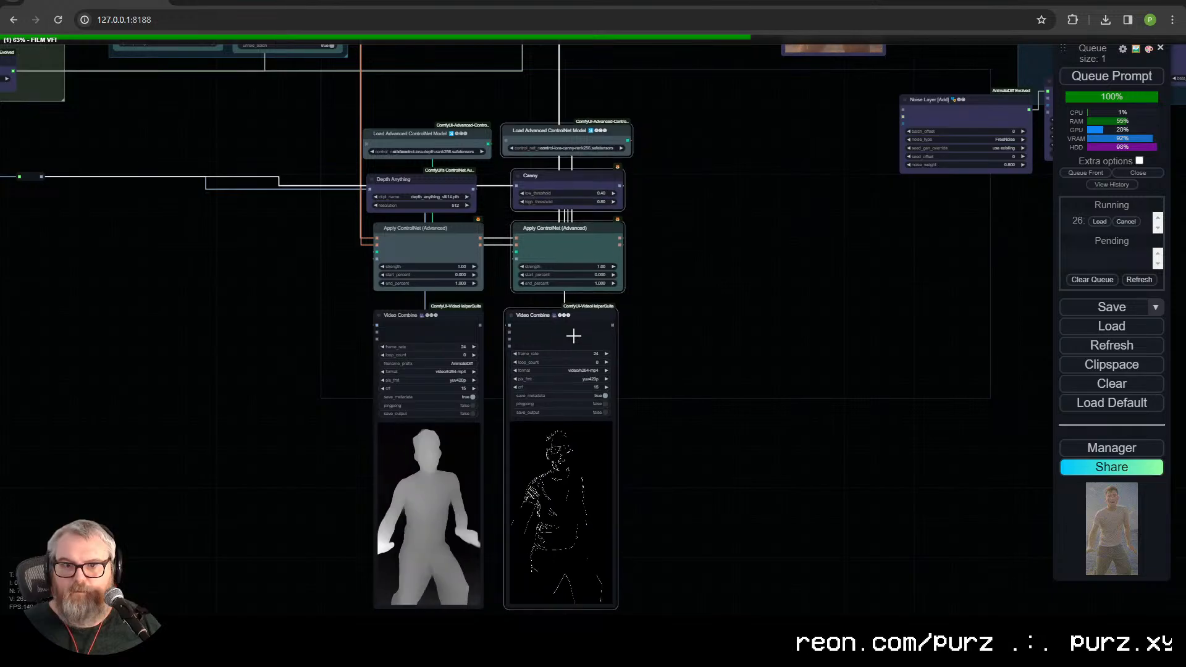
{"action": "left_click_drag", "start_coordinate": [698, 365], "coordinate": [776, 323]}
Step: Add both the depth and Canny ControlNet columns to a new group and shift that group slightly upward
{"action": "scroll", "coordinate": [697, 376], "scroll_direction": "down", "scroll_amount": 2}
{"action": "left_click_drag", "start_coordinate": [826, 294], "coordinate": [732, 492]}
{"action": "mouse_move", "coordinate": [633, 242]}
{"action": "left_mouse_down"}
{"action": "mouse_move", "coordinate": [421, 392]}
{"action": "mouse_move", "coordinate": [382, 616]}
{"action": "left_mouse_up"}
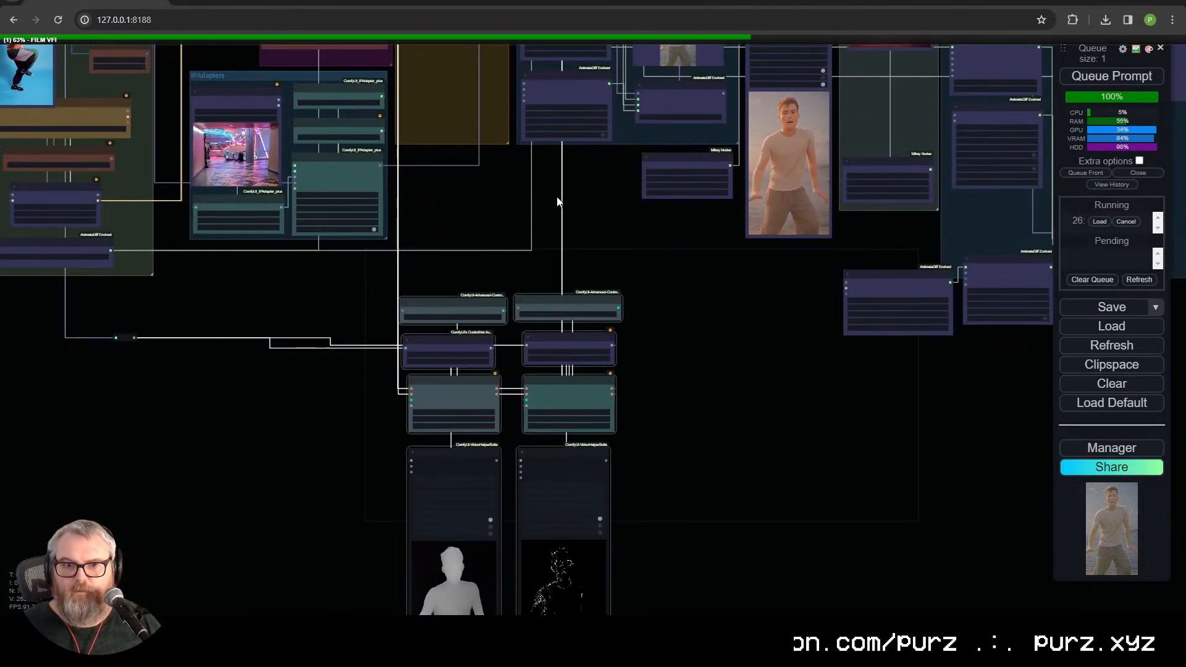
{"action": "right_click", "coordinate": [715, 370]}
{"action": "left_click", "coordinate": [761, 453]}
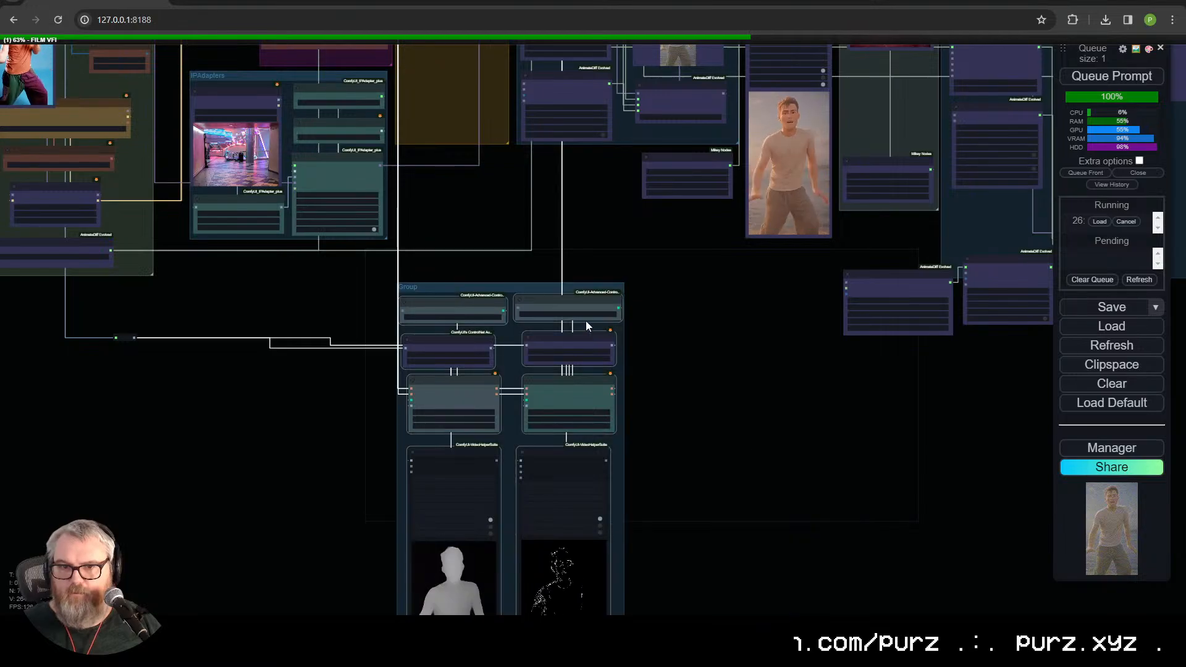
{"action": "left_click_drag", "start_coordinate": [495, 286], "coordinate": [518, 248]}
Step: Remove the empty ControlNet group between the Prompt and Low Res Pass groups
{"action": "left_click_drag", "start_coordinate": [517, 128], "coordinate": [454, 509]}
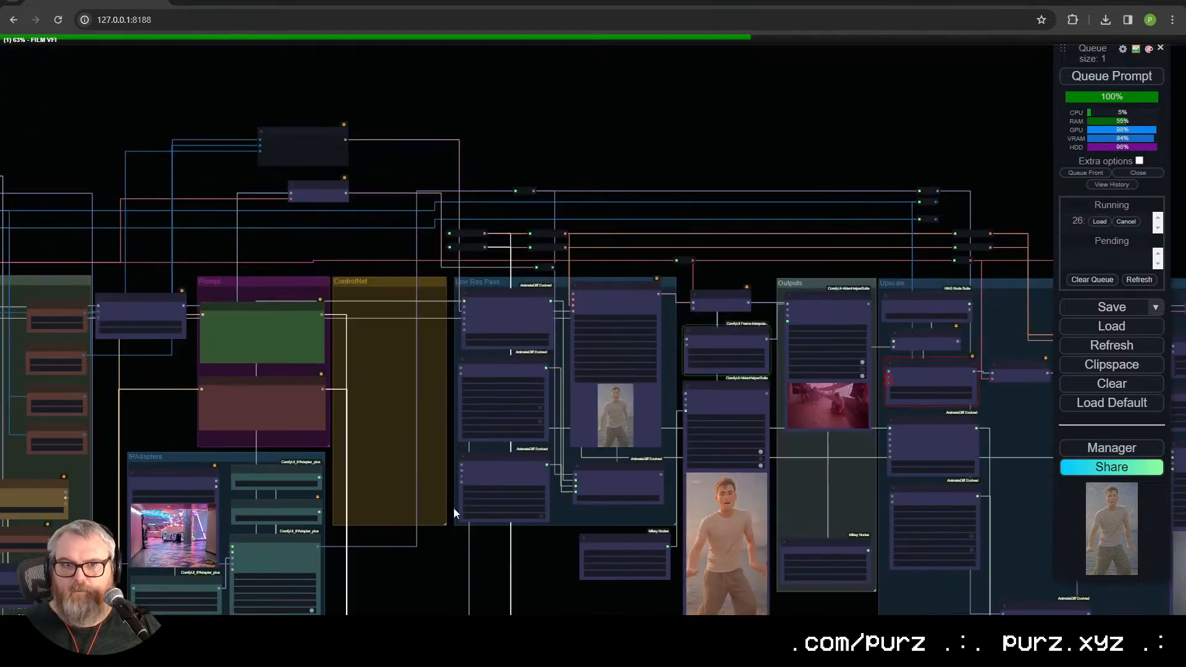
{"action": "right_click", "coordinate": [386, 284]}
{"action": "left_click", "coordinate": [456, 517]}
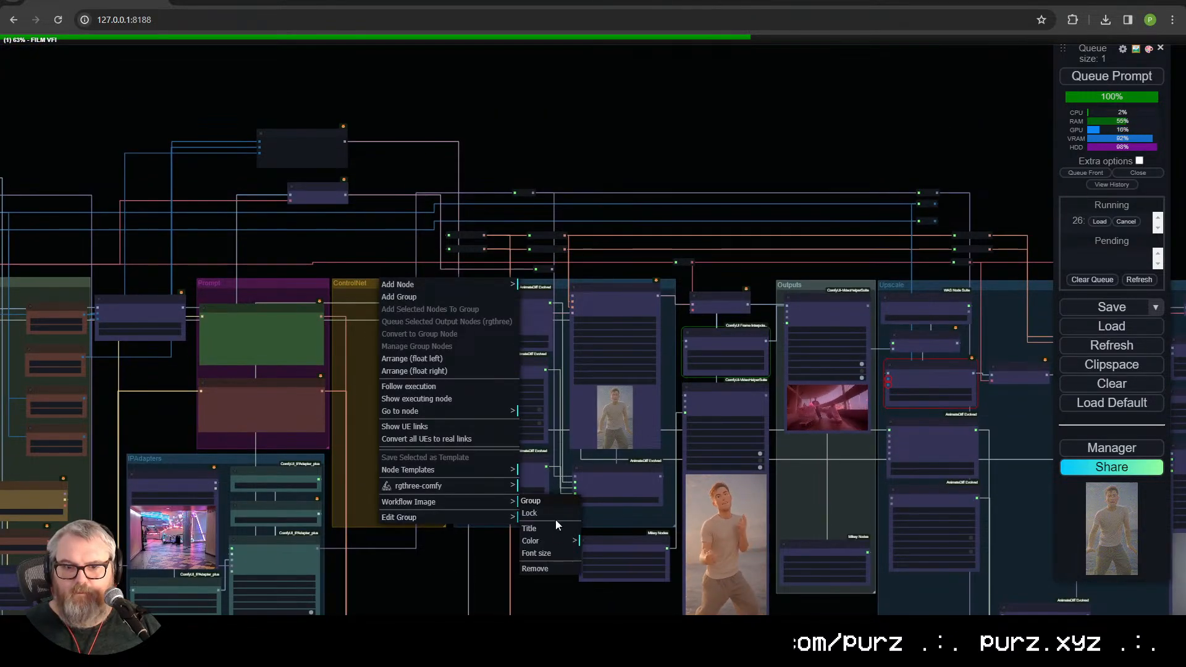
{"action": "left_click", "coordinate": [557, 569]}
Step: Move the new depth and Canny group up beside the IPAdapters group, just below Low Res Pass
{"action": "left_click_drag", "start_coordinate": [496, 530], "coordinate": [606, 220]}
{"action": "left_click_drag", "start_coordinate": [585, 320], "coordinate": [576, 232]}
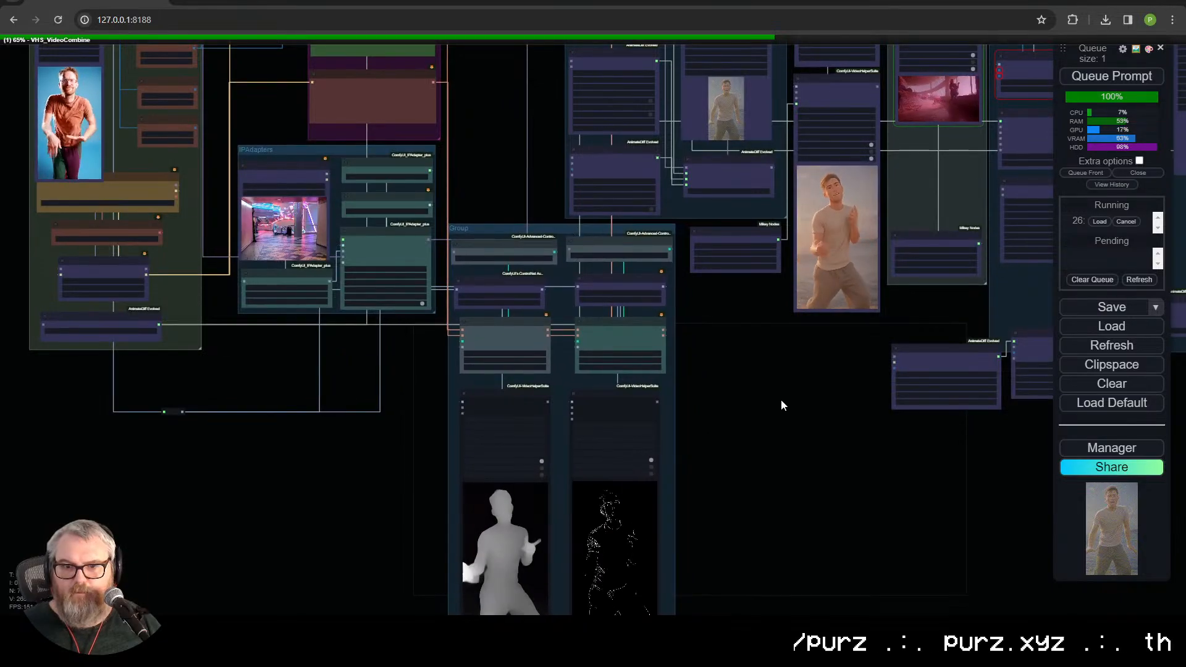
{"action": "left_click_drag", "start_coordinate": [782, 402], "coordinate": [662, 586]}
{"action": "scroll", "coordinate": [662, 587], "scroll_direction": "up", "scroll_amount": 5}
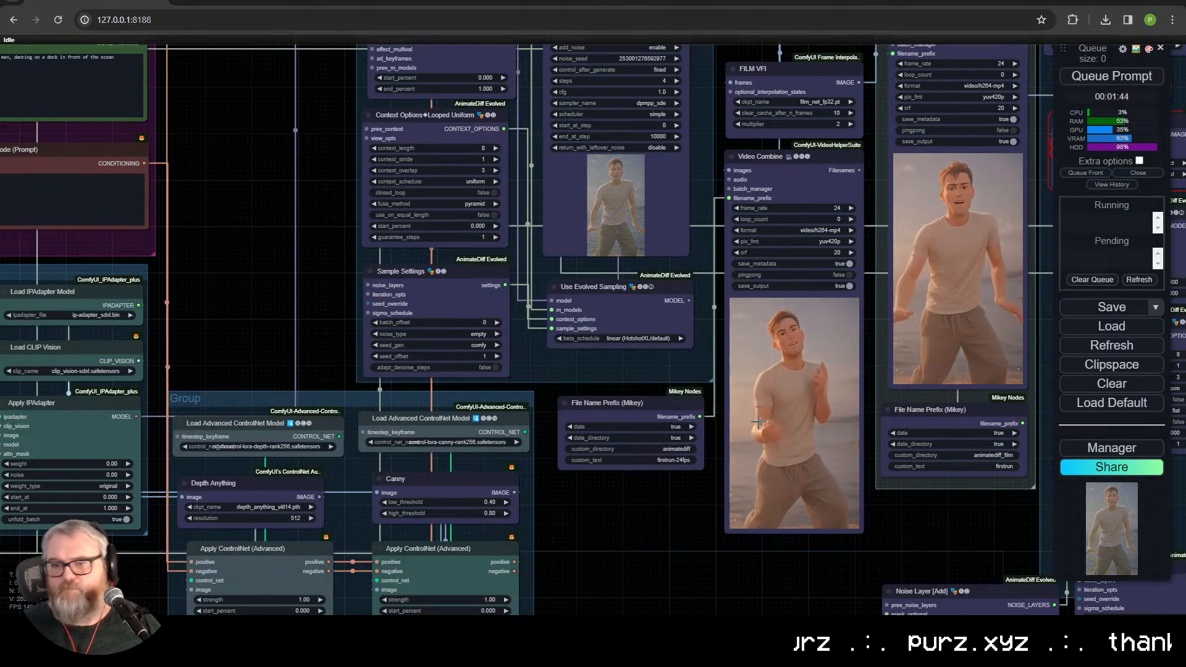
Step: Examine the generated clips and the depth and Canny preview videos in the new ControlNet group
{"action": "scroll", "coordinate": [772, 405], "scroll_direction": "up", "scroll_amount": 2}
{"action": "scroll", "coordinate": [772, 404], "scroll_direction": "up", "scroll_amount": 4}
{"action": "left_click_drag", "start_coordinate": [554, 517], "coordinate": [301, 424]}
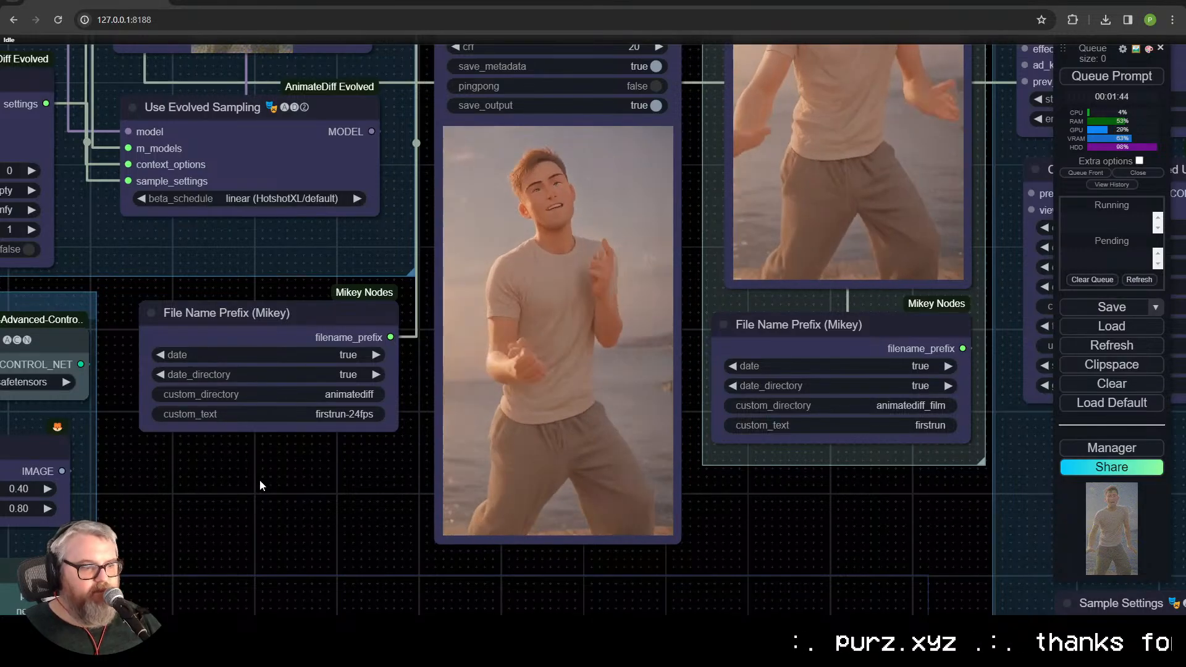
{"action": "scroll", "coordinate": [529, 464], "scroll_direction": "down", "scroll_amount": 3}
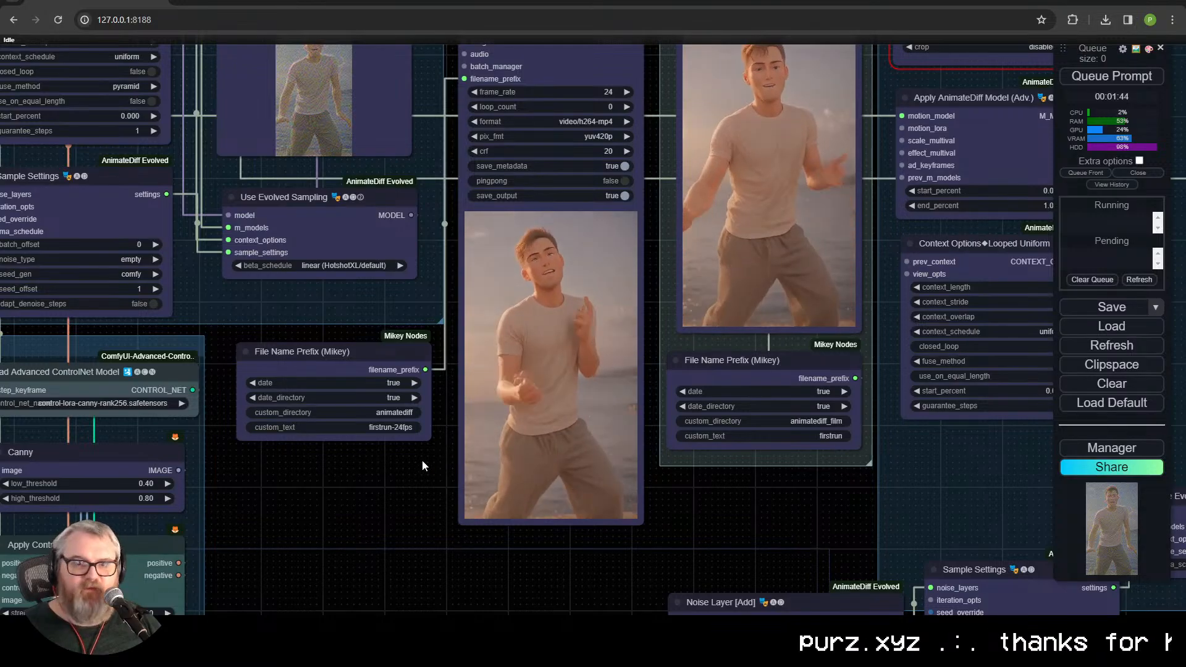
{"action": "left_click_drag", "start_coordinate": [393, 470], "coordinate": [653, 461]}
{"action": "left_click_drag", "start_coordinate": [558, 460], "coordinate": [683, 131]}
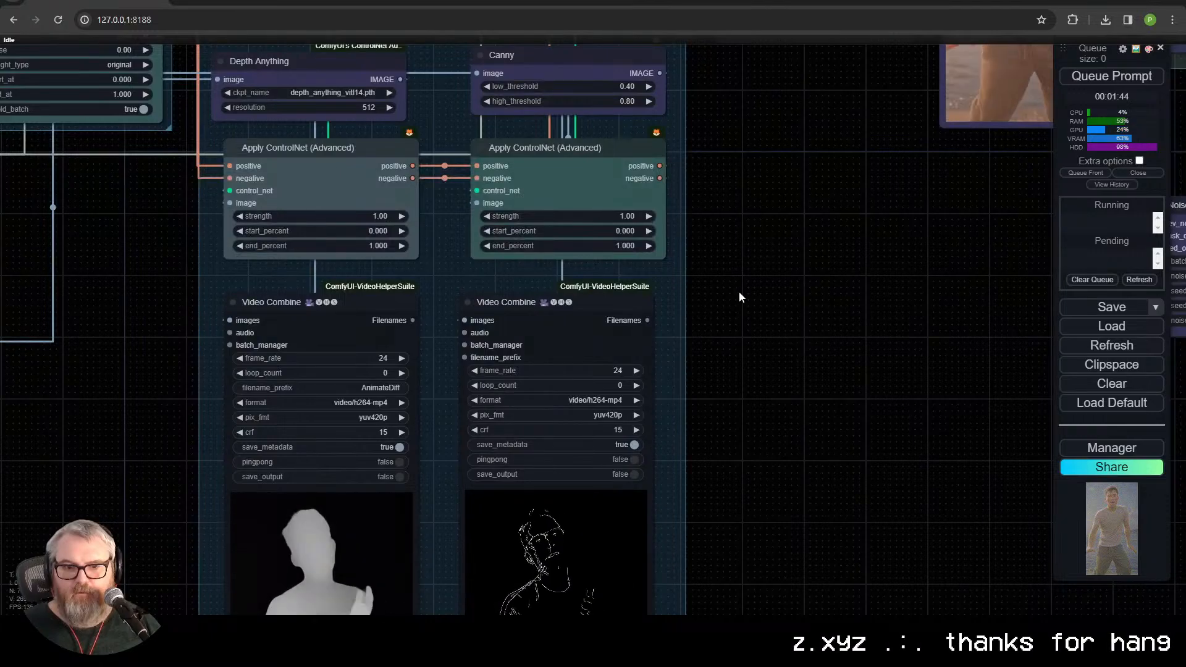
{"action": "scroll", "coordinate": [725, 379], "scroll_direction": "down", "scroll_amount": 3}
{"action": "left_click_drag", "start_coordinate": [726, 381], "coordinate": [716, 345]}
{"action": "right_click", "coordinate": [519, 267]}
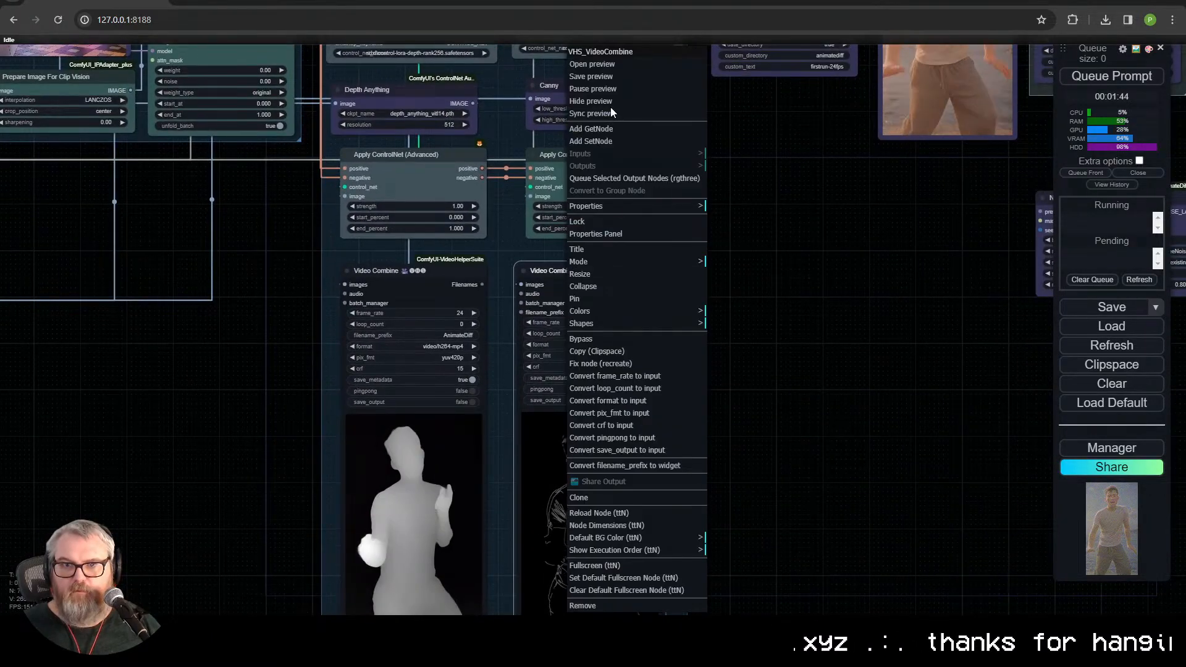
{"action": "scroll", "coordinate": [856, 450], "scroll_direction": "down", "scroll_amount": 3}
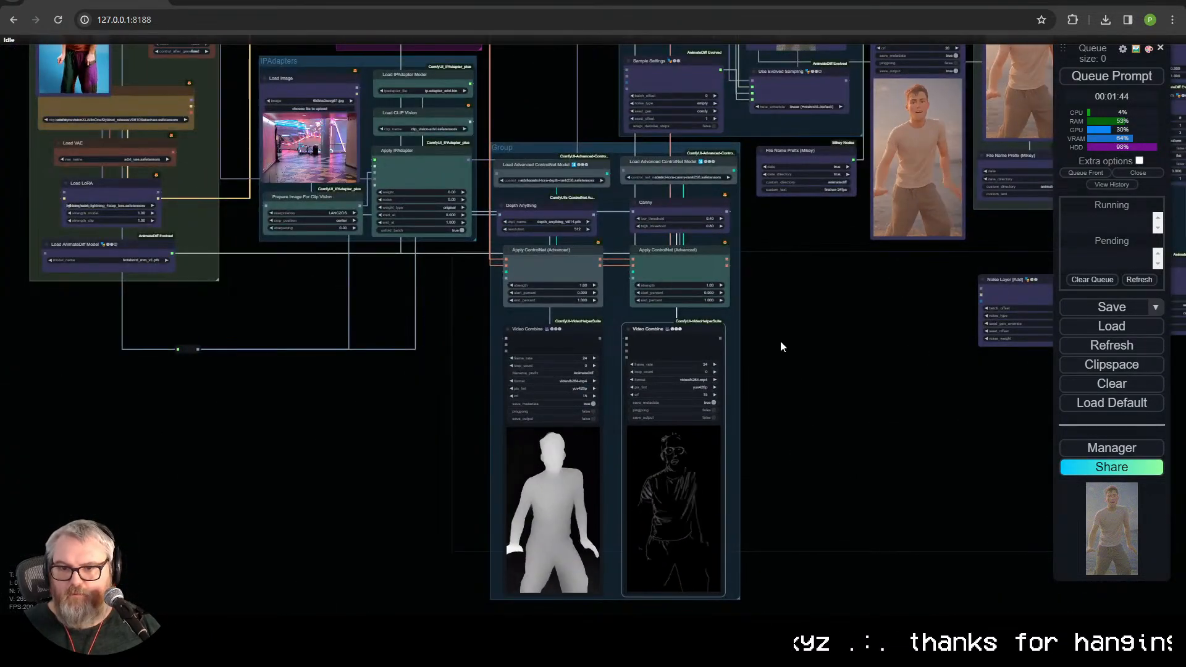
{"action": "scroll", "coordinate": [784, 342], "scroll_direction": "down", "scroll_amount": 3}
Step: Set the Apply IPAdapter weight to 1.00 and queue the prompt
{"action": "scroll", "coordinate": [461, 220], "scroll_direction": "up", "scroll_amount": 4}
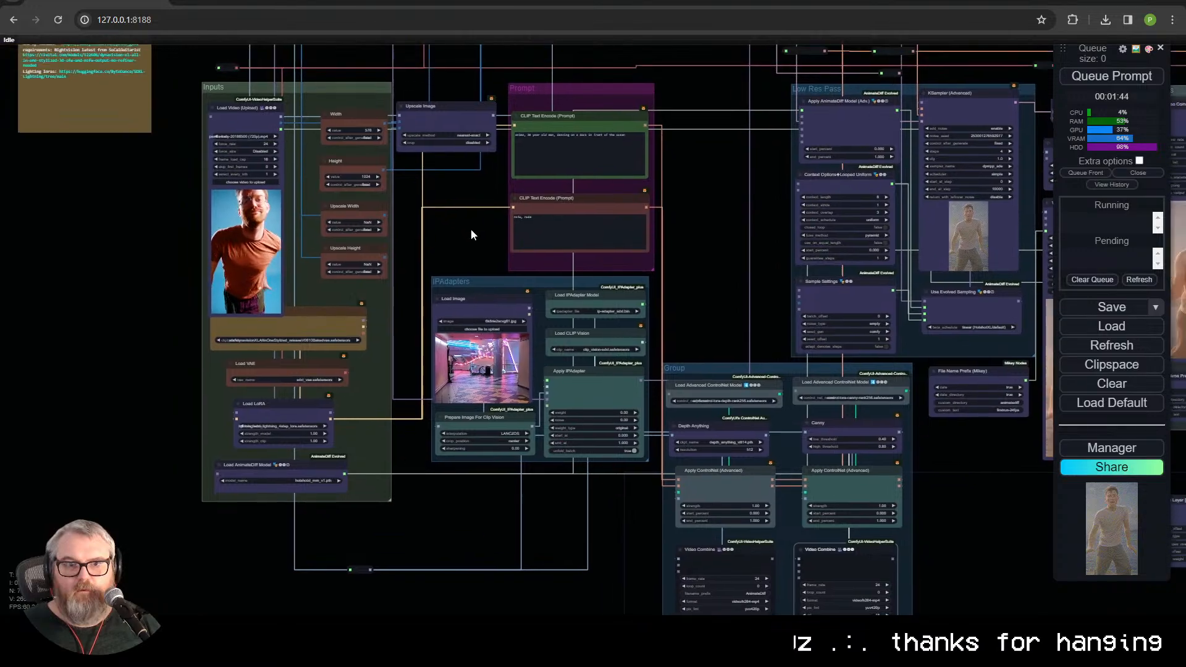
{"action": "scroll", "coordinate": [526, 445], "scroll_direction": "up", "scroll_amount": 10}
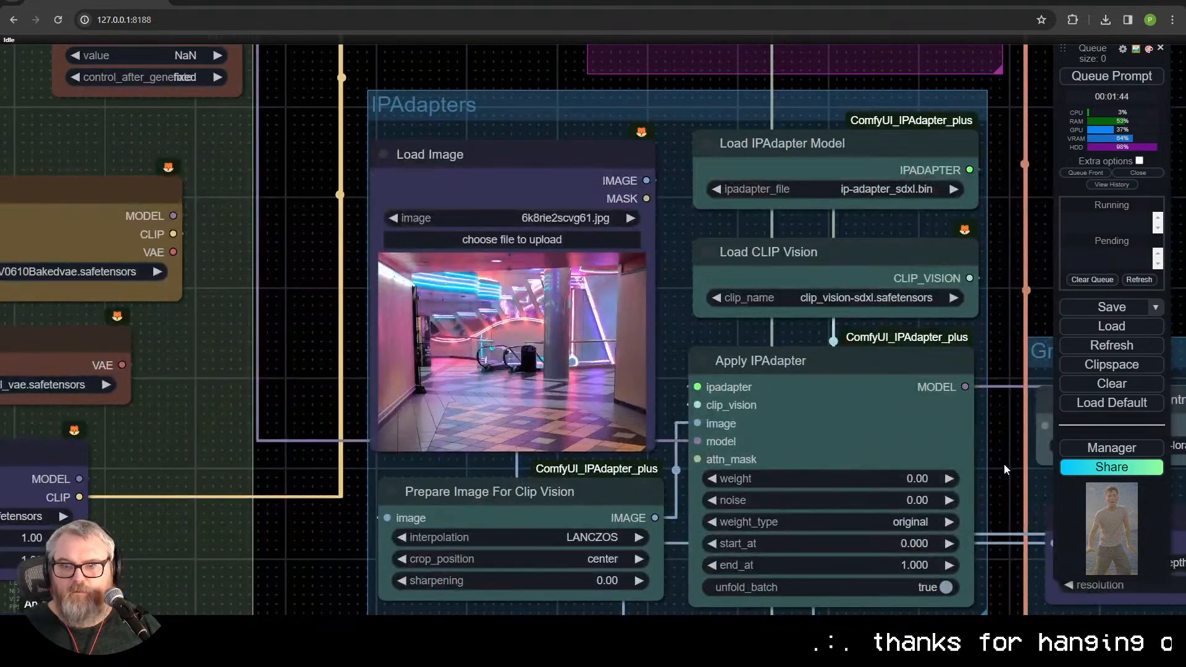
{"action": "left_click", "coordinate": [915, 481]}
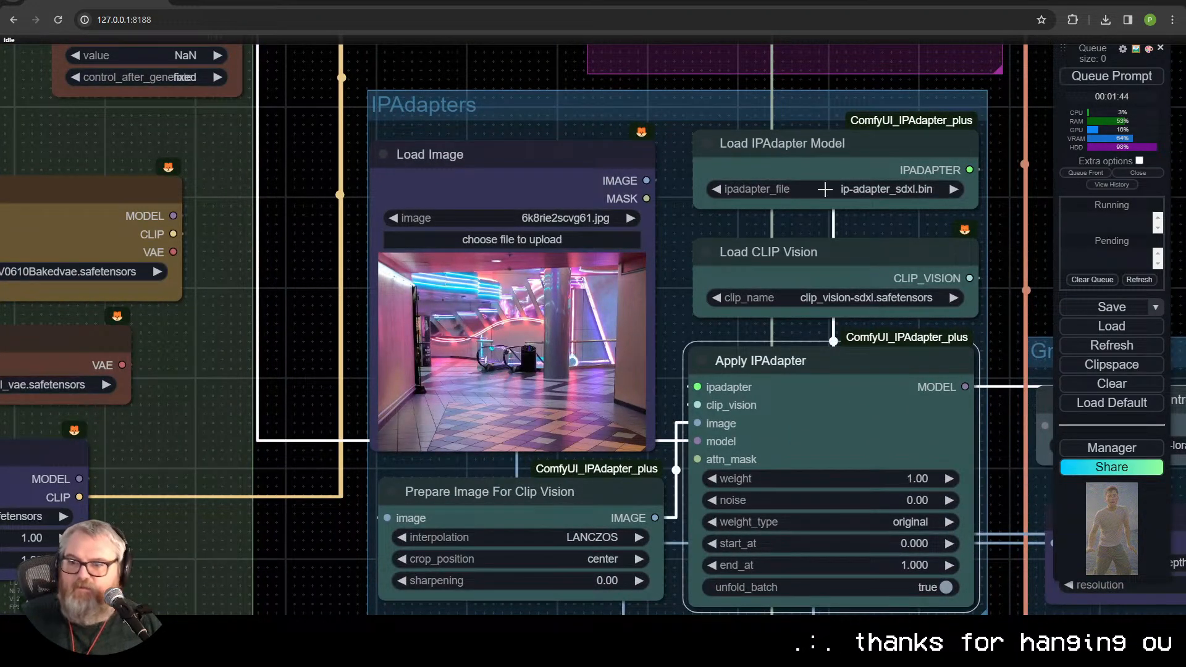
{"action": "scroll", "coordinate": [888, 384], "scroll_direction": "down", "scroll_amount": 7}
{"action": "left_click_drag", "start_coordinate": [966, 334], "coordinate": [355, 328]}
{"action": "left_click_drag", "start_coordinate": [960, 396], "coordinate": [349, 374]}
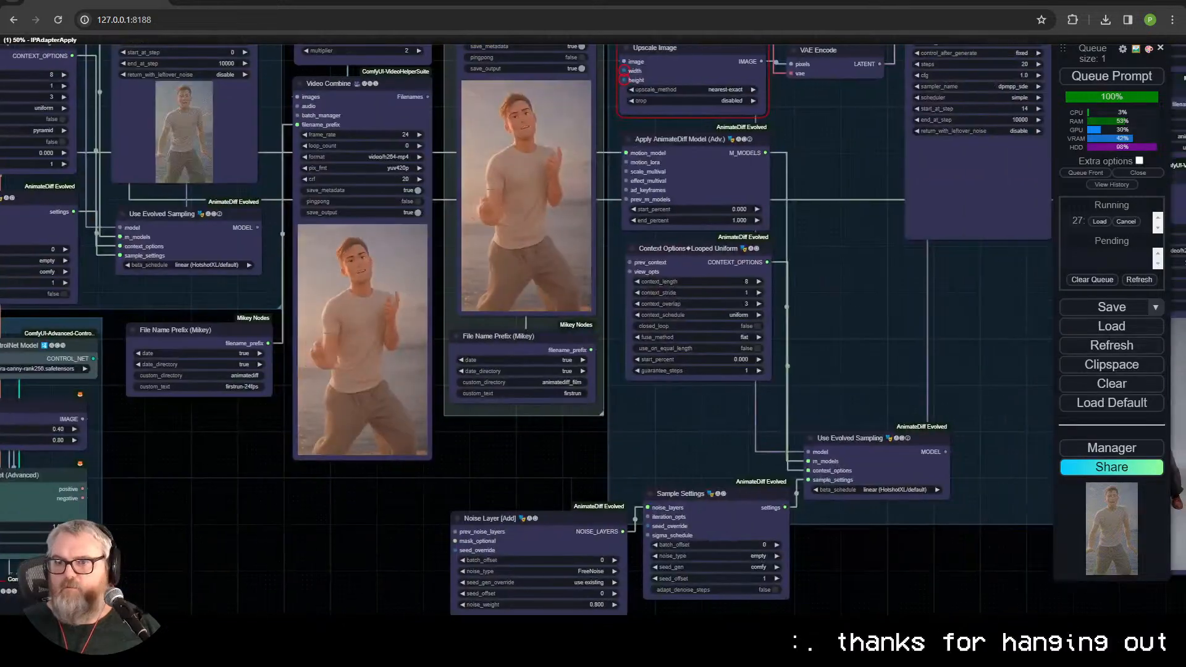
{"action": "scroll", "coordinate": [349, 374], "scroll_direction": "down", "scroll_amount": 4}
{"action": "left_click_drag", "start_coordinate": [370, 445], "coordinate": [564, 582]}
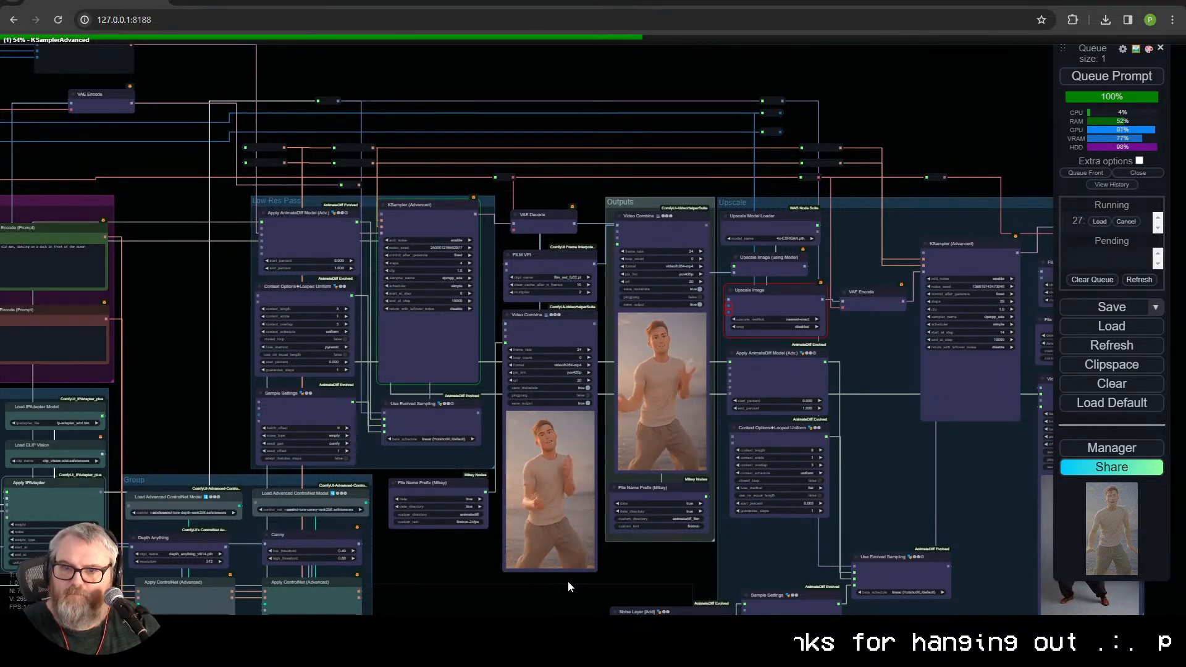
Step: Replace "anime" with "pixar" at the start of the positive prompt
{"action": "left_click_drag", "start_coordinate": [127, 440], "coordinate": [498, 392]}
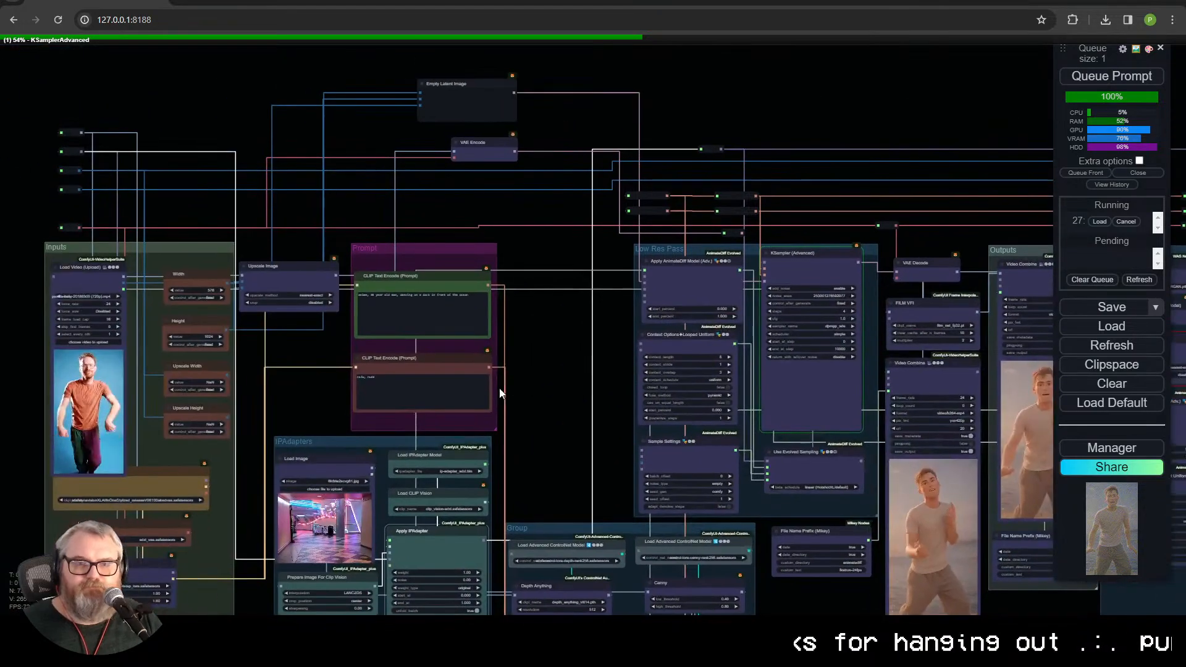
{"action": "scroll", "coordinate": [426, 292], "scroll_direction": "up", "scroll_amount": 5}
{"action": "left_click", "coordinate": [288, 317]}
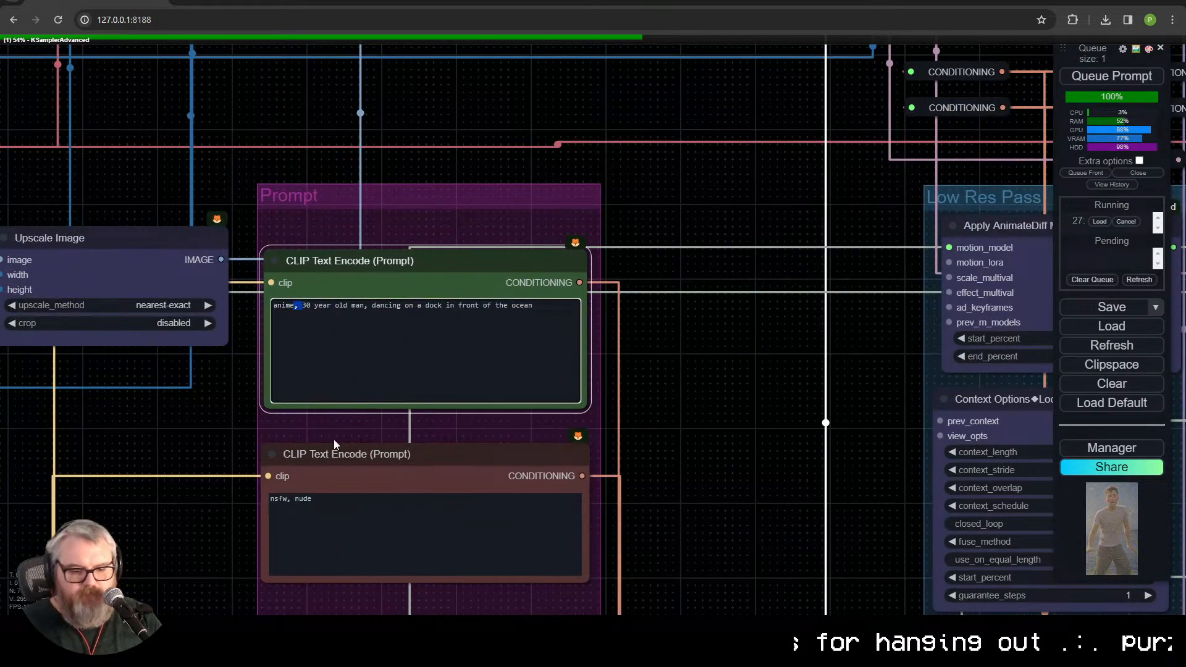
{"action": "key", "text": "shift+Right"}
{"action": "key", "text": "shift+Right"}
{"action": "key", "text": "shift+Right"}
{"action": "key", "text": "shift+Right"}
{"action": "key", "text": "shift+Right"}
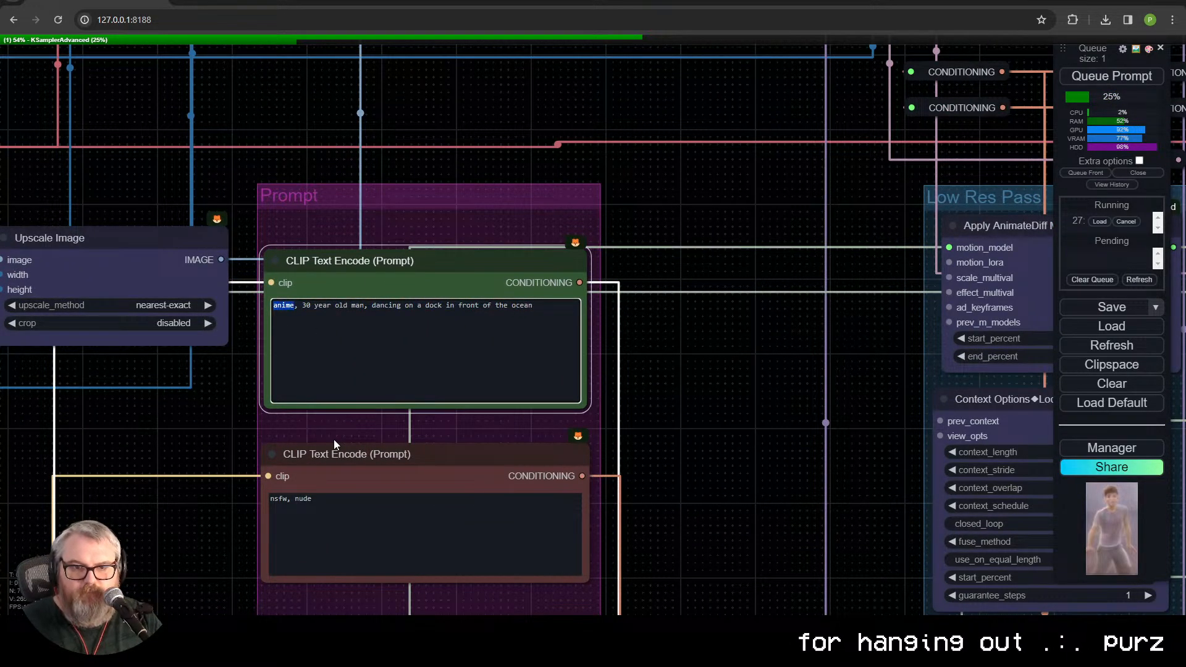
{"action": "type", "text": "piax"}
{"action": "key", "text": "BackSpace"}
{"action": "key", "text": "BackSpace"}
{"action": "type", "text": "xar"}
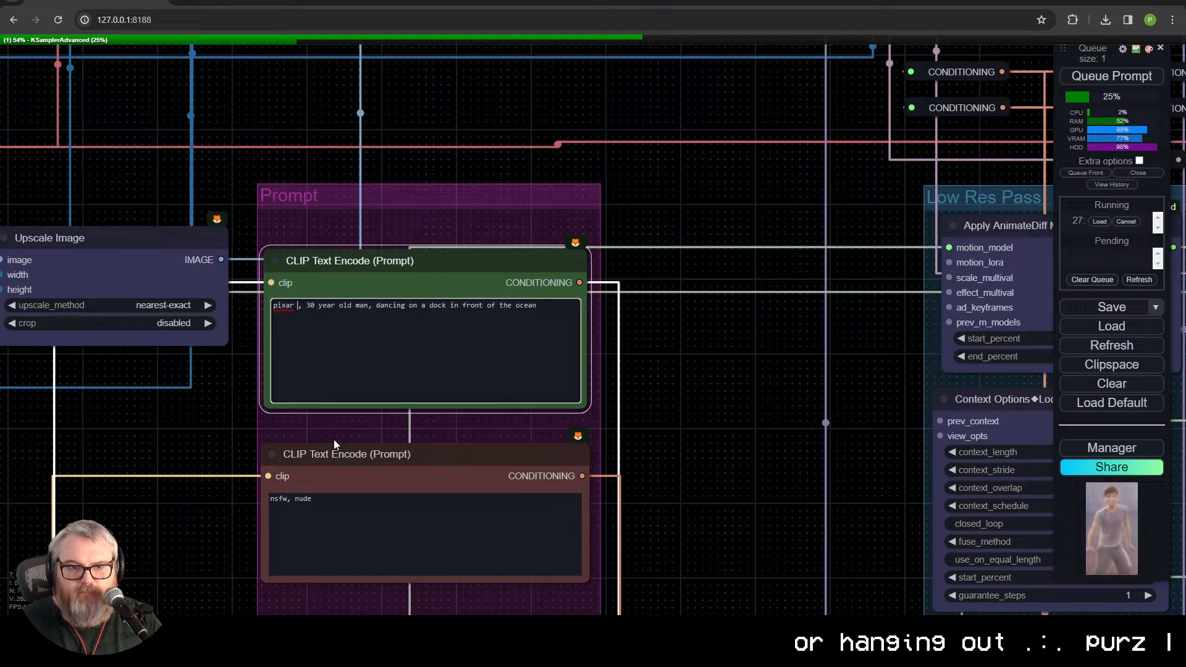
{"action": "key", "text": "Right"}
{"action": "key", "text": "Right"}
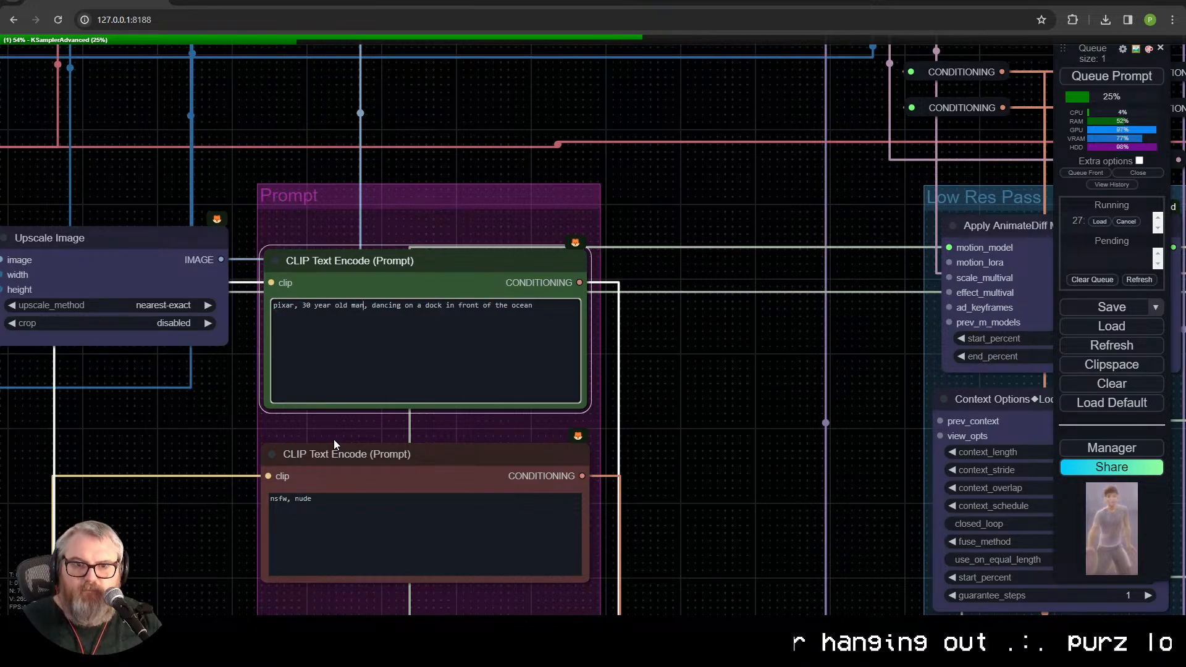
Step: Check the sampler preview and the Video Combine outputs of the running generation
{"action": "left_click_drag", "start_coordinate": [748, 427], "coordinate": [86, 61]}
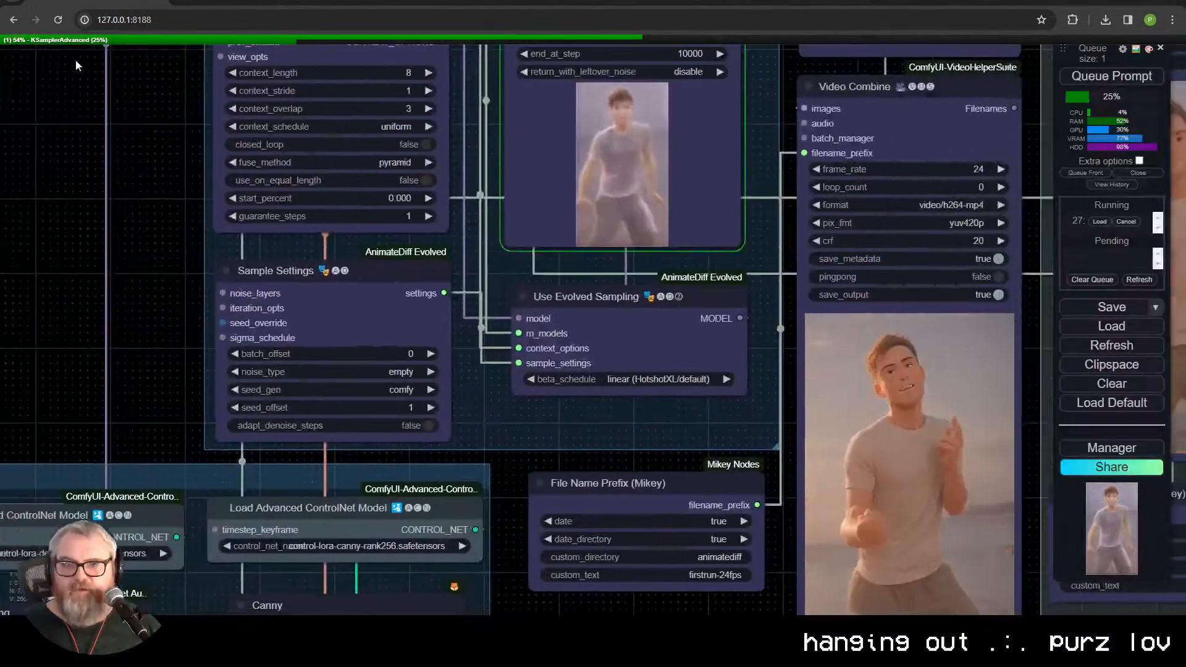
{"action": "scroll", "coordinate": [831, 434], "scroll_direction": "down", "scroll_amount": 8}
{"action": "left_click_drag", "start_coordinate": [768, 543], "coordinate": [414, 556]}
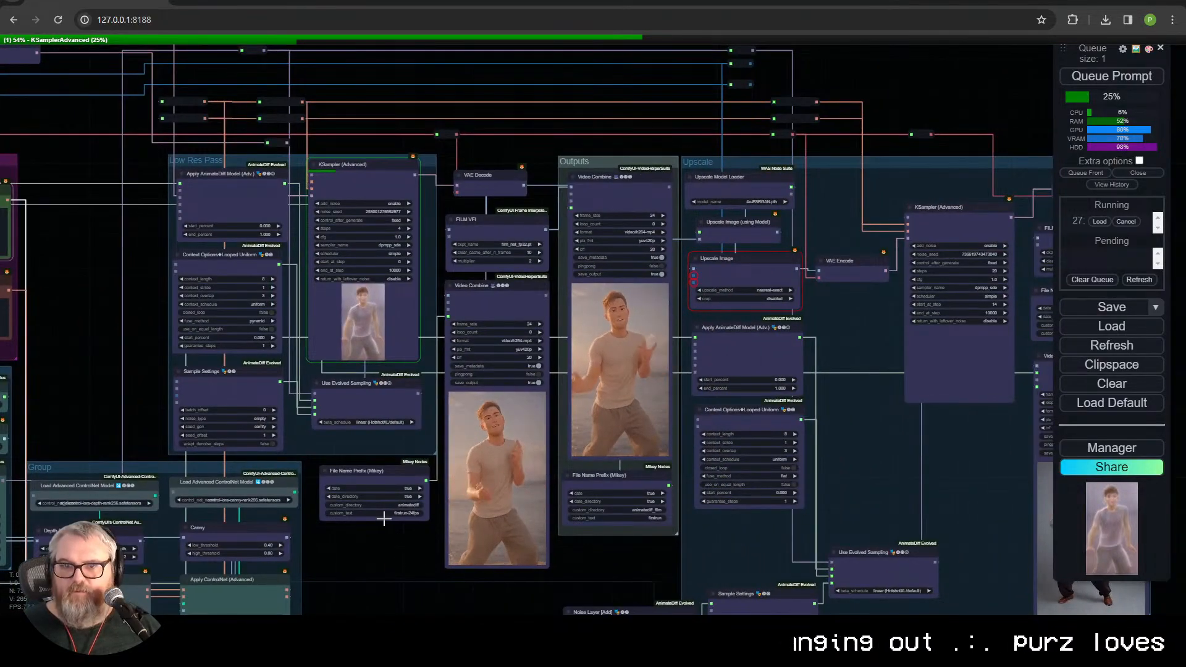
{"action": "scroll", "coordinate": [421, 494], "scroll_direction": "up", "scroll_amount": 8}
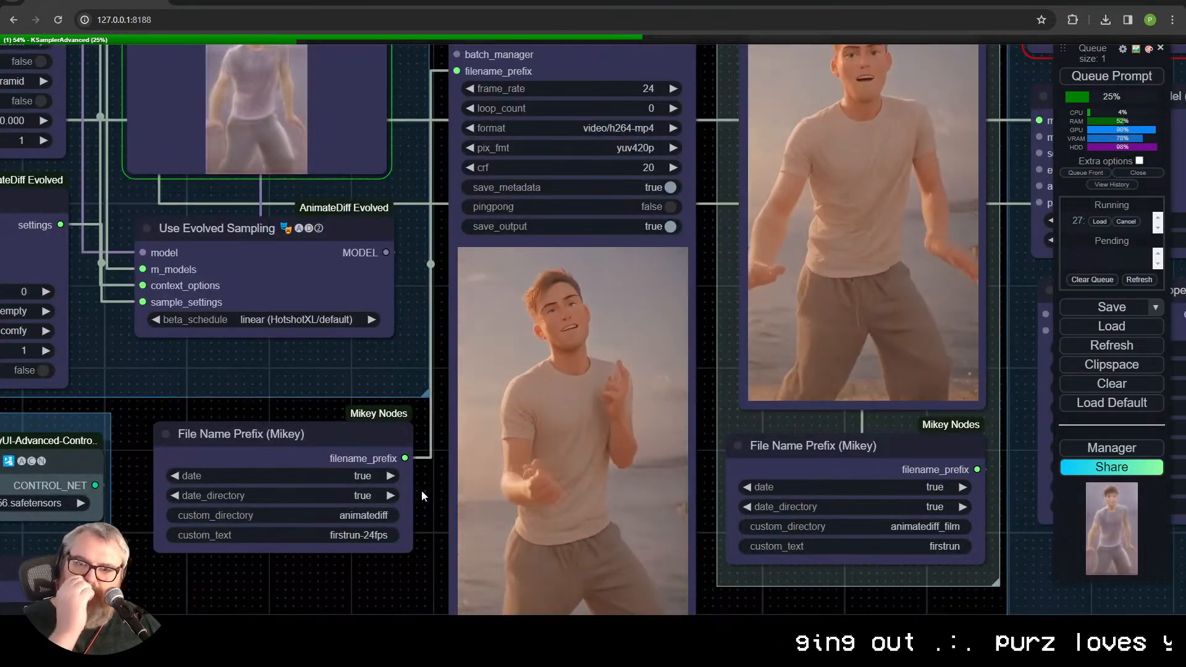
{"action": "scroll", "coordinate": [424, 477], "scroll_direction": "down", "scroll_amount": 6}
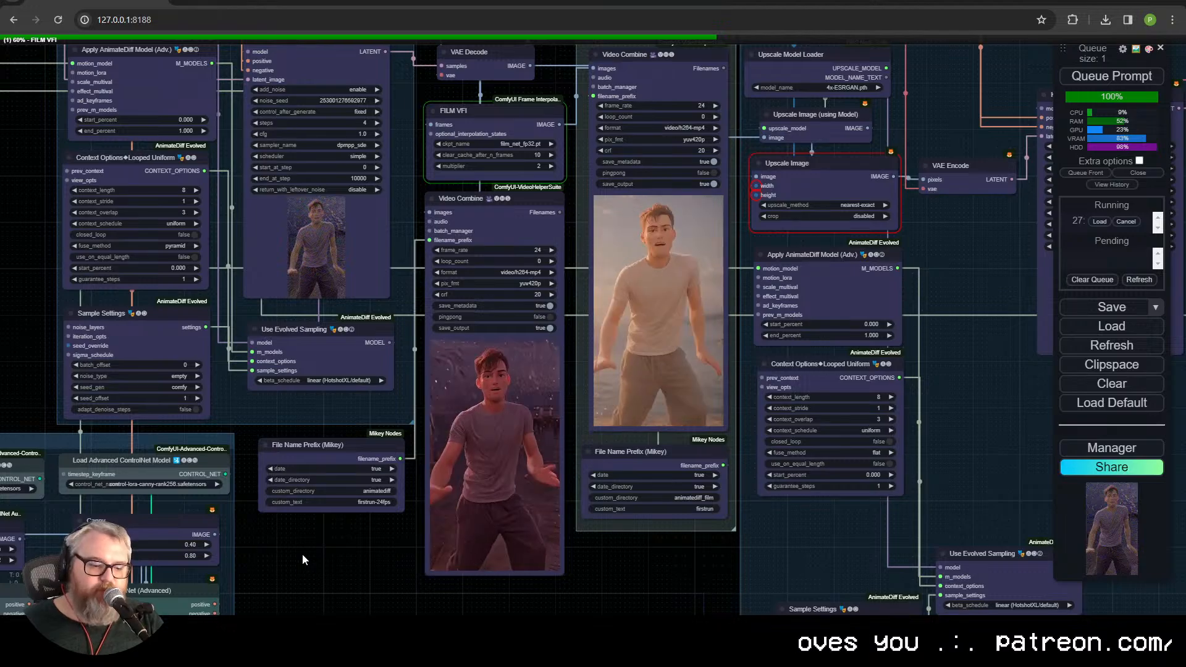
Step: Open pexels.com in a new browser tab, close it and return to the ComfyUI workflow
{"action": "key", "text": "ctrl+t"}
{"action": "type", "text": "pexels"}
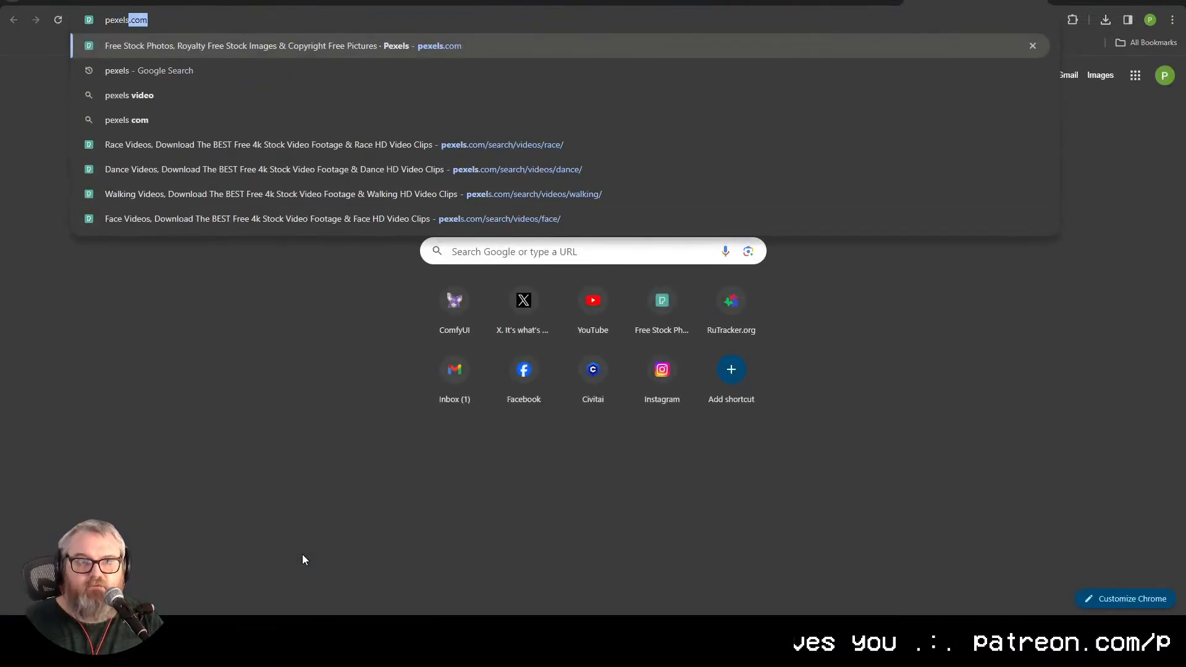
{"action": "key", "text": "Return"}
{"action": "left_click", "coordinate": [194, 27]}
{"action": "key", "text": "ctrl+w"}
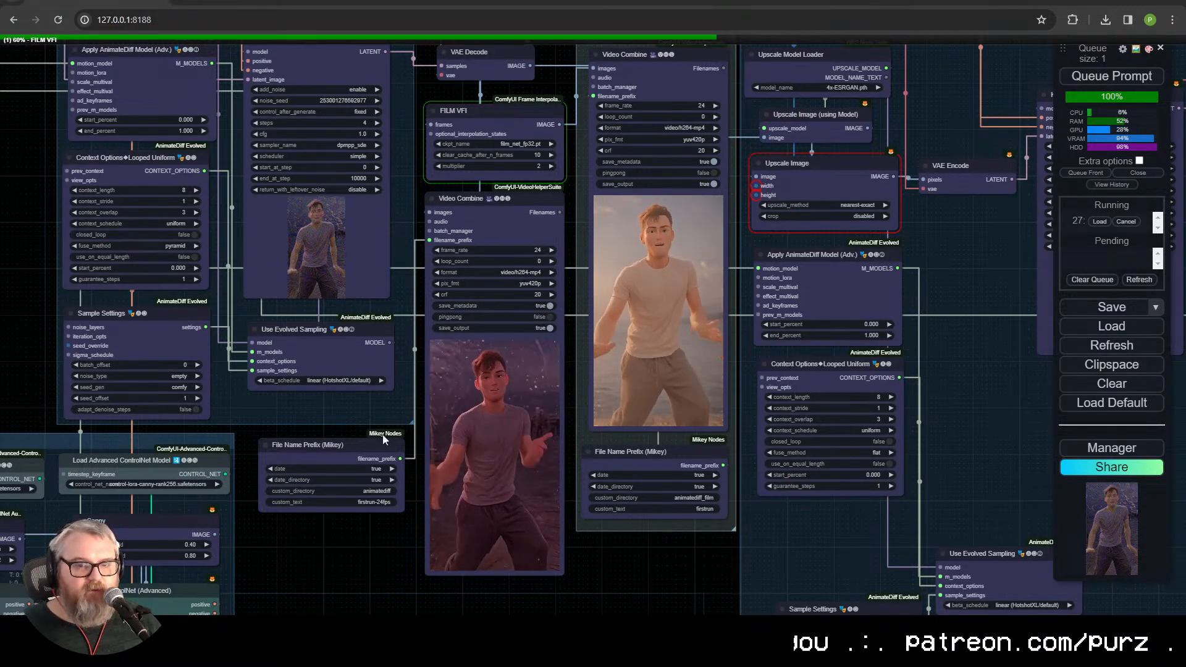
Step: Search Google for "pixabay" in a new browser tab, open the Pixabay site and return to the ComfyUI workflow
{"action": "left_click_drag", "start_coordinate": [264, 422], "coordinate": [373, 469]}
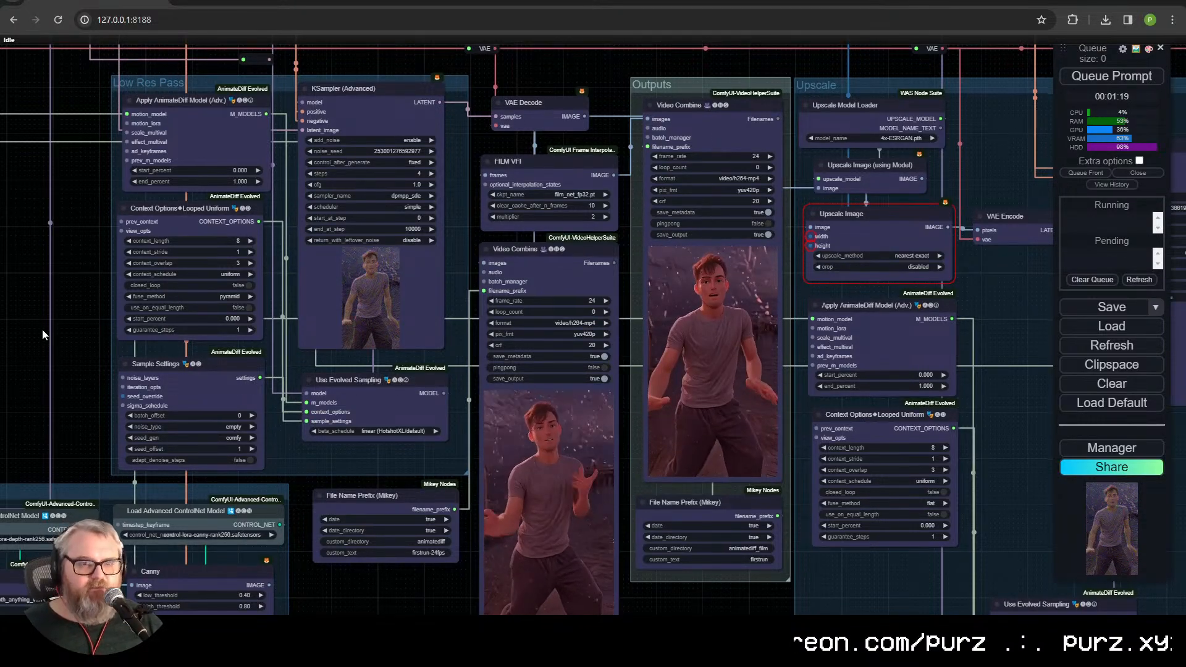
{"action": "key", "text": "ctrl+t"}
{"action": "type", "text": "pixabay"}
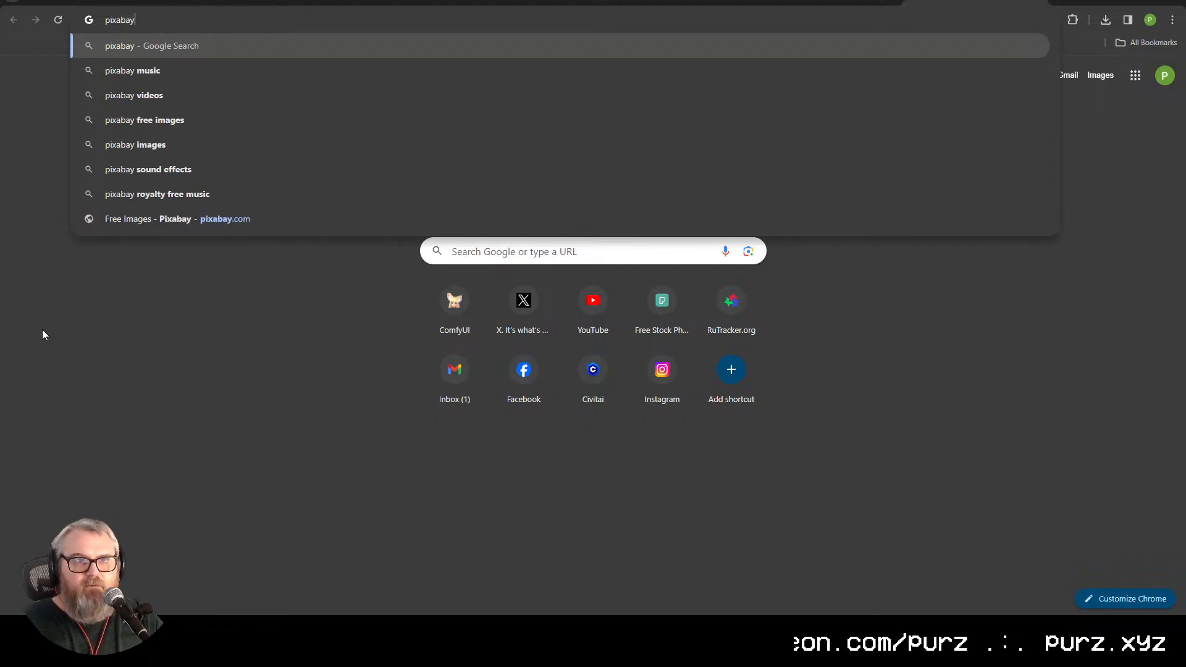
{"action": "key", "text": "Return"}
{"action": "left_click", "coordinate": [378, 189]}
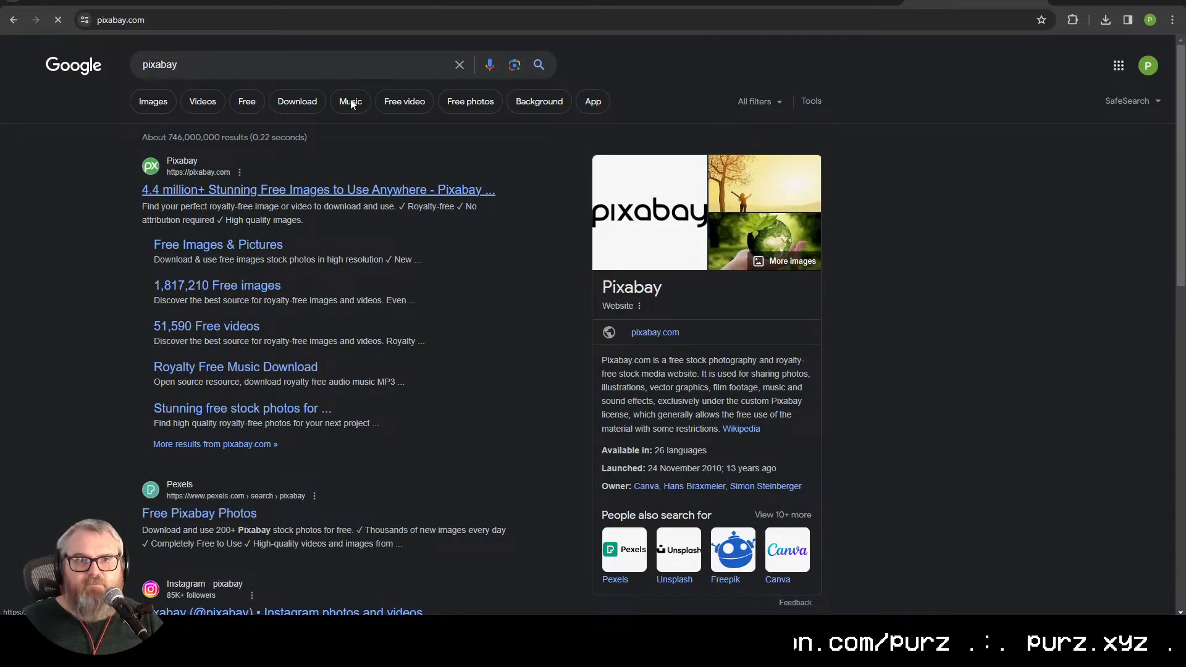
{"action": "left_click", "coordinate": [255, 12]}
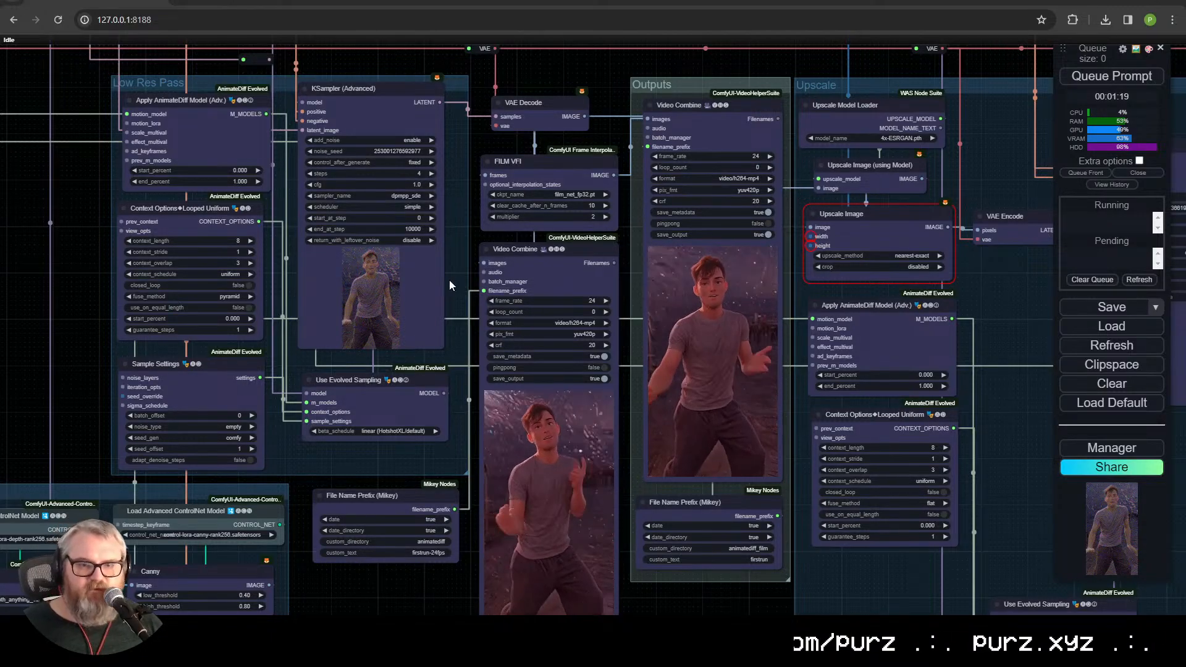
Step: Move the File Name Prefix node with custom text firstrun-24fps up closer beneath the Use Evolved Sampling node
{"action": "scroll", "coordinate": [448, 391], "scroll_direction": "up", "scroll_amount": 5}
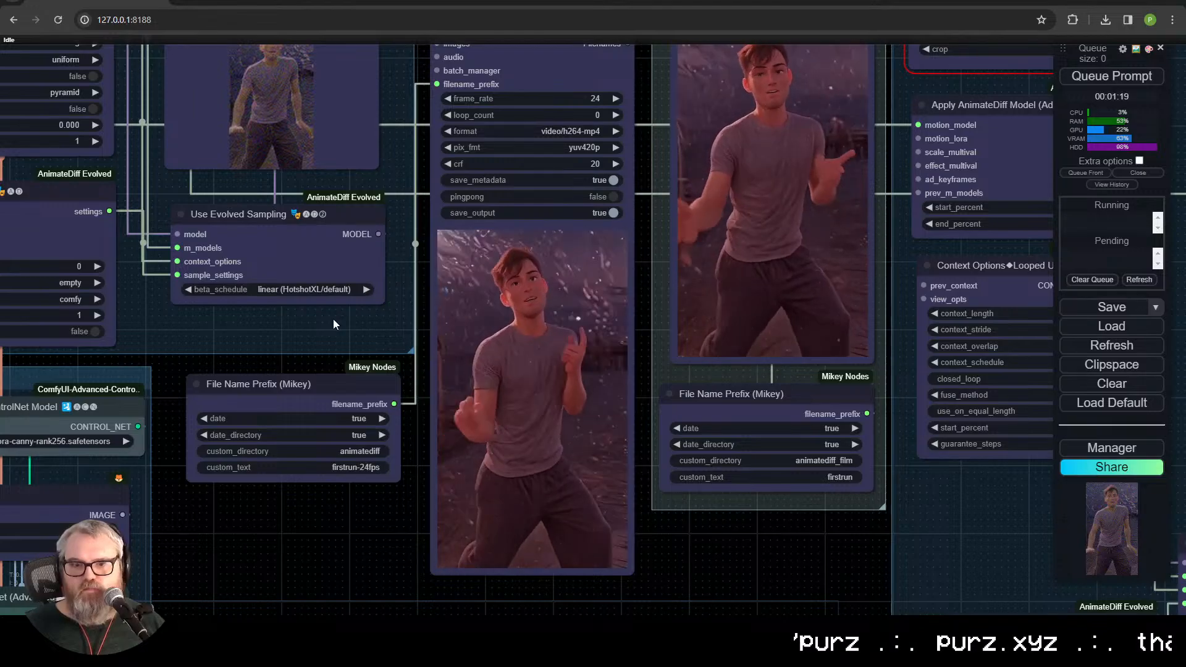
{"action": "left_click_drag", "start_coordinate": [335, 319], "coordinate": [507, 391]}
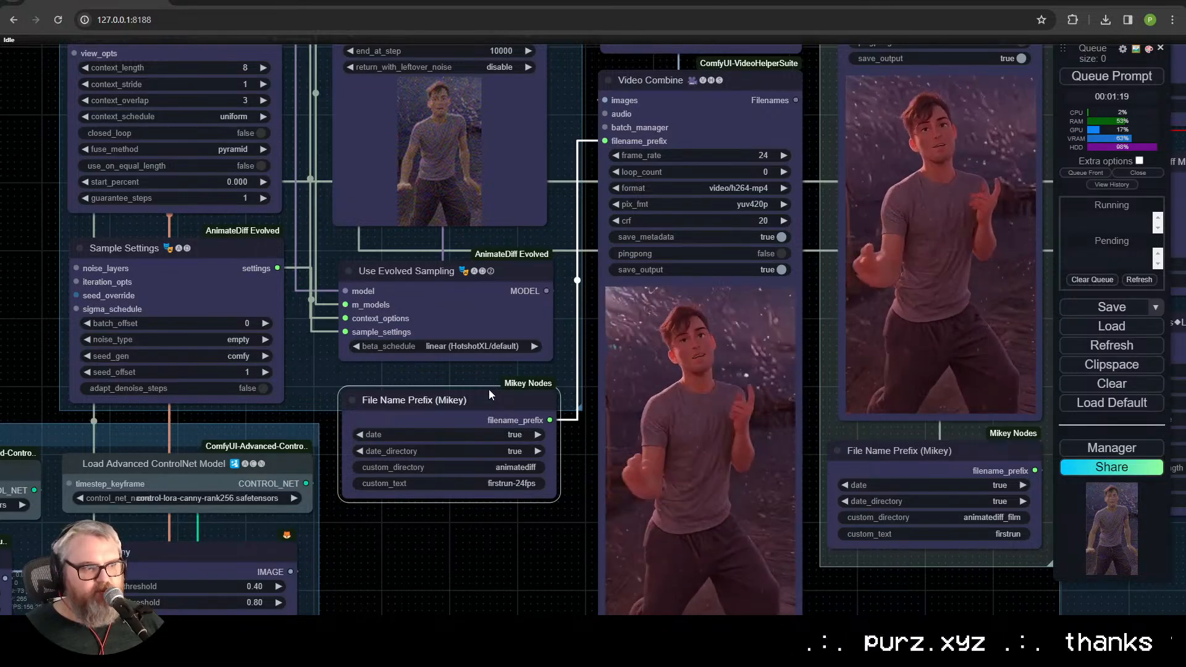
{"action": "left_click_drag", "start_coordinate": [488, 389], "coordinate": [555, 497]}
{"action": "scroll", "coordinate": [131, 338], "scroll_direction": "down", "scroll_amount": 3}
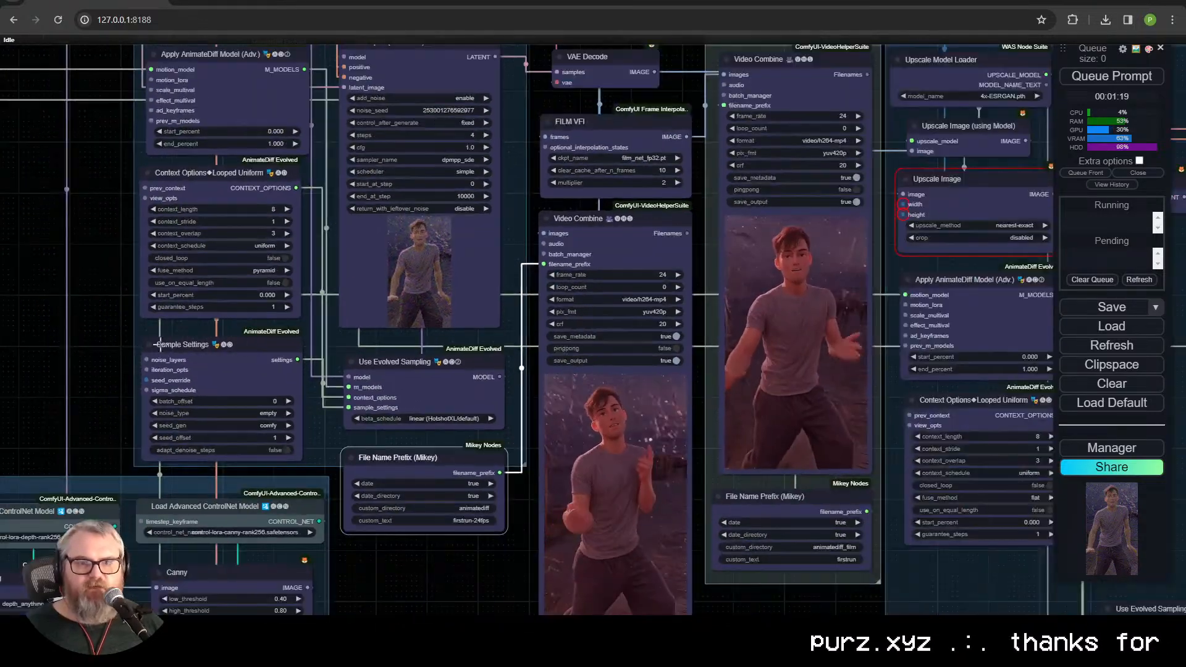
{"action": "left_click_drag", "start_coordinate": [492, 569], "coordinate": [482, 536]}
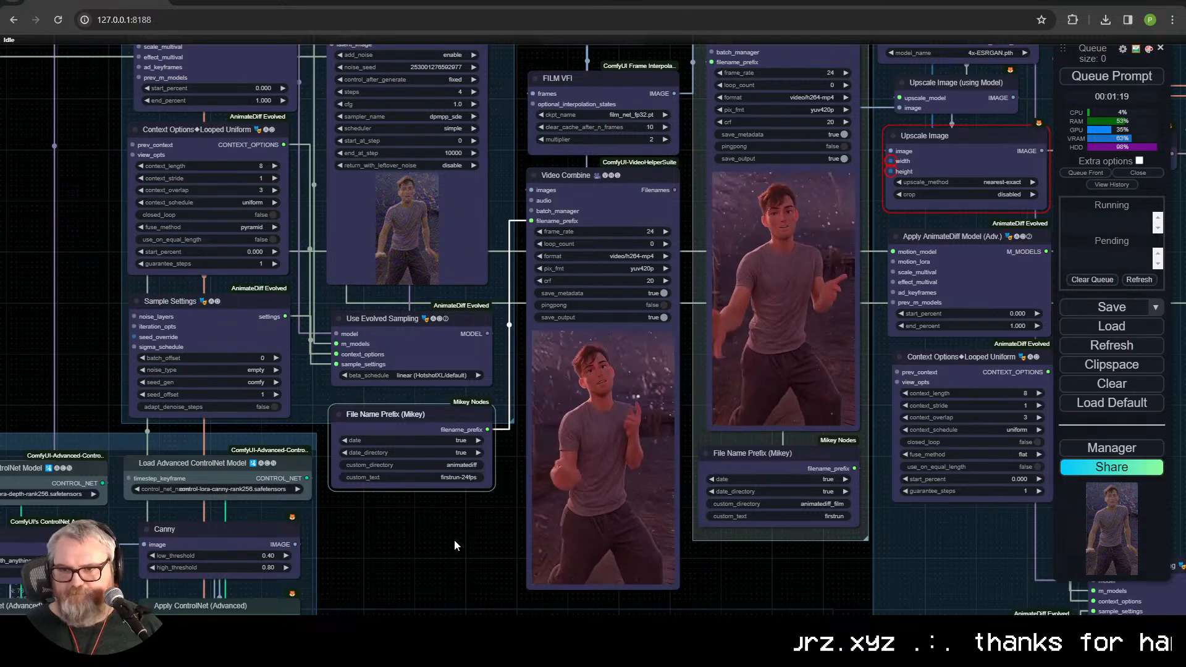
{"action": "left_click_drag", "start_coordinate": [450, 544], "coordinate": [534, 591]}
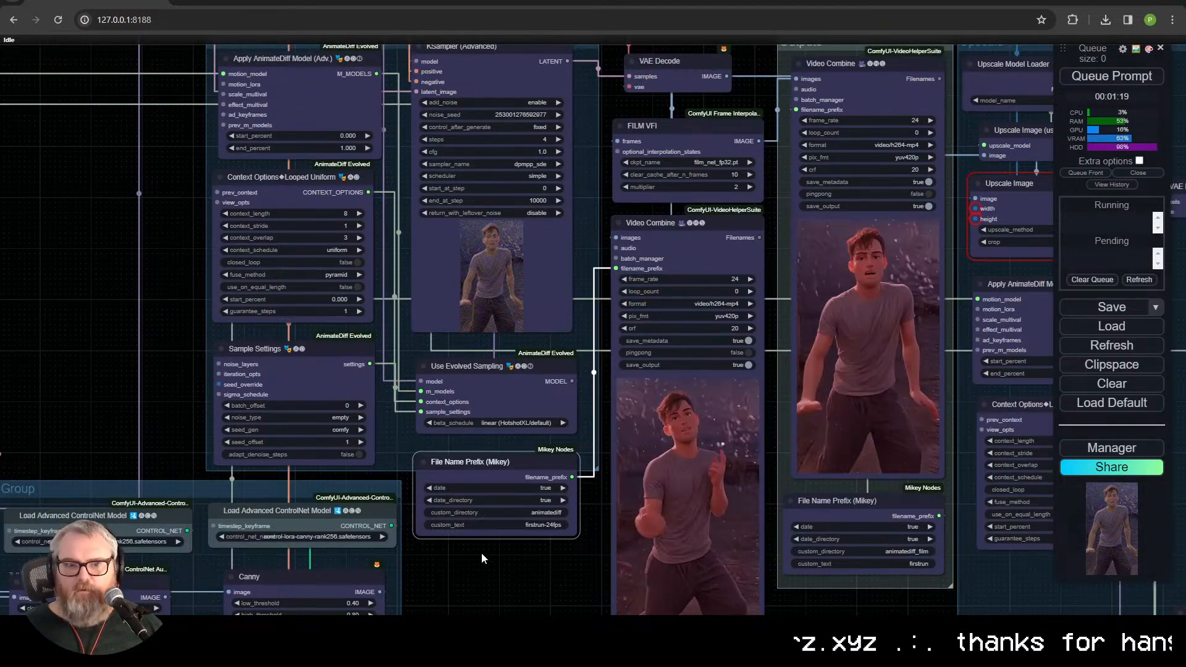
Step: Load the 400x400-removebg-preview.png portrait from Downloads as the IPAdapter reference image and queue the prompt
{"action": "left_click_drag", "start_coordinate": [487, 557], "coordinate": [775, 319]}
{"action": "left_click_drag", "start_coordinate": [507, 166], "coordinate": [103, 221]}
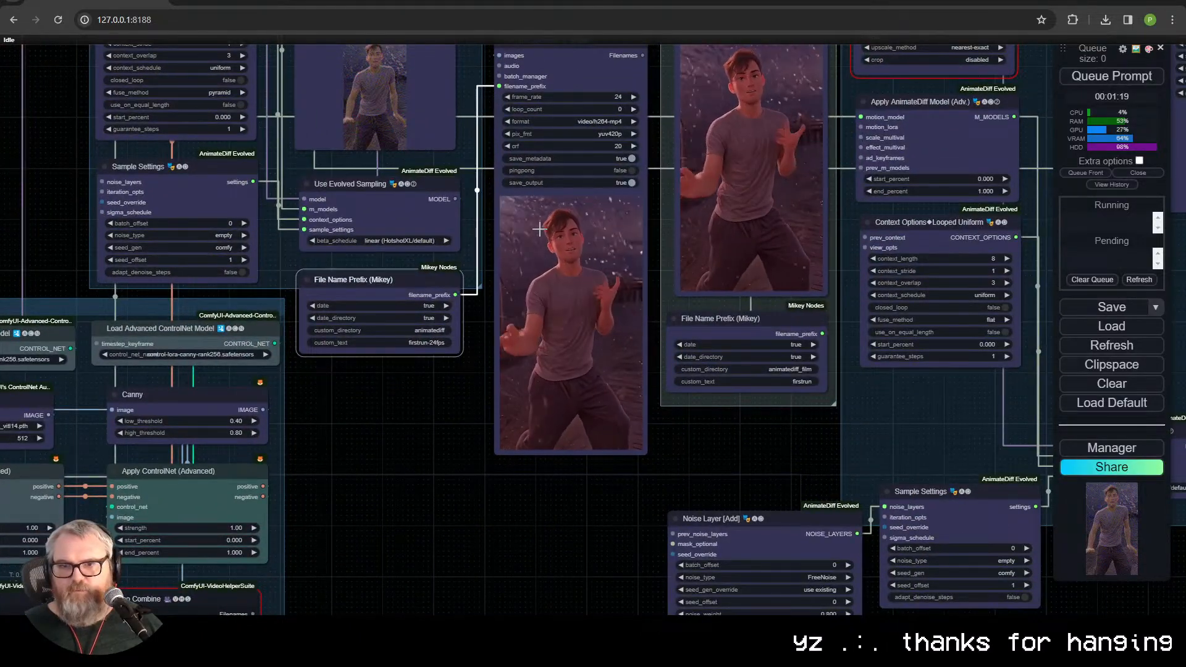
{"action": "left_click_drag", "start_coordinate": [197, 366], "coordinate": [884, 398]}
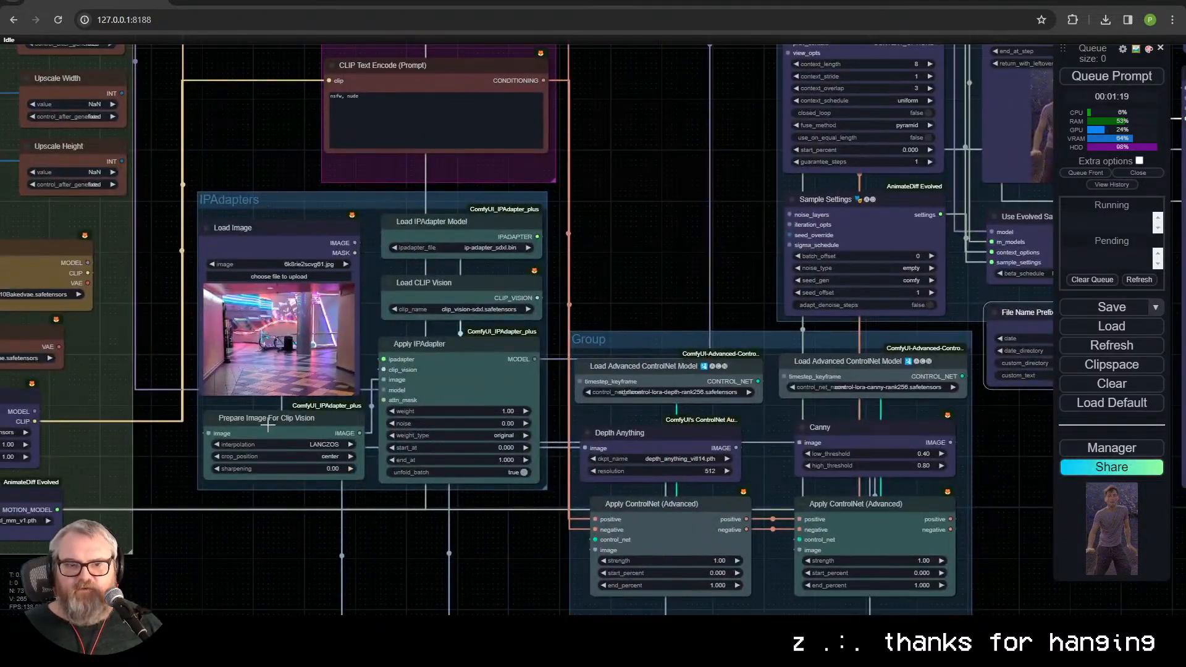
{"action": "left_click", "coordinate": [270, 277]}
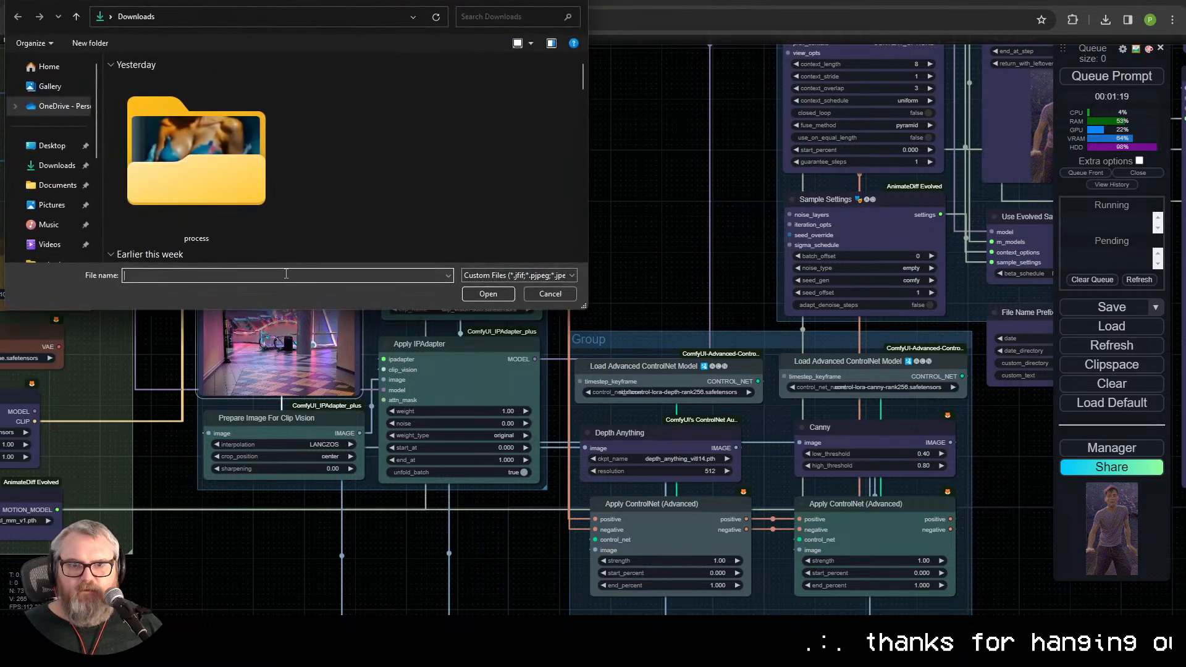
{"action": "scroll", "coordinate": [331, 98], "scroll_direction": "down", "scroll_amount": 3}
{"action": "scroll", "coordinate": [331, 136], "scroll_direction": "down", "scroll_amount": 3}
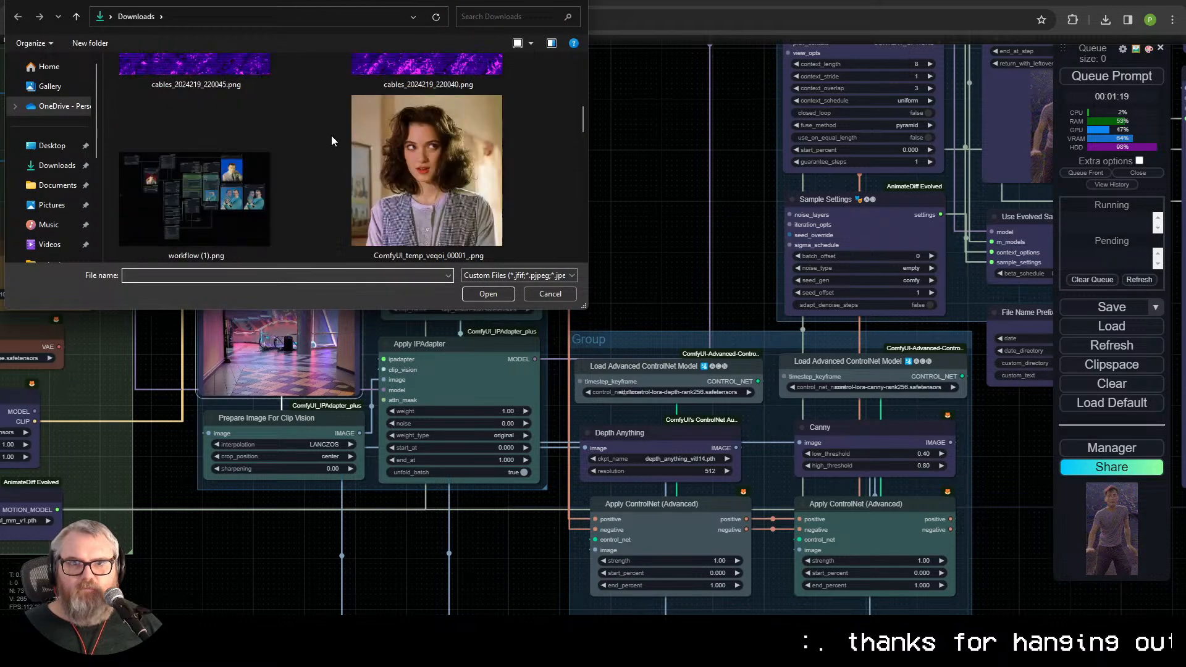
{"action": "scroll", "coordinate": [331, 137], "scroll_direction": "down", "scroll_amount": 9}
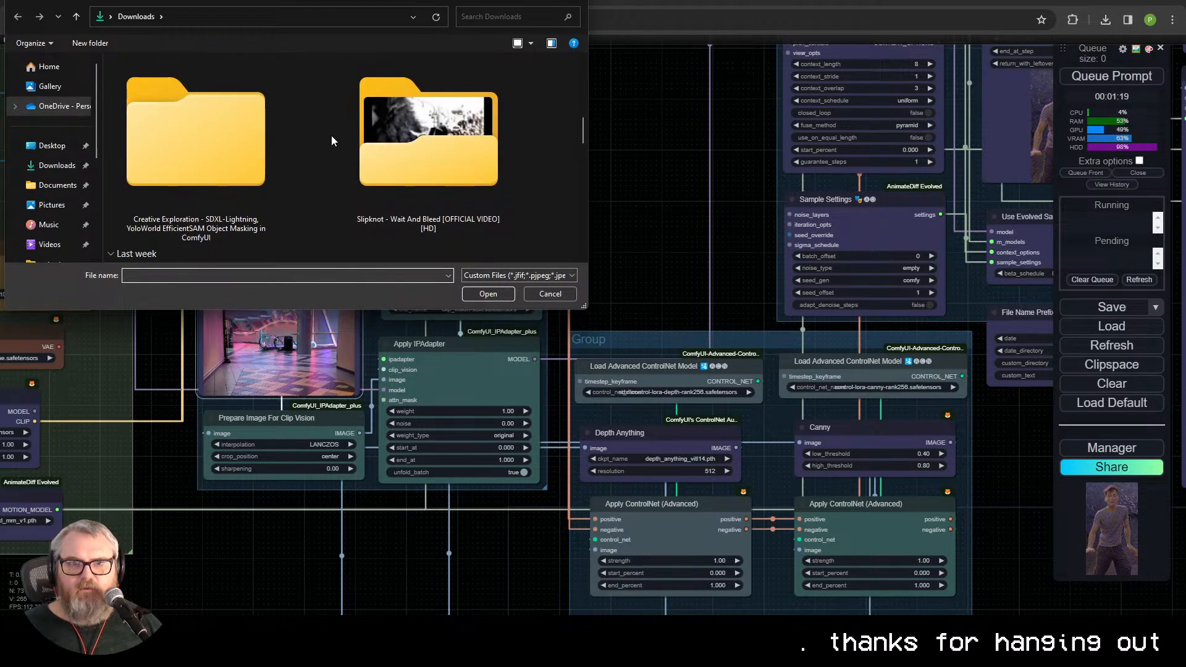
{"action": "double_click", "coordinate": [464, 181]}
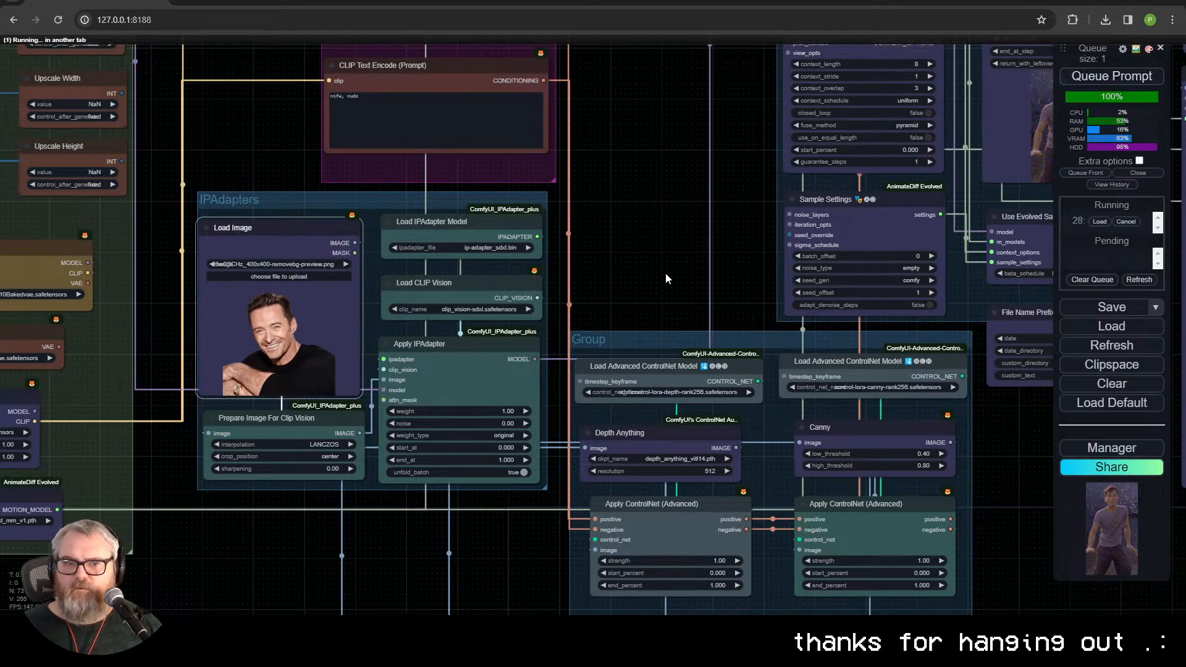
Step: Check the KSampler preview and the Video Combine nodes while the generation with the portrait reference runs
{"action": "left_click_drag", "start_coordinate": [665, 272], "coordinate": [513, 242]}
{"action": "scroll", "coordinate": [518, 242], "scroll_direction": "down", "scroll_amount": 3}
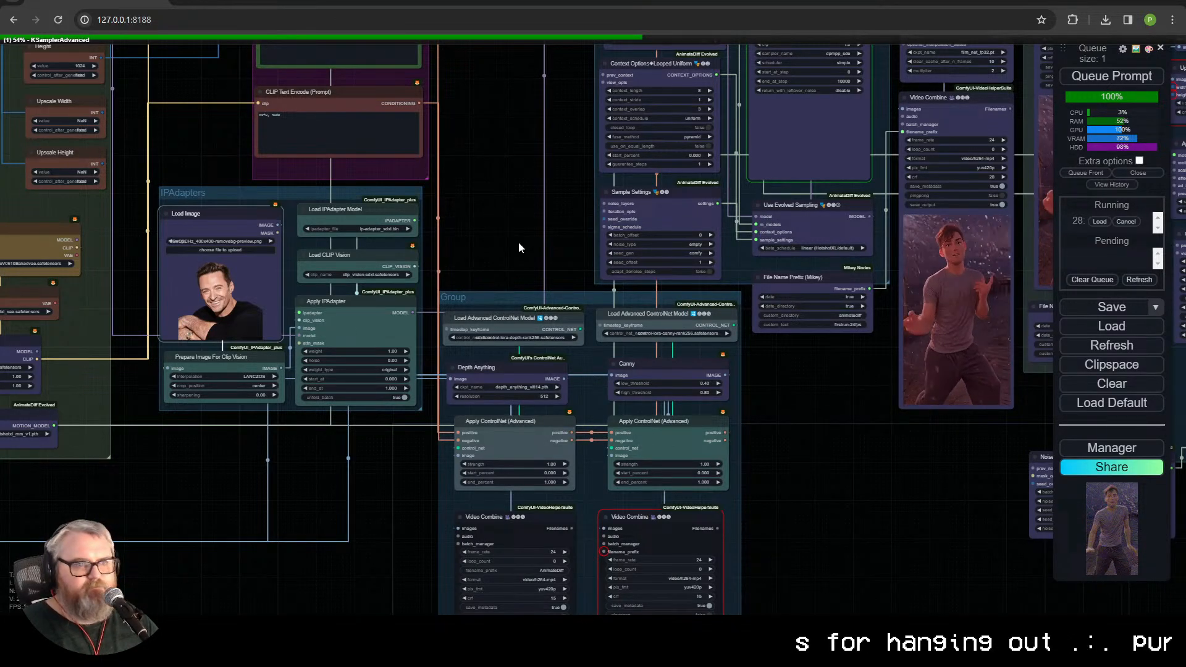
{"action": "left_click_drag", "start_coordinate": [475, 123], "coordinate": [229, 233]}
{"action": "scroll", "coordinate": [818, 492], "scroll_direction": "up", "scroll_amount": 5}
{"action": "left_click_drag", "start_coordinate": [768, 548], "coordinate": [593, 601]}
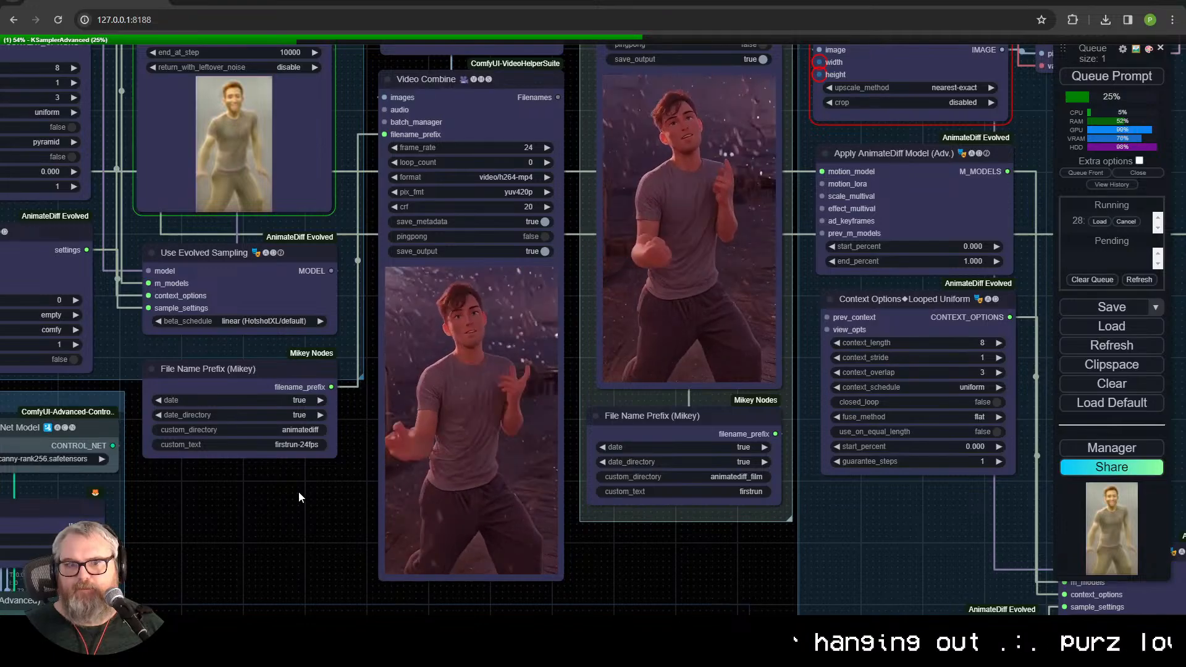
{"action": "scroll", "coordinate": [299, 497], "scroll_direction": "down", "scroll_amount": 3}
{"action": "scroll", "coordinate": [469, 502], "scroll_direction": "up", "scroll_amount": 2}
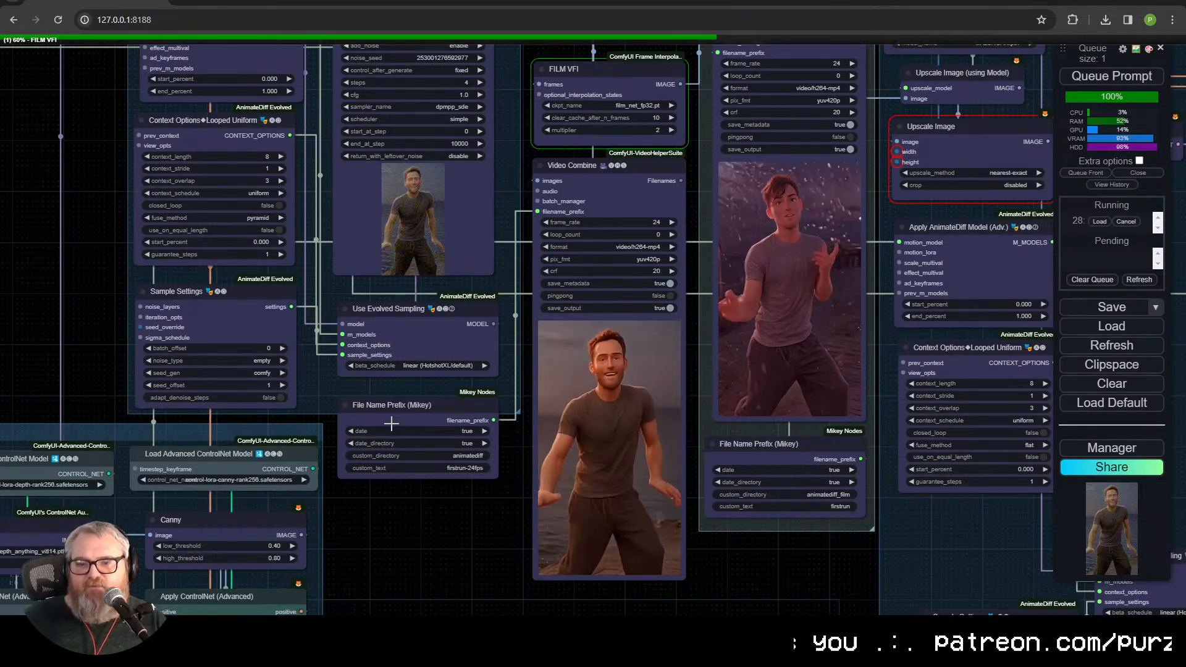
Step: Inspect the low-res Video Combine result up close and the interpolated video in the Outputs group
{"action": "scroll", "coordinate": [541, 543], "scroll_direction": "up", "scroll_amount": 6}
{"action": "left_click_drag", "start_coordinate": [553, 475], "coordinate": [425, 404]}
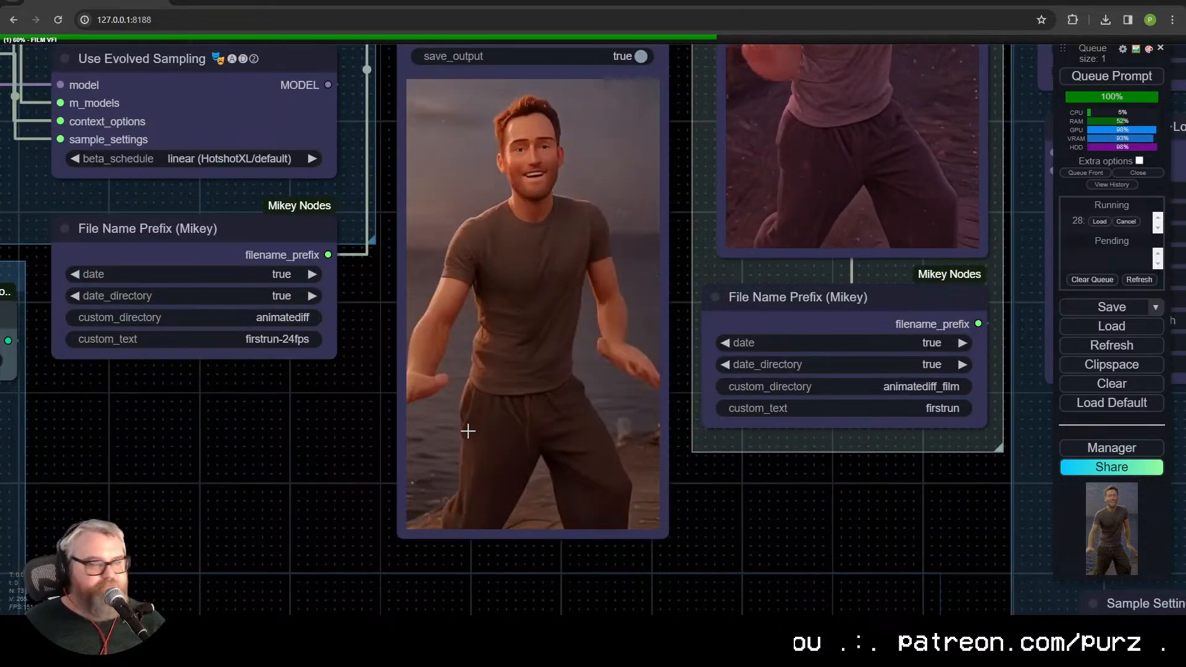
{"action": "scroll", "coordinate": [589, 339], "scroll_direction": "up", "scroll_amount": 7}
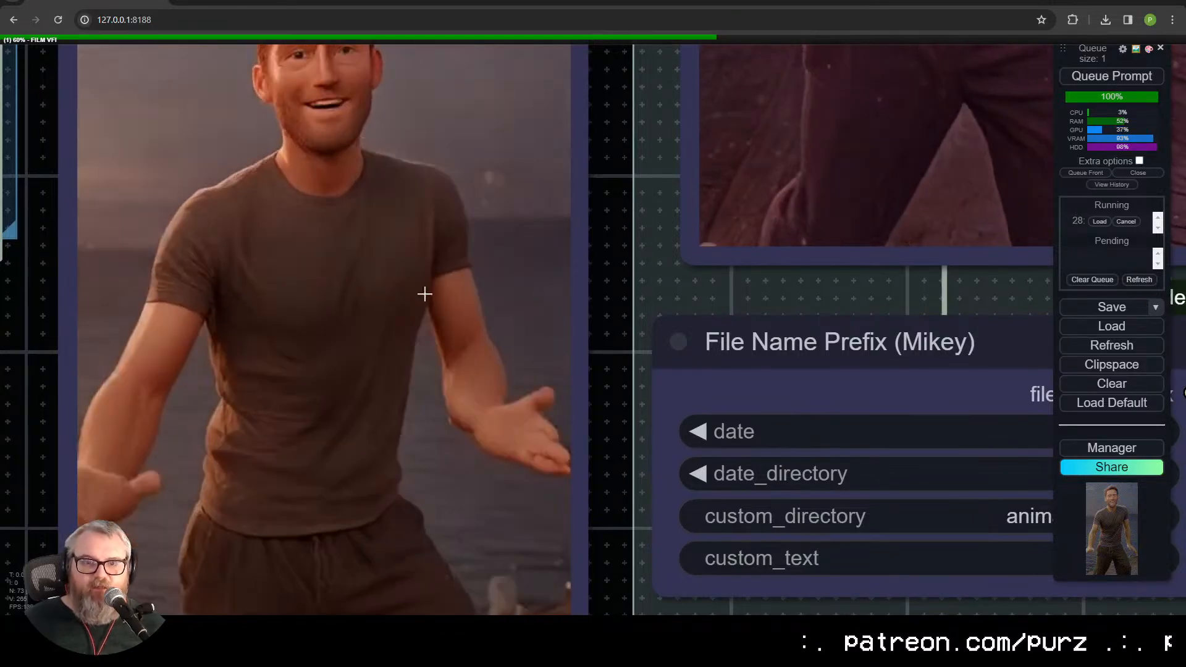
{"action": "scroll", "coordinate": [424, 286], "scroll_direction": "up", "scroll_amount": 8}
{"action": "scroll", "coordinate": [450, 274], "scroll_direction": "down", "scroll_amount": 12}
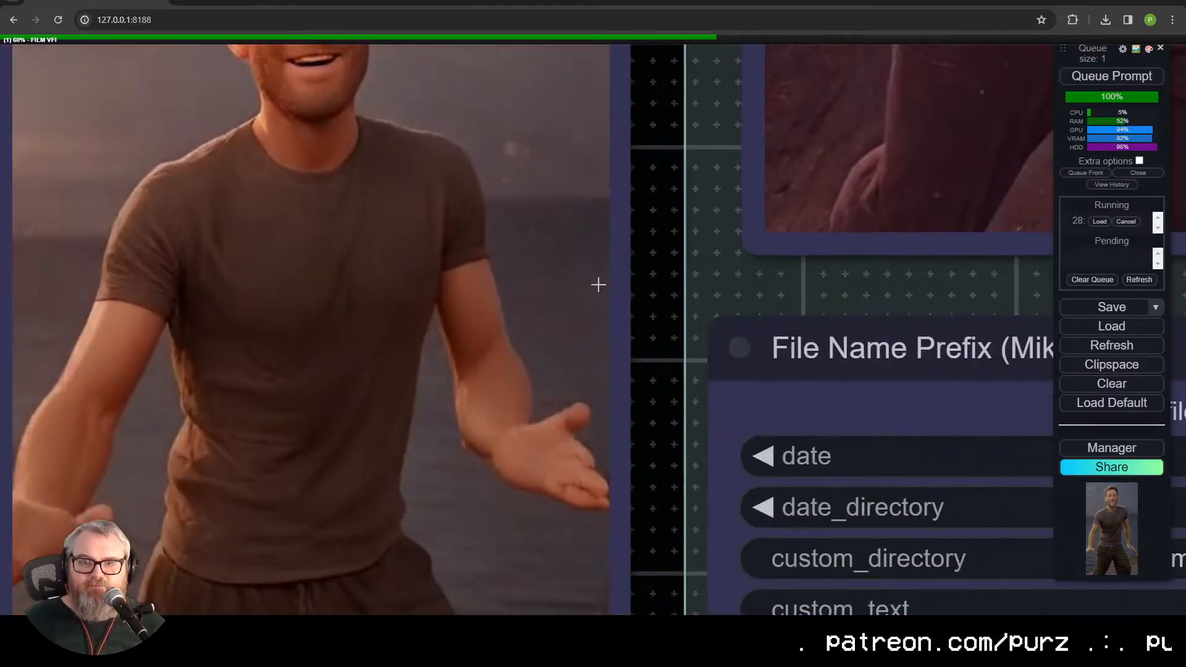
{"action": "scroll", "coordinate": [471, 319], "scroll_direction": "up", "scroll_amount": 10}
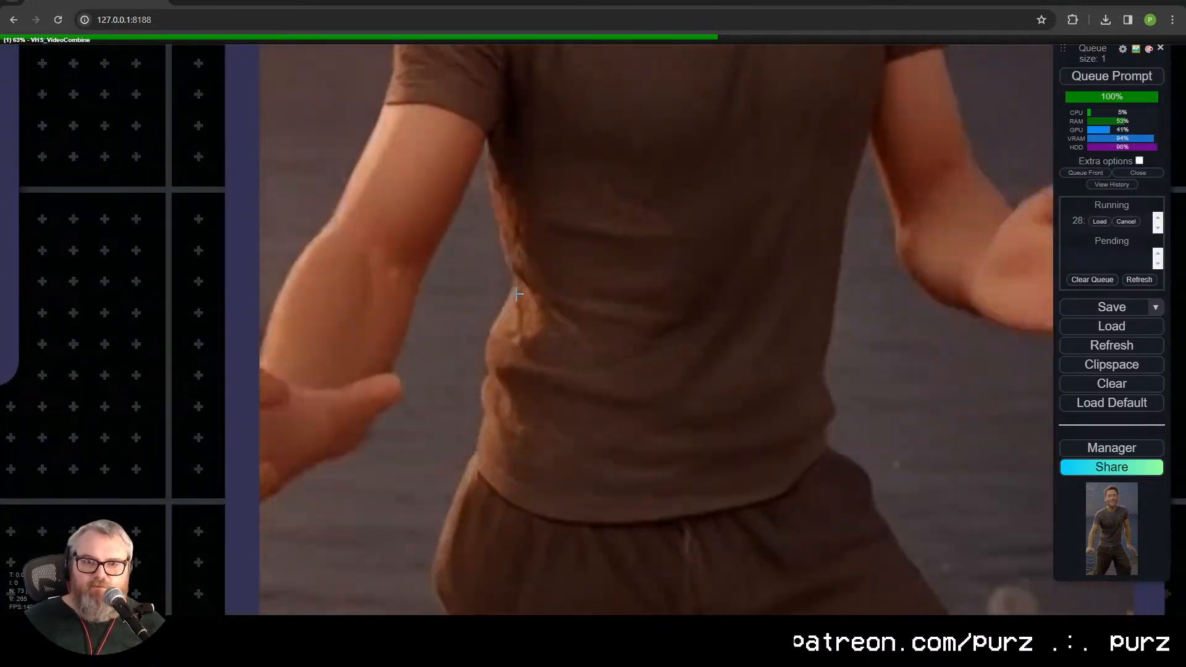
{"action": "scroll", "coordinate": [534, 311], "scroll_direction": "down", "scroll_amount": 5}
{"action": "scroll", "coordinate": [536, 317], "scroll_direction": "down", "scroll_amount": 7}
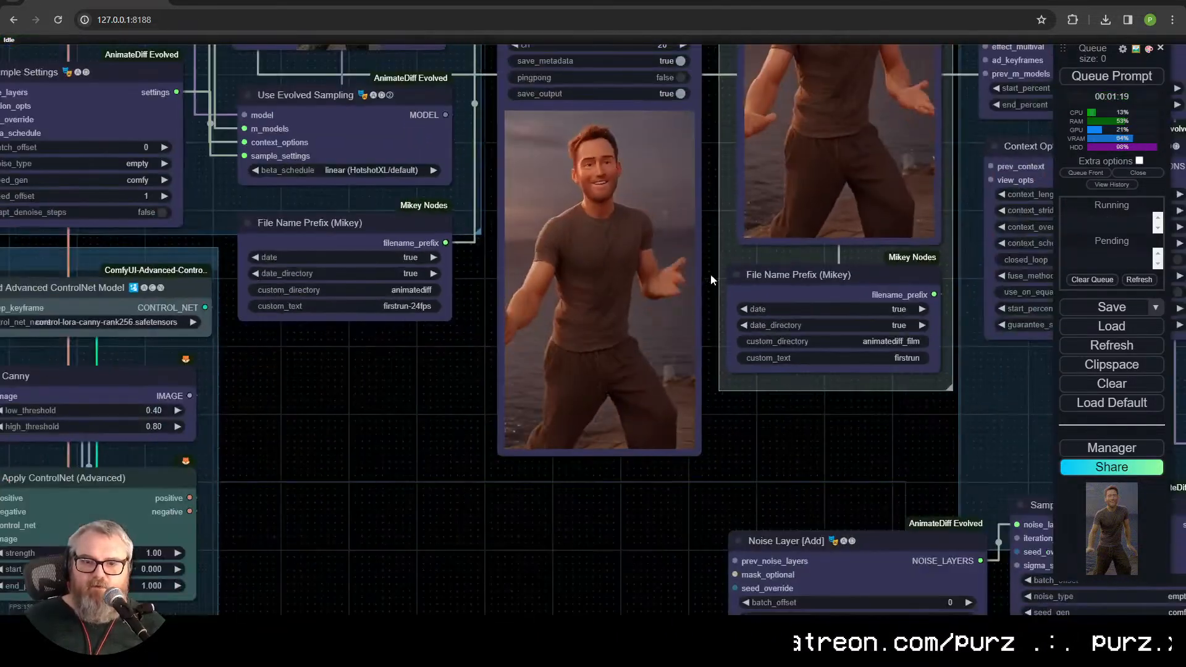
{"action": "left_click_drag", "start_coordinate": [707, 281], "coordinate": [357, 636]}
{"action": "scroll", "coordinate": [393, 478], "scroll_direction": "up", "scroll_amount": 6}
{"action": "scroll", "coordinate": [391, 478], "scroll_direction": "up", "scroll_amount": 5}
{"action": "left_click_drag", "start_coordinate": [395, 475], "coordinate": [252, 476]}
{"action": "left_click_drag", "start_coordinate": [346, 286], "coordinate": [328, 368]}
{"action": "scroll", "coordinate": [346, 421], "scroll_direction": "down", "scroll_amount": 12}
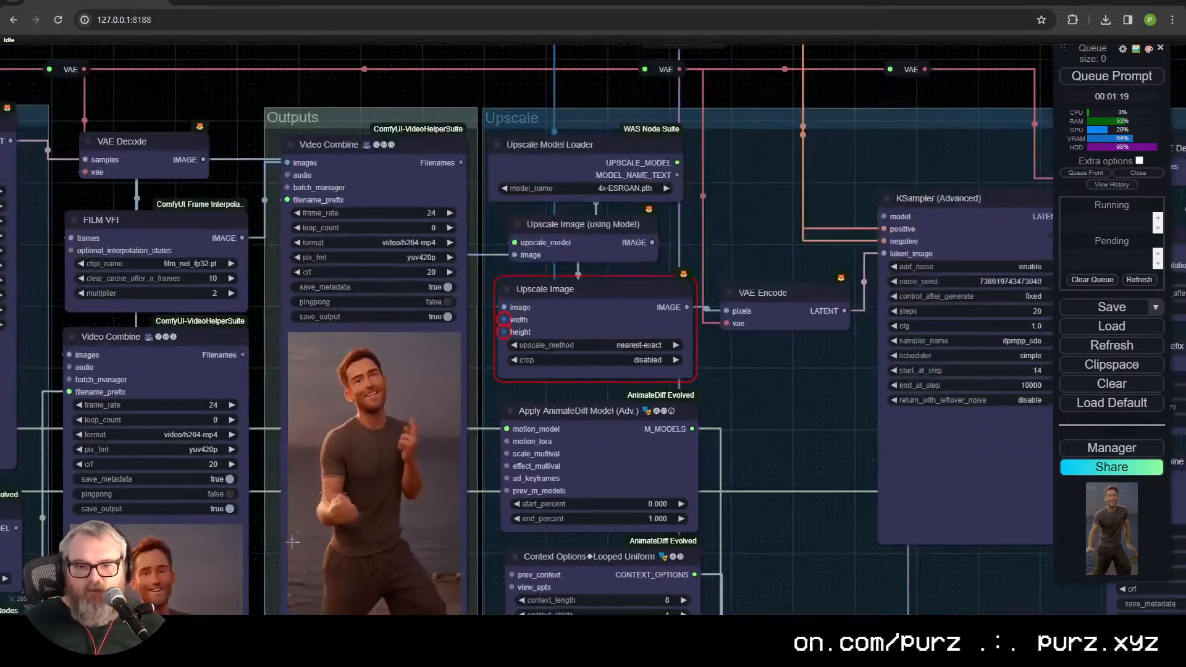
Step: Examine the depth and Canny preview videos below the ControlNet nodes
{"action": "left_click_drag", "start_coordinate": [291, 540], "coordinate": [804, 241]}
{"action": "scroll", "coordinate": [588, 425], "scroll_direction": "down", "scroll_amount": 2}
{"action": "left_click_drag", "start_coordinate": [646, 401], "coordinate": [831, 27]}
{"action": "scroll", "coordinate": [714, 382], "scroll_direction": "up", "scroll_amount": 4}
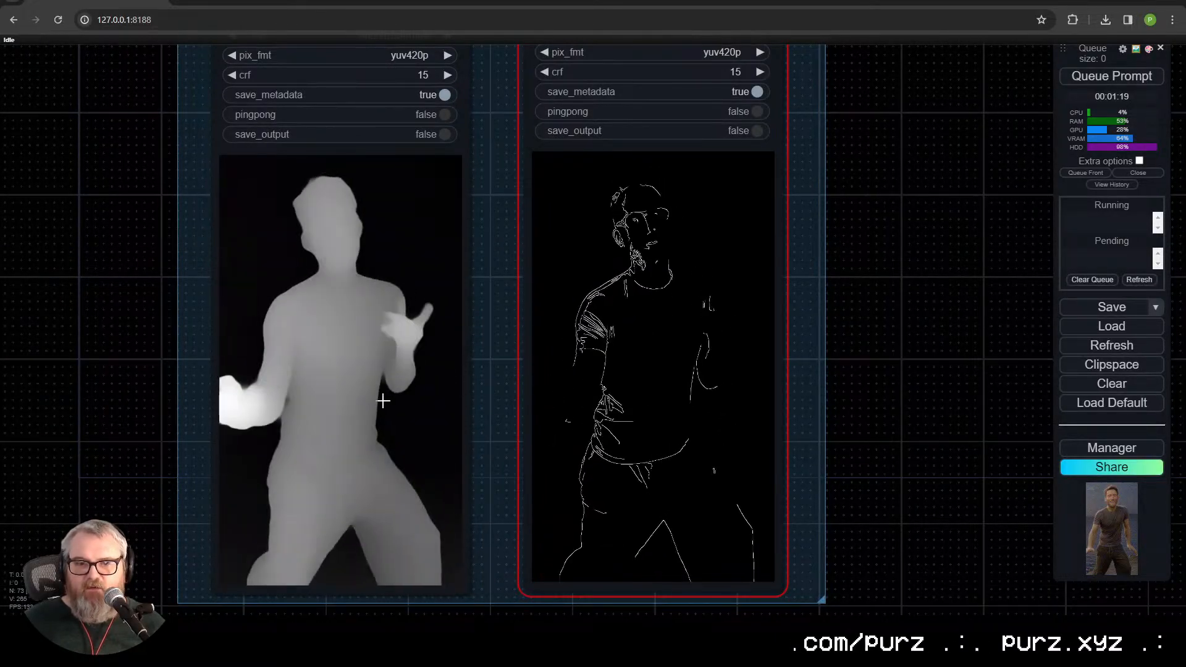
{"action": "scroll", "coordinate": [365, 347], "scroll_direction": "up", "scroll_amount": 1}
{"action": "scroll", "coordinate": [362, 332], "scroll_direction": "down", "scroll_amount": 8}
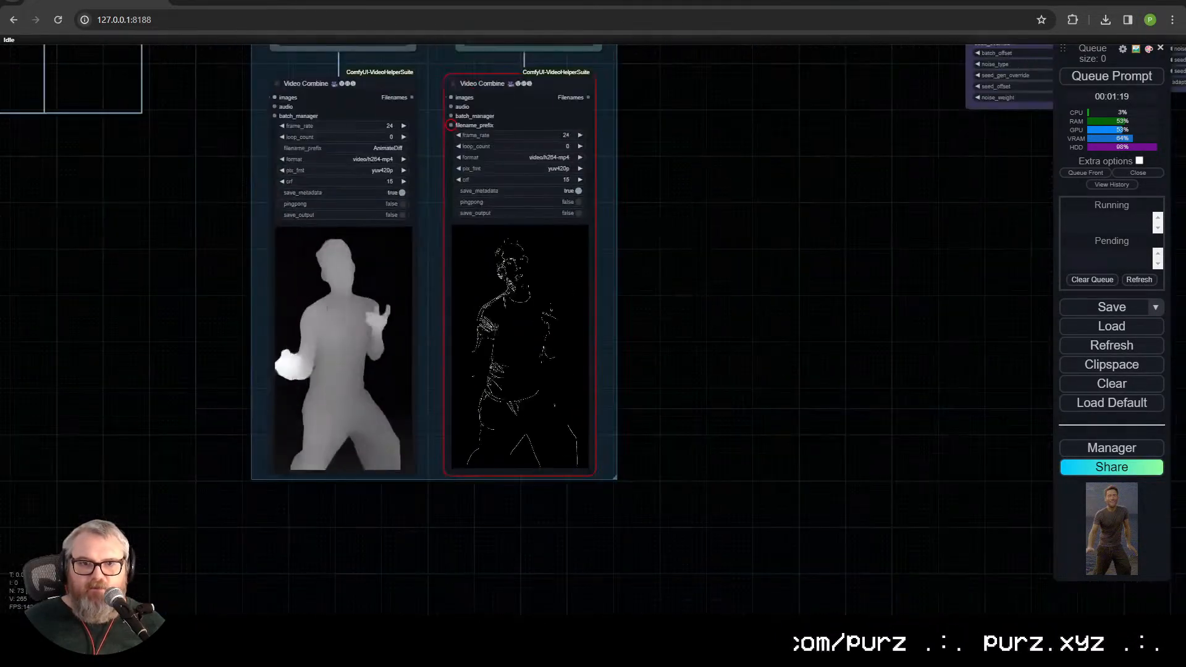
Step: Feed the VAE Encode latent into the low-res KSampler's latent_image in place of the Empty Latent Image, and queue the prompt
{"action": "left_click_drag", "start_coordinate": [327, 283], "coordinate": [437, 480]}
{"action": "left_click_drag", "start_coordinate": [292, 312], "coordinate": [446, 487]}
{"action": "left_click_drag", "start_coordinate": [532, 247], "coordinate": [531, 454]}
{"action": "left_click_drag", "start_coordinate": [608, 186], "coordinate": [602, 596]}
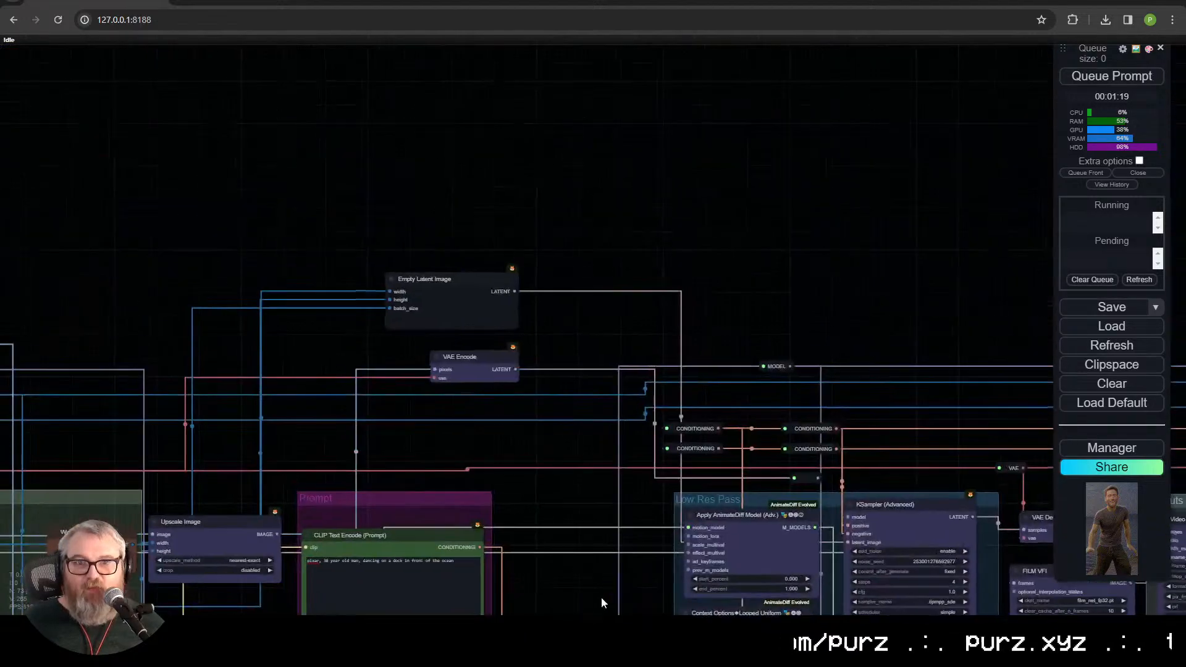
{"action": "left_click_drag", "start_coordinate": [527, 389], "coordinate": [255, 294]}
{"action": "scroll", "coordinate": [523, 404], "scroll_direction": "up", "scroll_amount": 5}
{"action": "left_click_drag", "start_coordinate": [508, 217], "coordinate": [226, 79]}
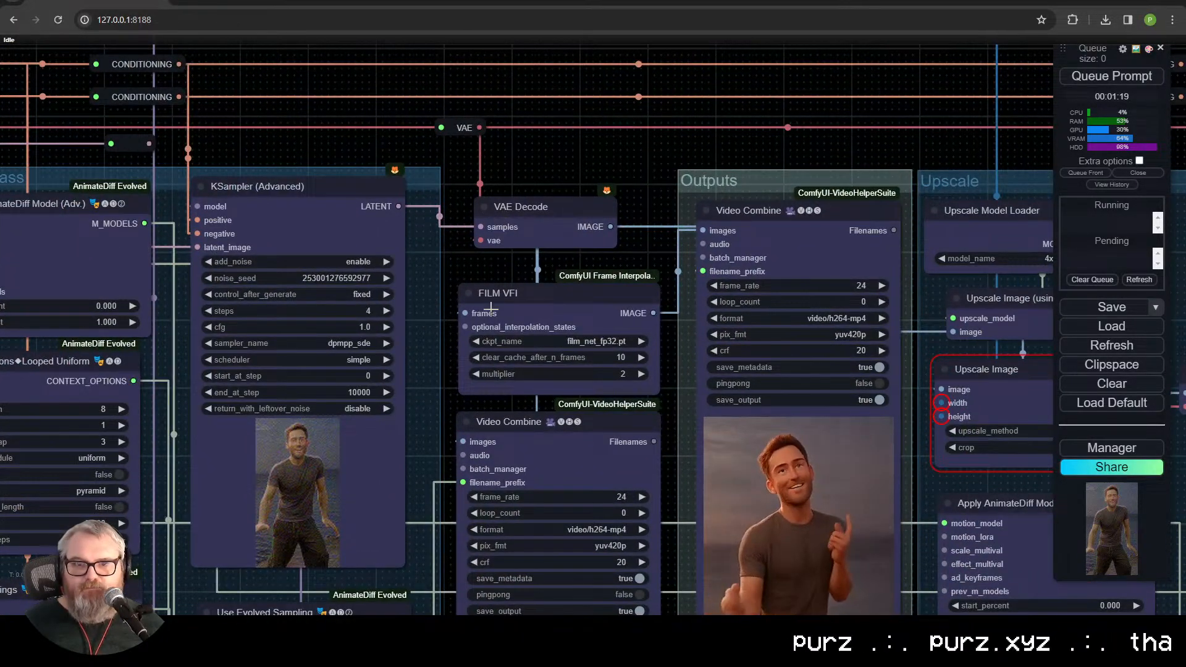
{"action": "left_click_drag", "start_coordinate": [520, 238], "coordinate": [399, 190]}
{"action": "left_click_drag", "start_coordinate": [351, 444], "coordinate": [826, 397]}
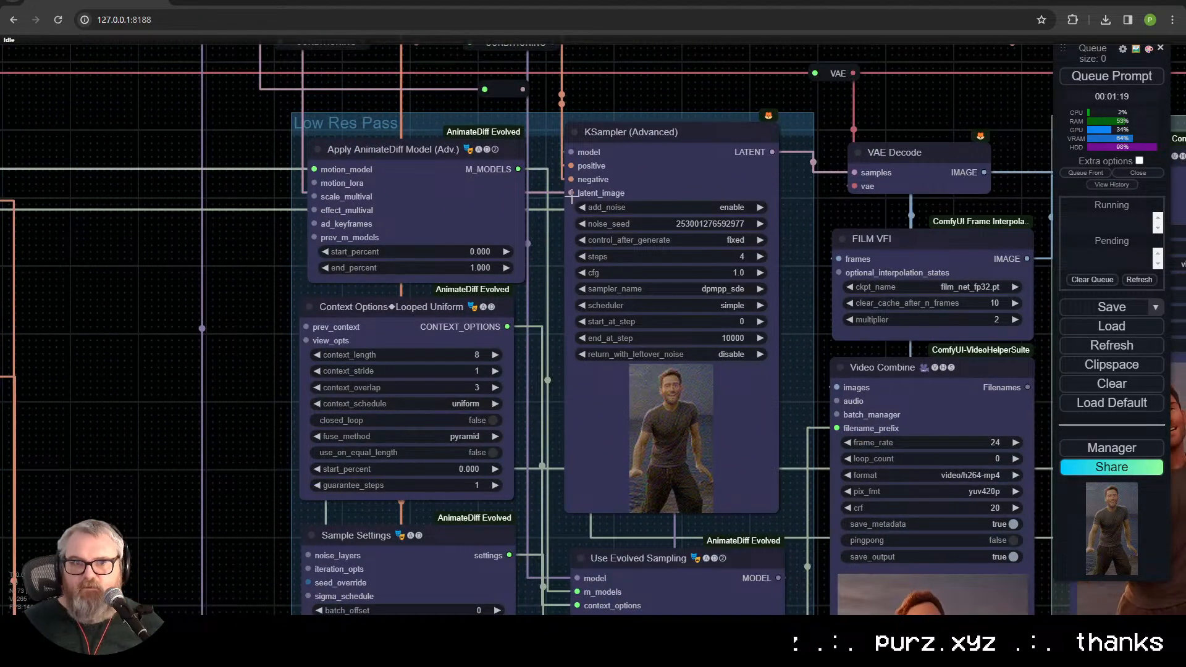
{"action": "scroll", "coordinate": [574, 193], "scroll_direction": "down", "scroll_amount": 5}
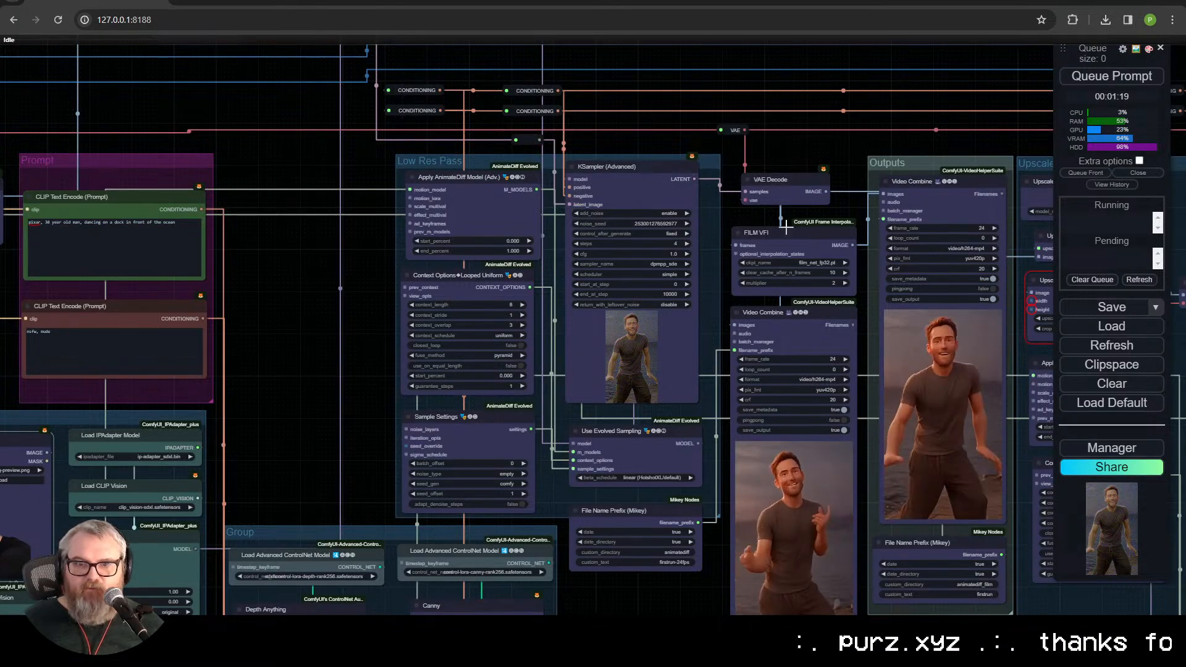
{"action": "left_click", "coordinate": [1153, 77]}
Step: Check the running generation's sampler preview alongside the source clip, IPAdapter image, ControlNets and upscale nodes
{"action": "left_click_drag", "start_coordinate": [883, 91], "coordinate": [510, 44]}
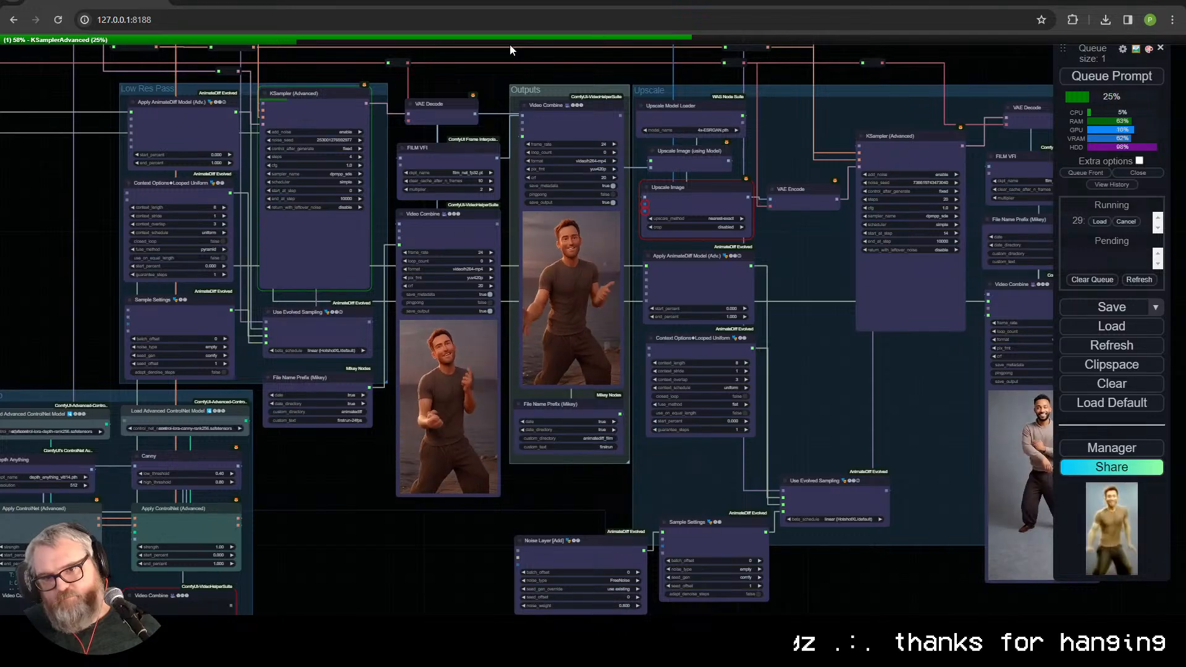
{"action": "left_click_drag", "start_coordinate": [251, 360], "coordinate": [1093, 49]}
{"action": "scroll", "coordinate": [684, 266], "scroll_direction": "up", "scroll_amount": 2}
{"action": "left_click_drag", "start_coordinate": [684, 265], "coordinate": [509, 502]}
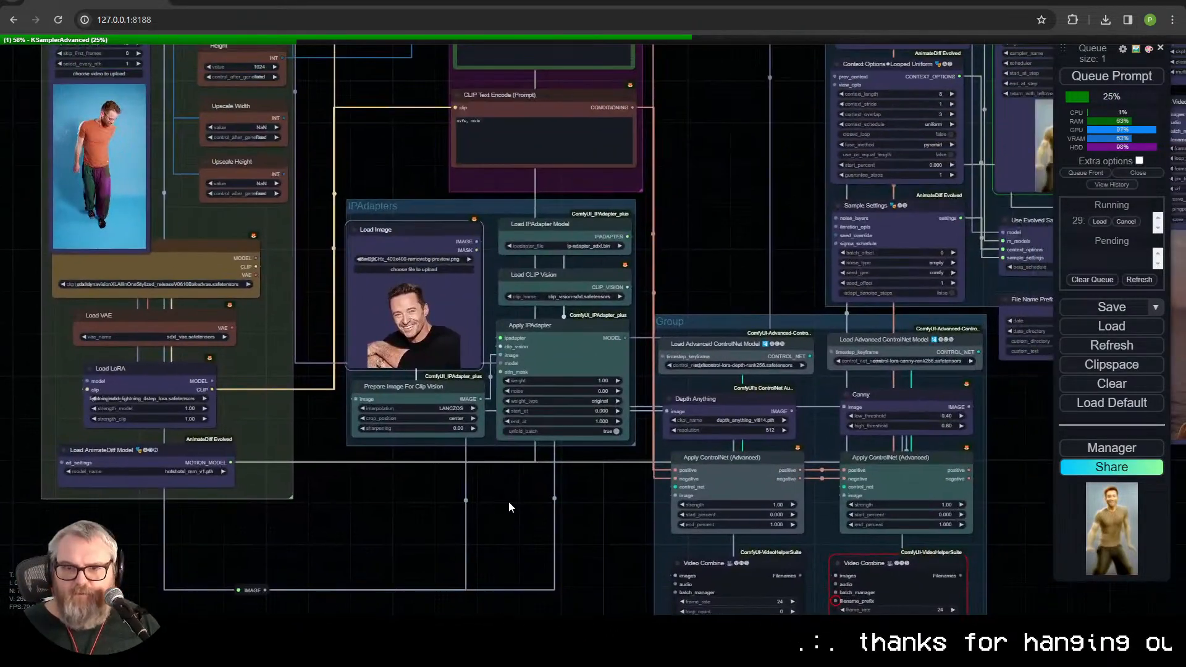
{"action": "left_click_drag", "start_coordinate": [581, 502], "coordinate": [12, 554]}
{"action": "left_click_drag", "start_coordinate": [539, 517], "coordinate": [407, 565]}
{"action": "left_click_drag", "start_coordinate": [321, 502], "coordinate": [321, 567]}
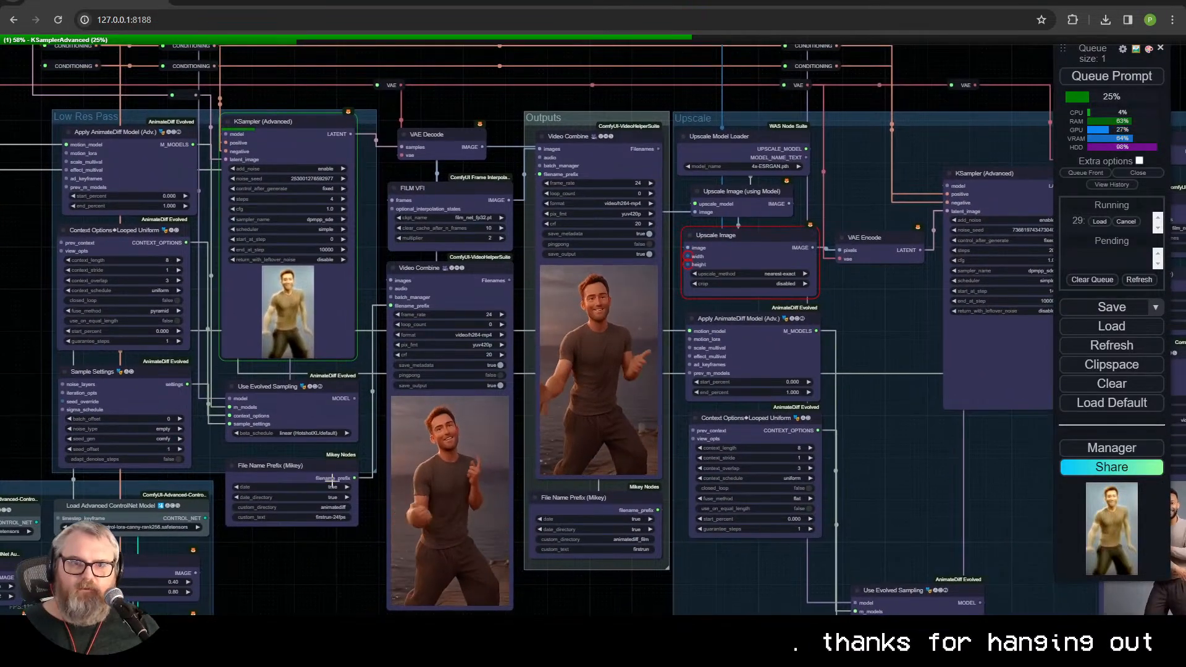
{"action": "scroll", "coordinate": [347, 378], "scroll_direction": "up", "scroll_amount": 6}
{"action": "scroll", "coordinate": [346, 378], "scroll_direction": "down", "scroll_amount": 8}
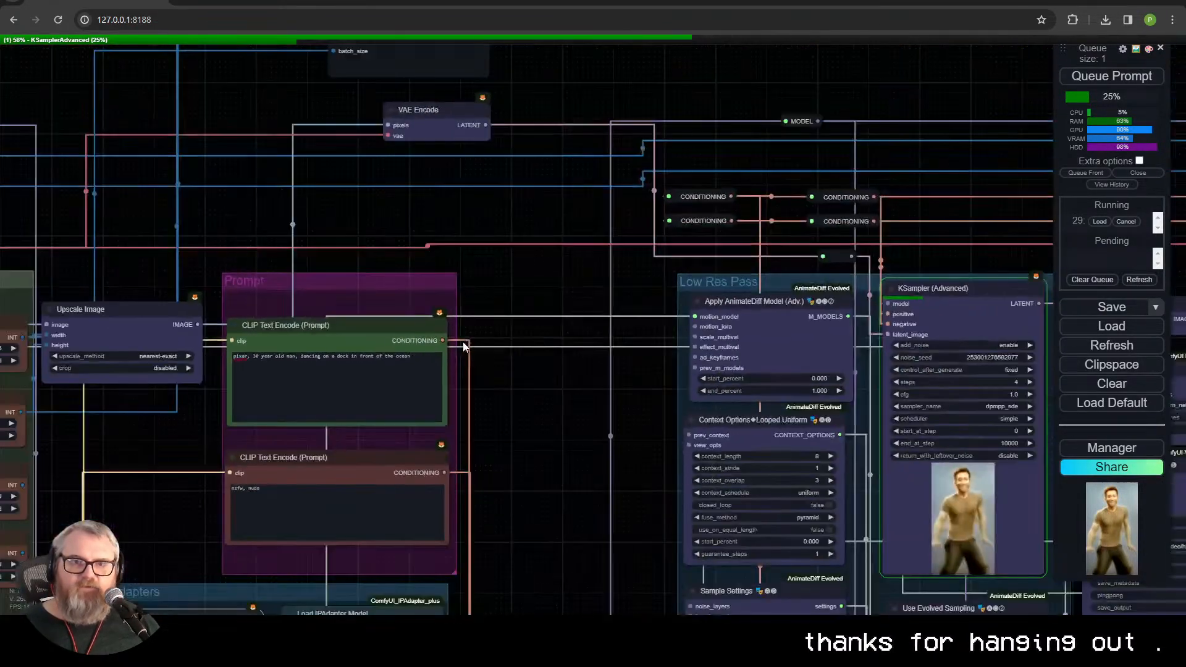
Step: Move the Load Video (Upload) node into the gap between the Prompt and Low Res Pass groups
{"action": "scroll", "coordinate": [793, 283], "scroll_direction": "up", "scroll_amount": 4}
{"action": "left_click_drag", "start_coordinate": [384, 278], "coordinate": [286, 167]}
{"action": "left_click_drag", "start_coordinate": [497, 406], "coordinate": [327, 432]}
{"action": "scroll", "coordinate": [327, 433], "scroll_direction": "up", "scroll_amount": 2}
{"action": "left_click_drag", "start_coordinate": [386, 590], "coordinate": [410, 562]}
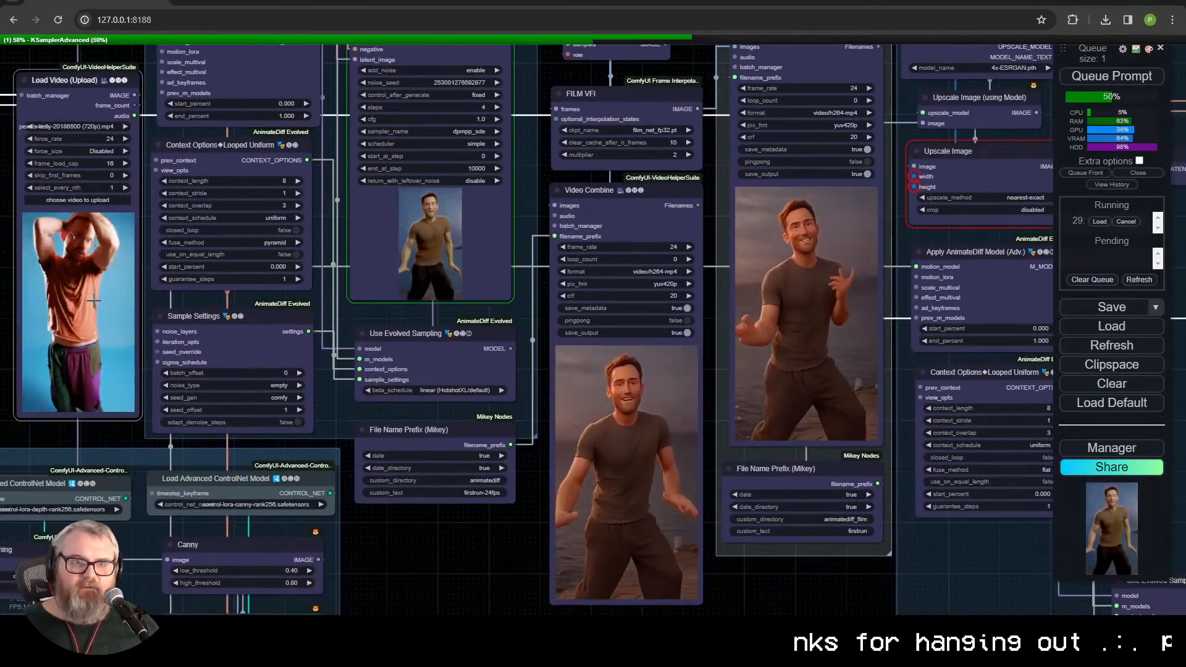
Step: Examine the KSampler preview and the new low-res Video Combine result up close
{"action": "scroll", "coordinate": [462, 279], "scroll_direction": "up", "scroll_amount": 1}
{"action": "scroll", "coordinate": [462, 279], "scroll_direction": "up", "scroll_amount": 4}
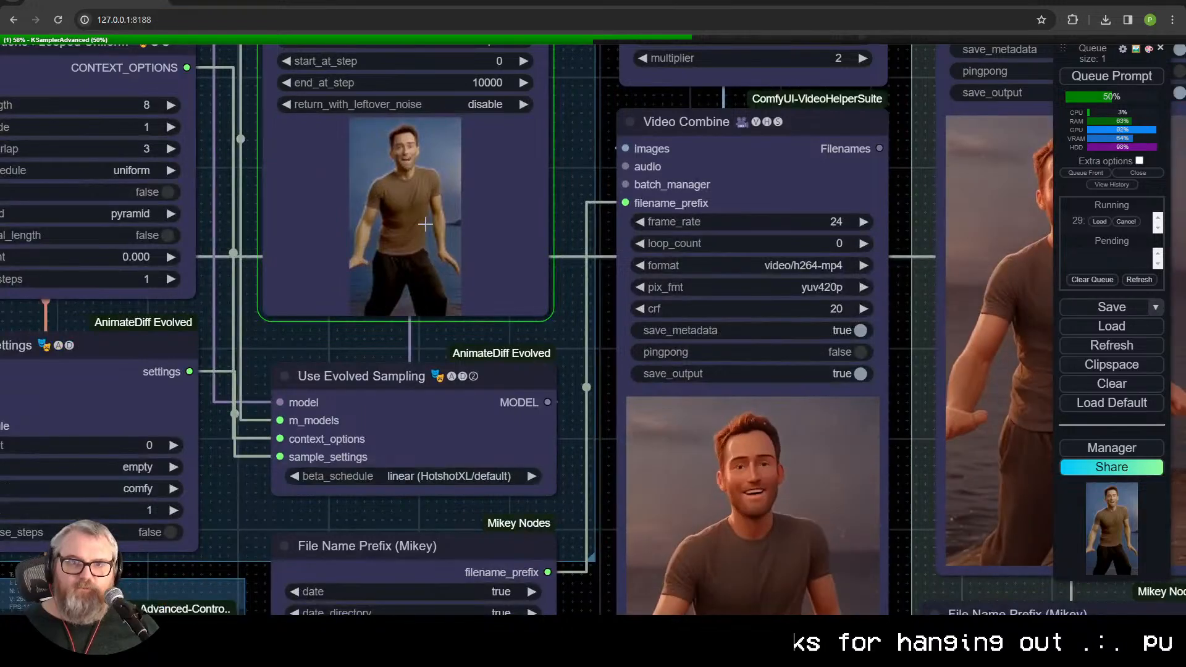
{"action": "scroll", "coordinate": [489, 457], "scroll_direction": "down", "scroll_amount": 10}
{"action": "scroll", "coordinate": [488, 451], "scroll_direction": "up", "scroll_amount": 3}
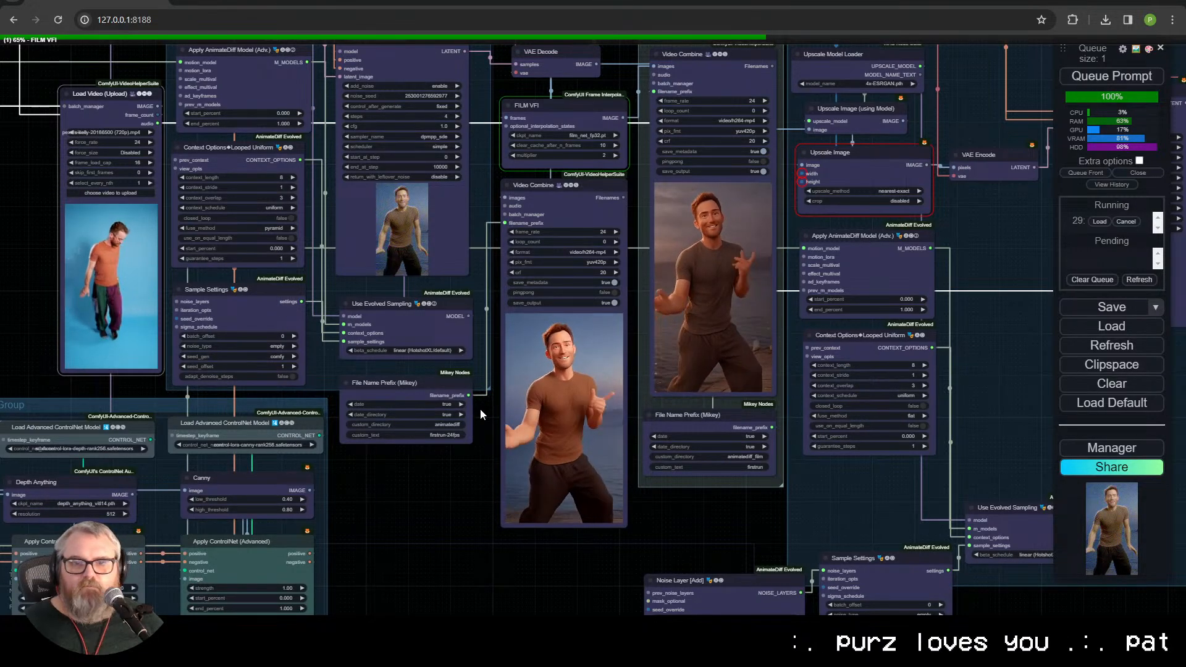
{"action": "scroll", "coordinate": [615, 469], "scroll_direction": "up", "scroll_amount": 10}
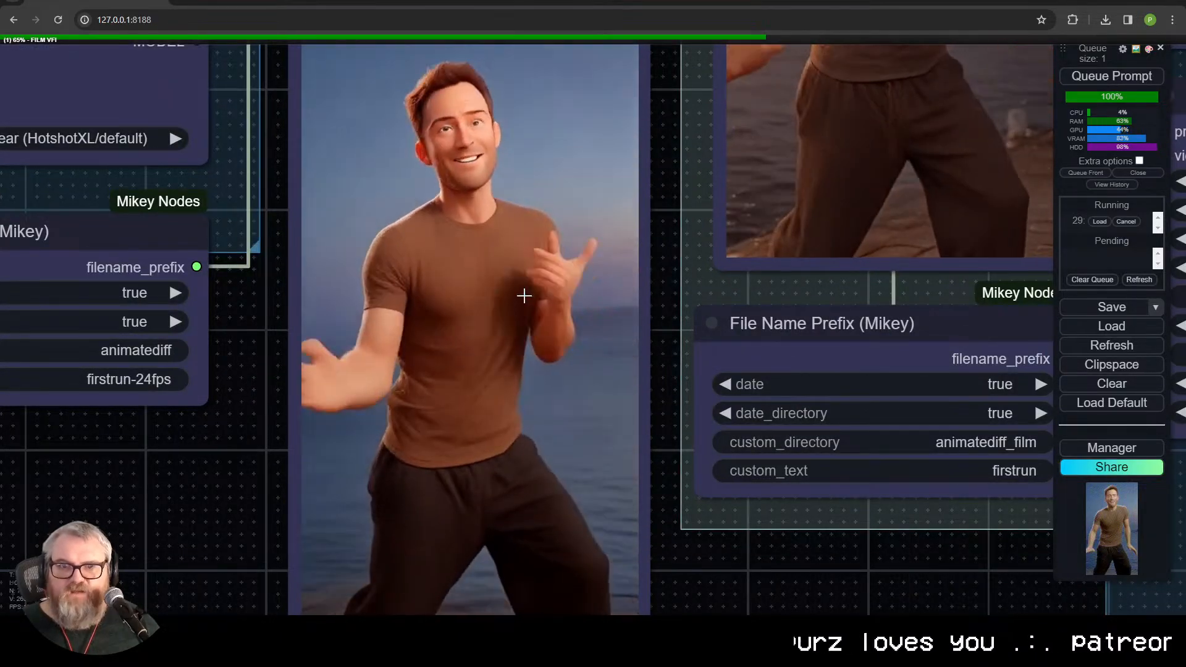
{"action": "scroll", "coordinate": [531, 321], "scroll_direction": "down", "scroll_amount": 8}
{"action": "scroll", "coordinate": [544, 401], "scroll_direction": "down", "scroll_amount": 6}
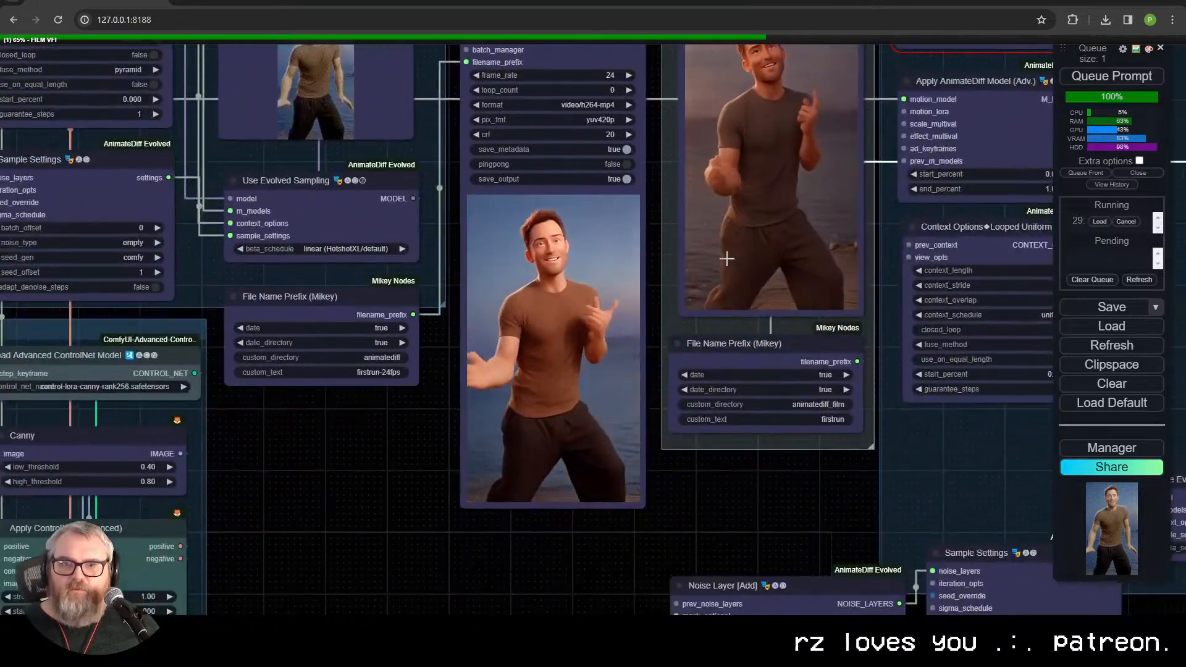
Step: Compare the new low-res result with the source clip and the interpolated video in the Outputs group
{"action": "scroll", "coordinate": [559, 357], "scroll_direction": "up", "scroll_amount": 13}
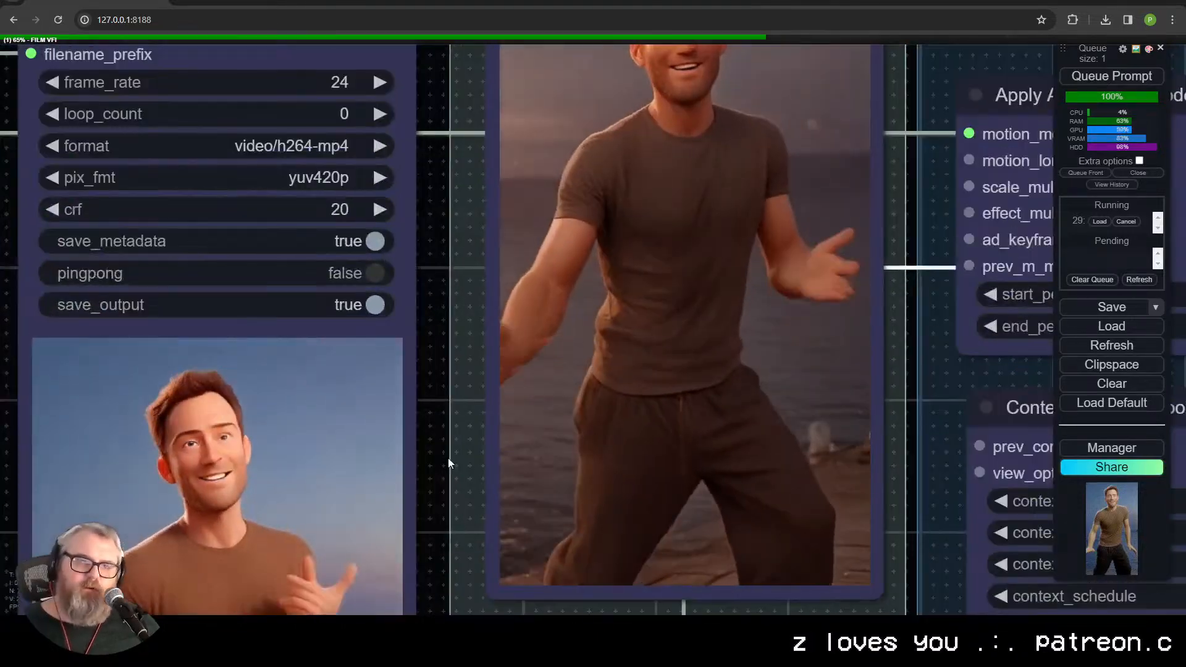
{"action": "scroll", "coordinate": [575, 443], "scroll_direction": "down", "scroll_amount": 4}
{"action": "left_click_drag", "start_coordinate": [490, 487], "coordinate": [690, 336]}
{"action": "scroll", "coordinate": [690, 337], "scroll_direction": "down", "scroll_amount": 9}
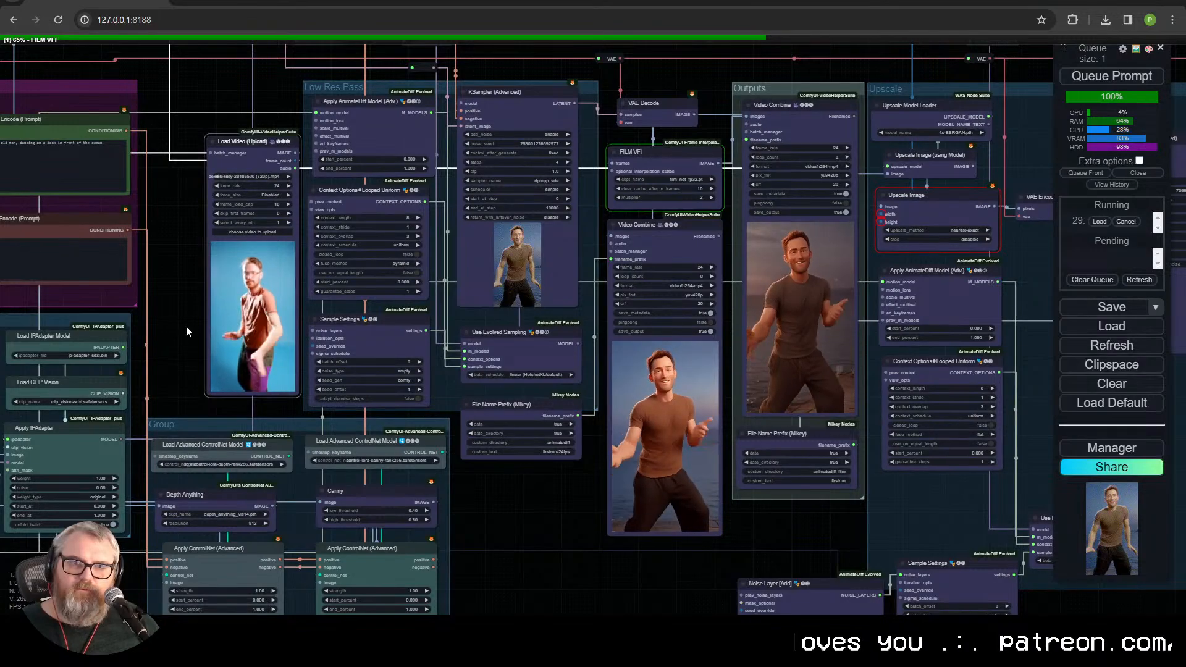
{"action": "left_click_drag", "start_coordinate": [769, 518], "coordinate": [464, 611]}
{"action": "scroll", "coordinate": [482, 435], "scroll_direction": "up", "scroll_amount": 5}
{"action": "scroll", "coordinate": [543, 344], "scroll_direction": "up", "scroll_amount": 4}
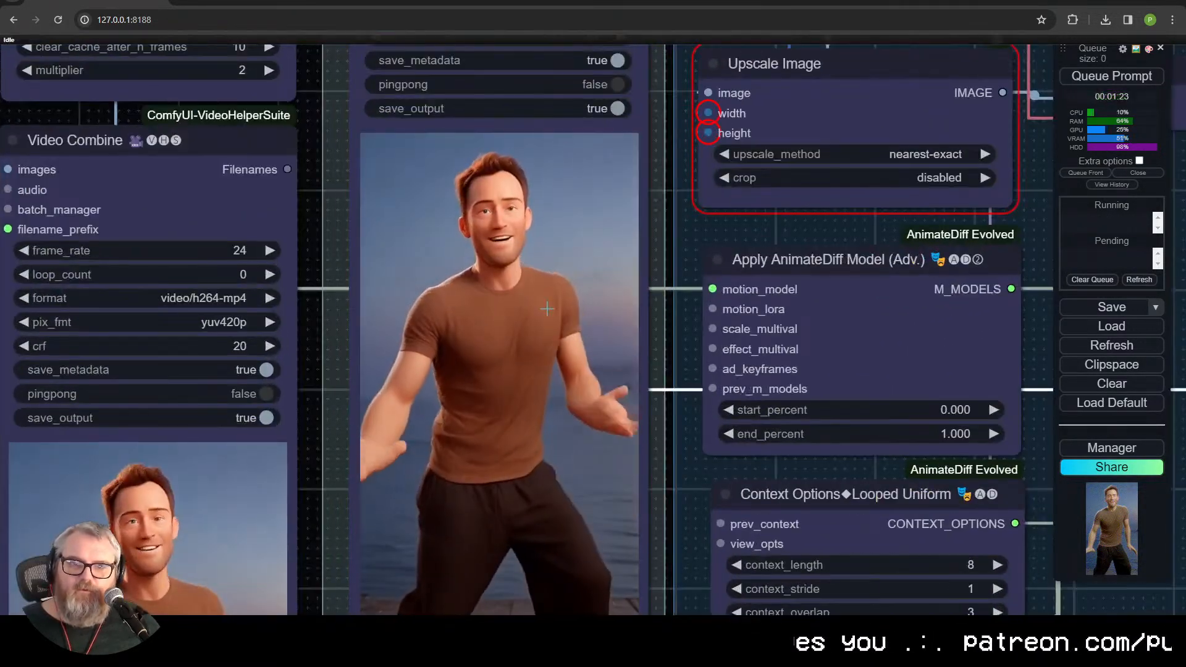
Step: Switch the IPAdapter Load Image node back to the neon-lit pink and blue interior picture
{"action": "scroll", "coordinate": [543, 346], "scroll_direction": "down", "scroll_amount": 12}
{"action": "left_click_drag", "start_coordinate": [486, 346], "coordinate": [778, 207]}
{"action": "scroll", "coordinate": [780, 232], "scroll_direction": "up", "scroll_amount": 5}
{"action": "left_click_drag", "start_coordinate": [427, 414], "coordinate": [765, 390]}
{"action": "scroll", "coordinate": [765, 389], "scroll_direction": "up", "scroll_amount": 6}
{"action": "left_click_drag", "start_coordinate": [765, 316], "coordinate": [947, 445]}
{"action": "scroll", "coordinate": [556, 387], "scroll_direction": "down", "scroll_amount": 3}
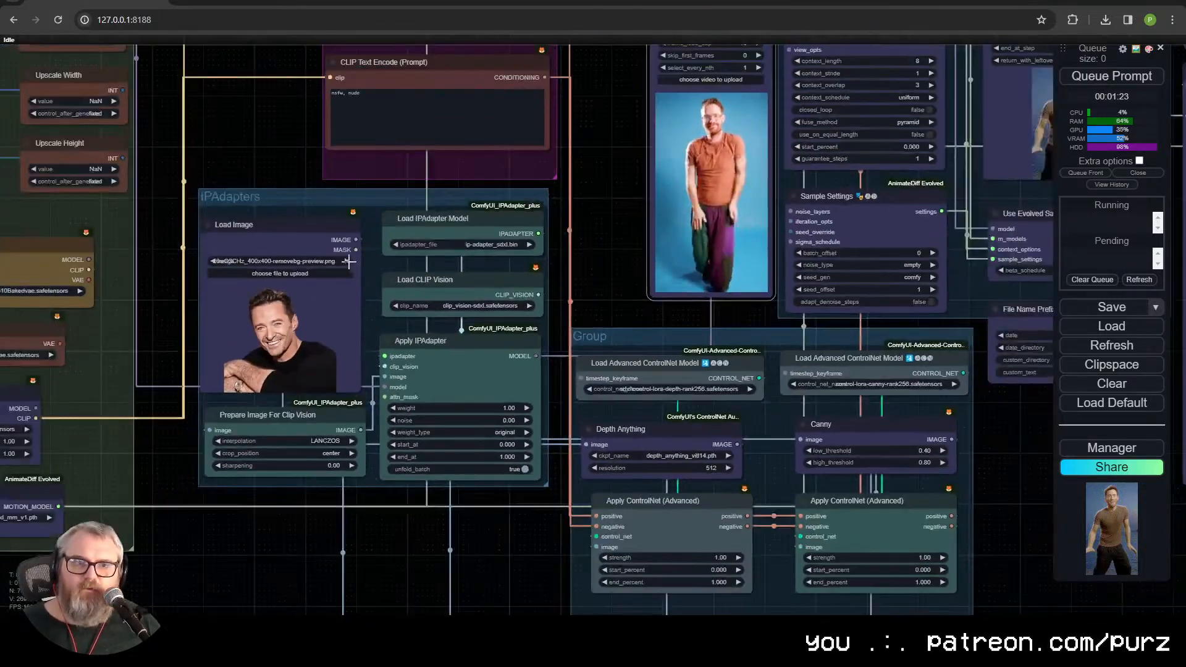
{"action": "left_click", "coordinate": [214, 260]}
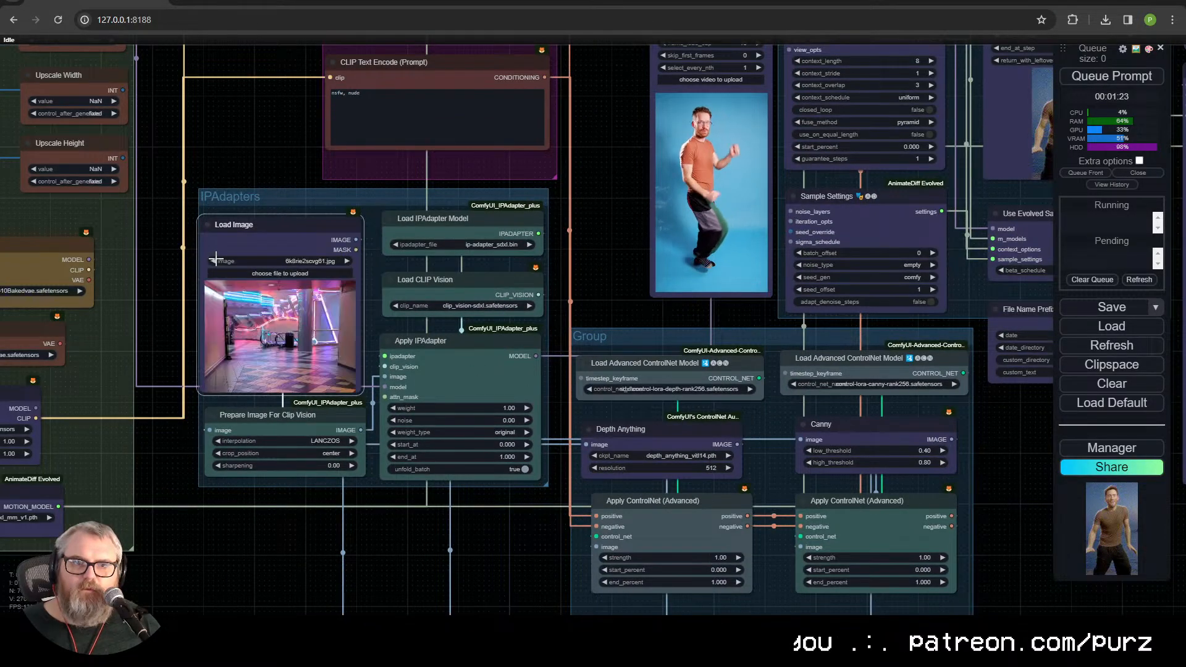
Step: Switch the IPAdapter Load Image node to the Elon Musk portrait picture
{"action": "left_click", "coordinate": [215, 261]}
{"action": "left_click", "coordinate": [215, 260]}
{"action": "left_click", "coordinate": [214, 260]}
{"action": "left_click", "coordinate": [214, 260]}
{"action": "left_click", "coordinate": [214, 260]}
{"action": "left_click", "coordinate": [214, 260]}
{"action": "left_click", "coordinate": [215, 260]}
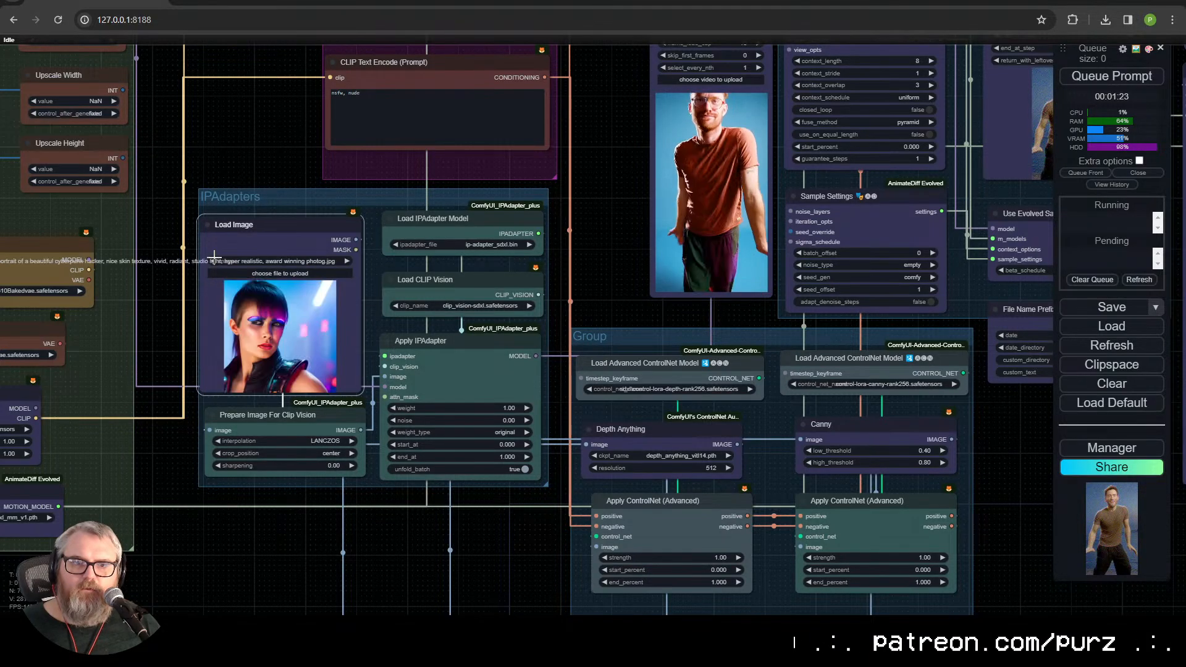
{"action": "left_click", "coordinate": [347, 261]}
{"action": "left_click", "coordinate": [347, 261]}
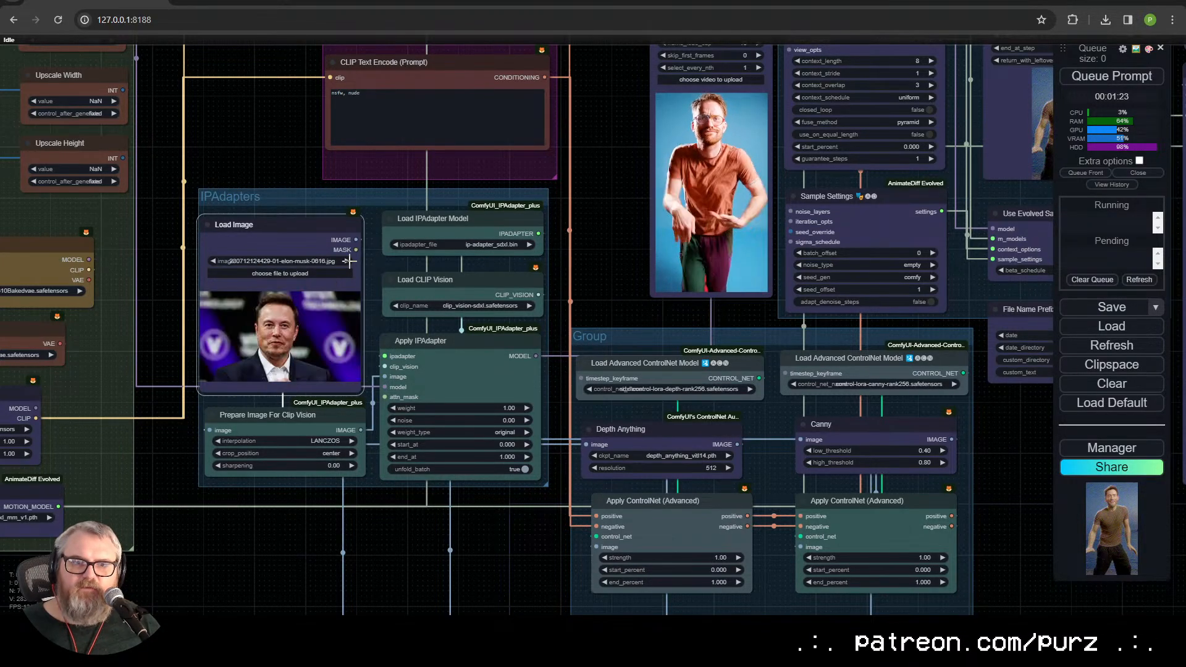
Step: Replace the positive prompt with "elon musk, disco dancing at a dirty dive bar"
{"action": "left_click", "coordinate": [403, 131]}
{"action": "left_click_drag", "start_coordinate": [244, 122], "coordinate": [248, 410]}
{"action": "left_click", "coordinate": [425, 296]}
{"action": "type", "text": "elon "}
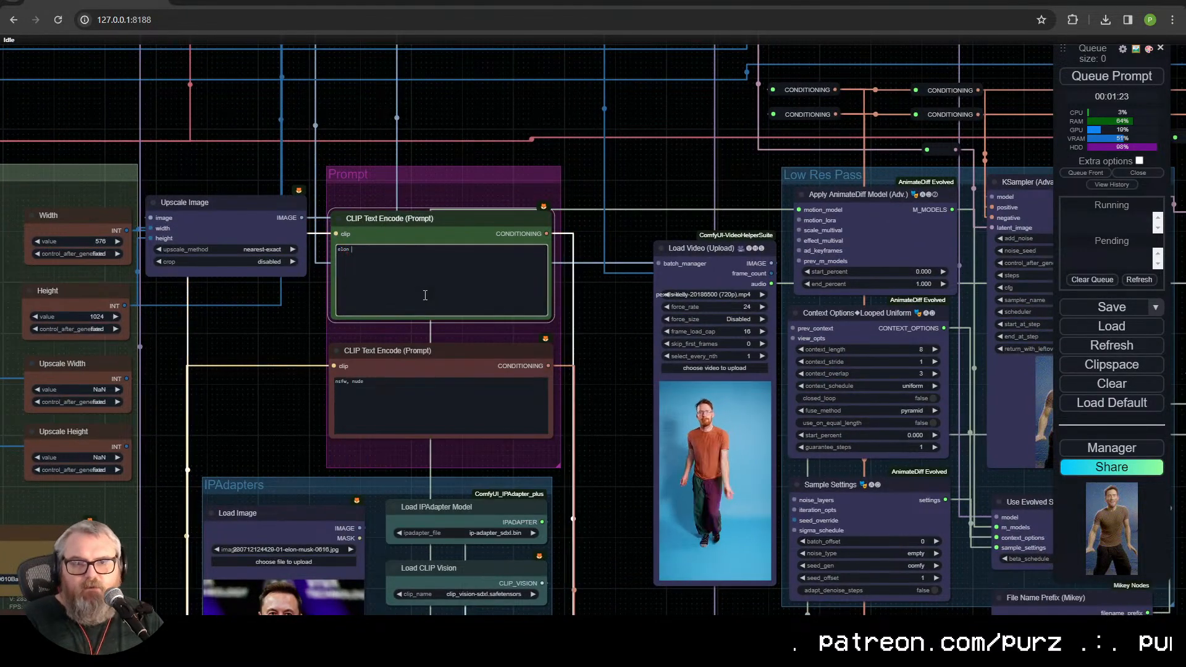
{"action": "type", "text": "musk at a dirty dive bar, d"}
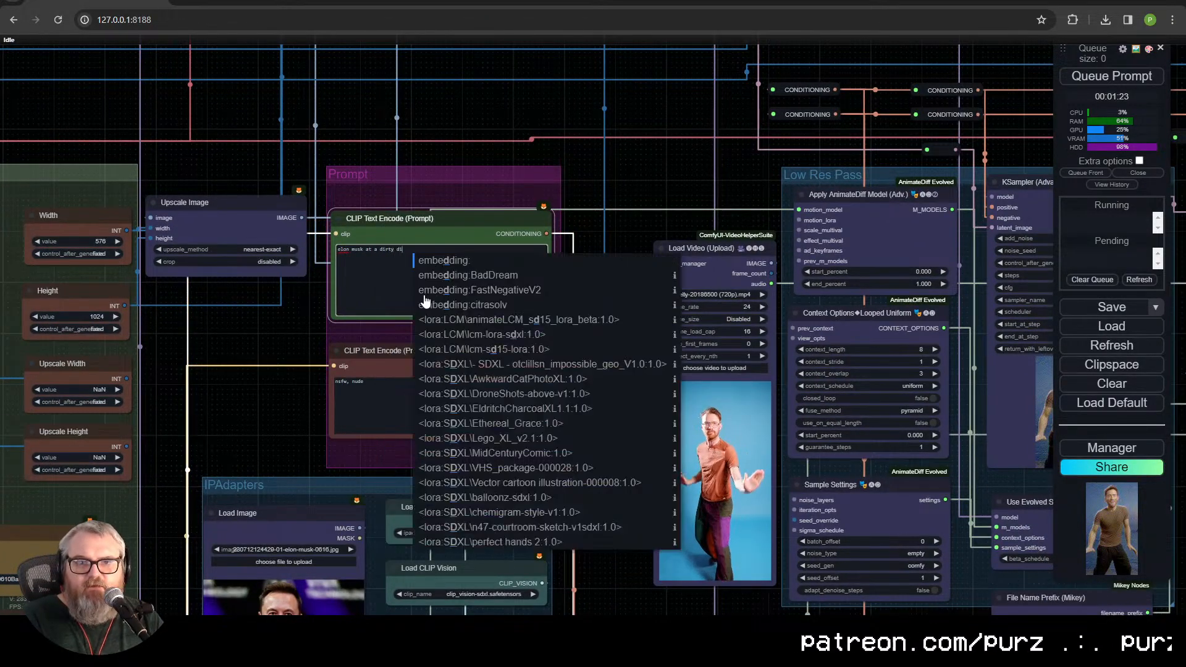
{"action": "key", "text": "BackSpace"}
{"action": "key", "text": "BackSpace"}
{"action": "key", "text": "BackSpace"}
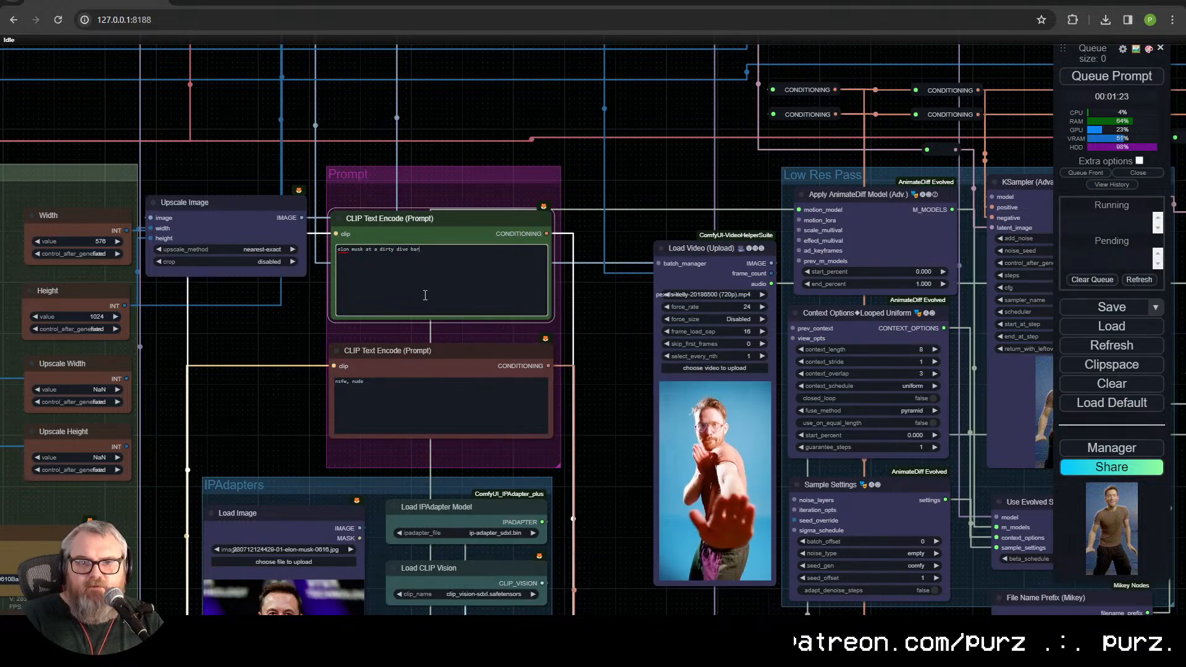
{"action": "type", "text": ", disco dancing"}
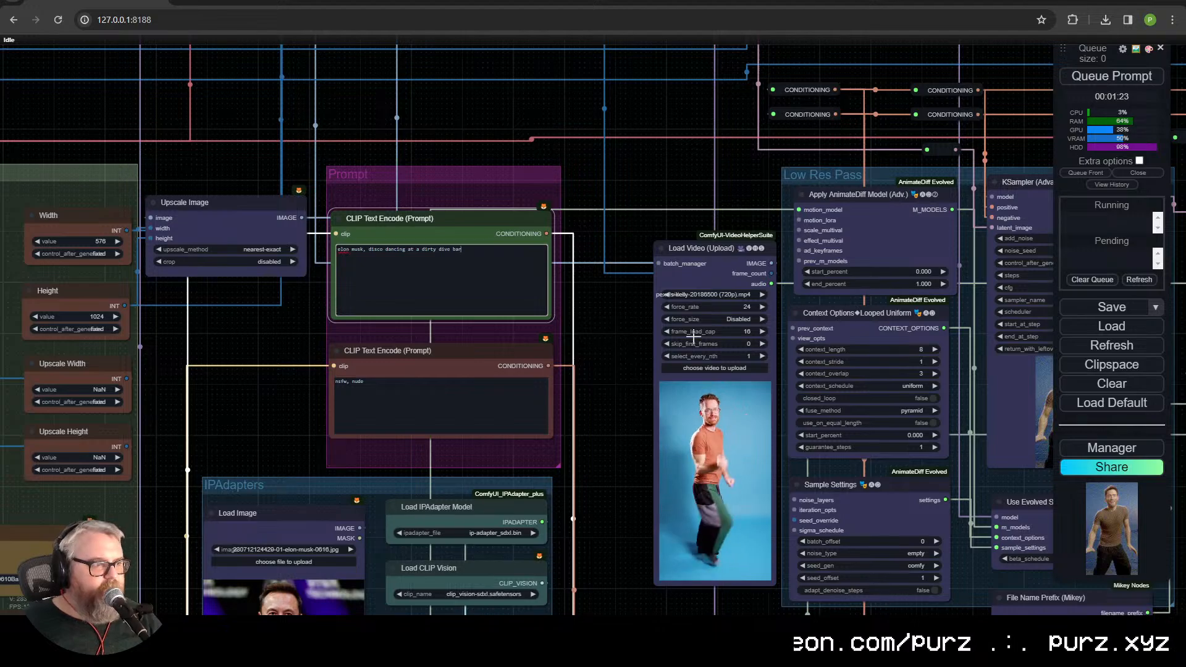
{"action": "scroll", "coordinate": [690, 330], "scroll_direction": "up", "scroll_amount": 3}
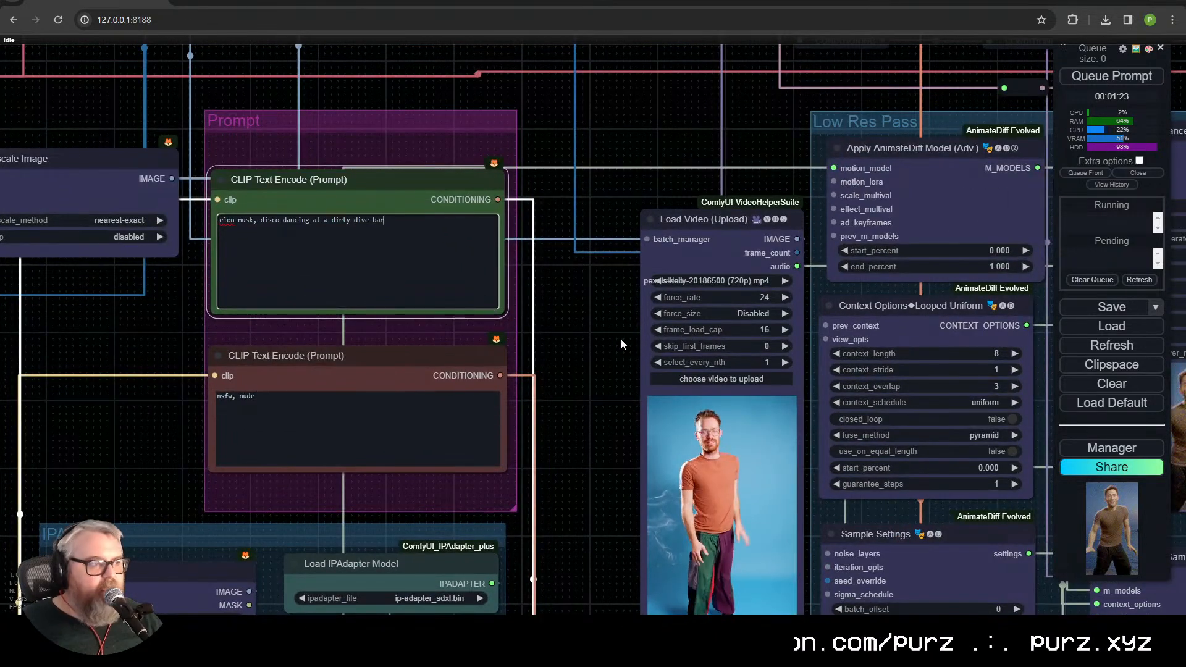
{"action": "left_click", "coordinate": [591, 320]}
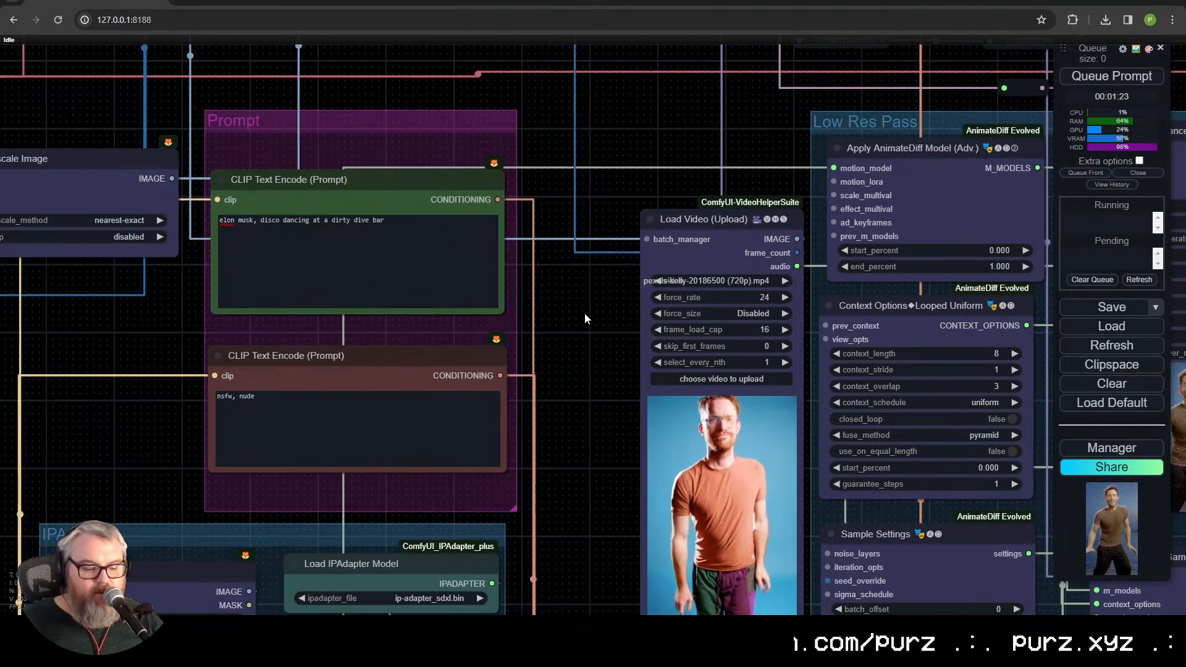
Step: Open the purzbeats GitHub profile in a new tab and go to its purz-comfyui-workflows repository
{"action": "key", "text": "ctrl+t"}
{"action": "type", "text": "github.com/"}
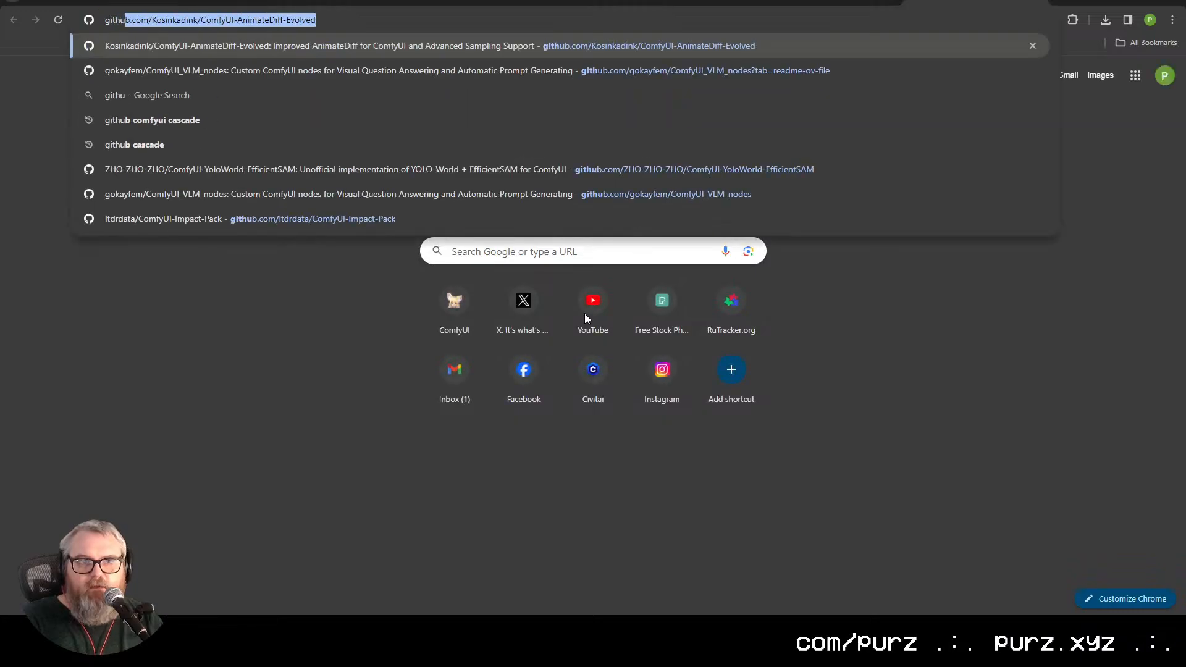
{"action": "type", "text": "purz"}
{"action": "key", "text": "Return"}
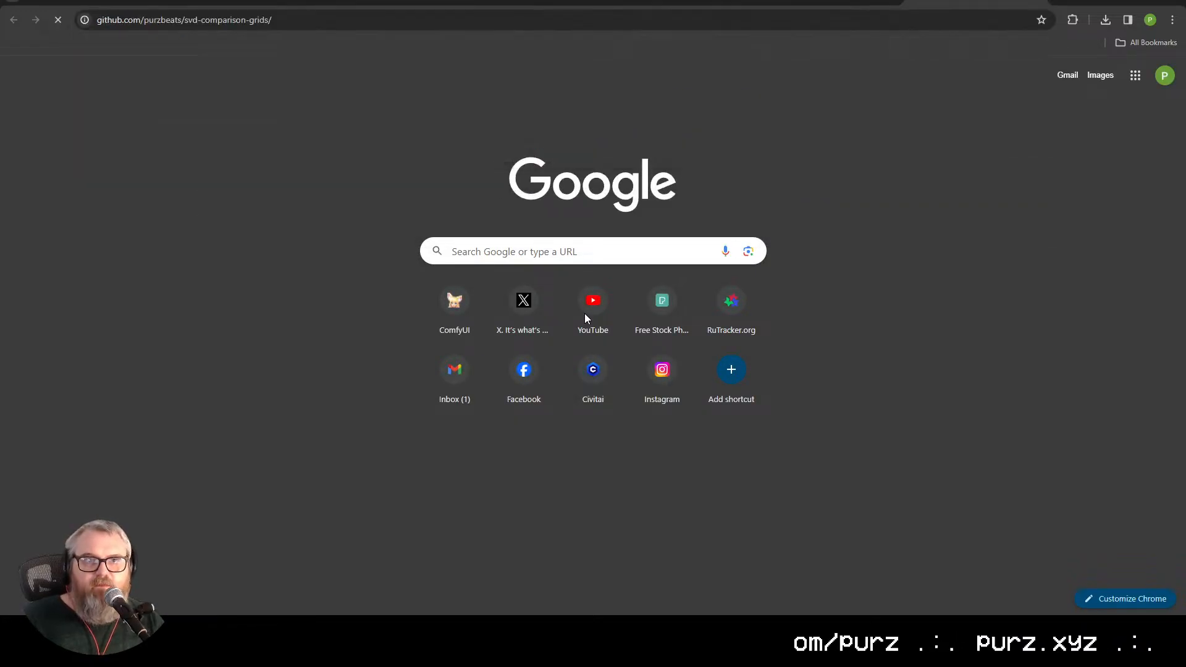
{"action": "left_click_drag", "start_coordinate": [184, 25], "coordinate": [278, 21]}
{"action": "key", "text": "BackSpace"}
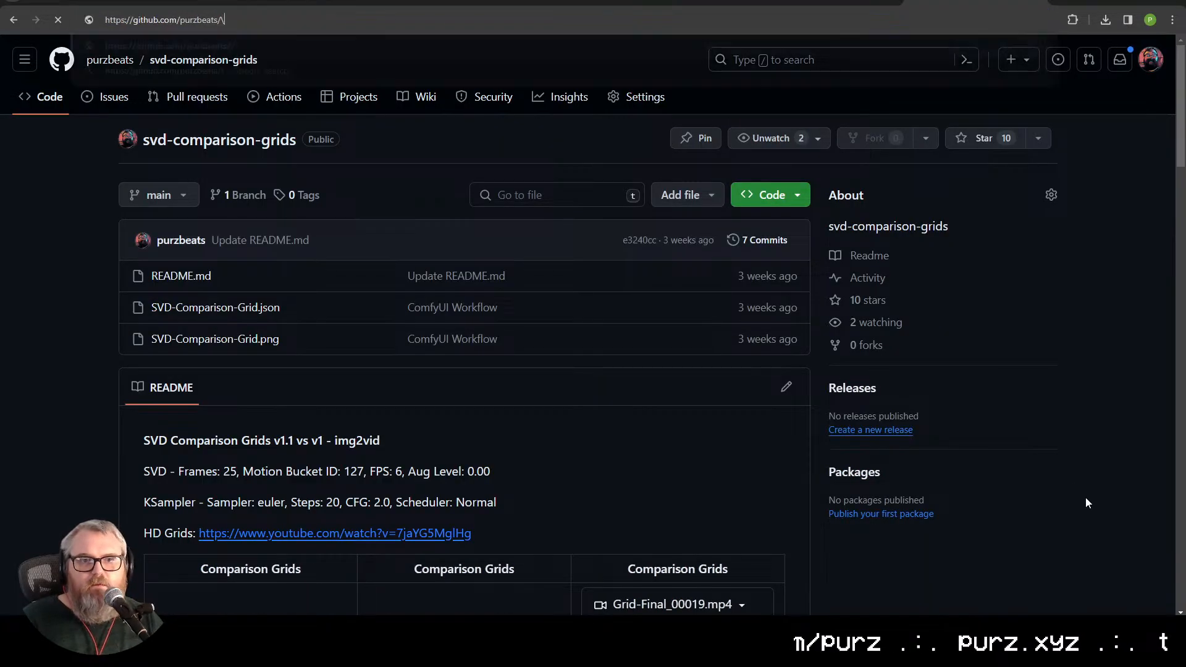
{"action": "key", "text": "Return"}
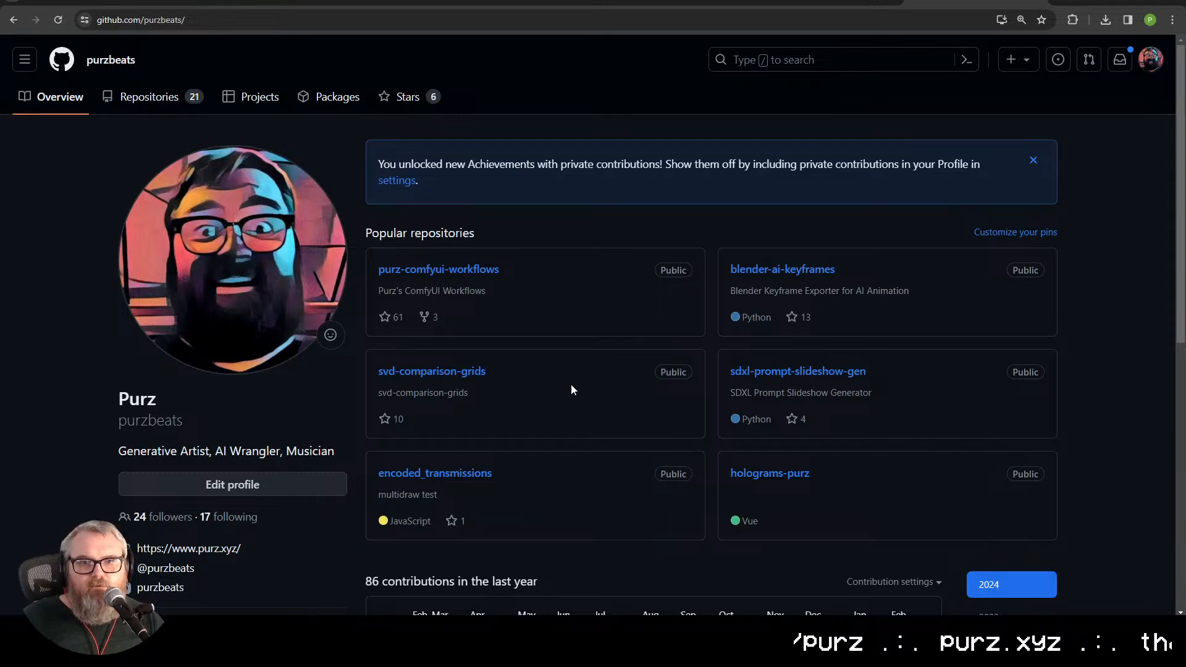
{"action": "left_click", "coordinate": [234, 23]}
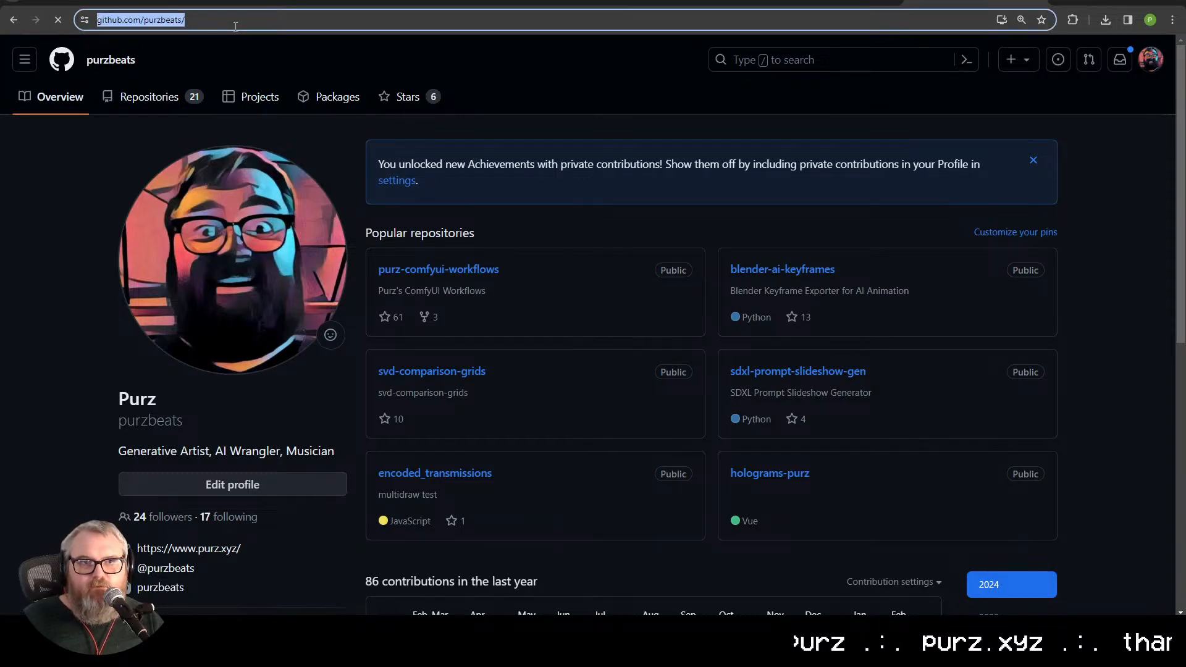
{"action": "key", "text": "alt+Tab"}
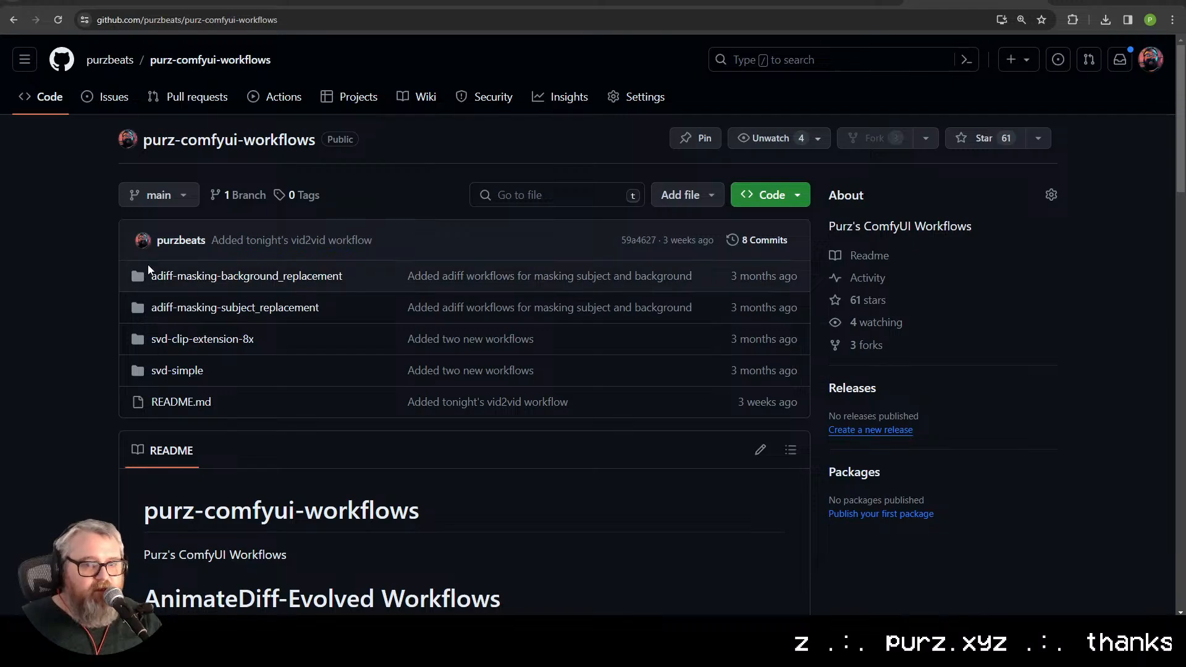
Step: View the purz.xyz home page in a new tab and close that tab
{"action": "key", "text": "ctrl+t"}
{"action": "type", "text": "purz.xyz/"}
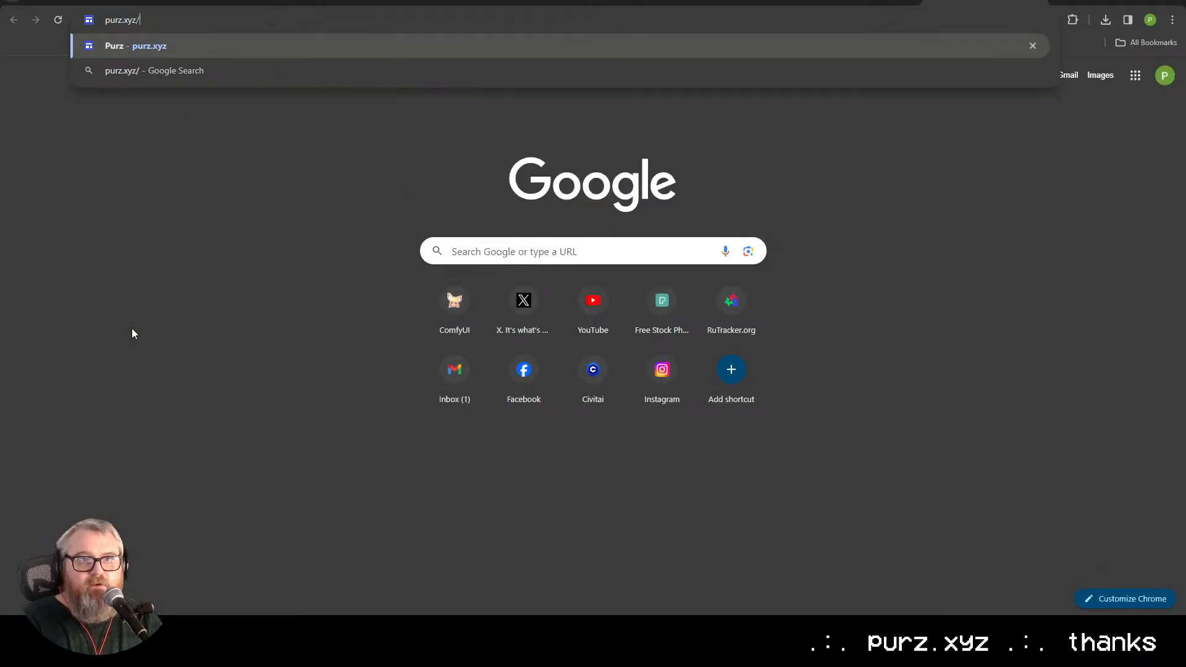
{"action": "key", "text": "Return"}
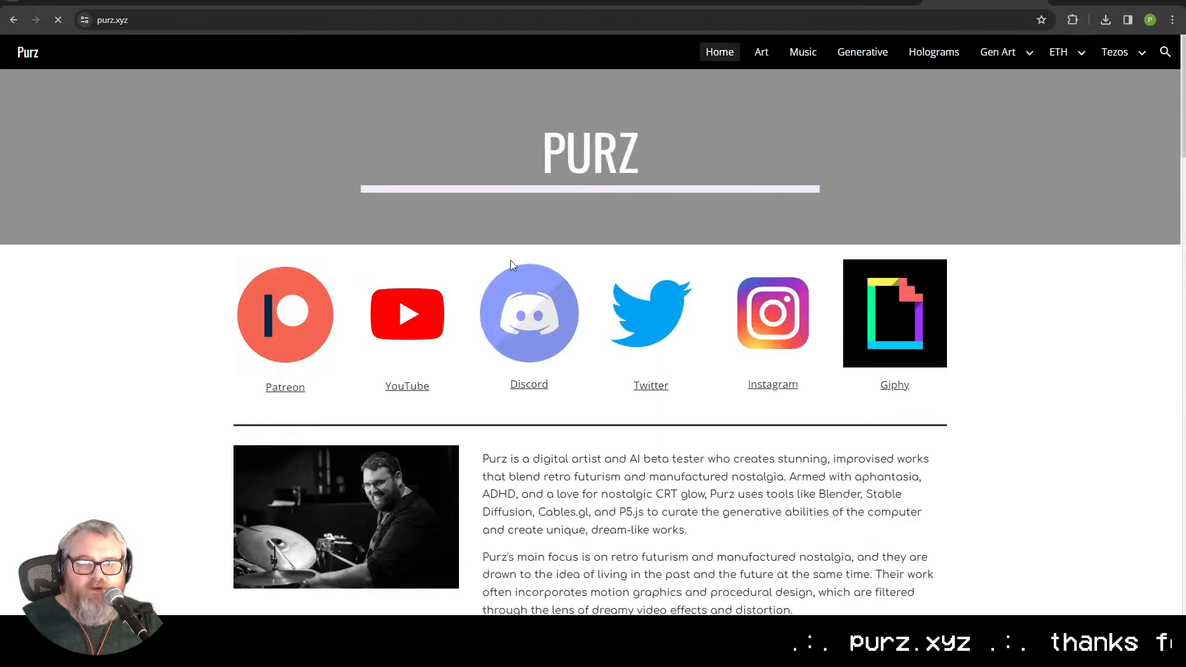
{"action": "key", "text": "ctrl+l"}
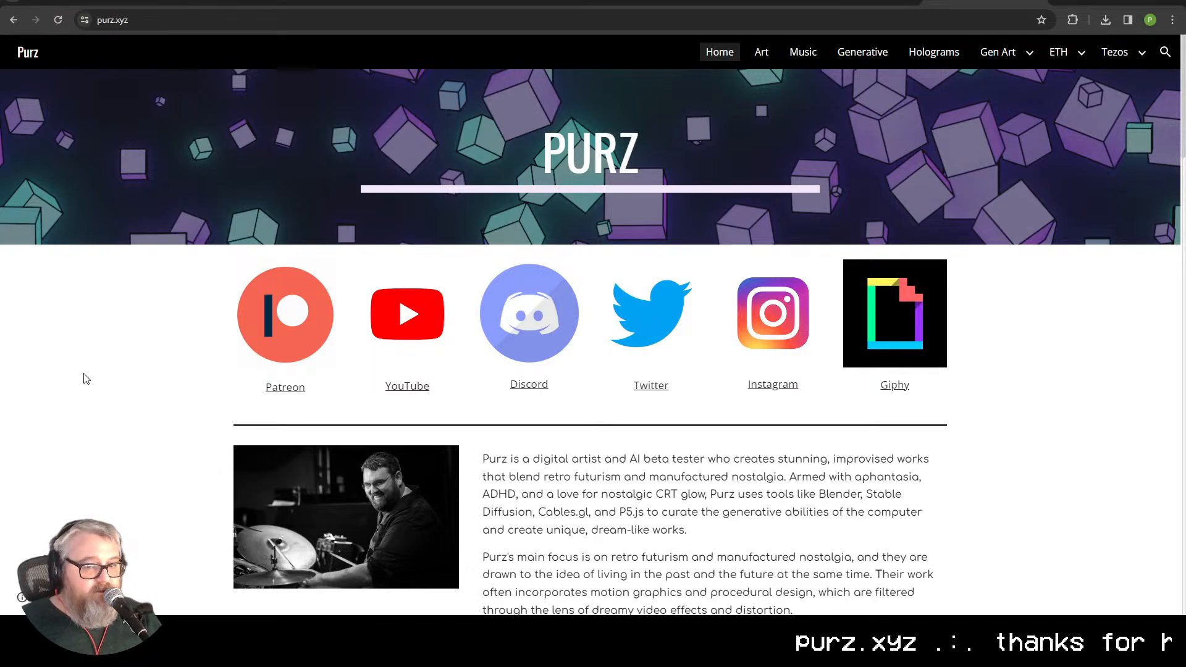
{"action": "key", "text": "ctrl+w"}
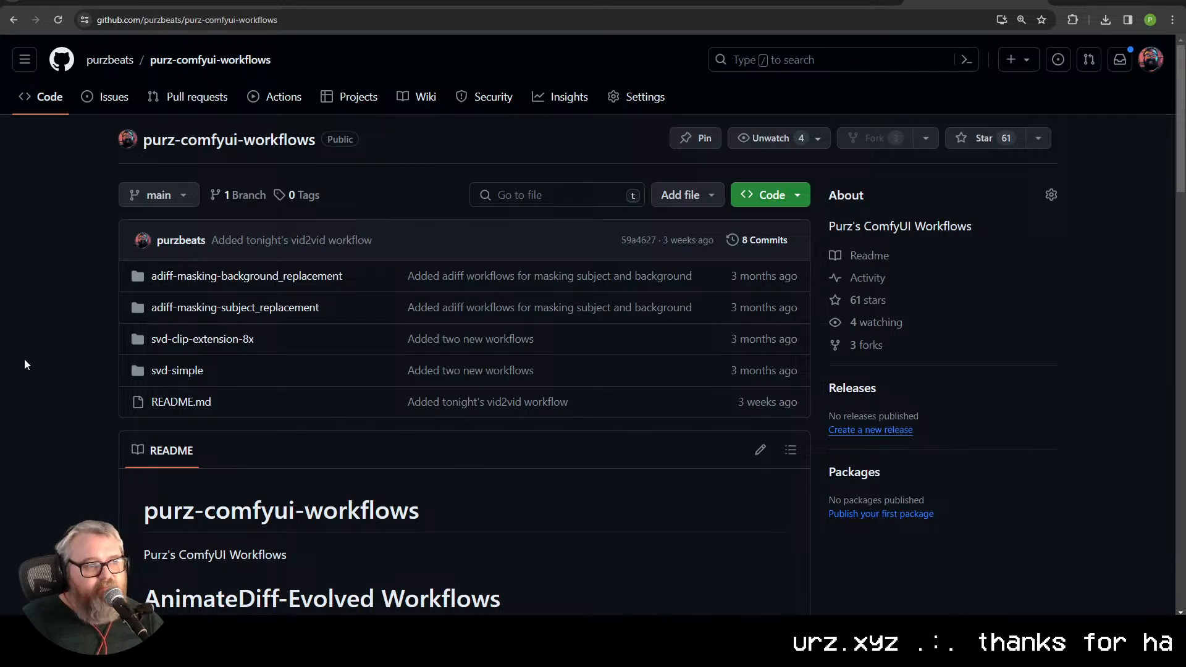
Step: Close the GitHub, Google image search and Hugging Face tabs to return to the ComfyUI workflow
{"action": "key", "text": "ctrl+w"}
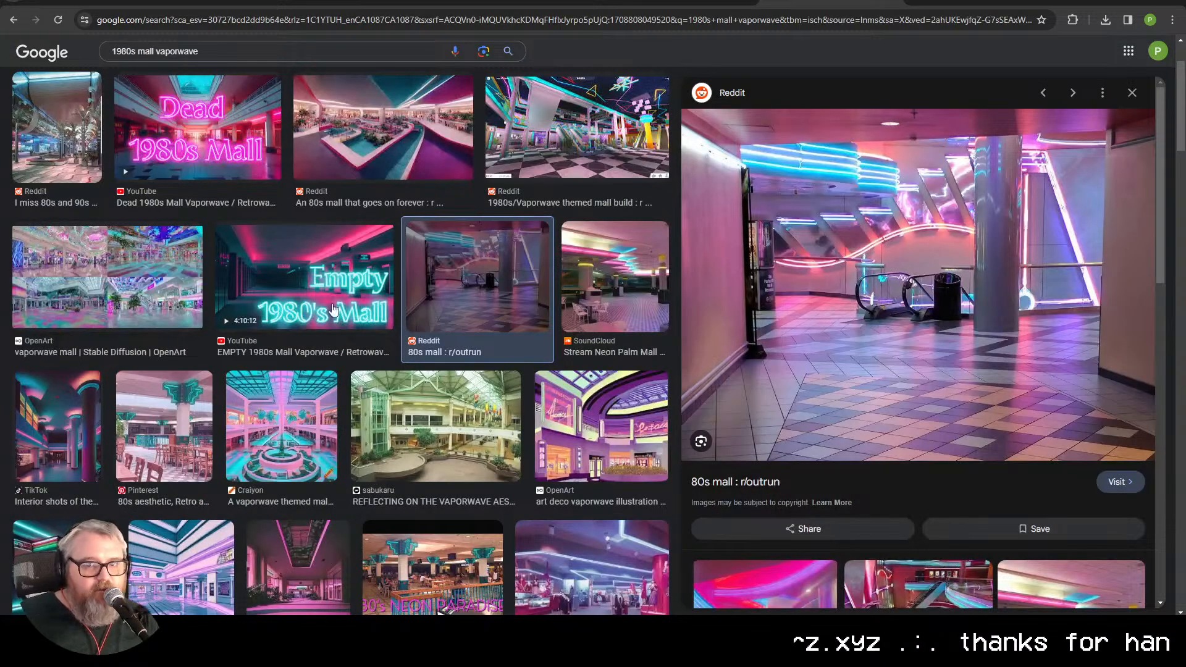
{"action": "key", "text": "ctrl+w"}
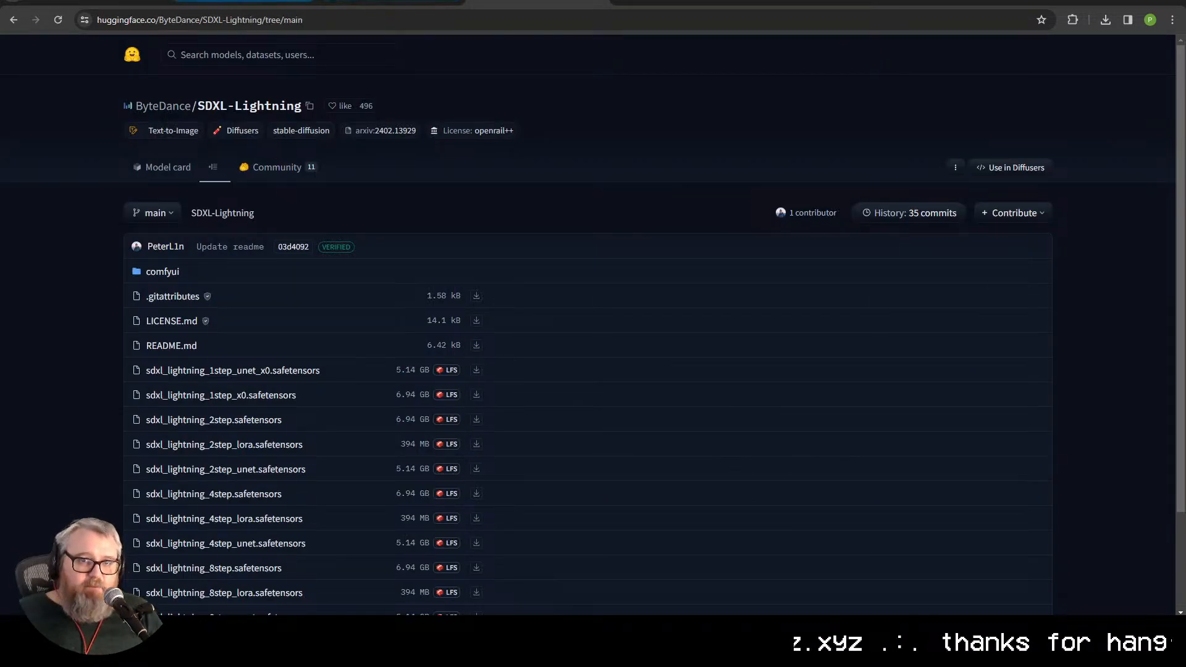
{"action": "key", "text": "ctrl+w"}
{"action": "key", "text": "ctrl+w"}
Step: Look over the Low Res Pass, Outputs and Upscale groups and their video previews
{"action": "left_click_drag", "start_coordinate": [516, 440], "coordinate": [194, 354]}
{"action": "scroll", "coordinate": [296, 378], "scroll_direction": "down", "scroll_amount": 3}
{"action": "left_click_drag", "start_coordinate": [340, 377], "coordinate": [62, 272]}
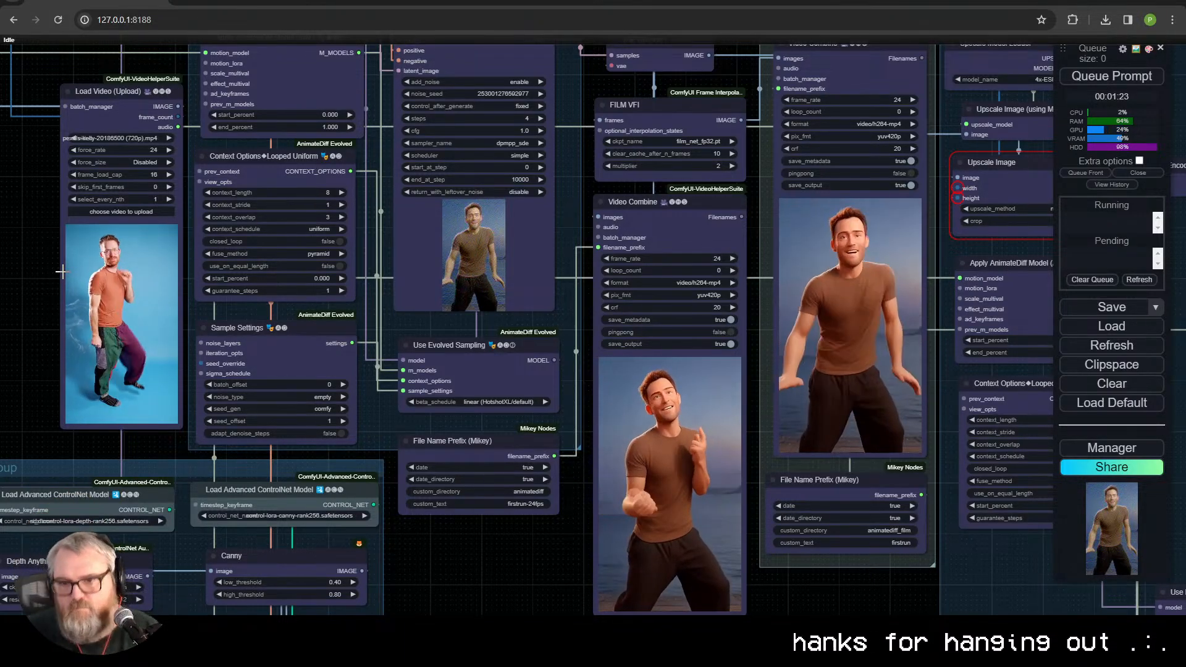
{"action": "scroll", "coordinate": [474, 576], "scroll_direction": "down", "scroll_amount": 5}
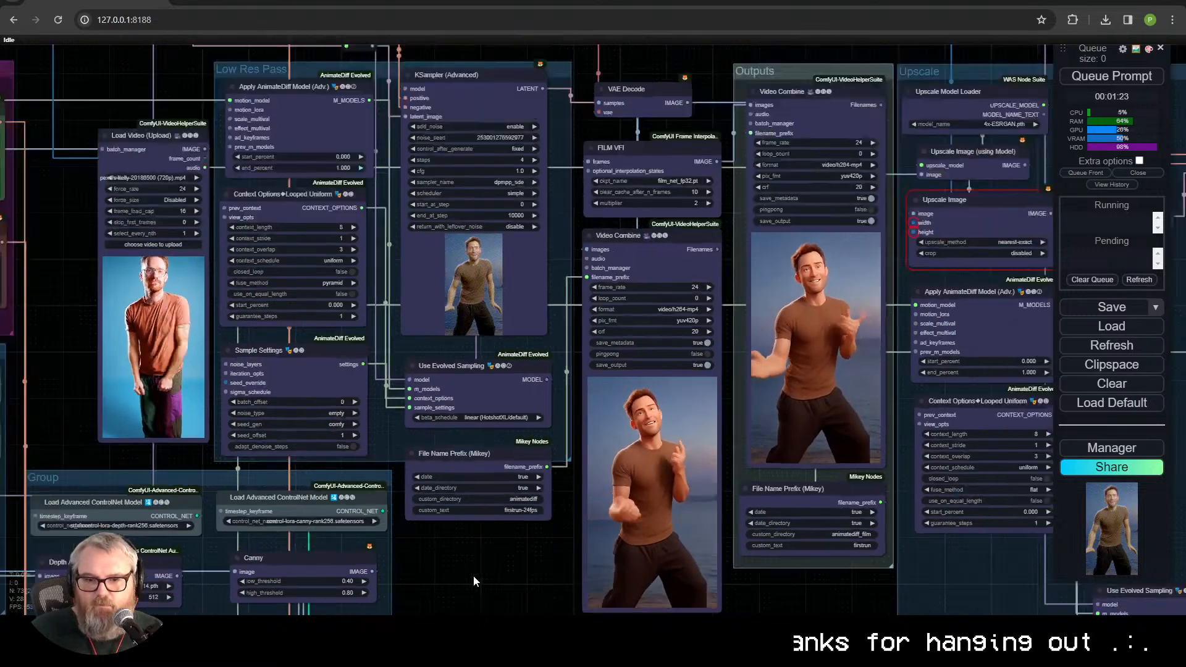
{"action": "scroll", "coordinate": [347, 532], "scroll_direction": "up", "scroll_amount": 2}
{"action": "left_click_drag", "start_coordinate": [359, 537], "coordinate": [1, 437]}
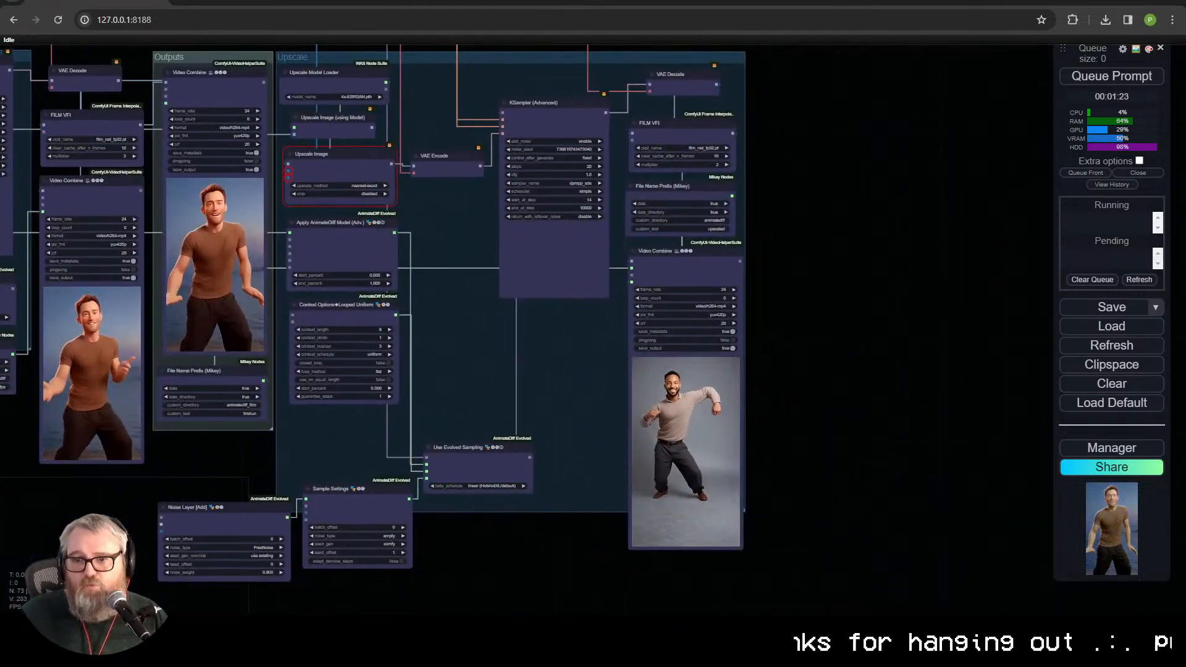
{"action": "left_click_drag", "start_coordinate": [98, 496], "coordinate": [530, 494]}
{"action": "scroll", "coordinate": [621, 501], "scroll_direction": "up", "scroll_amount": 6}
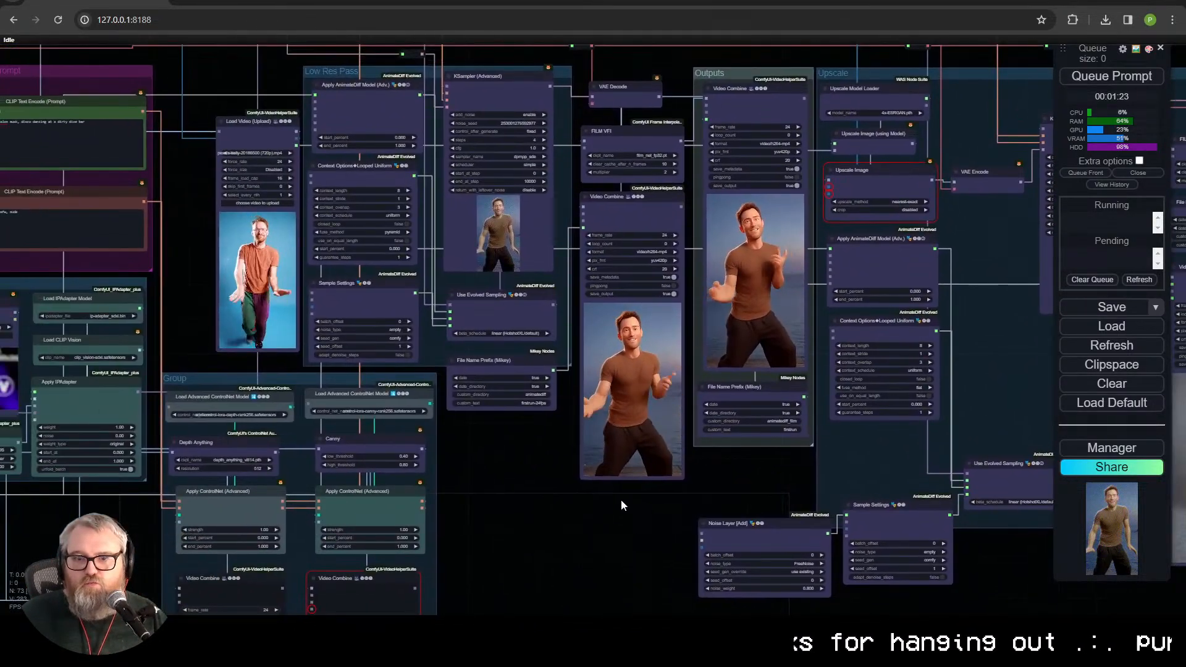
{"action": "scroll", "coordinate": [501, 550], "scroll_direction": "down", "scroll_amount": 3}
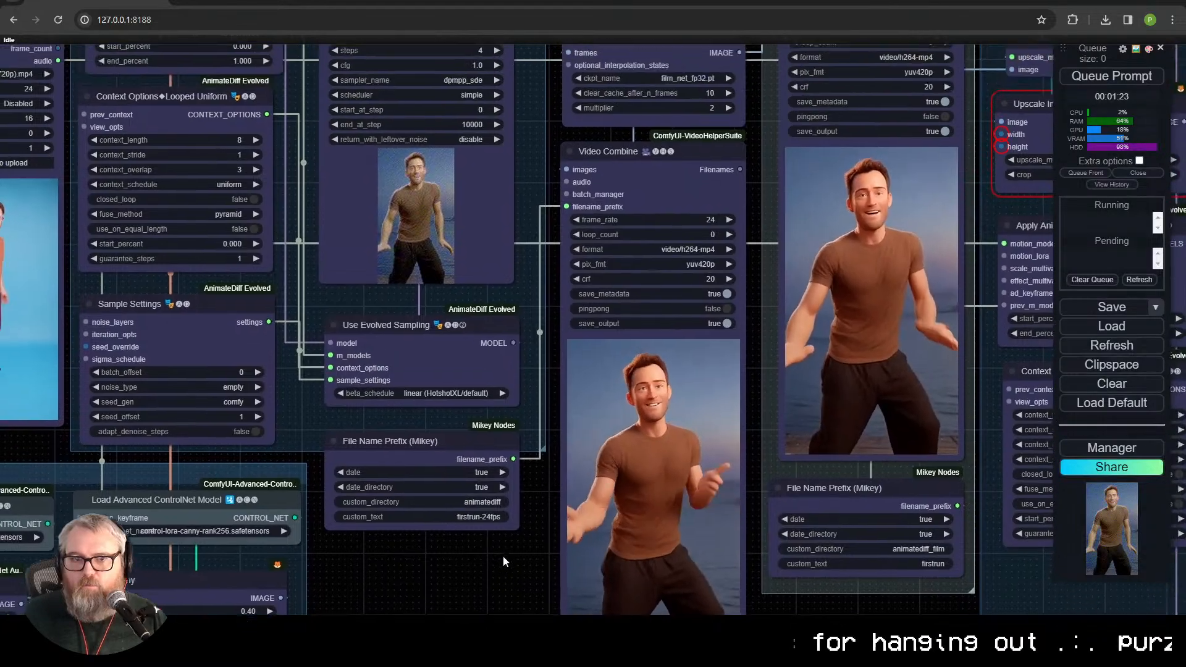
Step: Queue the workflow with the Elon Musk reference and prompt, and inspect the new low-res Video Combine result
{"action": "left_click_drag", "start_coordinate": [517, 563], "coordinate": [799, 535]}
{"action": "left_click", "coordinate": [1113, 75]}
{"action": "scroll", "coordinate": [801, 532], "scroll_direction": "down", "scroll_amount": 3}
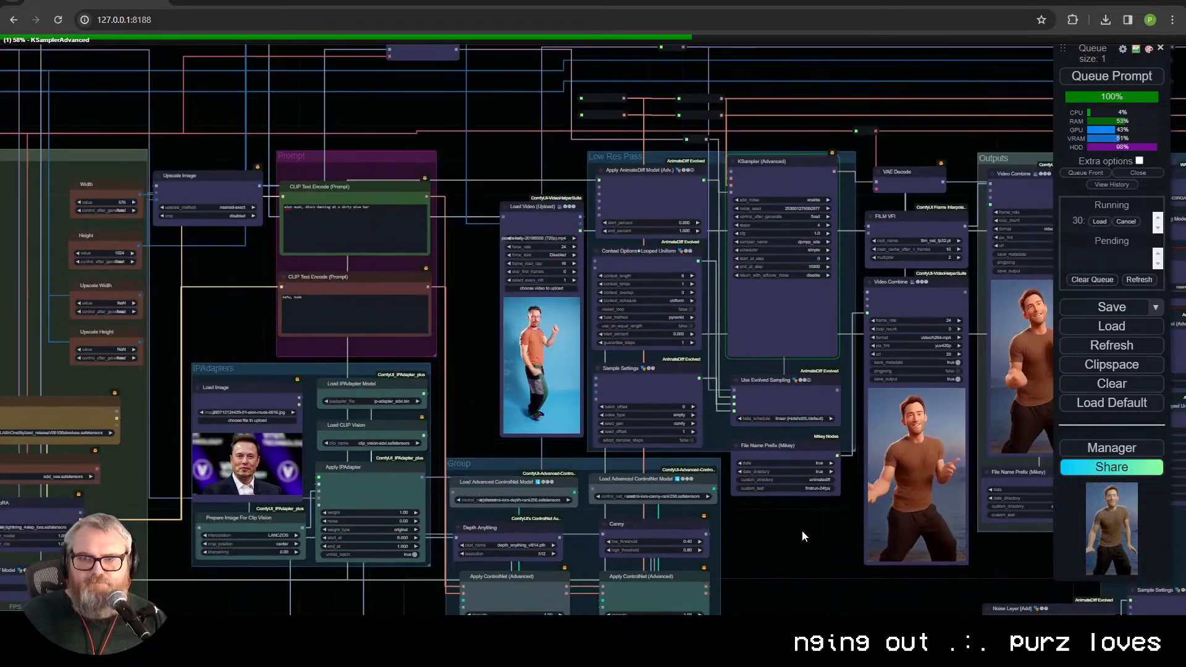
{"action": "scroll", "coordinate": [802, 530], "scroll_direction": "up", "scroll_amount": 3}
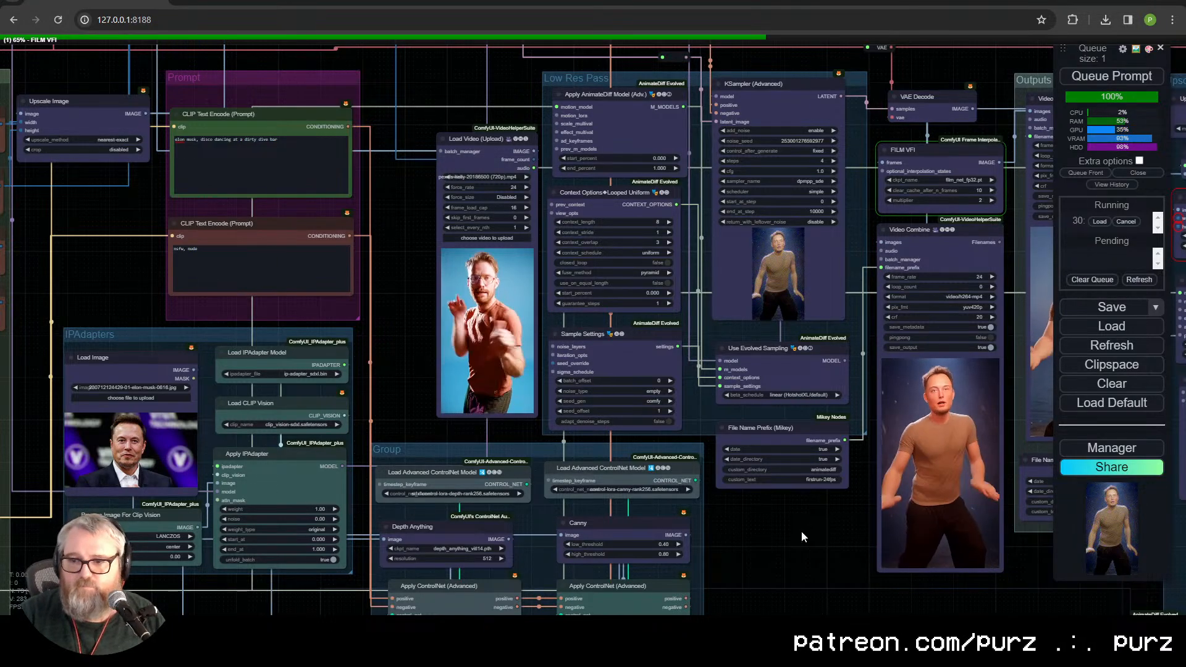
{"action": "left_click_drag", "start_coordinate": [782, 584], "coordinate": [494, 529]}
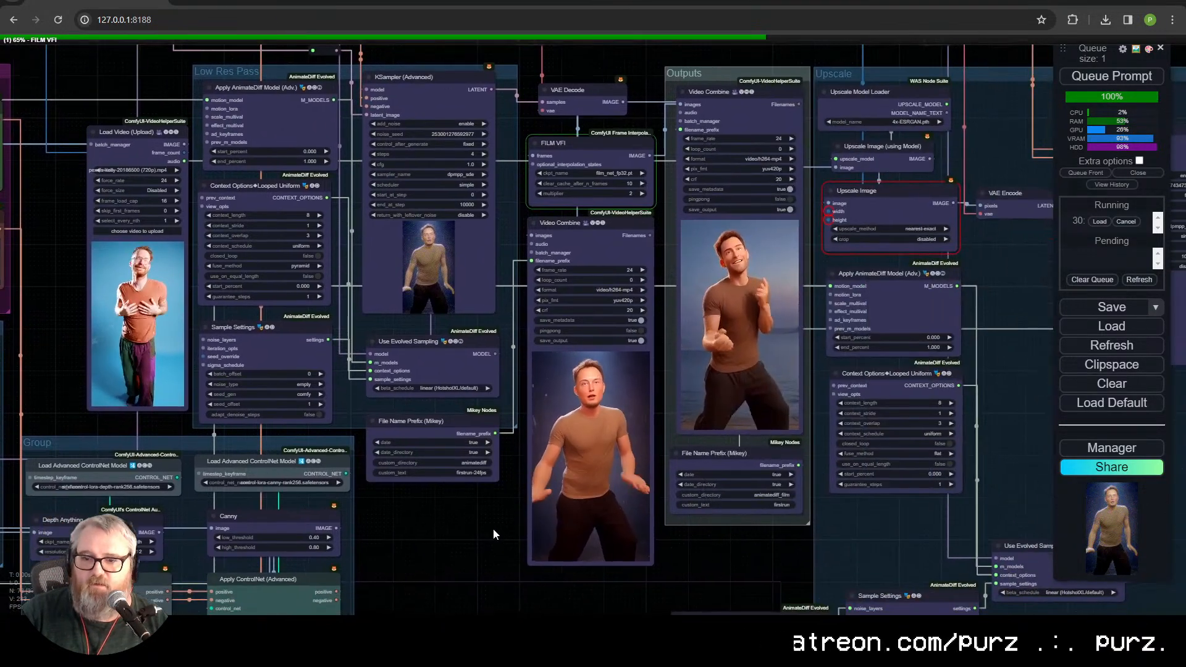
{"action": "scroll", "coordinate": [492, 499], "scroll_direction": "up", "scroll_amount": 5}
{"action": "scroll", "coordinate": [516, 469], "scroll_direction": "down", "scroll_amount": 6}
Step: Add "40 year old" to the start of the positive prompt
{"action": "left_click_drag", "start_coordinate": [241, 460], "coordinate": [1044, 505]}
{"action": "left_click_drag", "start_coordinate": [540, 207], "coordinate": [492, 508]}
{"action": "left_click", "coordinate": [377, 341]}
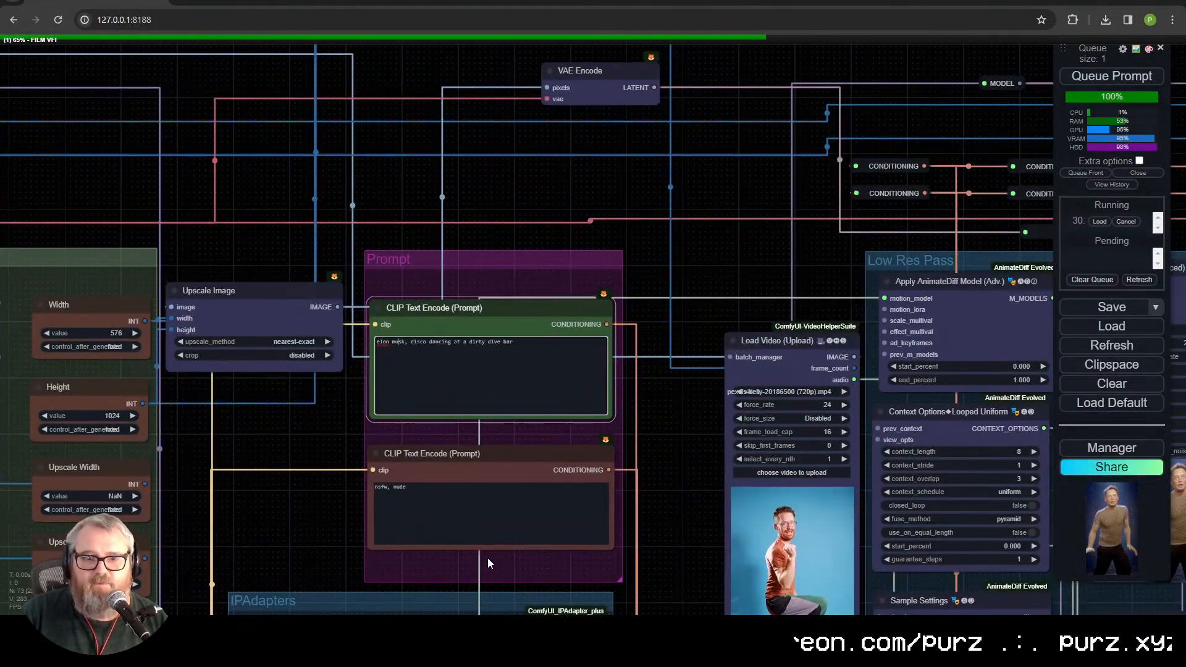
{"action": "type", "text": "40 year old"}
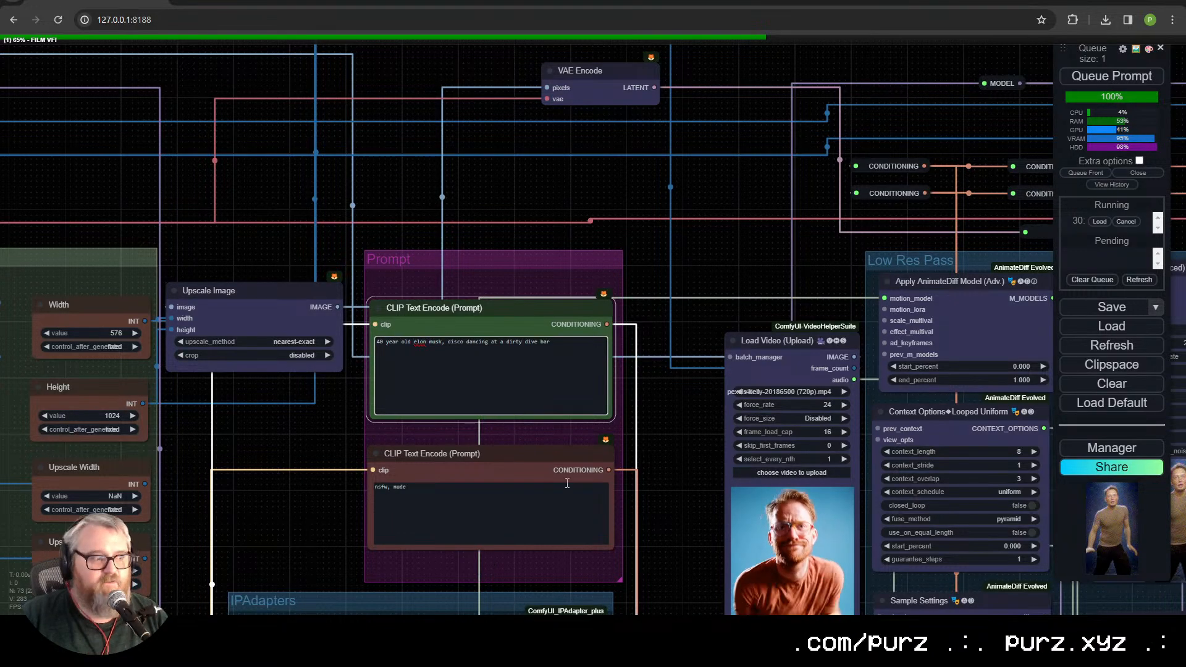
Step: Compare the low-res Video Combine result with the KSampler preview and the Outputs video
{"action": "left_click_drag", "start_coordinate": [728, 268], "coordinate": [295, 25]}
{"action": "left_click_drag", "start_coordinate": [720, 602], "coordinate": [290, 501]}
{"action": "scroll", "coordinate": [384, 507], "scroll_direction": "up", "scroll_amount": 4}
{"action": "scroll", "coordinate": [432, 493], "scroll_direction": "down", "scroll_amount": 4}
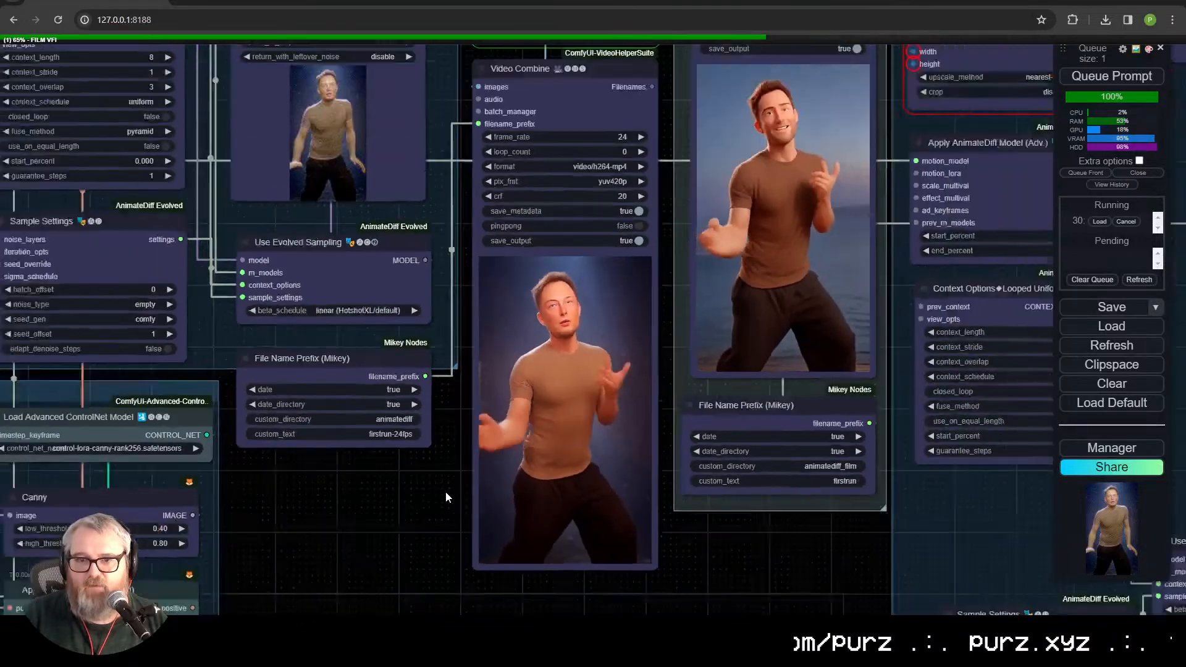
{"action": "left_click_drag", "start_coordinate": [420, 484], "coordinate": [463, 484]}
{"action": "scroll", "coordinate": [464, 490], "scroll_direction": "down", "scroll_amount": 4}
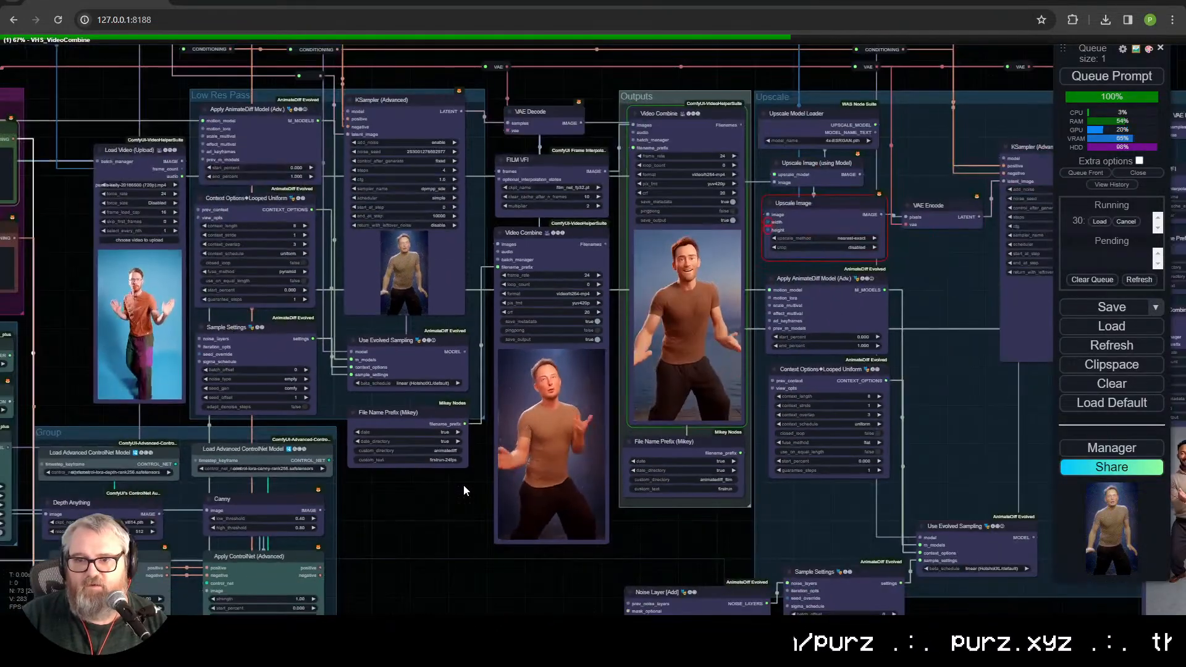
Step: Queue the workflow with the updated prompt and look over the IPAdapters and ControlNet groups
{"action": "left_click", "coordinate": [1099, 77]}
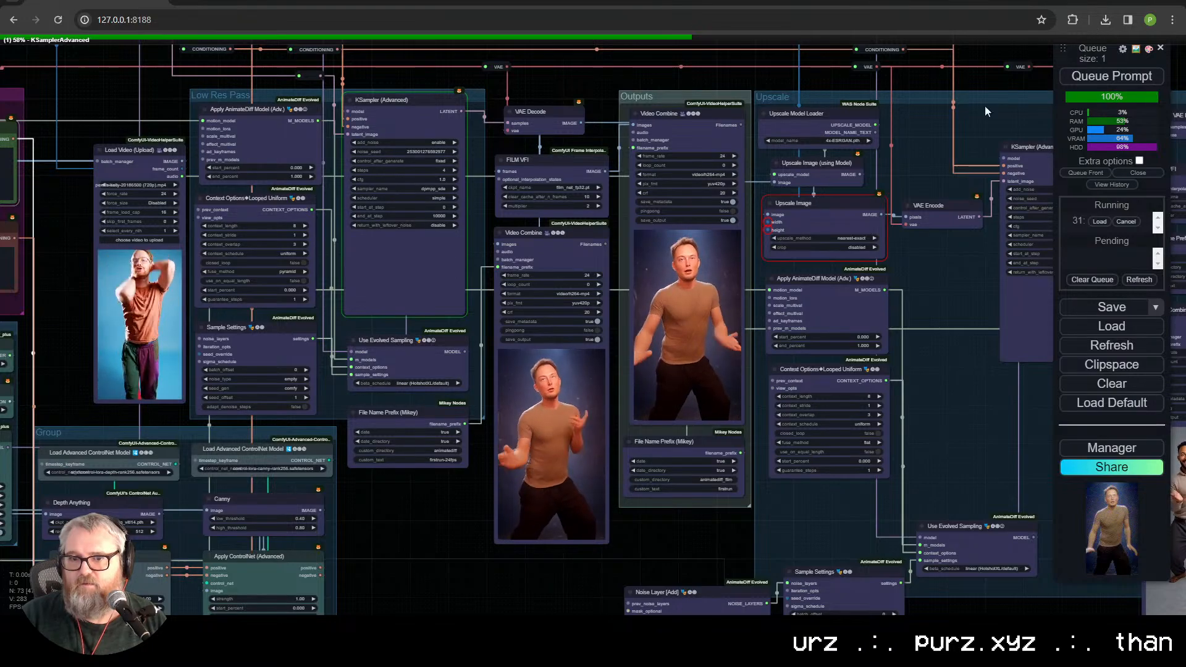
{"action": "scroll", "coordinate": [450, 539], "scroll_direction": "down", "scroll_amount": 5}
{"action": "scroll", "coordinate": [717, 454], "scroll_direction": "up", "scroll_amount": 5}
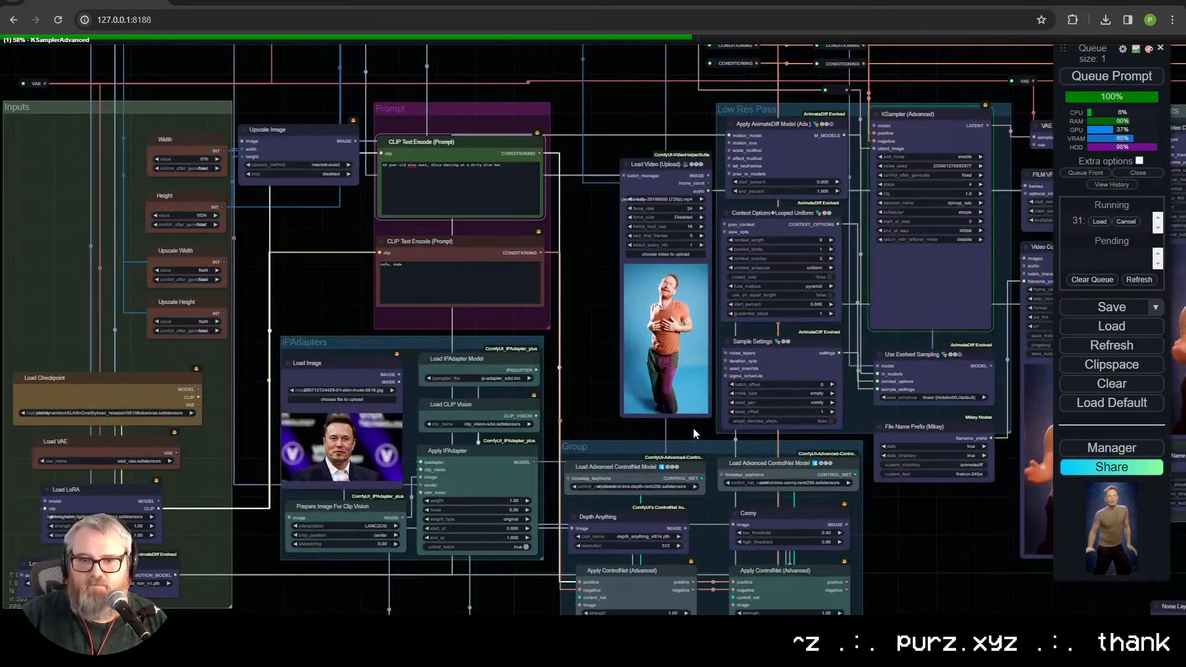
{"action": "left_click_drag", "start_coordinate": [501, 427], "coordinate": [140, 213]}
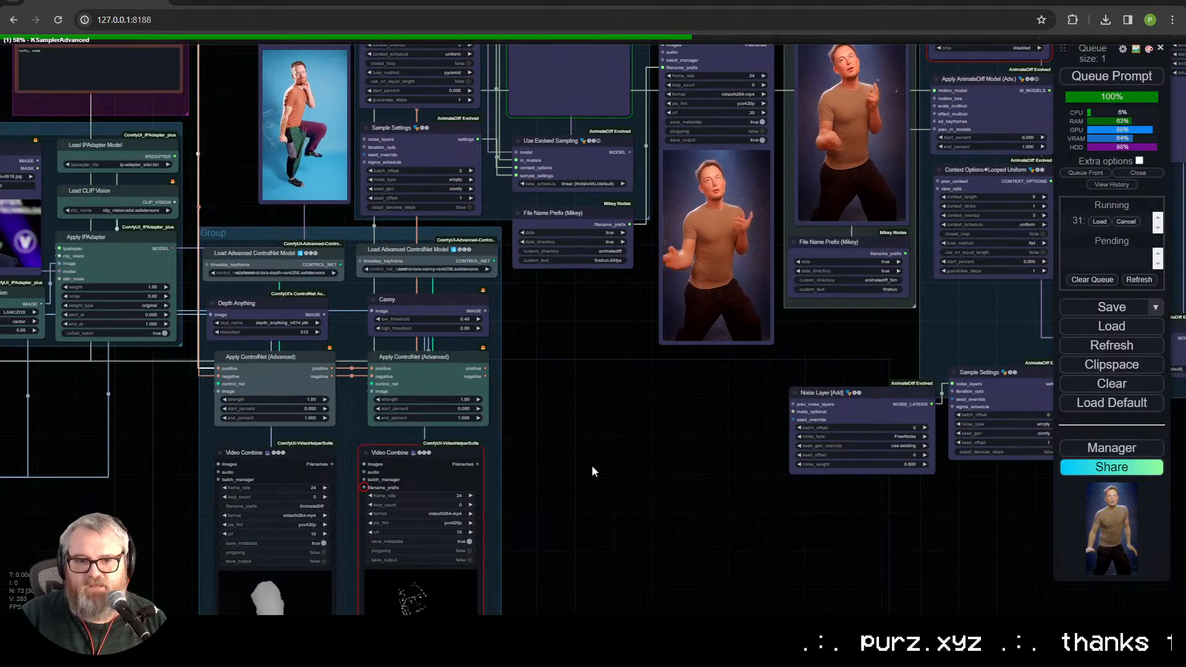
Step: Check the KSampler (Advanced) preview in the Low Res Pass group while the queued render is running
{"action": "left_click_drag", "start_coordinate": [599, 409], "coordinate": [596, 513]}
{"action": "left_click_drag", "start_coordinate": [591, 409], "coordinate": [577, 599]}
{"action": "scroll", "coordinate": [573, 497], "scroll_direction": "down", "scroll_amount": 3}
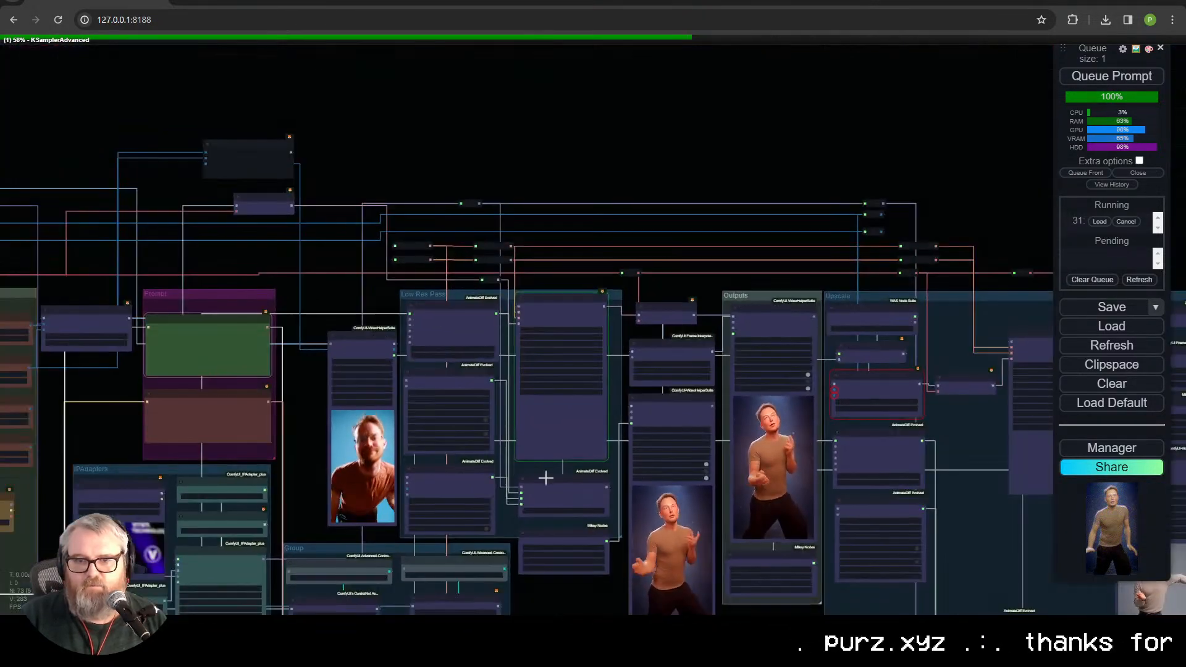
{"action": "scroll", "coordinate": [353, 341], "scroll_direction": "up", "scroll_amount": 8}
{"action": "left_click_drag", "start_coordinate": [402, 286], "coordinate": [91, 58]}
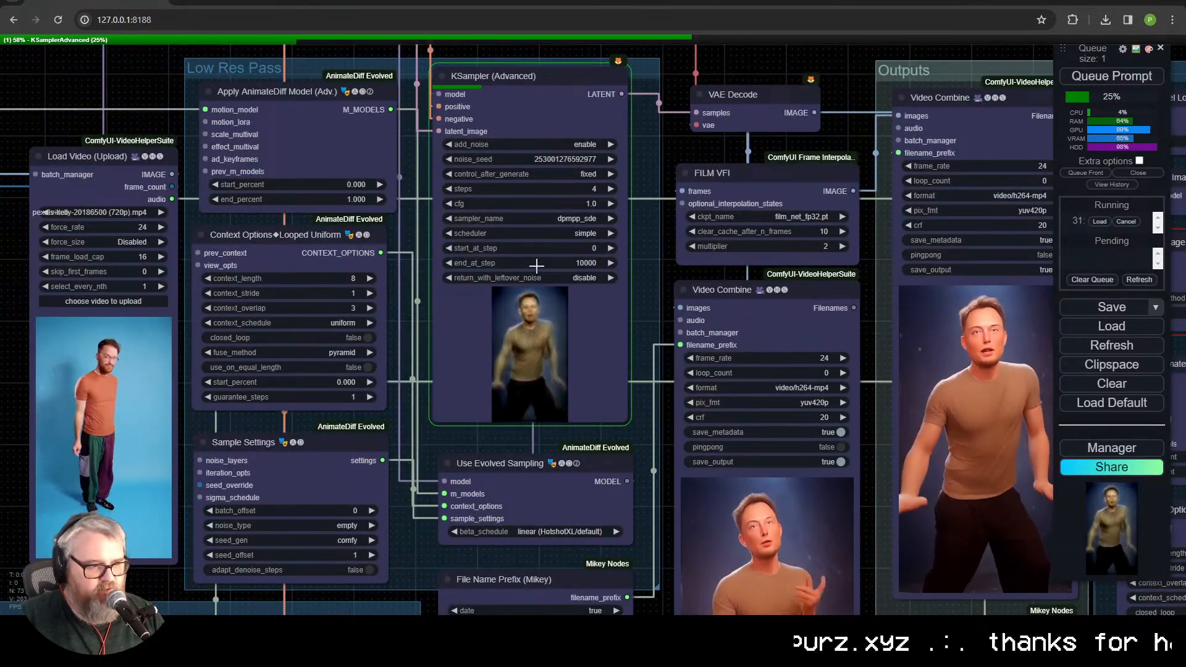
{"action": "scroll", "coordinate": [441, 300], "scroll_direction": "down", "scroll_amount": 4}
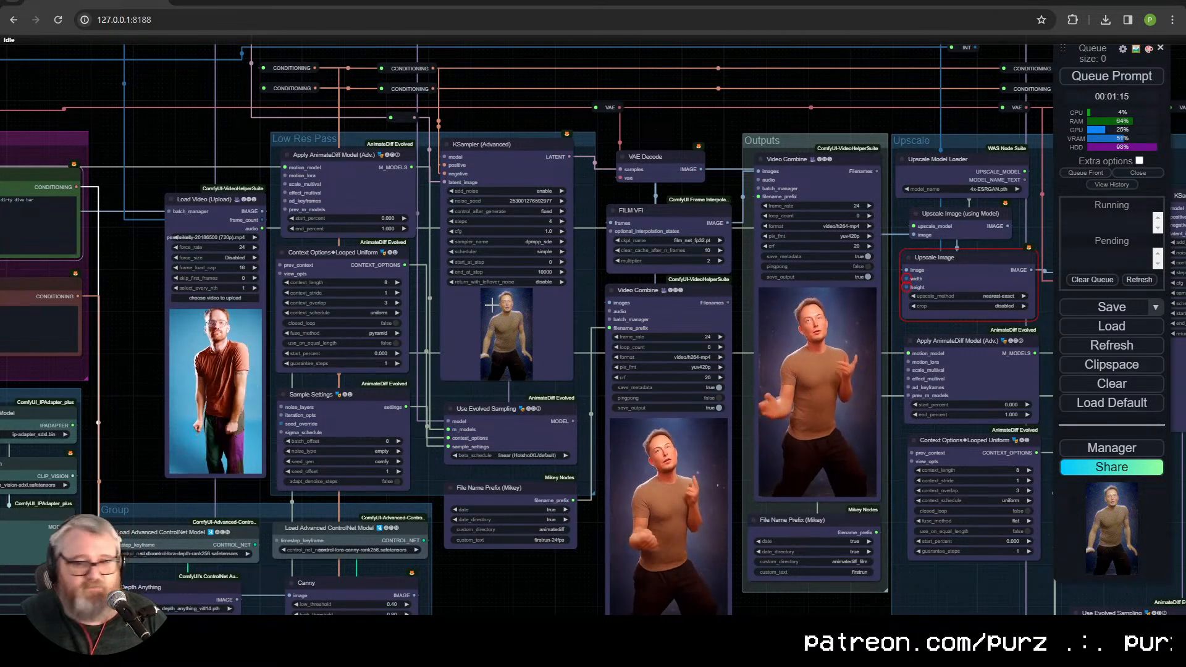
Step: Compare the finished low-res Video Combine result with the Outputs video and the source clip
{"action": "scroll", "coordinate": [591, 468], "scroll_direction": "up", "scroll_amount": 1}
{"action": "left_click_drag", "start_coordinate": [575, 579], "coordinate": [401, 525]}
{"action": "scroll", "coordinate": [591, 469], "scroll_direction": "up", "scroll_amount": 4}
{"action": "scroll", "coordinate": [469, 483], "scroll_direction": "down", "scroll_amount": 3}
{"action": "scroll", "coordinate": [243, 578], "scroll_direction": "down", "scroll_amount": 4}
{"action": "mouse_move", "coordinate": [582, 512]}
{"action": "left_mouse_down"}
{"action": "mouse_move", "coordinate": [745, 505]}
{"action": "mouse_move", "coordinate": [557, 498]}
{"action": "mouse_move", "coordinate": [606, 509]}
{"action": "left_mouse_up"}
{"action": "scroll", "coordinate": [732, 508], "scroll_direction": "up", "scroll_amount": 3}
{"action": "scroll", "coordinate": [557, 498], "scroll_direction": "down", "scroll_amount": 1}
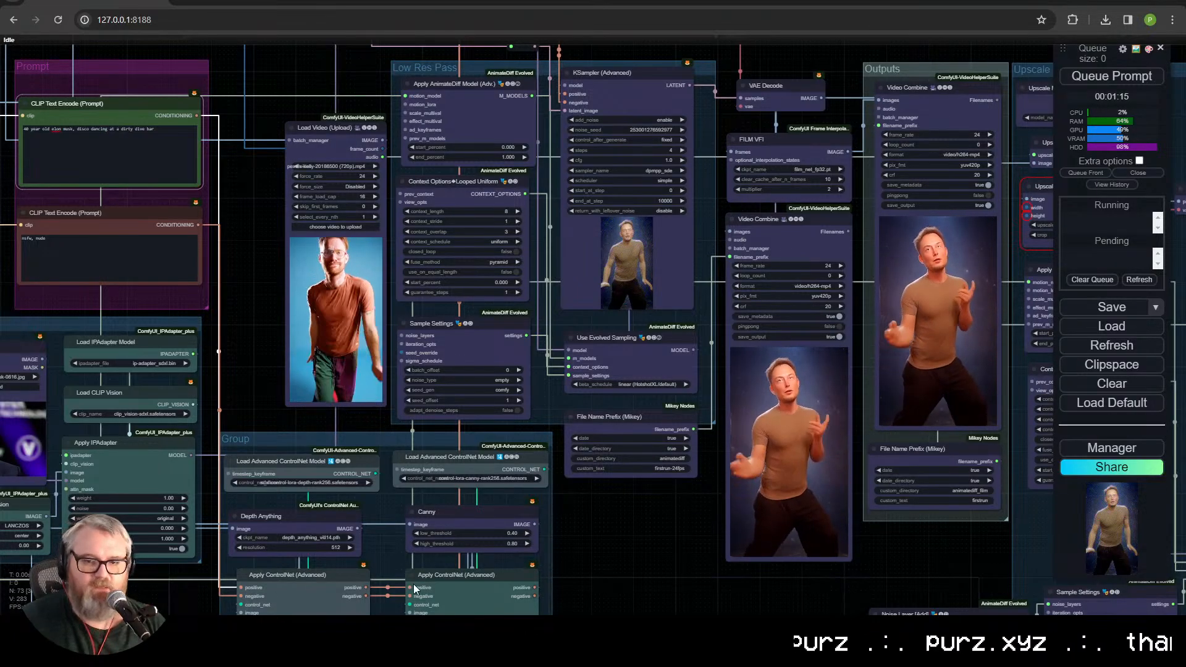
Step: Look over the Inputs group, the Prompt group and the workflow's Vid2Vid note with its model and LoRA links
{"action": "scroll", "coordinate": [626, 532], "scroll_direction": "down", "scroll_amount": 2}
{"action": "left_click_drag", "start_coordinate": [627, 531], "coordinate": [821, 499]}
{"action": "scroll", "coordinate": [821, 499], "scroll_direction": "down", "scroll_amount": 3}
{"action": "left_click_drag", "start_coordinate": [579, 343], "coordinate": [625, 257]}
{"action": "left_click_drag", "start_coordinate": [466, 254], "coordinate": [689, 128]}
{"action": "scroll", "coordinate": [473, 199], "scroll_direction": "up", "scroll_amount": 9}
{"action": "scroll", "coordinate": [494, 177], "scroll_direction": "down", "scroll_amount": 2}
{"action": "scroll", "coordinate": [690, 128], "scroll_direction": "down", "scroll_amount": 2}
{"action": "left_click_drag", "start_coordinate": [643, 168], "coordinate": [489, 329]}
{"action": "left_click_drag", "start_coordinate": [543, 227], "coordinate": [713, 398]}
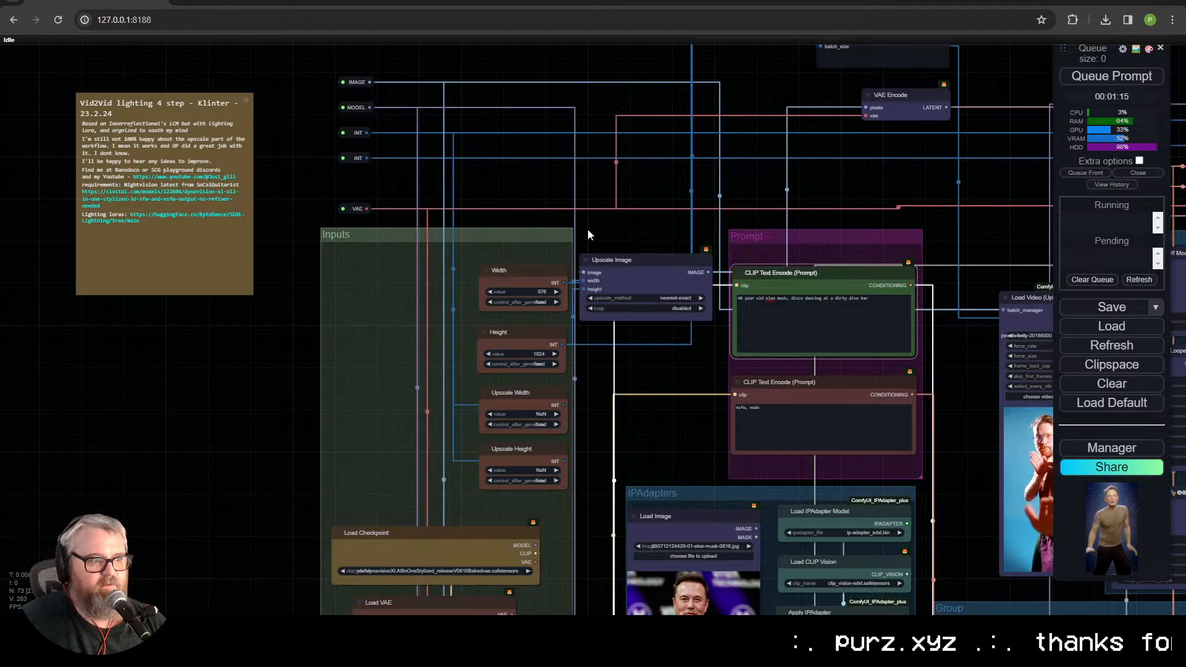
{"action": "left_click_drag", "start_coordinate": [652, 234], "coordinate": [592, 209]}
{"action": "scroll", "coordinate": [468, 176], "scroll_direction": "down", "scroll_amount": 2}
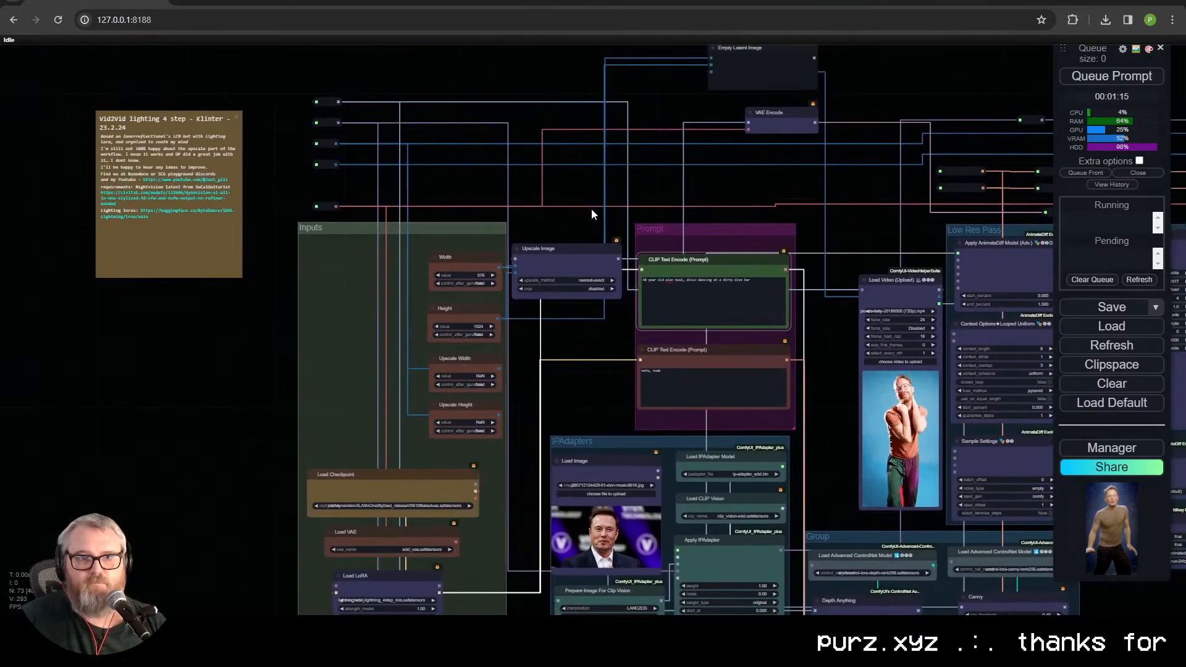
{"action": "scroll", "coordinate": [430, 159], "scroll_direction": "up", "scroll_amount": 4}
{"action": "left_click_drag", "start_coordinate": [431, 161], "coordinate": [546, 161]}
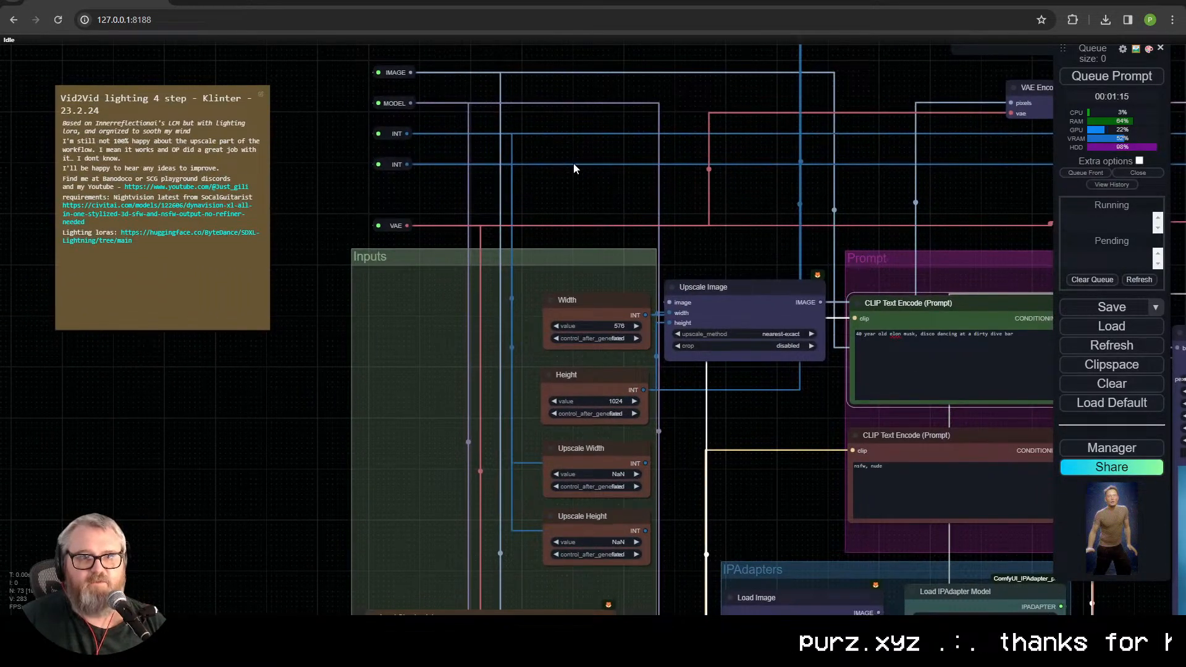
Step: Follow the workflow from the Inputs group through the Outputs group to the Upscale group's final Video Combine node
{"action": "scroll", "coordinate": [625, 170], "scroll_direction": "down", "scroll_amount": 1}
{"action": "left_click_drag", "start_coordinate": [628, 180], "coordinate": [242, 104]}
{"action": "scroll", "coordinate": [626, 167], "scroll_direction": "up", "scroll_amount": 2}
{"action": "scroll", "coordinate": [663, 153], "scroll_direction": "down", "scroll_amount": 1}
{"action": "left_click_drag", "start_coordinate": [664, 154], "coordinate": [475, 66]}
{"action": "left_click_drag", "start_coordinate": [680, 136], "coordinate": [443, 75]}
{"action": "mouse_move", "coordinate": [1029, 403]}
{"action": "left_mouse_down"}
{"action": "mouse_move", "coordinate": [846, 389]}
{"action": "mouse_move", "coordinate": [601, 337]}
{"action": "left_mouse_up"}
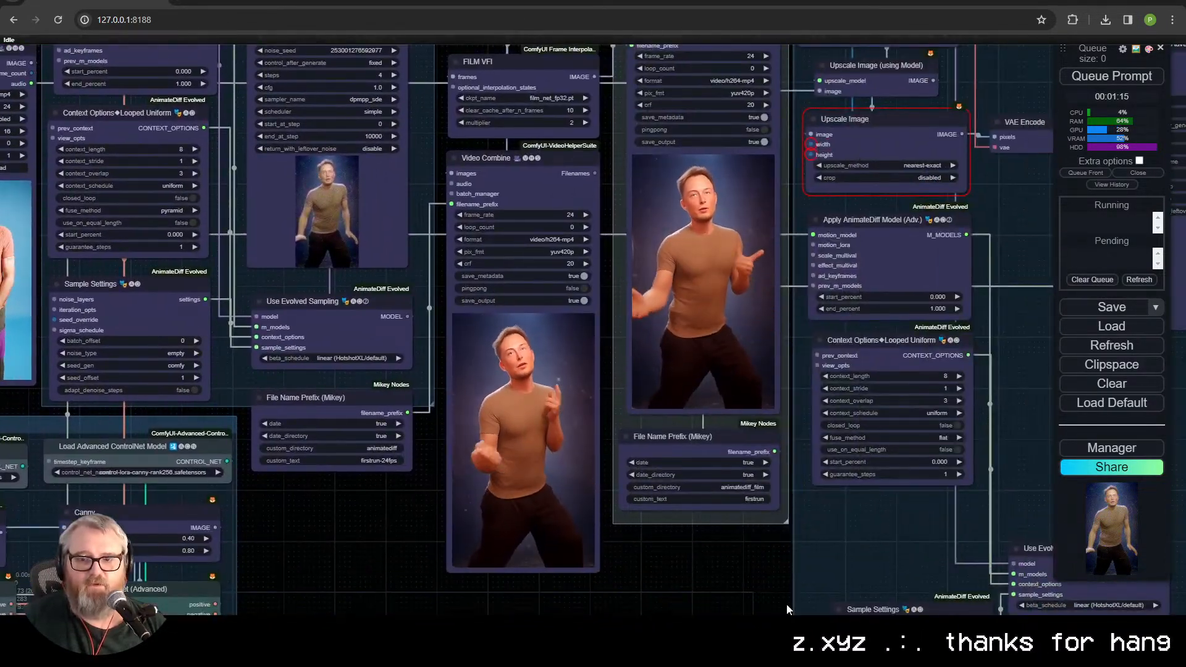
{"action": "left_click_drag", "start_coordinate": [879, 598], "coordinate": [269, 441]}
{"action": "left_click_drag", "start_coordinate": [575, 324], "coordinate": [358, 438]}
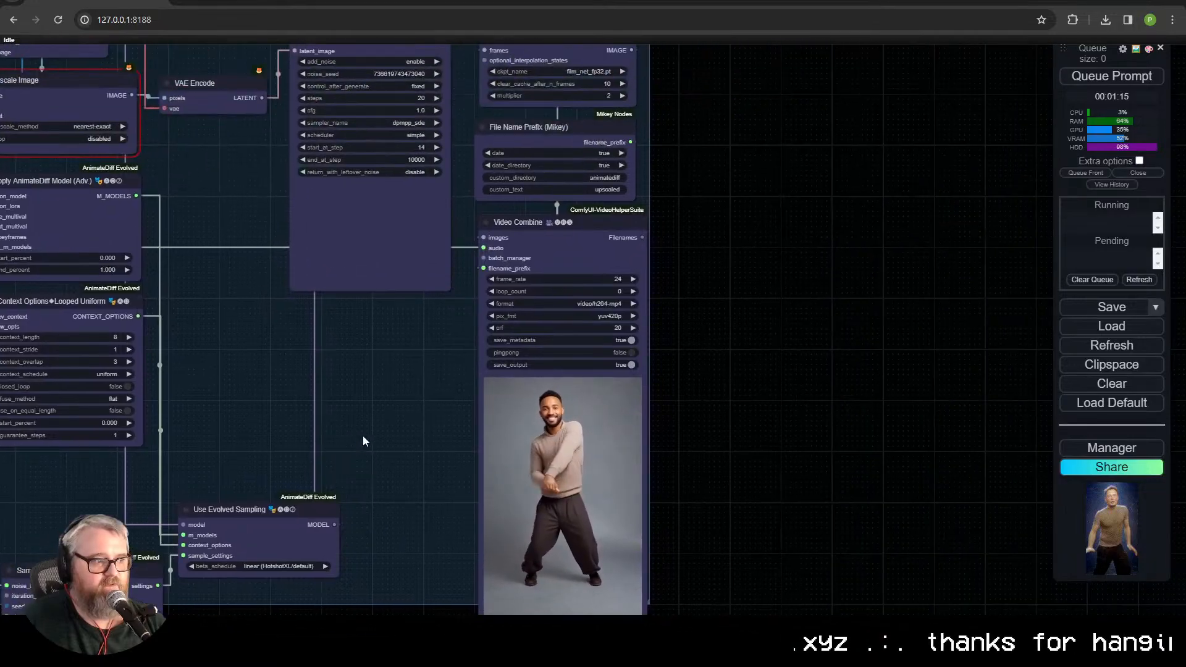
{"action": "scroll", "coordinate": [692, 343], "scroll_direction": "down", "scroll_amount": 2}
{"action": "left_click_drag", "start_coordinate": [241, 373], "coordinate": [948, 509]}
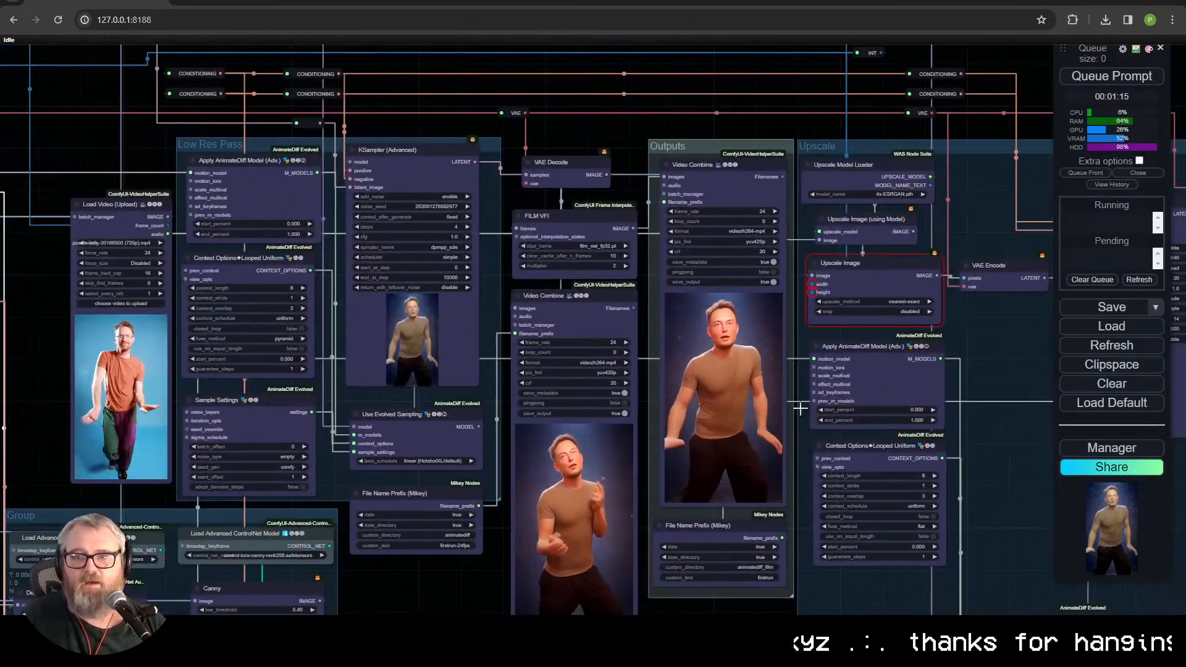
Step: Examine the Noise Layer [Add] node and how it feeds the Upscale pass's Sample Settings and Use Evolved Sampling nodes
{"action": "scroll", "coordinate": [763, 377], "scroll_direction": "up", "scroll_amount": 5}
{"action": "left_click_drag", "start_coordinate": [1004, 411], "coordinate": [652, 0]}
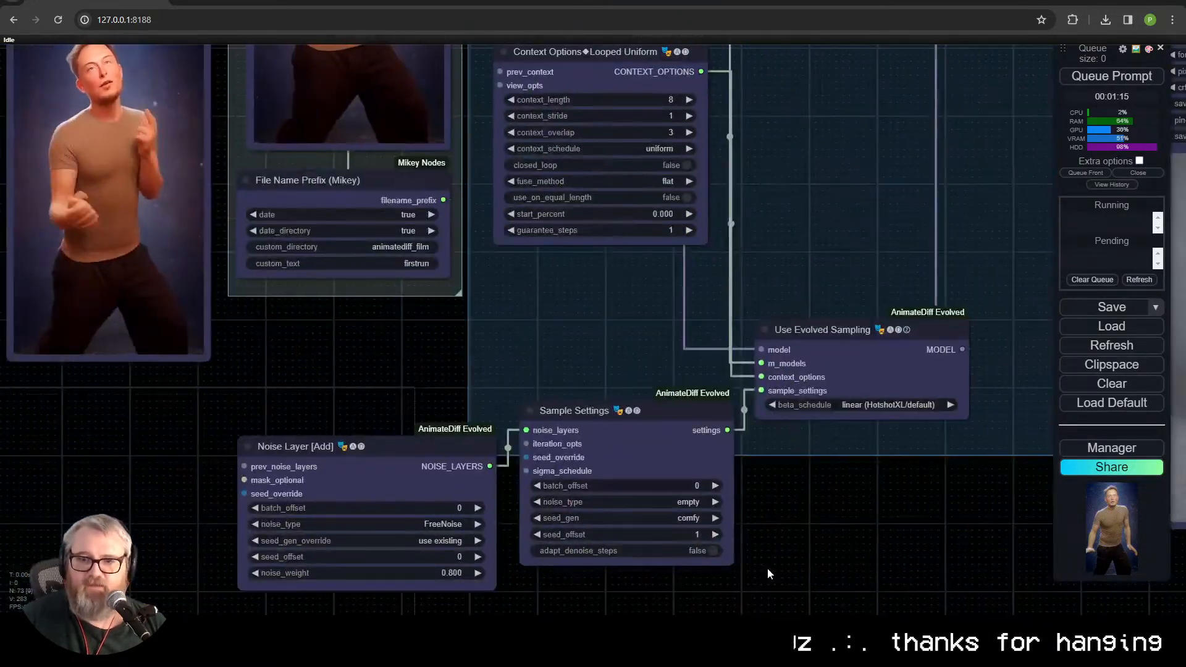
{"action": "left_click_drag", "start_coordinate": [770, 572], "coordinate": [696, 386]}
{"action": "scroll", "coordinate": [657, 420], "scroll_direction": "up", "scroll_amount": 6}
{"action": "left_click_drag", "start_coordinate": [760, 424], "coordinate": [766, 459]}
{"action": "scroll", "coordinate": [920, 567], "scroll_direction": "down", "scroll_amount": 5}
{"action": "scroll", "coordinate": [728, 525], "scroll_direction": "down", "scroll_amount": 1}
{"action": "scroll", "coordinate": [728, 525], "scroll_direction": "up", "scroll_amount": 2}
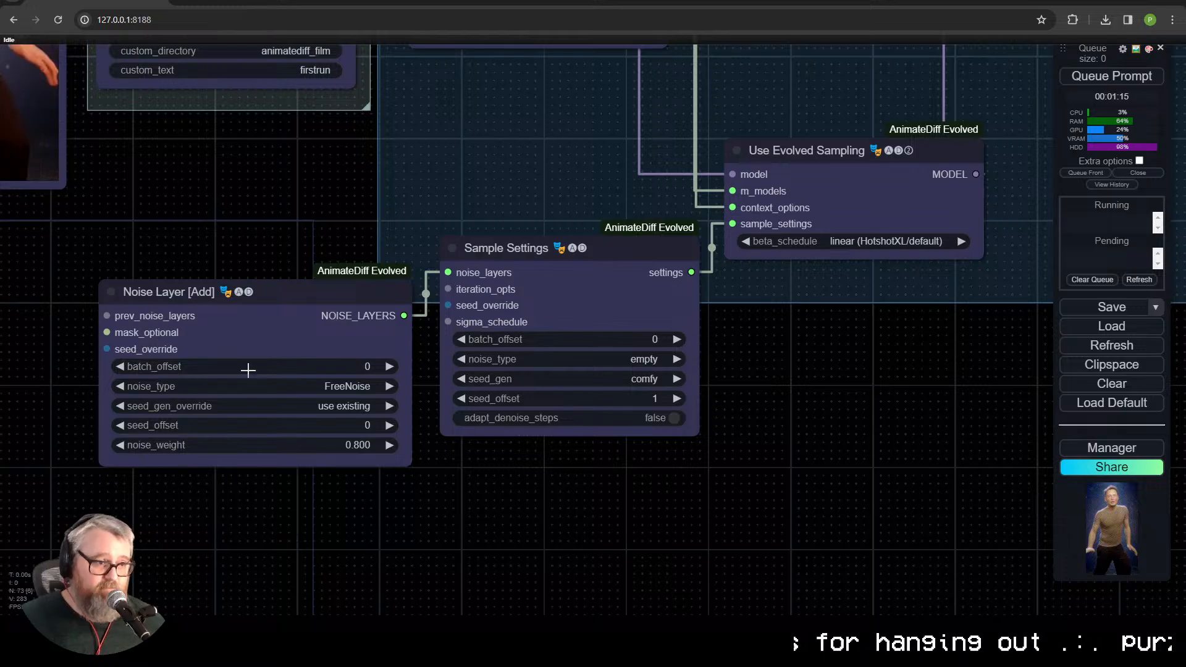
{"action": "left_click", "coordinate": [233, 319]}
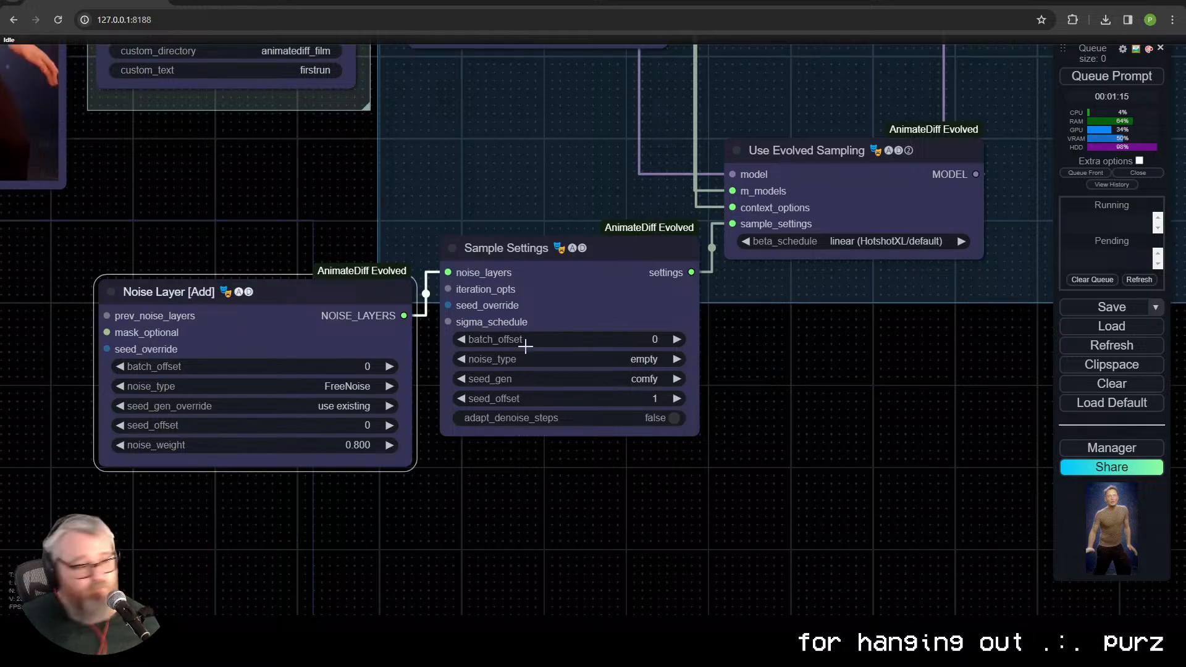
Step: Inspect the dancing man in the Upscale group's Video Combine preview up close
{"action": "left_click_drag", "start_coordinate": [764, 345], "coordinate": [331, 525]}
{"action": "scroll", "coordinate": [339, 524], "scroll_direction": "down", "scroll_amount": 3}
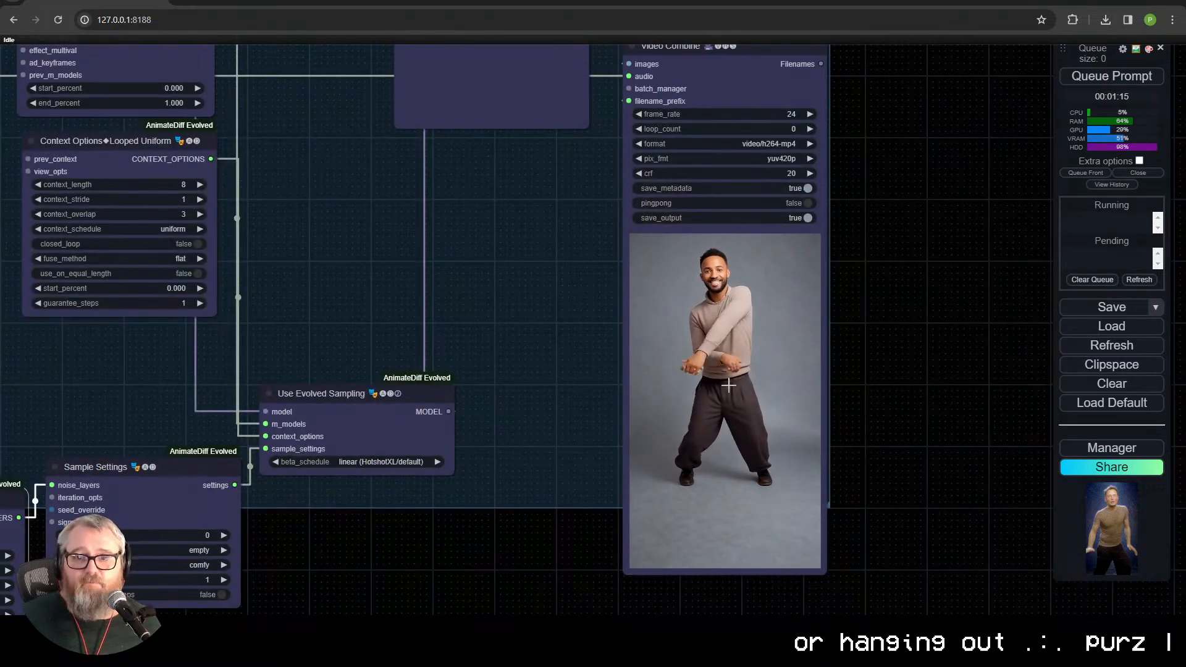
{"action": "scroll", "coordinate": [708, 533], "scroll_direction": "up", "scroll_amount": 5}
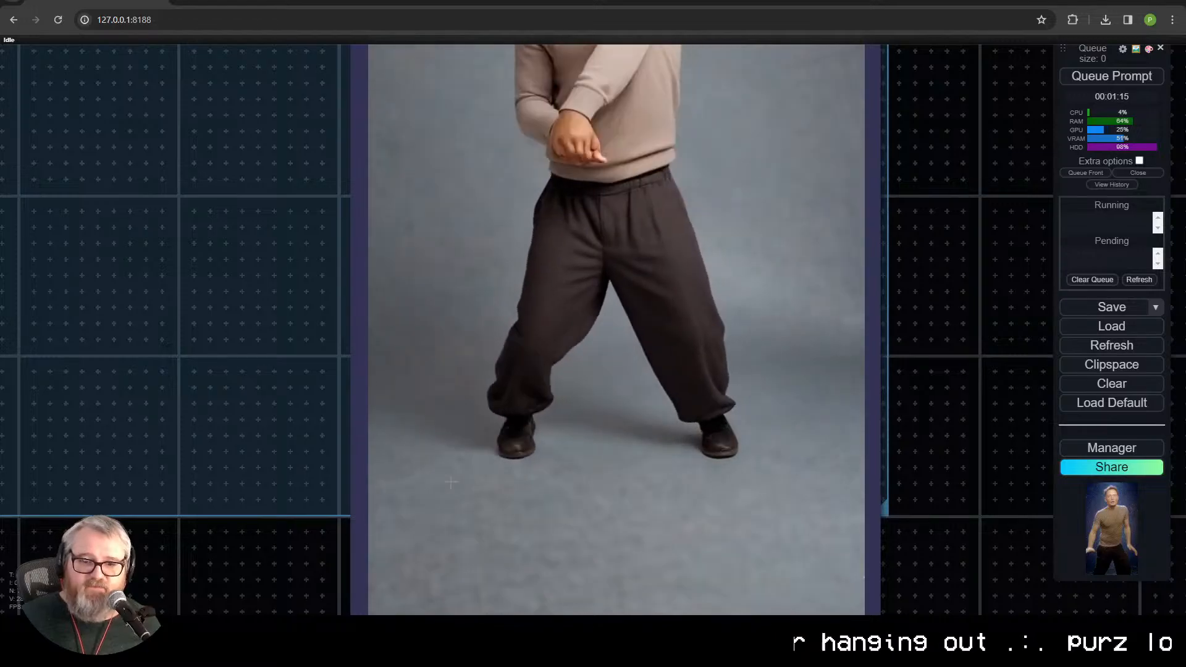
{"action": "left_click_drag", "start_coordinate": [437, 288], "coordinate": [464, 576]}
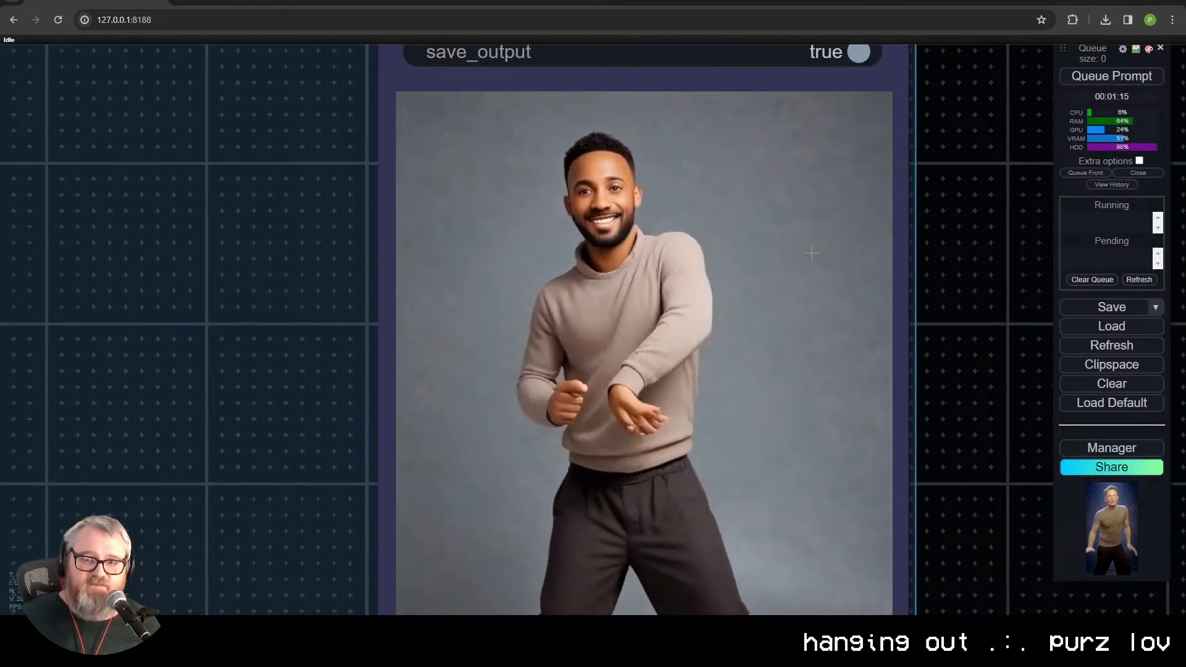
{"action": "scroll", "coordinate": [539, 445], "scroll_direction": "down", "scroll_amount": 4}
Step: Review the noise layer and sample settings again alongside the upscaled Video Combine preview
{"action": "left_click_drag", "start_coordinate": [309, 536], "coordinate": [1164, 212]}
{"action": "left_click_drag", "start_coordinate": [370, 543], "coordinate": [606, 441]}
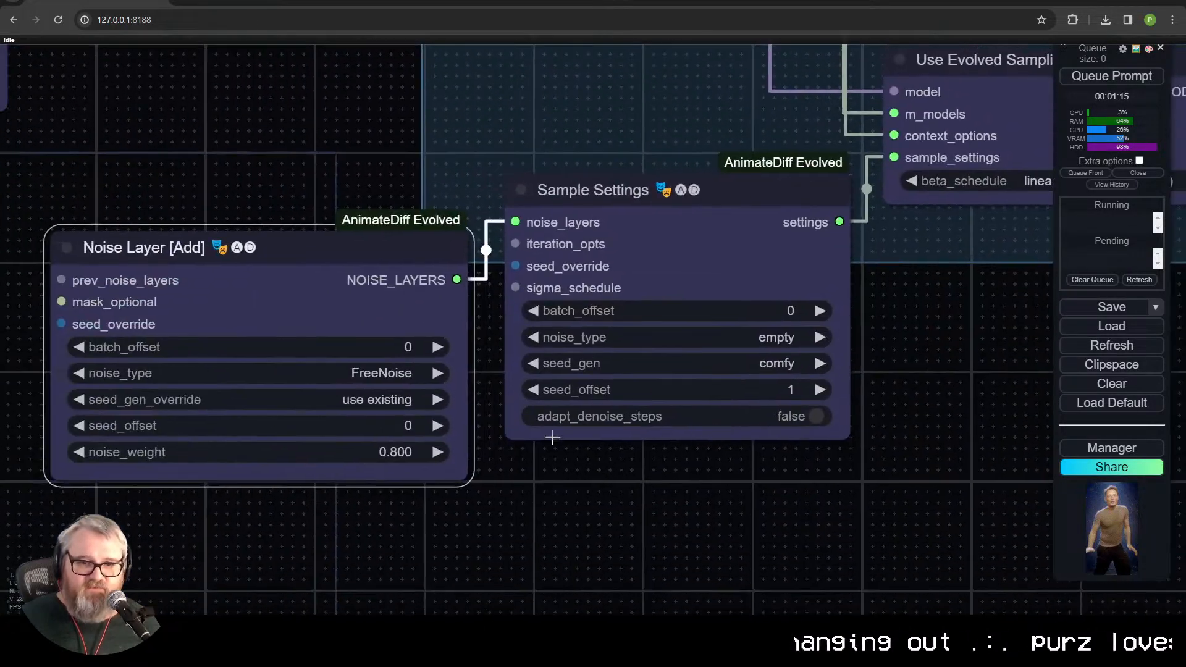
{"action": "scroll", "coordinate": [1052, 219], "scroll_direction": "down", "scroll_amount": 2}
{"action": "mouse_move", "coordinate": [896, 315]}
{"action": "left_mouse_down"}
{"action": "mouse_move", "coordinate": [752, 352]}
{"action": "mouse_move", "coordinate": [308, 426]}
{"action": "left_mouse_up"}
{"action": "mouse_move", "coordinate": [805, 308]}
{"action": "left_mouse_down"}
{"action": "mouse_move", "coordinate": [575, 349]}
{"action": "mouse_move", "coordinate": [346, 413]}
{"action": "left_mouse_up"}
{"action": "scroll", "coordinate": [406, 389], "scroll_direction": "down", "scroll_amount": 1}
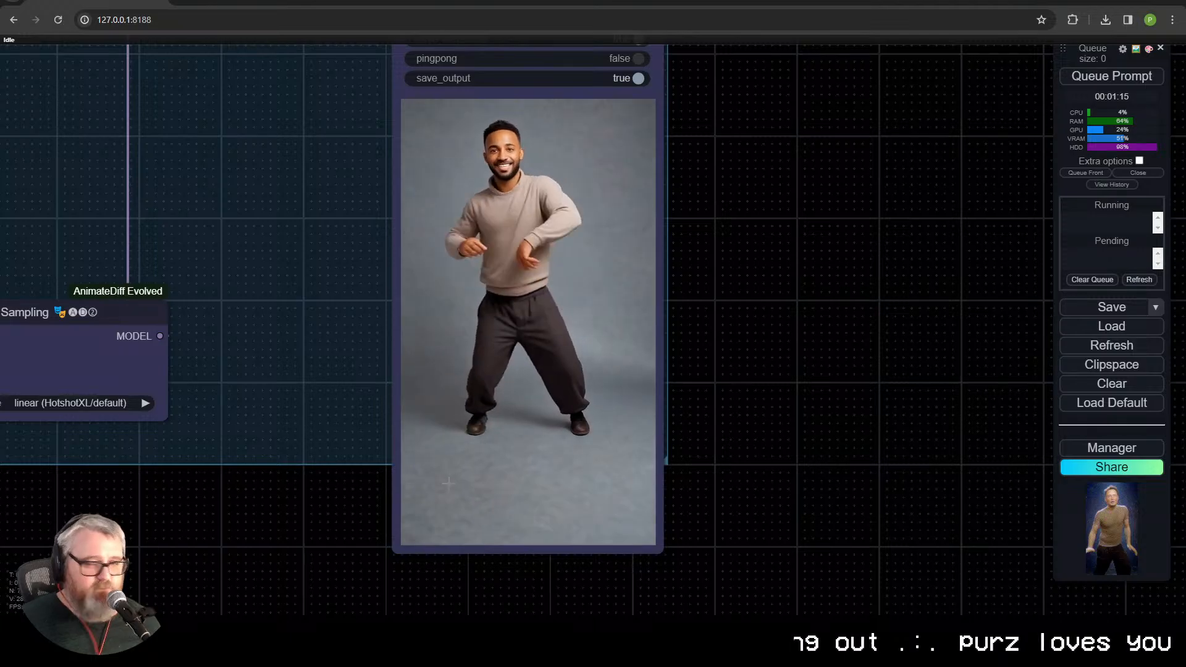
{"action": "left_click_drag", "start_coordinate": [310, 495], "coordinate": [784, 443]}
{"action": "left_click_drag", "start_coordinate": [581, 430], "coordinate": [15, 621]}
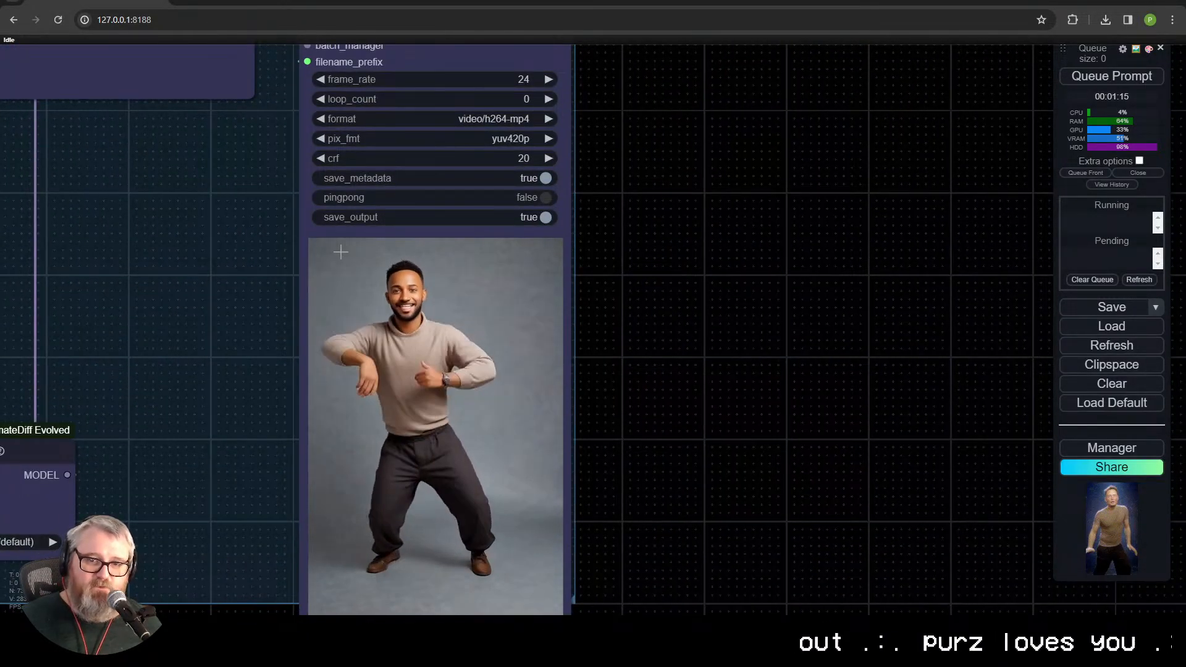
{"action": "left_click_drag", "start_coordinate": [326, 506], "coordinate": [513, 443]}
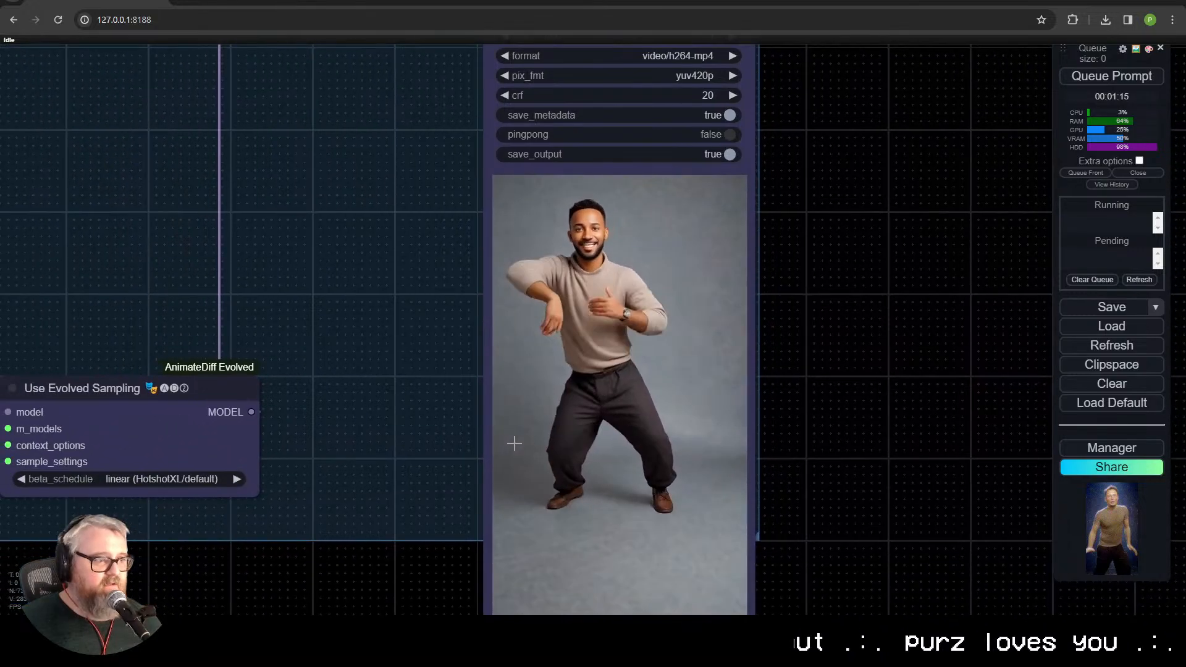
Step: Survey the whole workflow layout from the Inputs group across to the Upscale group
{"action": "scroll", "coordinate": [372, 544], "scroll_direction": "down", "scroll_amount": 5}
{"action": "left_click_drag", "start_coordinate": [383, 539], "coordinate": [632, 492]}
{"action": "scroll", "coordinate": [418, 550], "scroll_direction": "down", "scroll_amount": 6}
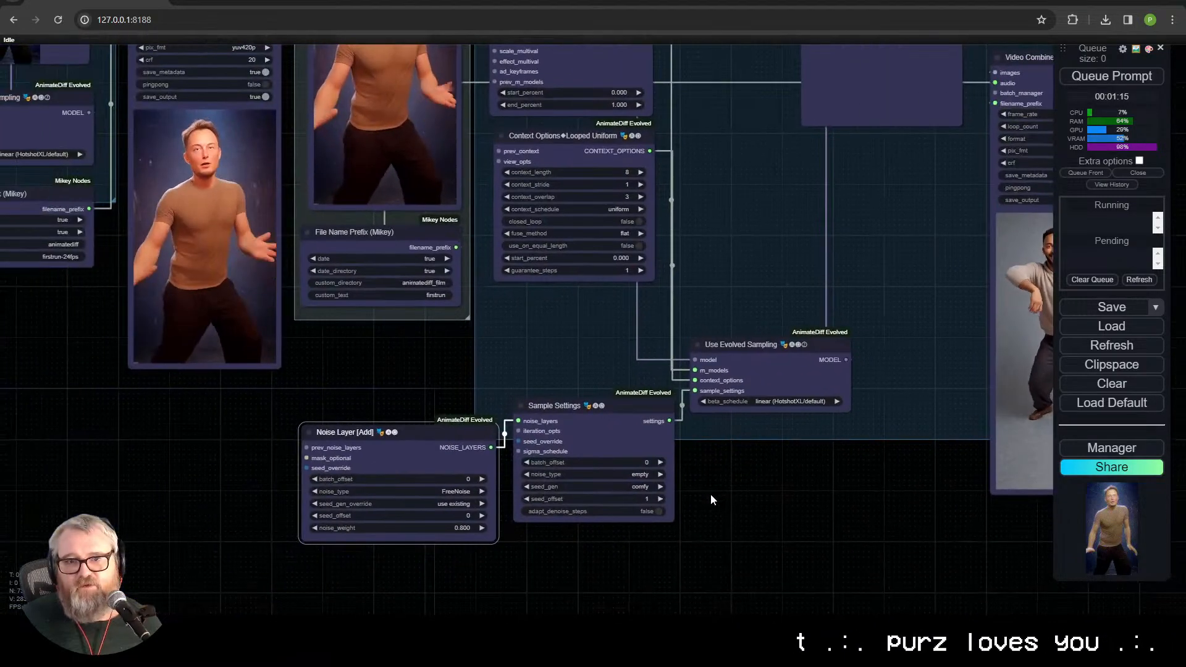
{"action": "scroll", "coordinate": [520, 526], "scroll_direction": "down", "scroll_amount": 1}
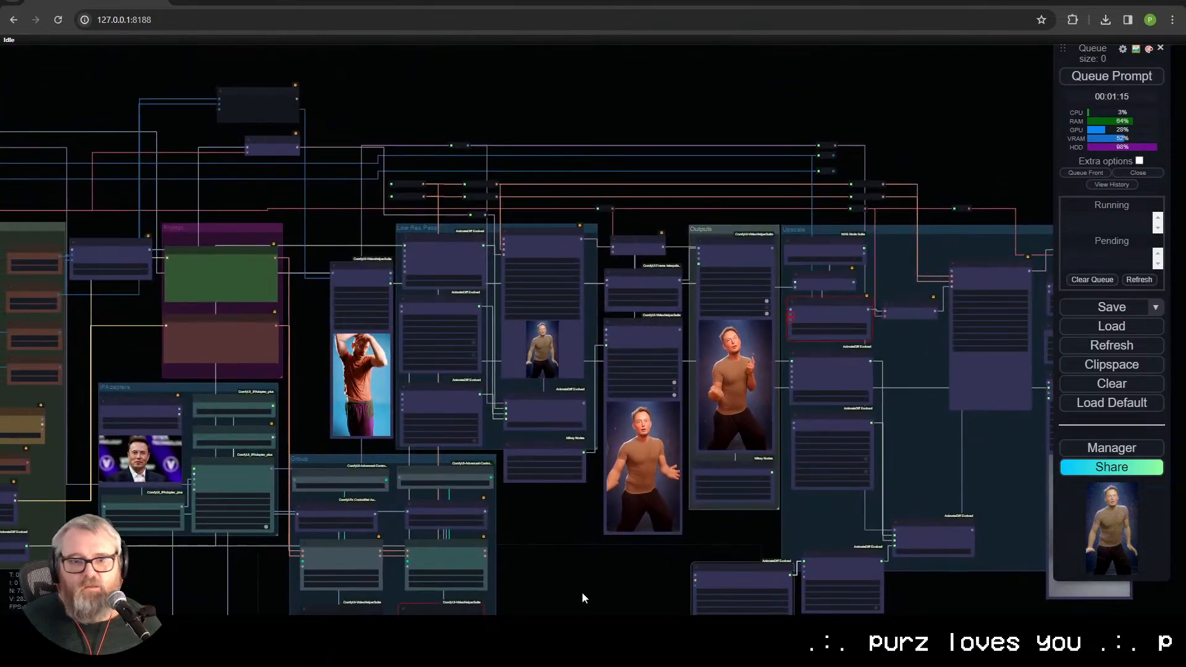
{"action": "left_click_drag", "start_coordinate": [567, 533], "coordinate": [673, 457]}
{"action": "scroll", "coordinate": [589, 487], "scroll_direction": "down", "scroll_amount": 1}
{"action": "scroll", "coordinate": [590, 487], "scroll_direction": "up", "scroll_amount": 1}
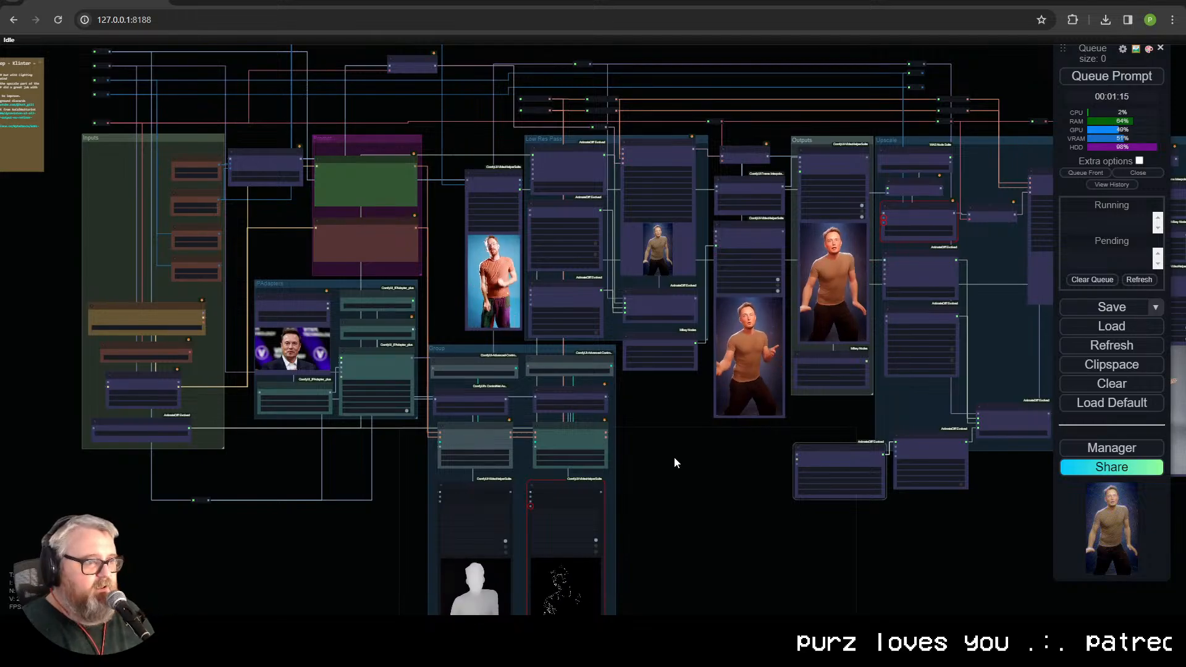